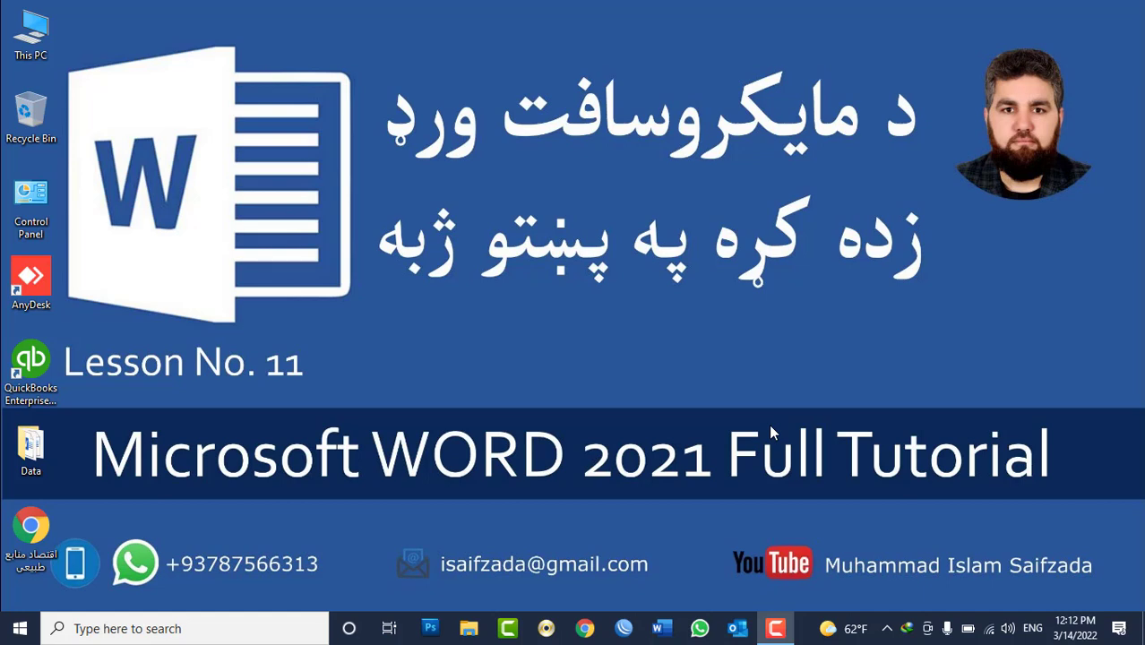
Refresh the desktop, start a blank Word document, then minimize Word
right_click(462, 314)
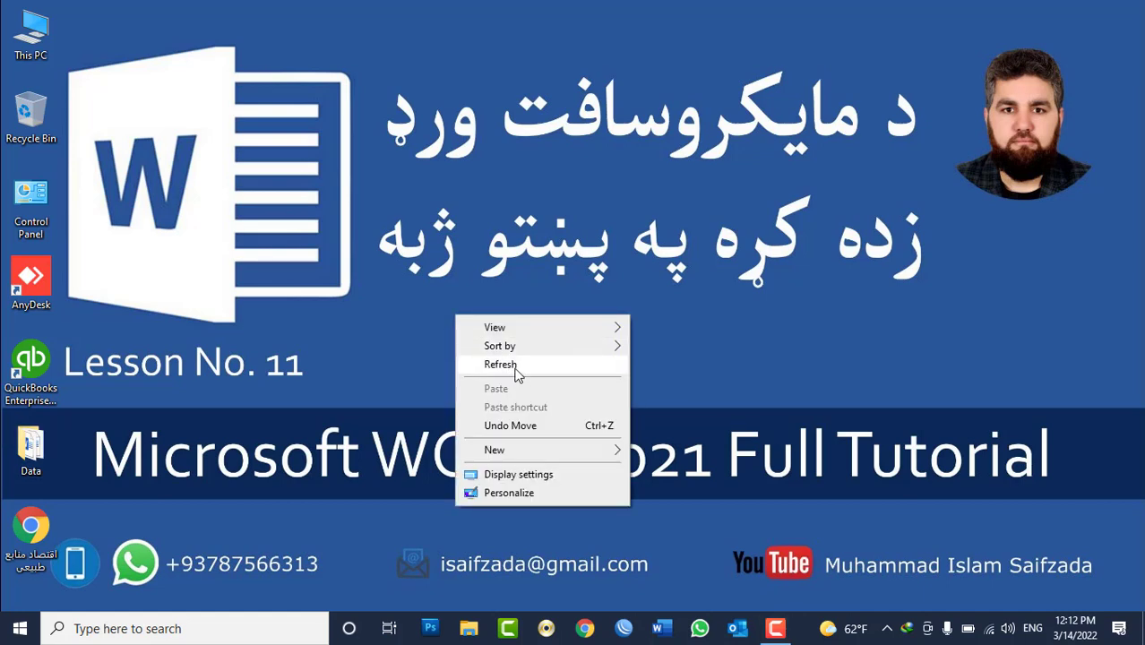
left_click(515, 366)
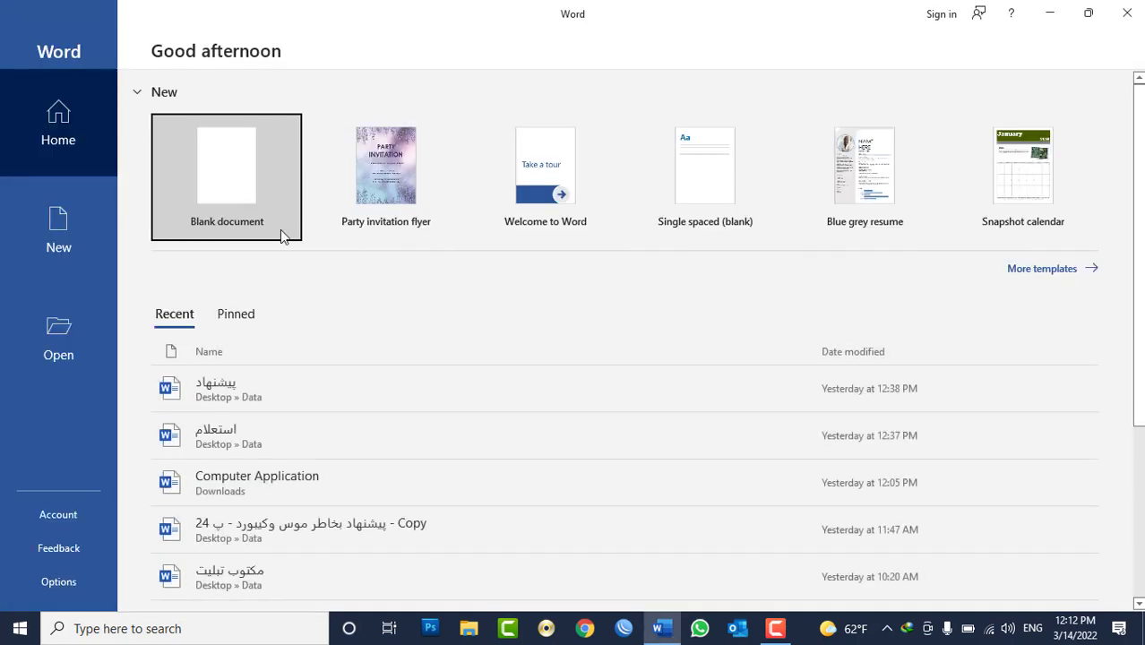
left_click(280, 229)
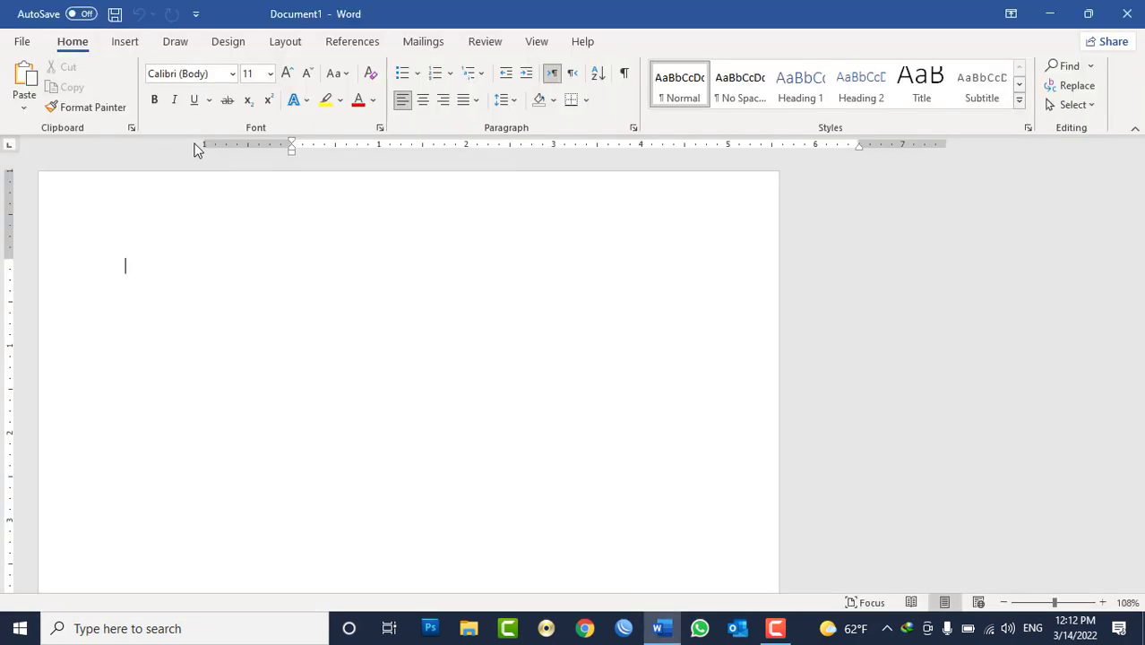
left_click(129, 45)
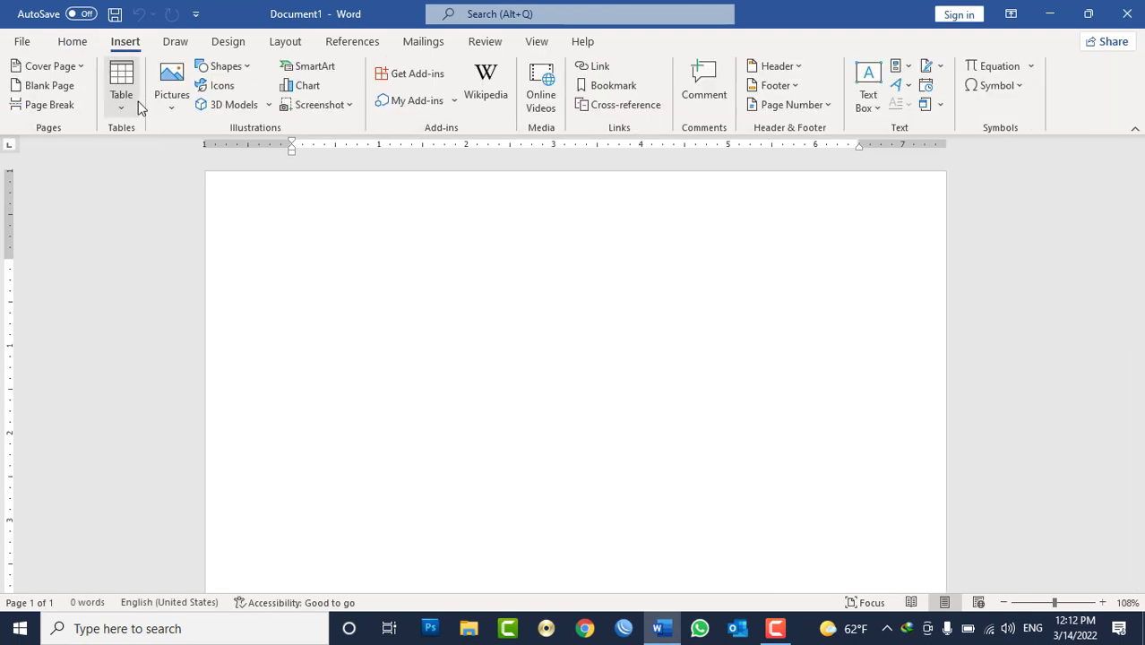
left_click(661, 628)
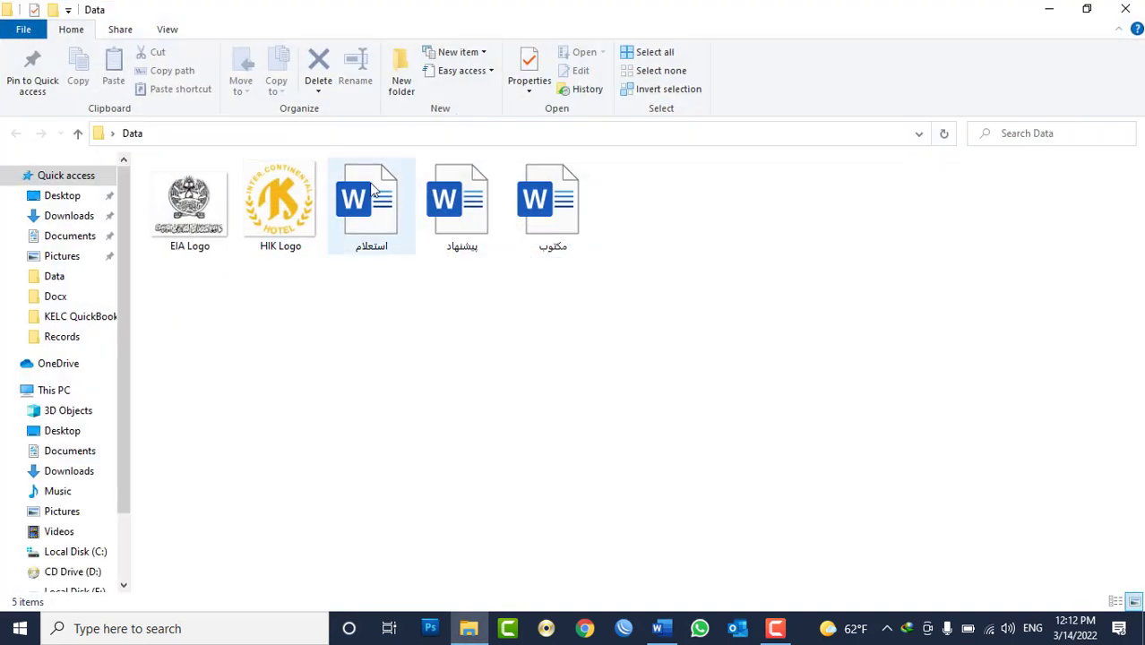
Open the استعلام letter form from the Data folder and place the cursor in its empty table cell
double_click(384, 213)
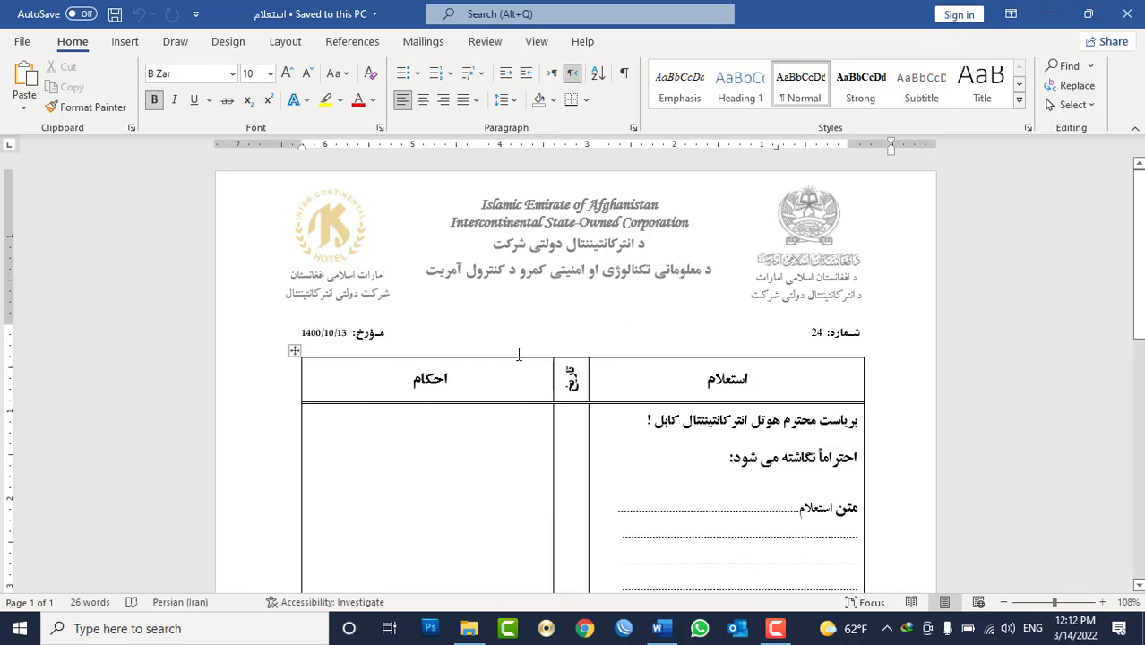
scroll(568, 329, "down", 3)
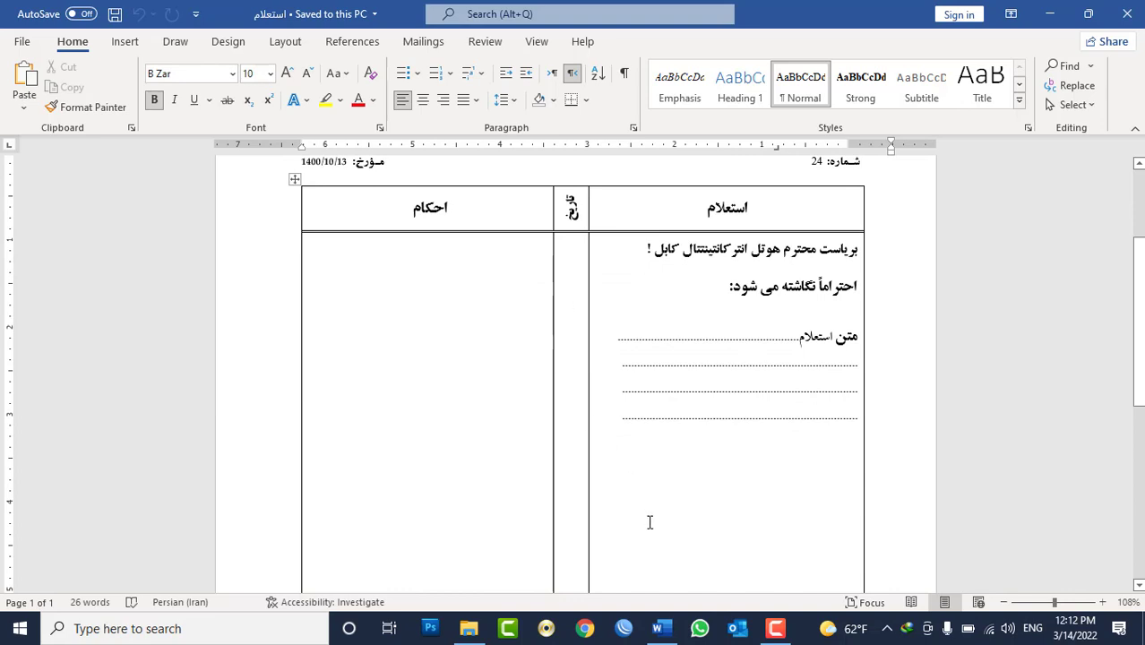
left_click(686, 484)
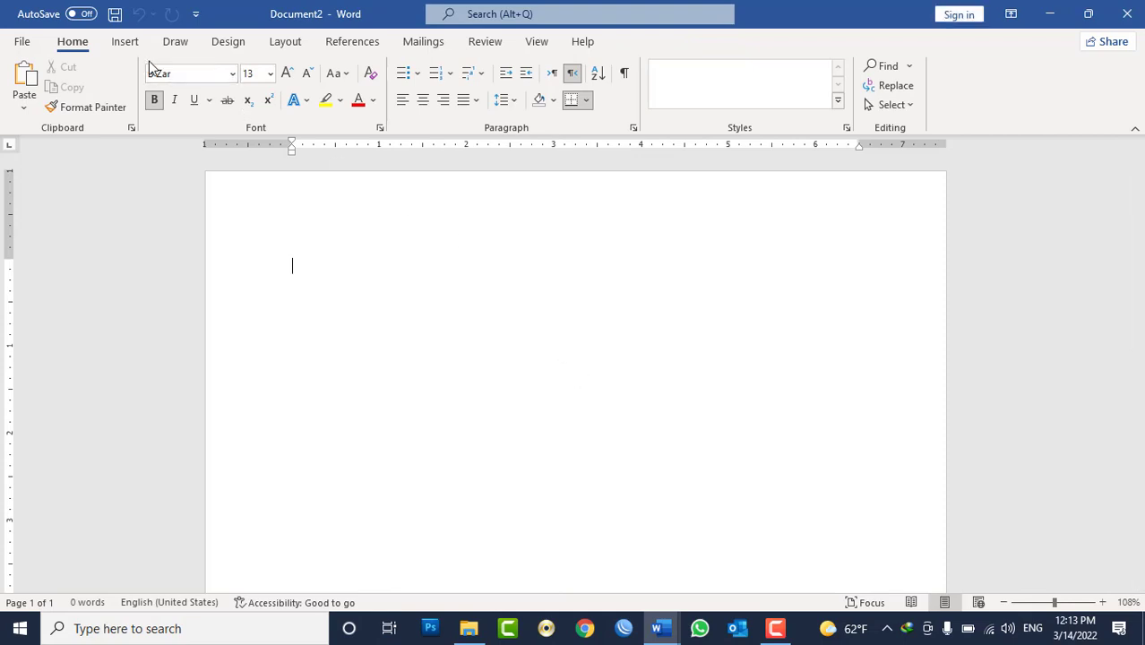
Insert a 3-column, 2-row table into Document2
left_click(127, 43)
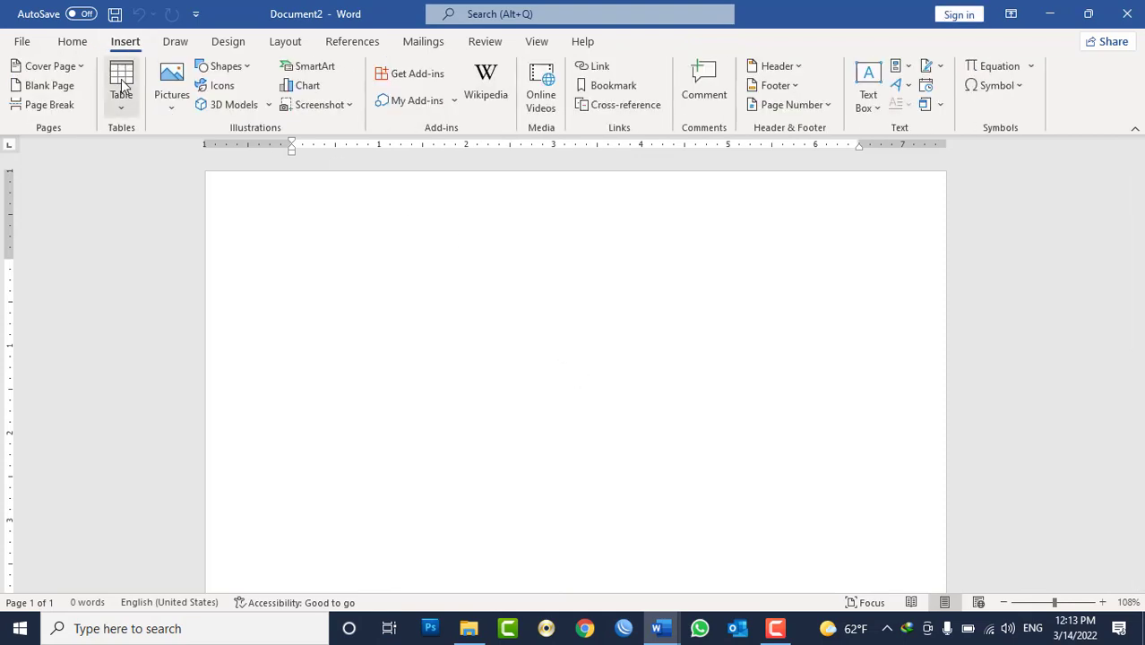
left_click(121, 108)
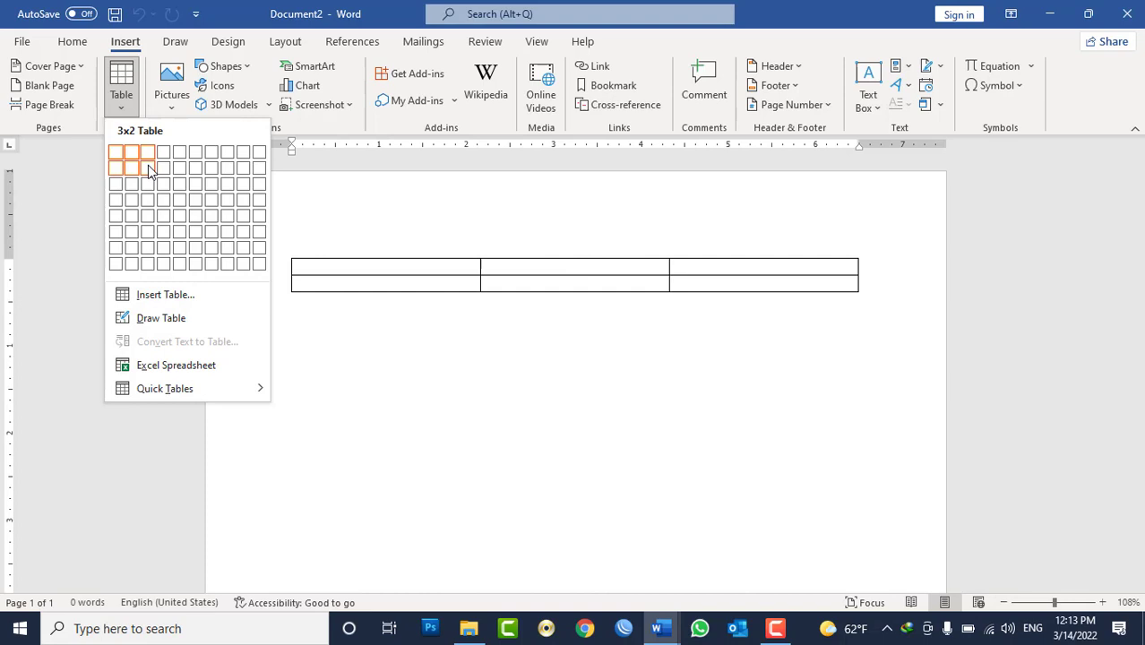
left_click(150, 170)
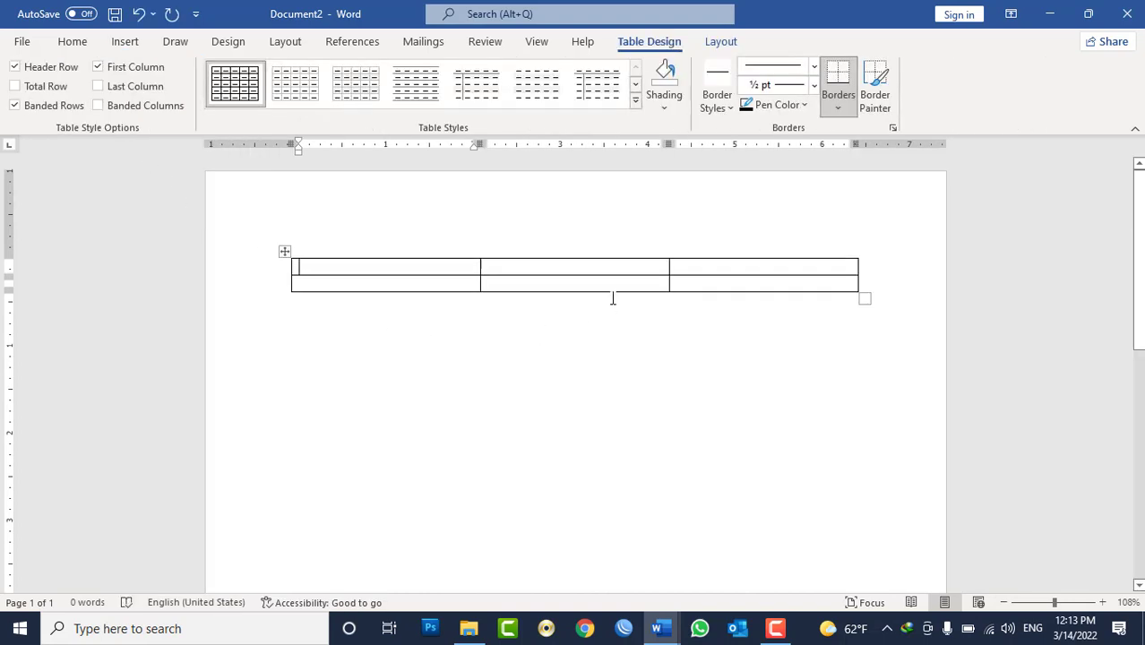
Make the top row slightly taller and lengthen row 2 with empty lines
left_click_drag(601, 275, 603, 290)
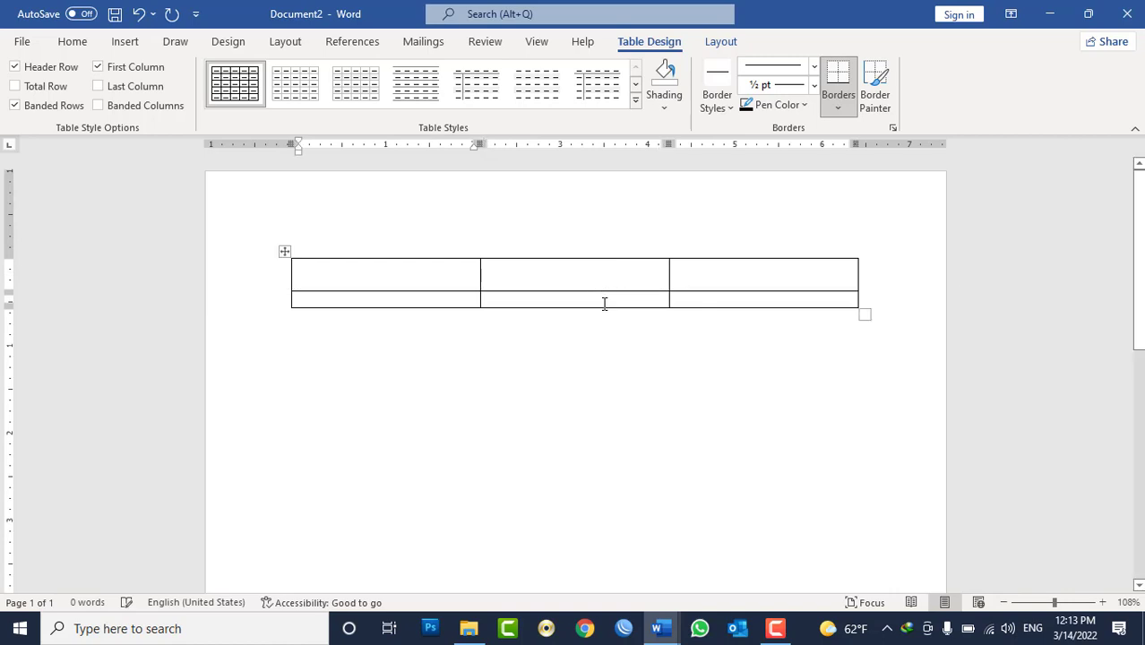
left_click(604, 303)
key("Return")
key("Return")
key("Return")
key("Return")
key("Return")
left_click(758, 301)
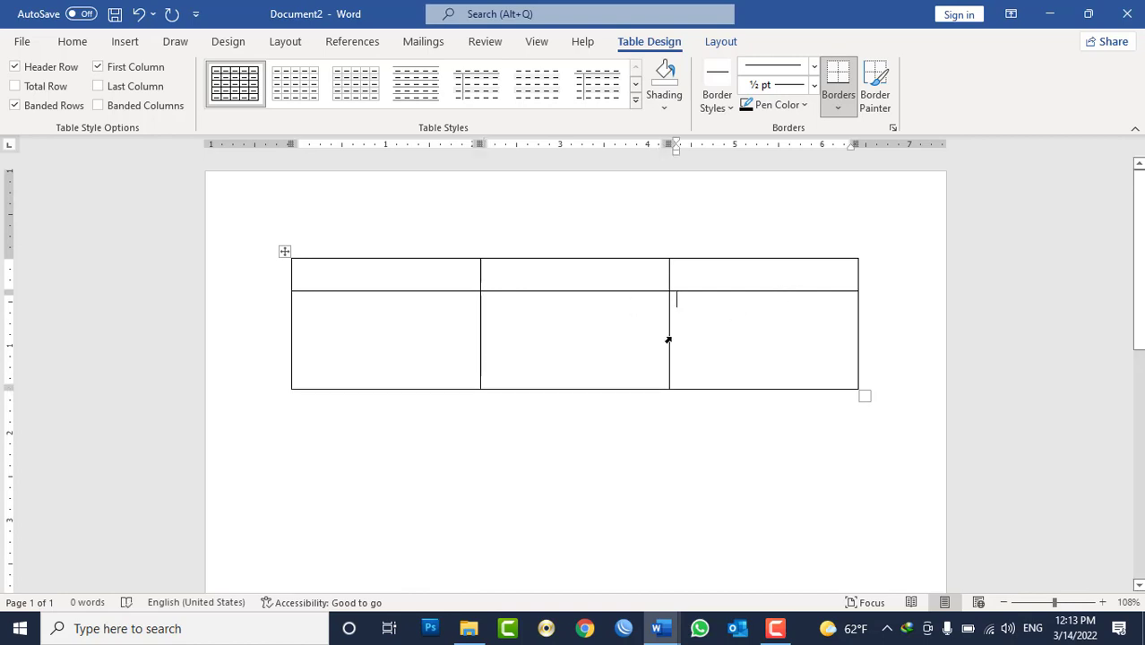
left_click(582, 345)
left_click(480, 357)
left_click(578, 365)
key("Return")
key("Return")
key("Return")
key("Return")
key("Return")
key("Return")
key("Return")
key("Return")
key("Return")
key("Return")
key("Return")
key("Return")
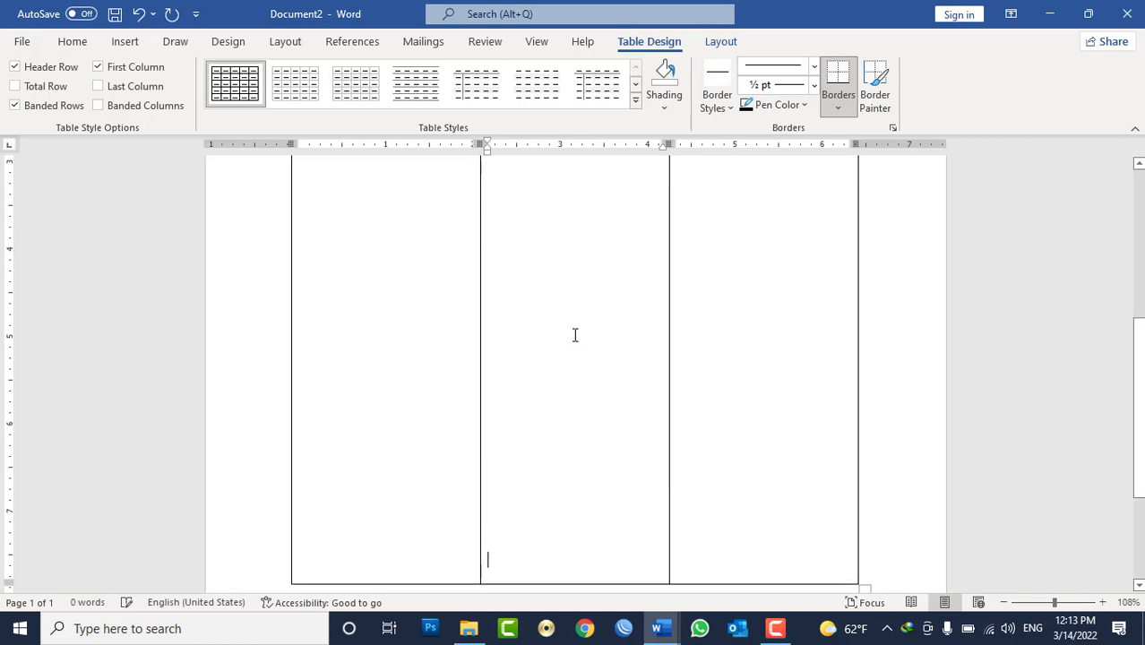
scroll(575, 335, "down", 4)
key("Return")
key("Return")
key("Return")
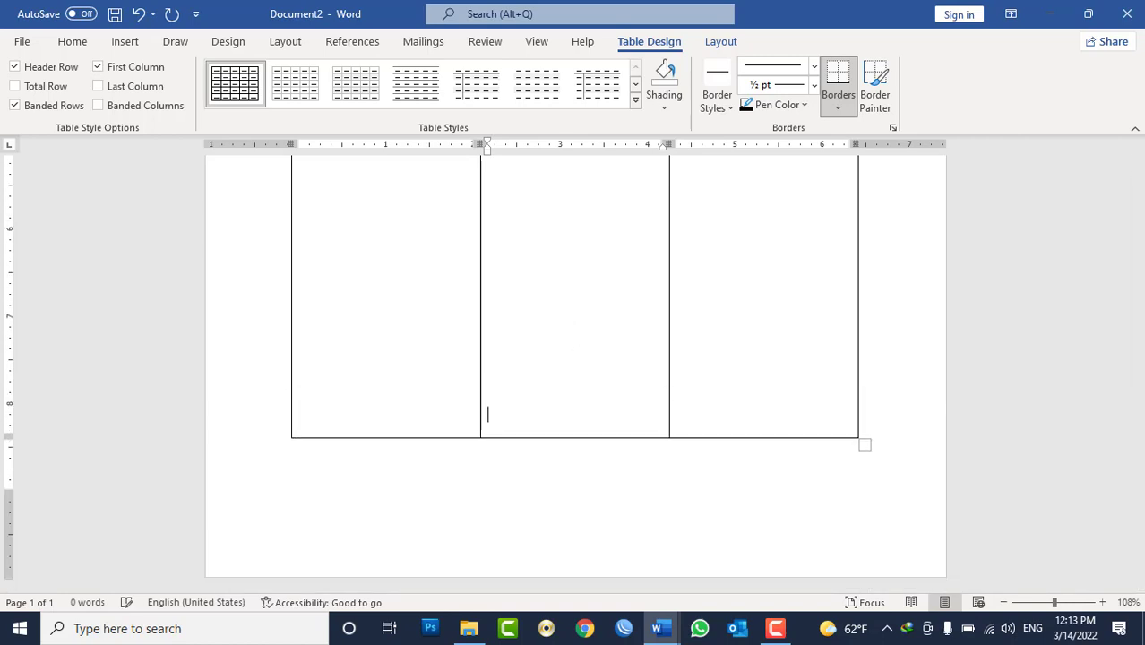
scroll(483, 245, "up", 3)
scroll(482, 246, "up", 6)
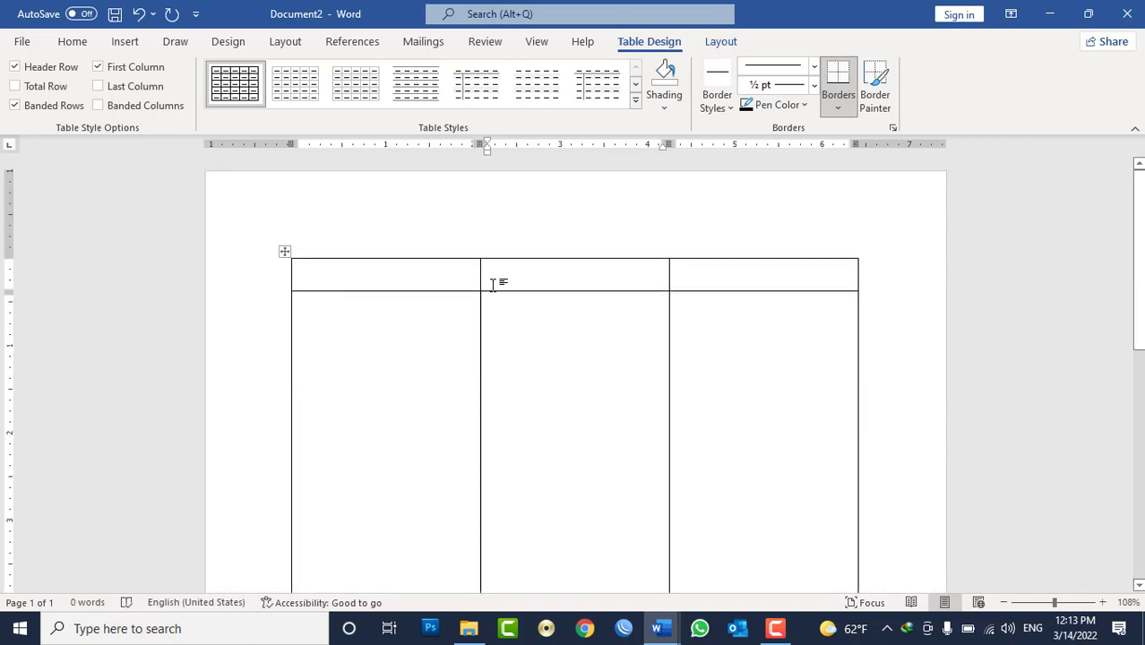
Narrow the table's middle column and widen the first column
left_click_drag(477, 276, 532, 284)
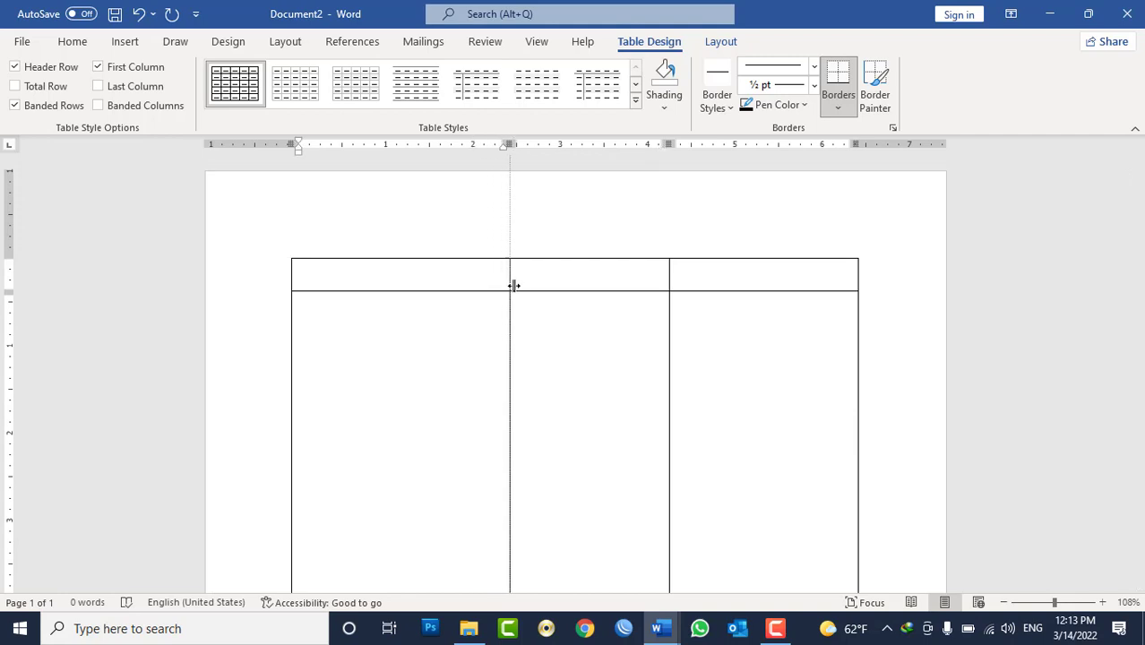
left_click_drag(668, 262, 585, 274)
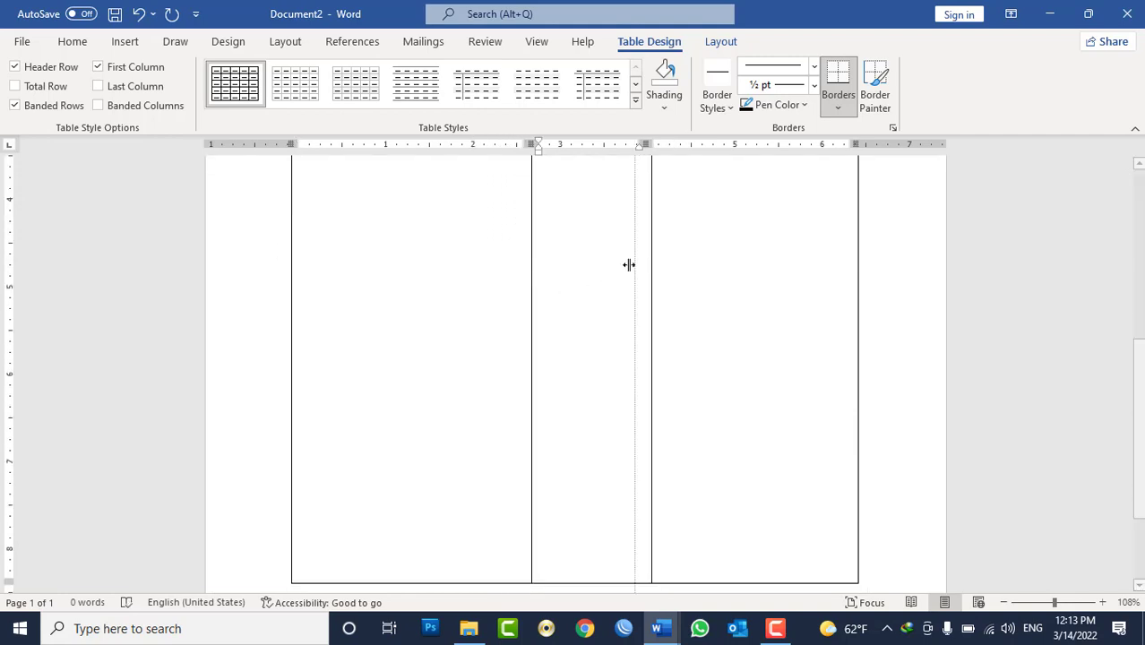
scroll(574, 273, "up", 4)
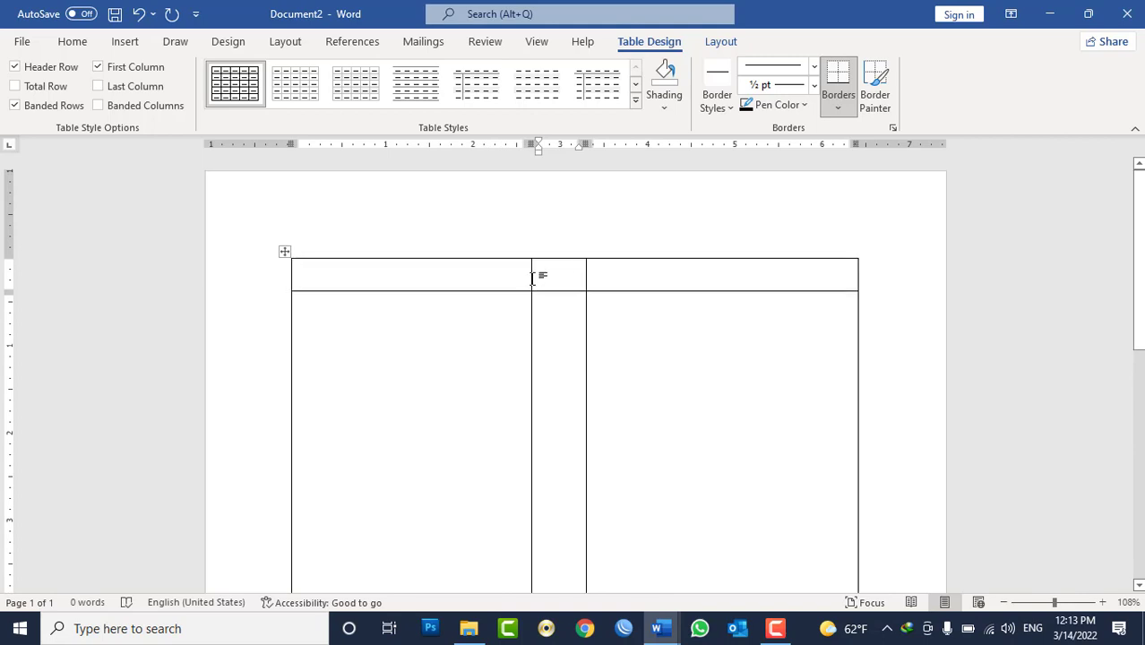
left_click_drag(532, 278, 552, 283)
Check the استعلام letter's layout, then return to Document2
mouse_move(662, 631)
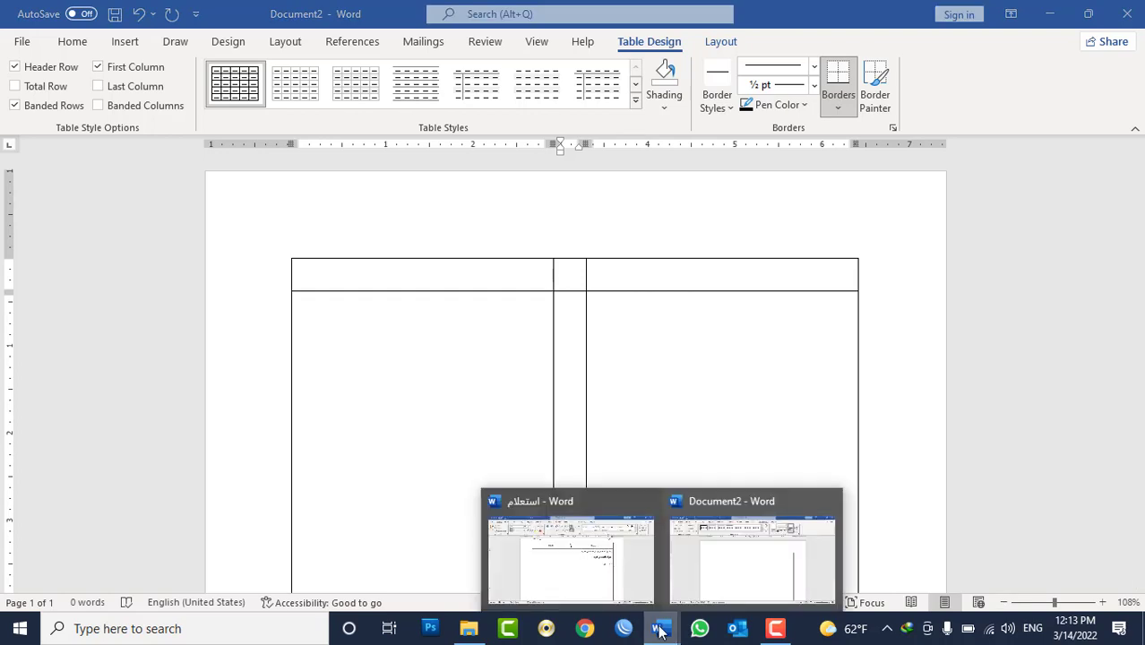
left_click(582, 562)
scroll(688, 378, "up", 3)
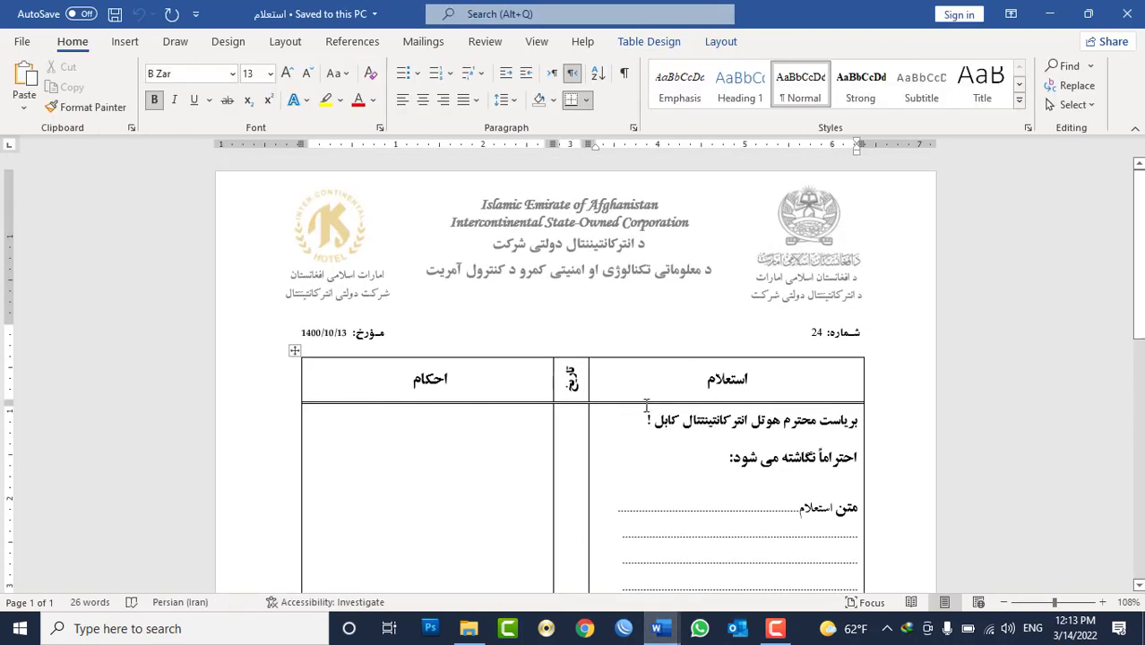
scroll(778, 427, "down", 4)
scroll(779, 430, "down", 5)
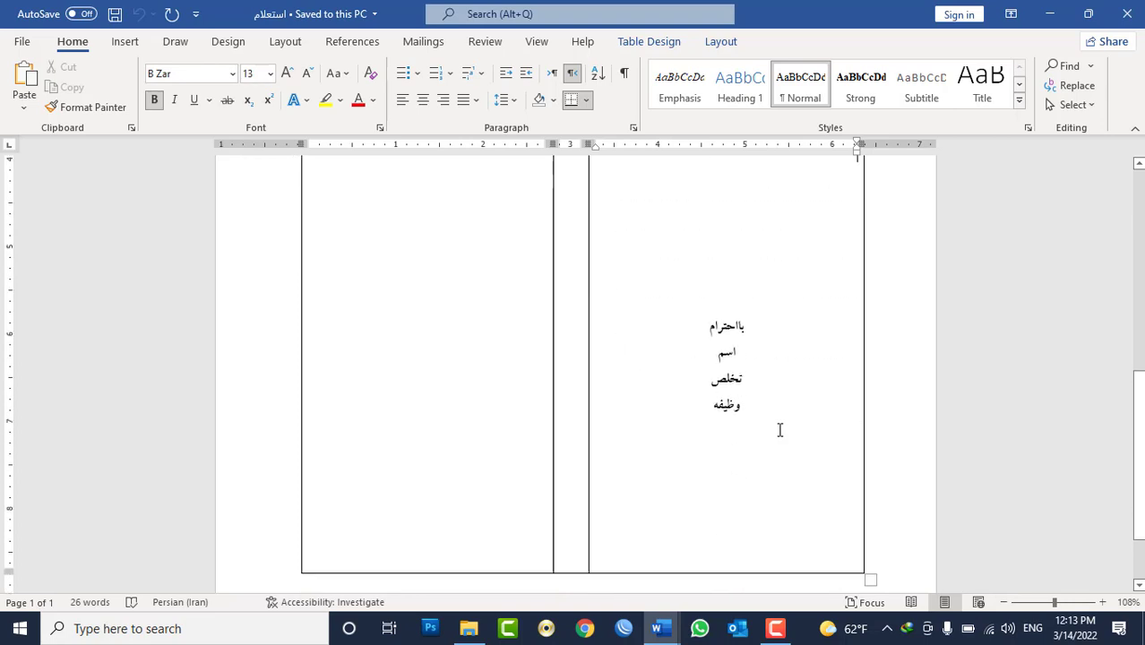
mouse_move(660, 630)
left_click(736, 548)
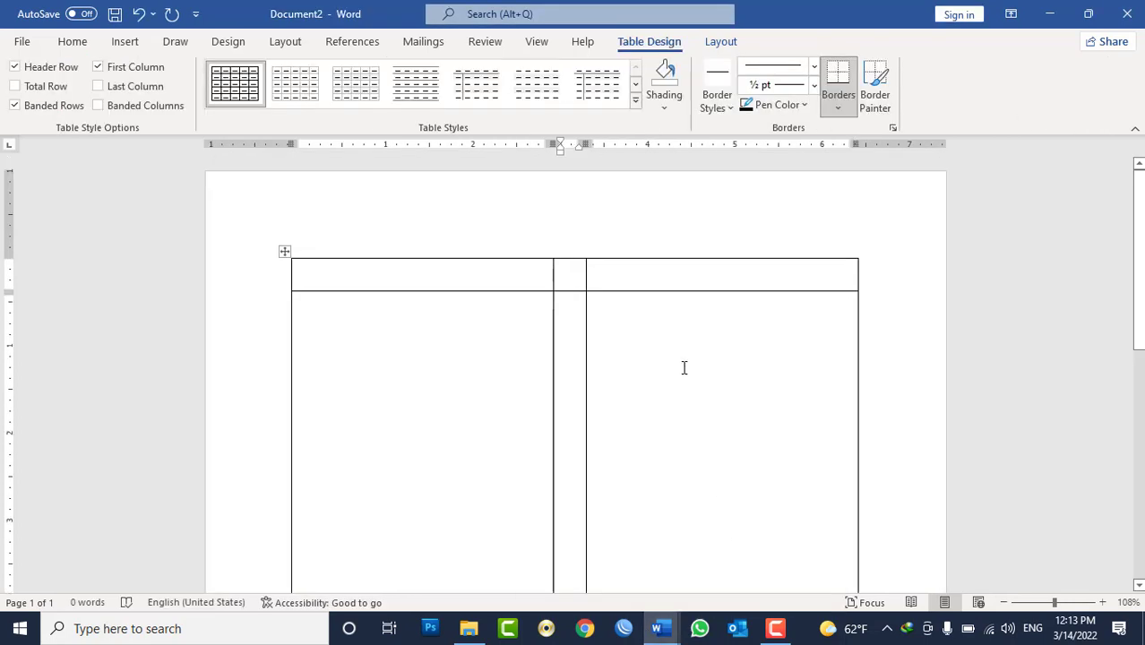
Paint a ¾ pt double-line border under the table's top row with Border Painter
left_click(875, 102)
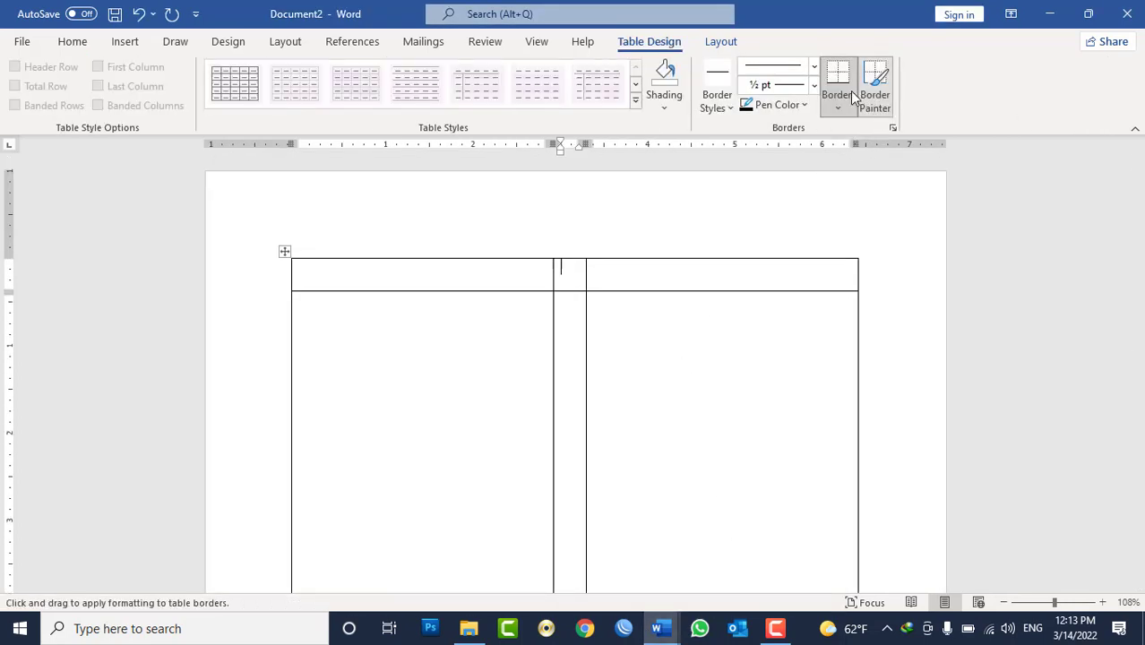
left_click(813, 65)
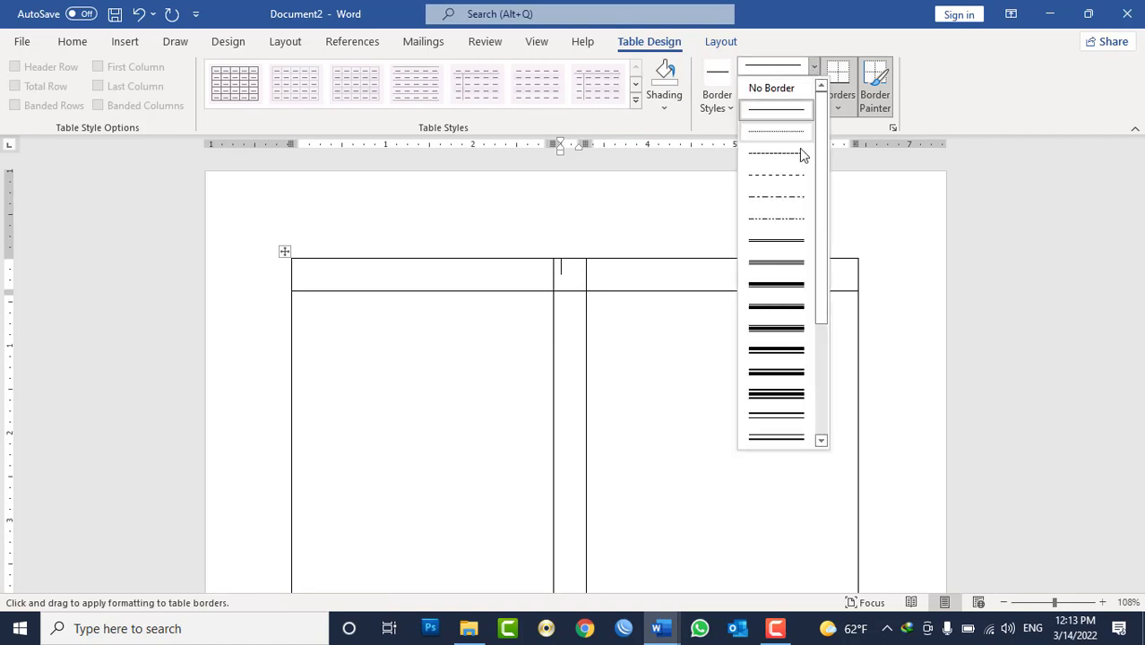
left_click(782, 240)
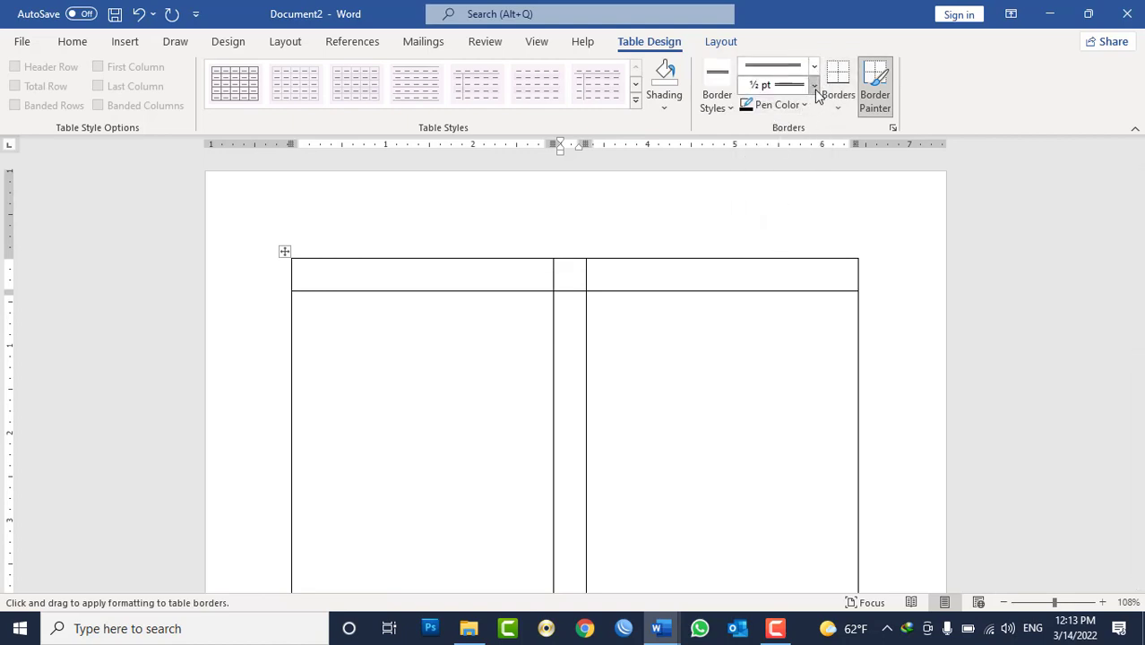
left_click(813, 86)
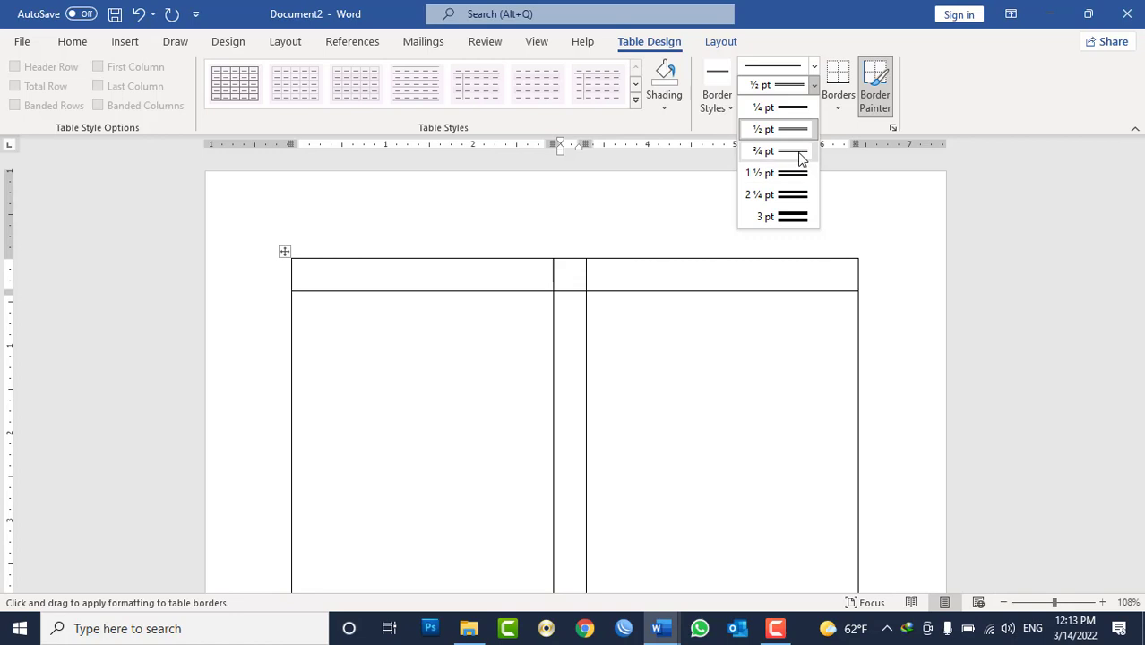
left_click(801, 154)
left_click_drag(293, 290, 759, 289)
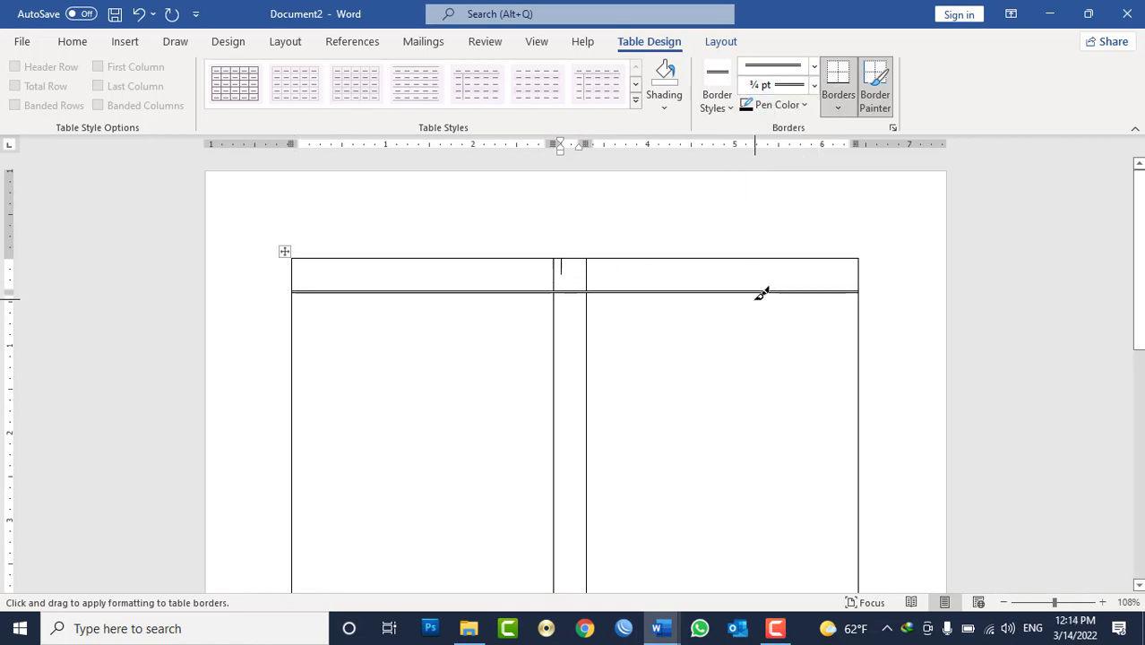
left_click(887, 78)
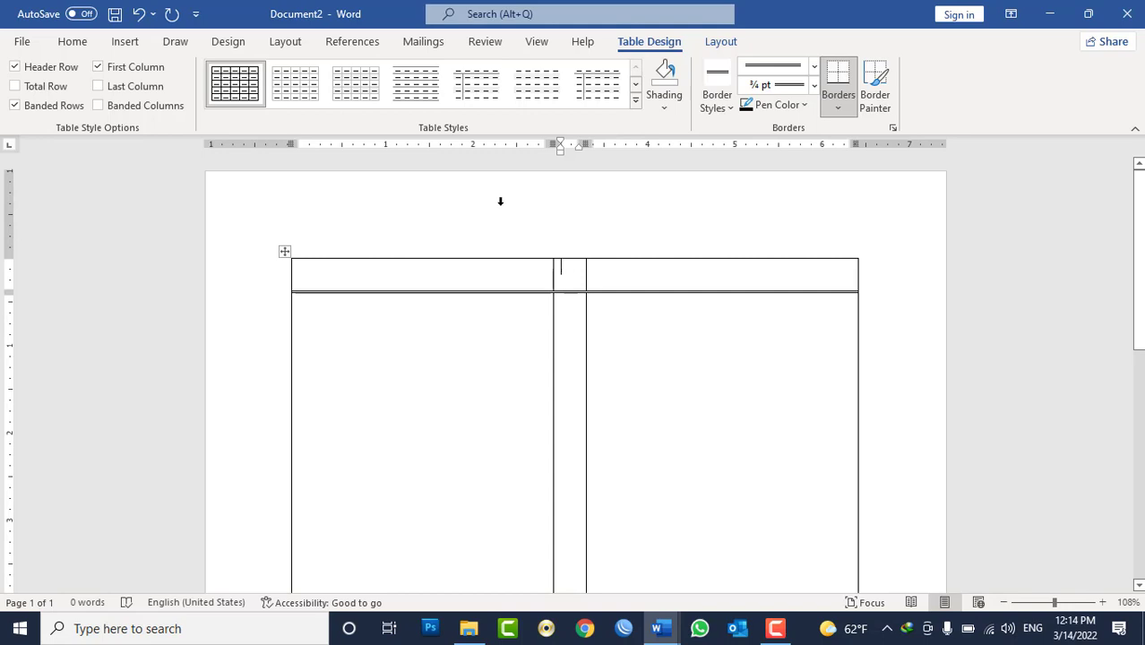
Open the header and draw a rectangle in its top-right corner
left_click(500, 201)
double_click(499, 201)
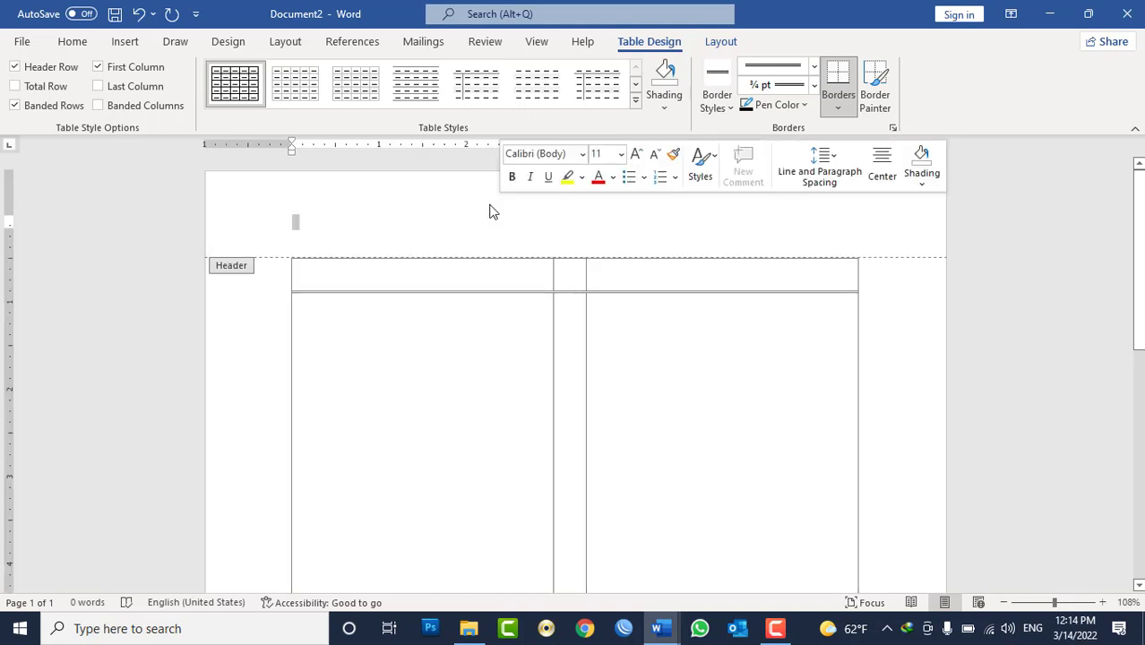
left_click(121, 43)
left_click(173, 111)
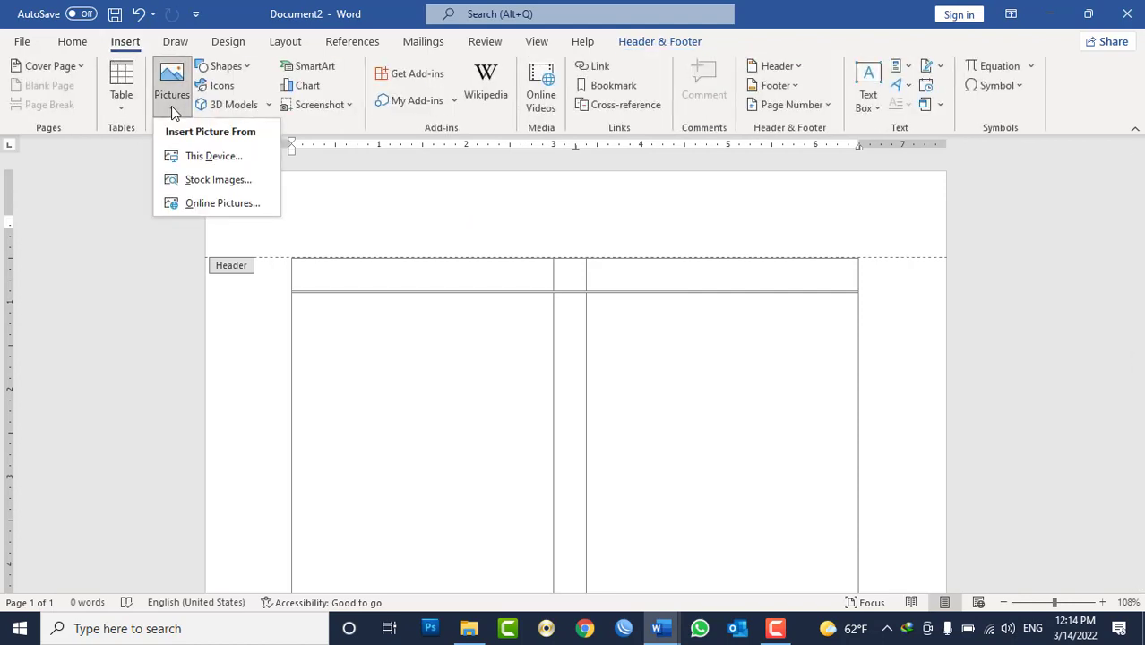
left_click(244, 66)
left_click(259, 107)
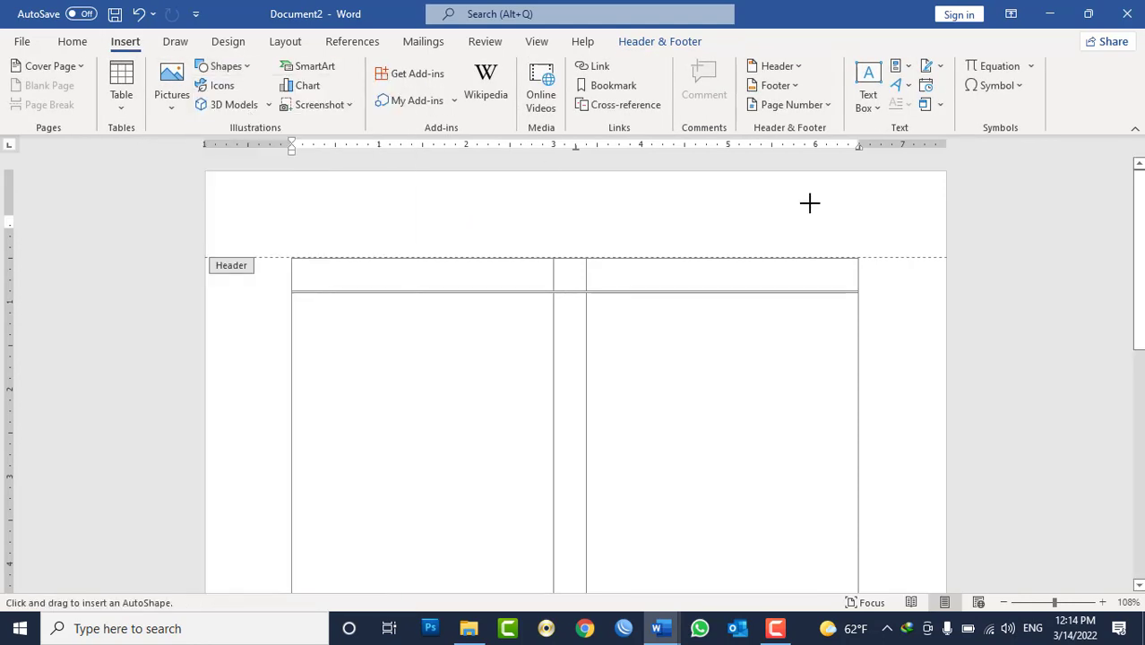
left_click_drag(799, 184, 873, 252)
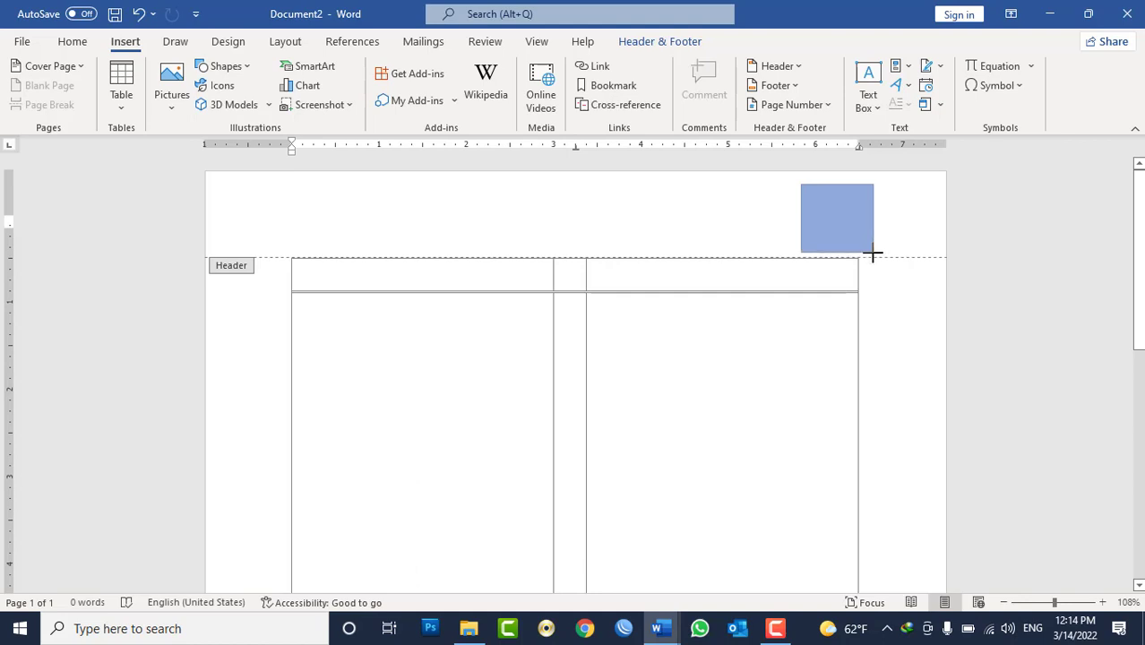
left_click_drag(872, 208, 883, 204)
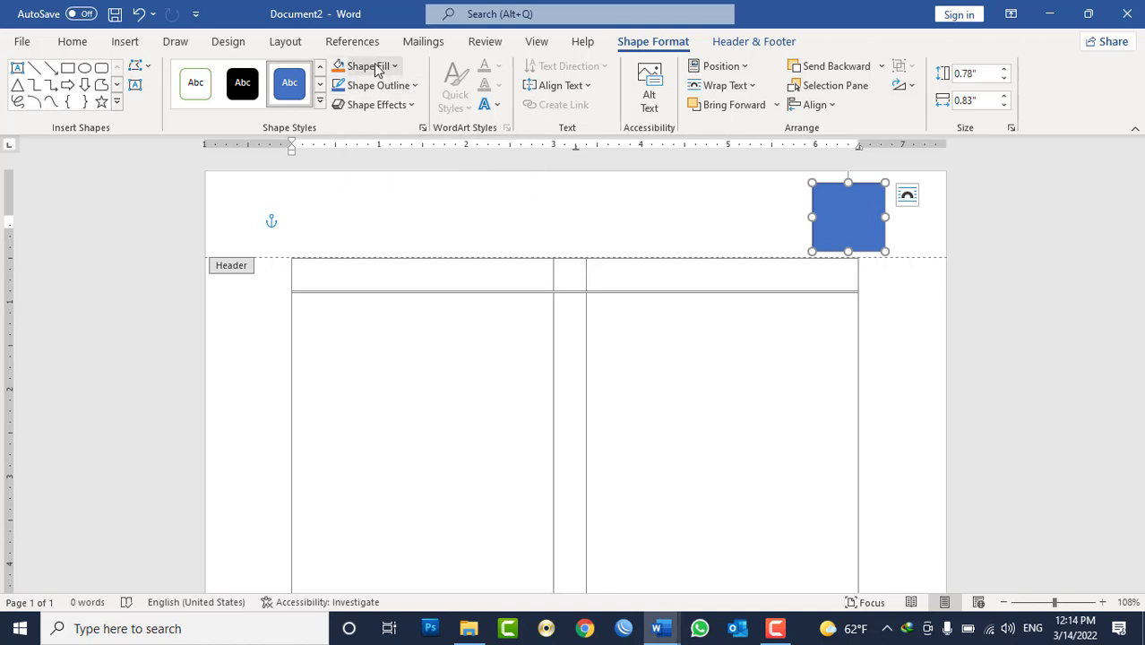
Fill the rectangle with the EIA Logo picture from the Data folder
left_click(375, 85)
key("Escape")
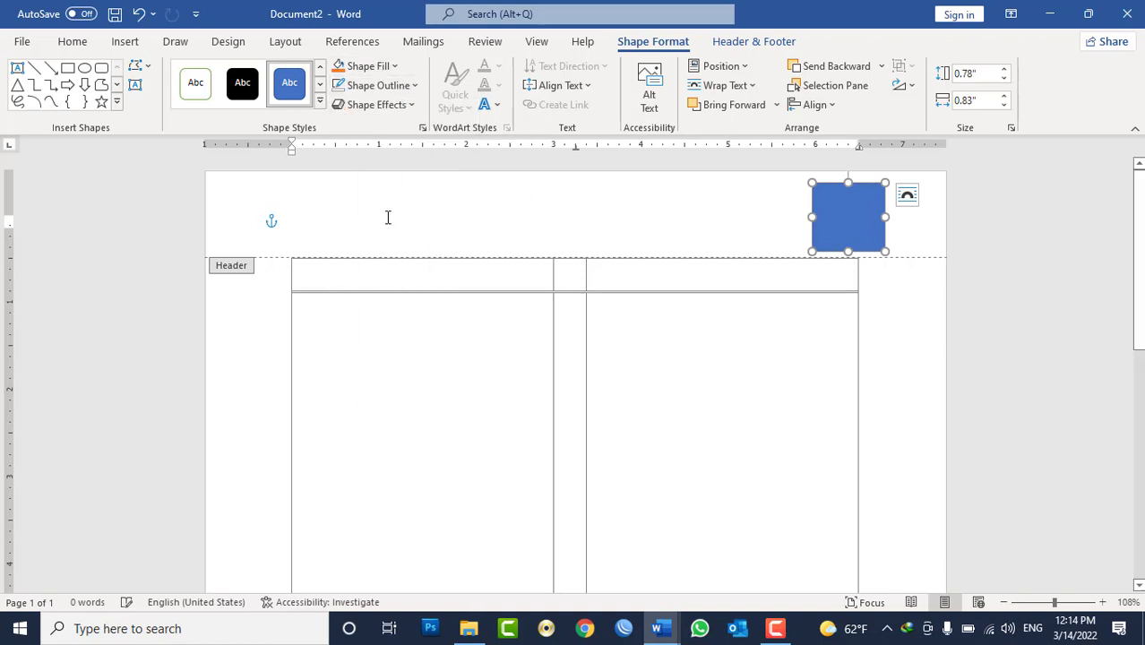
left_click(363, 67)
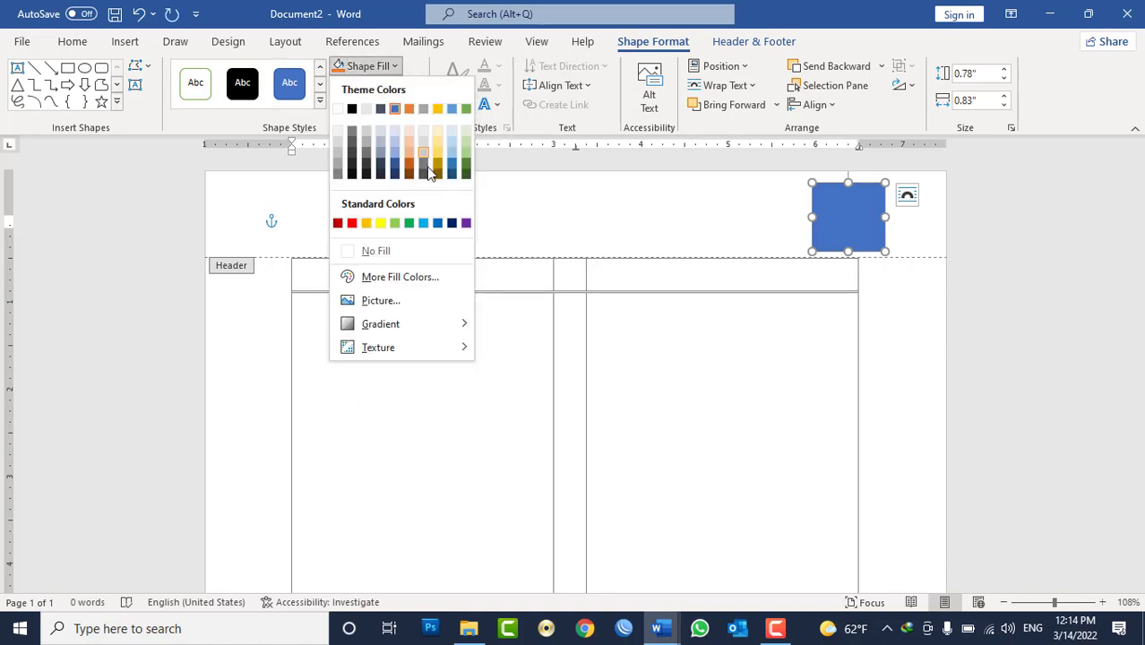
left_click(369, 303)
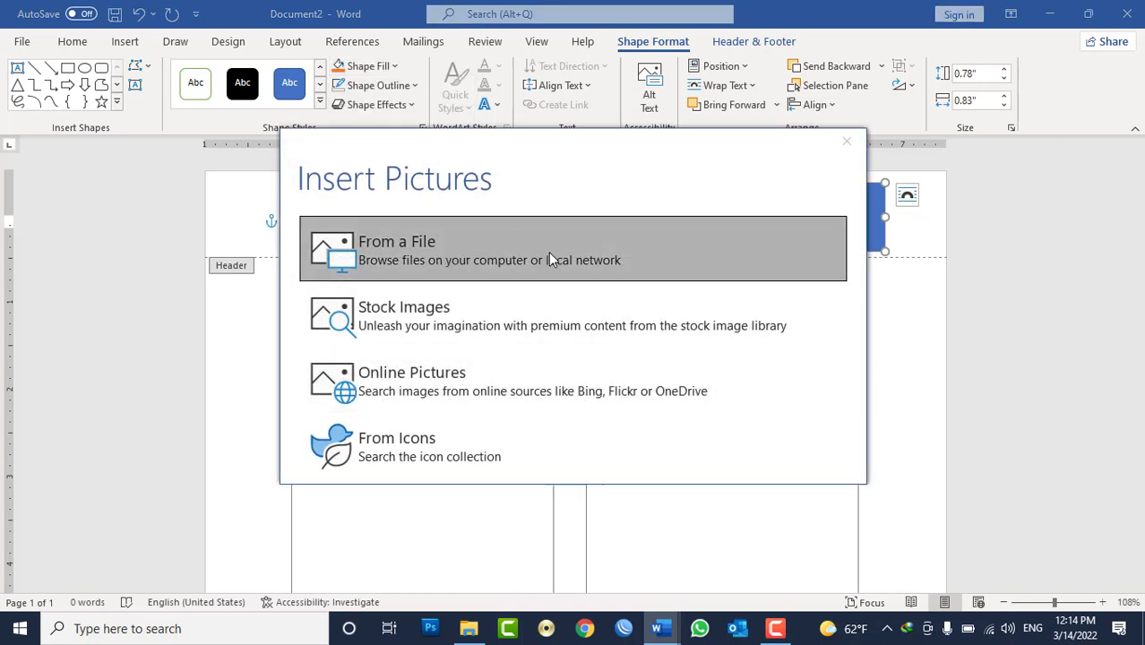
left_click(521, 242)
left_click(69, 144)
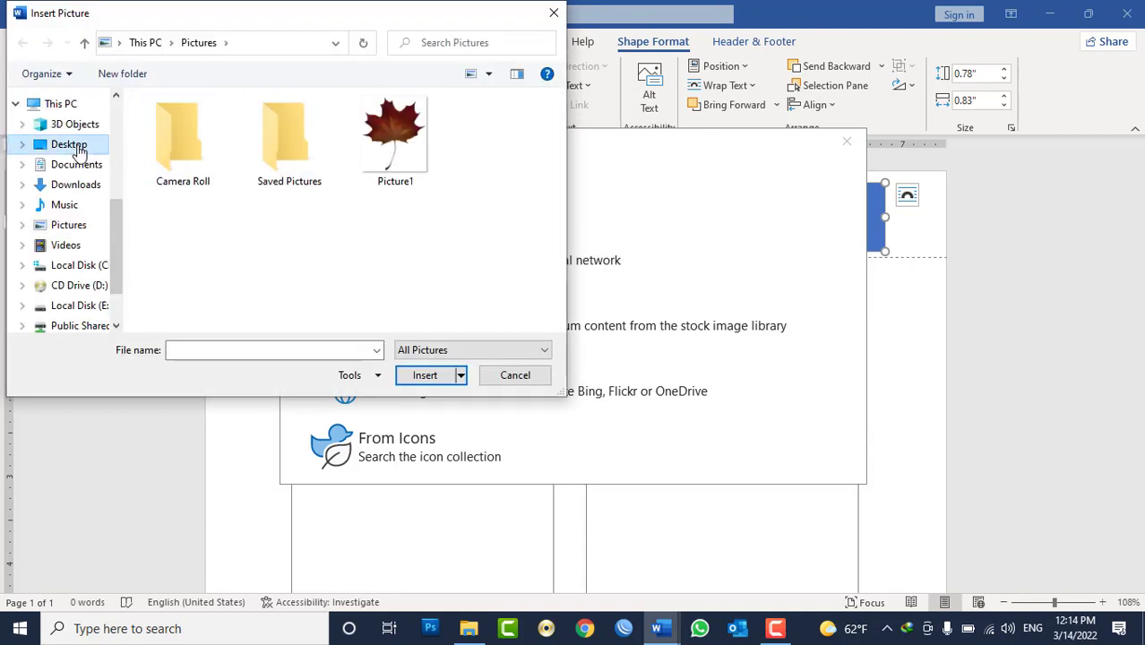
double_click(179, 142)
double_click(181, 143)
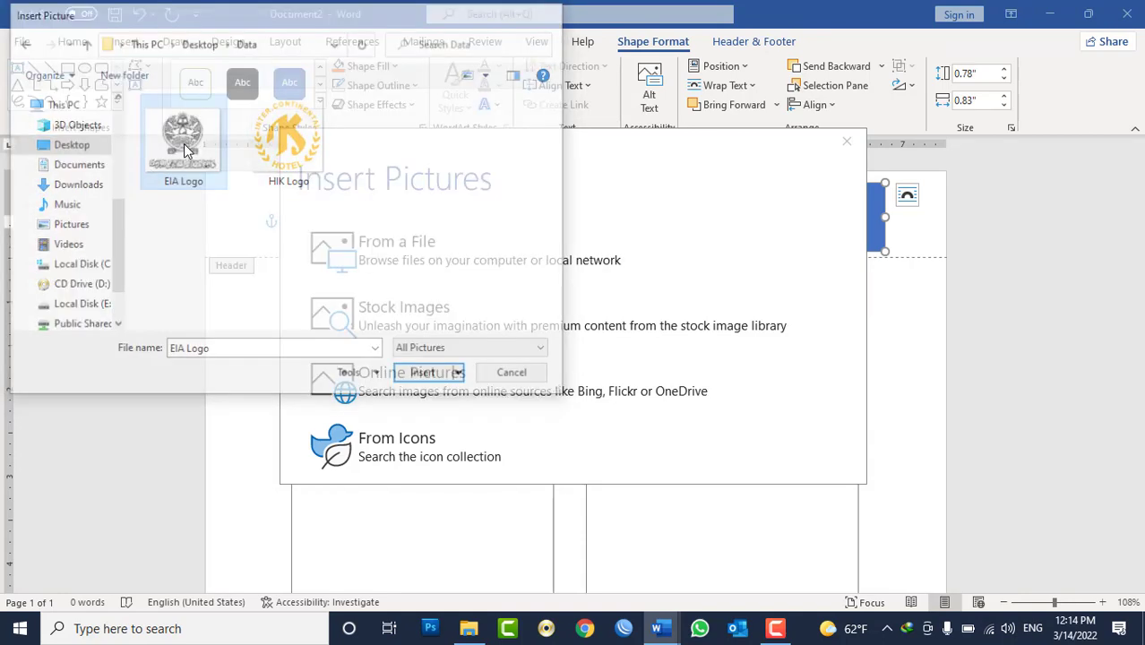
left_click_drag(809, 215, 804, 215)
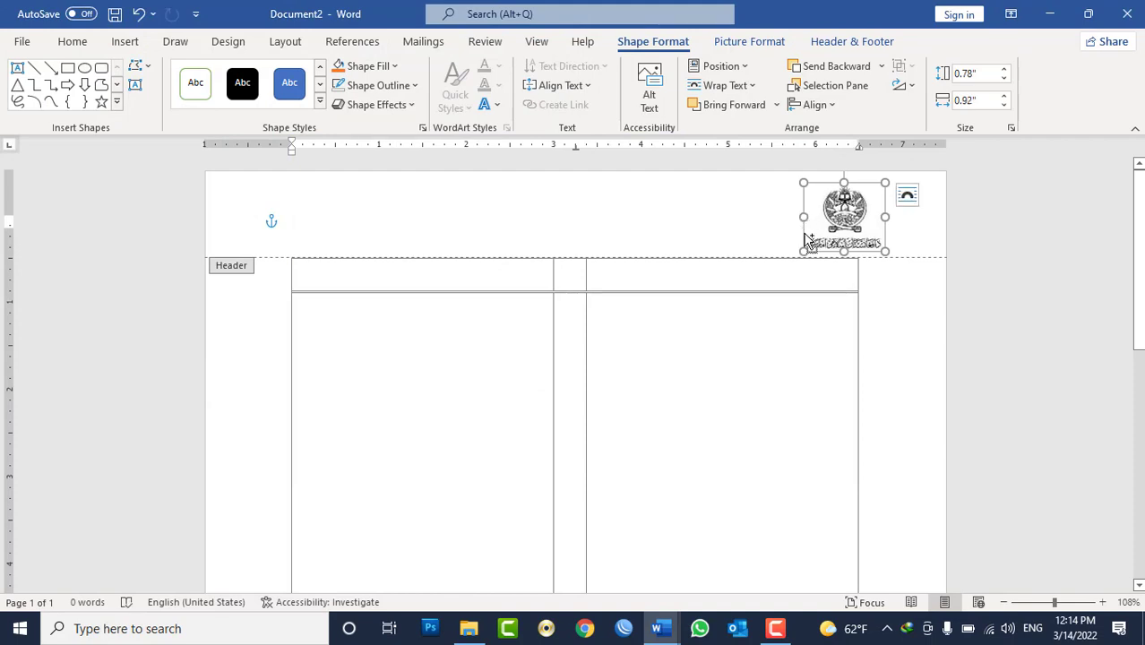
Copy the logo to the header's left and refill it with the HIK Logo picture
left_click_drag(806, 240, 239, 259)
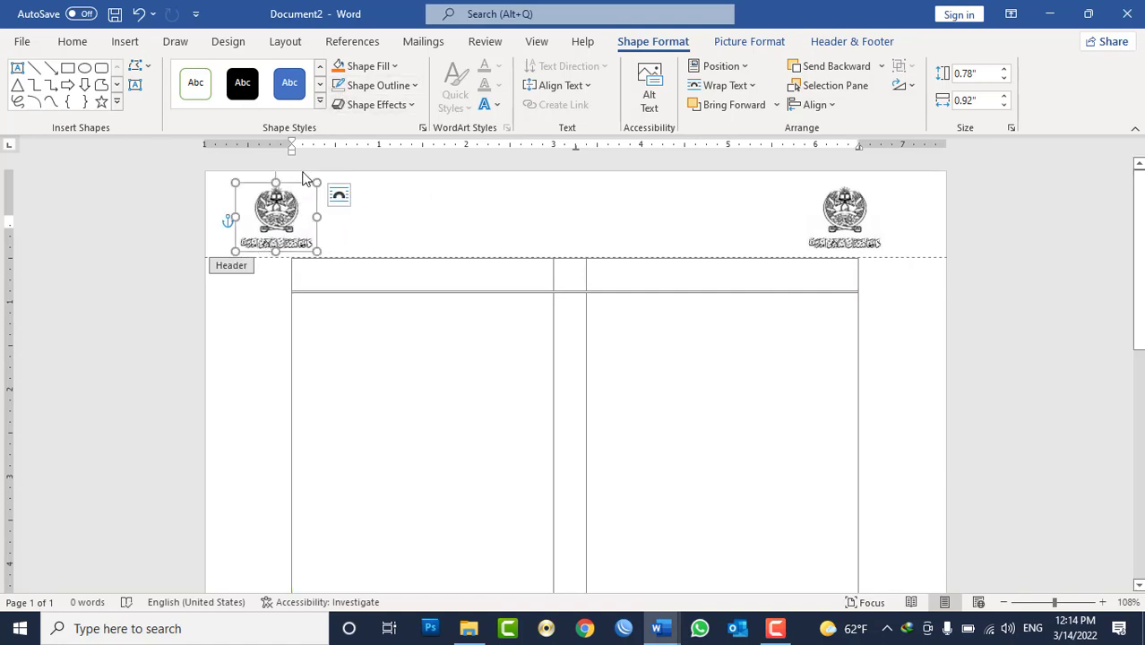
left_click(381, 66)
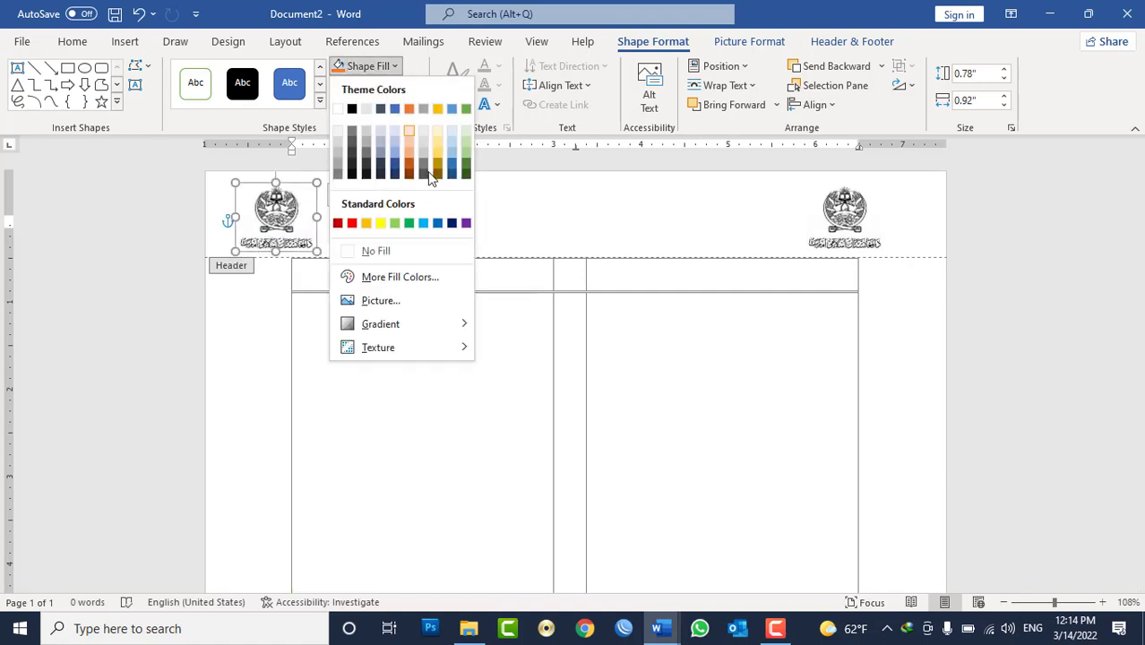
left_click(423, 300)
left_click(477, 255)
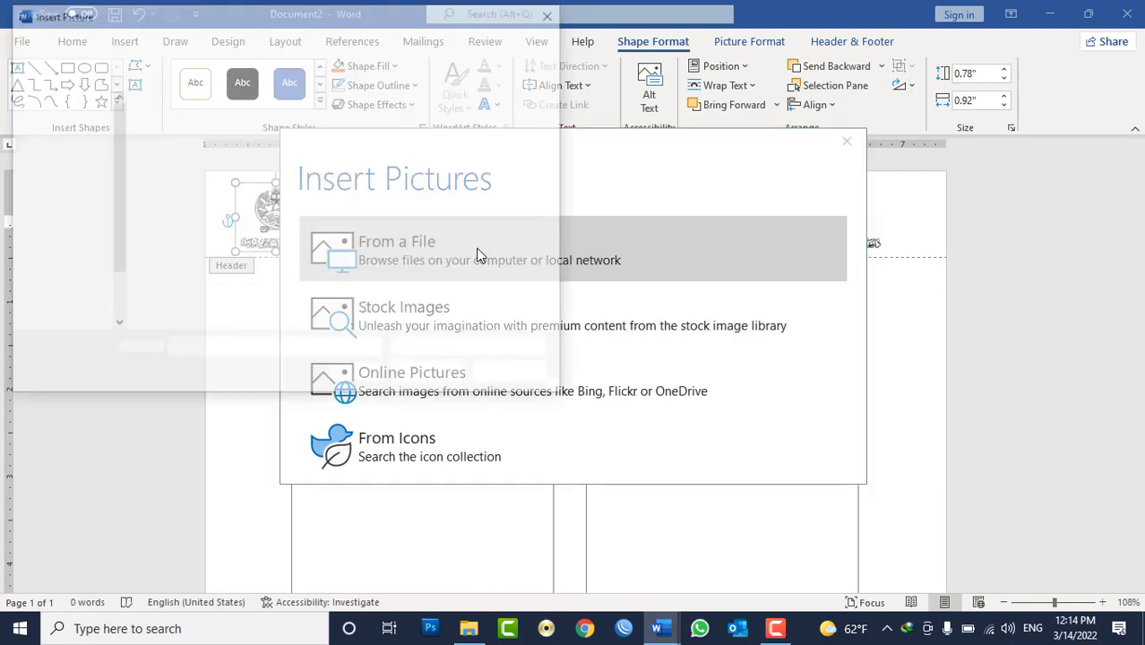
double_click(280, 137)
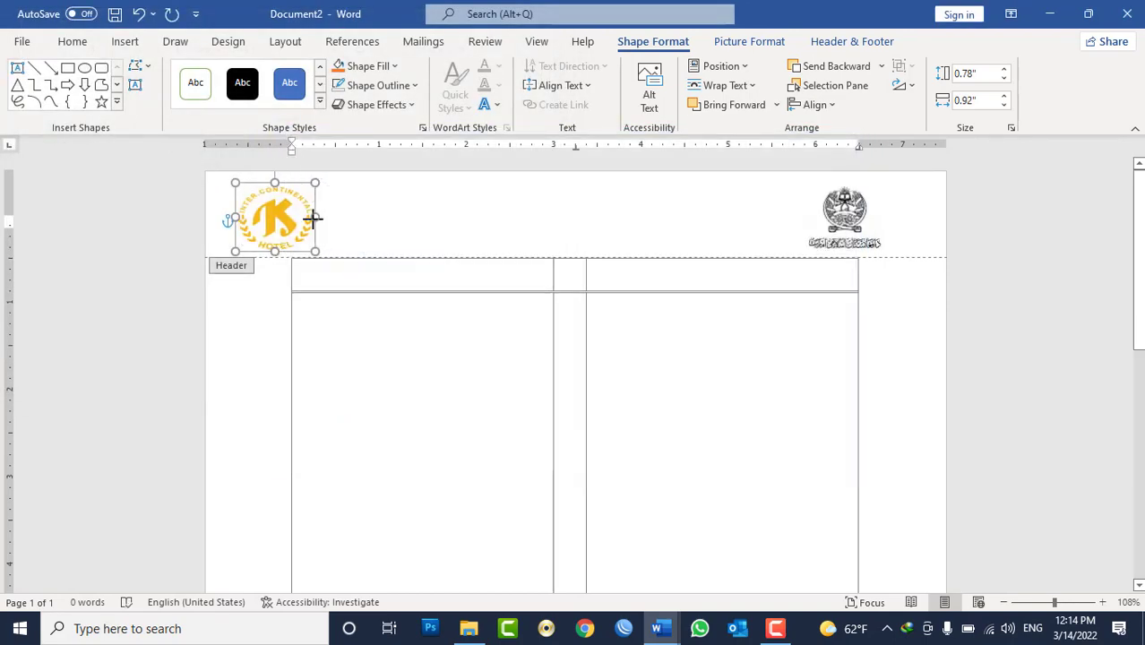
left_click_drag(316, 217, 310, 218)
Add a header line and raise both logos together using the arrow keys
left_click(384, 244)
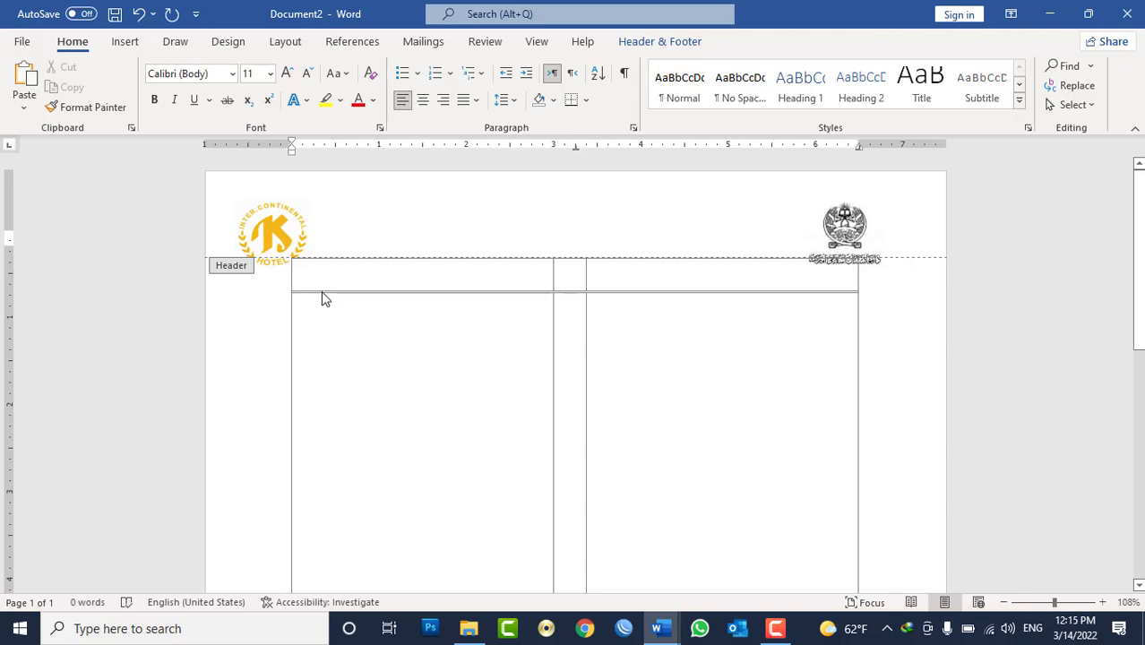
key("Return")
key("Return")
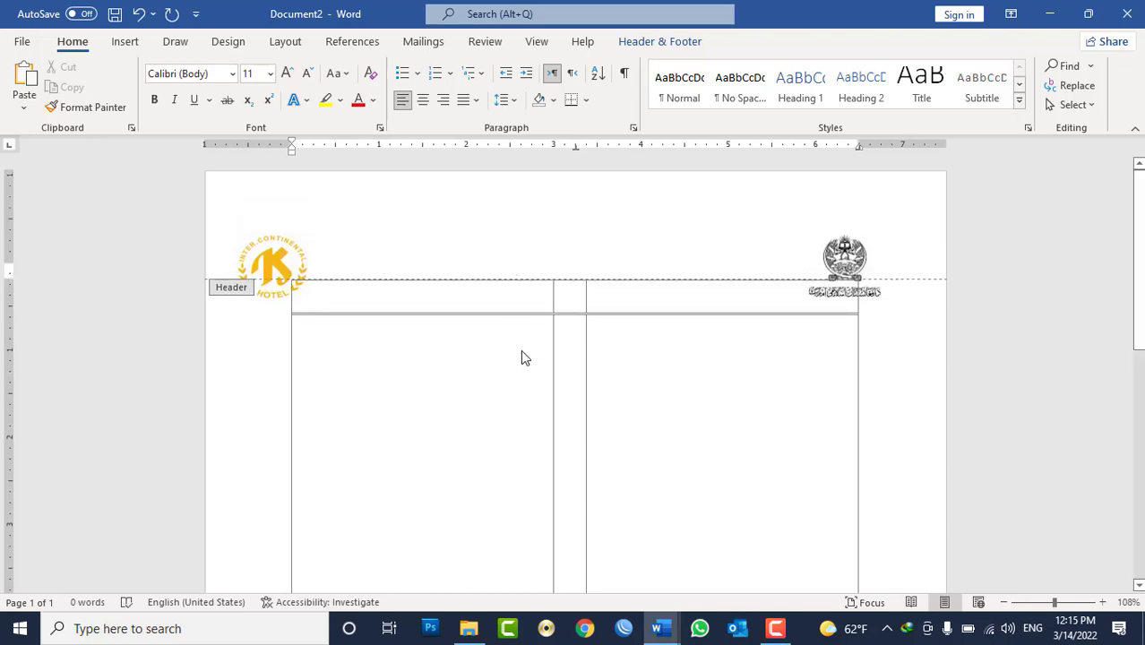
left_click(843, 261)
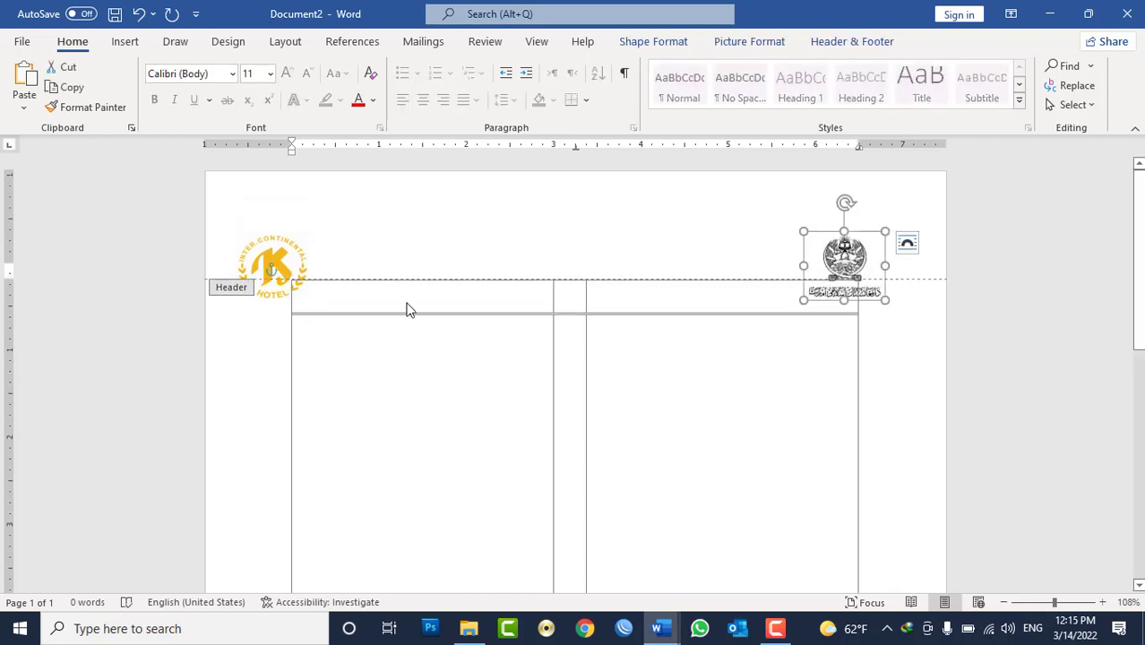
left_click(285, 260, "shift")
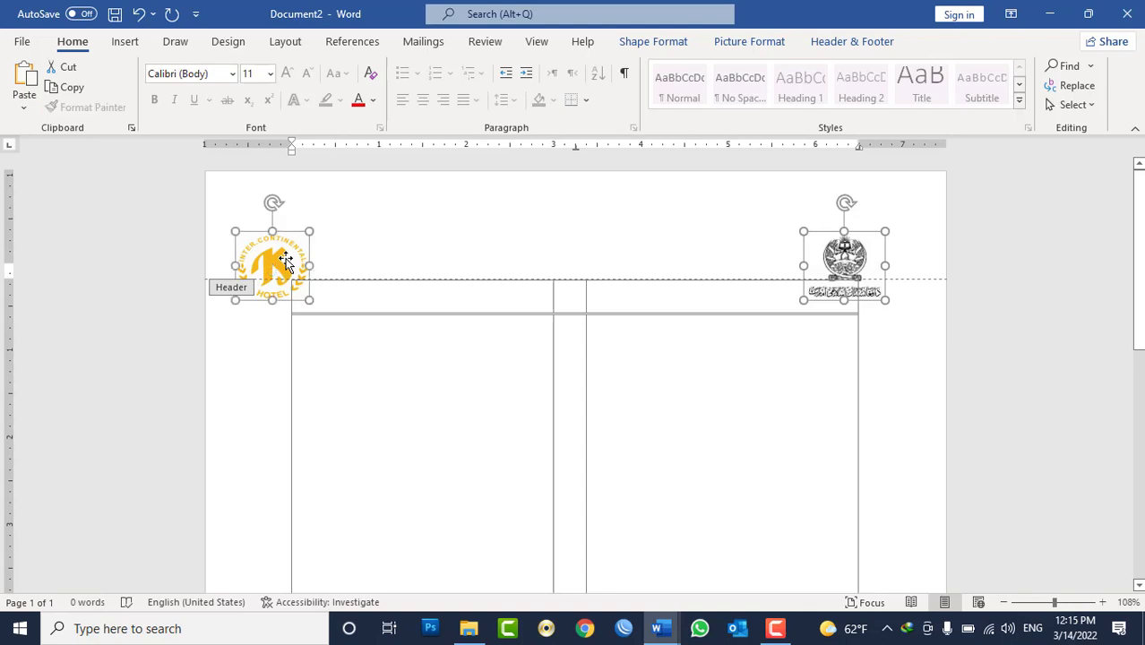
key("Up")
key("Up")
key("Up")
key("Up")
key("Up")
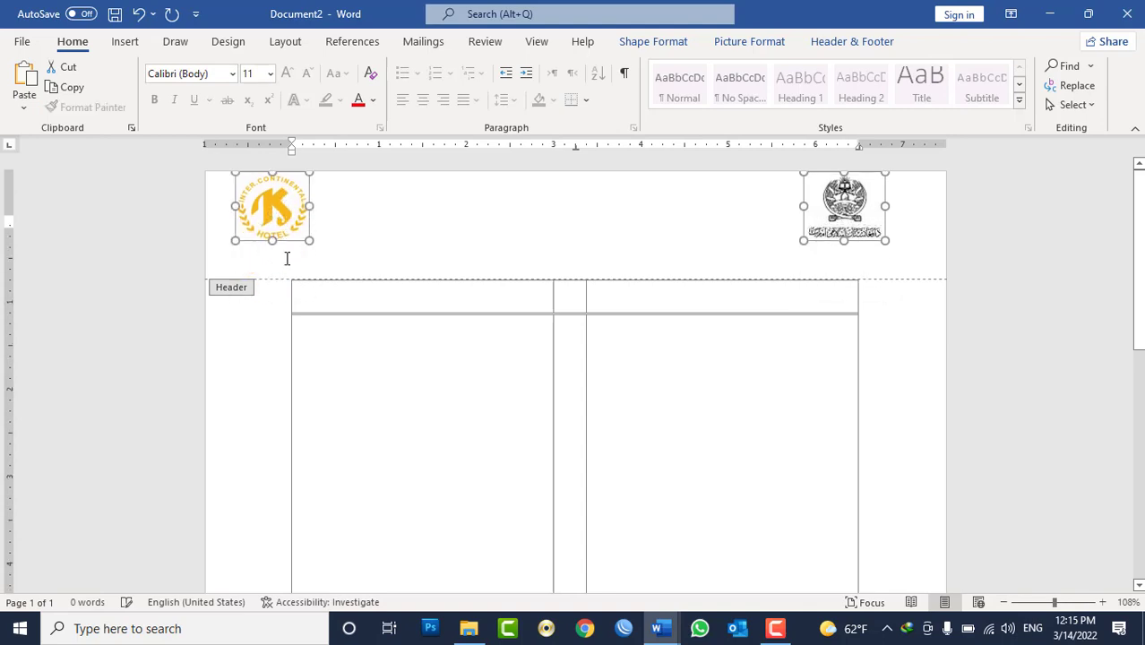
key("Up")
key("Down")
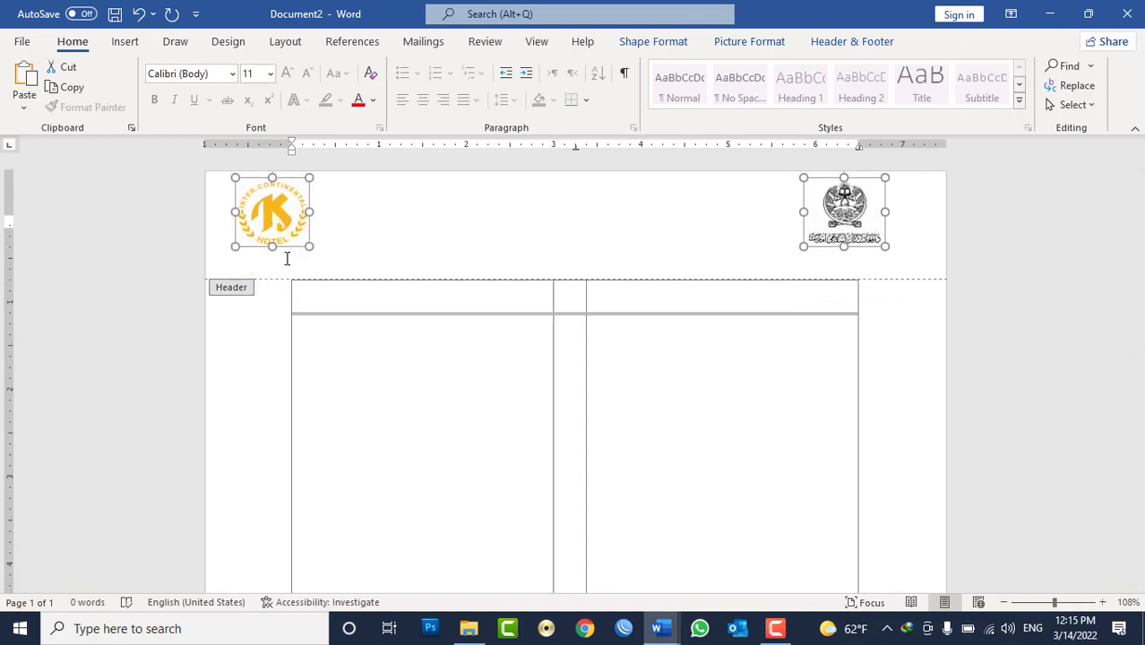
left_click(446, 258)
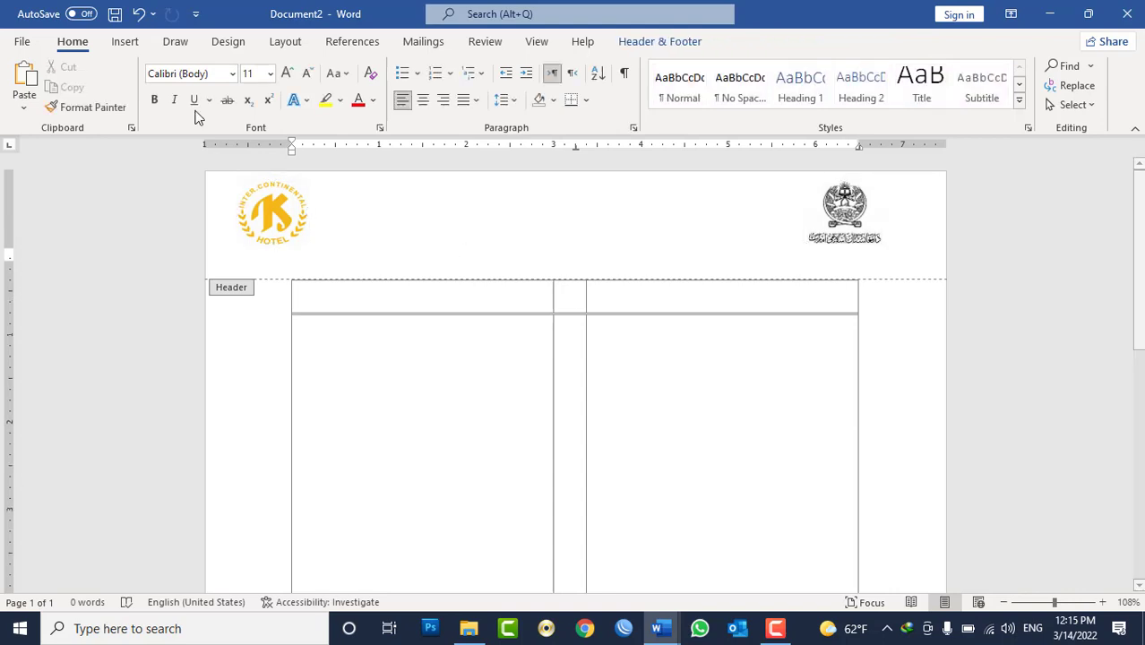
left_click(126, 41)
Draw a text box below the right-hand emblem and switch the typing language to Persian
left_click(874, 96)
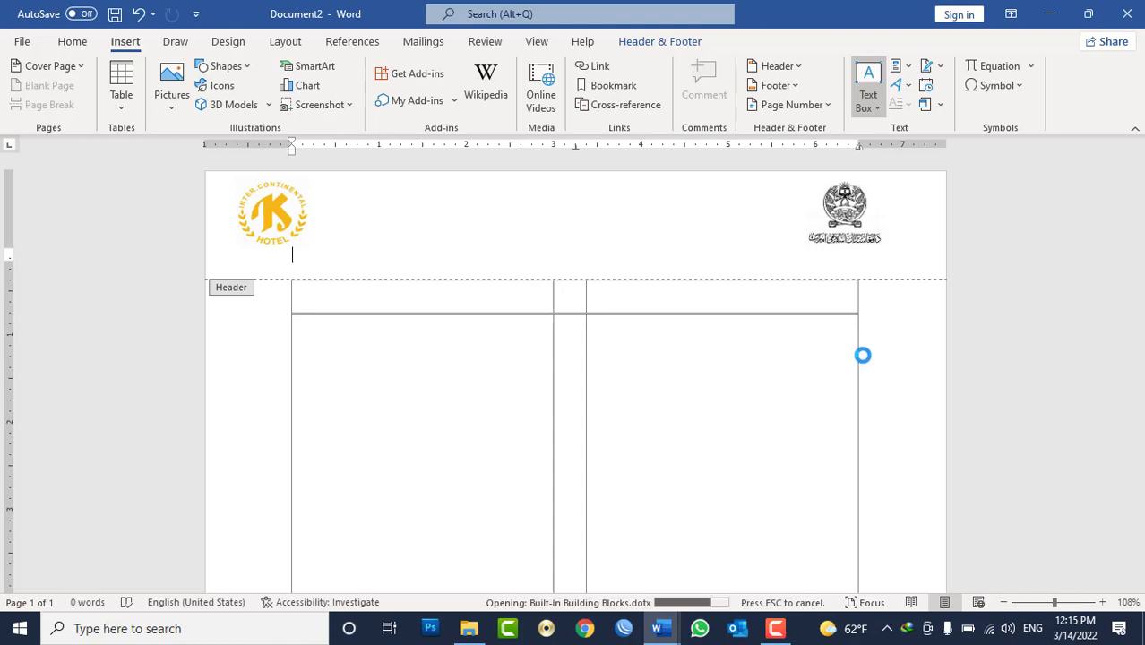
left_click(837, 481)
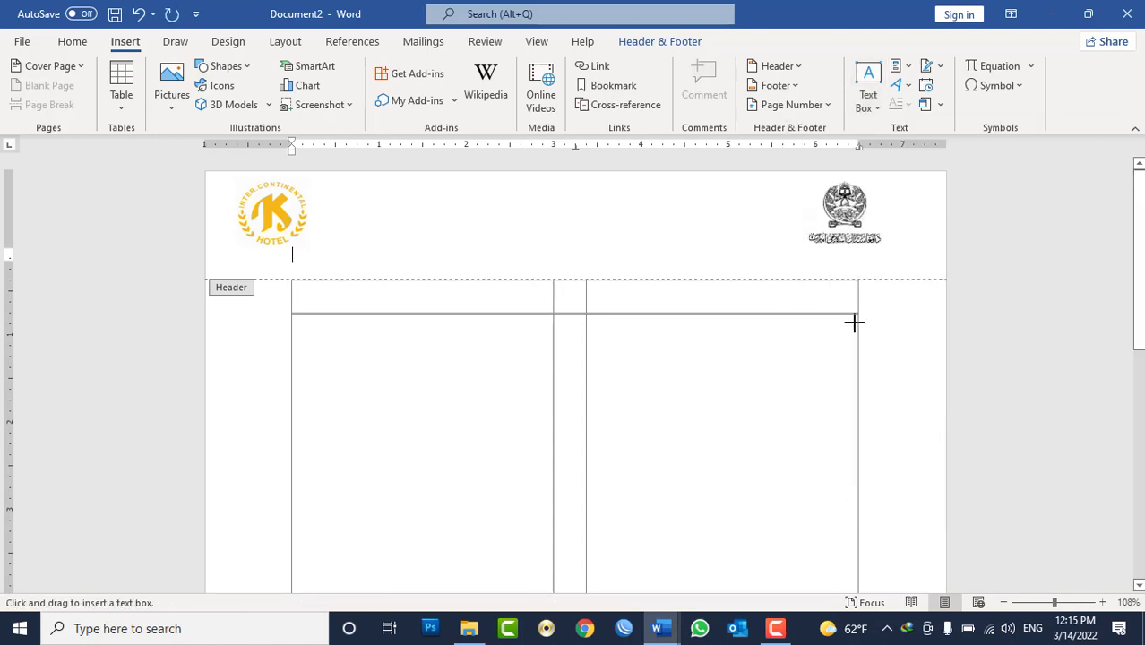
left_click_drag(775, 246, 922, 278)
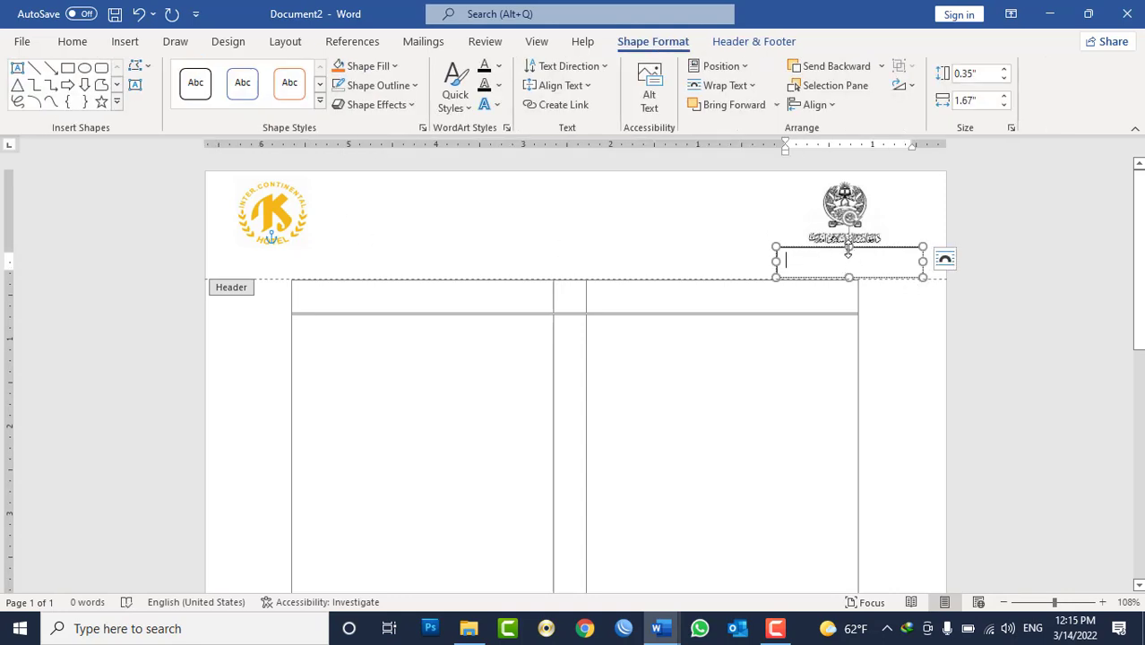
key("alt+shift")
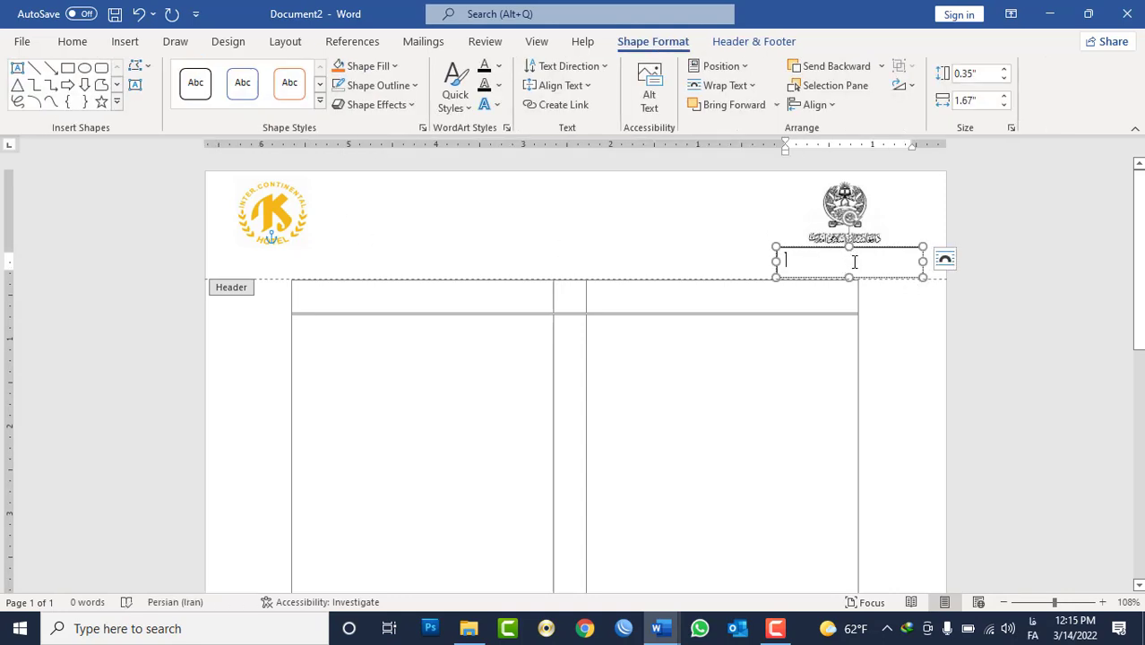
Bring the استعلام letter window to the front and view its top
mouse_move(658, 627)
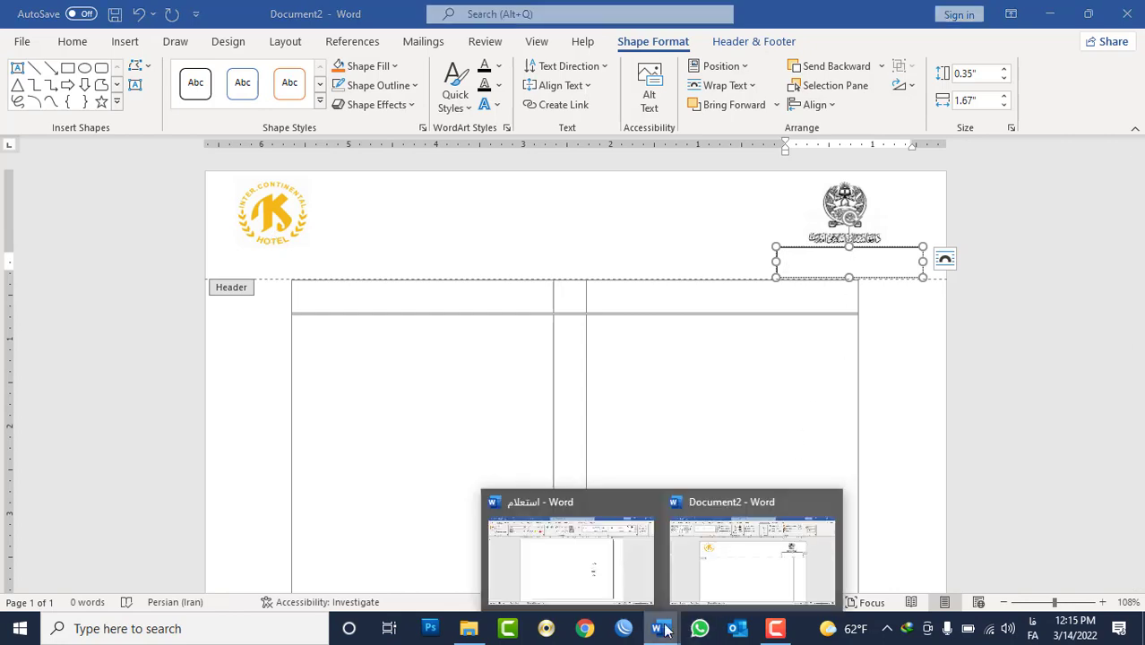
left_click(568, 547)
scroll(721, 466, "up", 8)
scroll(734, 439, "up", 2)
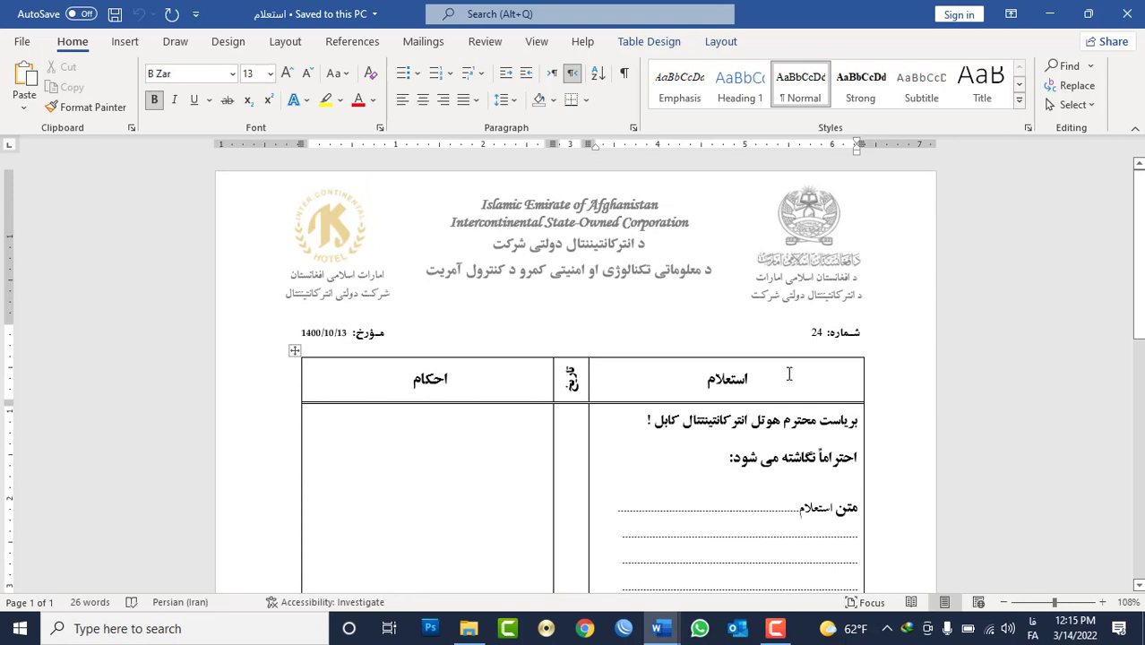
Type 'دافغانستان اسلامی امارت' and 'د انترکانتینتال دولتی شرکت' on two lines in the enlarged text box
left_click(1049, 14)
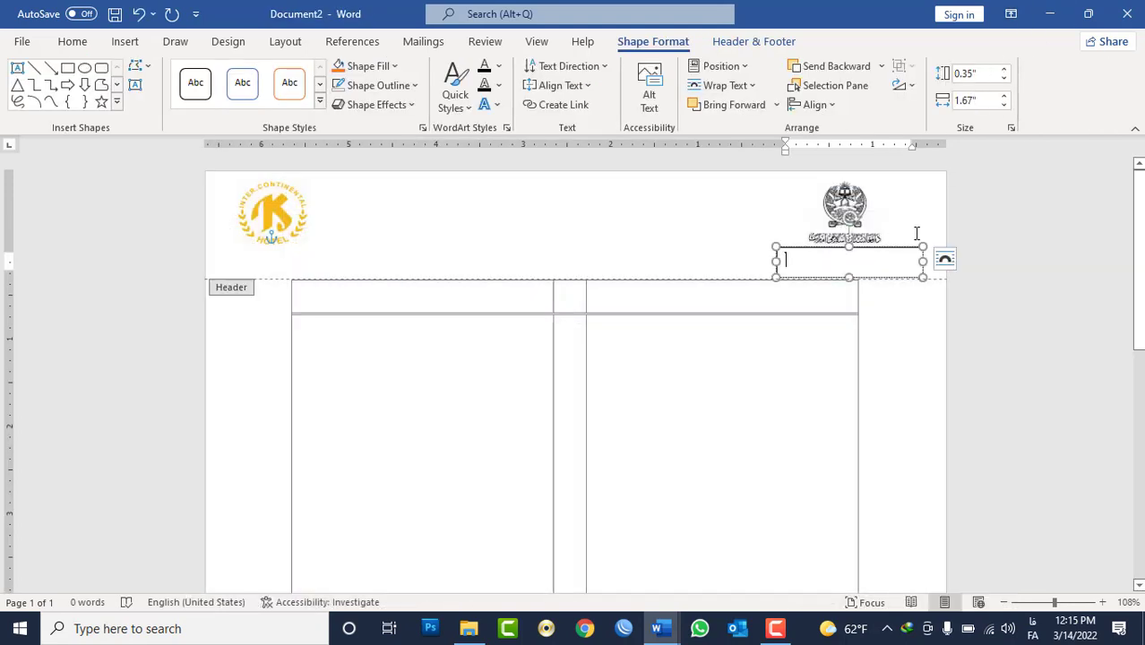
type("د افغانستان")
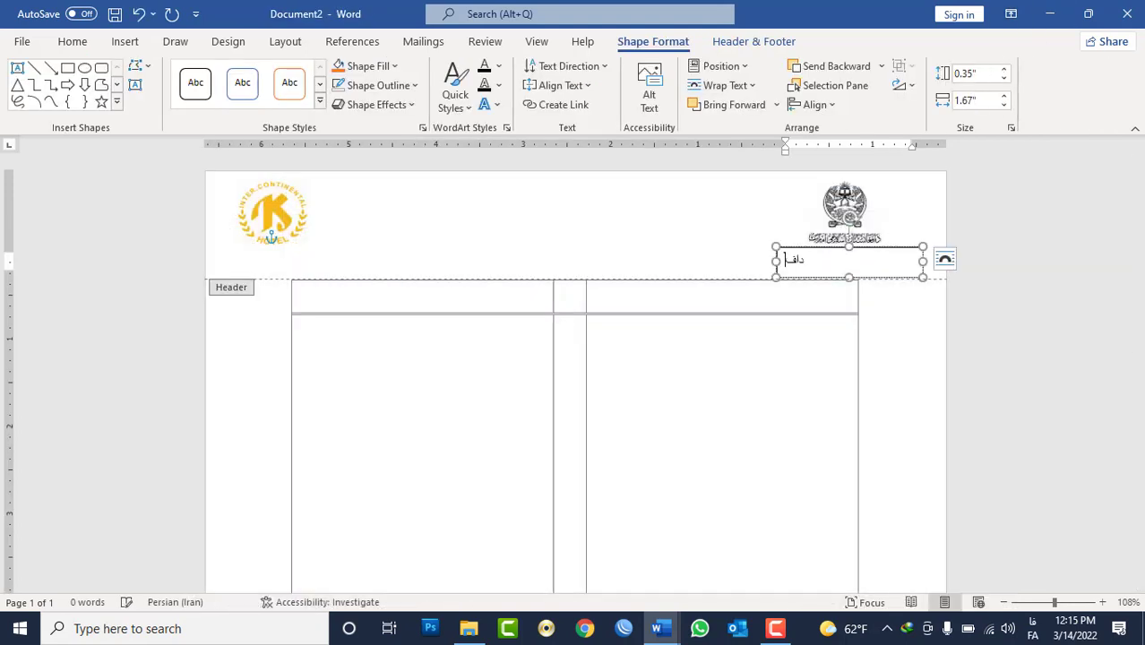
type(" اسلام")
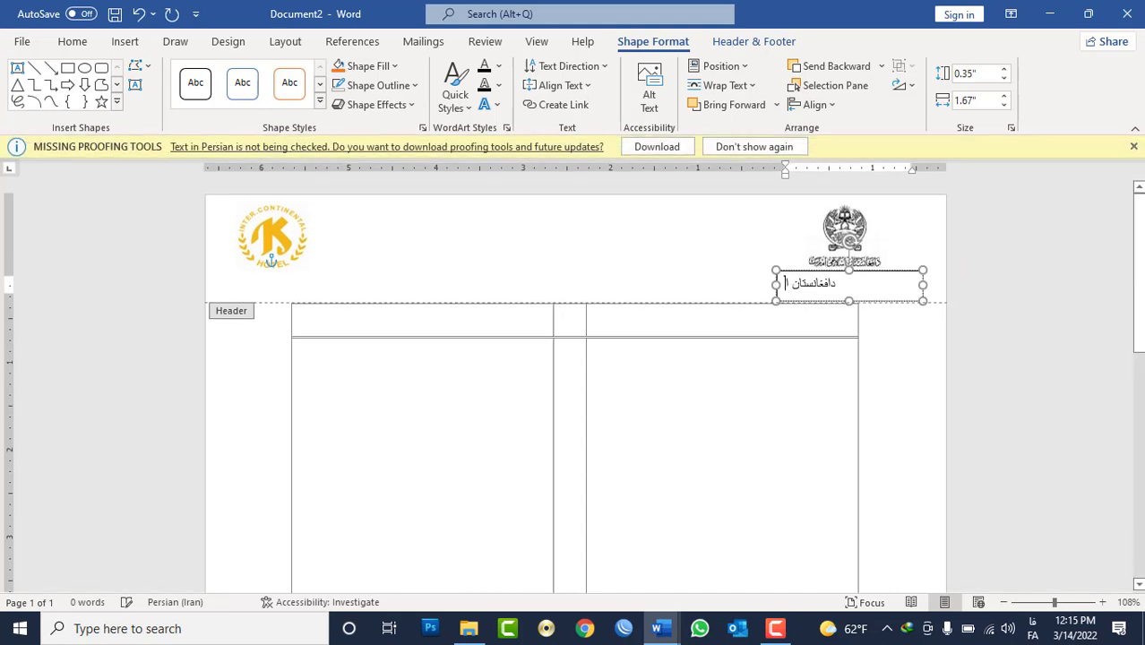
type("ی امار")
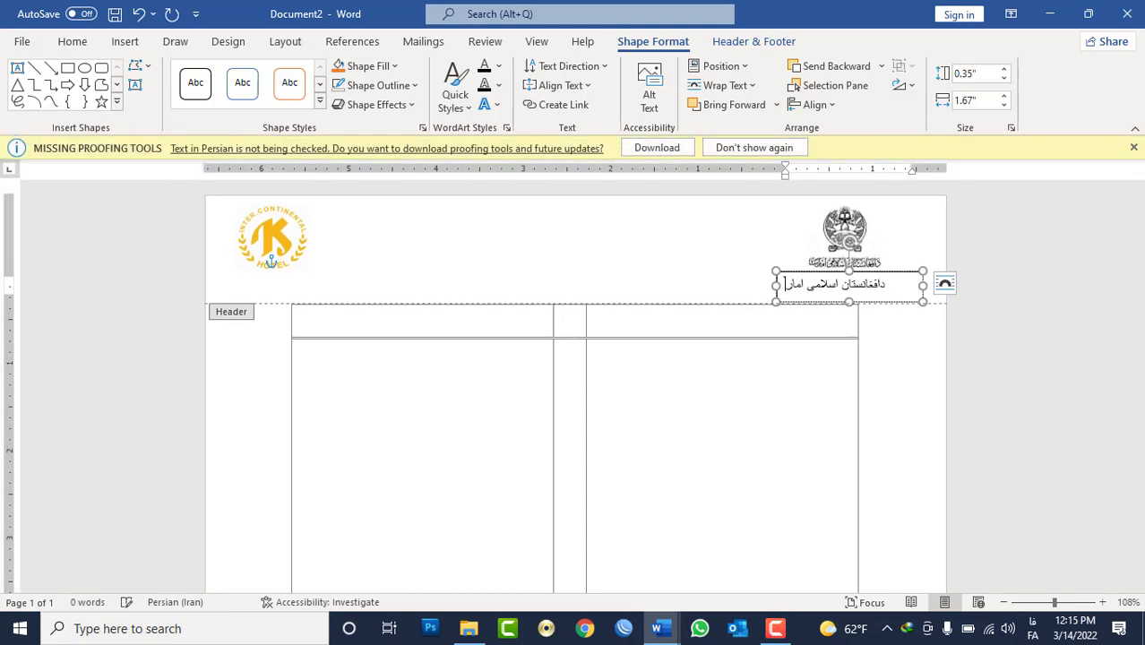
type("ت")
key("alt+shift")
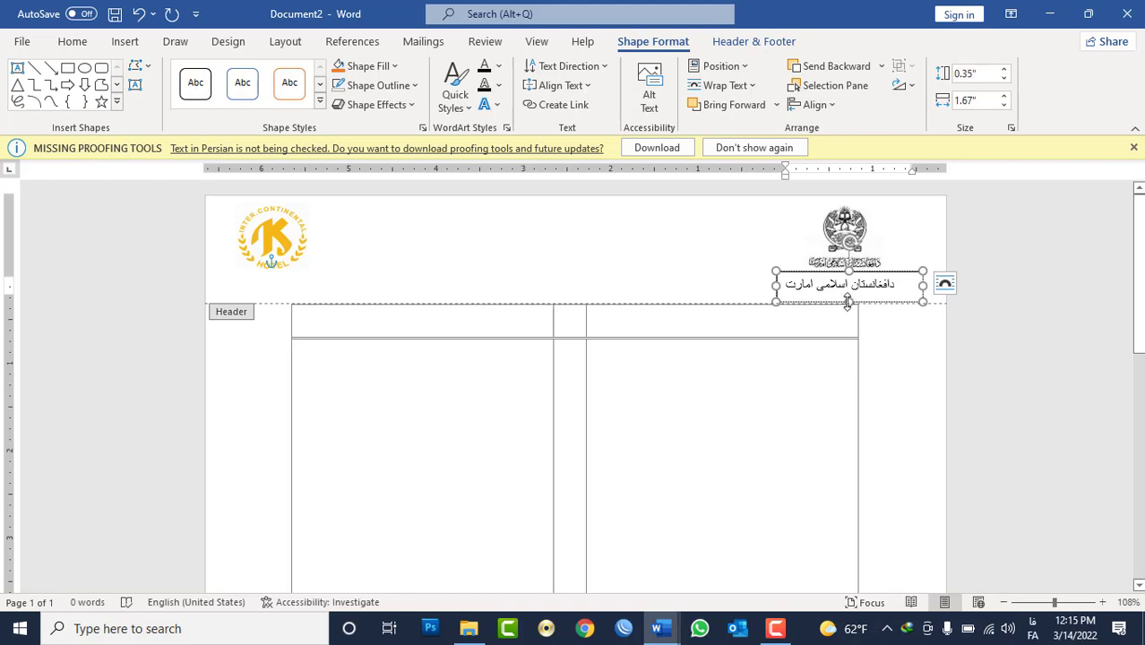
left_click_drag(847, 302, 848, 332)
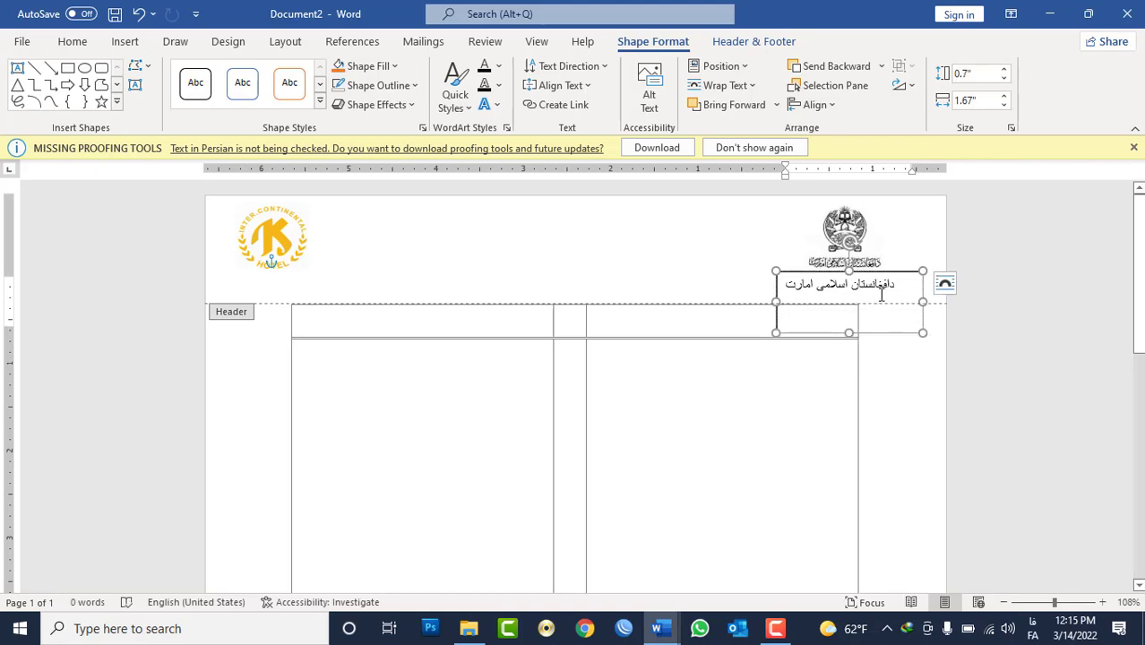
key("Return")
type("د ان")
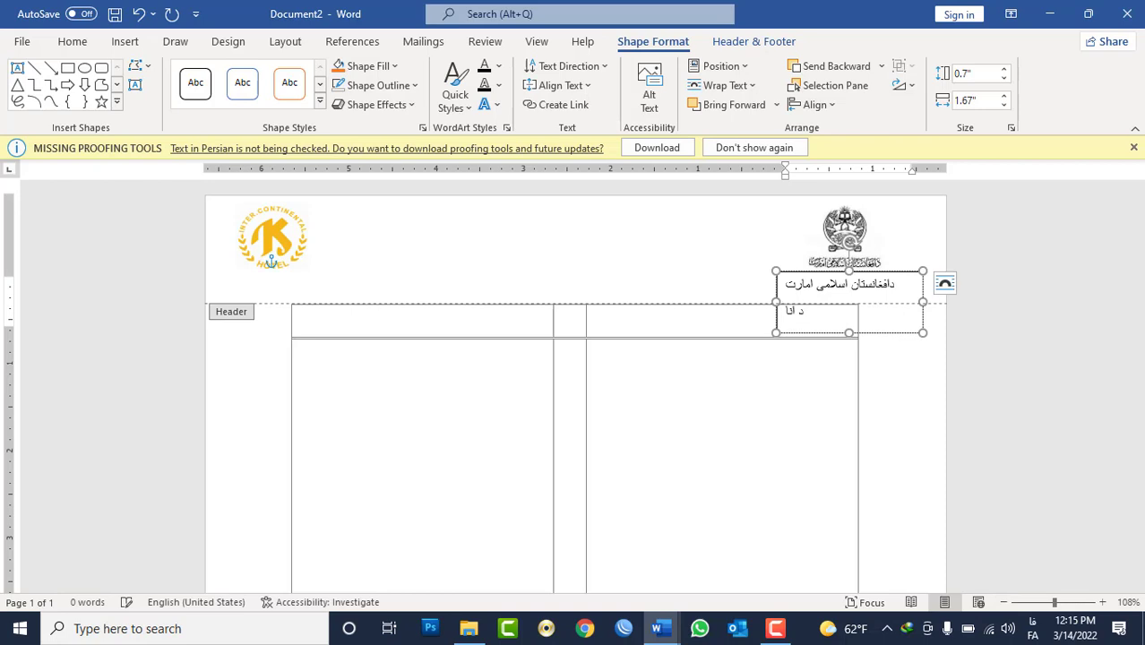
type("ترکانتینتال")
type(" دولت")
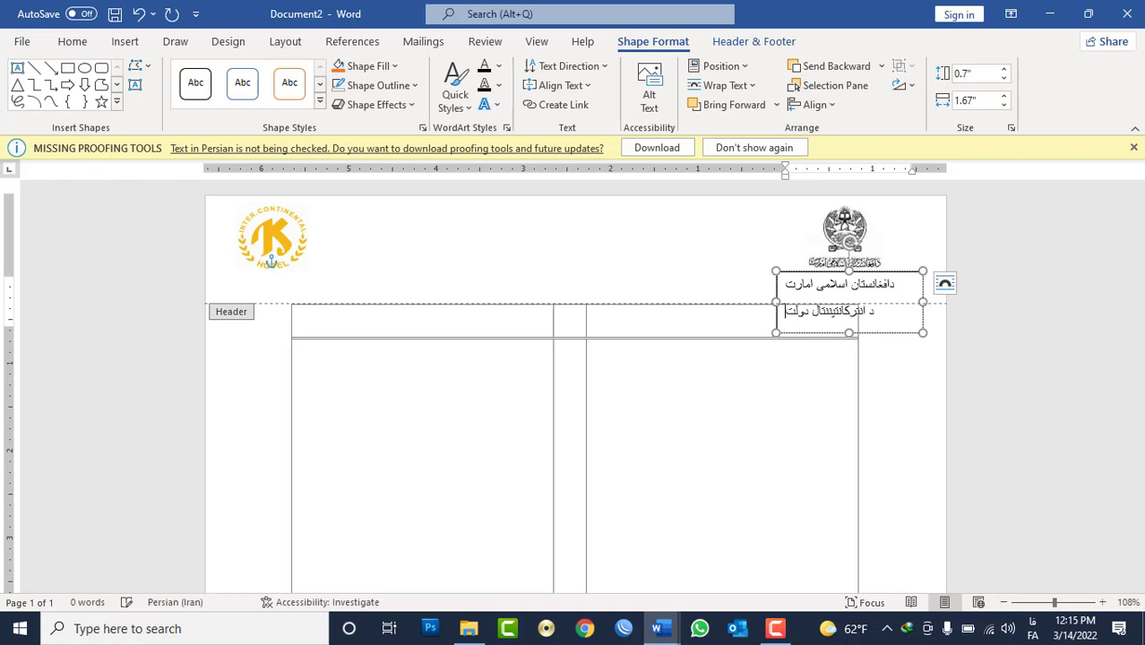
type("ی شرکت")
key("ctrl+a")
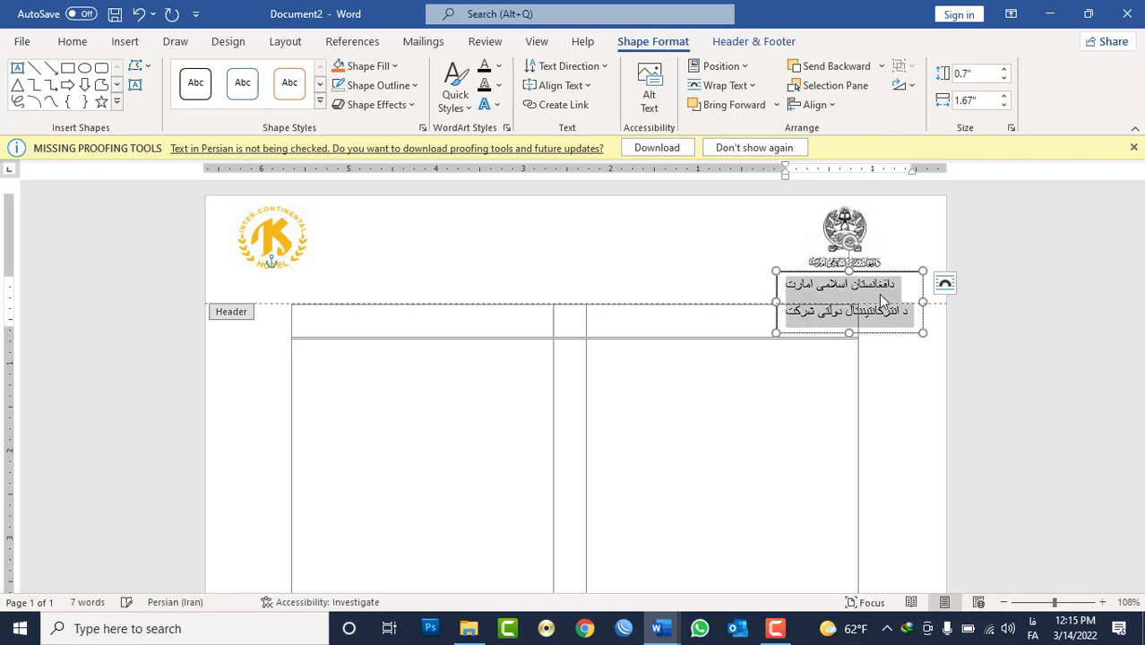
Centre the text box lines with single spacing, no space after, and shorten the box
left_click(73, 43)
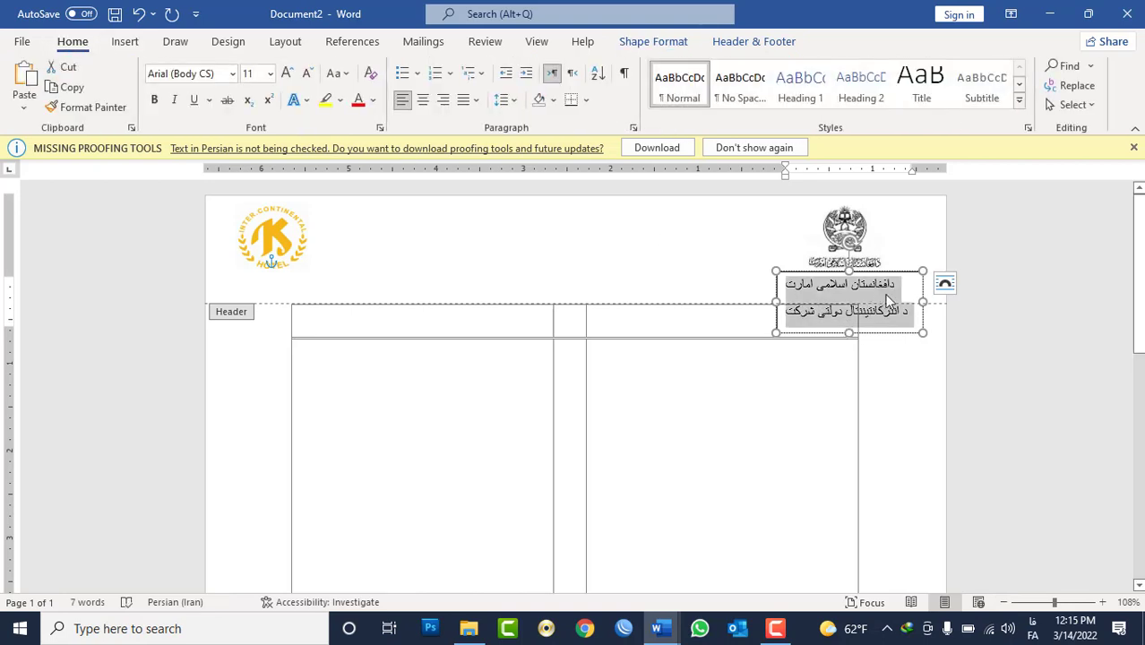
left_click(422, 100)
left_click(507, 100)
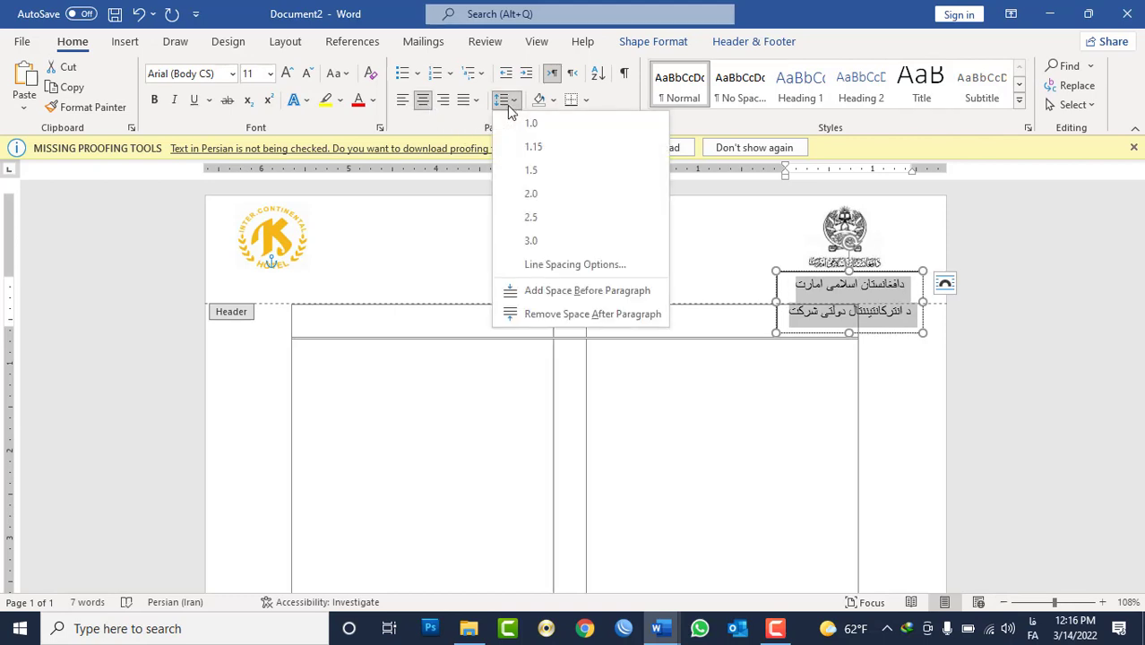
left_click(558, 315)
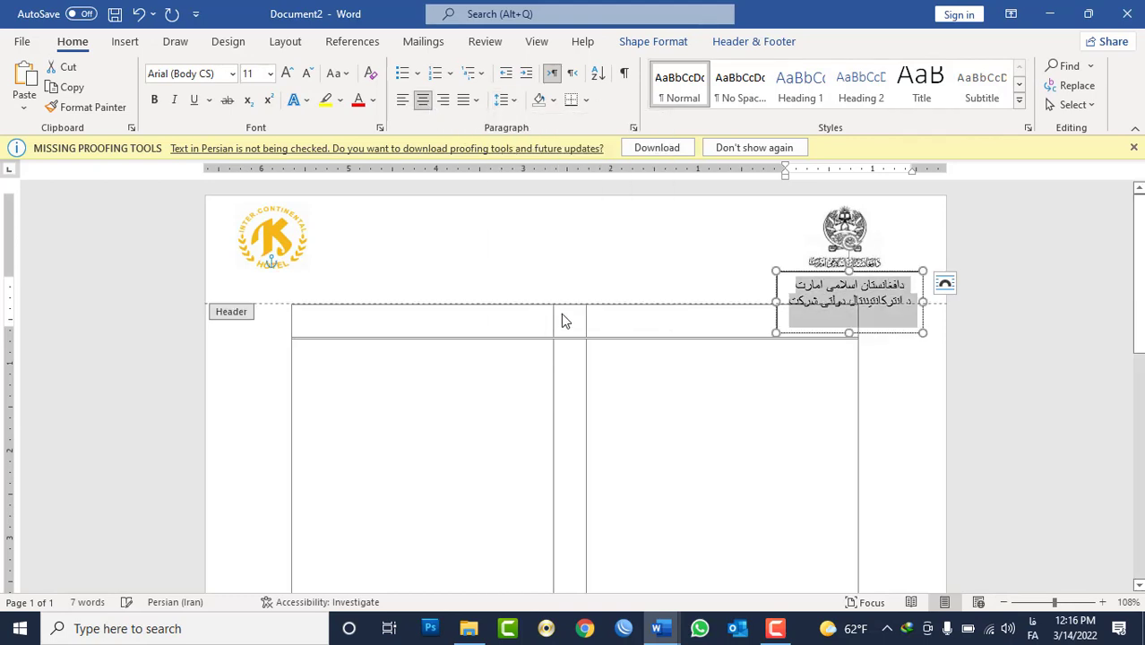
left_click(504, 101)
left_click(518, 120)
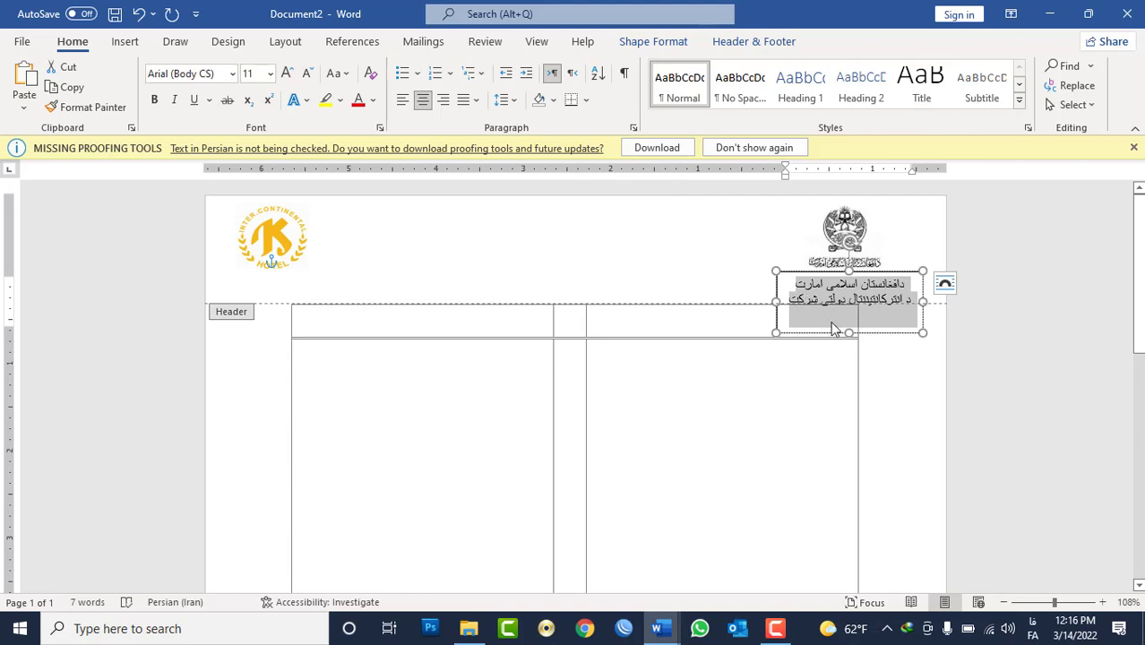
left_click_drag(848, 332, 850, 311)
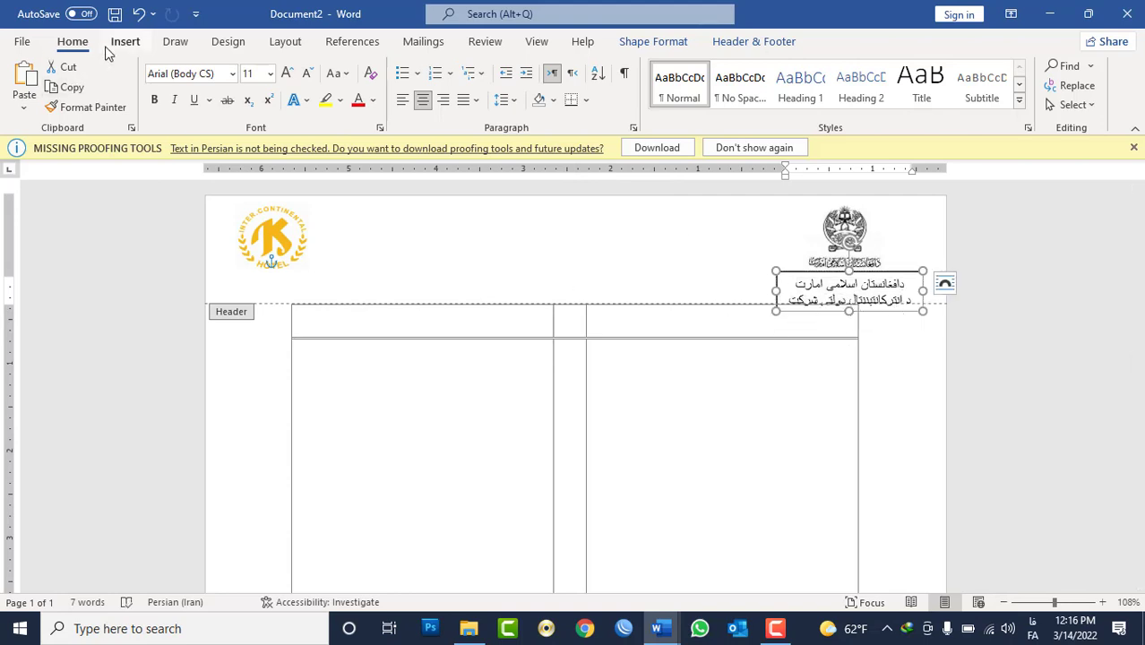
Remove the text box's outline with No Outline
left_click(646, 45)
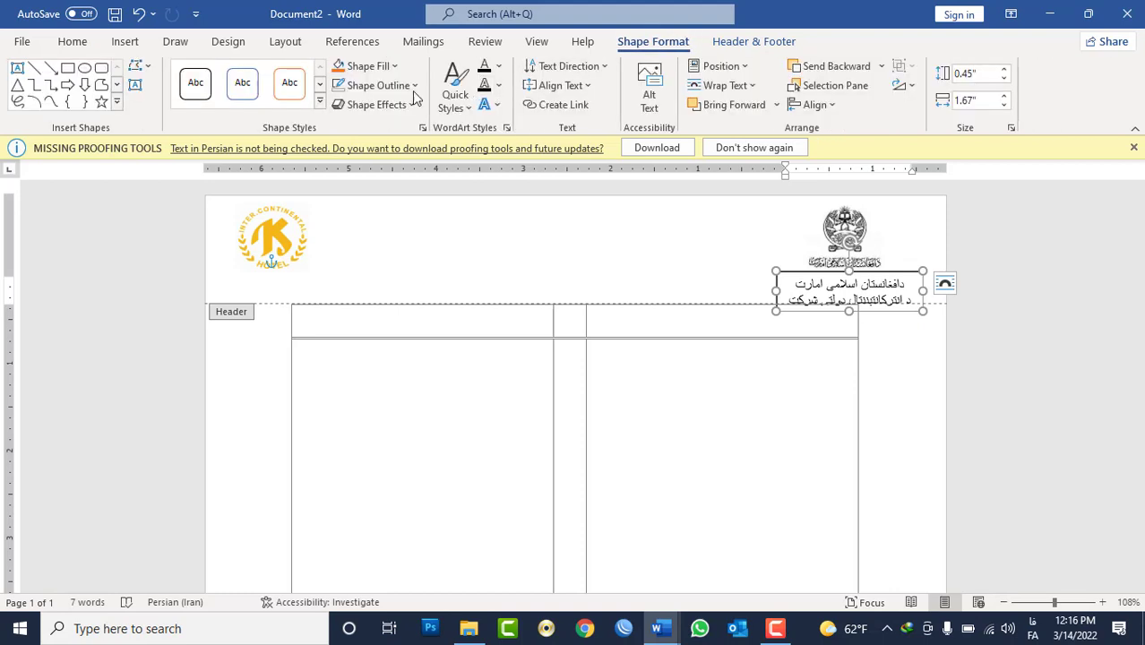
left_click(381, 86)
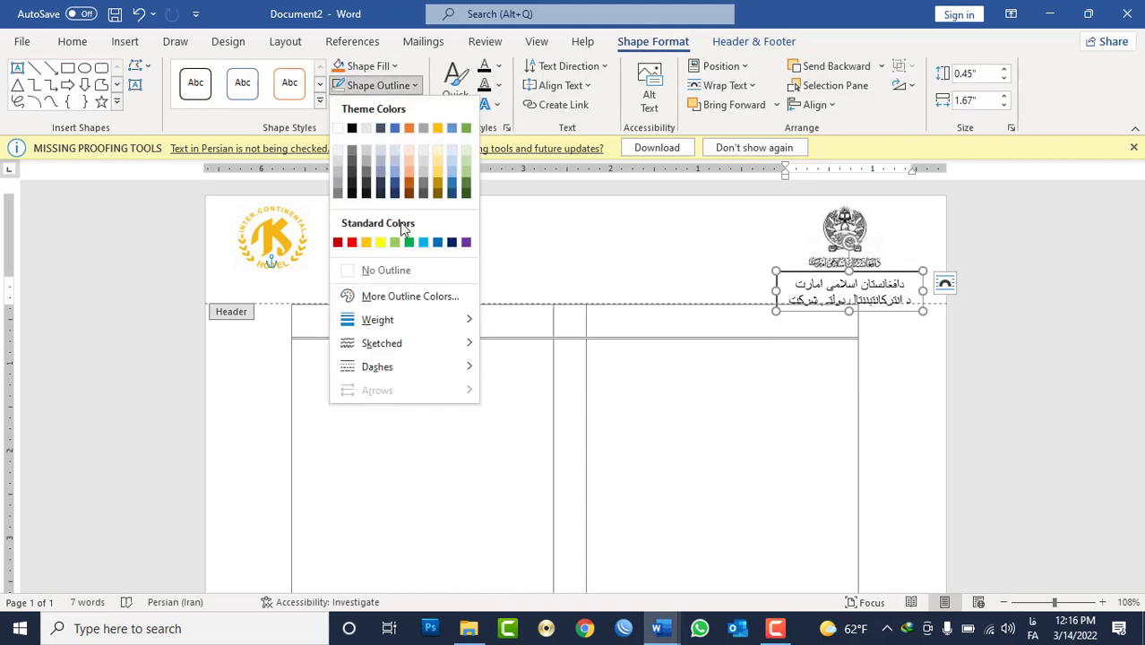
left_click(412, 271)
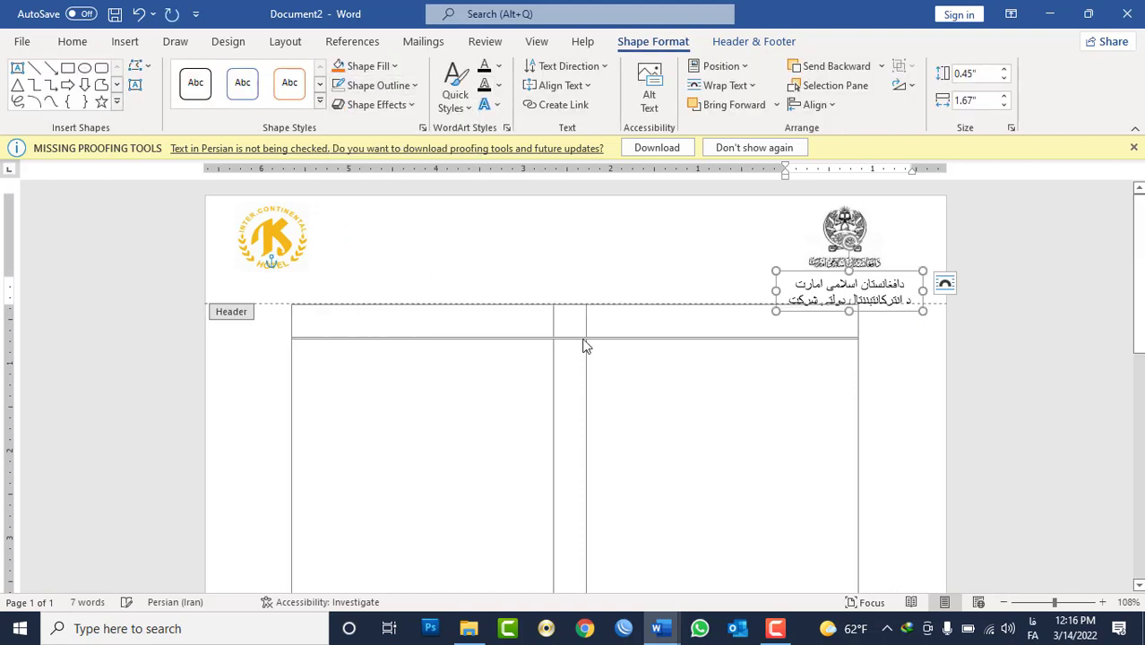
left_click(849, 254)
left_click(738, 227)
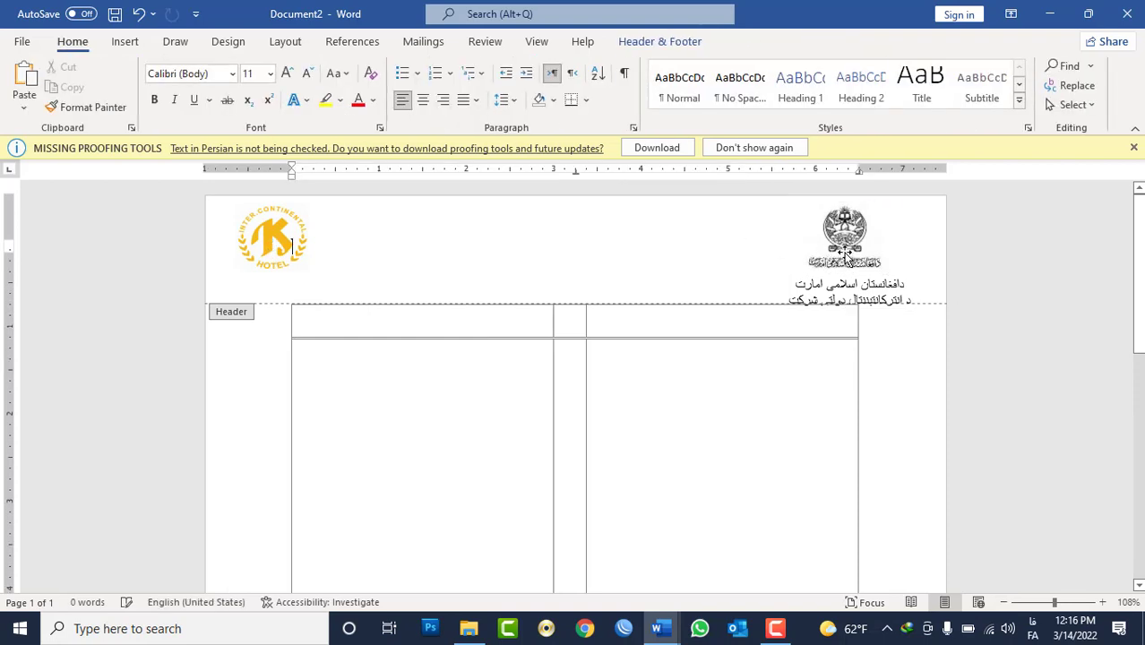
Add a header line and place a copy of the Persian heading under the left logo
key("Return")
key("Return")
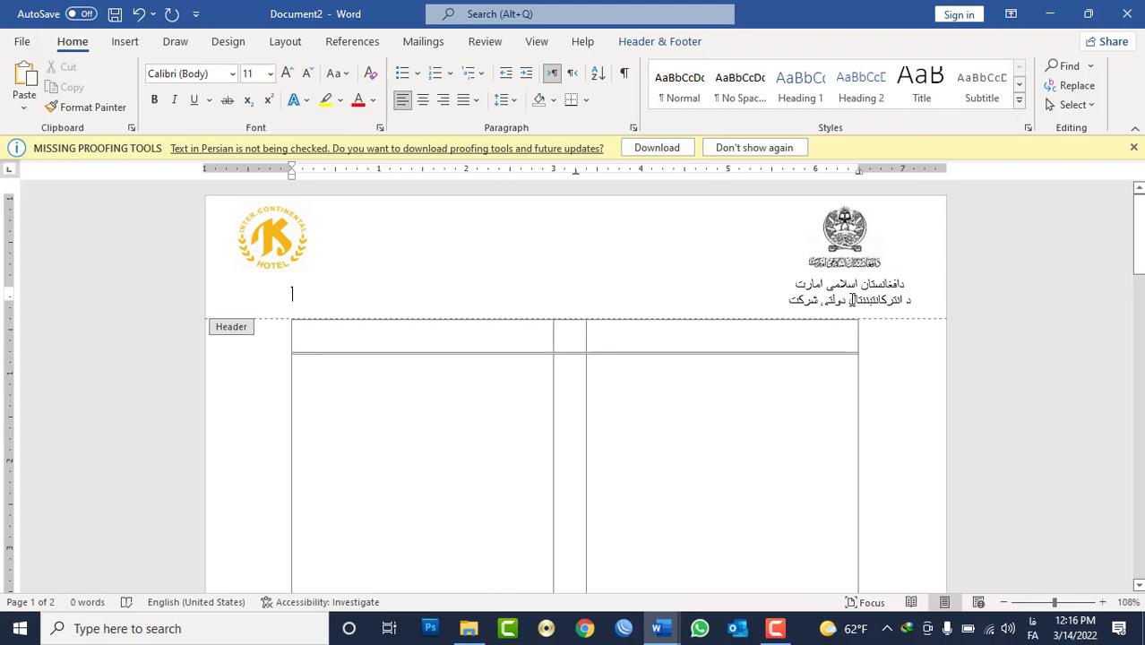
left_click(849, 310)
left_click_drag(850, 310, 849, 315)
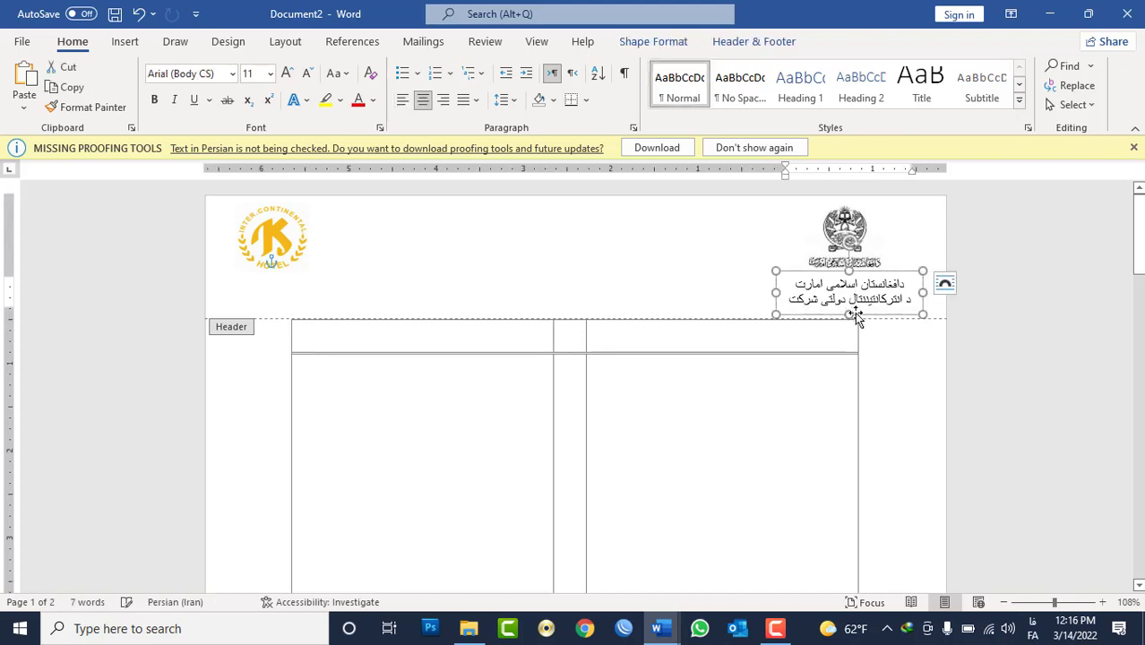
left_click_drag(867, 320, 310, 321, "ctrl")
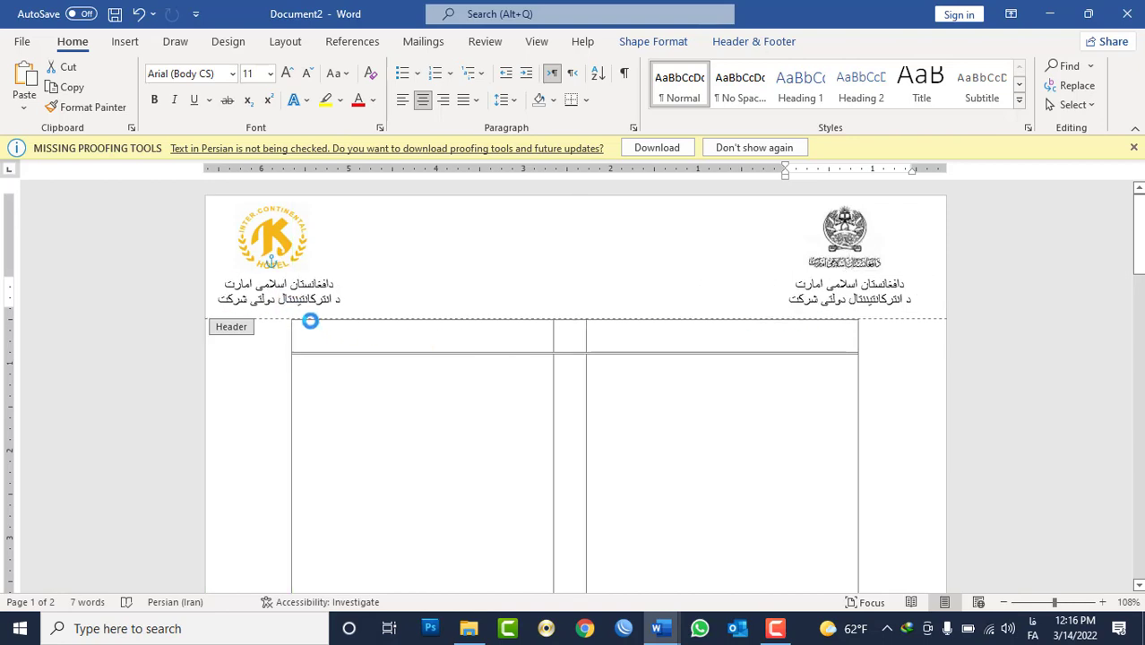
Nudge the hotel logo and the emblem slightly right
left_click(300, 230)
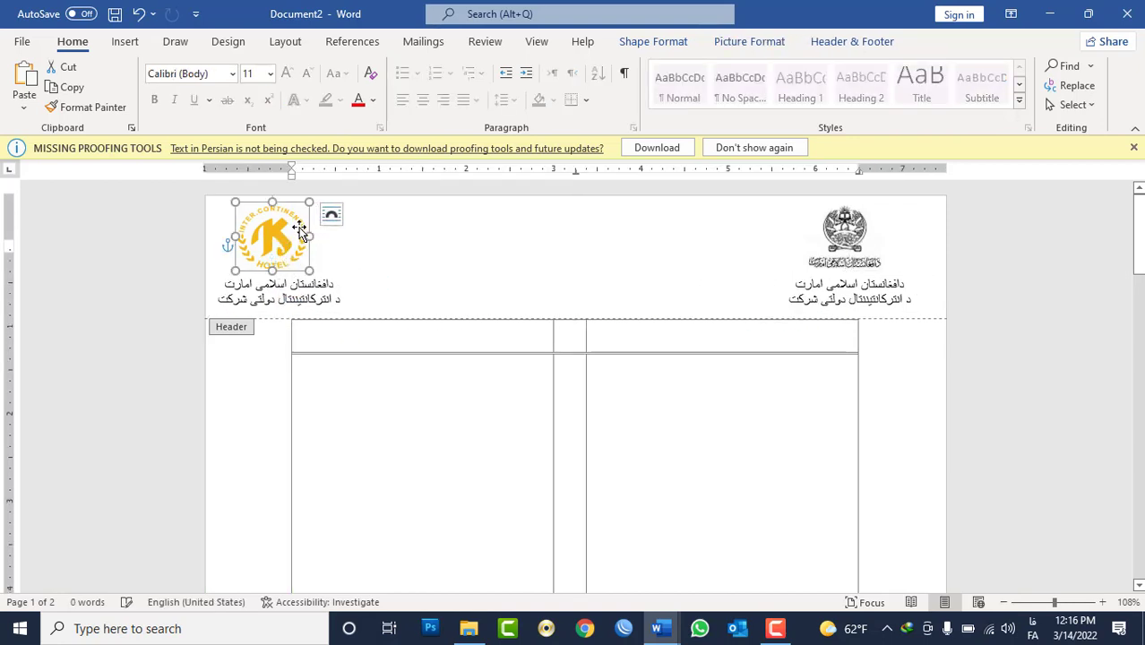
left_click_drag(300, 230, 301, 231)
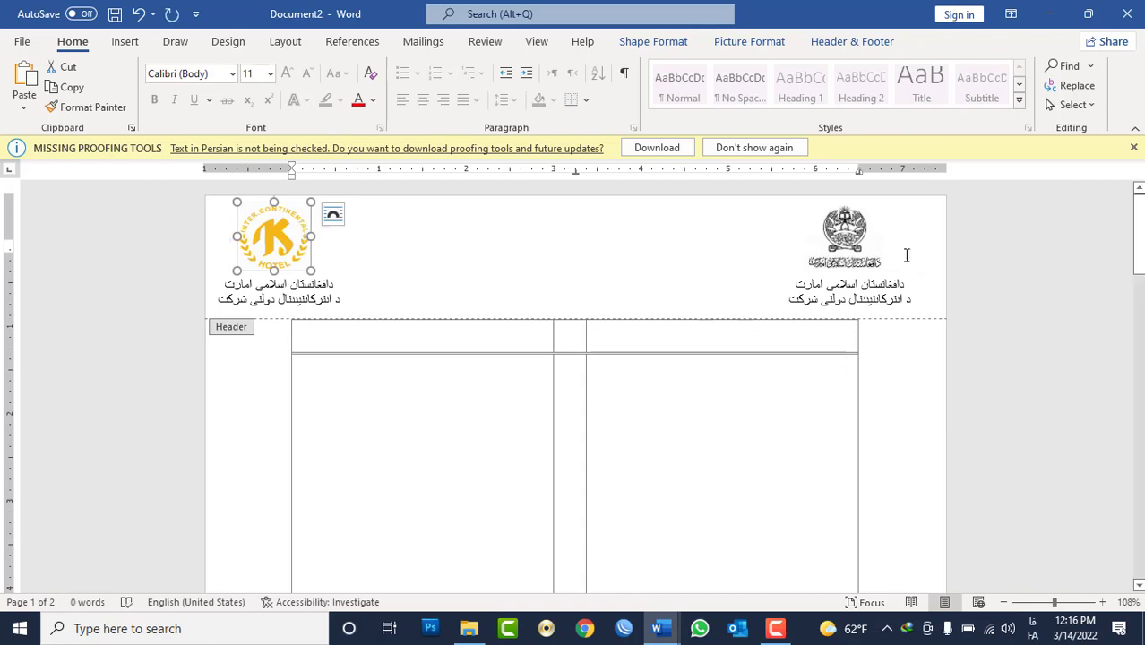
left_click(845, 228)
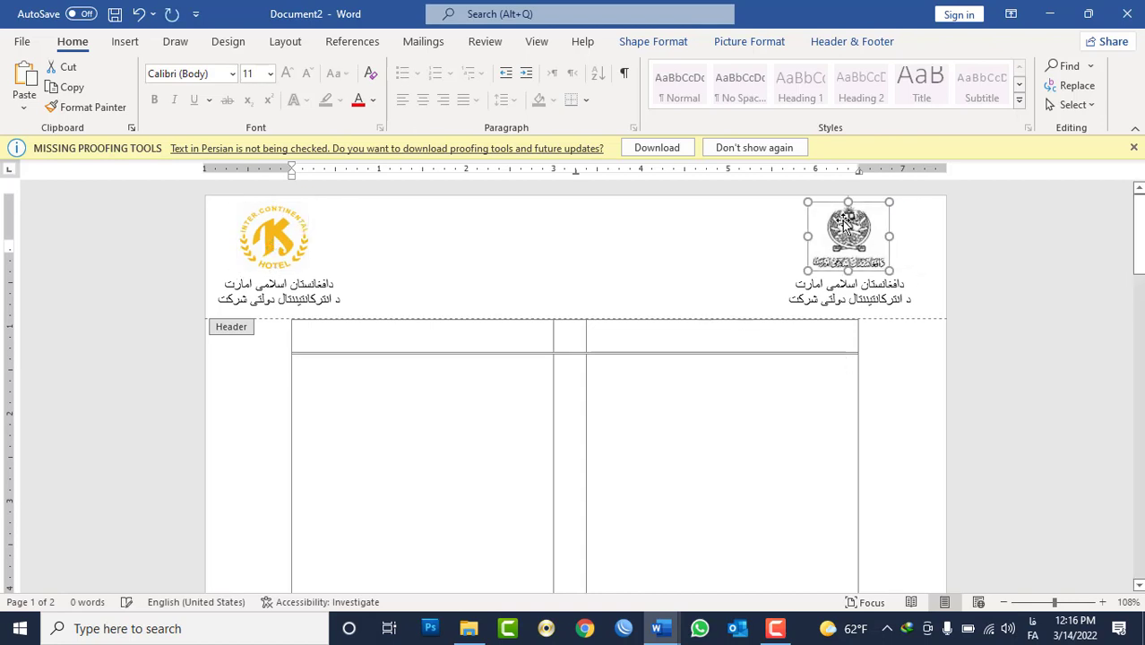
left_click_drag(845, 228, 847, 228)
left_click(741, 306)
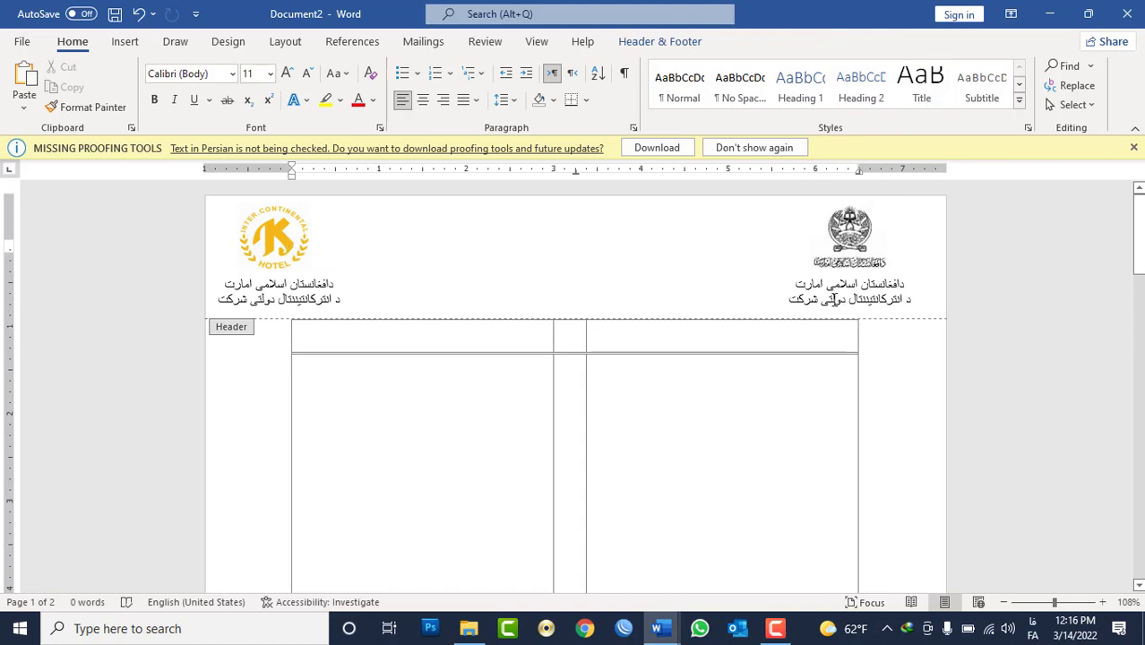
Place another copy of the heading at the header's top centre, aligned to the page centre
left_click(836, 312)
mouse_move(836, 318)
left_mouse_down()
mouse_move(742, 287)
mouse_move(551, 257)
left_mouse_up()
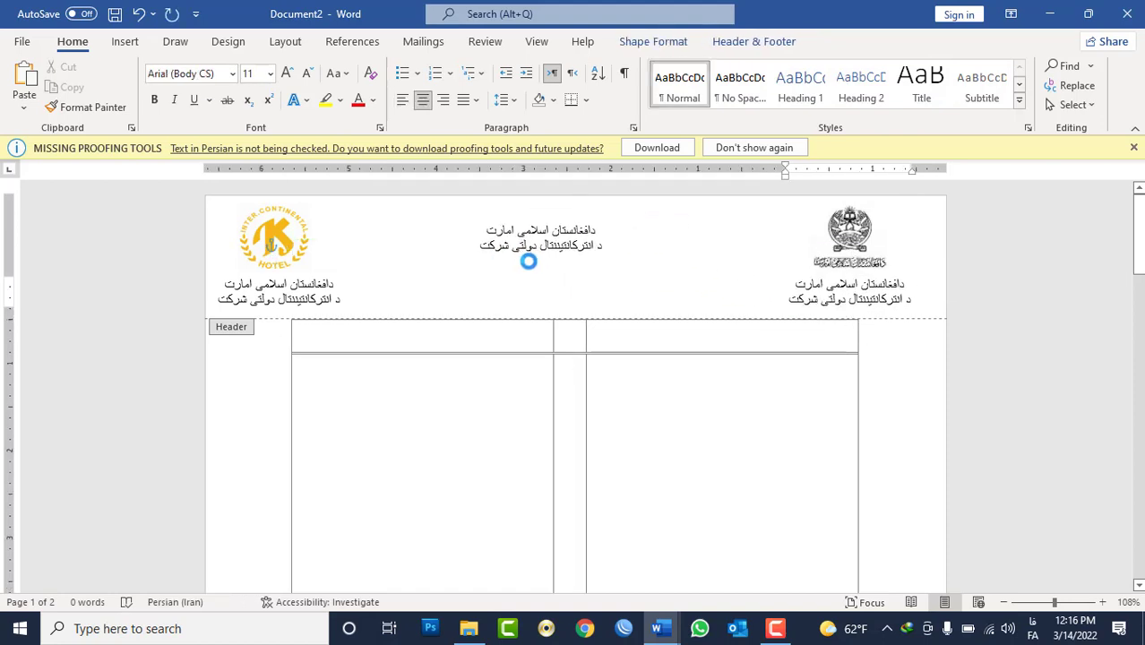
mouse_move(551, 256)
left_mouse_down()
mouse_move(577, 258)
mouse_move(581, 273)
left_mouse_up()
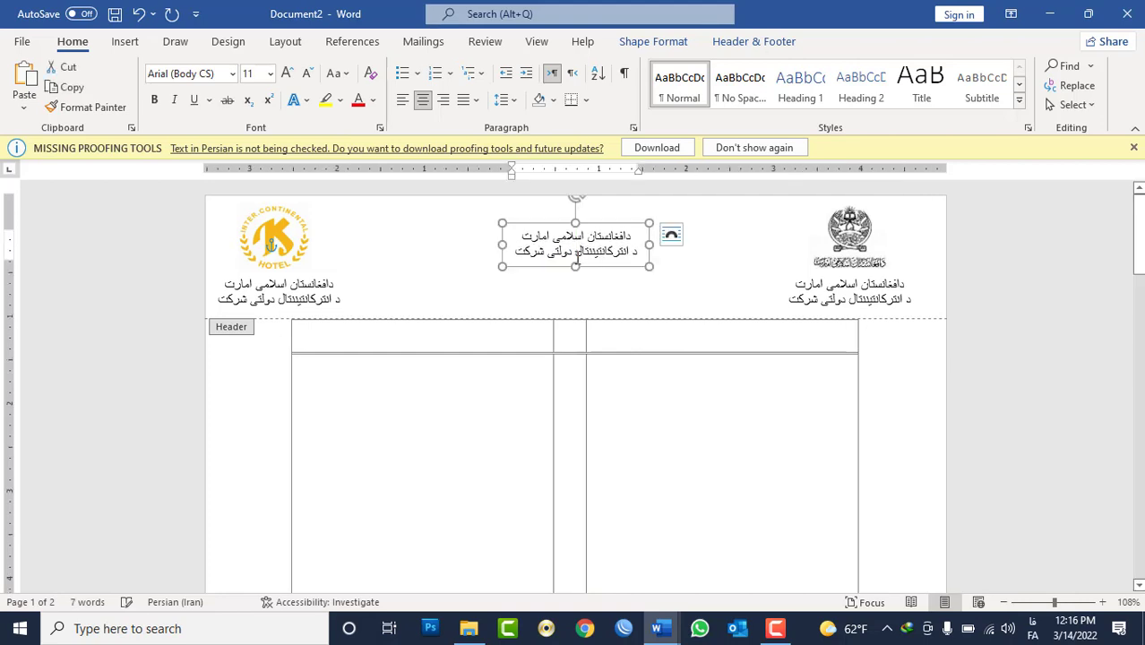
Widen the centre heading box and make its text bold at 14 pt
left_click_drag(501, 267, 472, 276)
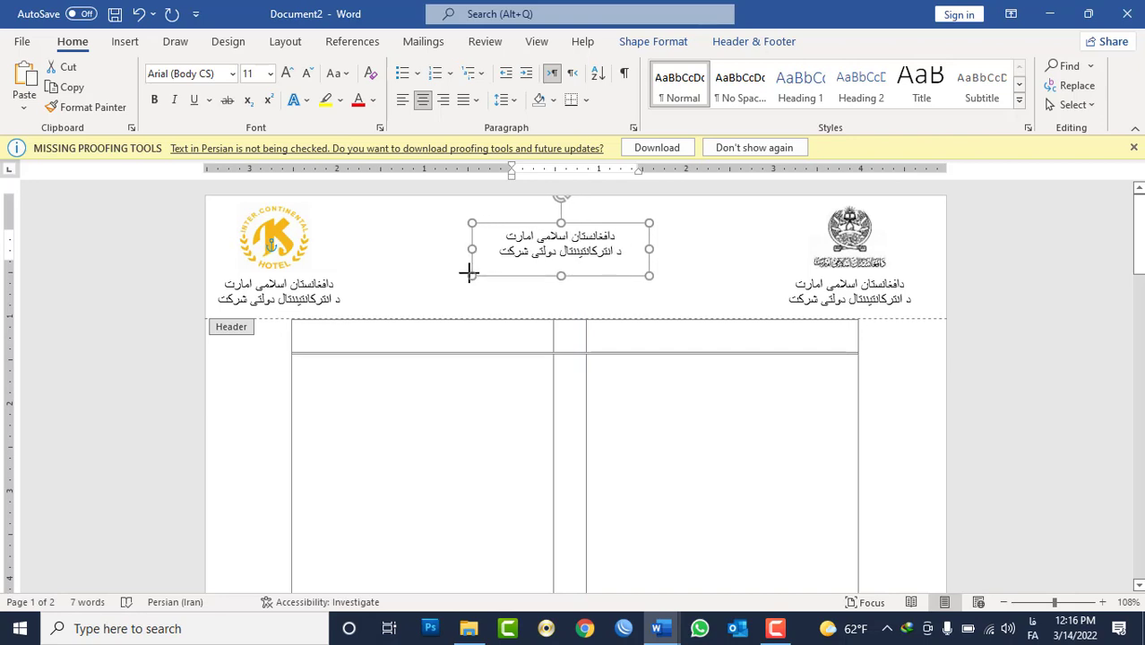
left_click_drag(647, 248, 670, 247)
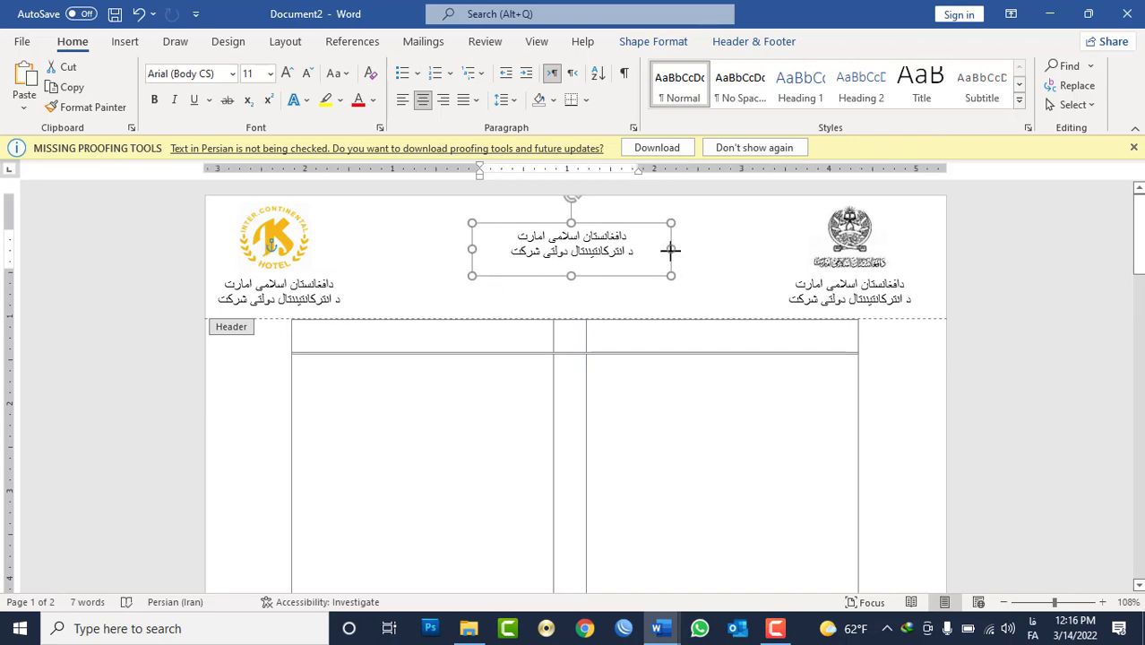
key("ctrl+a")
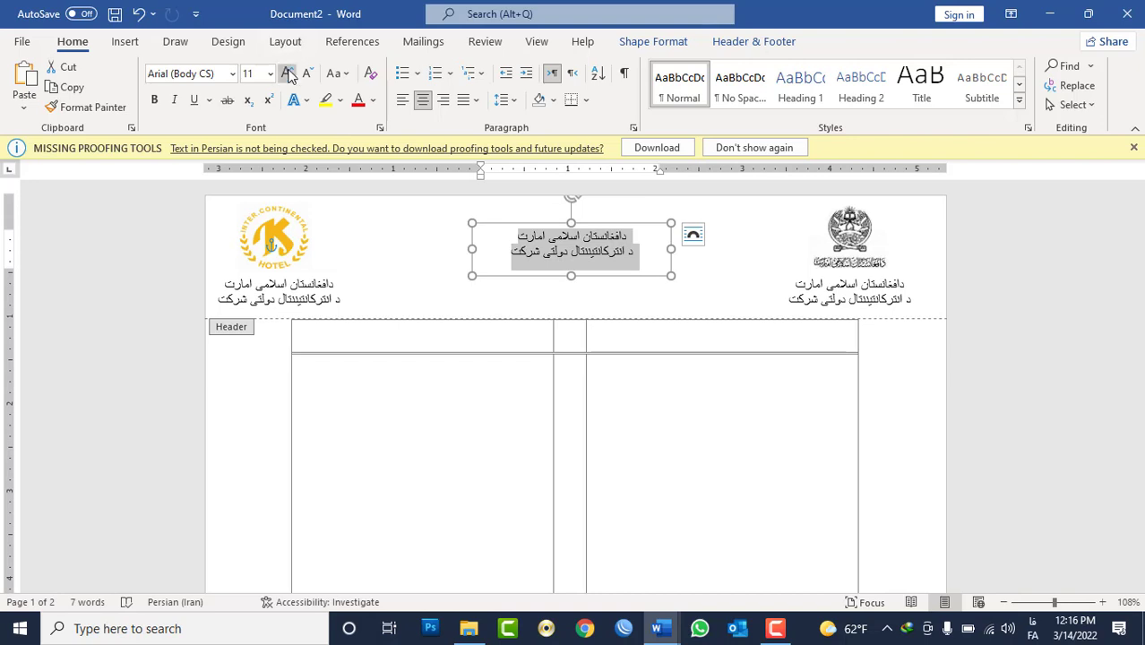
left_click(286, 72)
left_click(286, 72)
left_click(154, 99)
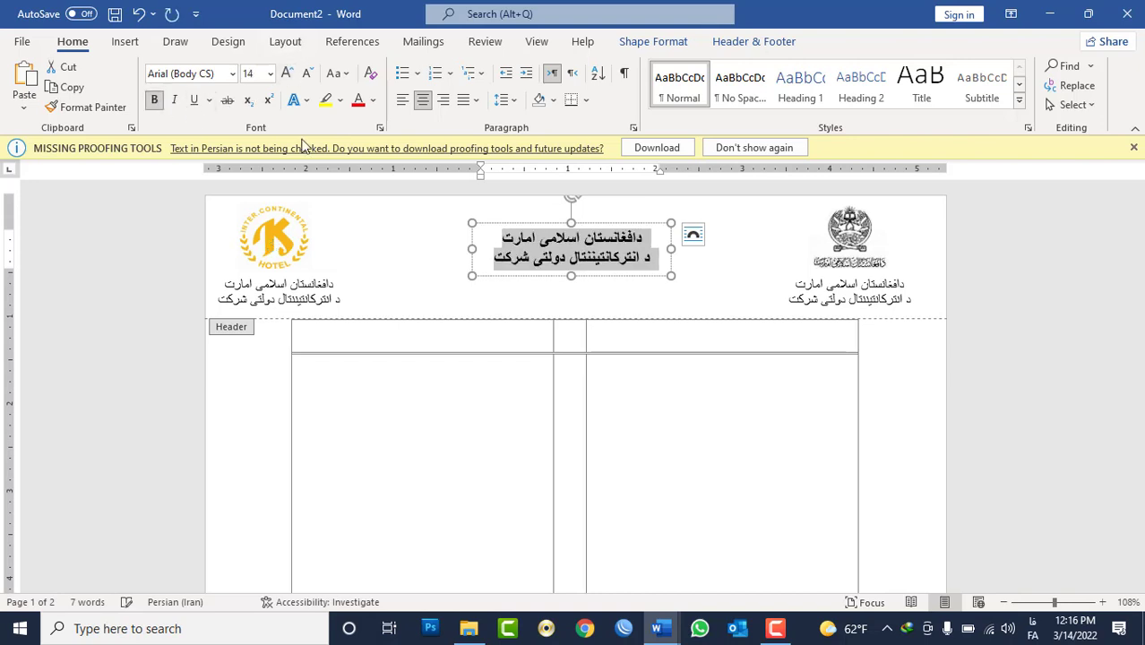
Reselect the heading text and enlarge it to 18 pt
double_click(549, 258)
left_click_drag(647, 237, 494, 259)
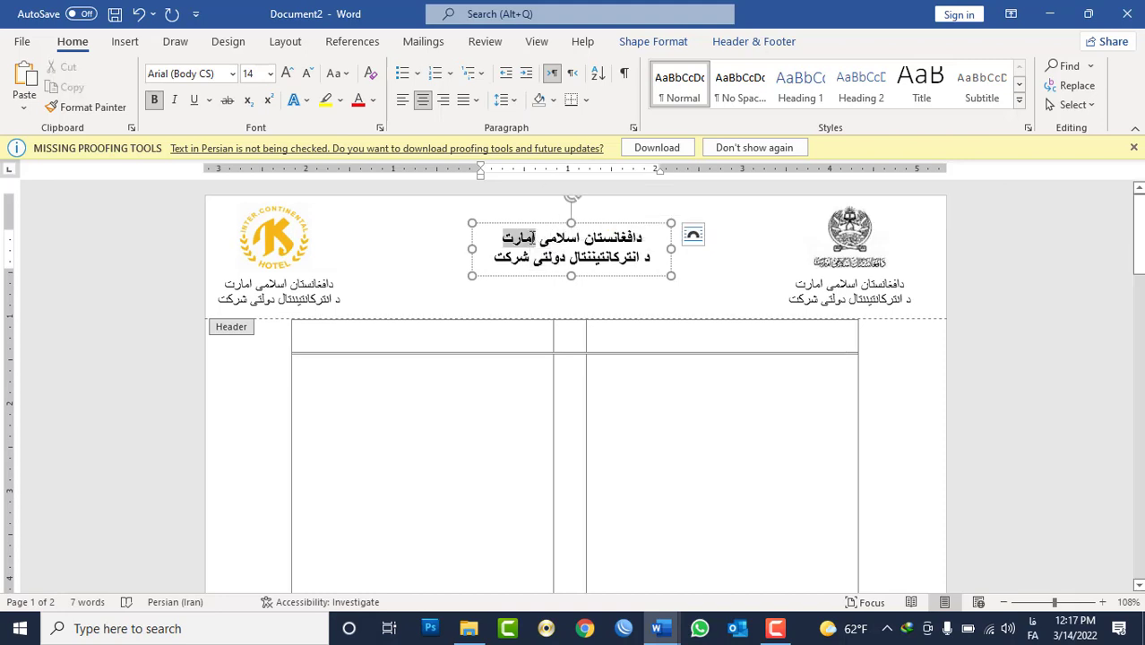
left_click(286, 72)
left_click(287, 73)
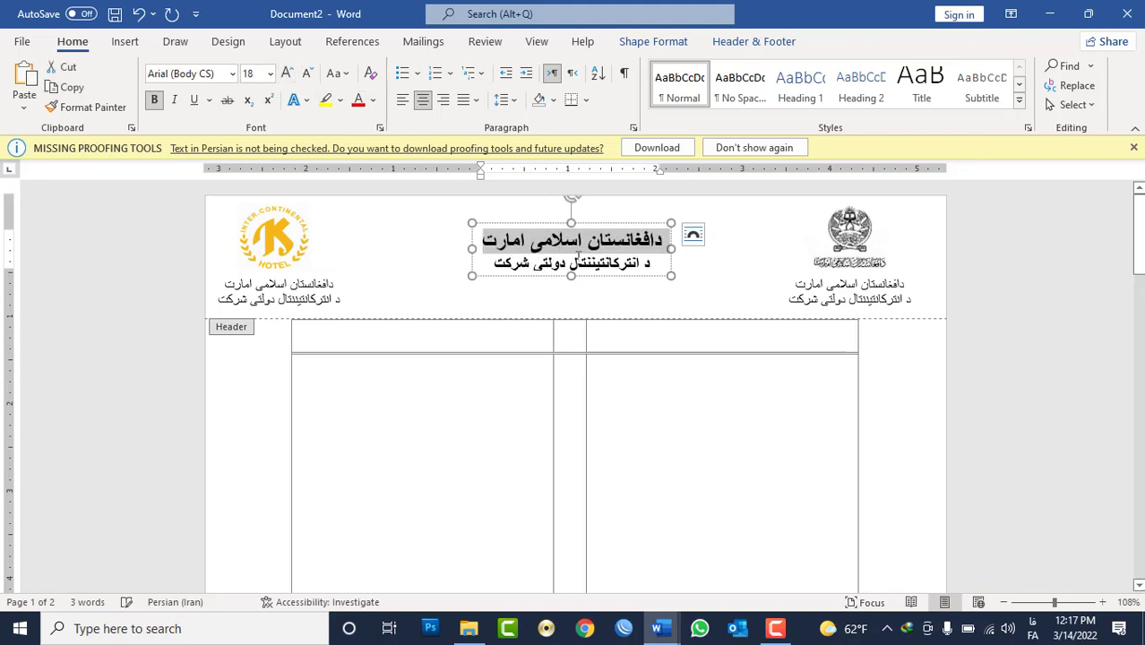
left_click_drag(571, 273, 571, 279)
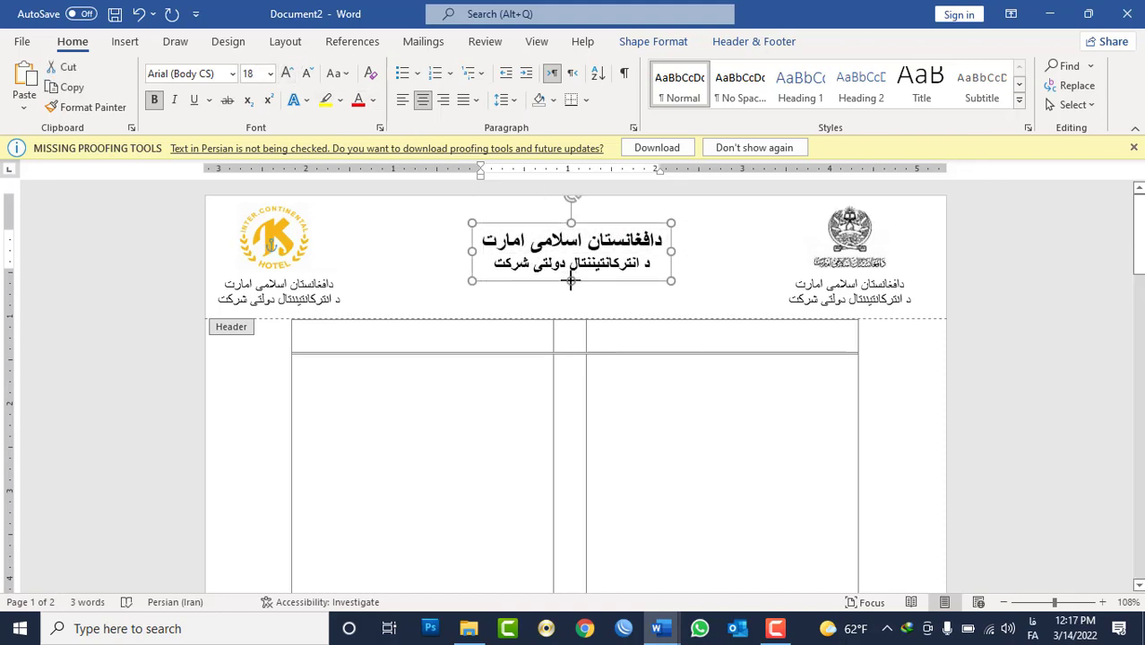
left_click(484, 239)
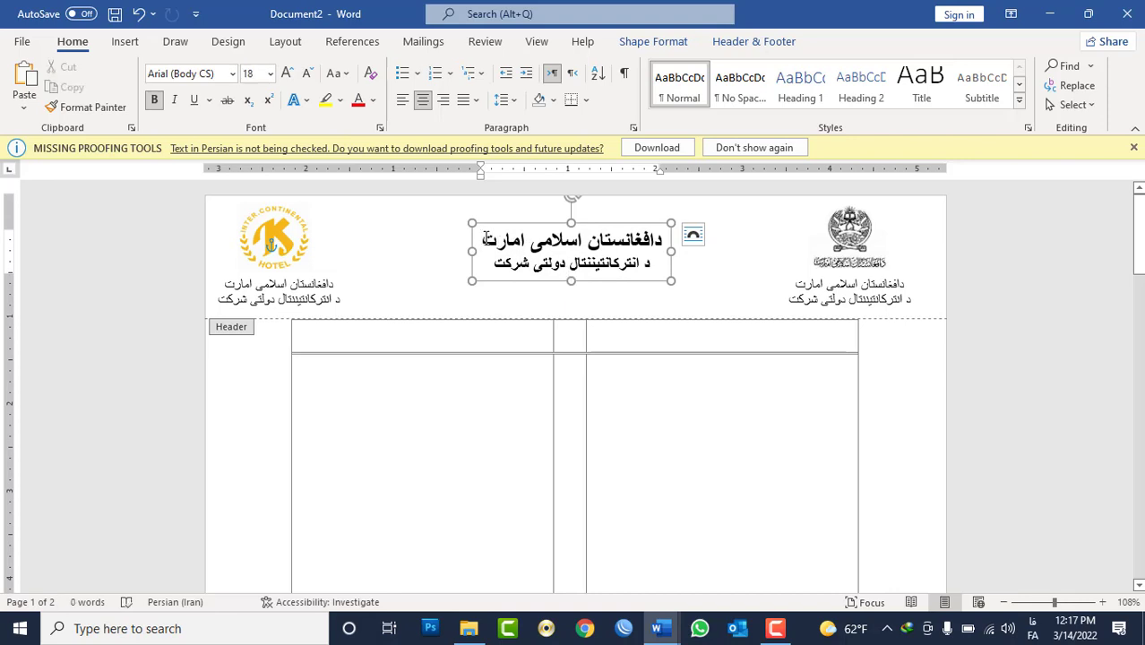
Replace the second header line with 'د مالیه وزارت'
key("BackSpace")
type("وزارت")
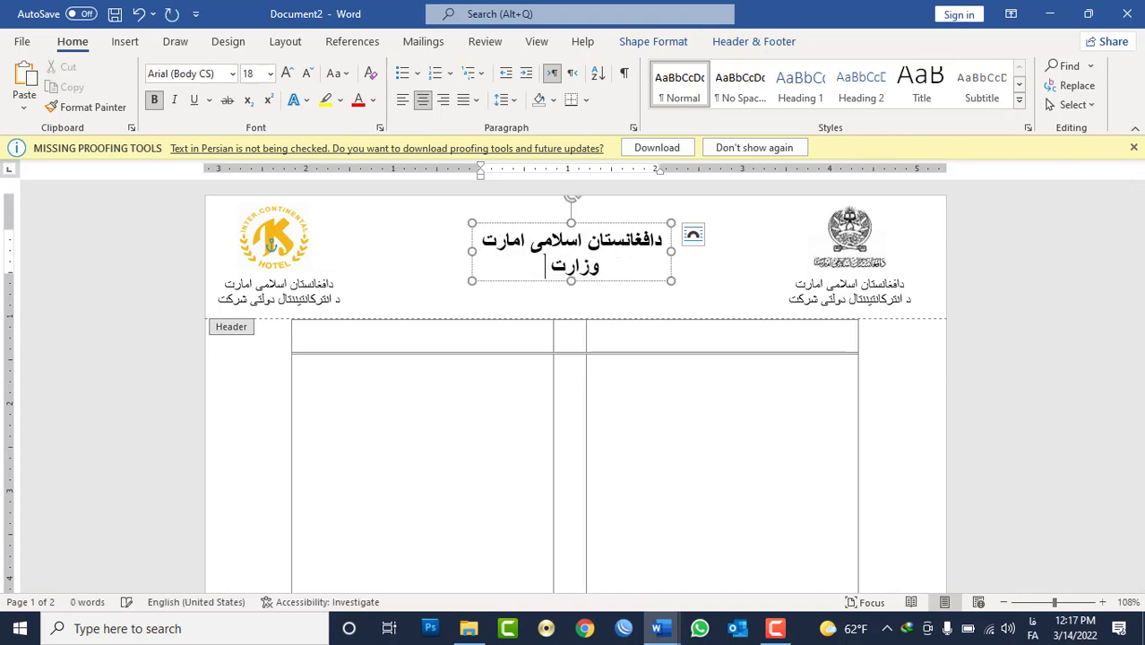
type(" م")
key("BackSpace")
key("BackSpace")
key("BackSpace")
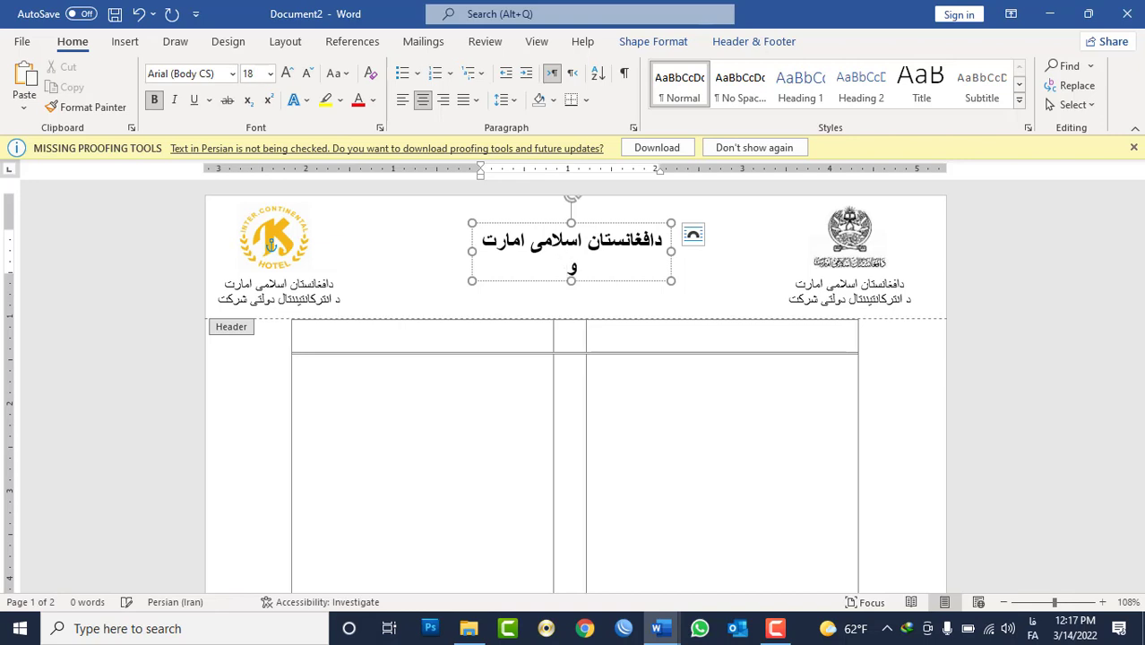
type("د مال")
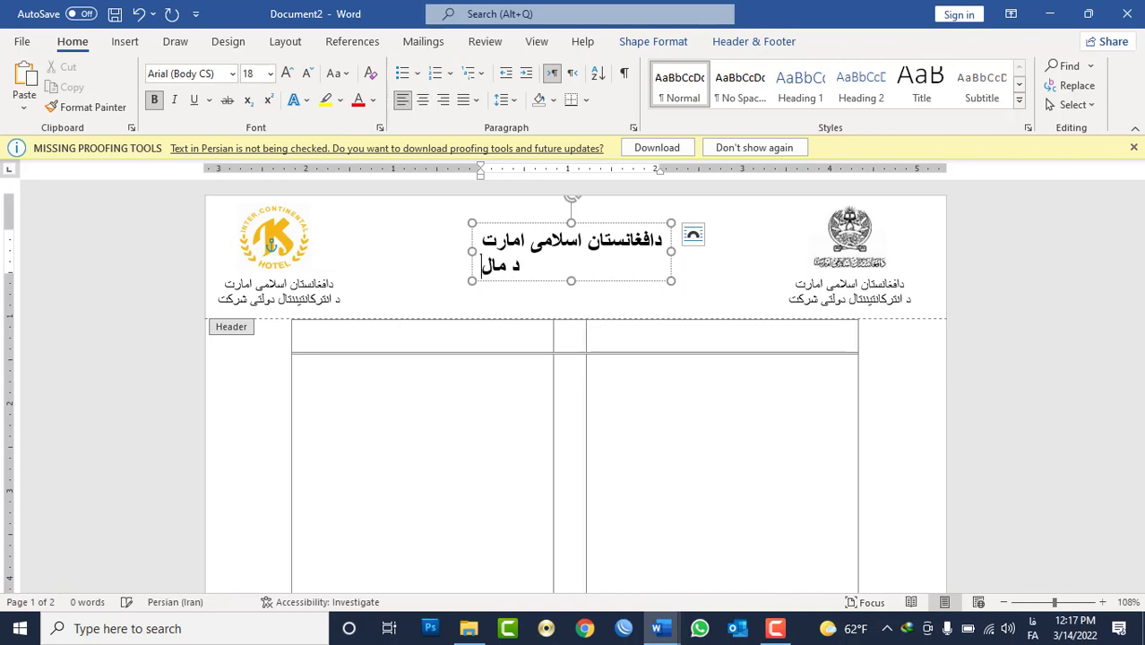
type("یه وزار")
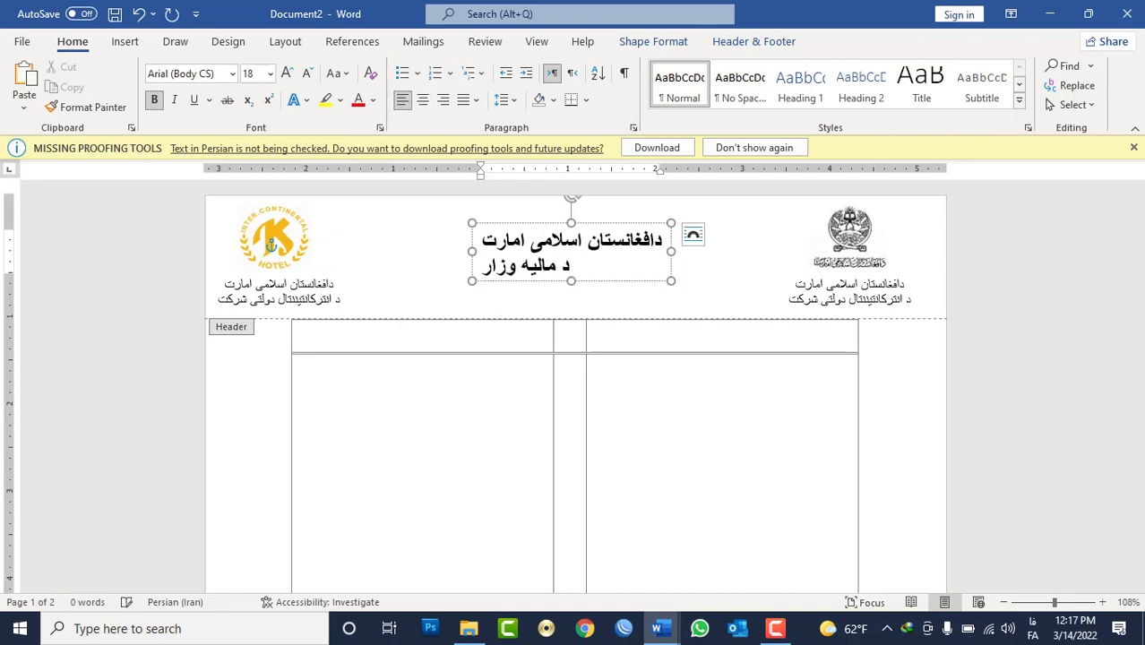
type("ت")
Centre all header lines, paste the company name as a third line, and move the box up
key("ctrl+a")
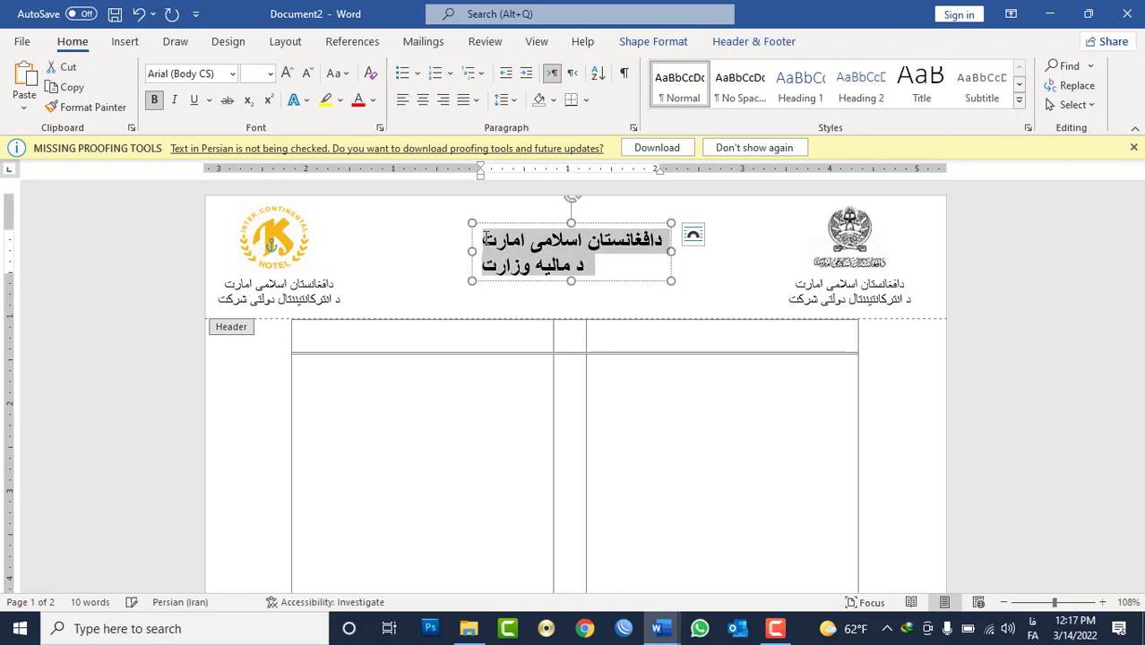
key("ctrl+e")
key("End")
key("Return")
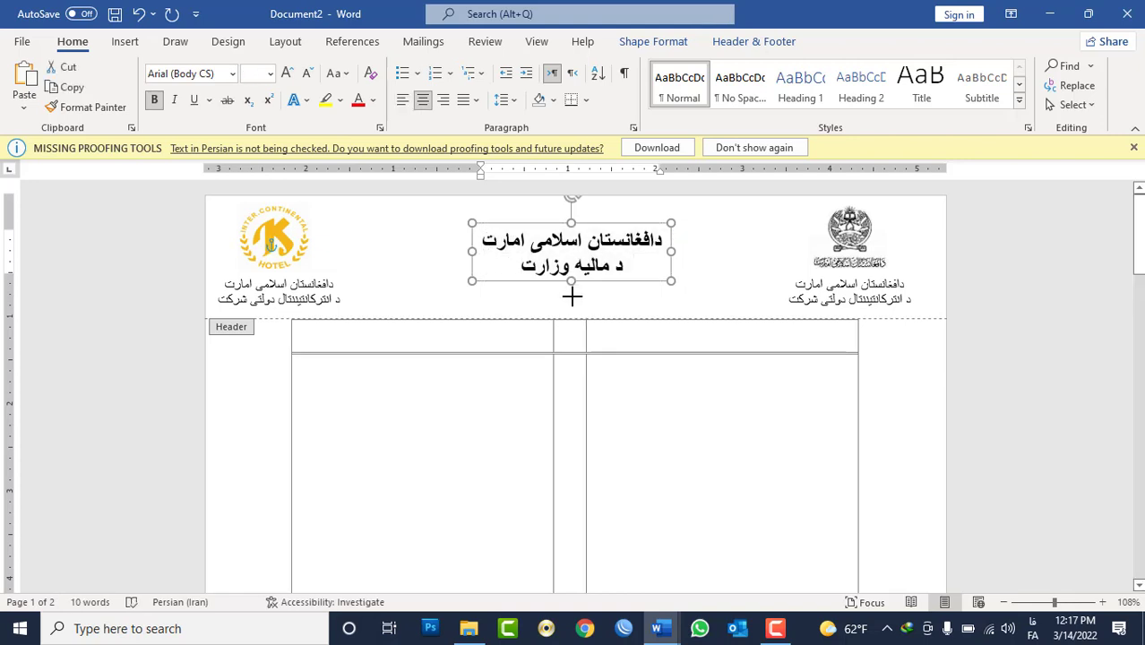
type("د انترکانتیننتال دولتی شرکت")
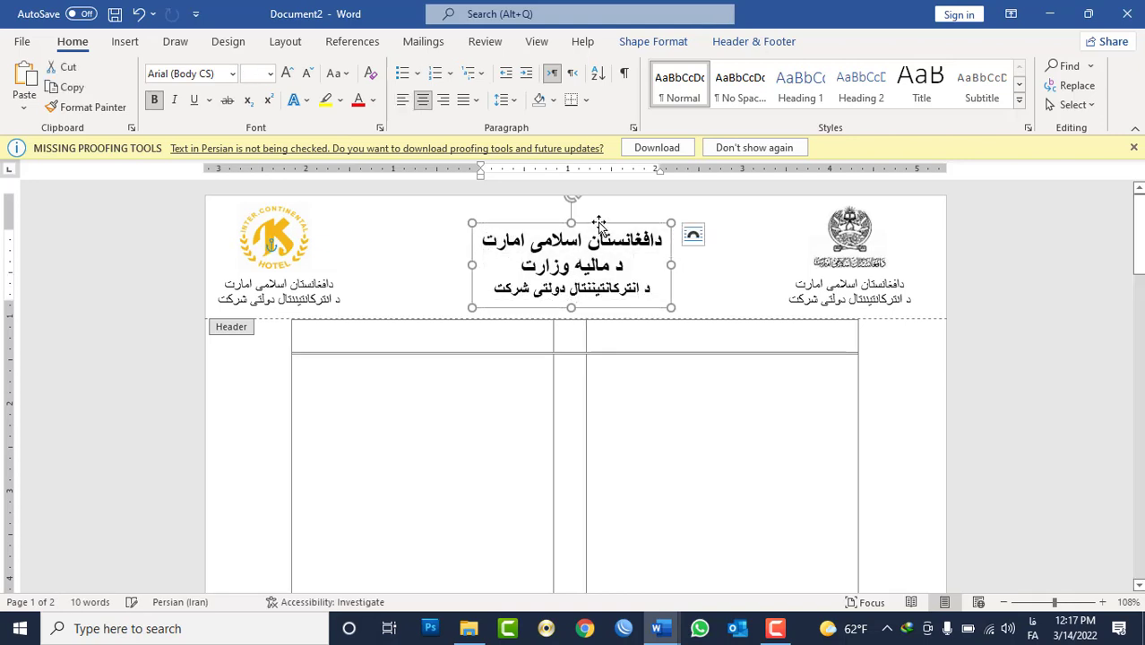
left_click_drag(598, 222, 598, 203)
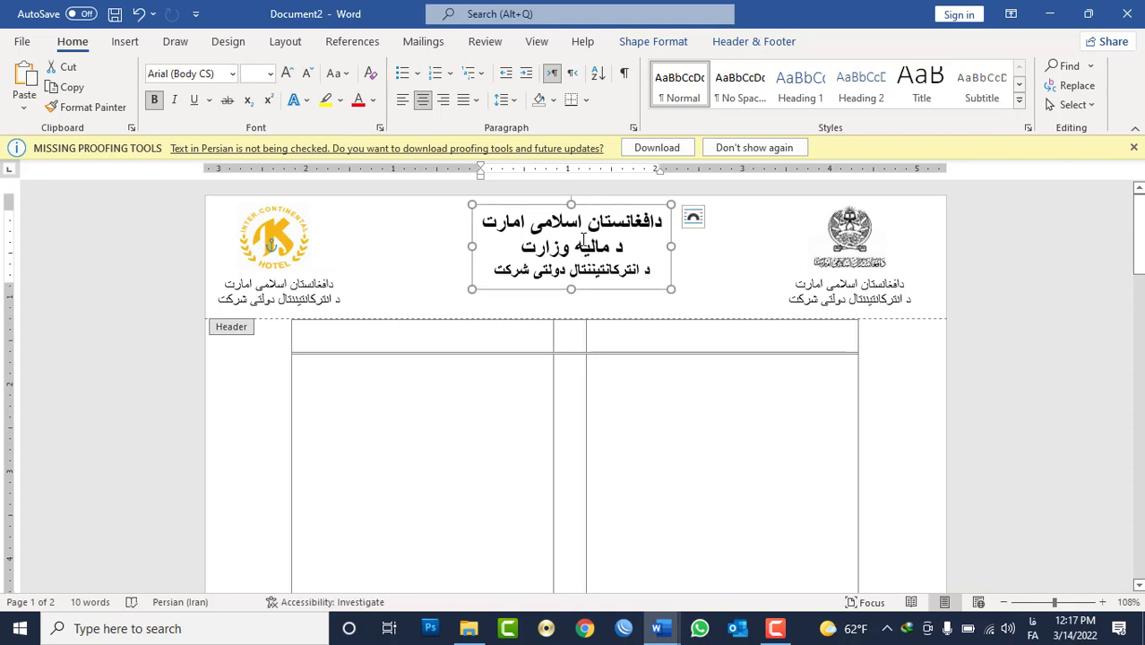
left_click(702, 291)
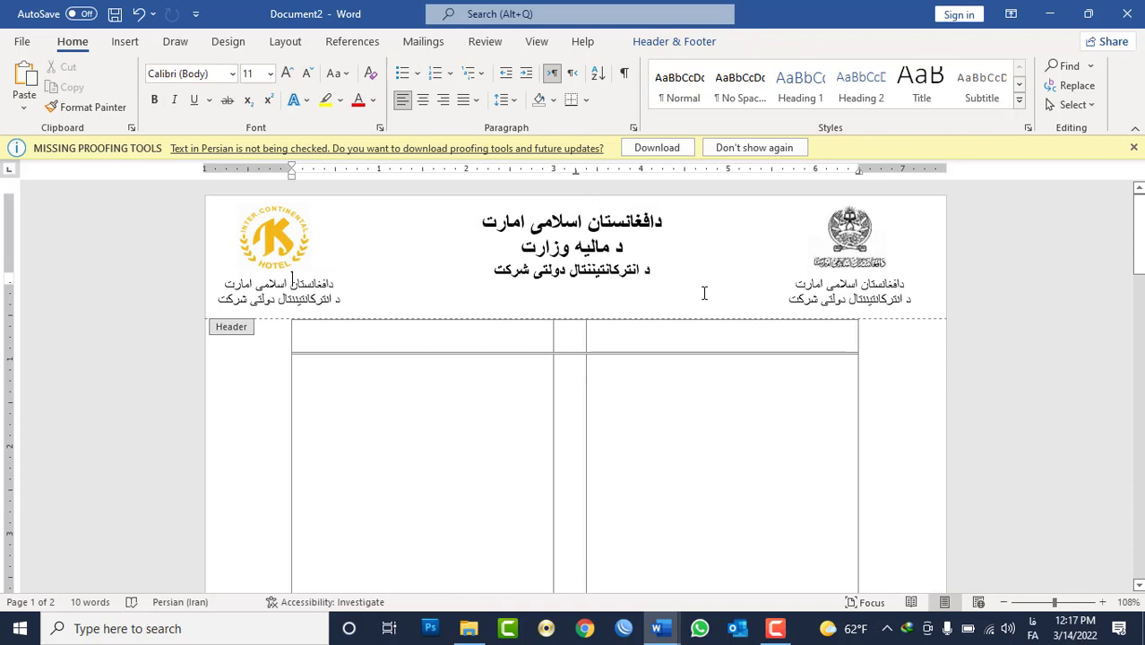
Type the top-row headings, starting with استعلام in the right cell and تاریخ in the middle
double_click(788, 339)
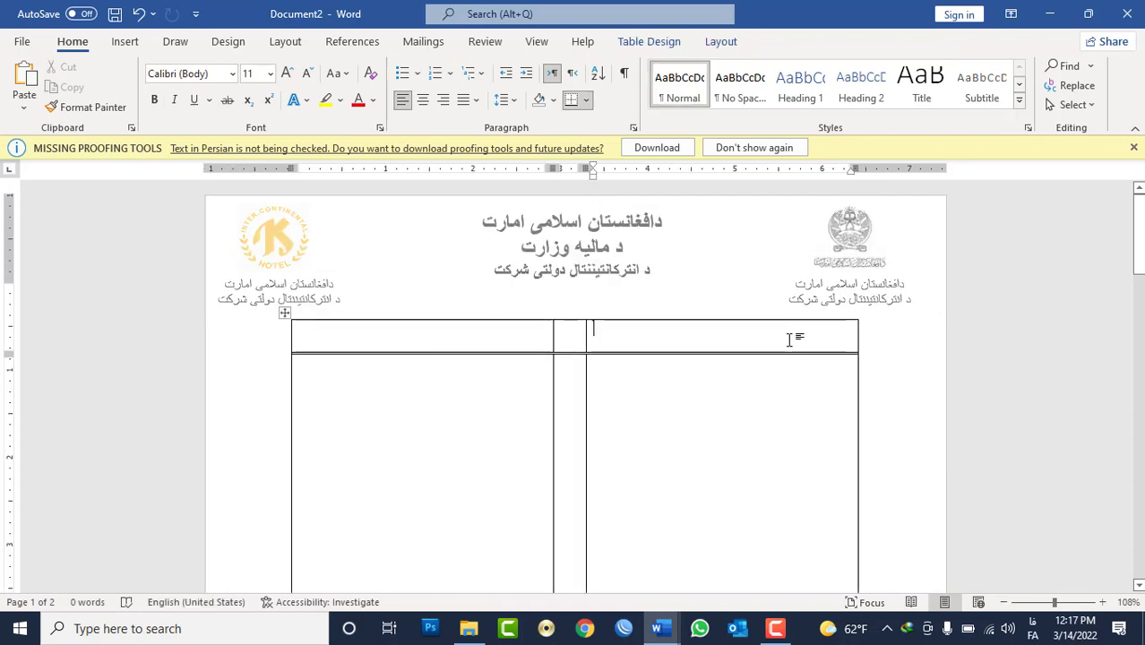
key("ctrl+e")
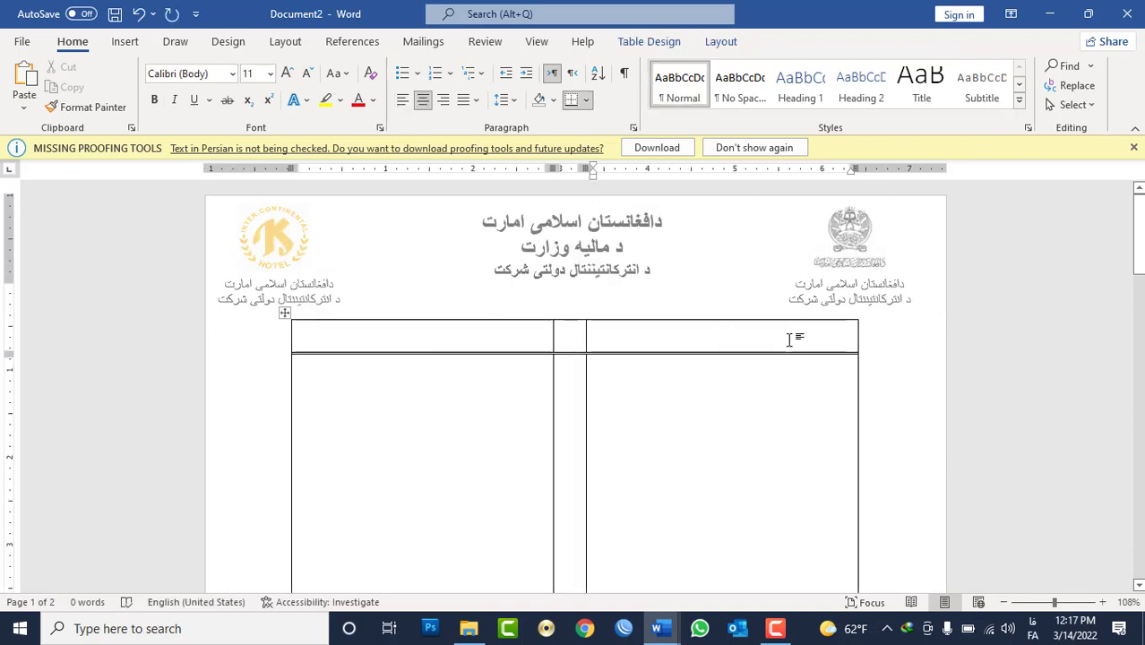
type("استعلام")
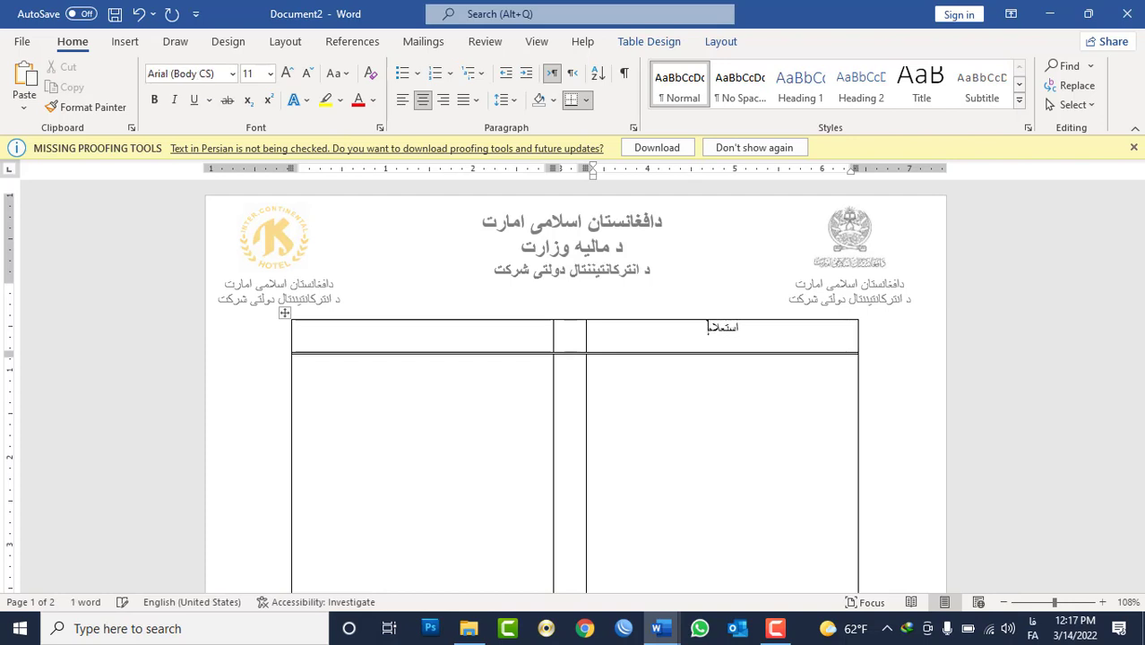
key("Tab")
type("ن")
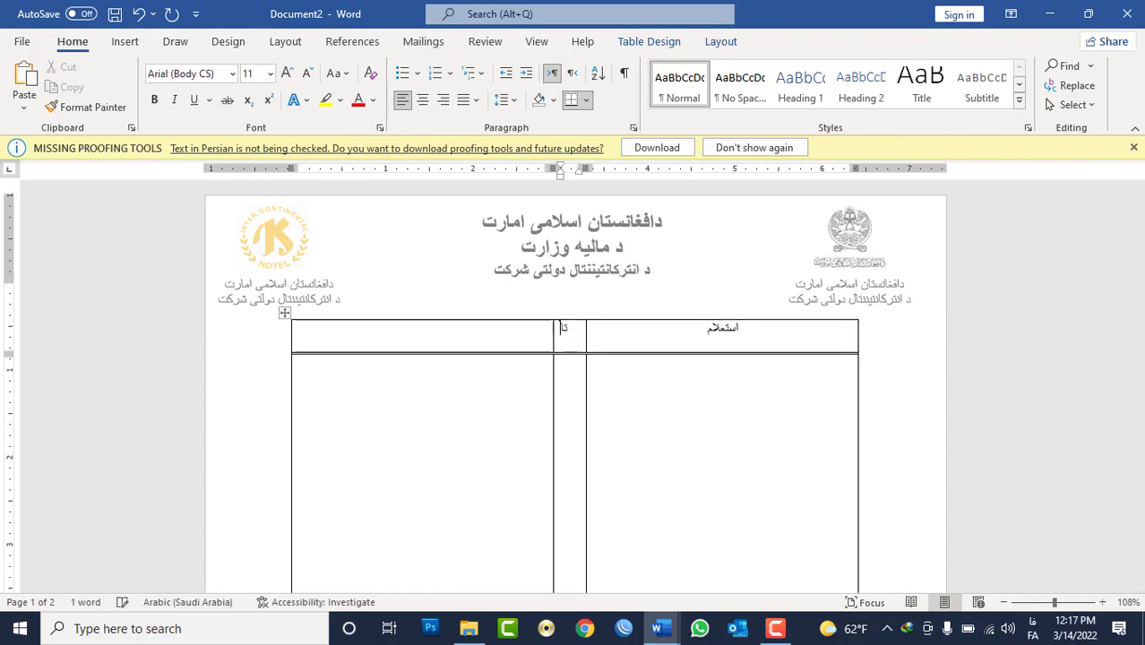
type("ریخ")
left_click(508, 358)
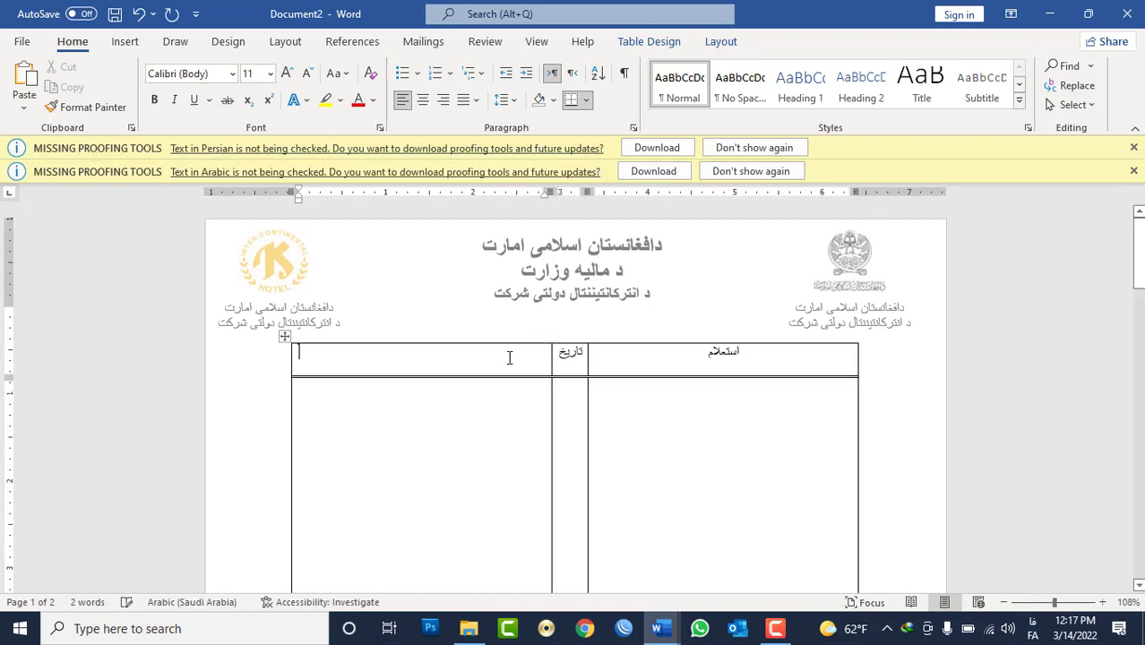
type("١")
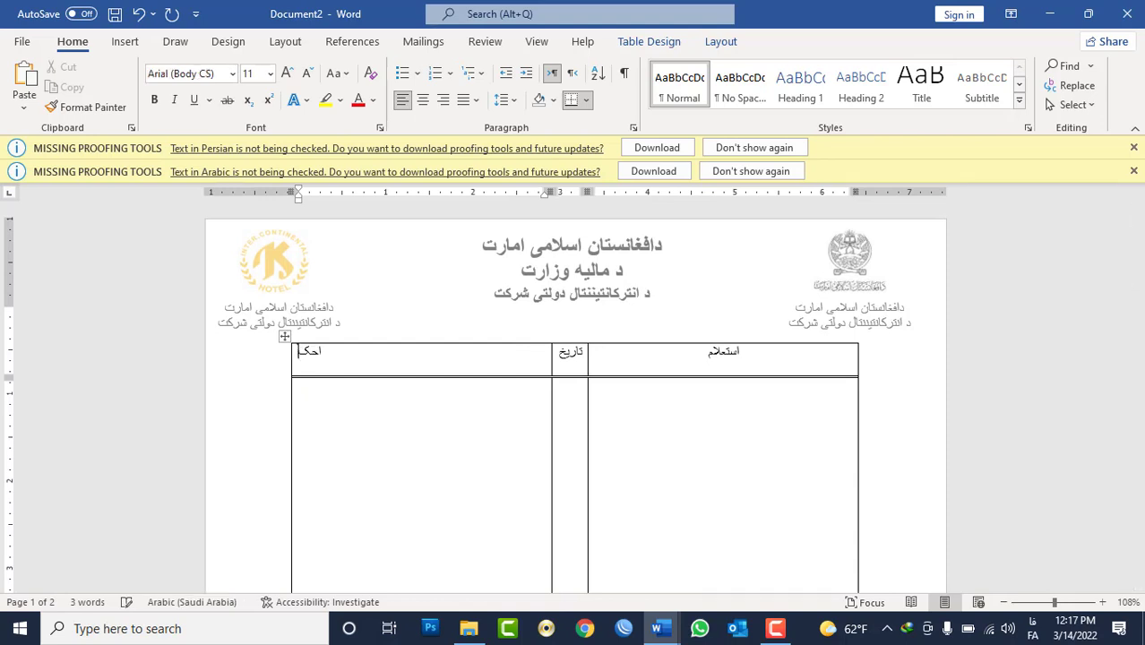
Centre the top-row headings horizontally and vertically in their cells
left_click_drag(459, 356, 637, 372)
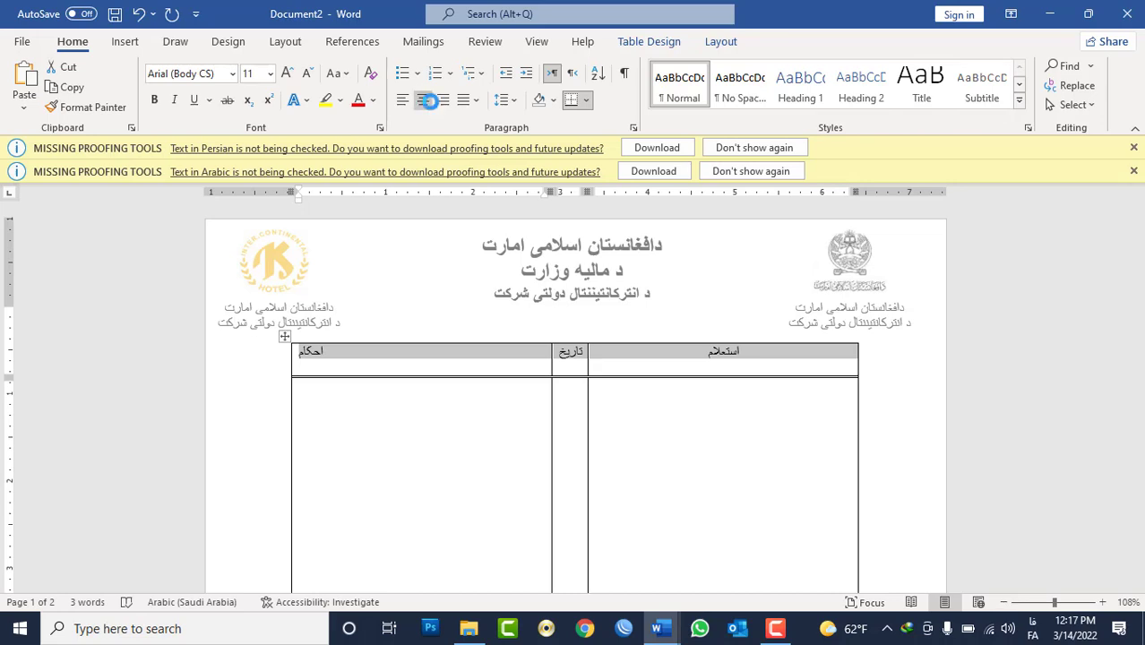
left_click(421, 99)
left_click(727, 42)
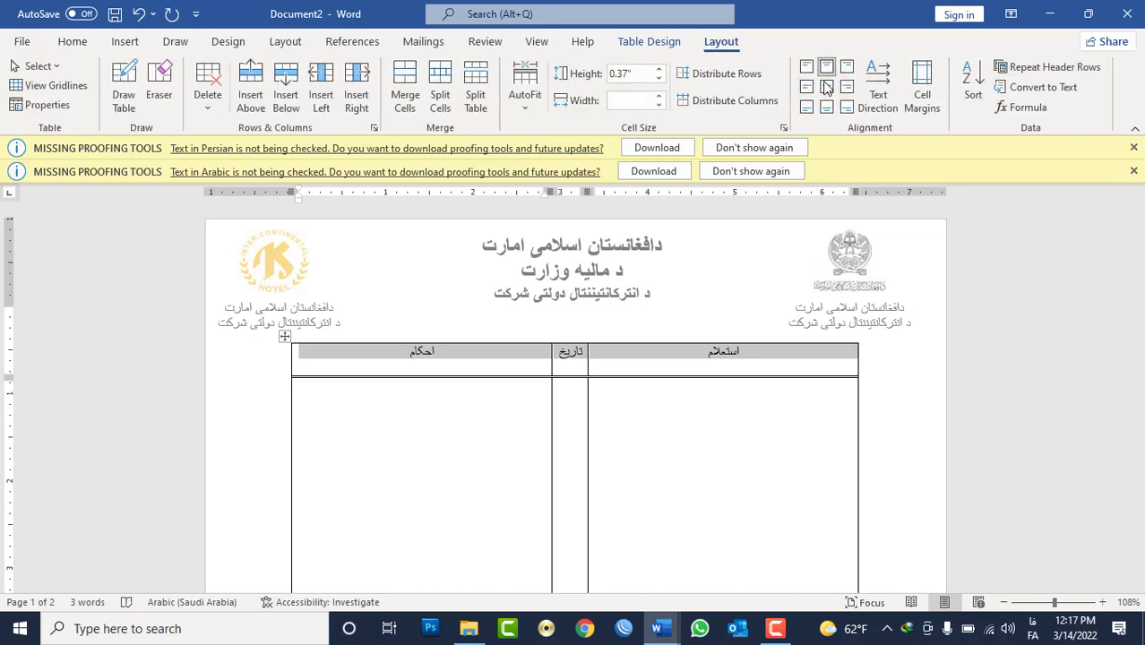
left_click(827, 87)
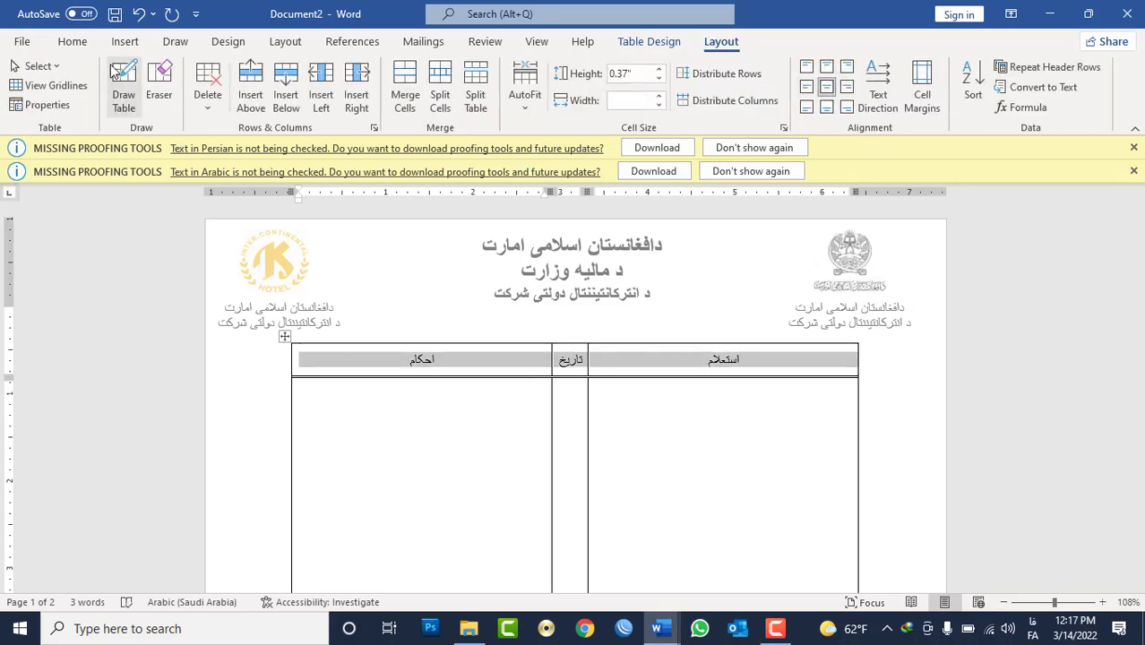
left_click(74, 41)
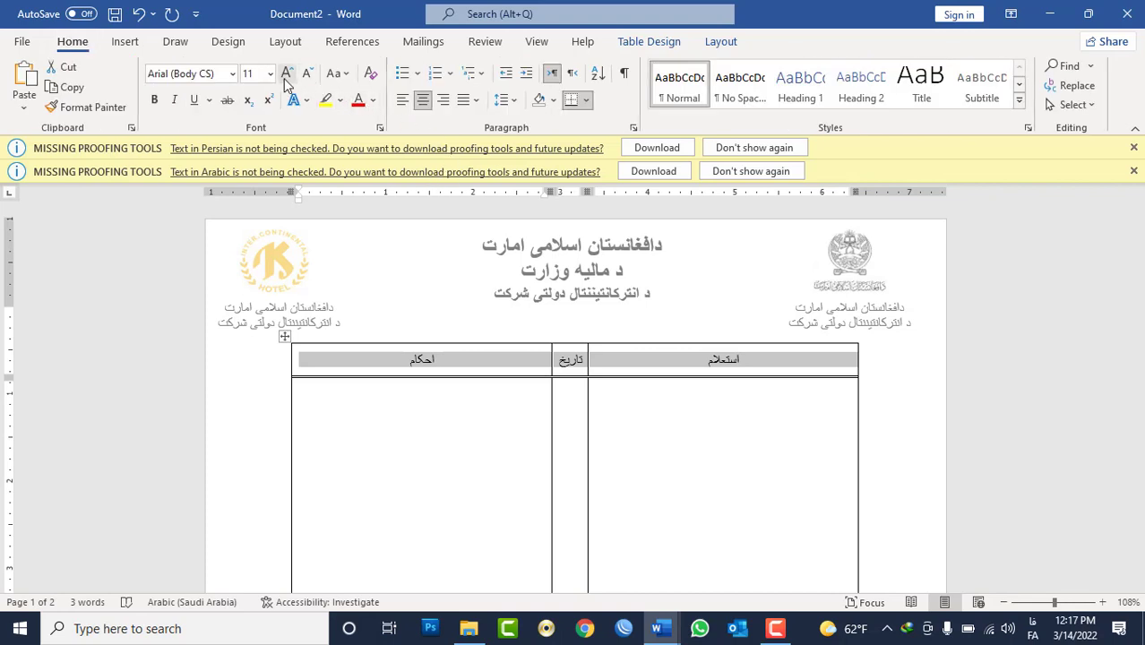
Enlarge and bold the headings, then shrink تاریخ to 12 pt
left_click(285, 75)
left_click(285, 75)
left_click(285, 75)
left_click(154, 99)
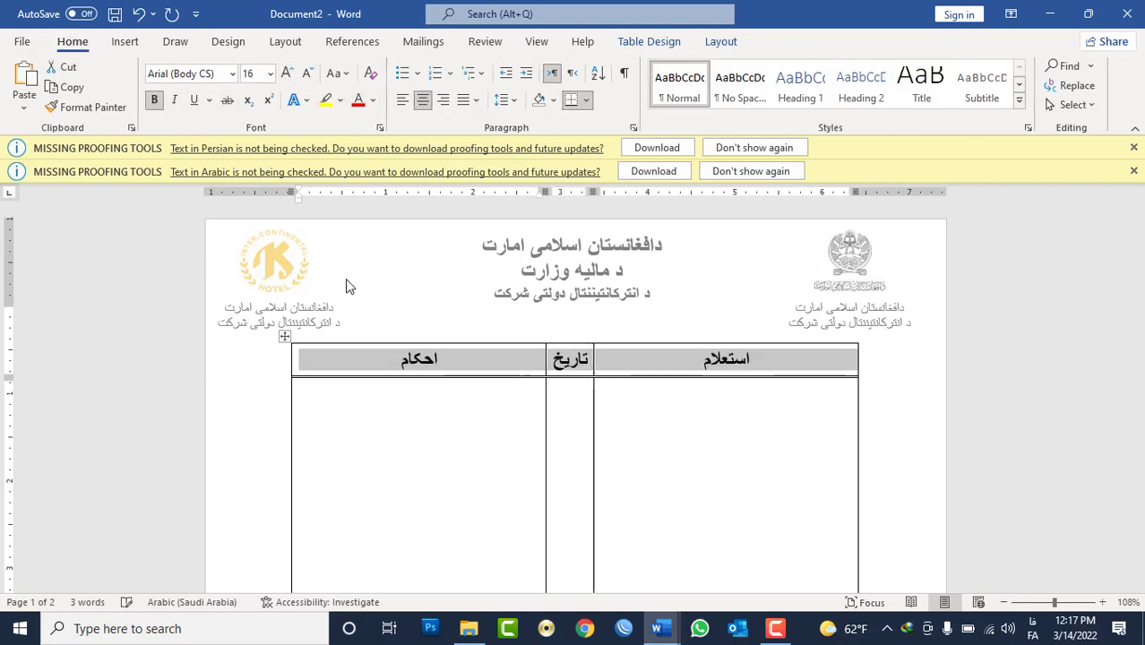
left_click(577, 371)
double_click(573, 363)
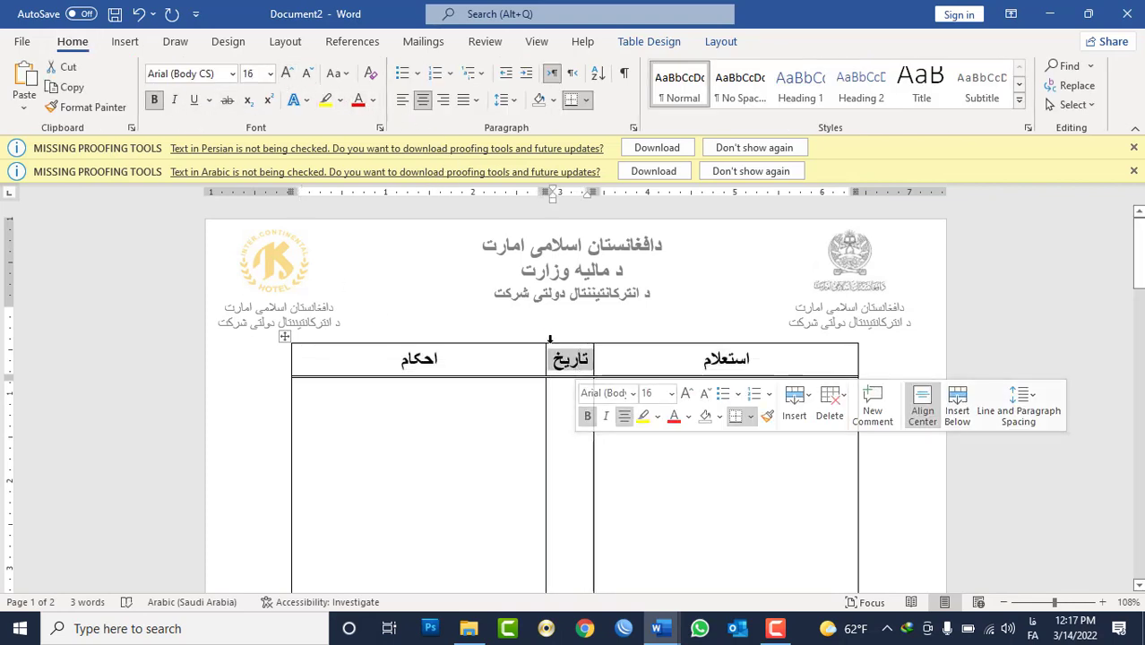
left_click(308, 75)
left_click(307, 75)
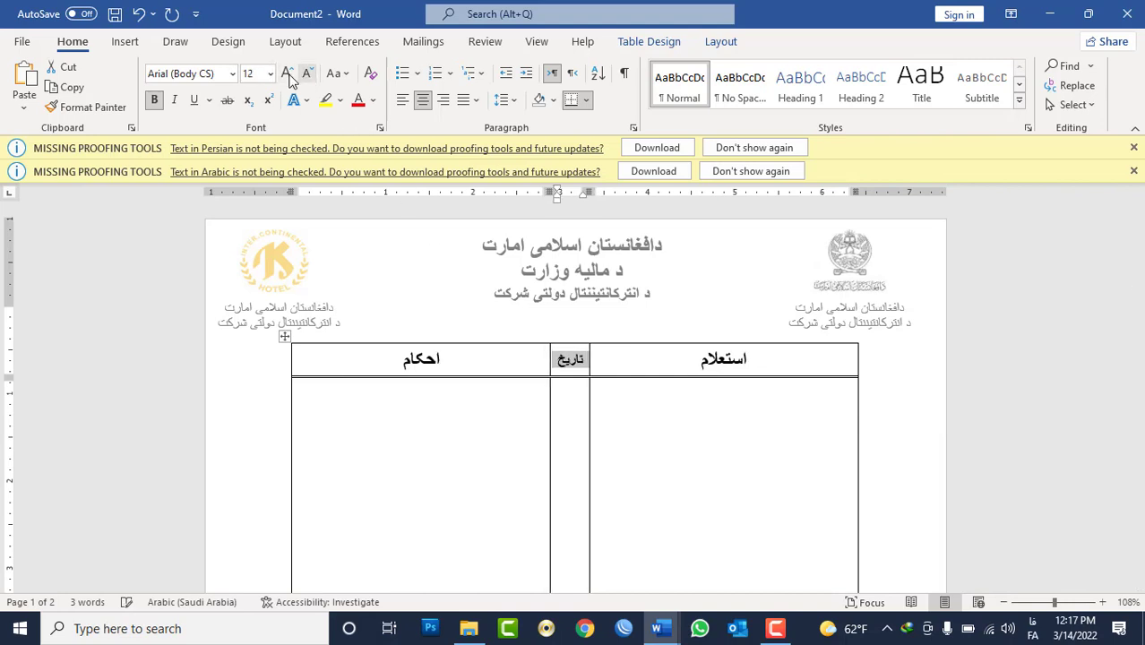
Turn the تاریخ heading text vertical and shorten the heading row
left_click(154, 100)
left_click(154, 100)
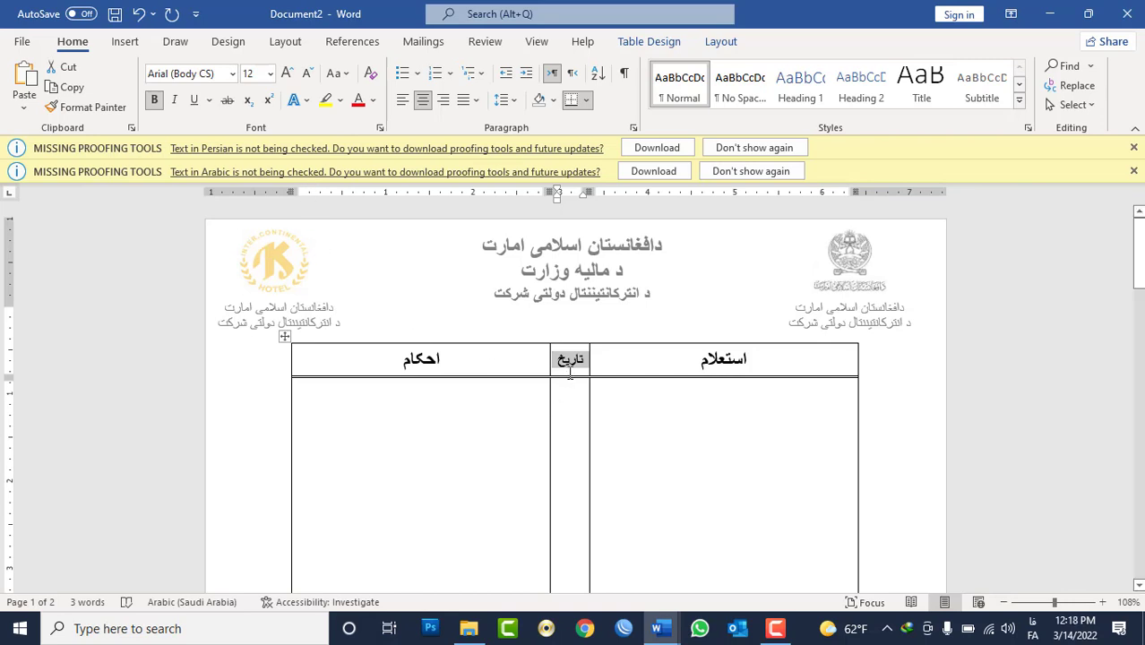
left_click(716, 45)
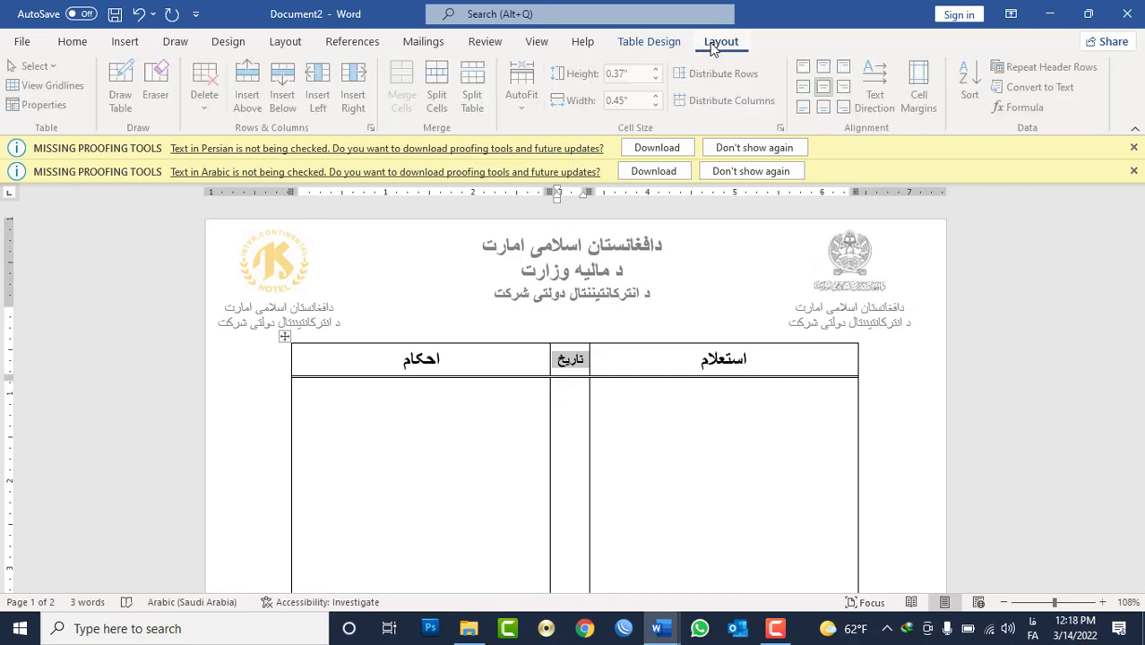
left_click(888, 117)
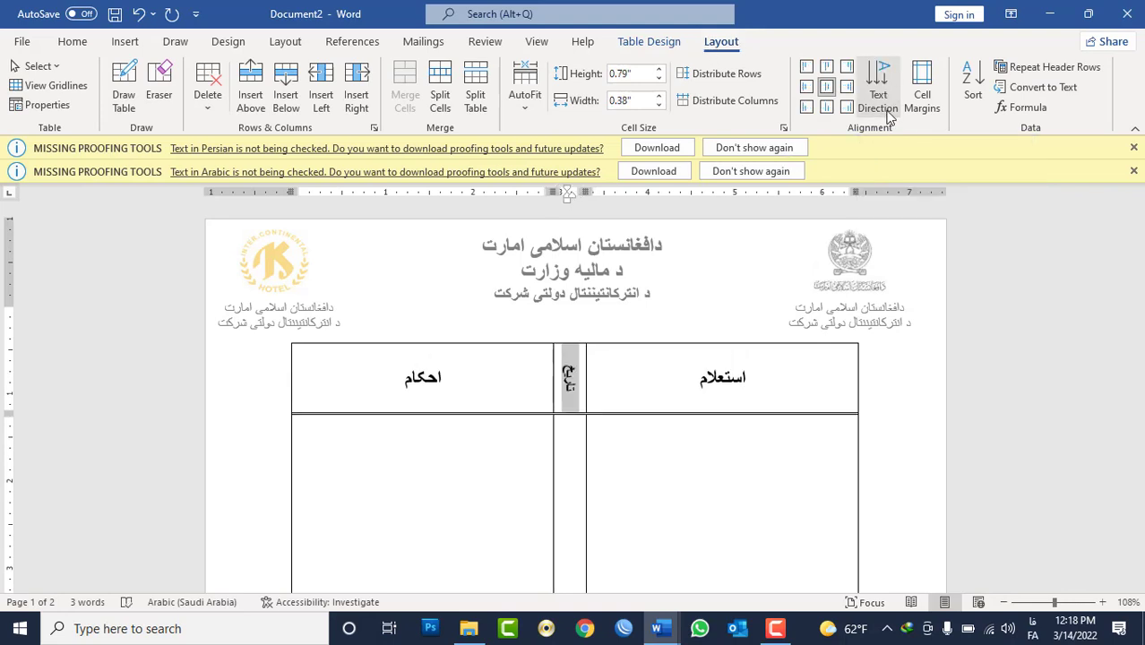
left_click(887, 116)
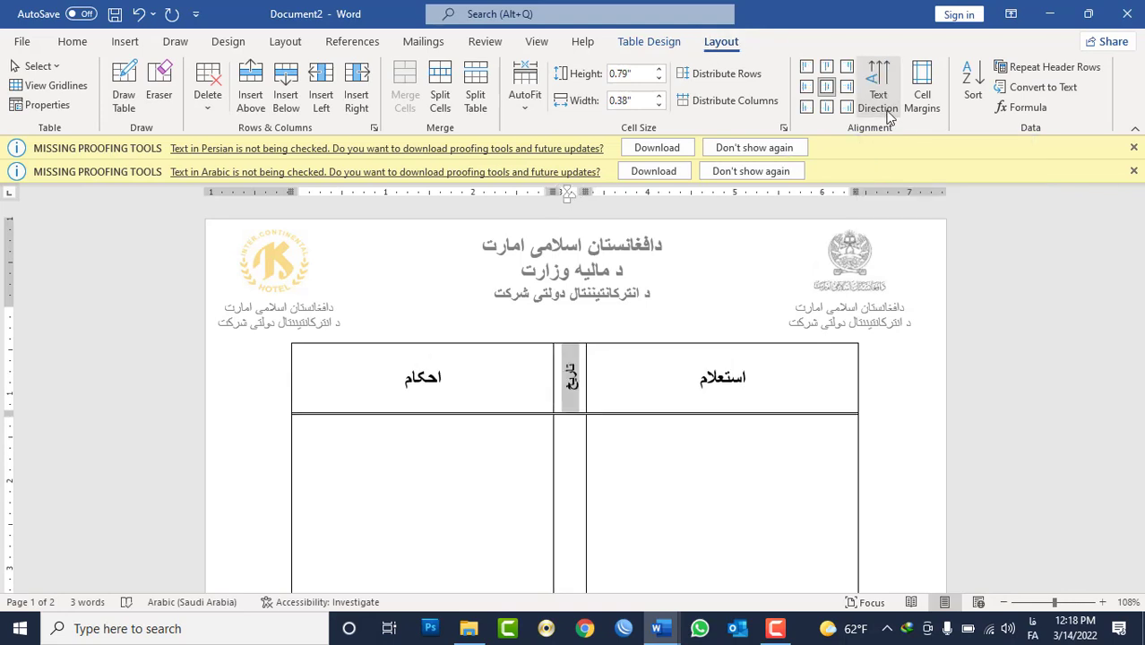
left_click(561, 396)
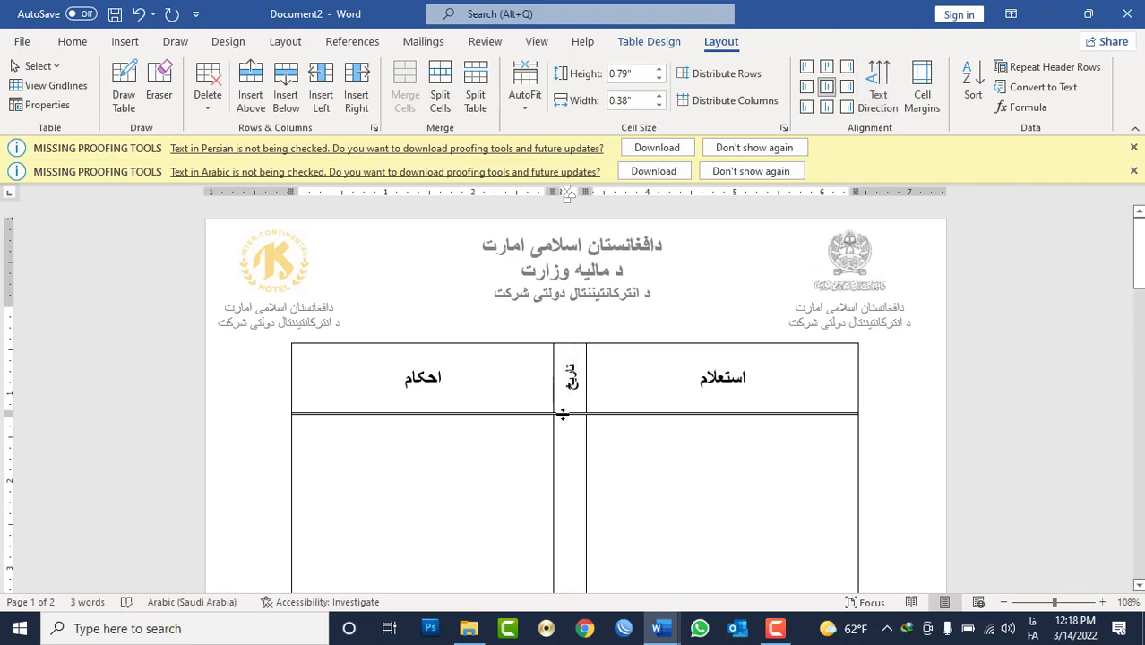
left_click_drag(563, 414, 567, 388)
Shrink the narrow تاریخ cell's text to 9 pt and shorten the header row further
left_click(573, 373)
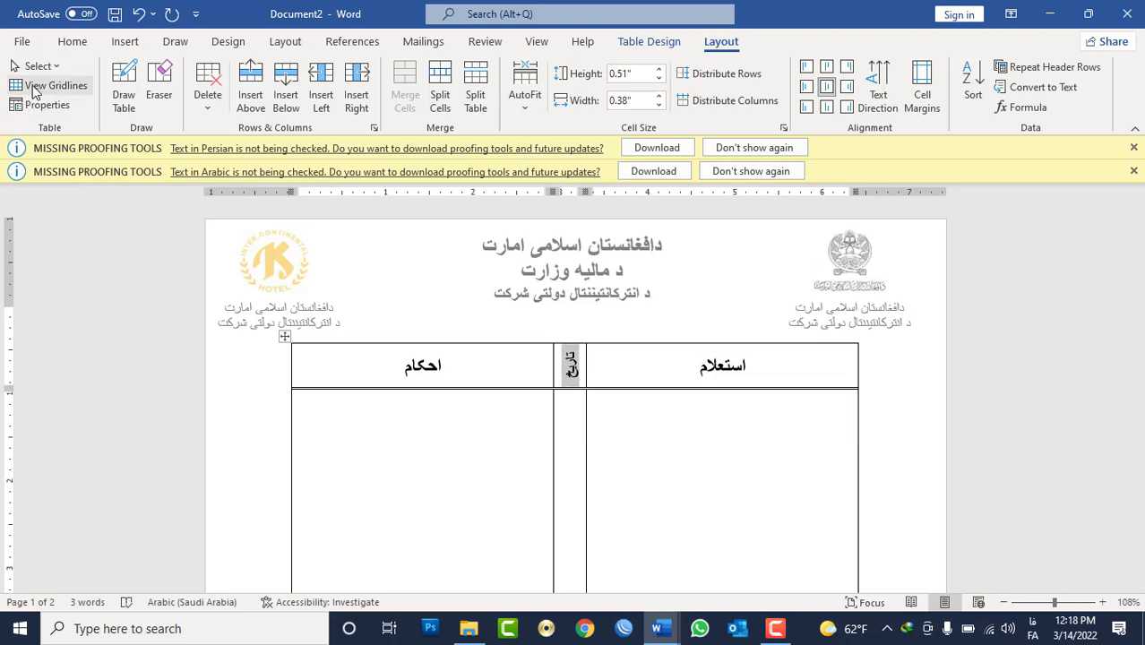
left_click(73, 42)
left_click(306, 73)
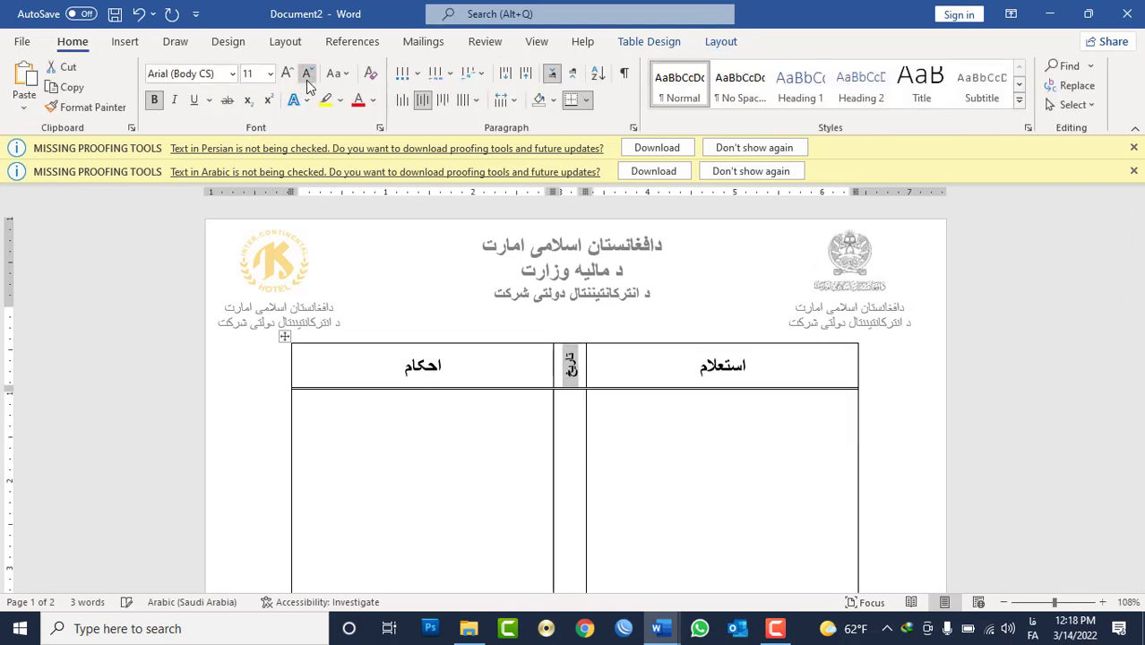
left_click(306, 73)
left_click(306, 73)
left_click(570, 367)
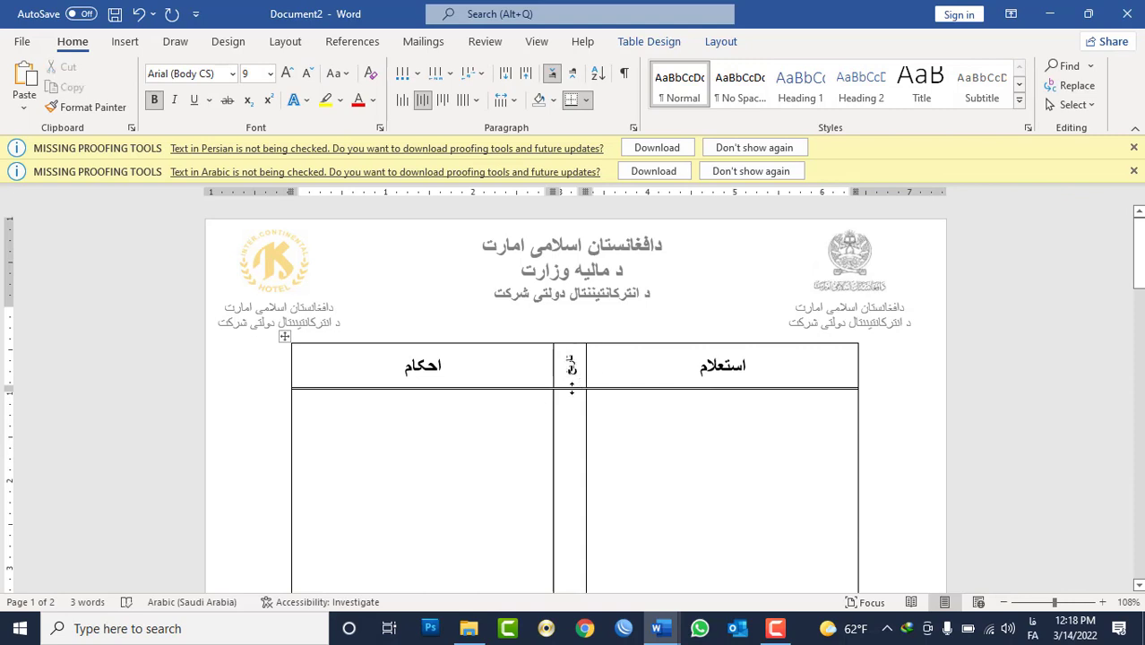
left_click_drag(571, 390, 572, 380)
left_click(498, 357)
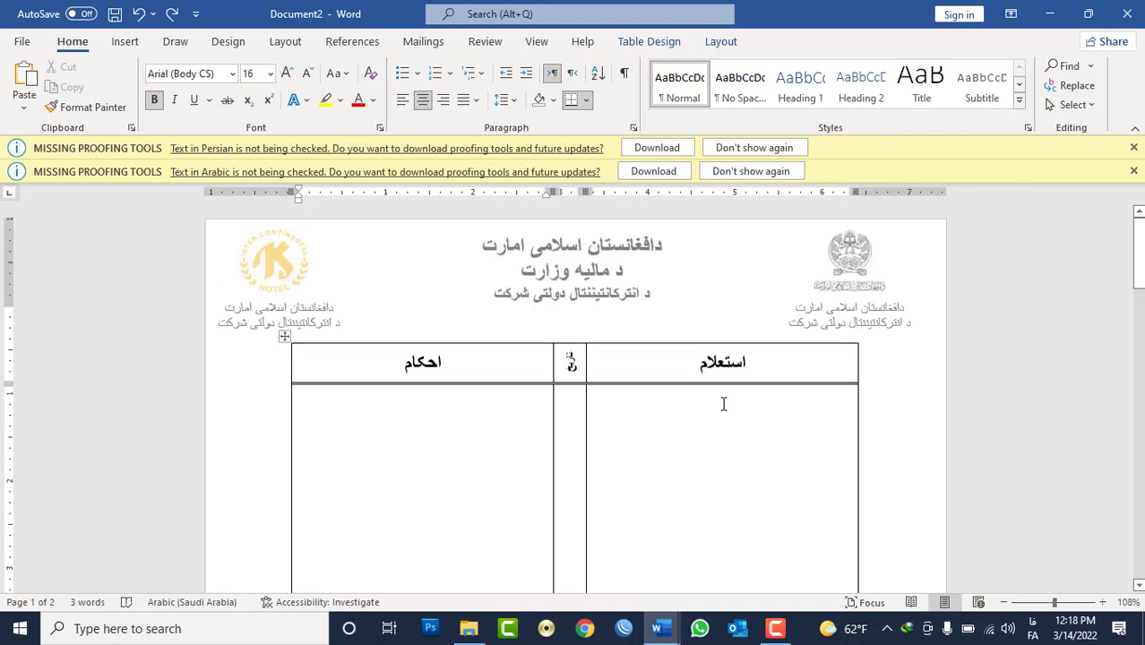
Switch to the استعلام document window
left_click(743, 494)
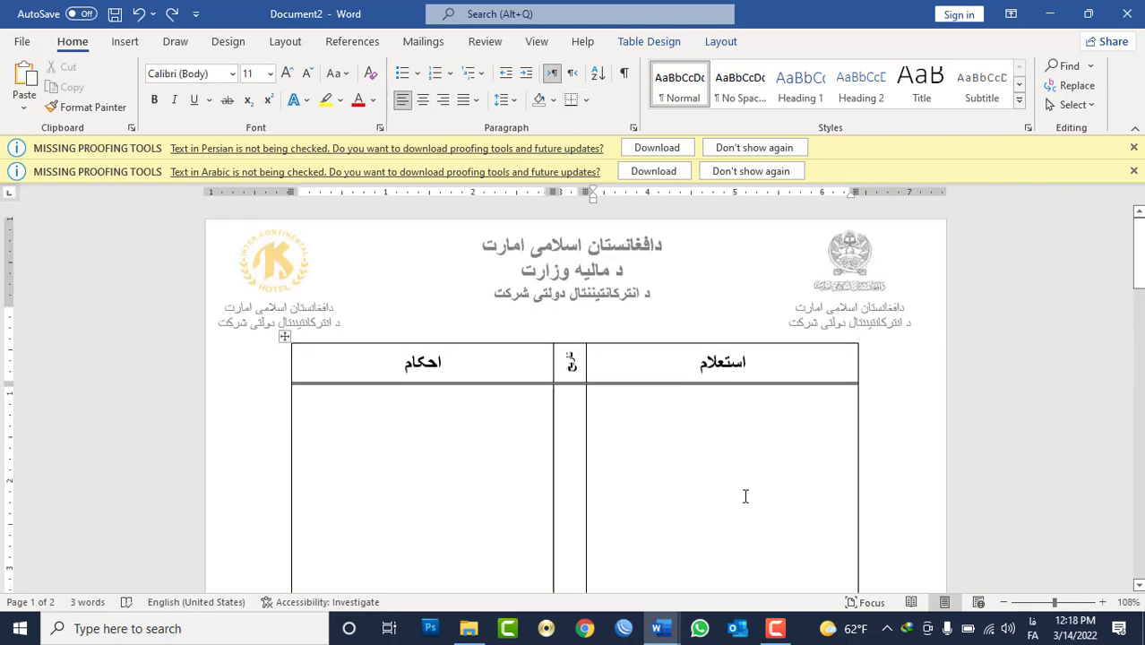
left_click(667, 633)
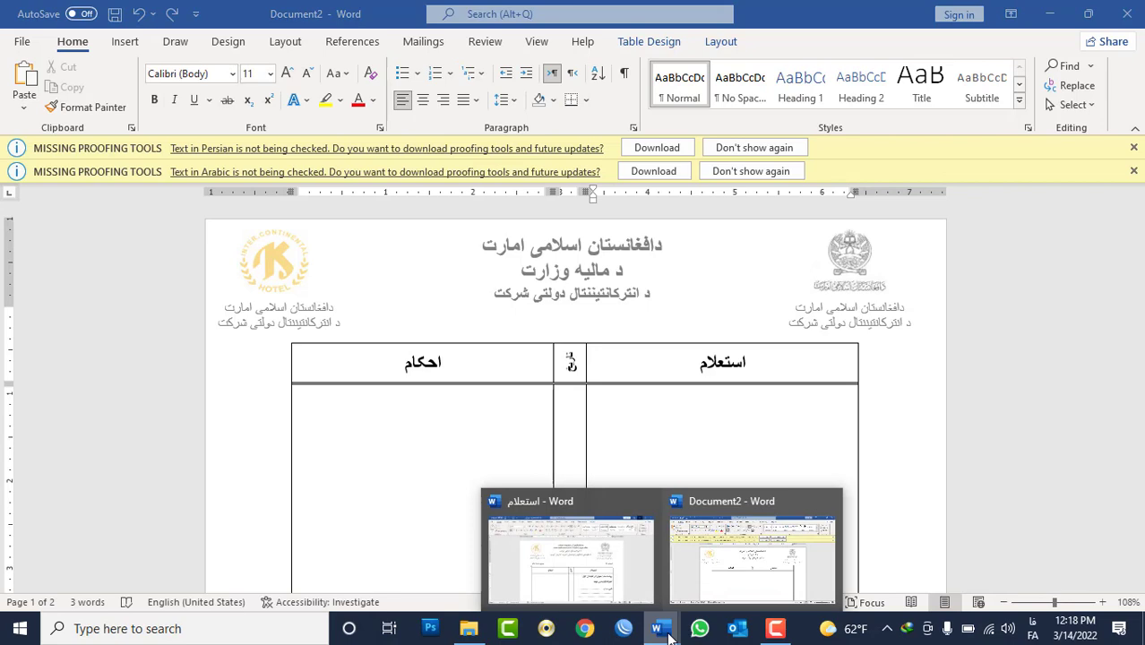
left_click(564, 542)
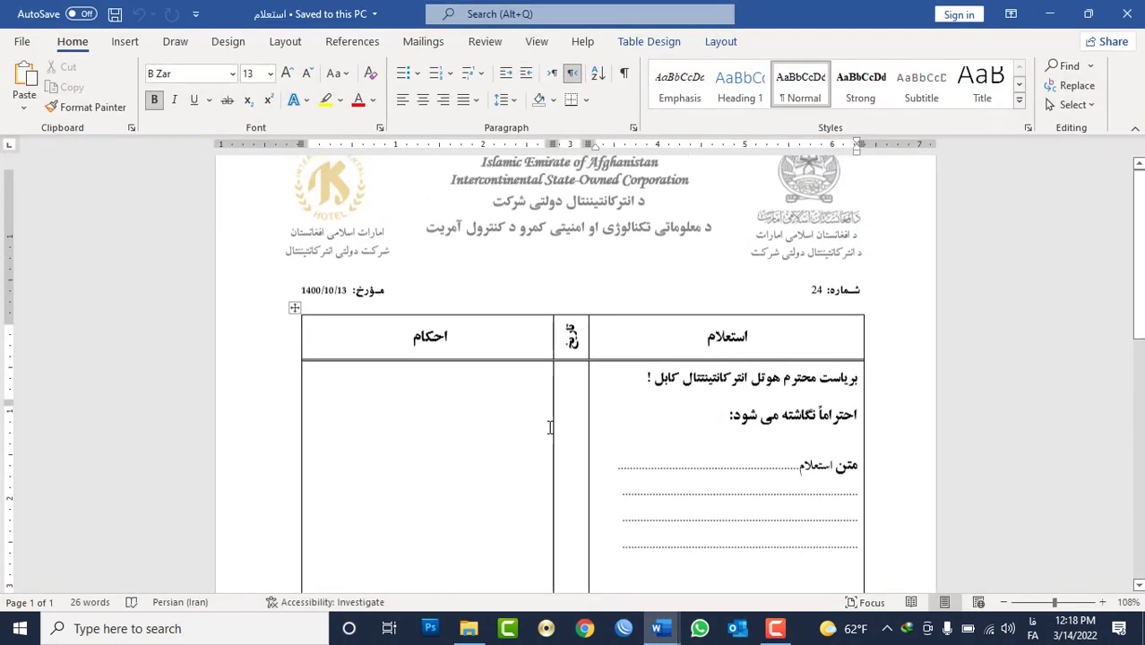
Return to Document2, edit its header, and add an empty line below the letterhead
scroll(550, 427, "up", 1)
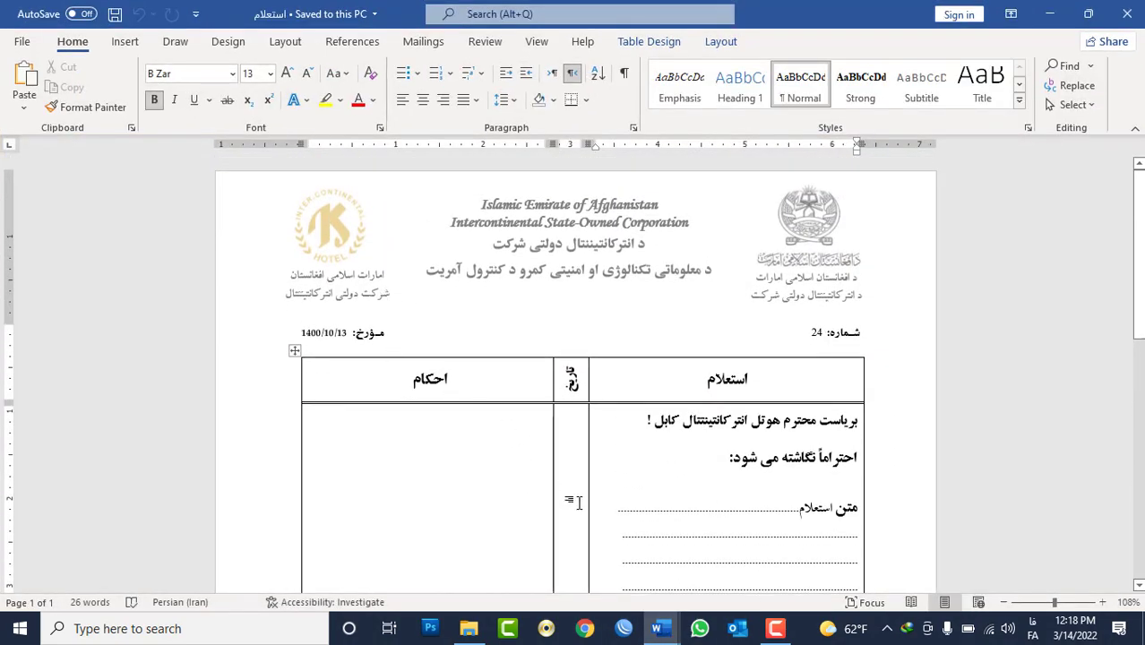
left_click(658, 628)
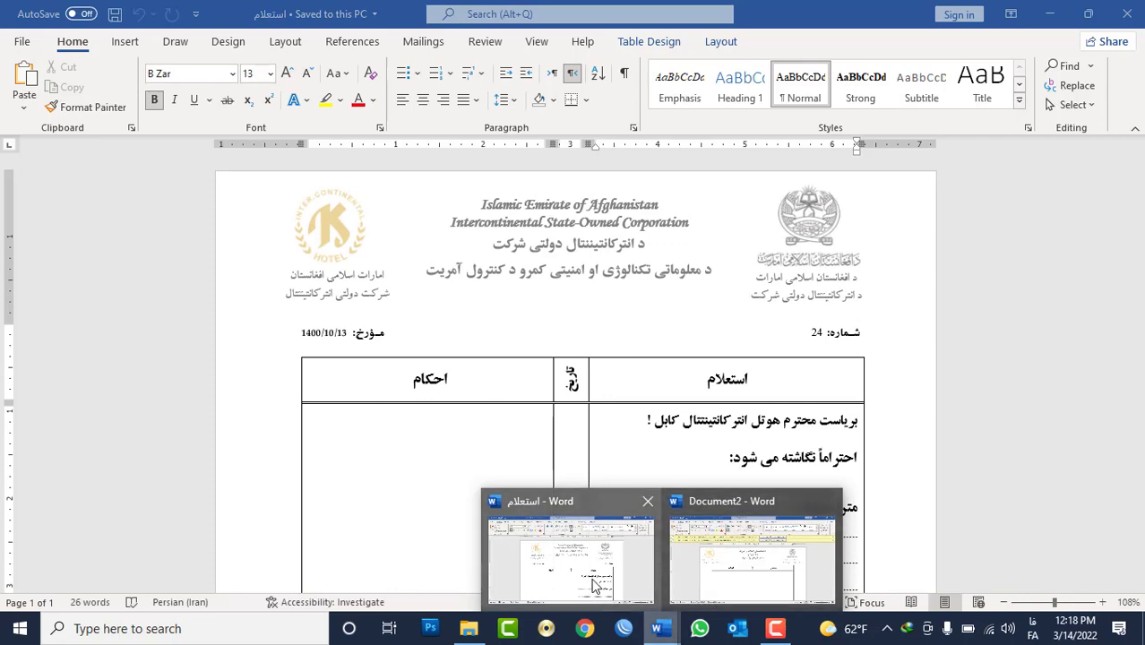
left_click(752, 559)
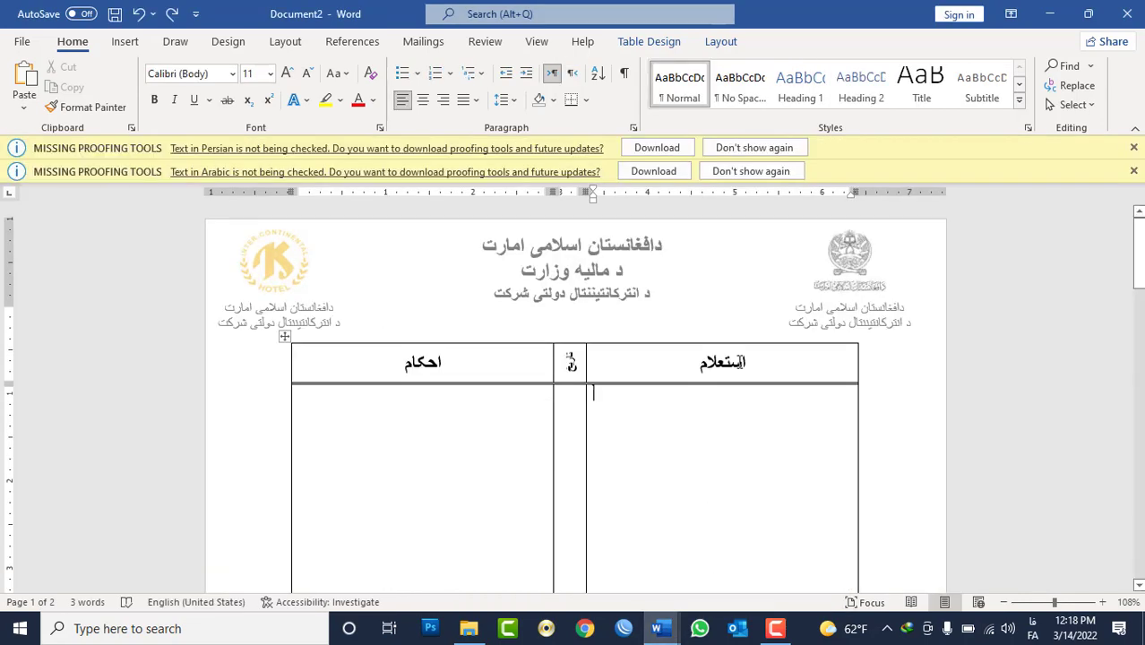
double_click(605, 316)
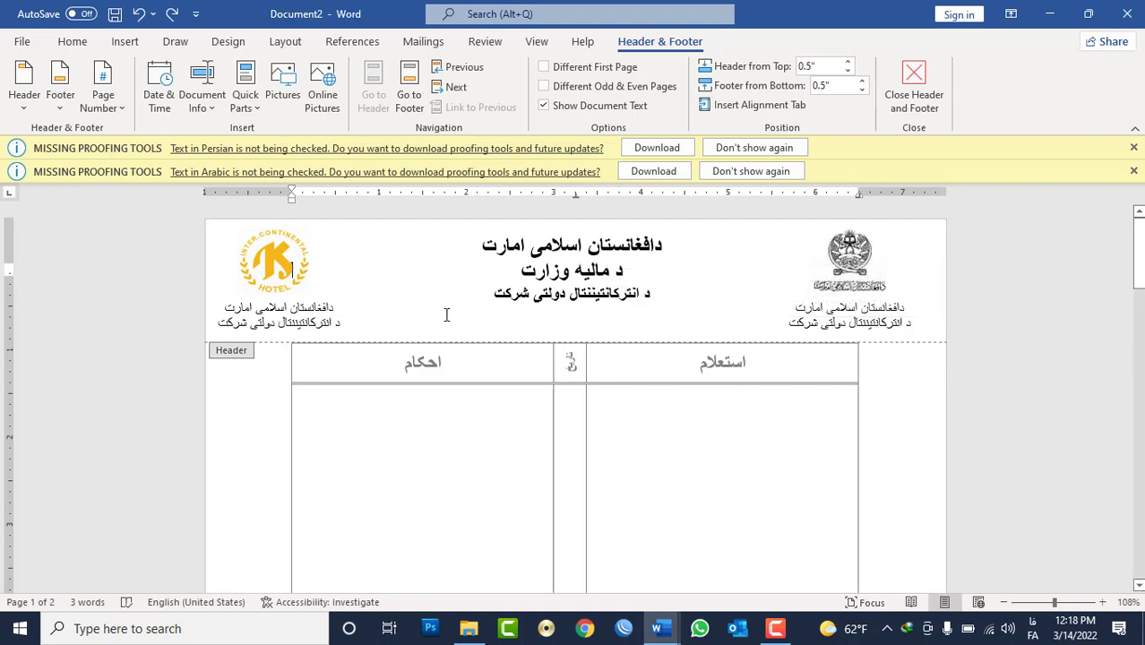
key("Down")
key("Down")
key("Down")
key("Down")
key("Return")
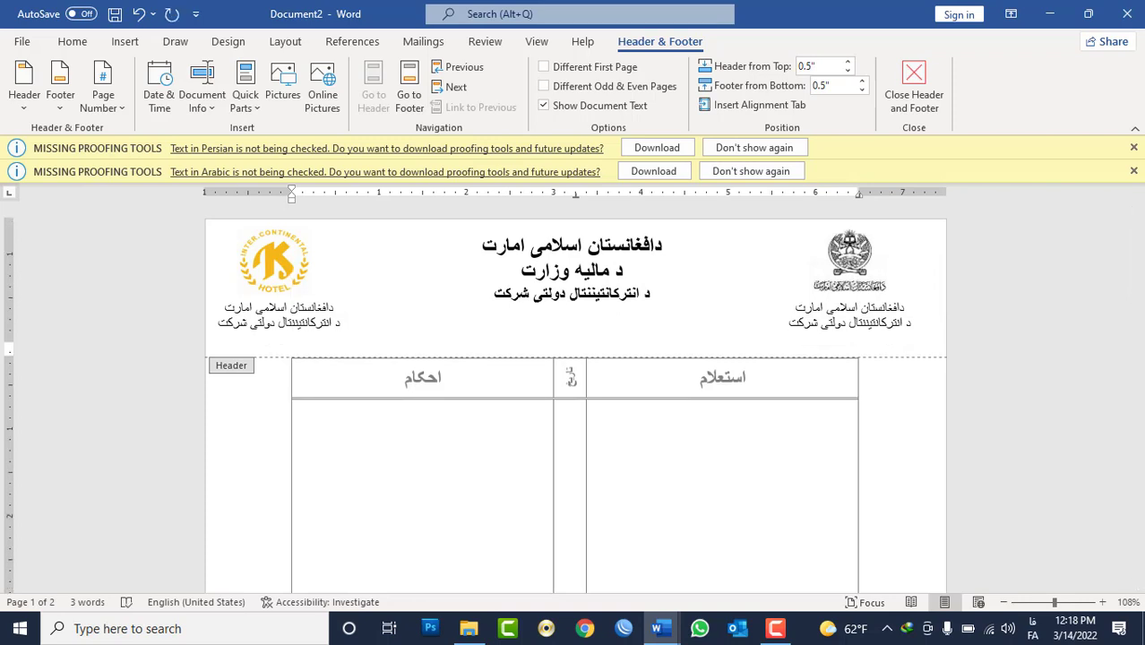
Draw a text box under the right letterhead holding a right-aligned date label
left_click(127, 45)
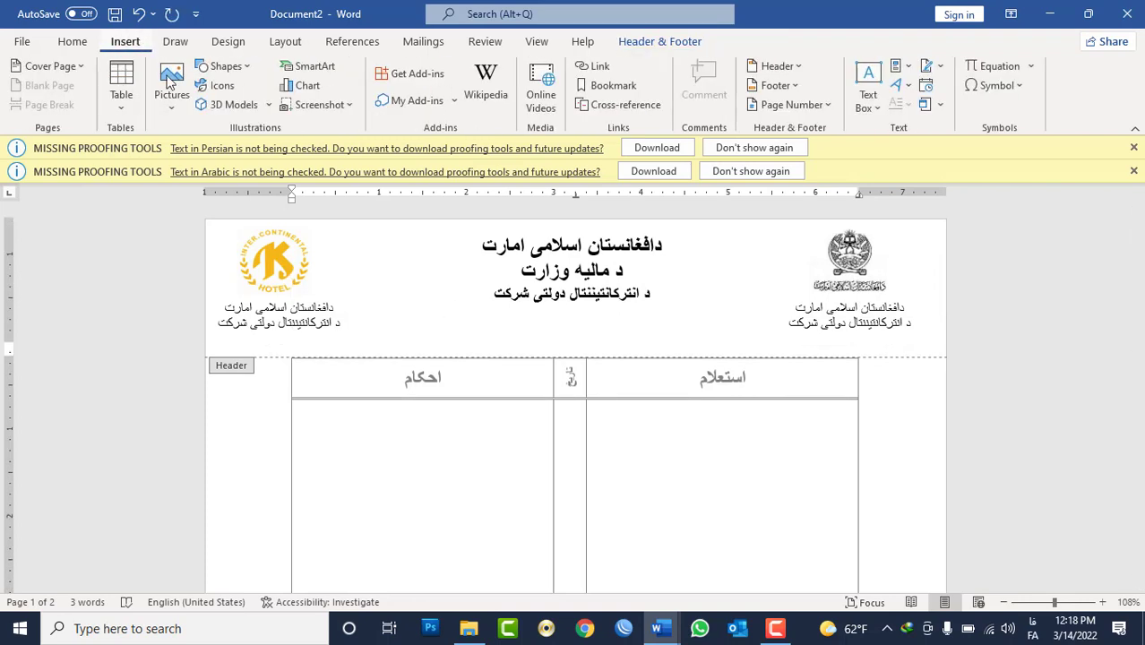
left_click(869, 103)
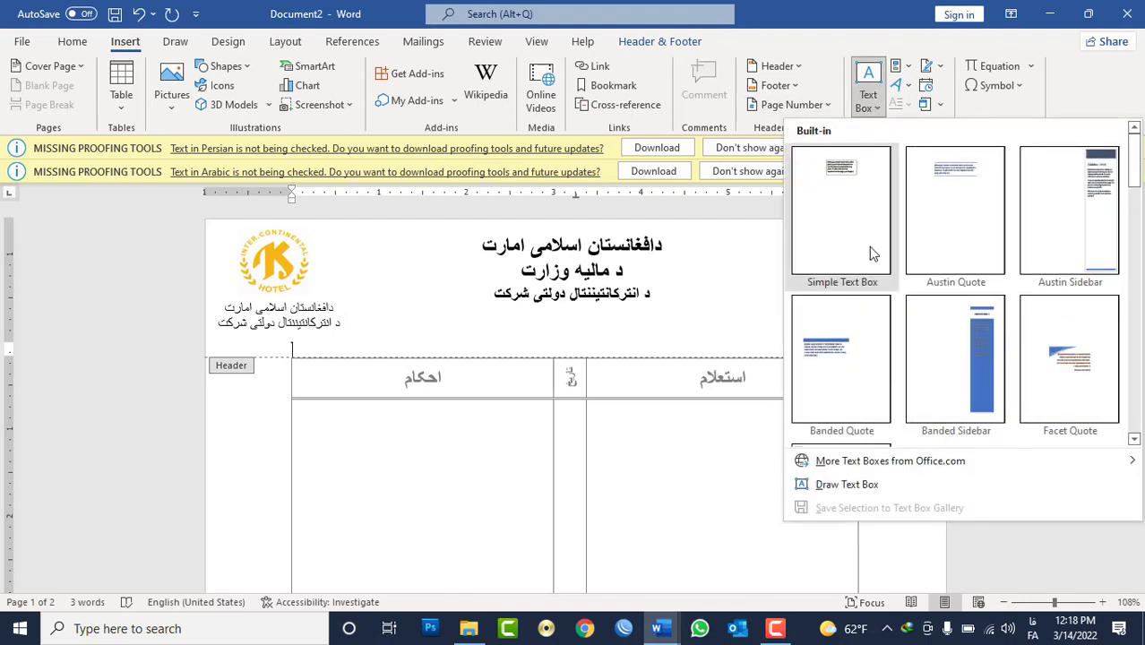
left_click(874, 479)
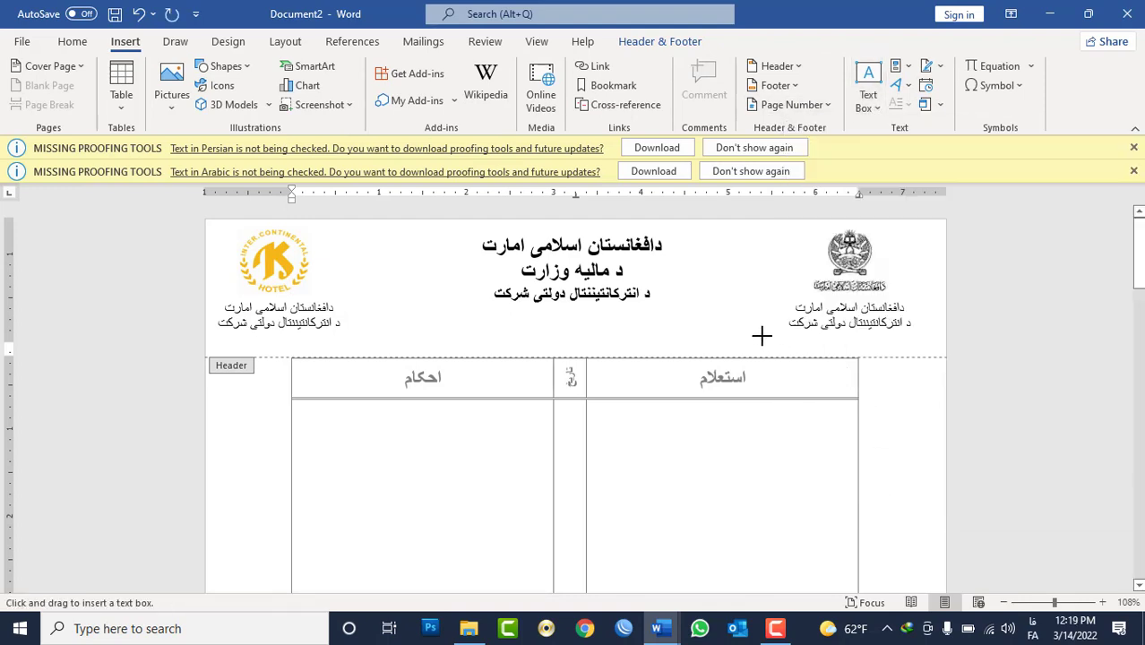
left_click_drag(761, 336, 870, 356)
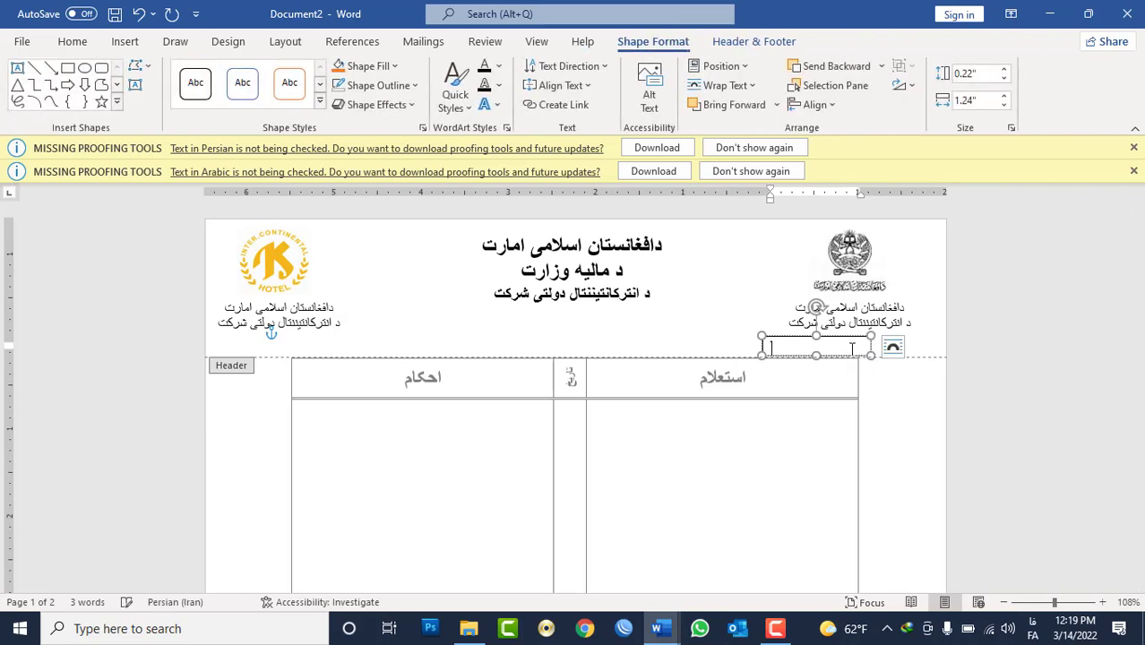
type("۱۰نېټه:")
key("ctrl+e")
key("ctrl+r")
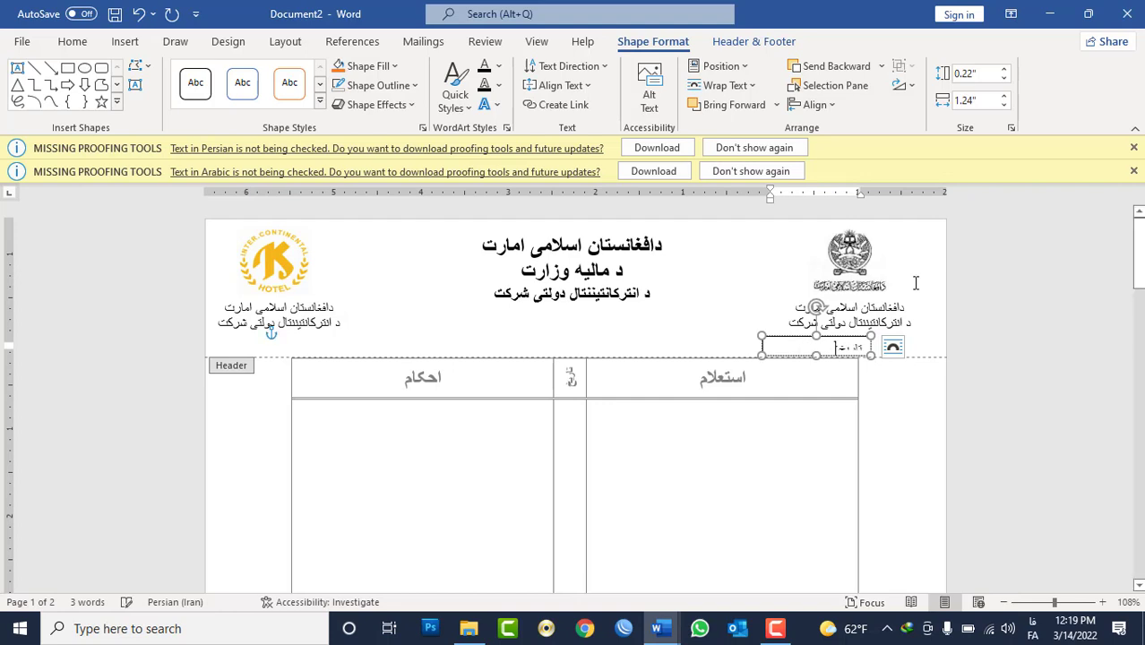
left_click_drag(812, 359, 811, 365)
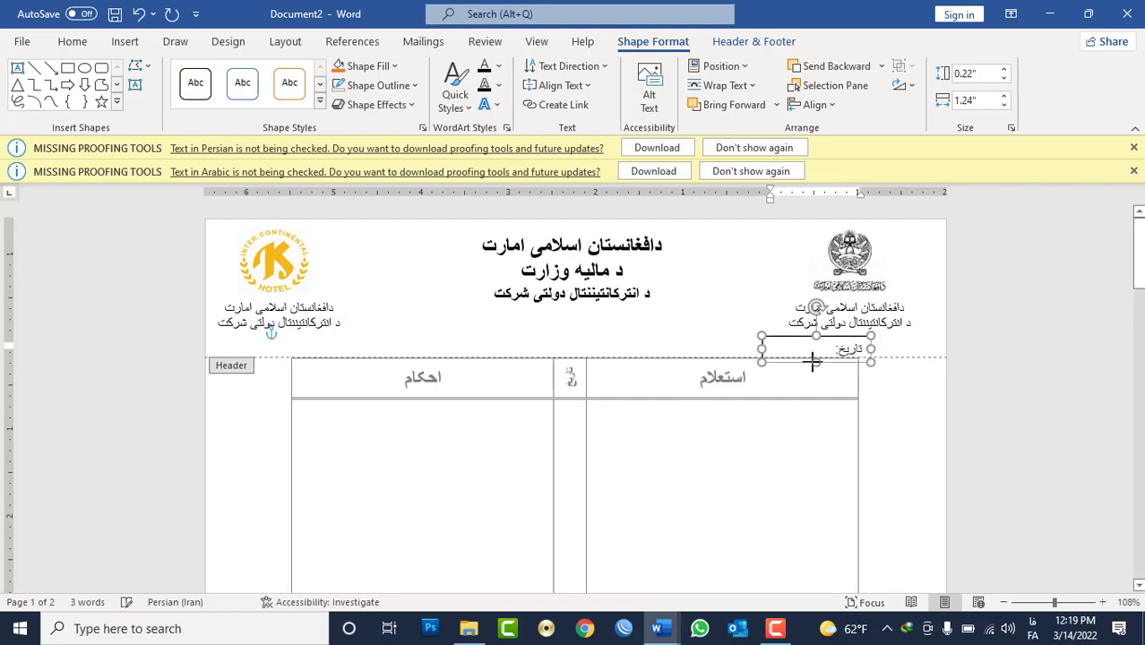
Give the date text box no outline and no fill, and nudge it right
left_click(418, 83)
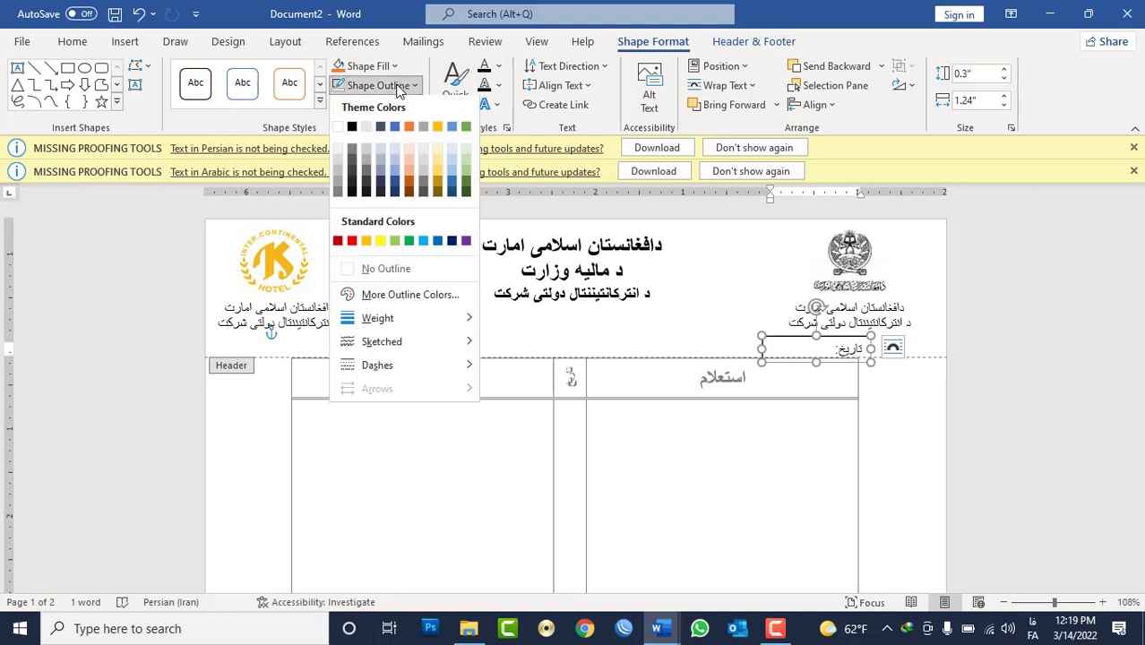
left_click(383, 266)
left_click(368, 66)
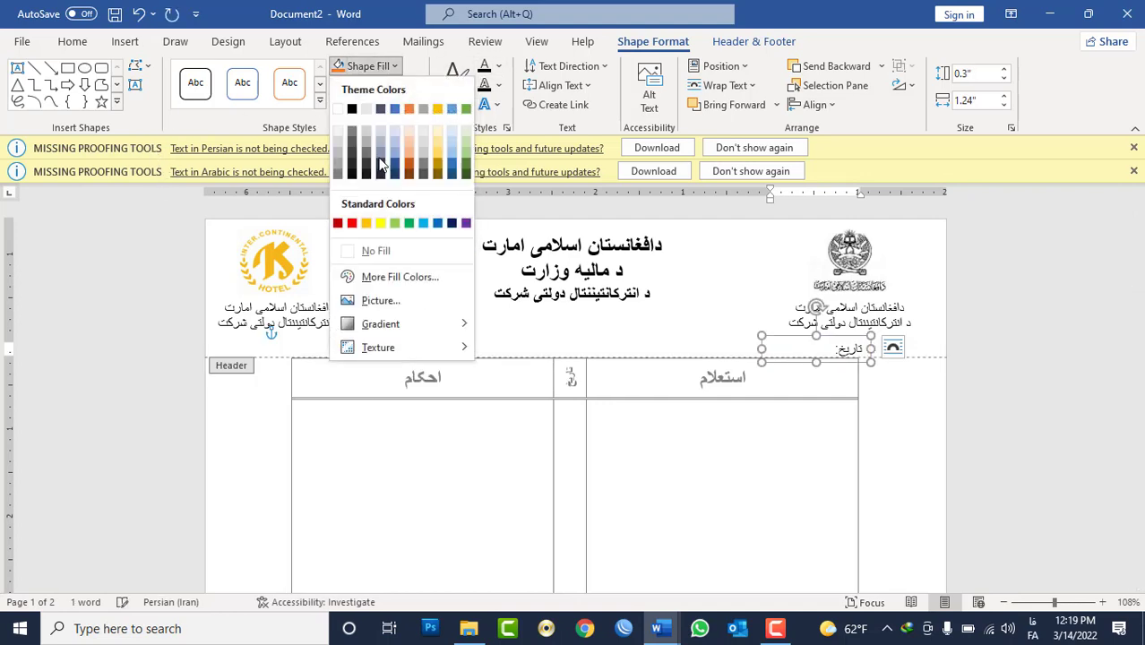
left_click(357, 251)
mouse_move(849, 342)
left_mouse_down()
mouse_move(892, 334)
mouse_move(848, 333)
left_mouse_up()
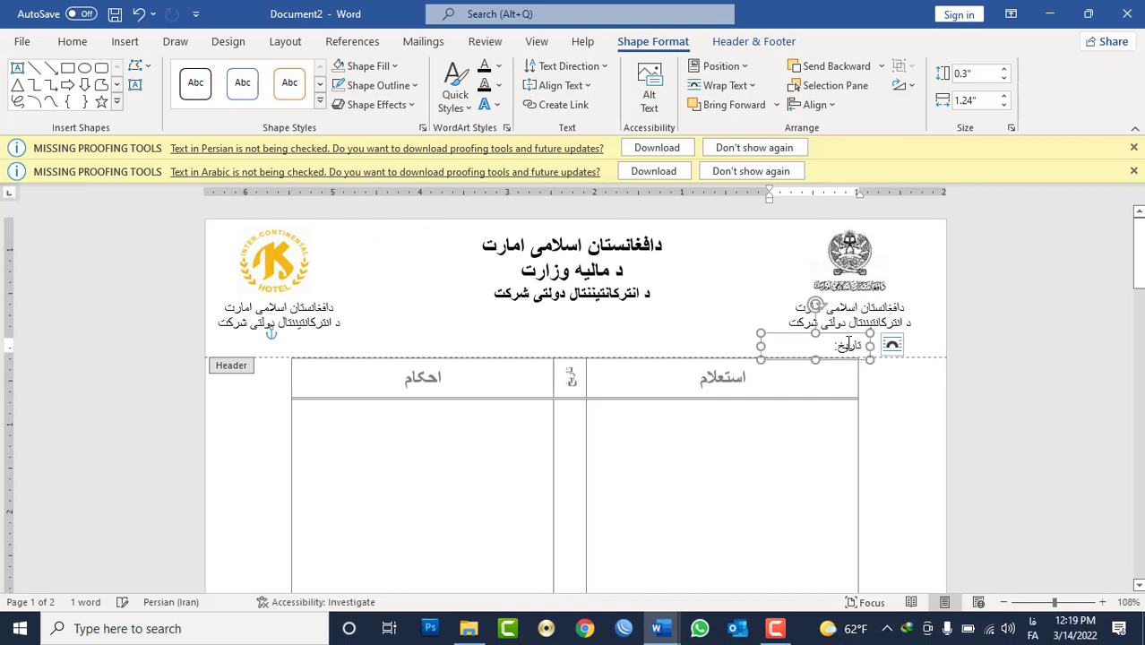
Bold the تاریخ label, add the '/ /' slashes, and widen the box to fit
double_click(847, 346)
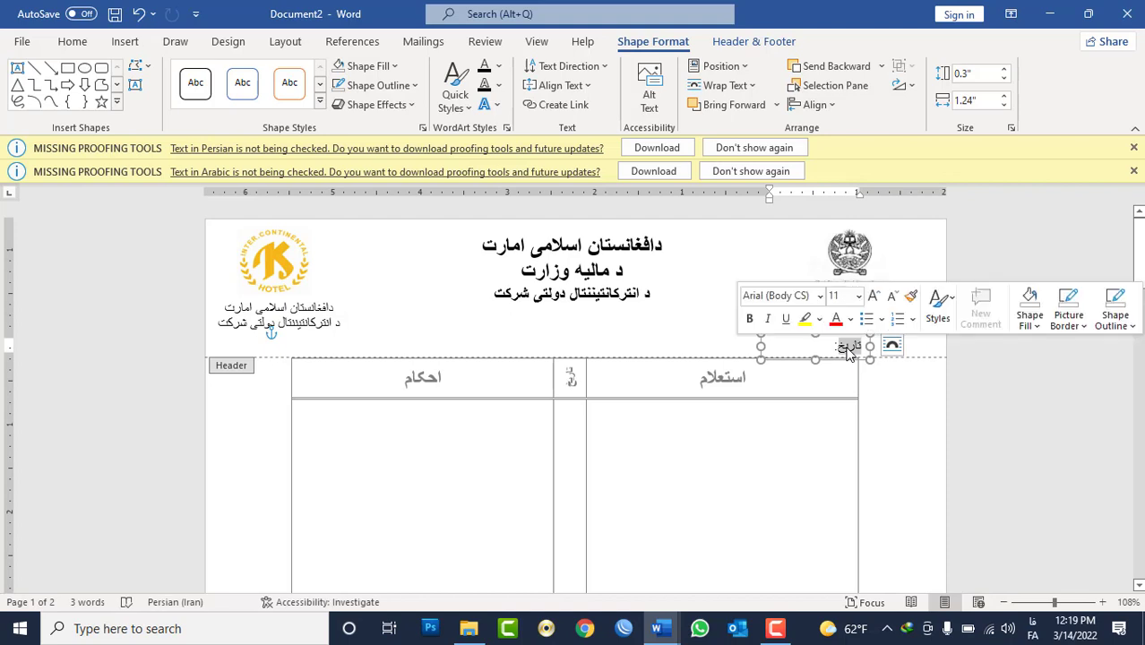
key("ctrl+b")
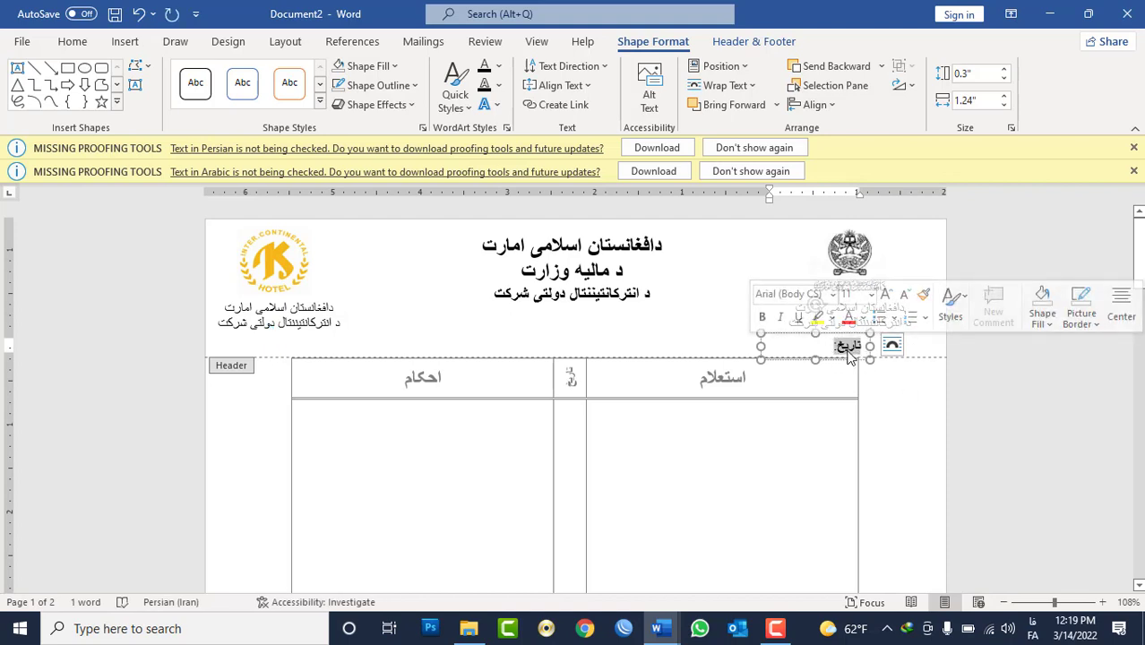
left_click(827, 347)
type(":")
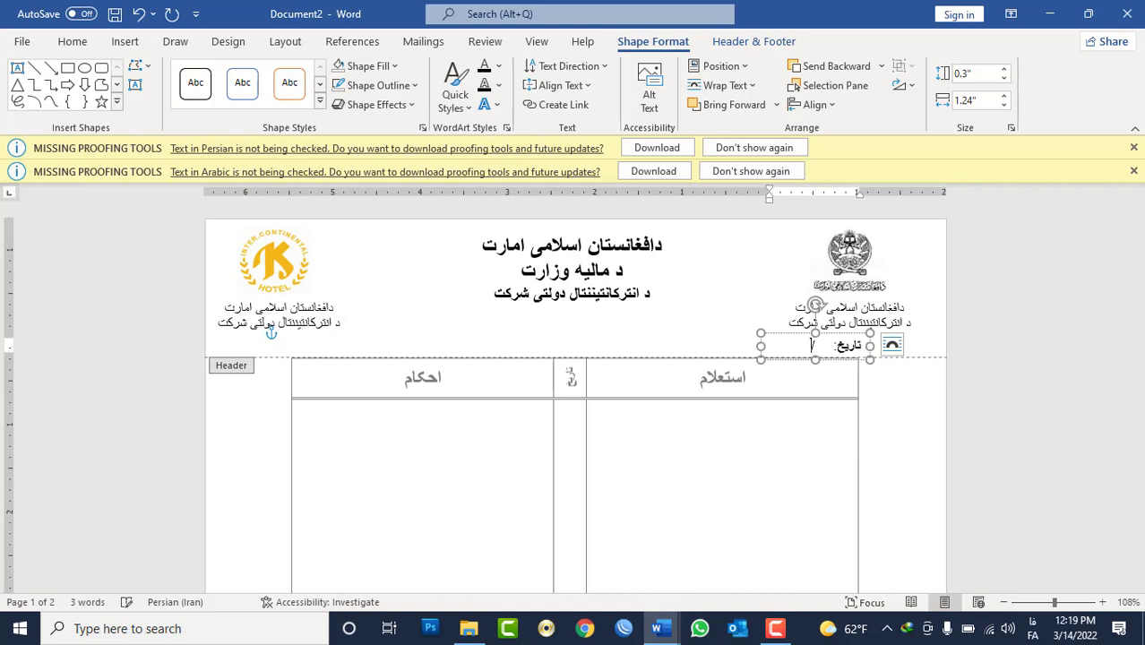
type("/")
key("BackSpace")
left_click_drag(760, 345, 745, 346)
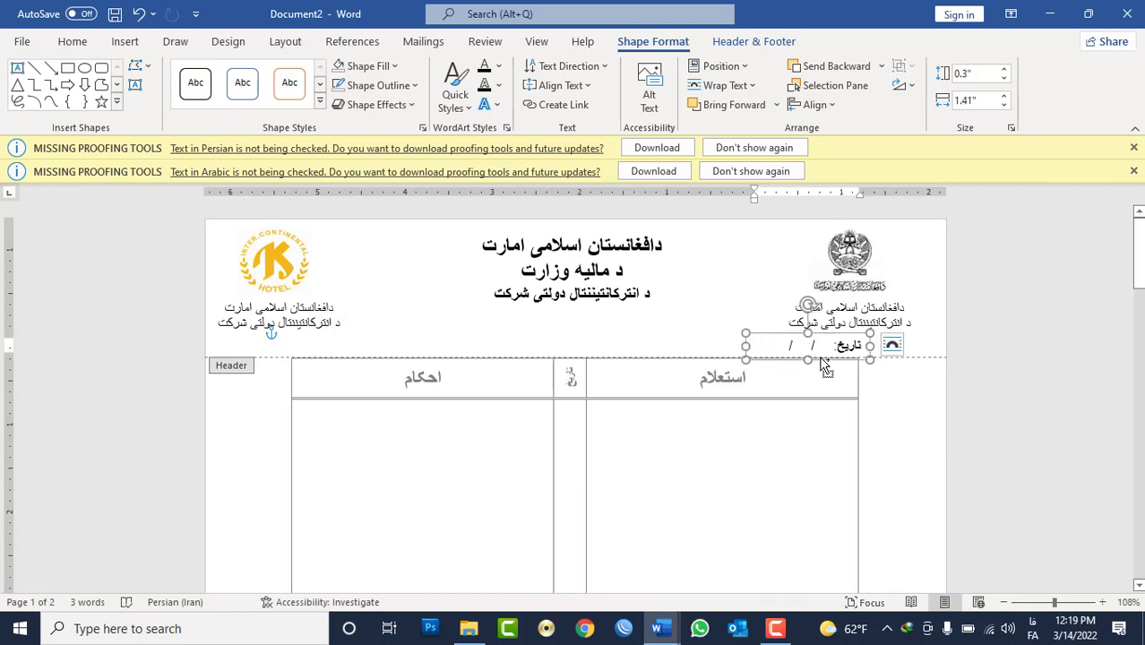
Copy the box to the header's left side, retype it as 'شماره:', and close the header
left_click_drag(822, 361, 315, 358)
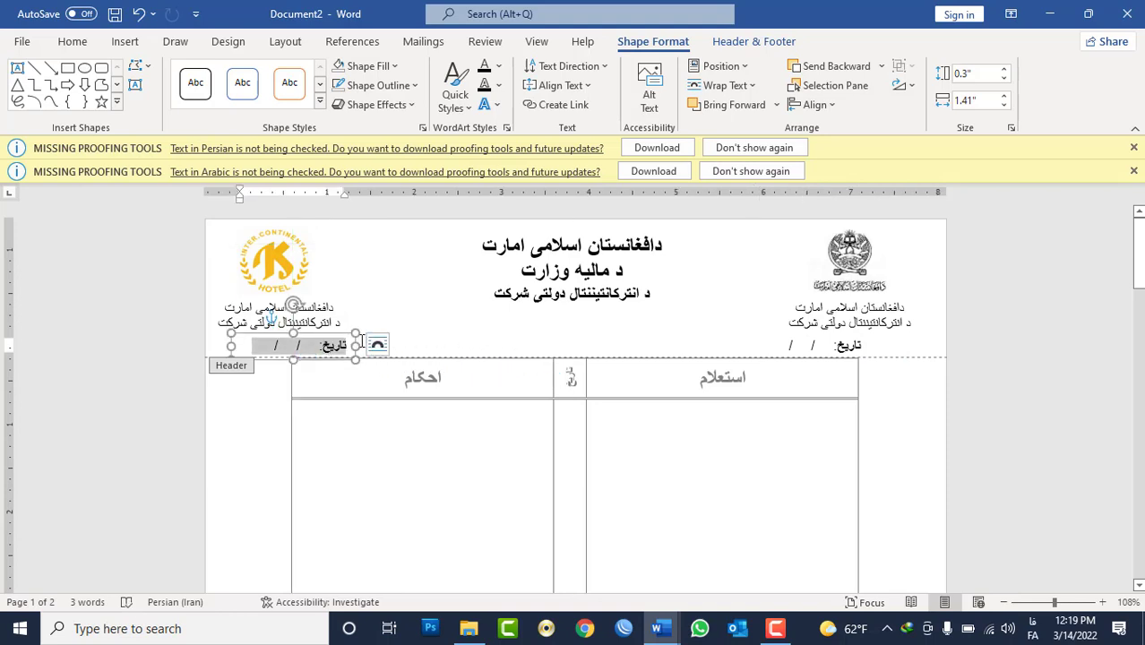
type("شمیره")
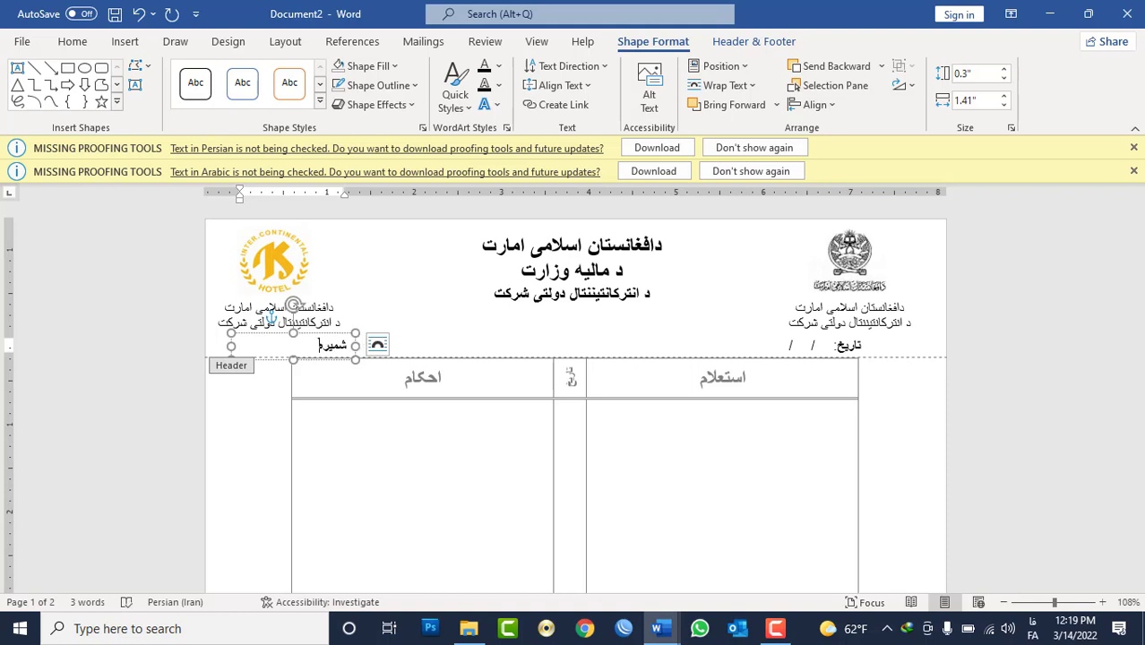
key("BackSpace")
key("BackSpace")
key("BackSpace")
type("اره:")
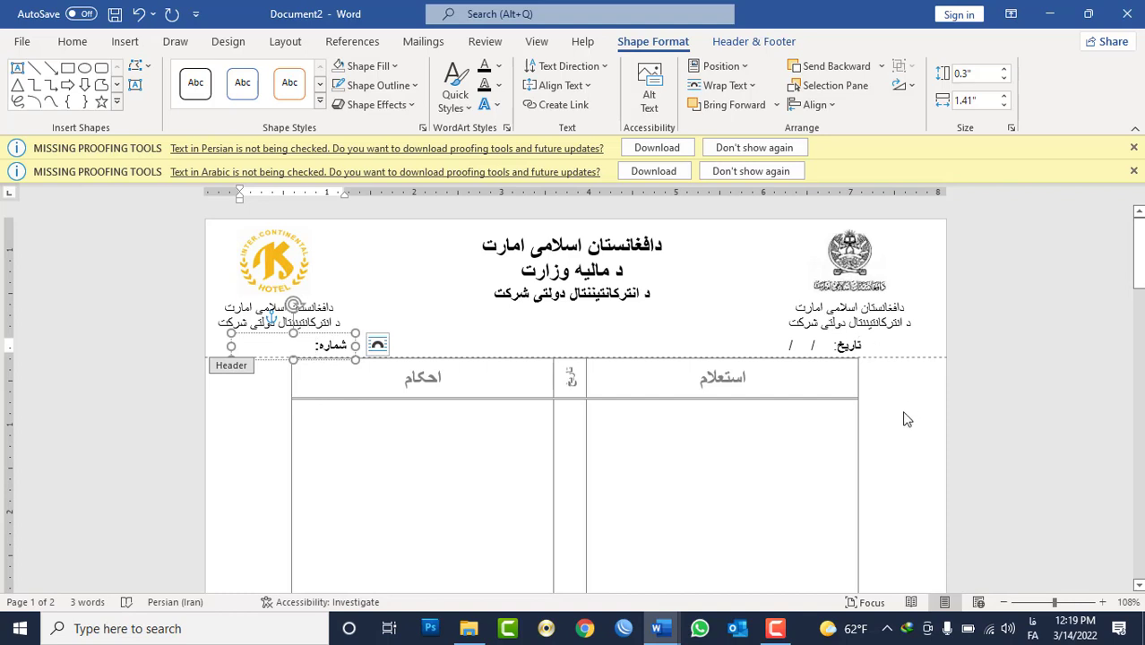
double_click(788, 461)
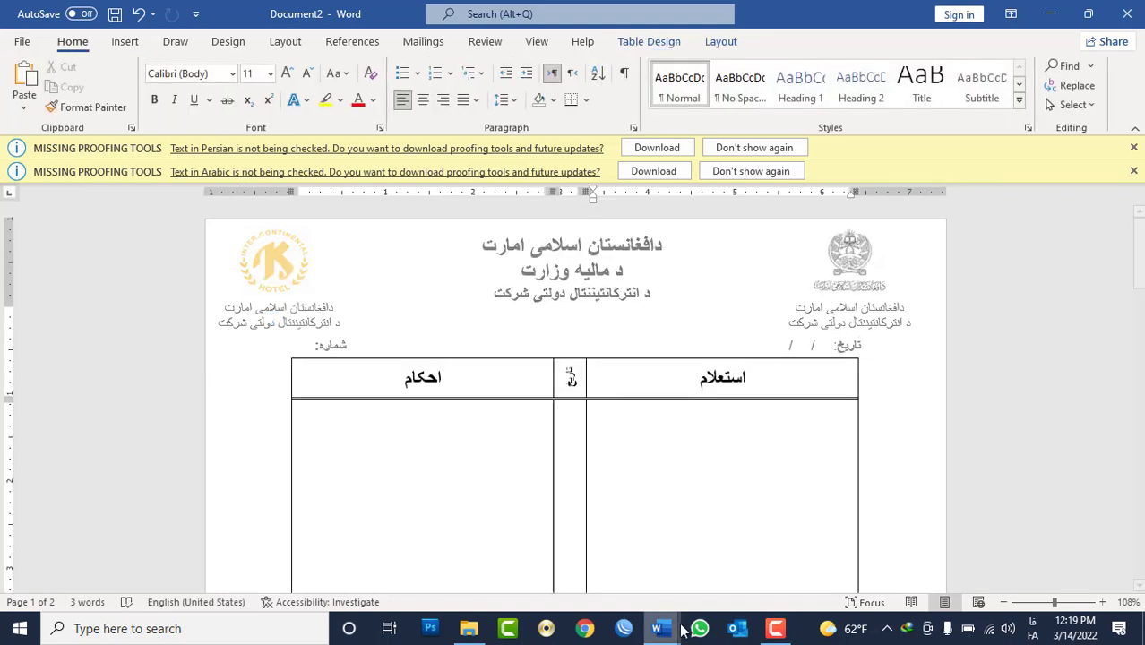
Close Document2 without saving and open the مکتوب letter from the Data folder
left_click(1127, 14)
left_click(576, 346)
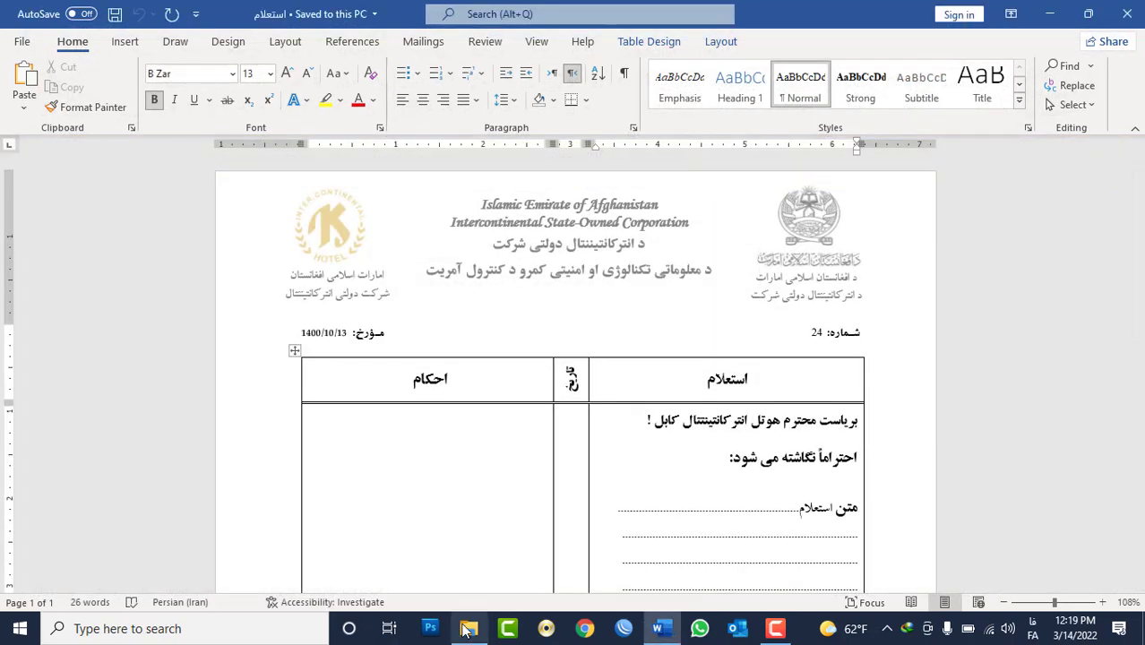
left_click(1124, 11)
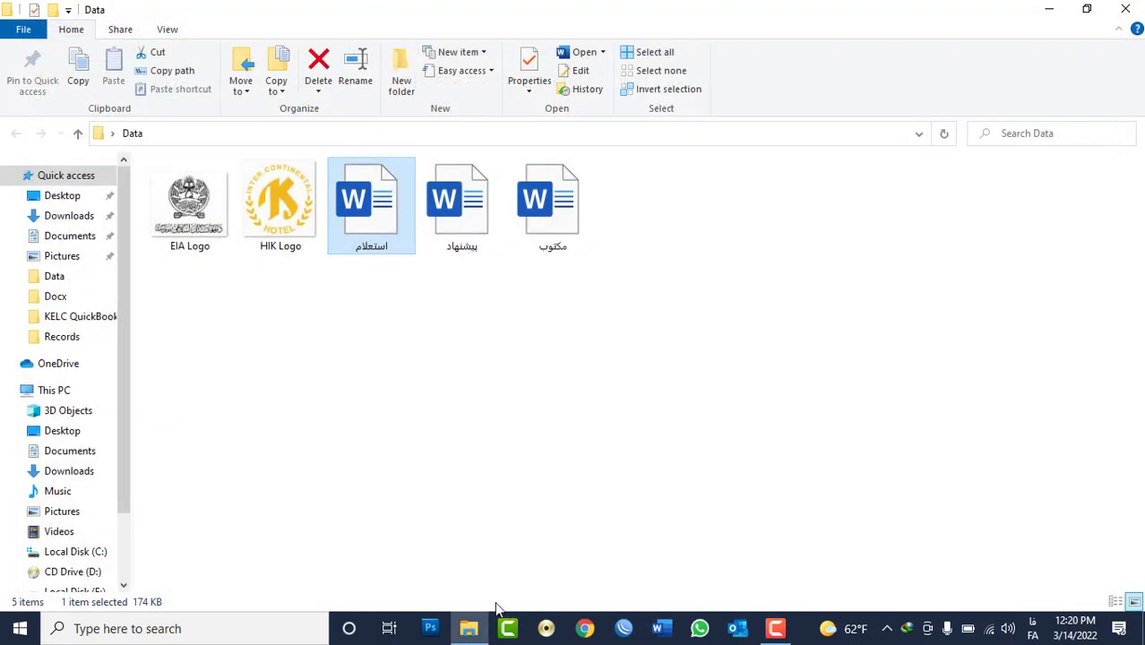
double_click(564, 190)
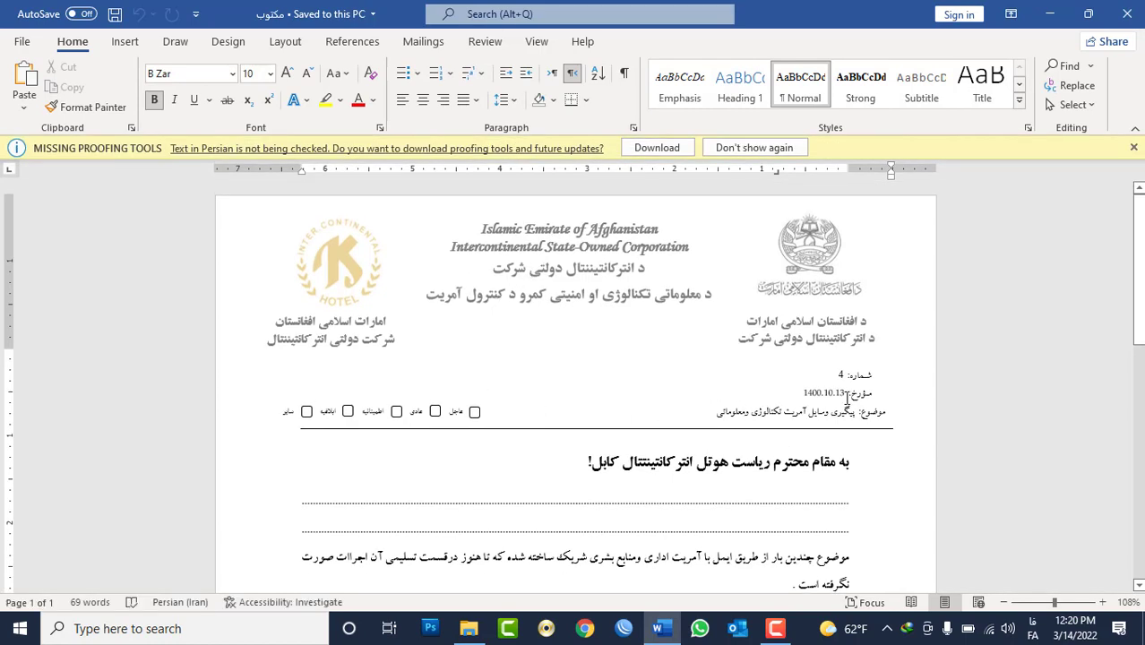
Select the number, date and subject header lines and a checkbox square
left_click(860, 375)
triple_click(857, 375)
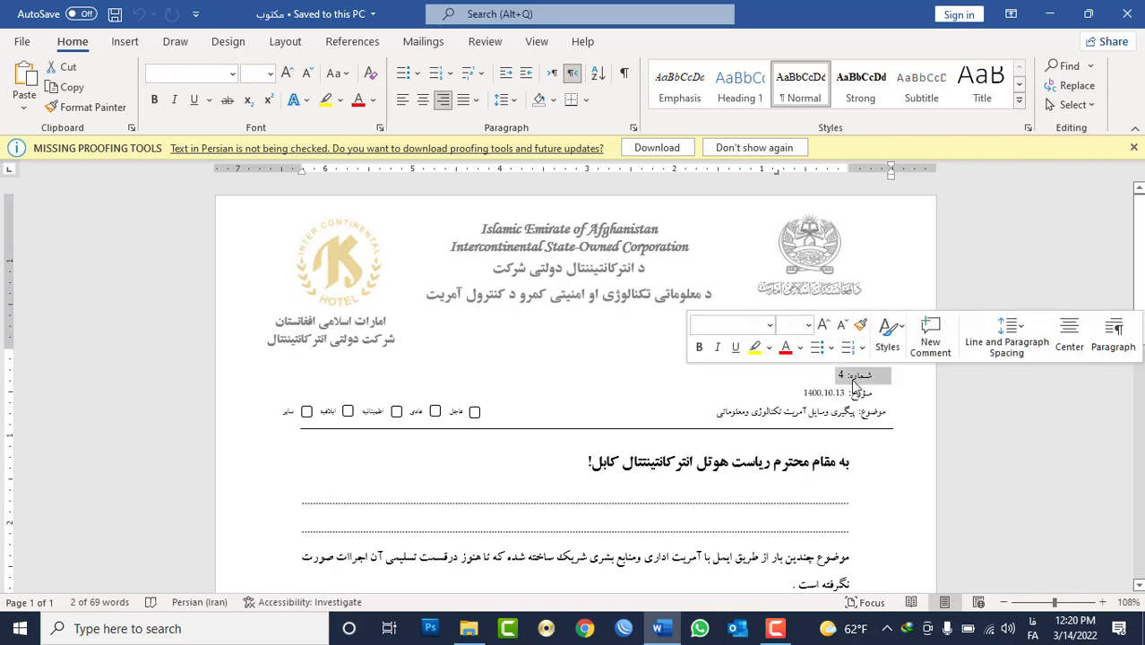
triple_click(855, 392)
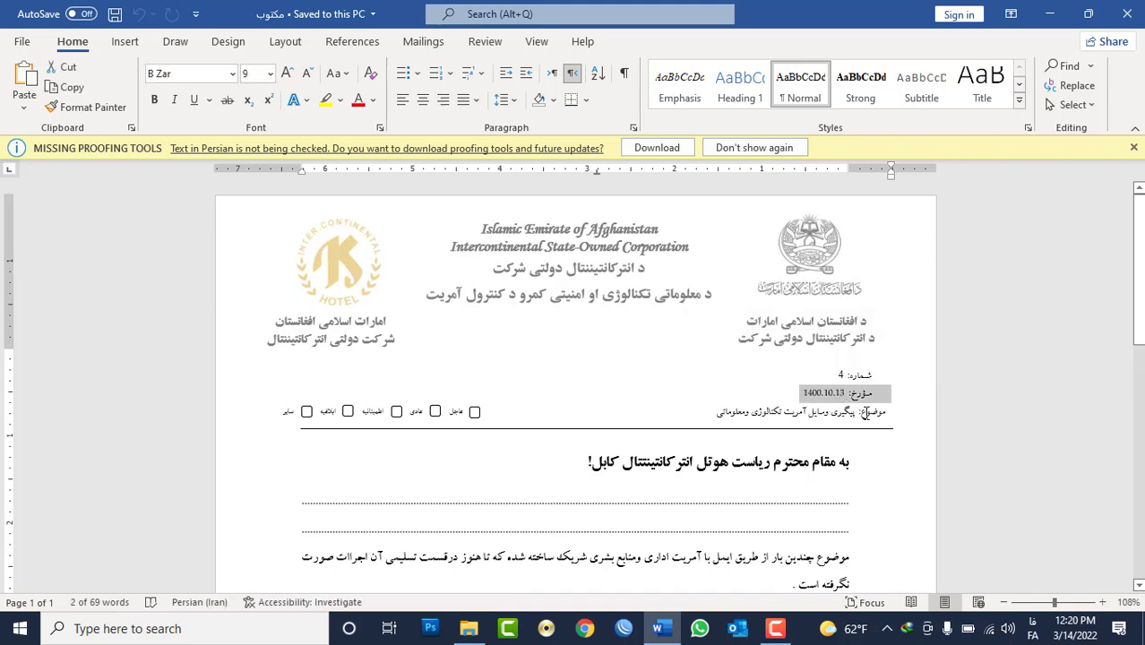
triple_click(865, 412)
triple_click(865, 412)
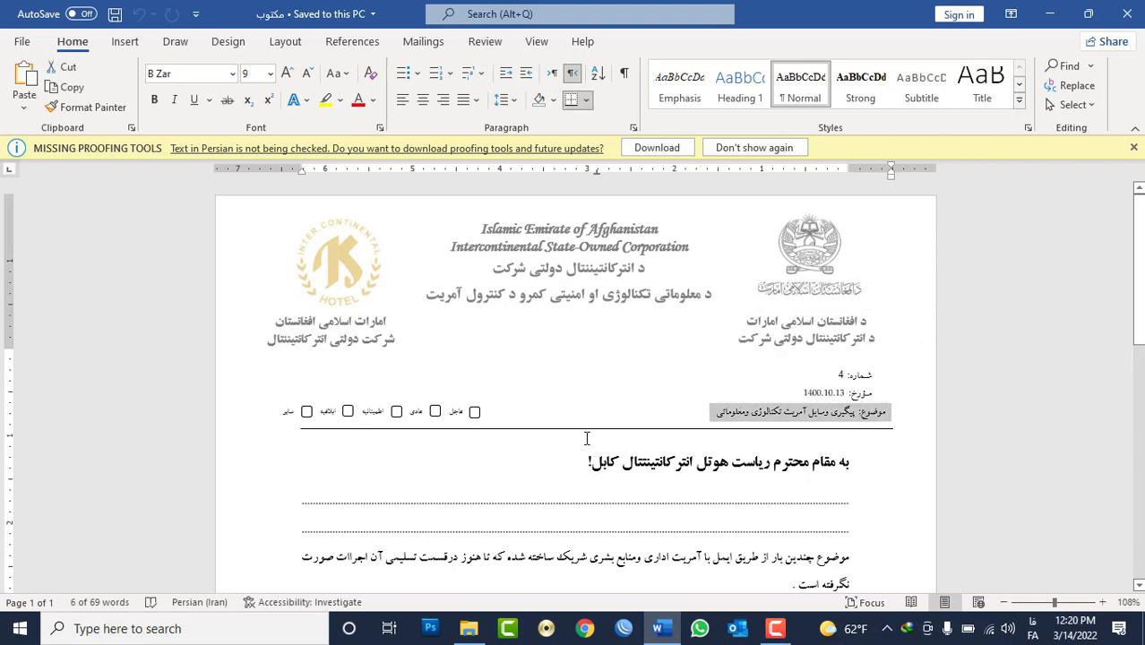
left_click(474, 412)
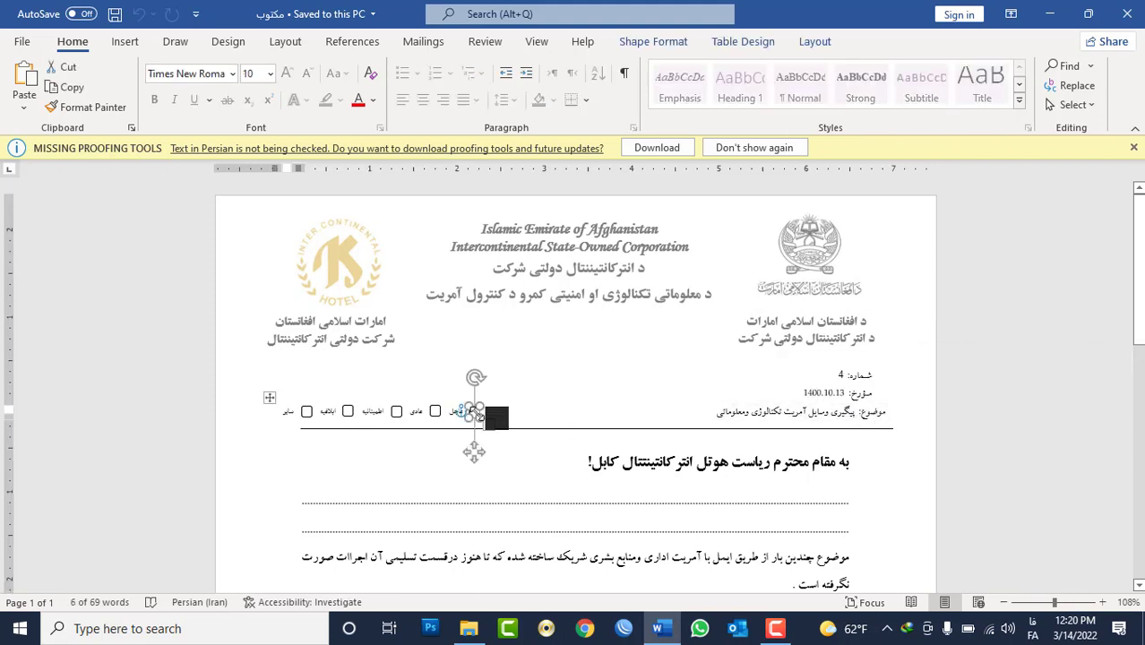
left_click(473, 468)
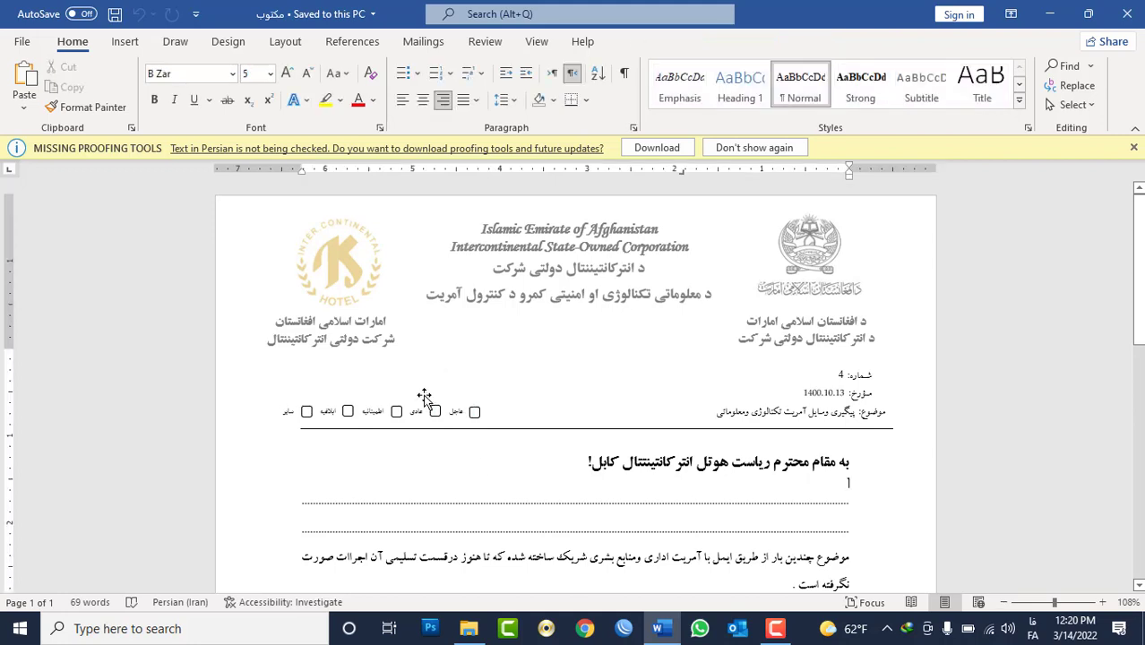
left_click(125, 41)
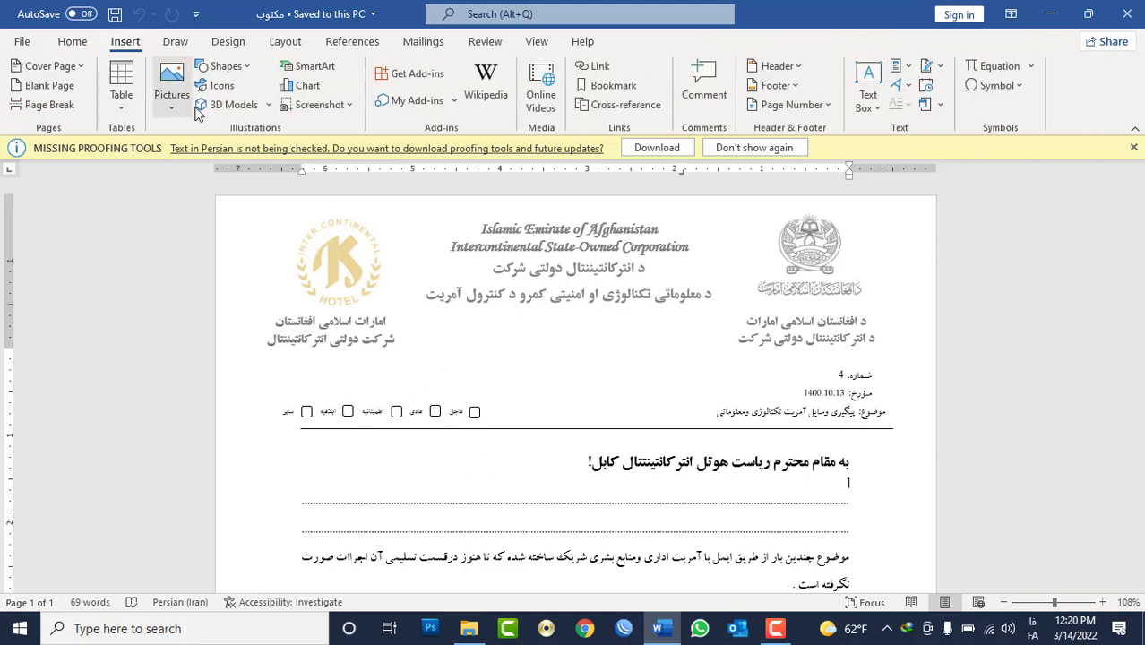
Draw a small square in the checkbox row with a black outline and no fill
left_click(224, 66)
left_click(286, 110)
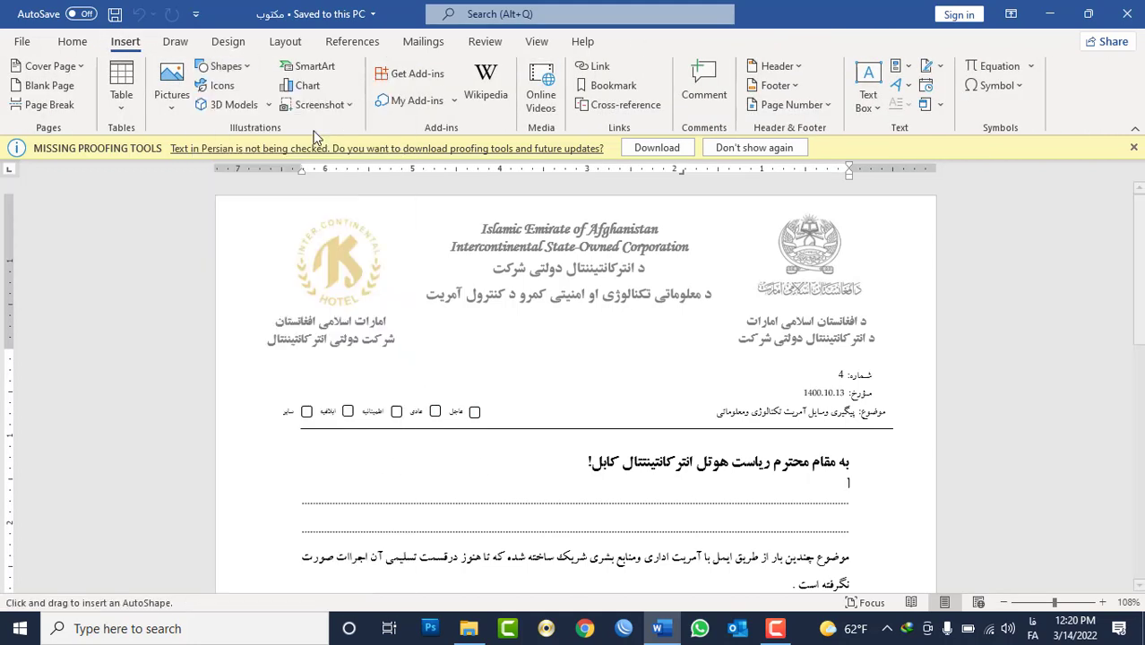
left_click_drag(533, 406, 544, 416)
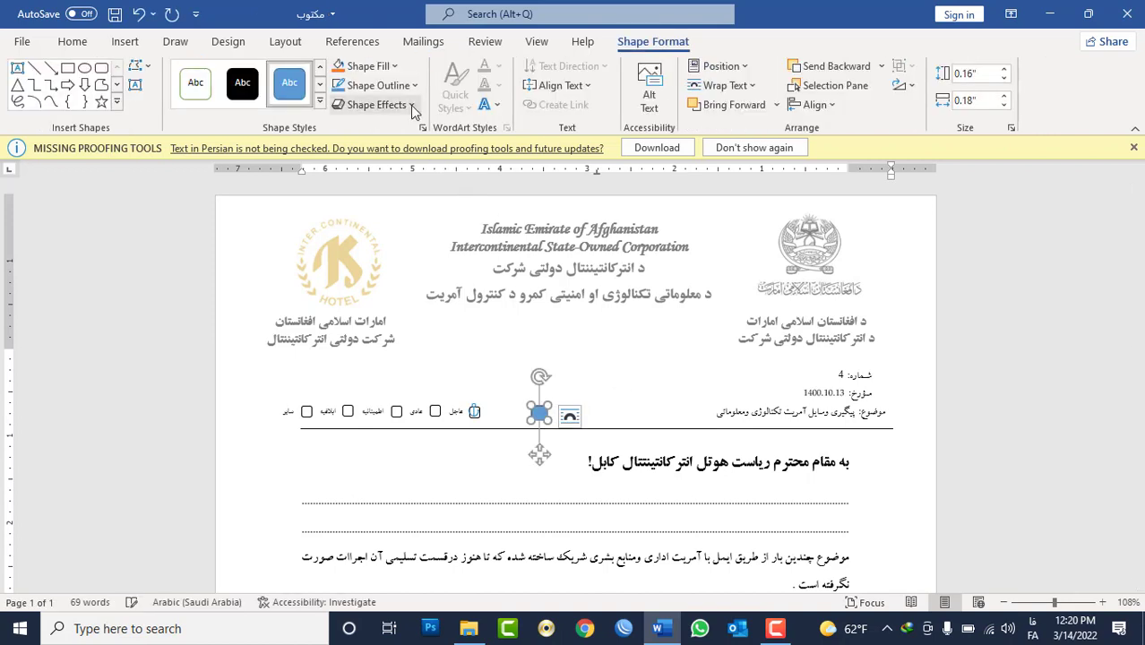
left_click(396, 86)
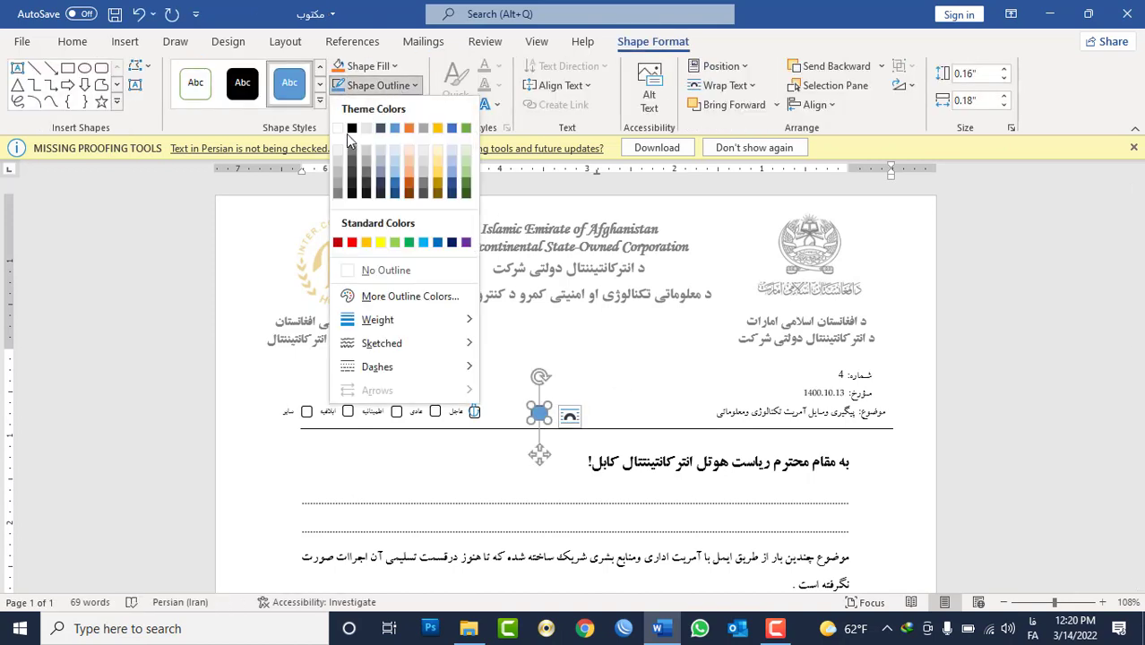
left_click(363, 85)
left_click(368, 66)
left_click(375, 251)
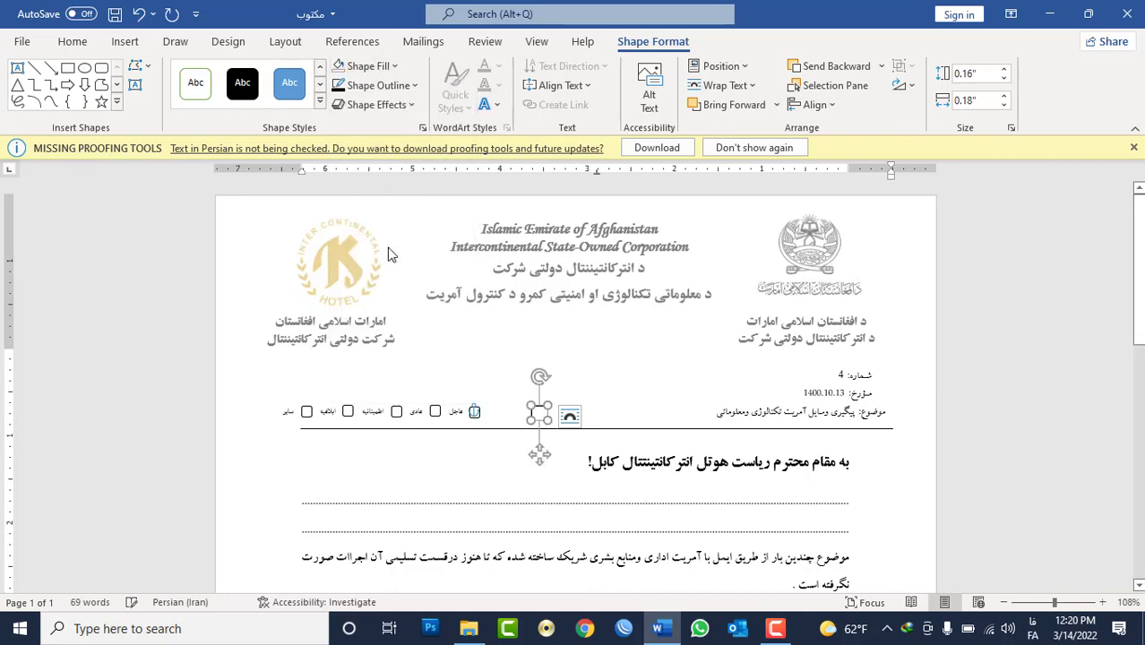
Place two copies of the square further right in the checkbox row
left_click(705, 407)
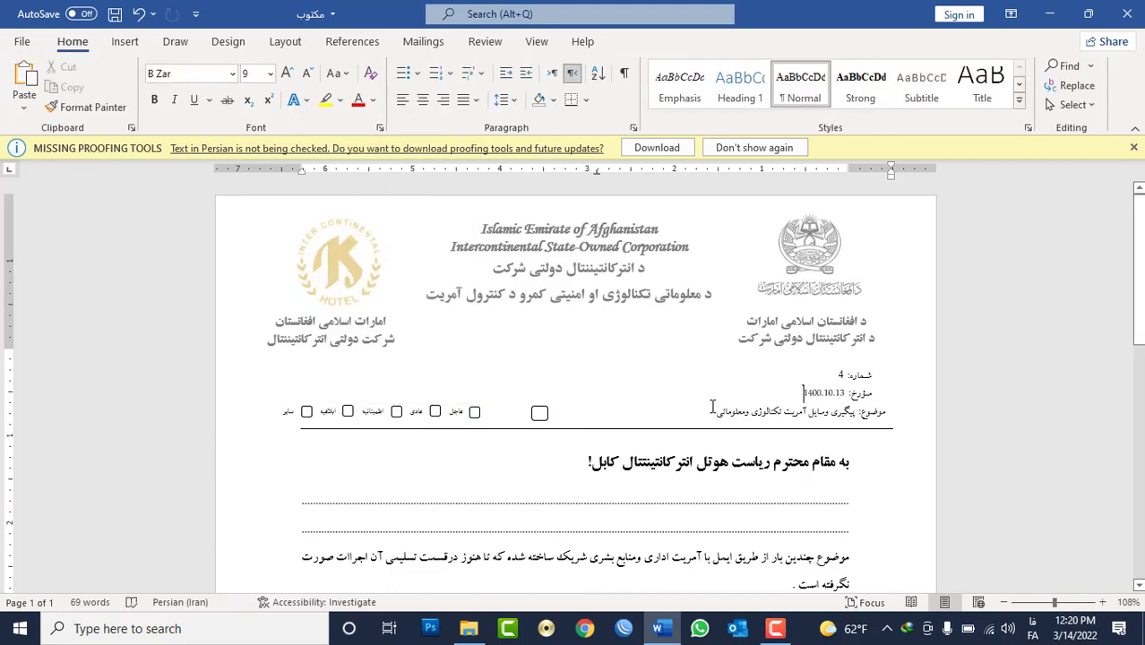
left_click(538, 413)
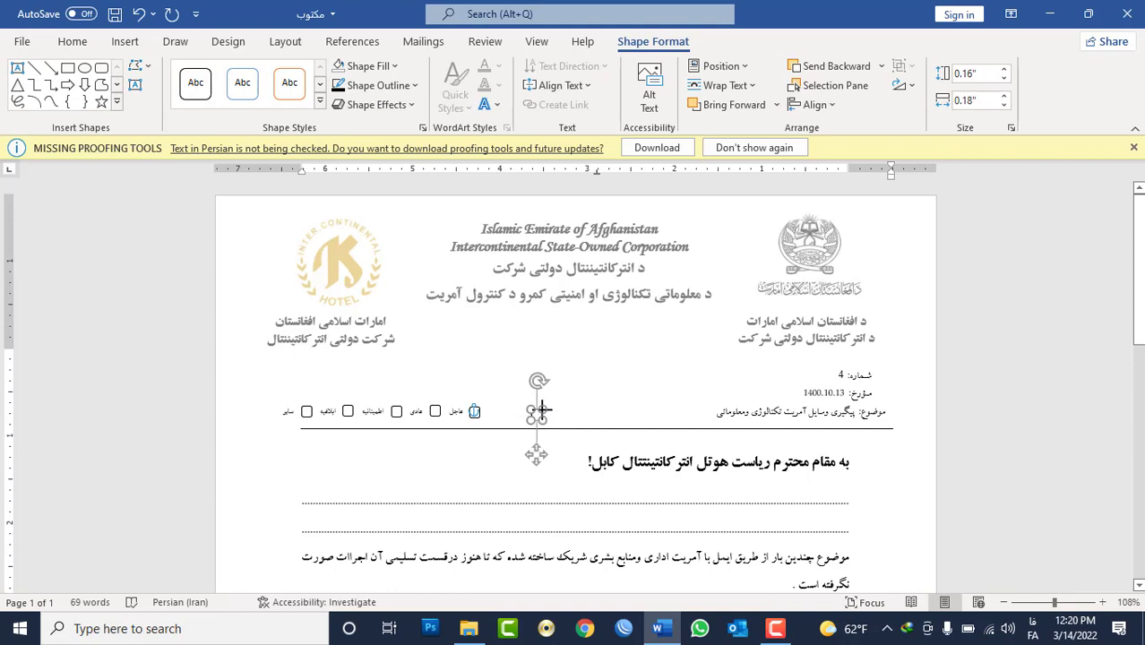
left_click(537, 413)
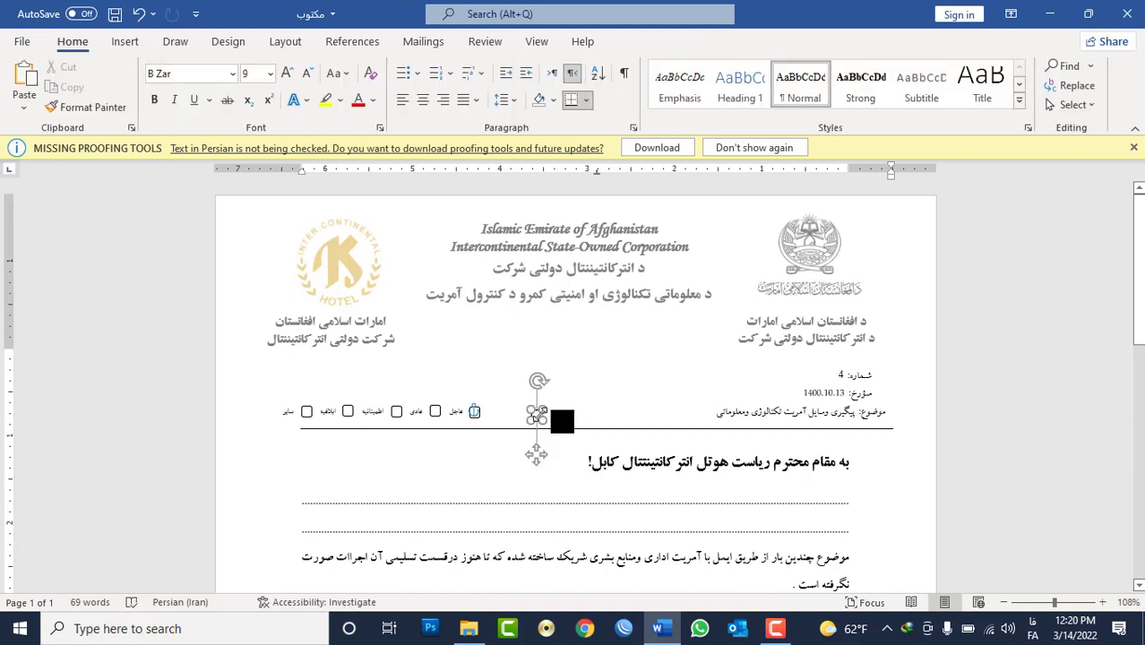
left_click(537, 416)
left_click_drag(541, 422, 578, 426)
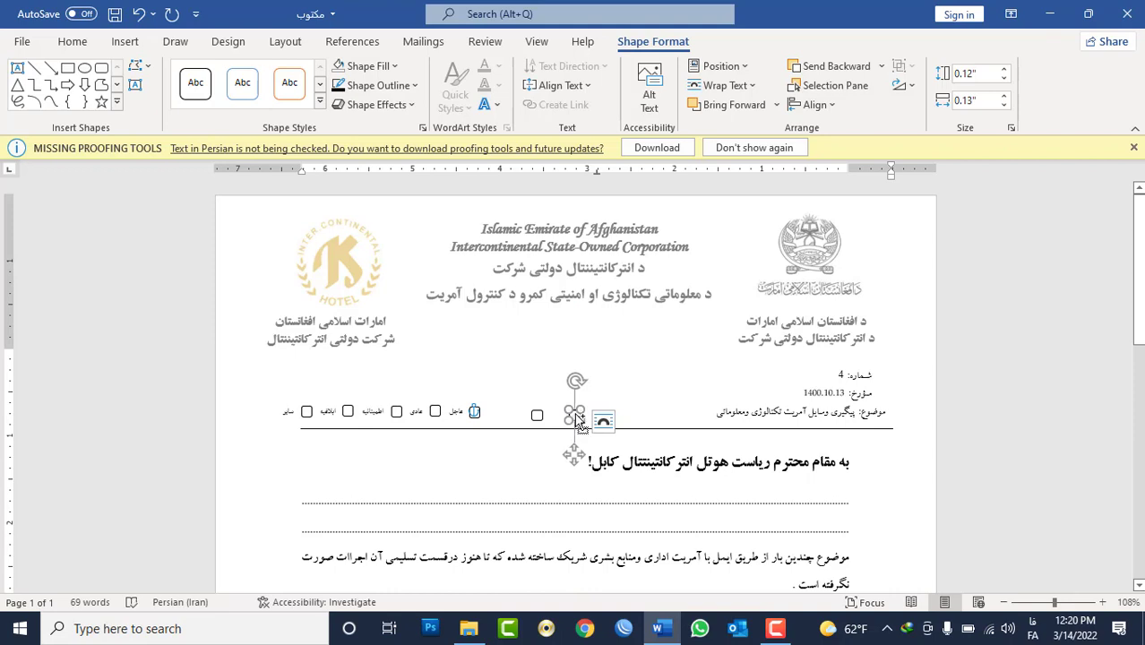
left_click_drag(578, 427, 608, 417)
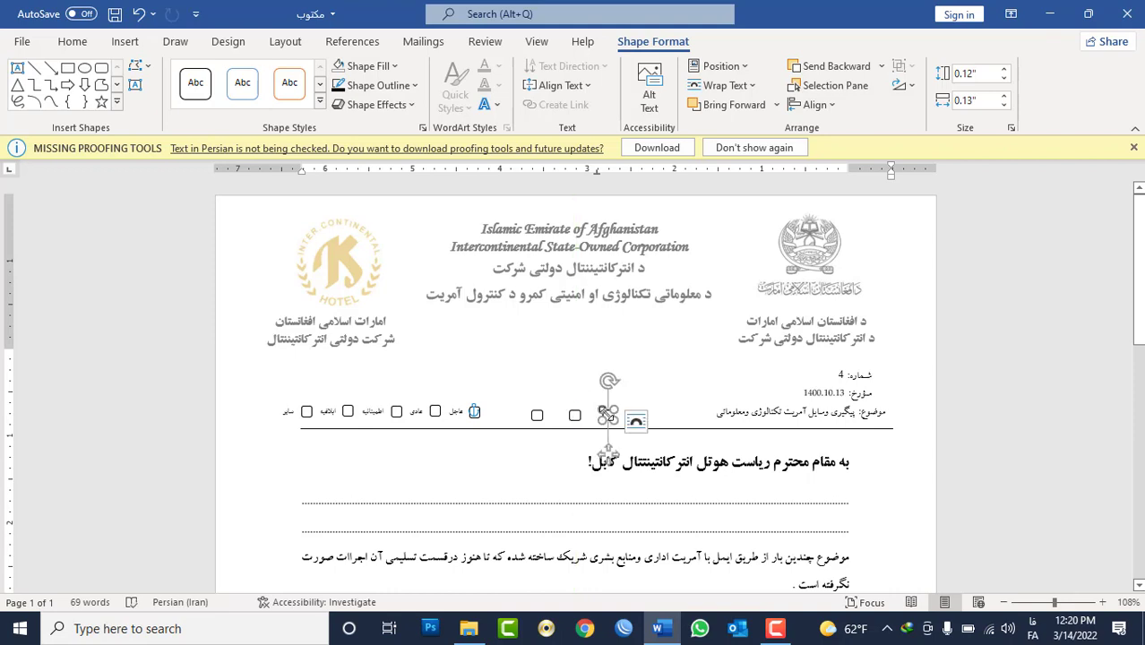
left_click(637, 414)
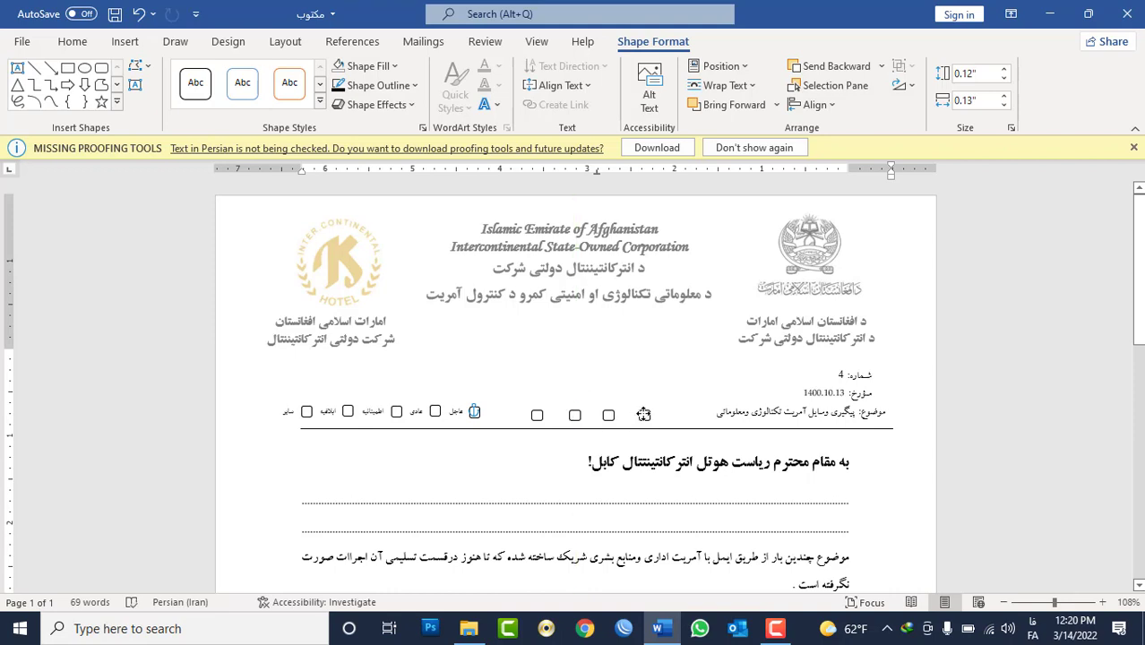
left_click(577, 426)
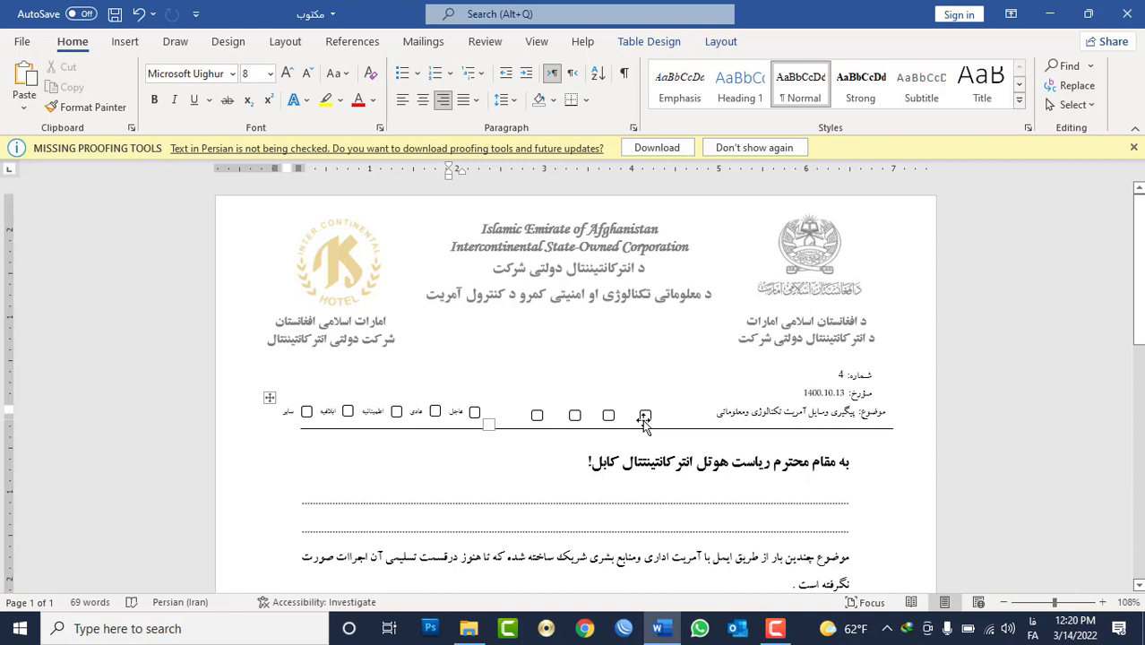
Add blank lines below the subject line, undoing the automatic dash border
left_click(850, 433)
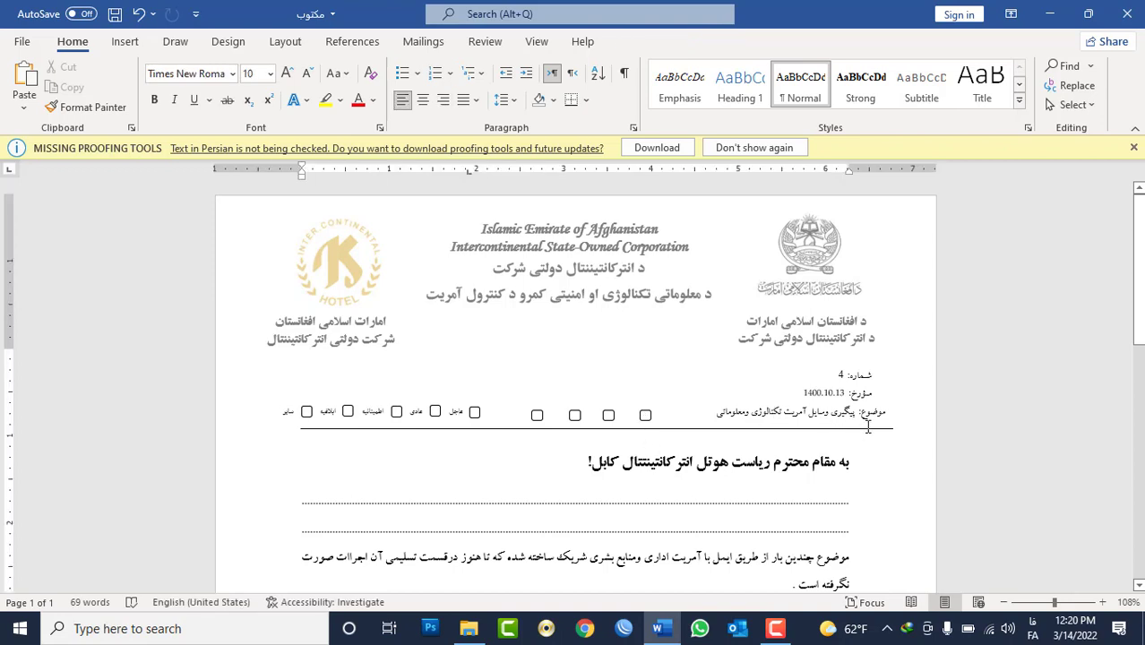
type("------")
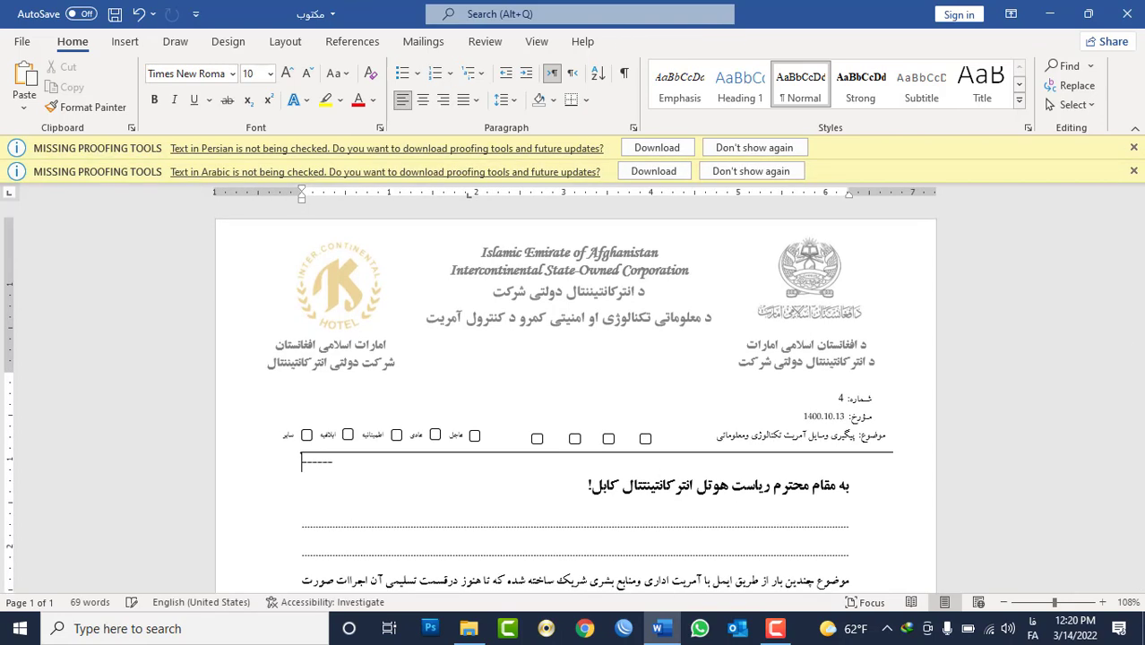
key("Return")
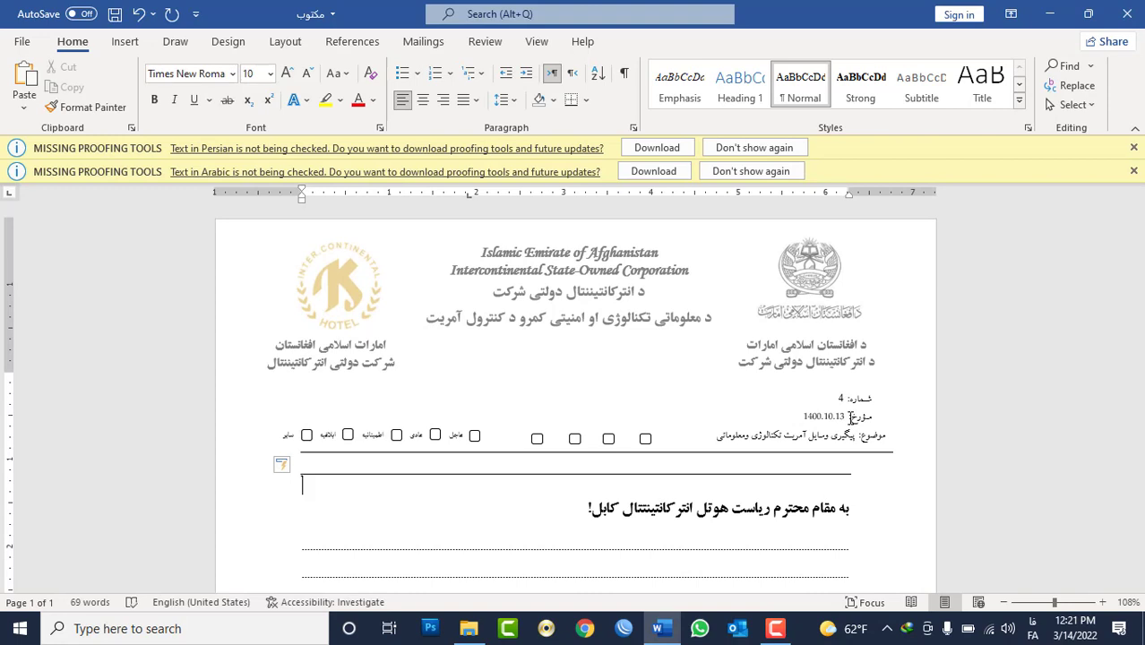
key("ctrl+z")
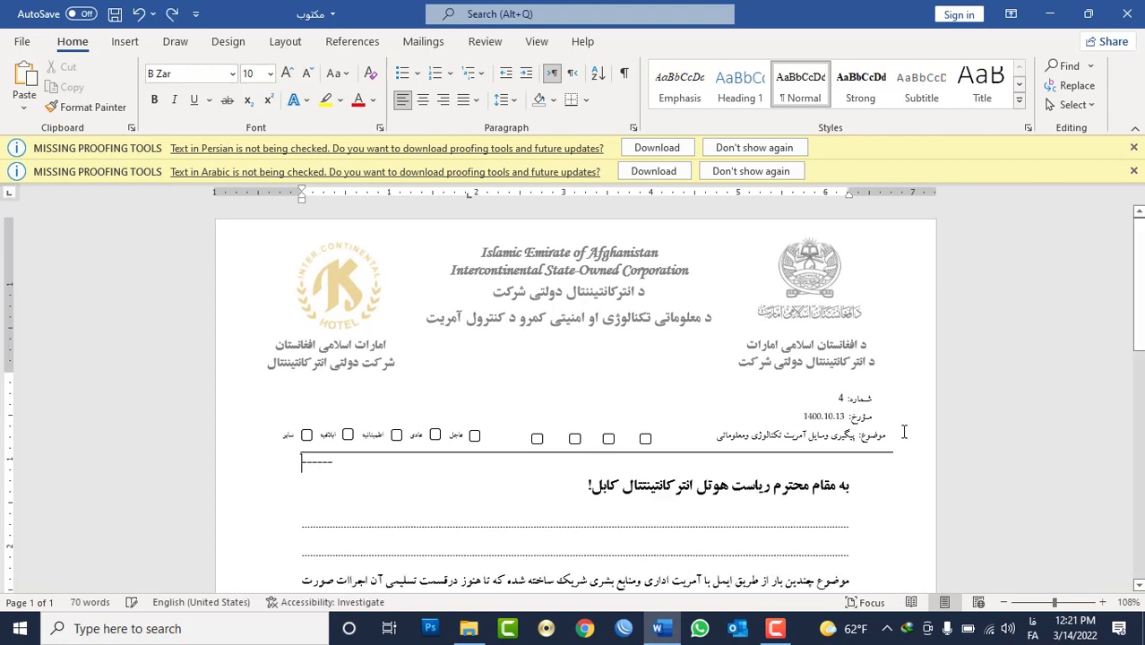
key("ctrl+z")
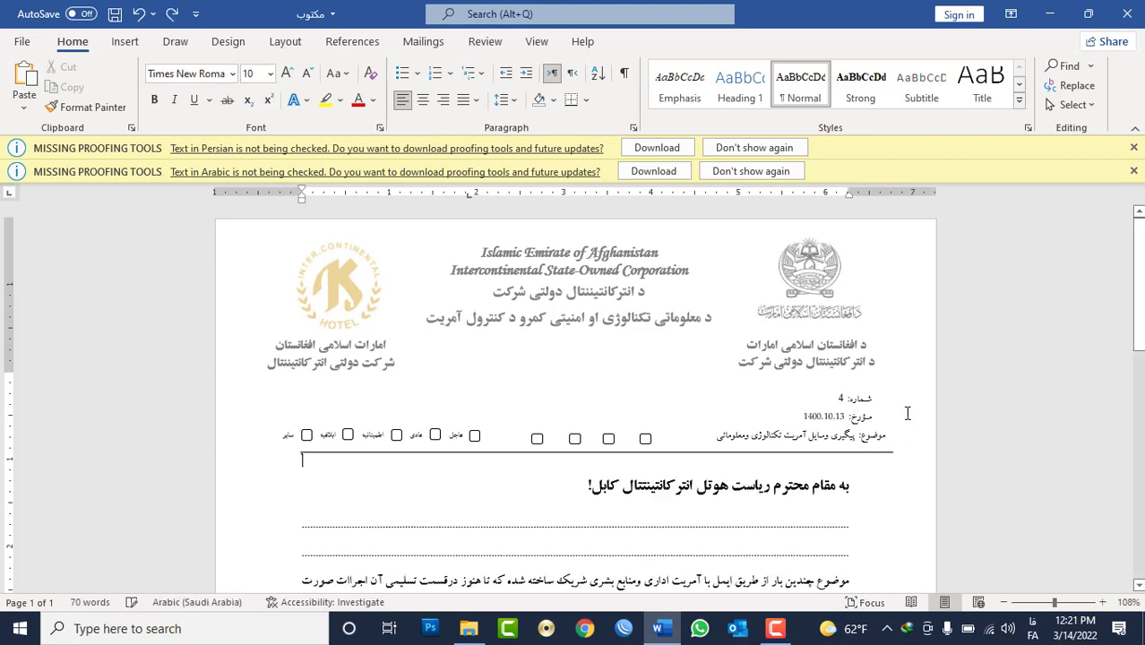
key("Return")
key("Return")
key("Return")
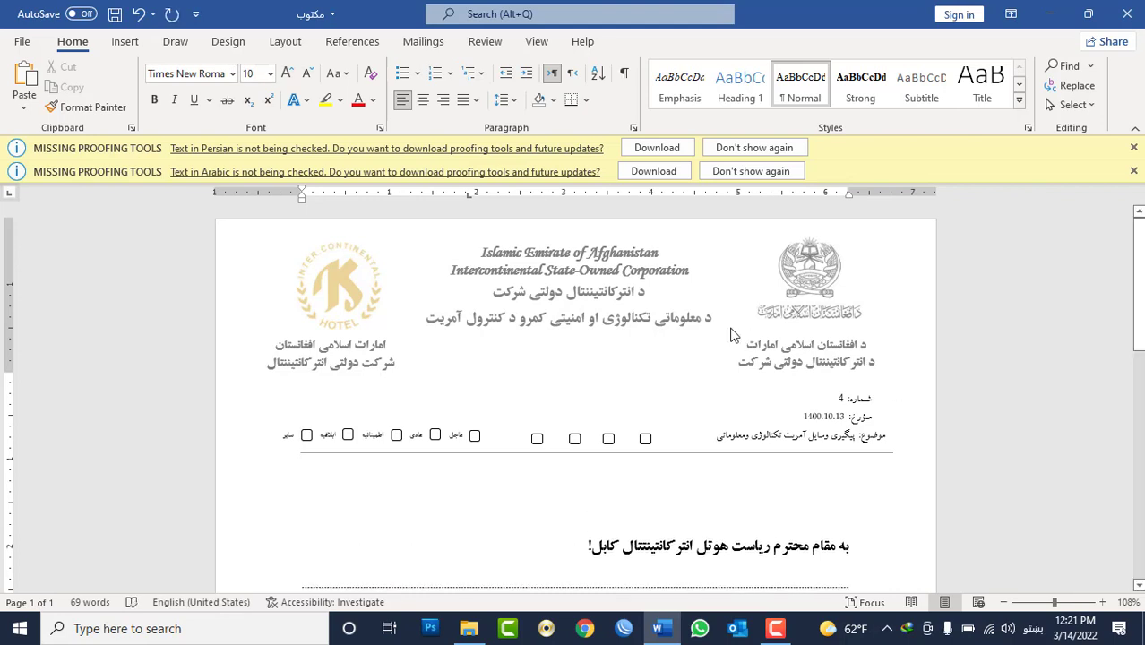
Draw a solid black horizontal line across the page below the checkbox row
key("alt+shift")
left_click(126, 42)
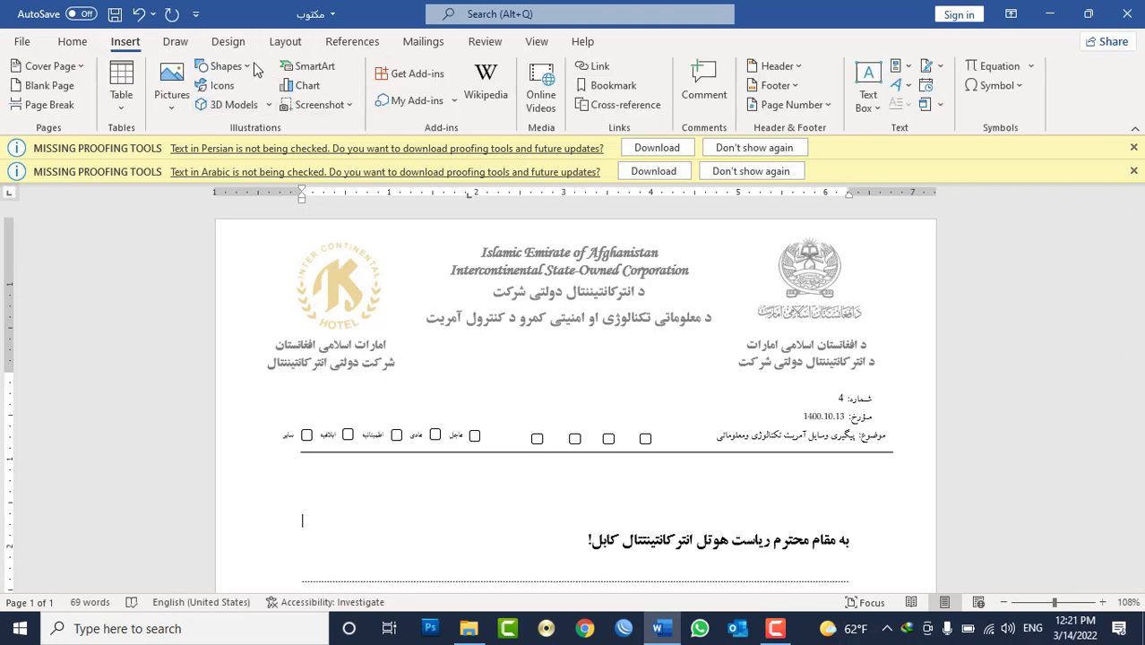
left_click(224, 66)
left_click(208, 178)
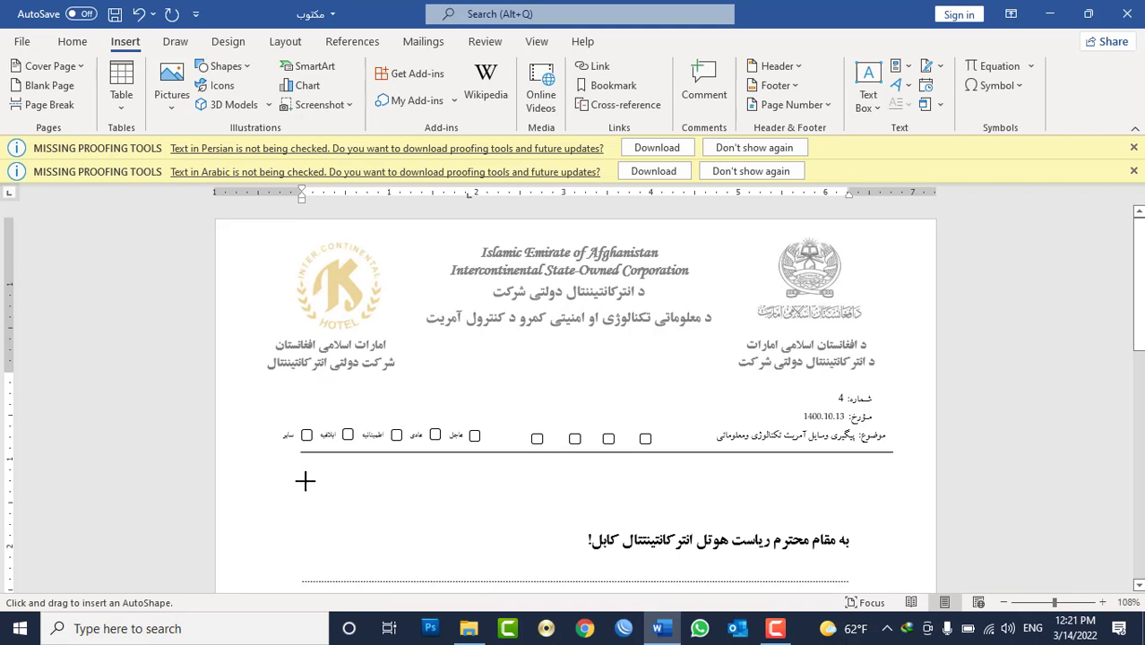
left_click_drag(305, 480, 894, 481)
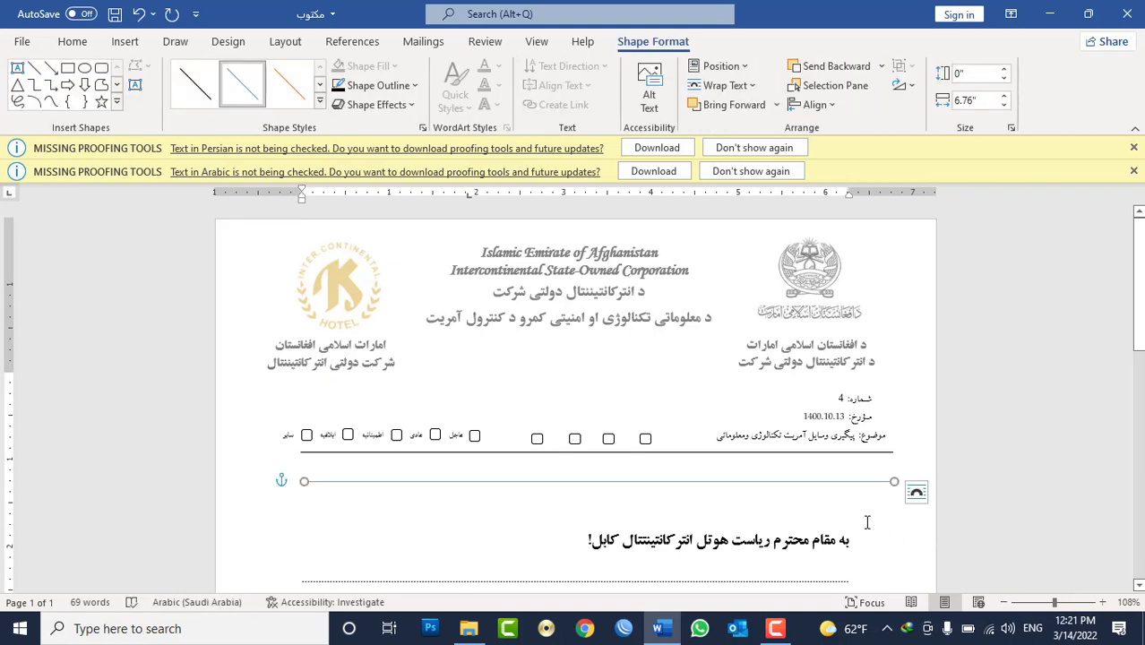
key("Escape")
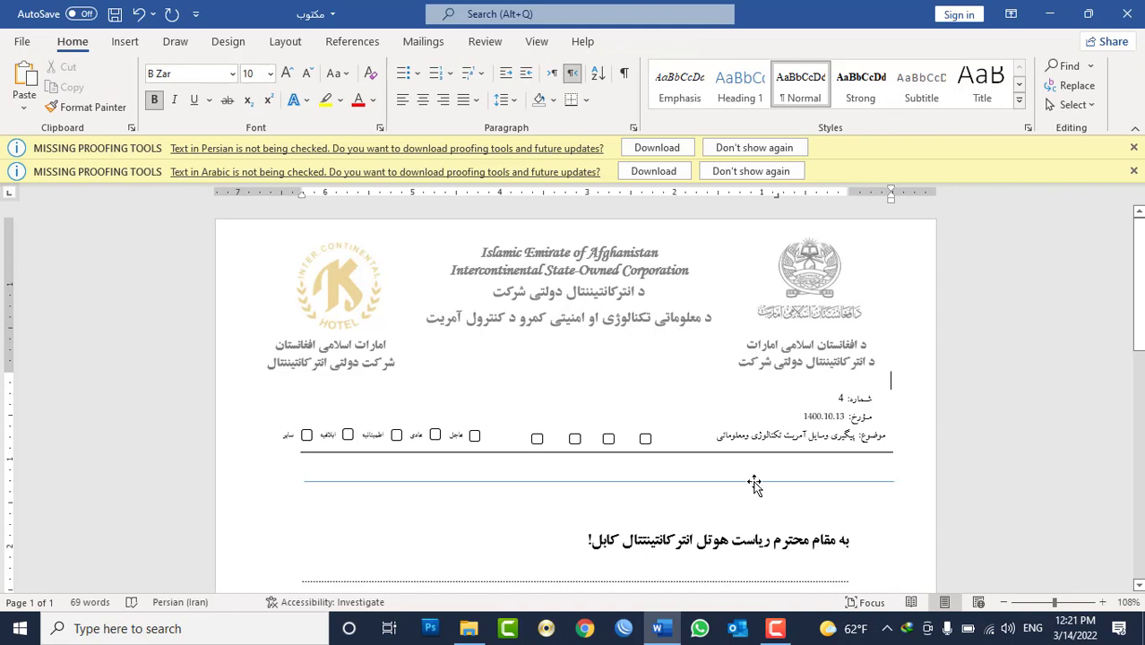
left_click(755, 481)
left_click(204, 97)
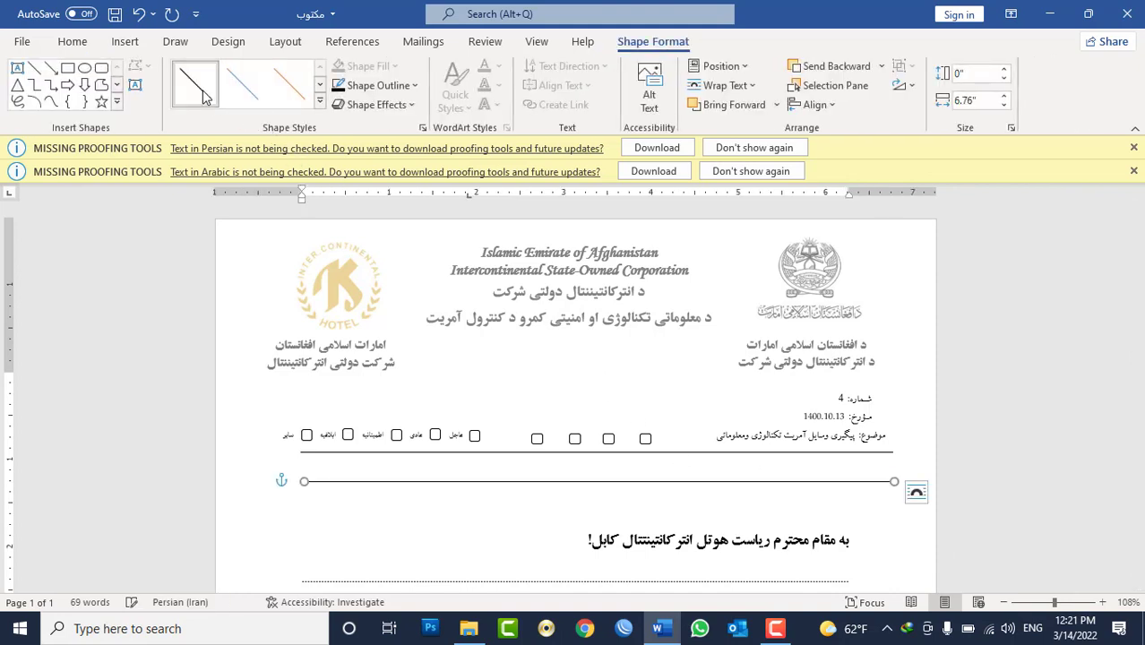
left_click(564, 512)
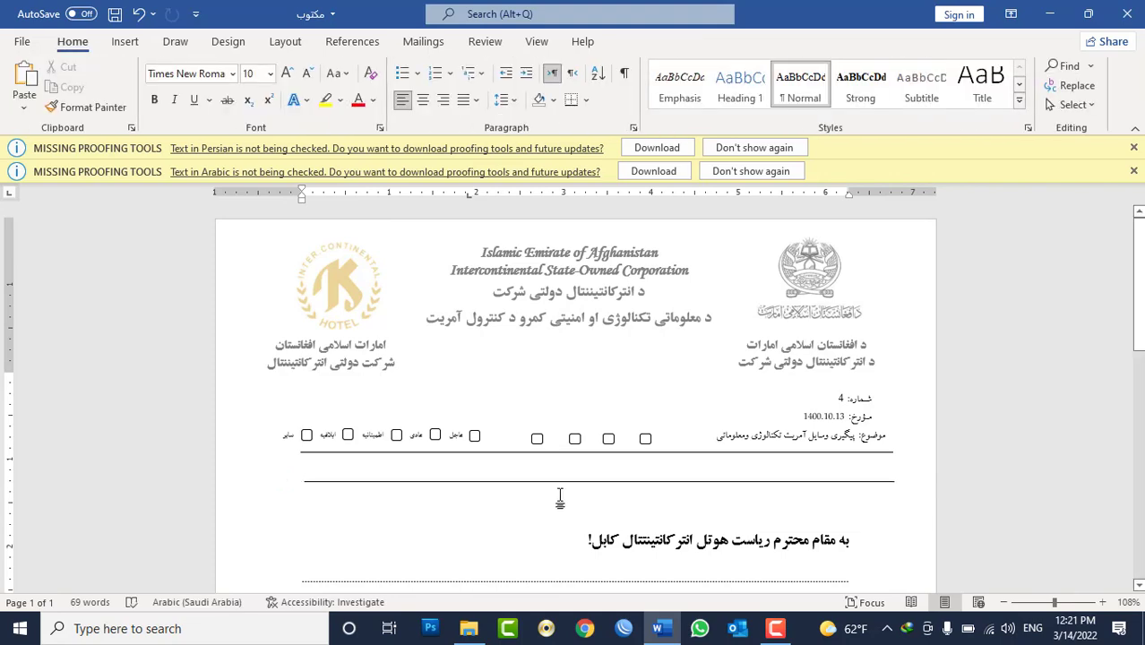
Close the letter without saving, relaunch Word, and start a blank document
scroll(550, 377, "down", 5)
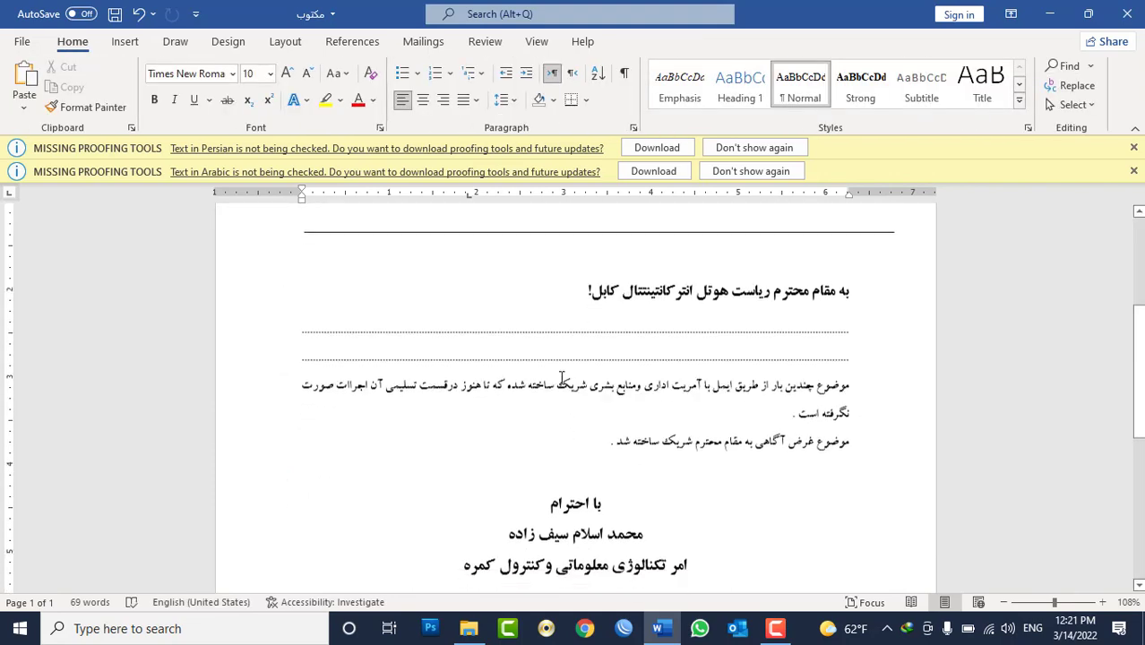
scroll(567, 379, "down", 5)
scroll(573, 384, "down", 5)
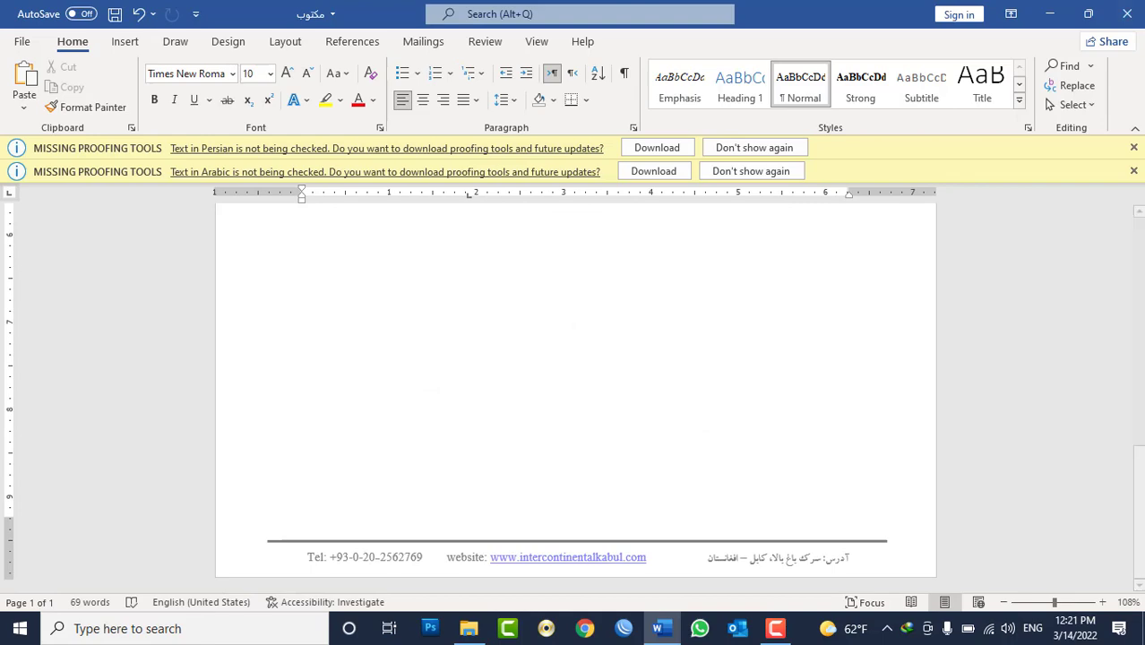
left_click(1127, 14)
left_click(573, 348)
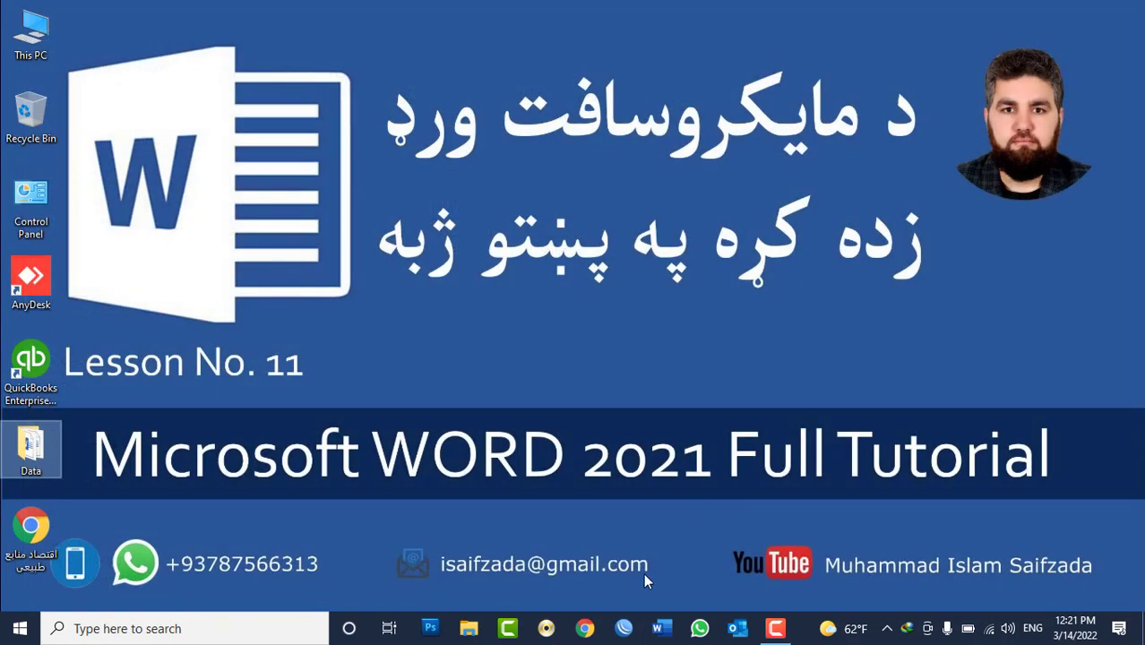
left_click(661, 628)
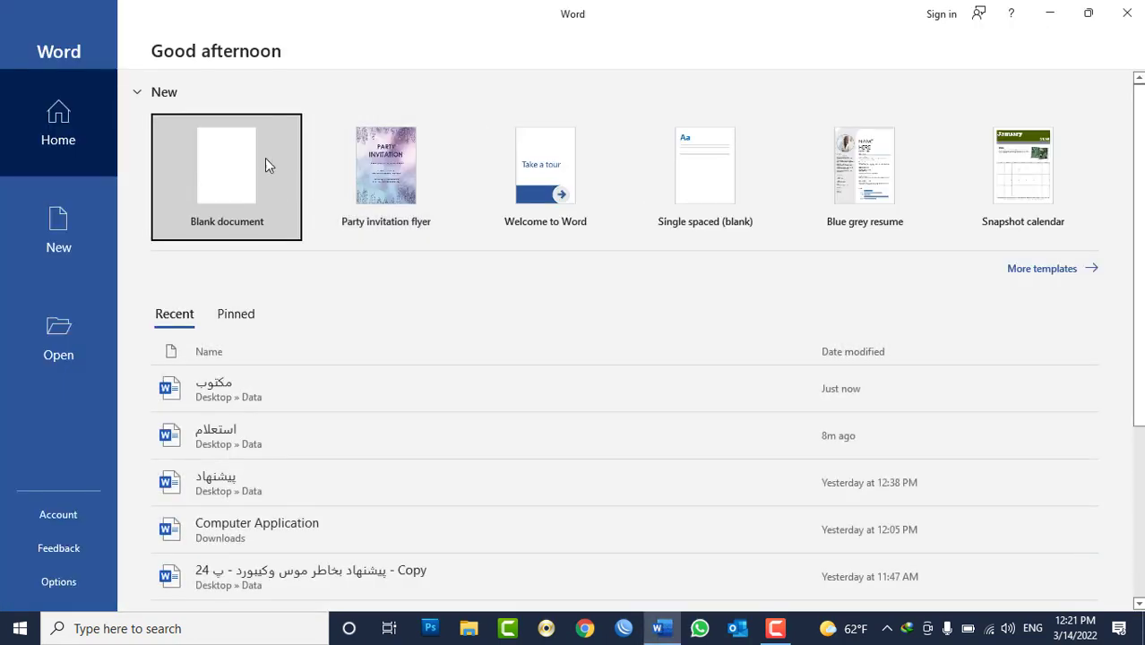
left_click(265, 157)
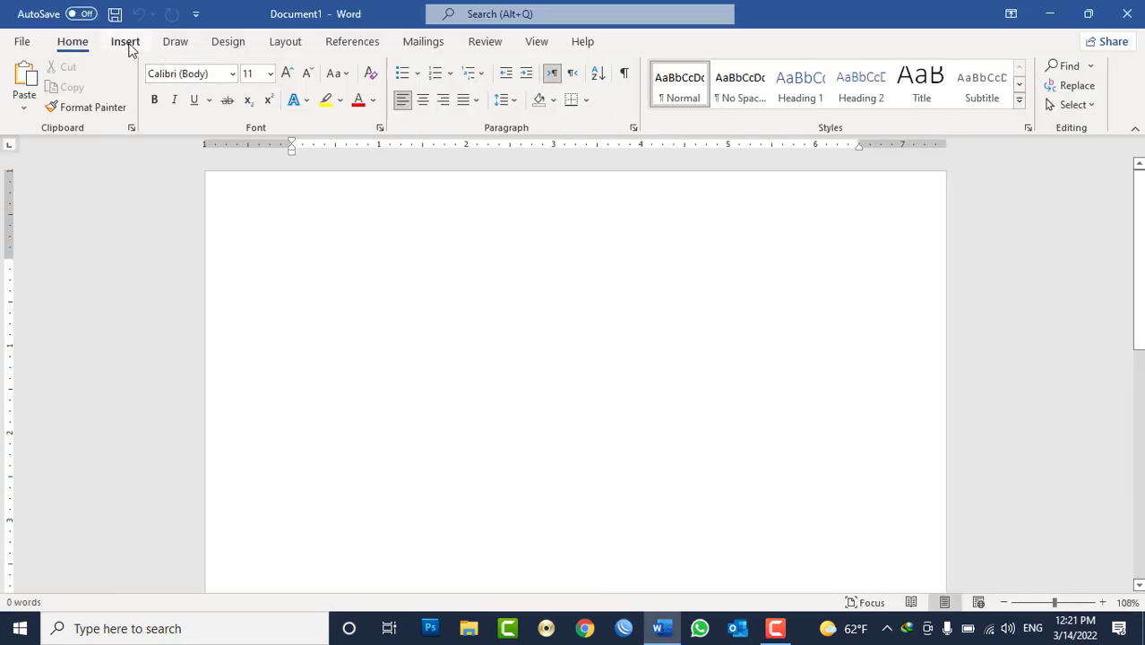
Open the Insert > Table options, then dismiss them
left_click(125, 41)
left_click(120, 97)
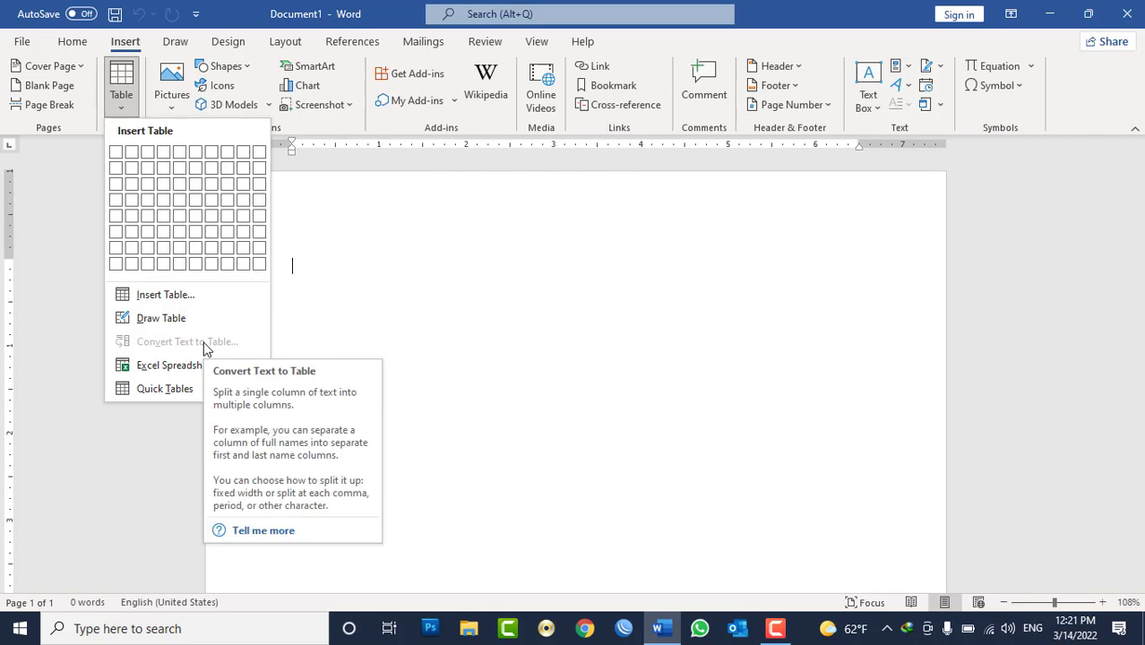
left_click(587, 287)
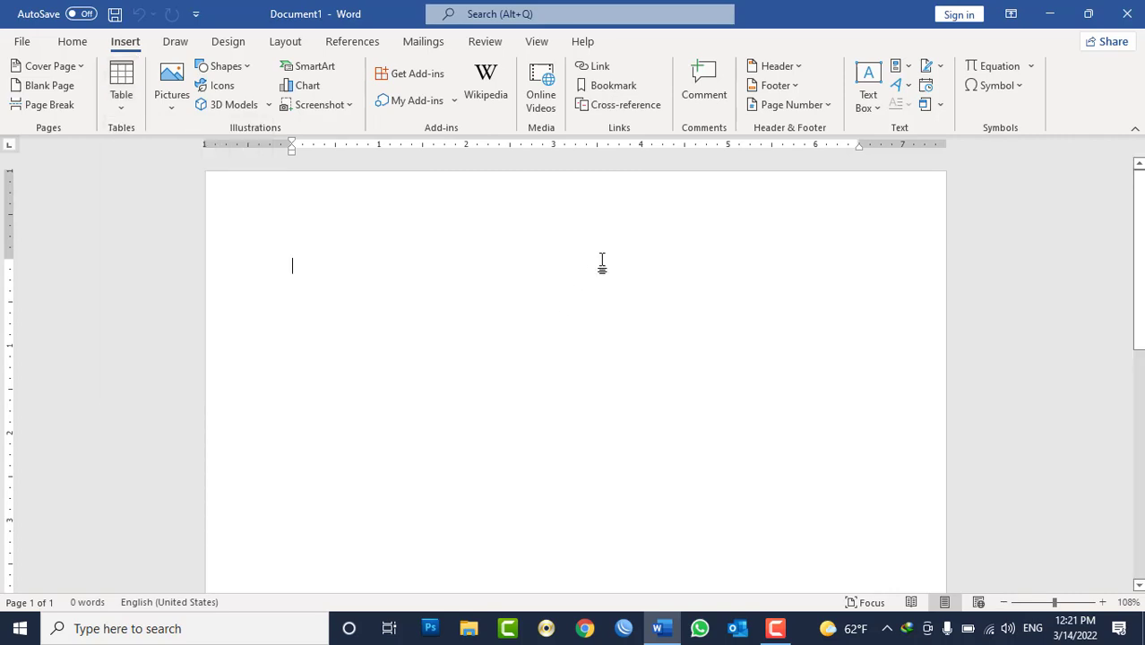
Type the header line 'Name, F/Nmae, Position, Salary', correcting typos along the way
type("Name,")
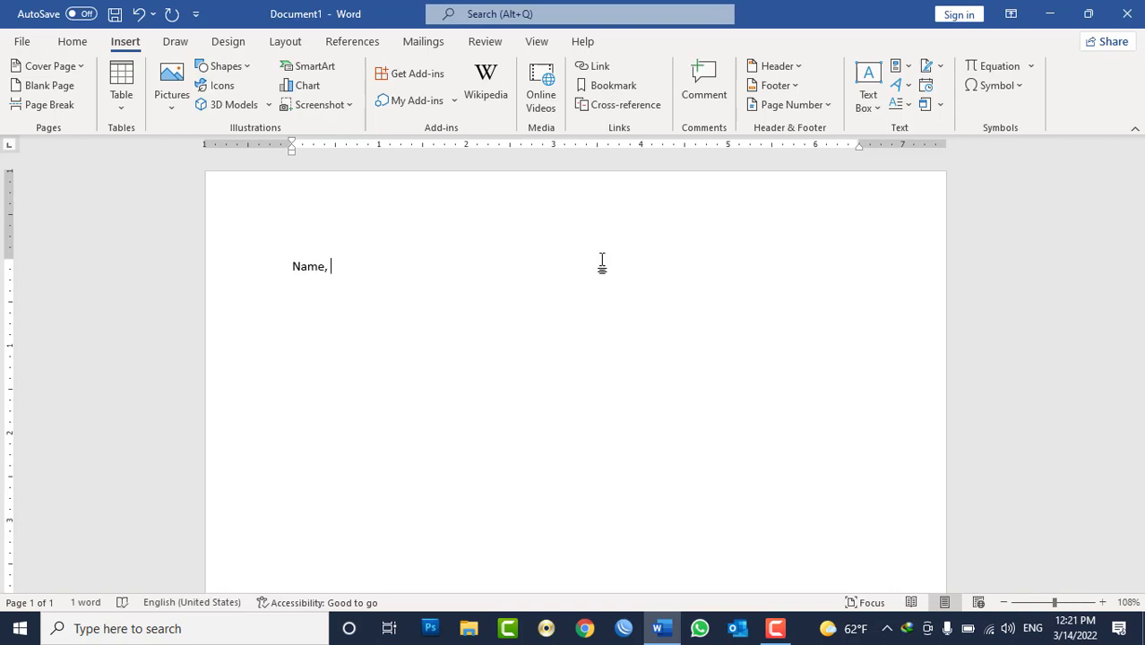
type("F/n")
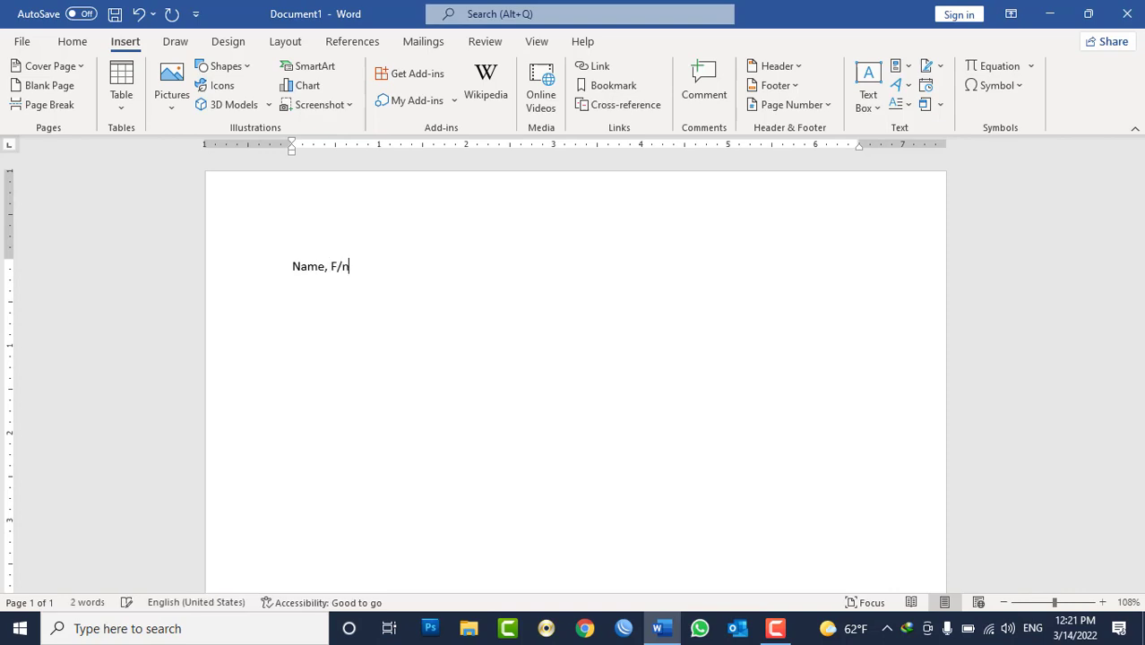
key("BackSpace")
key("BackSpace")
type("P")
type("osition,")
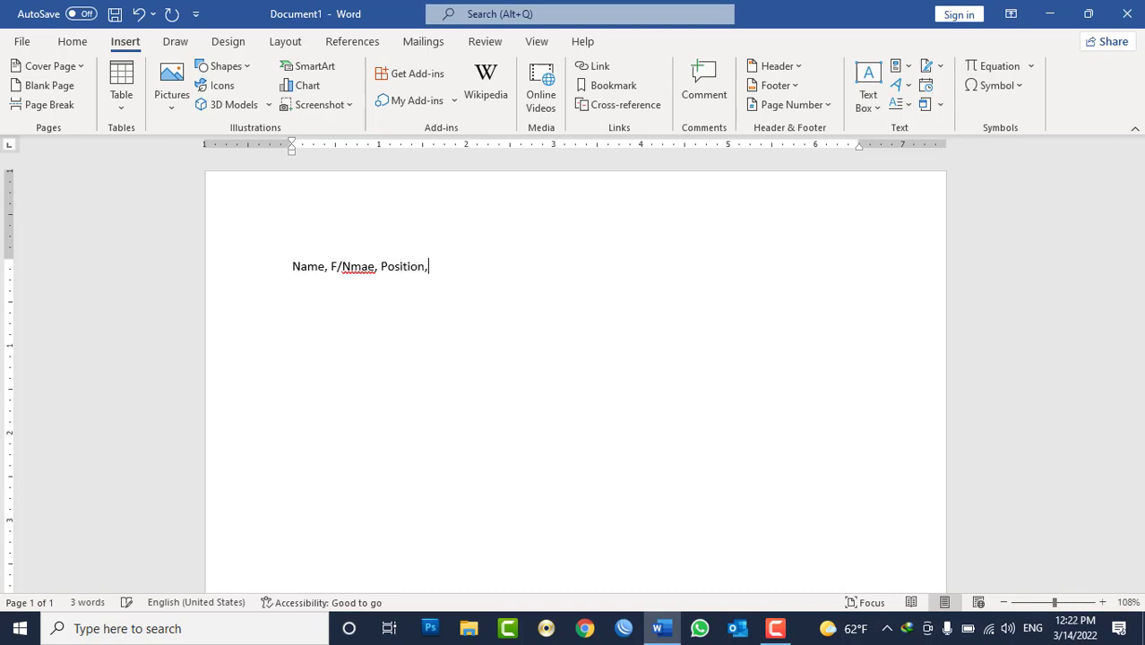
type(" Salary")
key("Return")
Add two comma-separated employee lines with names, position such as Finance Manager, and salary
type("Islam")
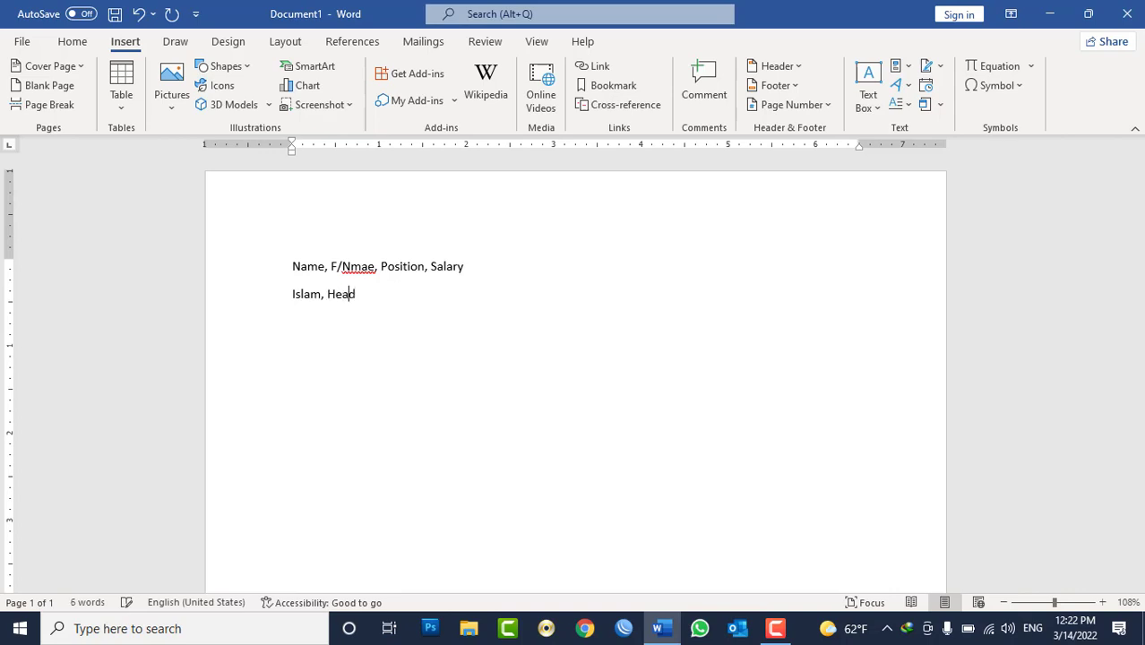
type(", Sa")
type("ifuddin,")
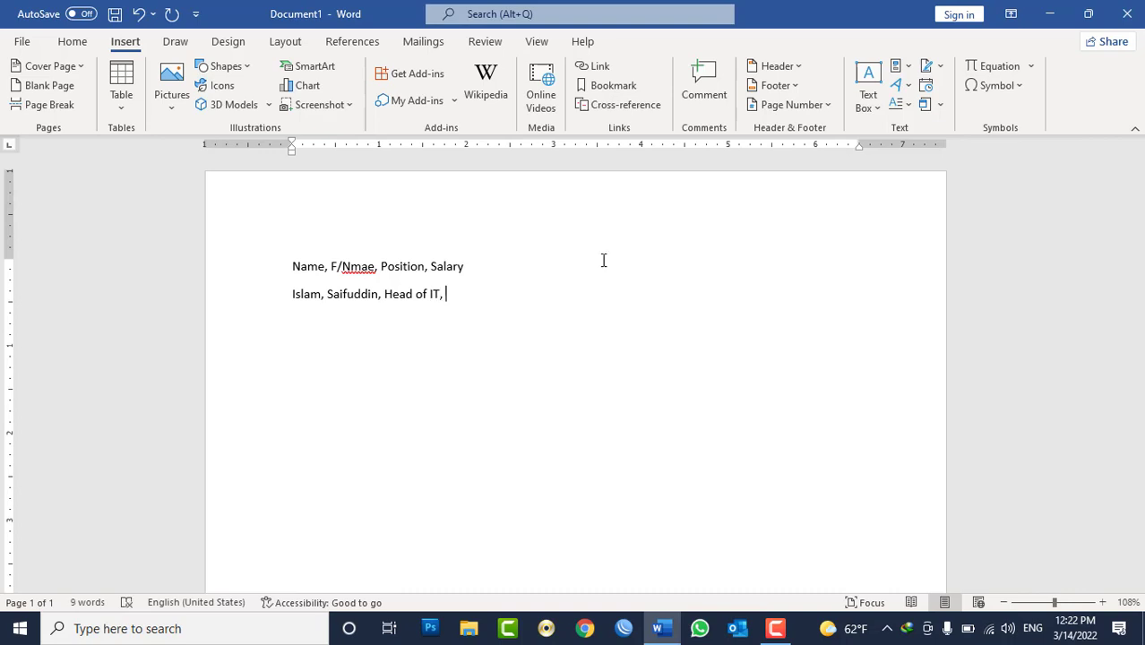
type("xxxxxxx")
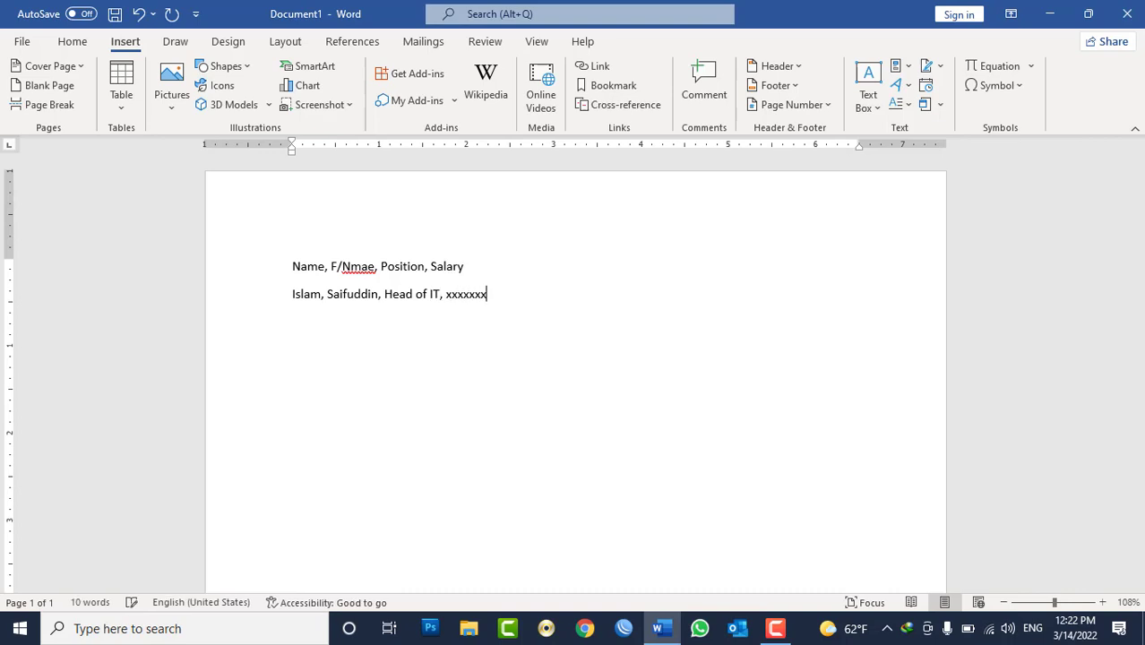
key("Return")
type("Wa")
type("li, Ali, ")
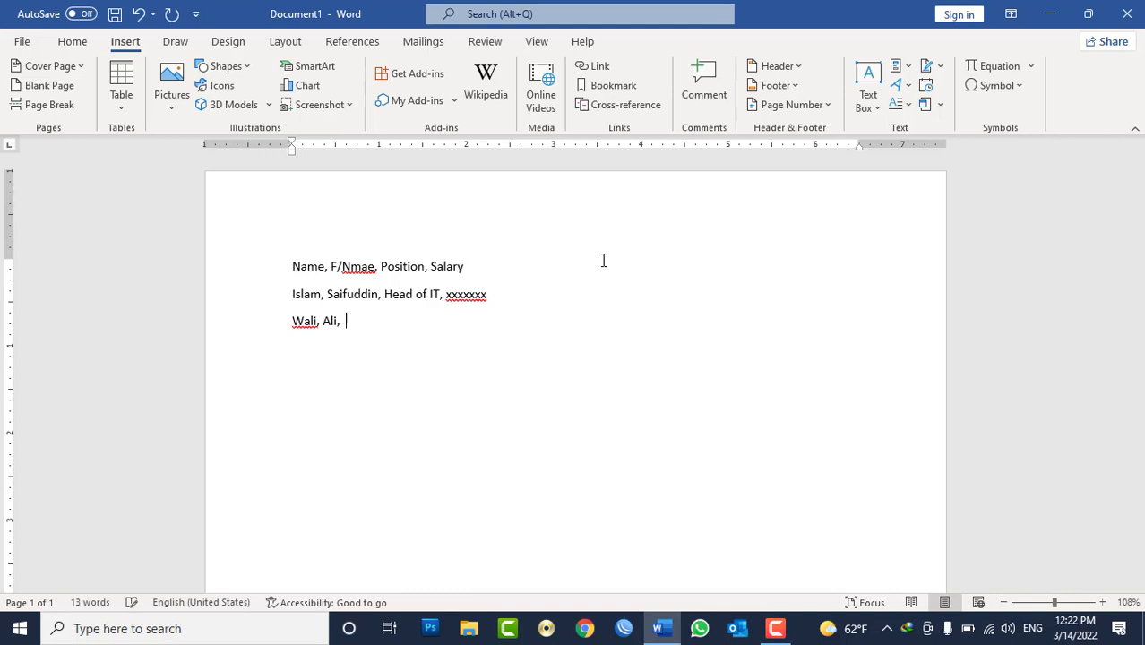
type("Finance Manager")
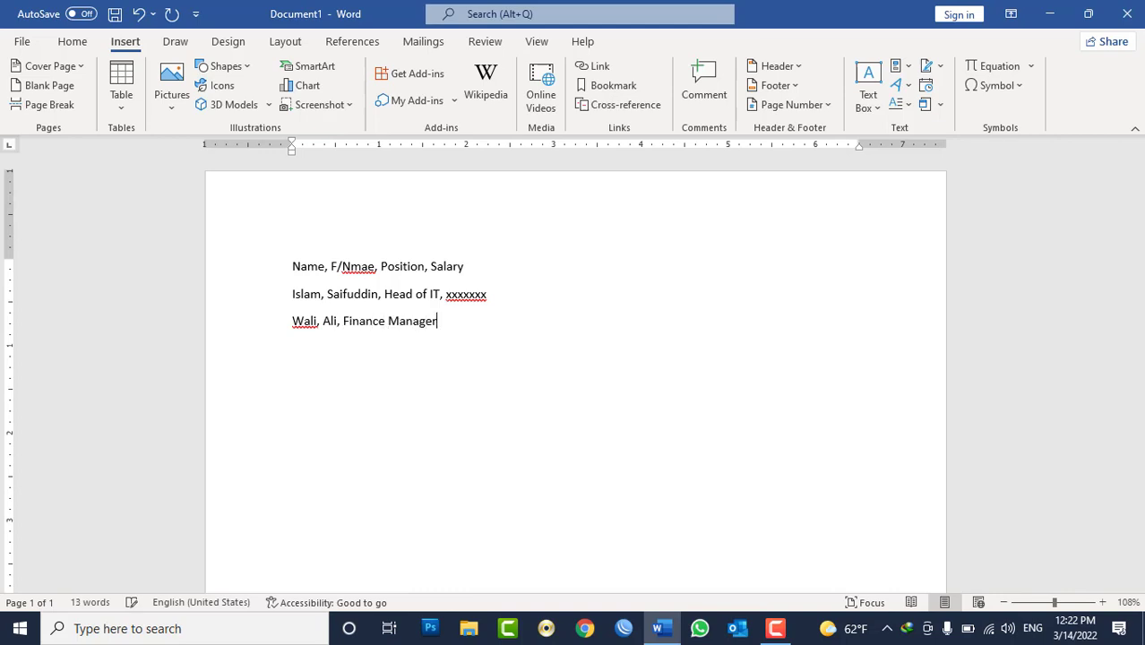
type(", xxx")
type("xxxxx")
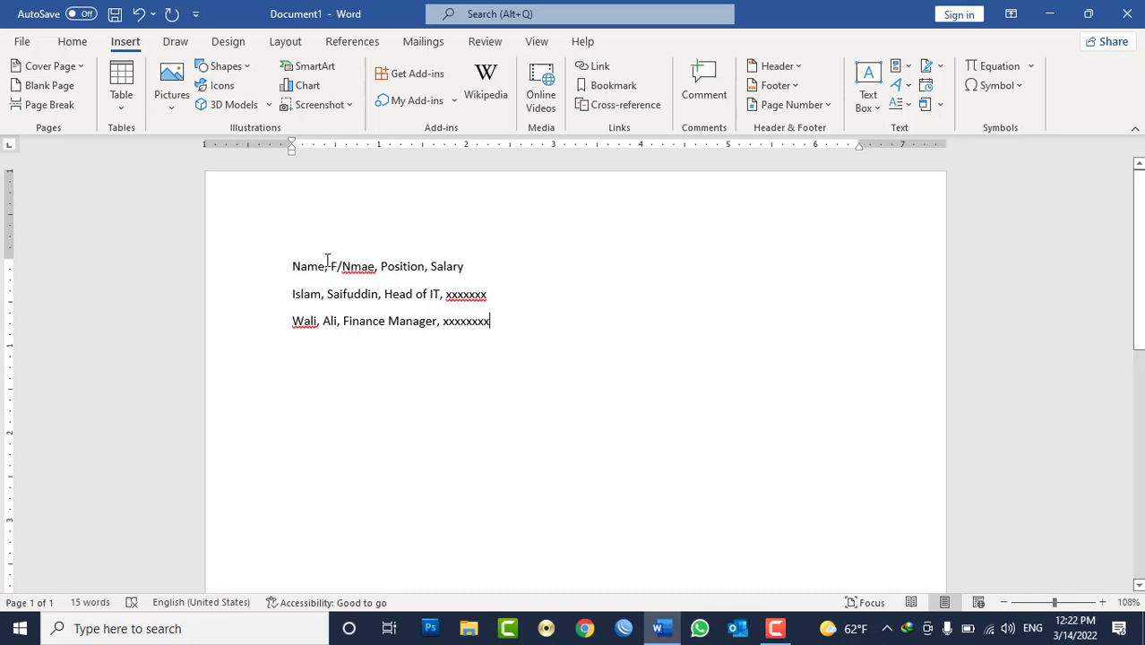
left_click_drag(324, 262, 293, 261)
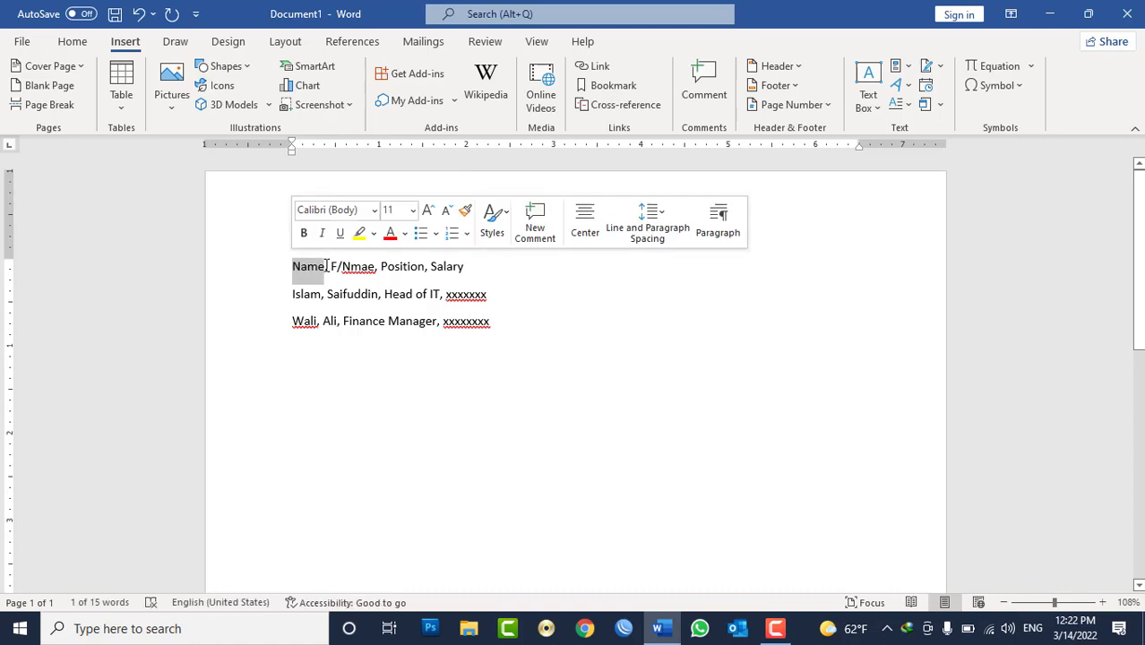
left_click(328, 266)
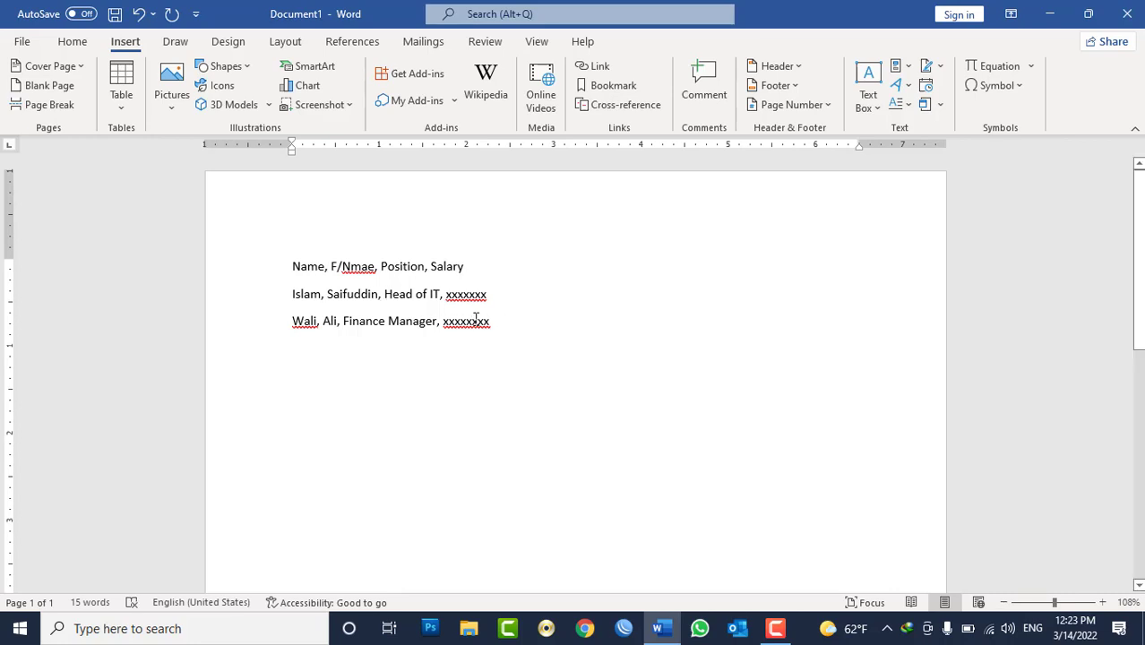
Select the three lines and set Convert Text to Table to separate at Other ','
left_click_drag(496, 323, 304, 266)
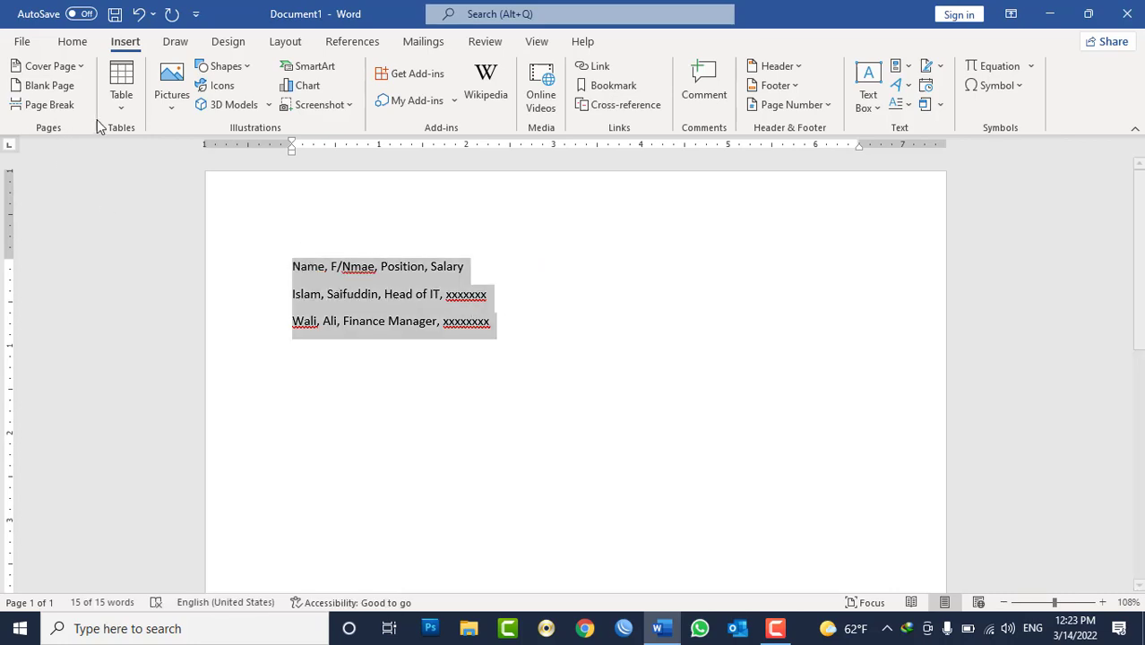
left_click(128, 115)
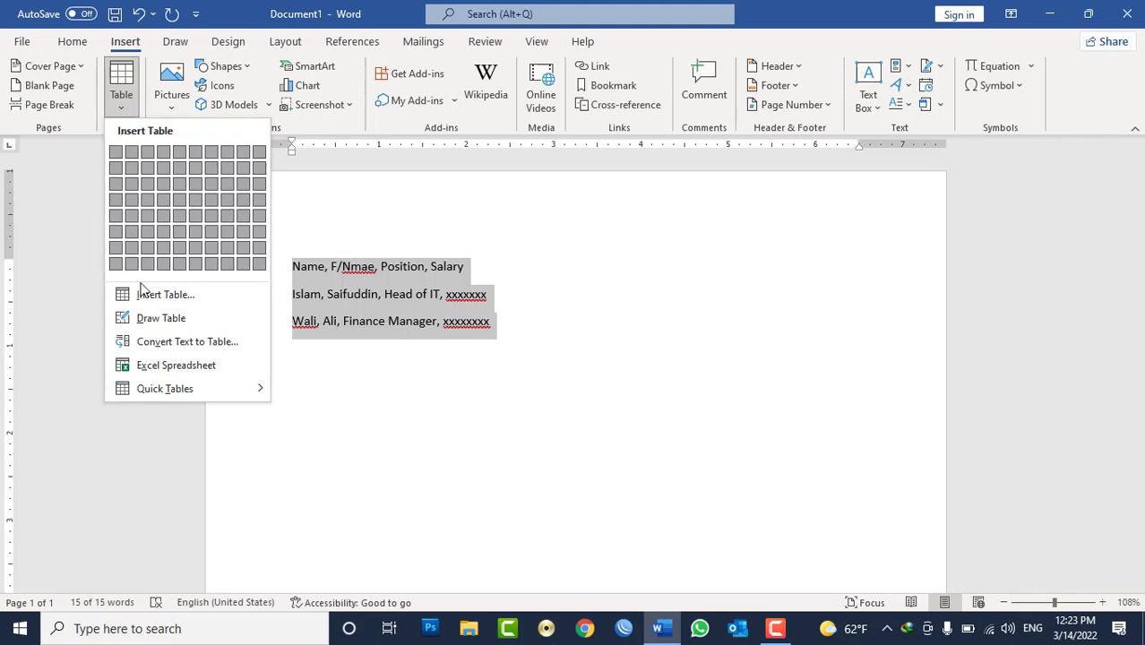
left_click(173, 349)
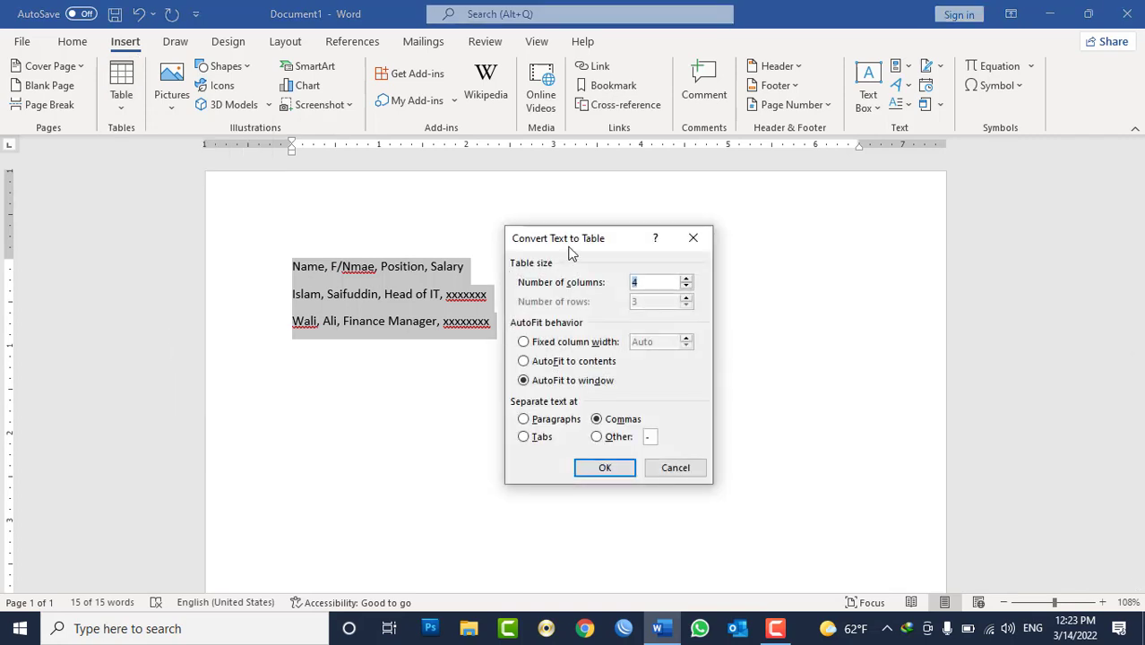
left_click_drag(570, 245, 633, 193)
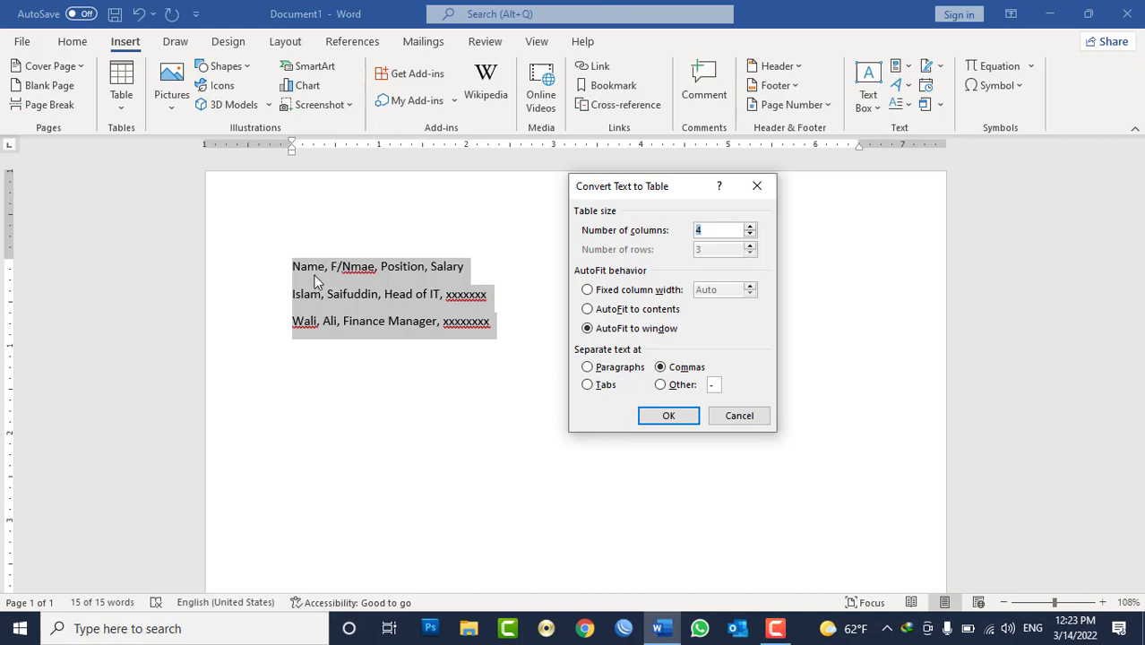
left_click(624, 368)
left_click(606, 385)
left_click(663, 367)
left_click(665, 385)
left_click(663, 368)
left_click(663, 385)
type(",")
Keep 4 columns, choose AutoFit to window, and convert the text into the table
left_click(719, 231)
left_click(624, 315)
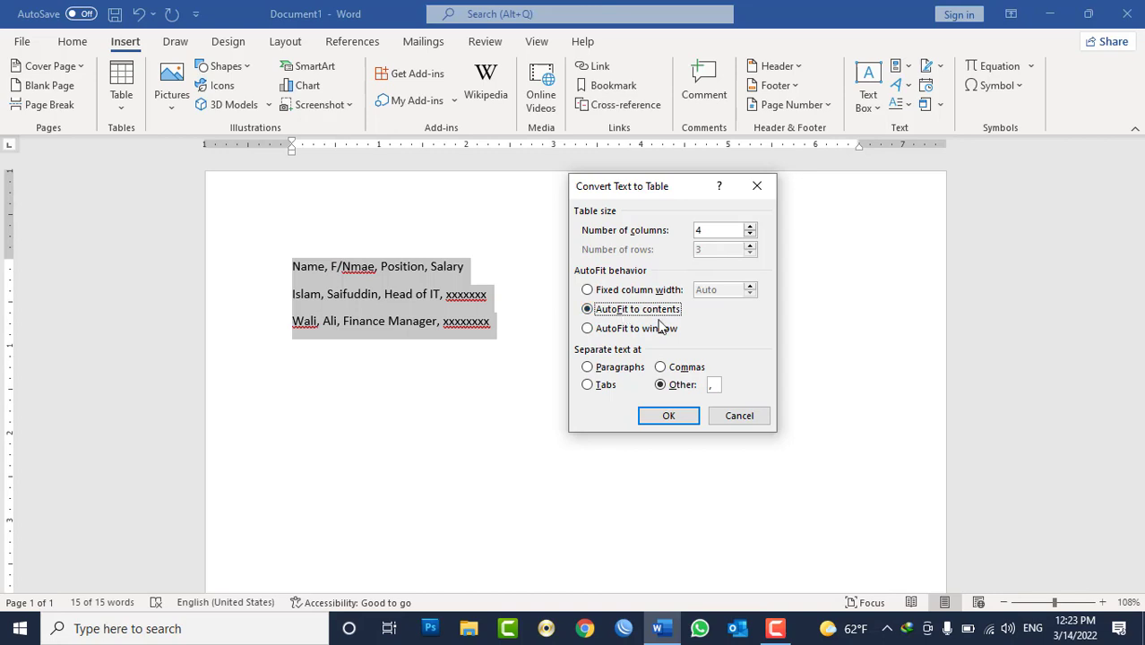
left_click(645, 289)
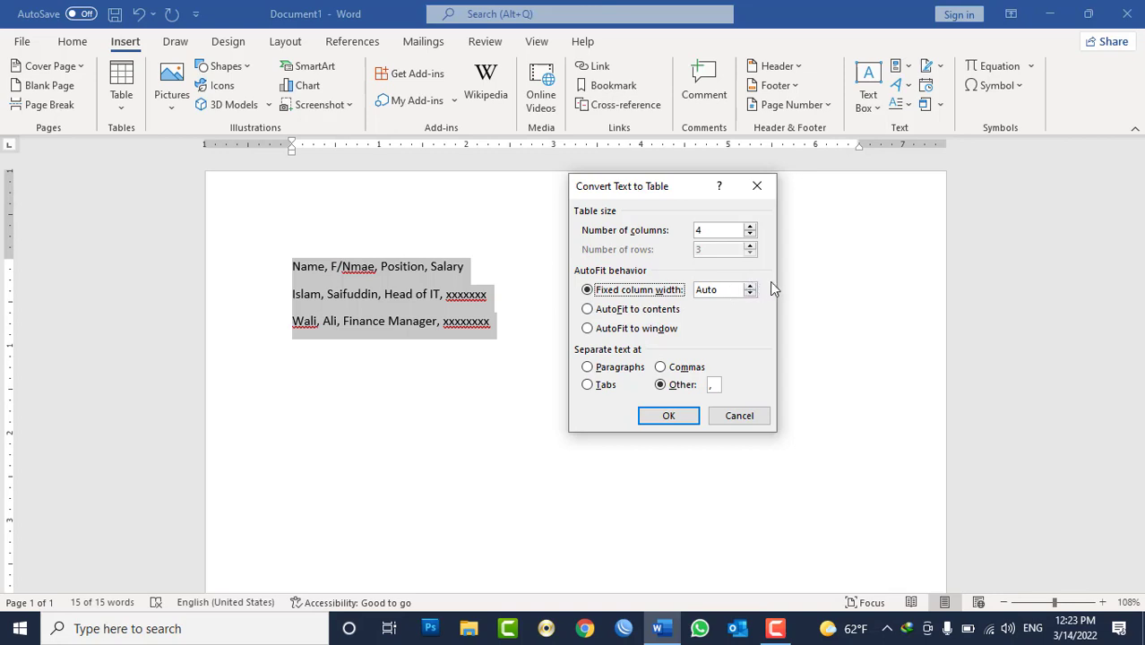
left_click(641, 328)
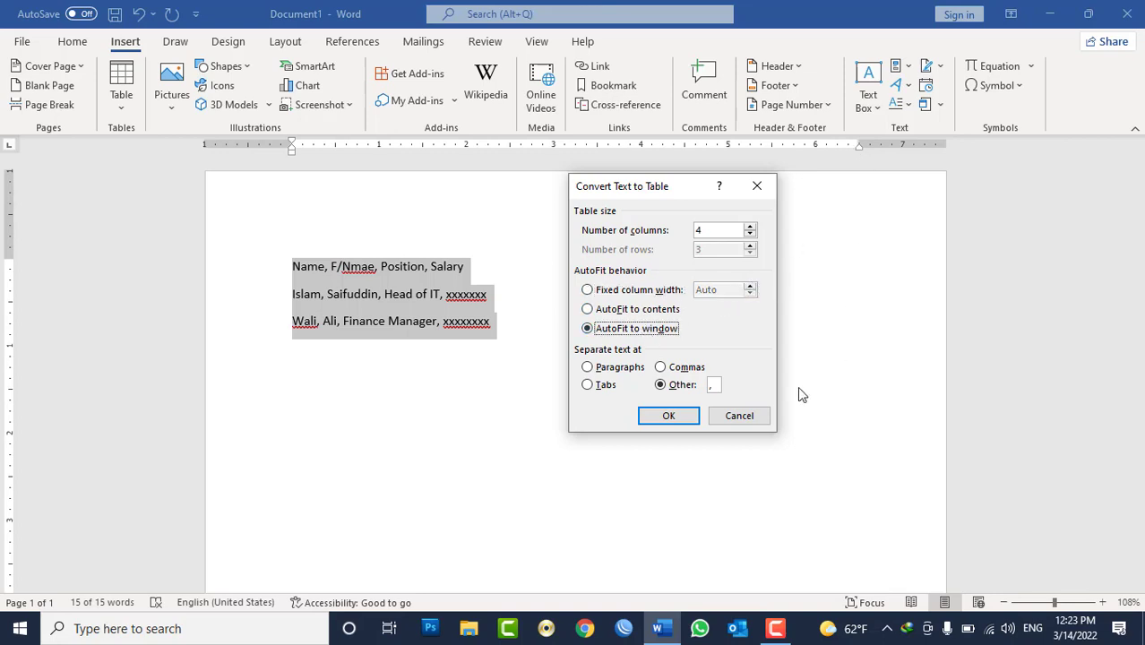
left_click(683, 416)
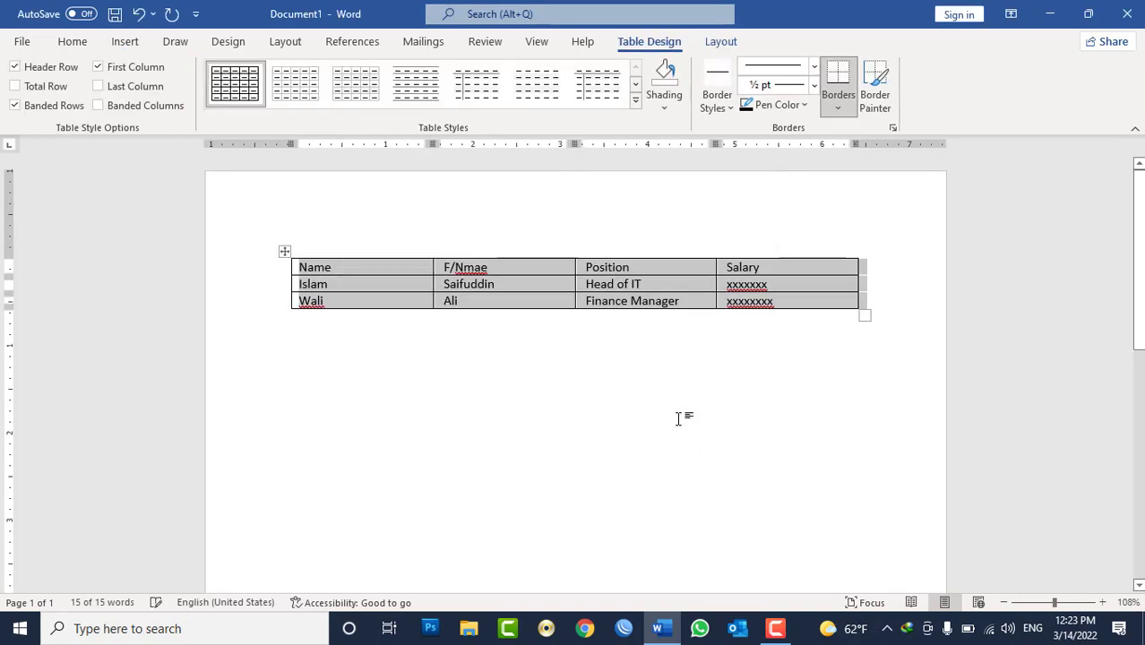
left_click(678, 418)
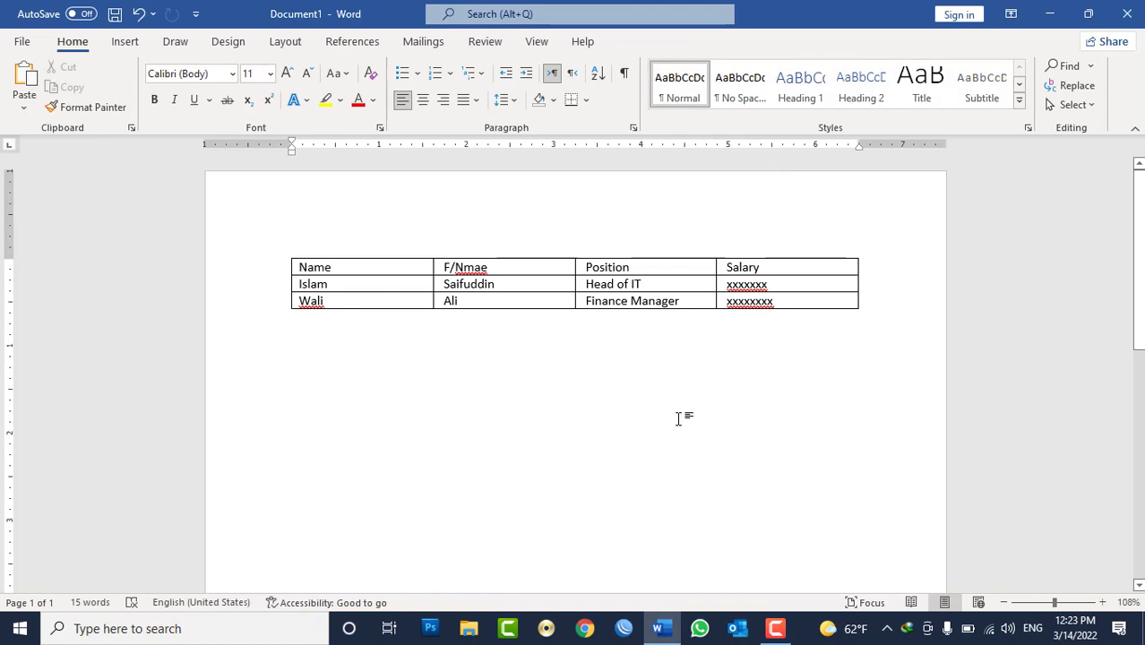
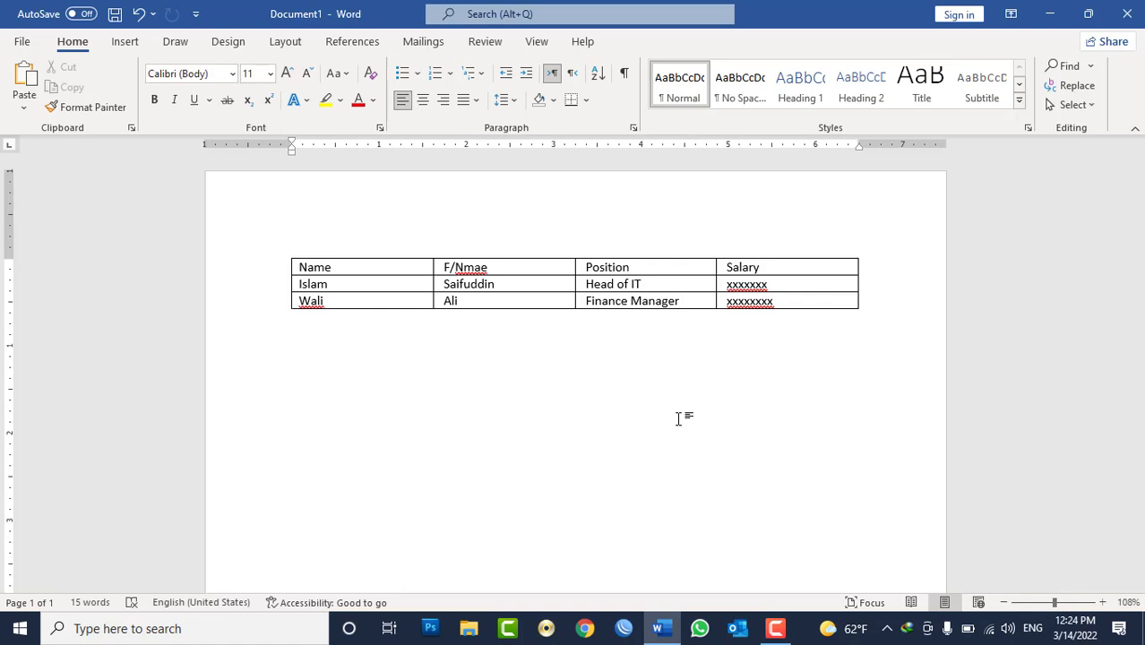
Select the entire employee table and bring up the Table Layout tools
left_click(374, 264)
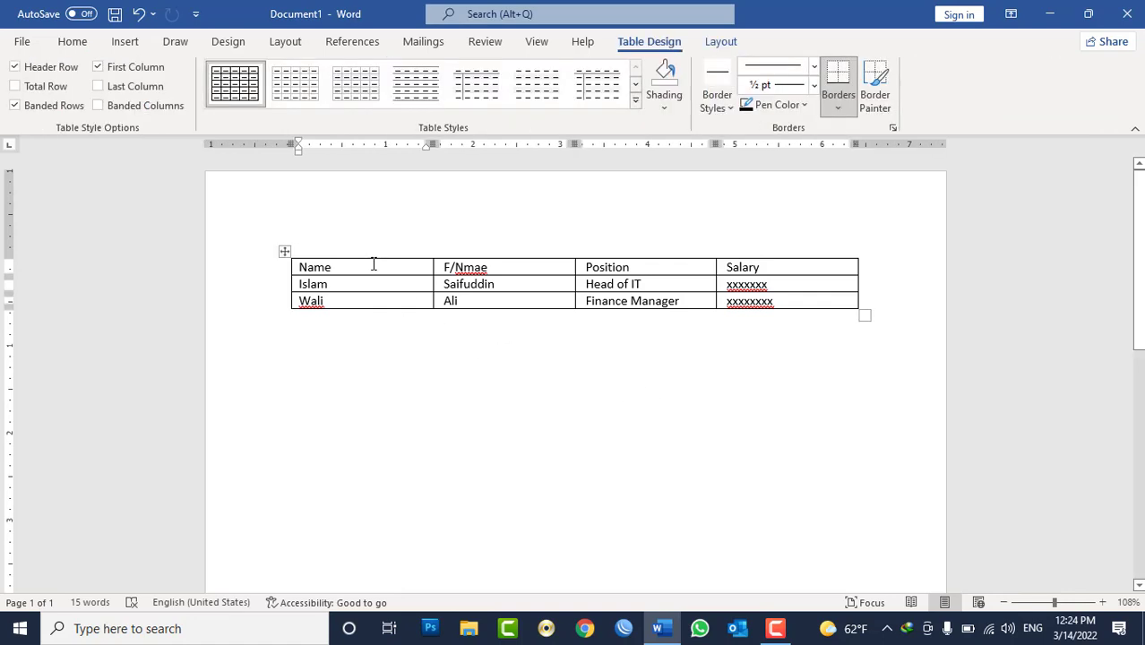
left_click(285, 252)
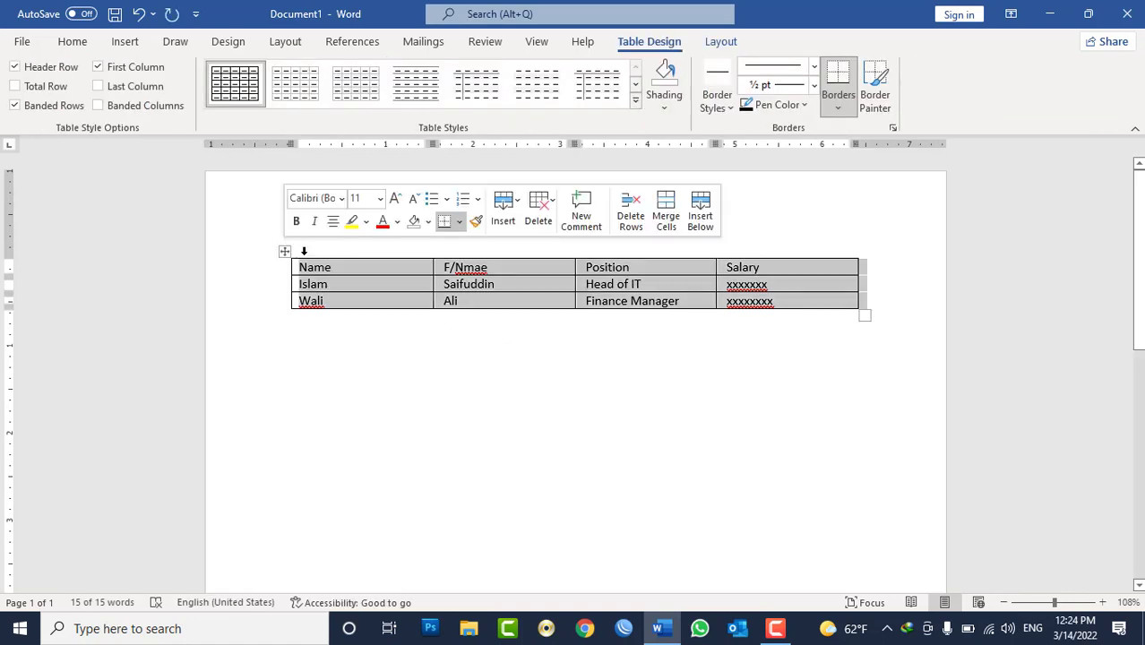
left_click(725, 43)
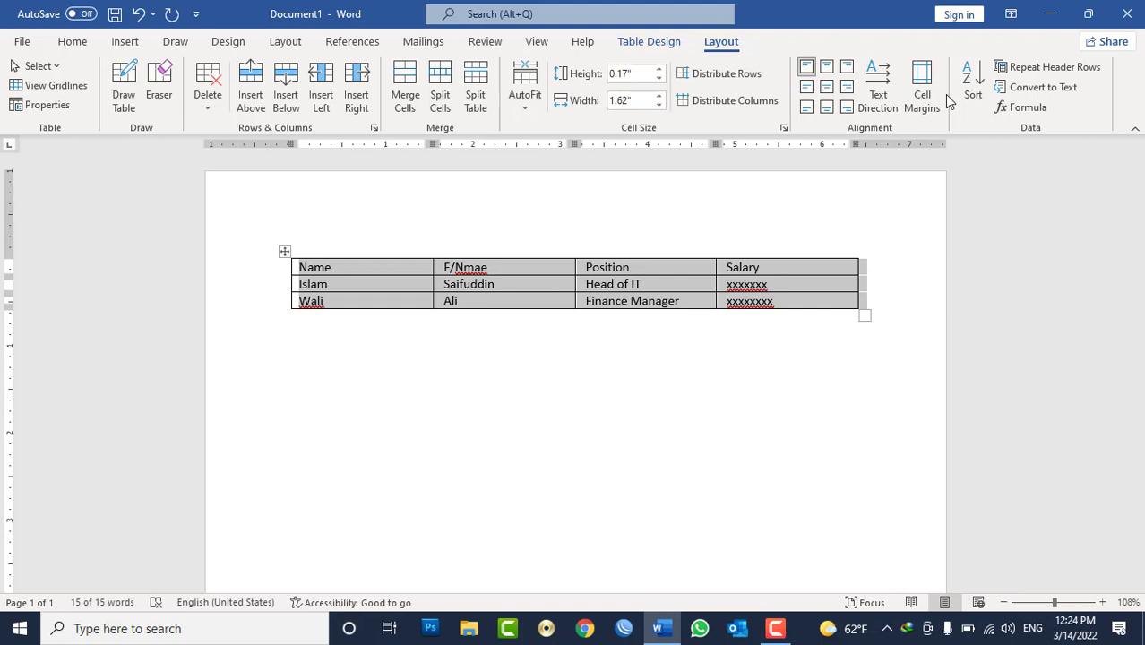
Convert the table to text using a custom '-' hyphen separator
left_click(1066, 96)
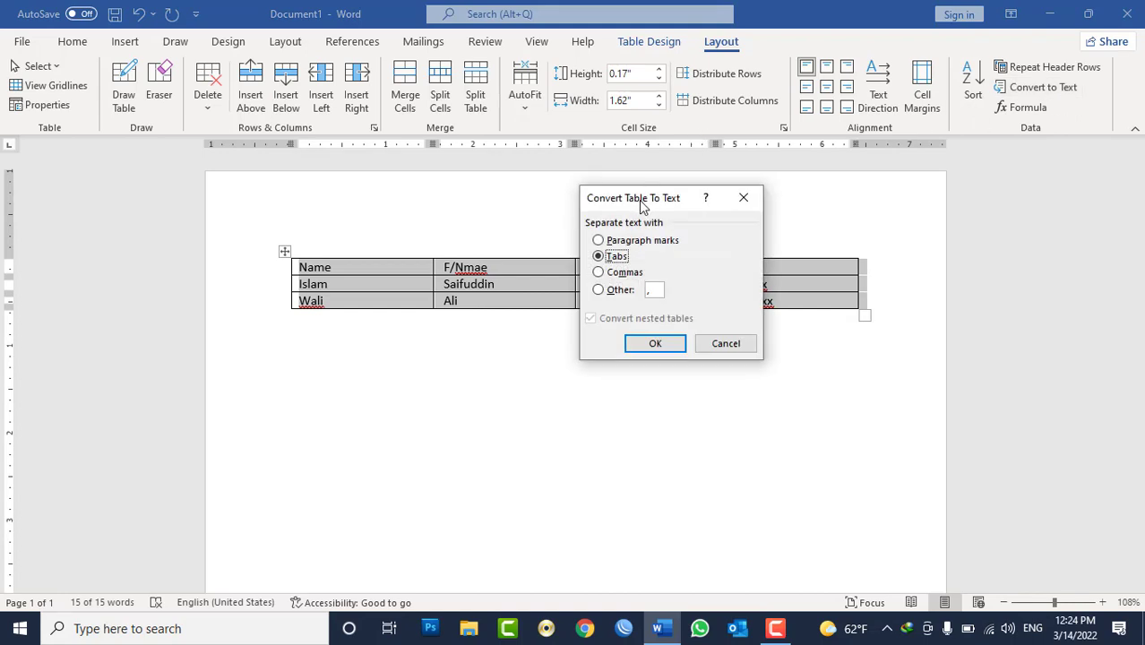
left_click_drag(638, 197, 924, 236)
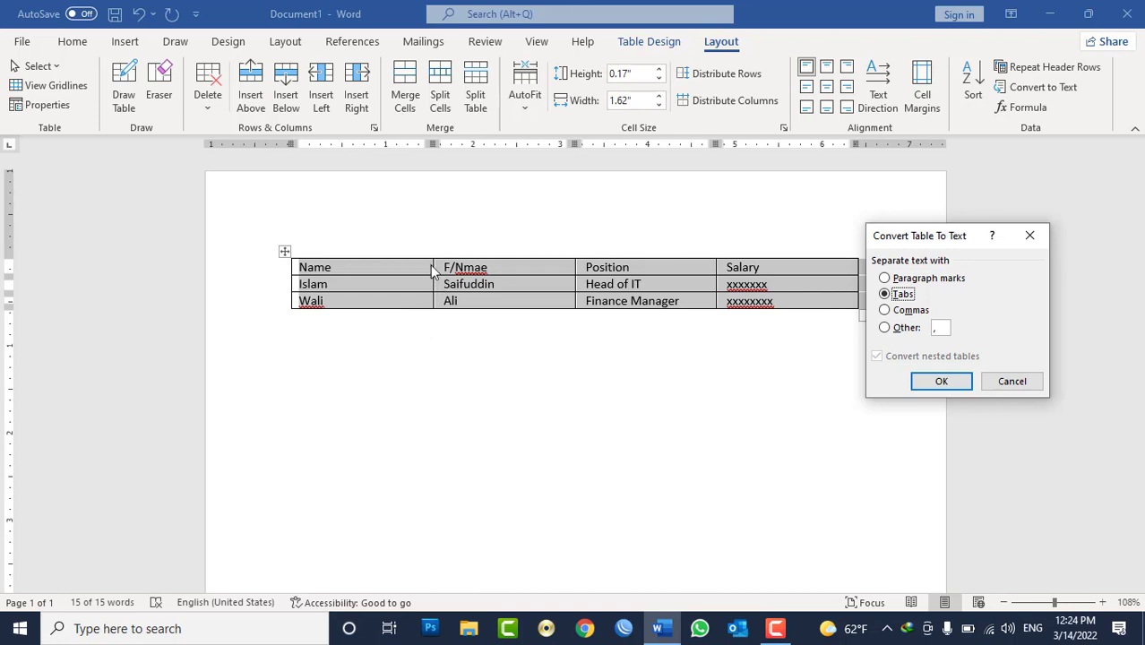
left_click(905, 311)
left_click(909, 328)
left_click(896, 279)
left_click(906, 328)
type("-")
left_click(941, 381)
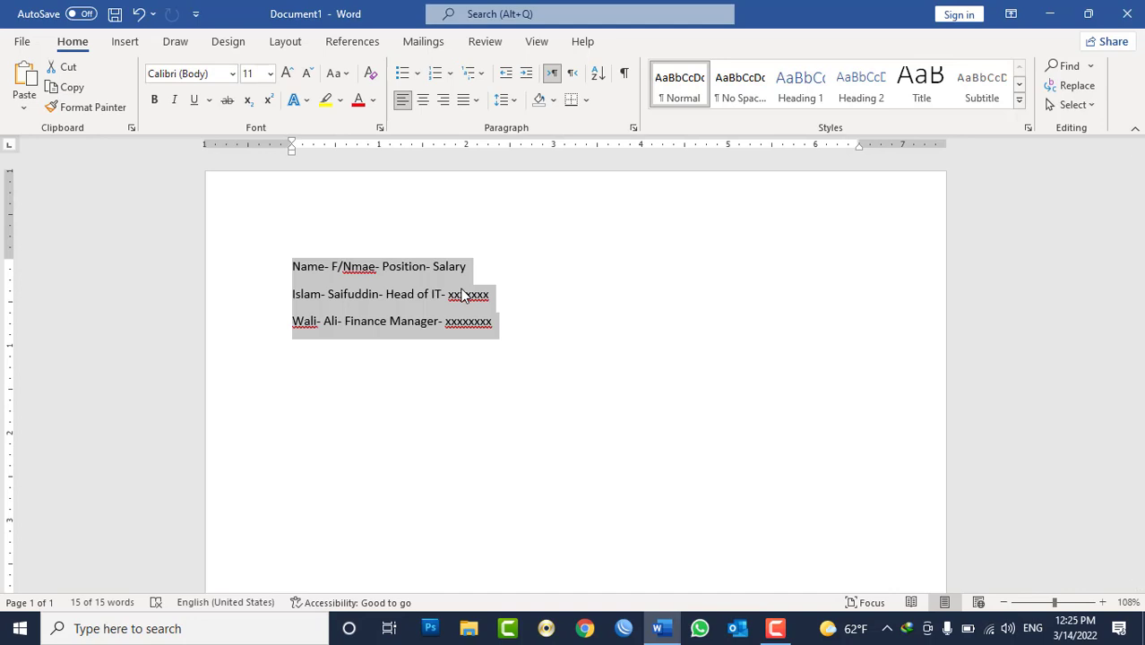
Delete the converted hyphen lines and embed a new Excel Spreadsheet from Insert > Table
key("Delete")
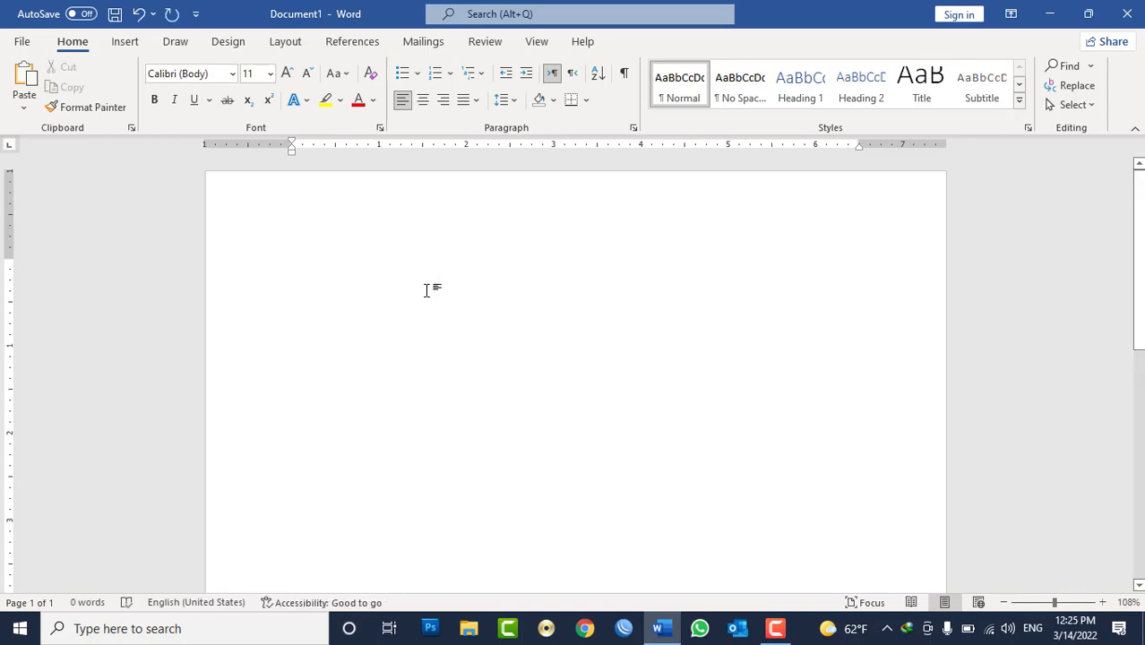
left_click(131, 51)
left_click(112, 109)
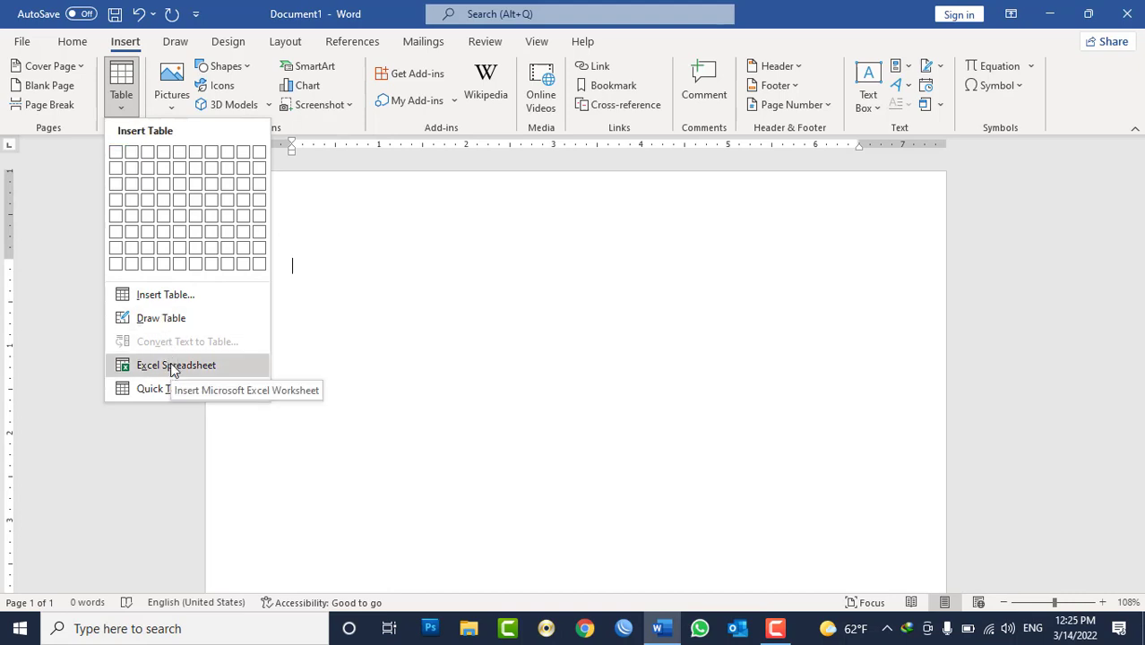
left_click(171, 364)
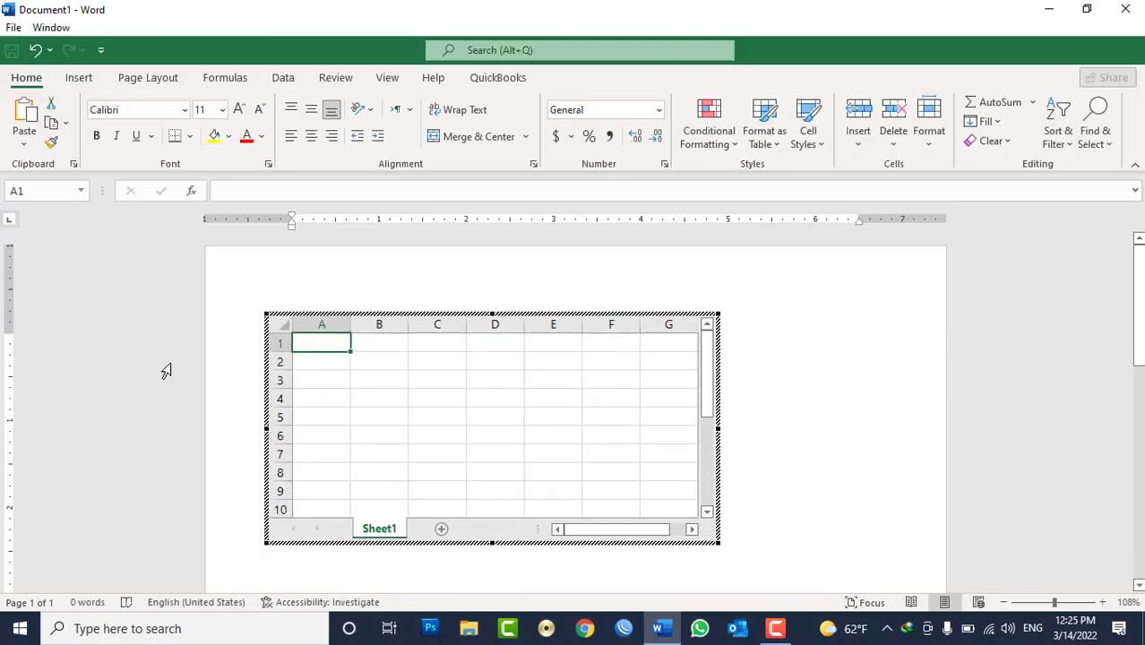
Merge A1:F2 and enter the title 'HIK Employees Monthly Salary Sheet'
key("shift+Right")
key("shift+Right")
key("shift+Right")
key("shift+Right")
key("shift+Right")
key("shift+Down")
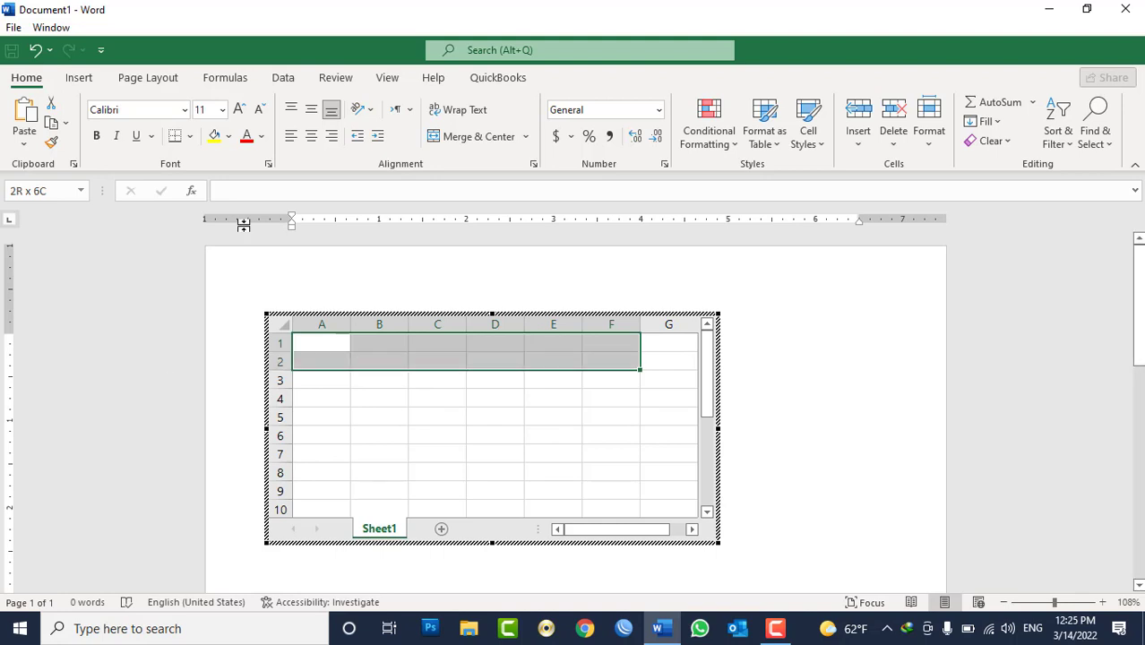
left_click(439, 136)
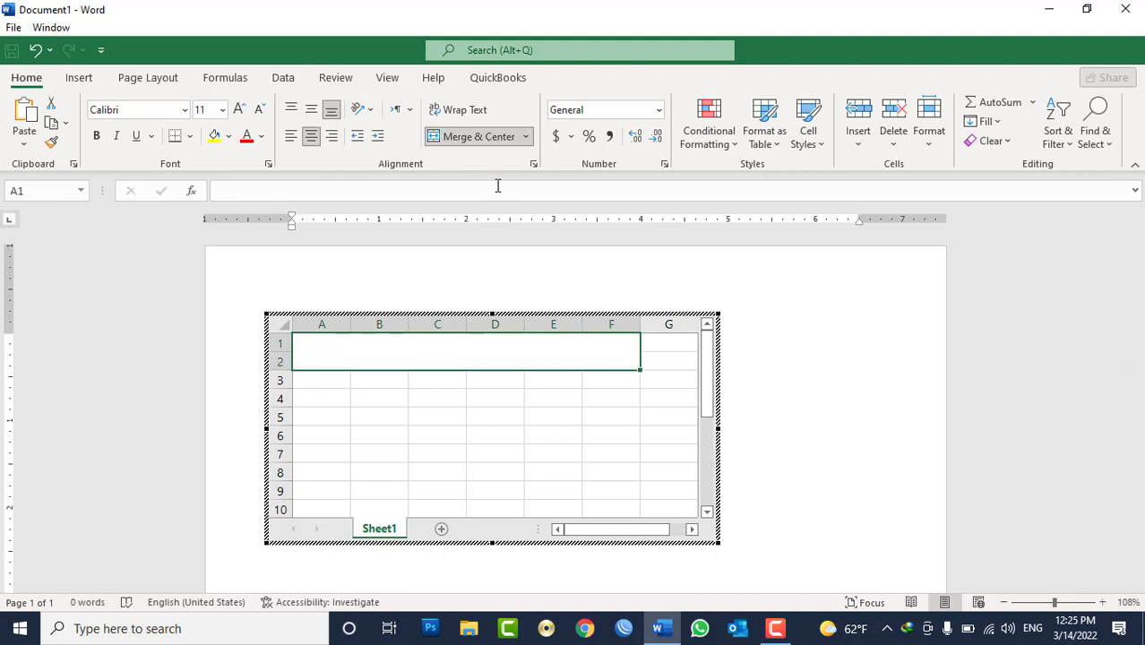
type("HIK Empl")
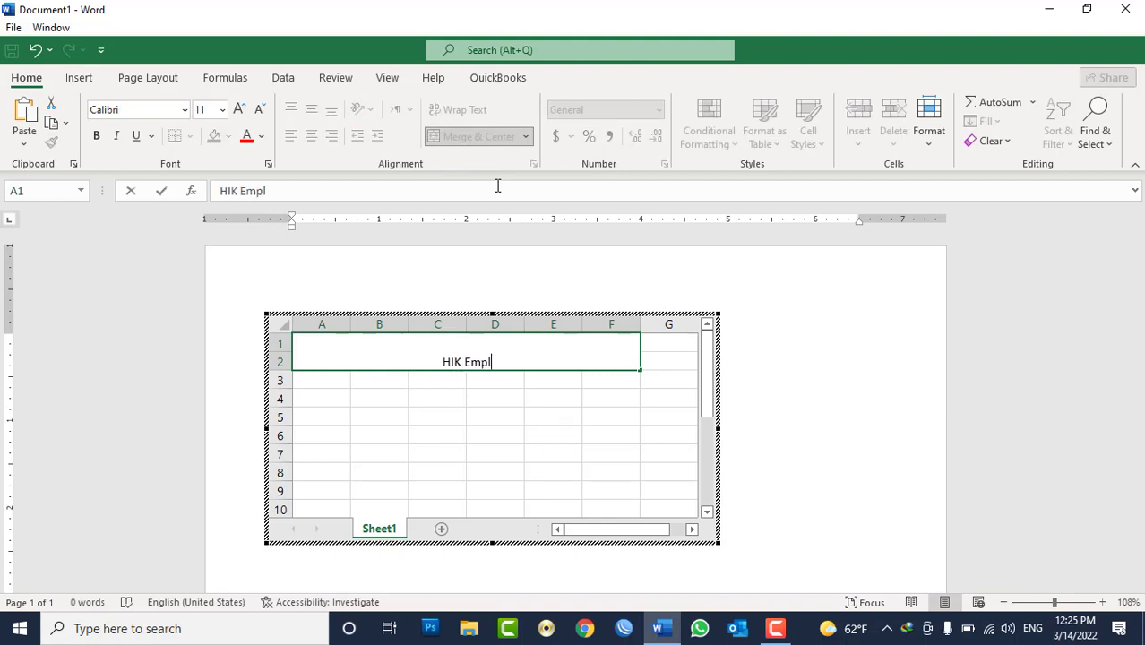
type("oyees Mon")
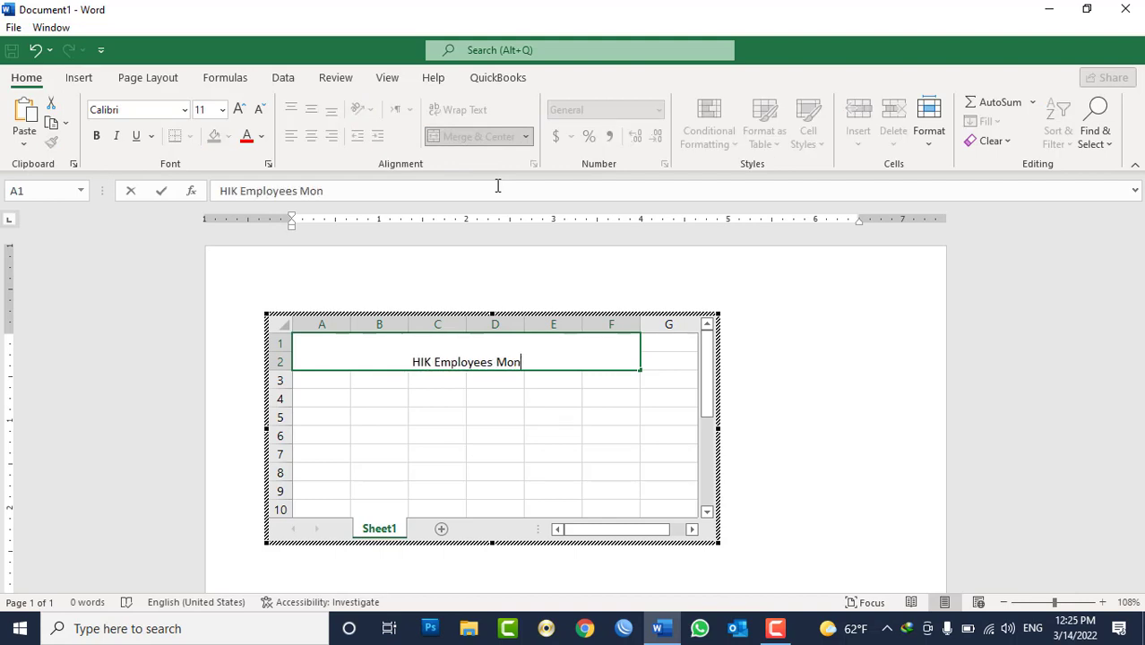
type("thly Salar")
type("y S")
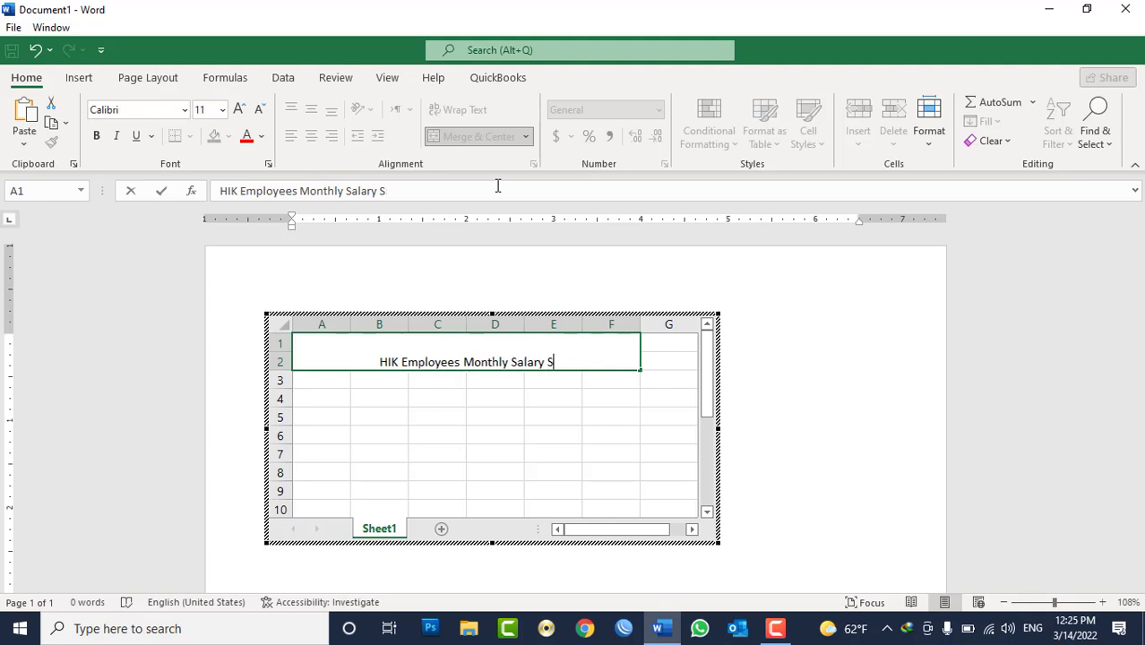
type("heet")
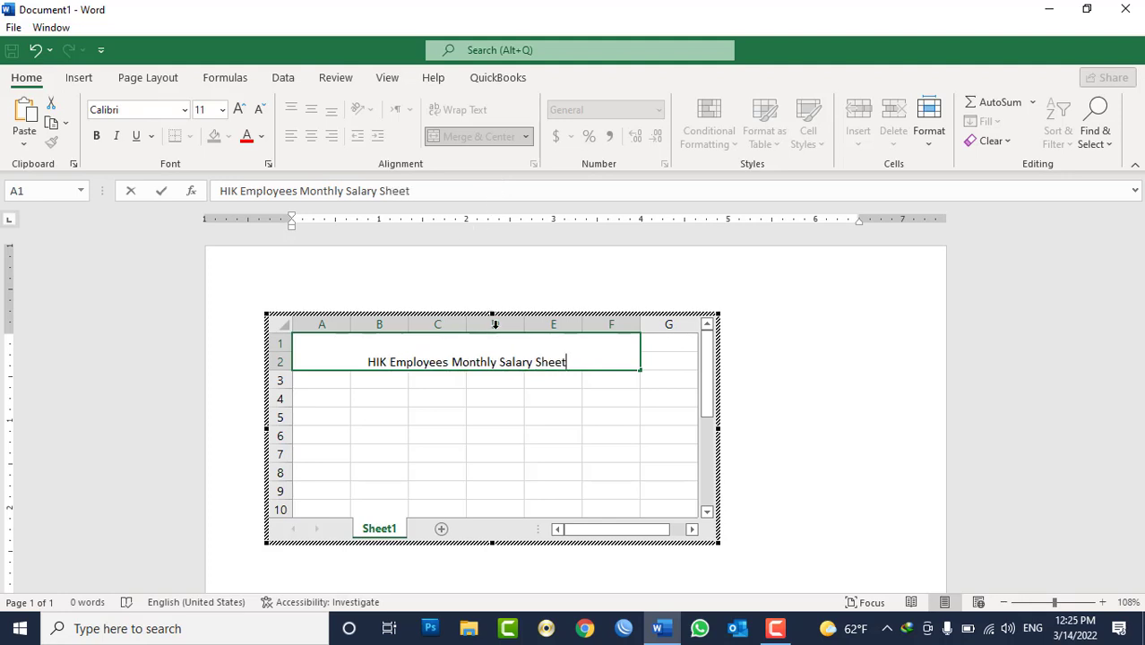
left_click(473, 350)
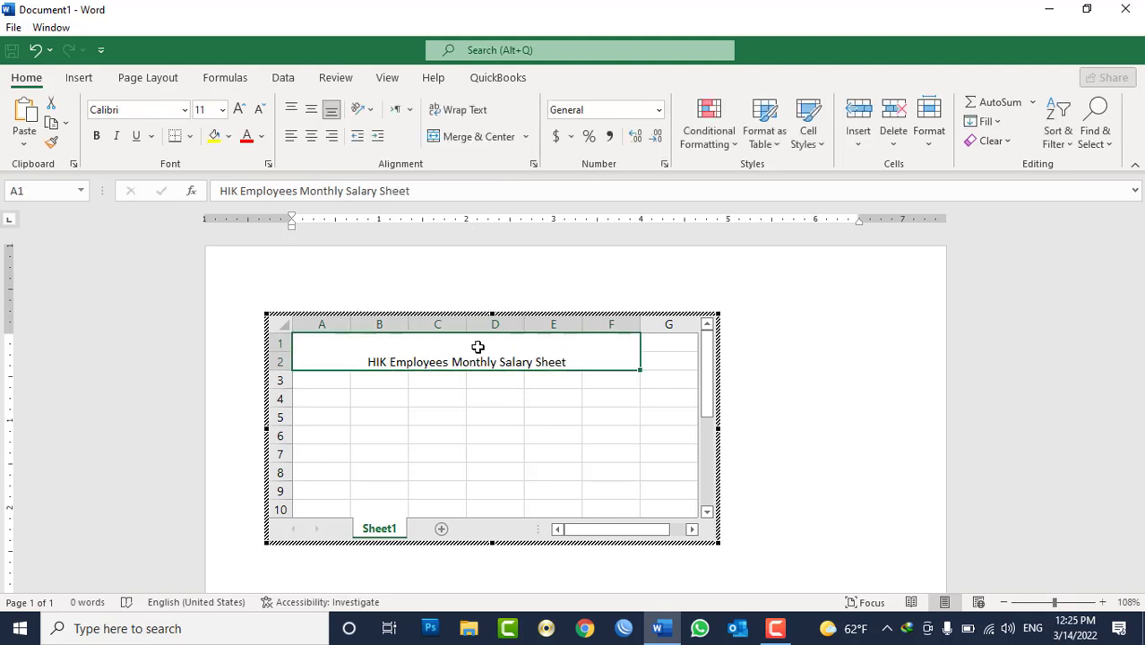
Format the title with Middle Align, 16-point bold Calibri Light
left_click(310, 110)
left_click(237, 109)
left_click(238, 109)
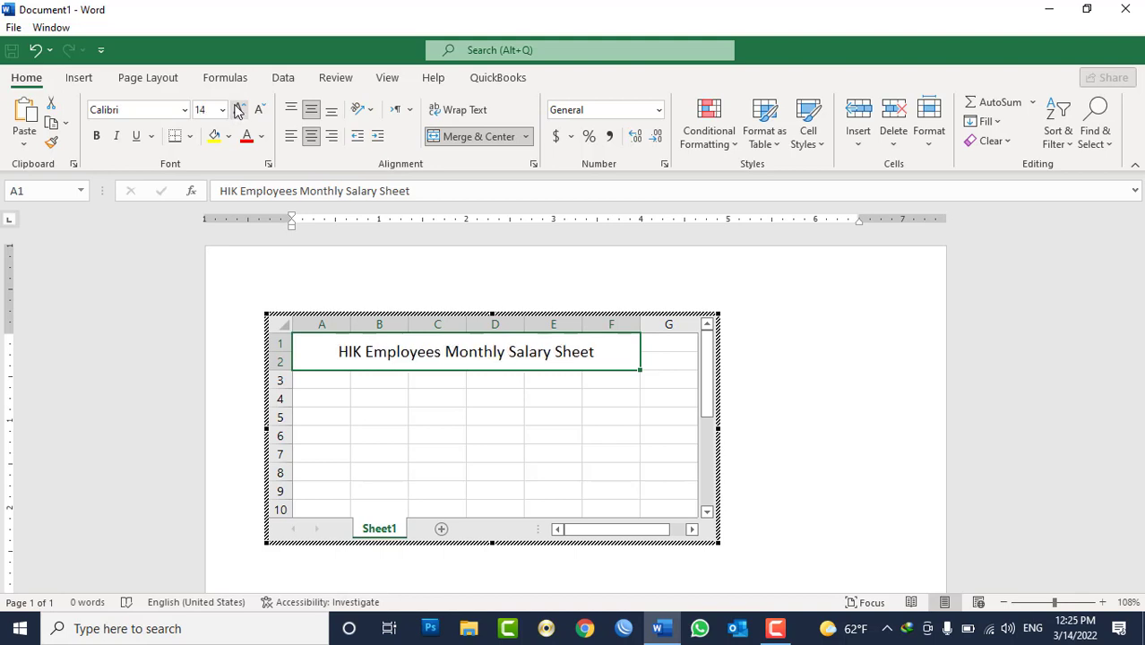
left_click(238, 109)
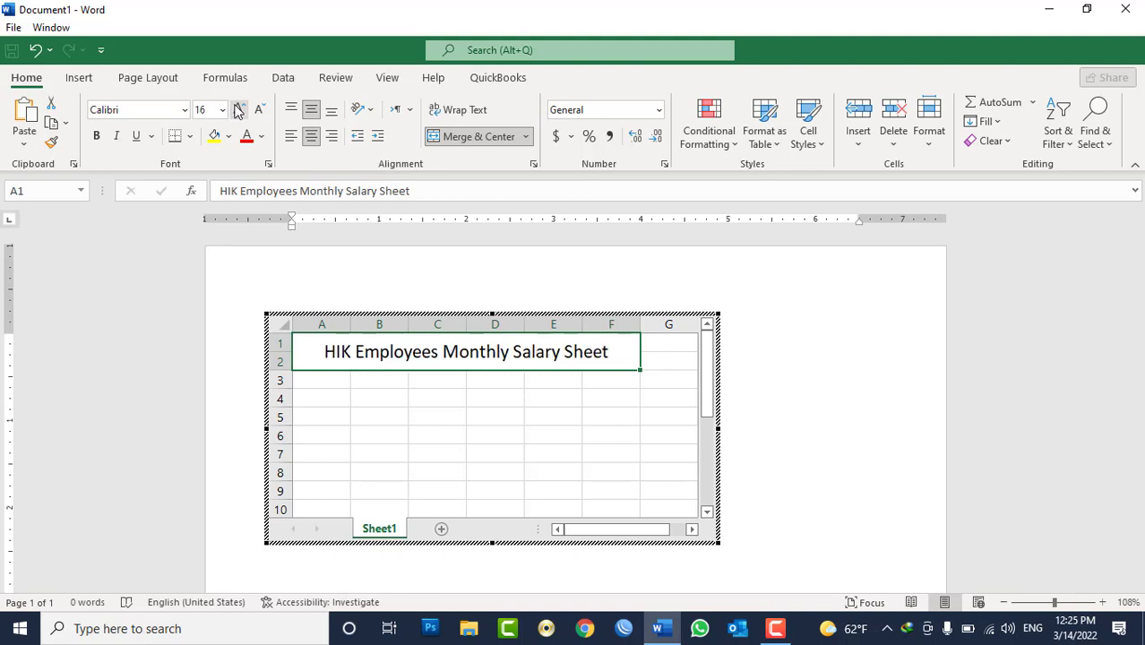
left_click(95, 135)
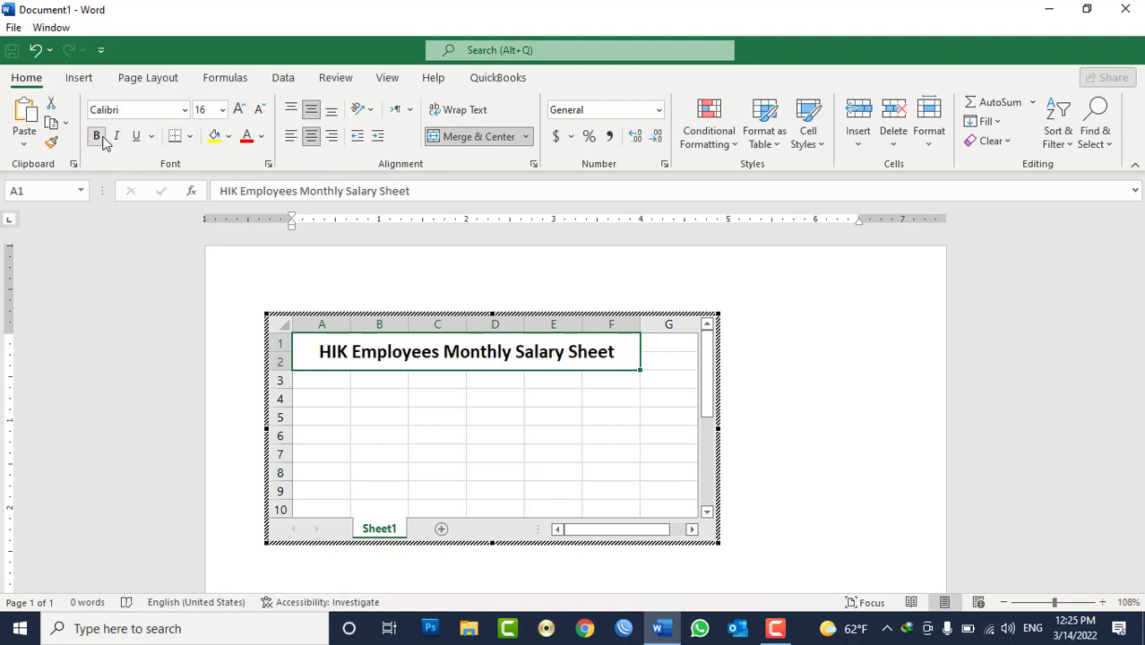
left_click(185, 109)
left_click(166, 155)
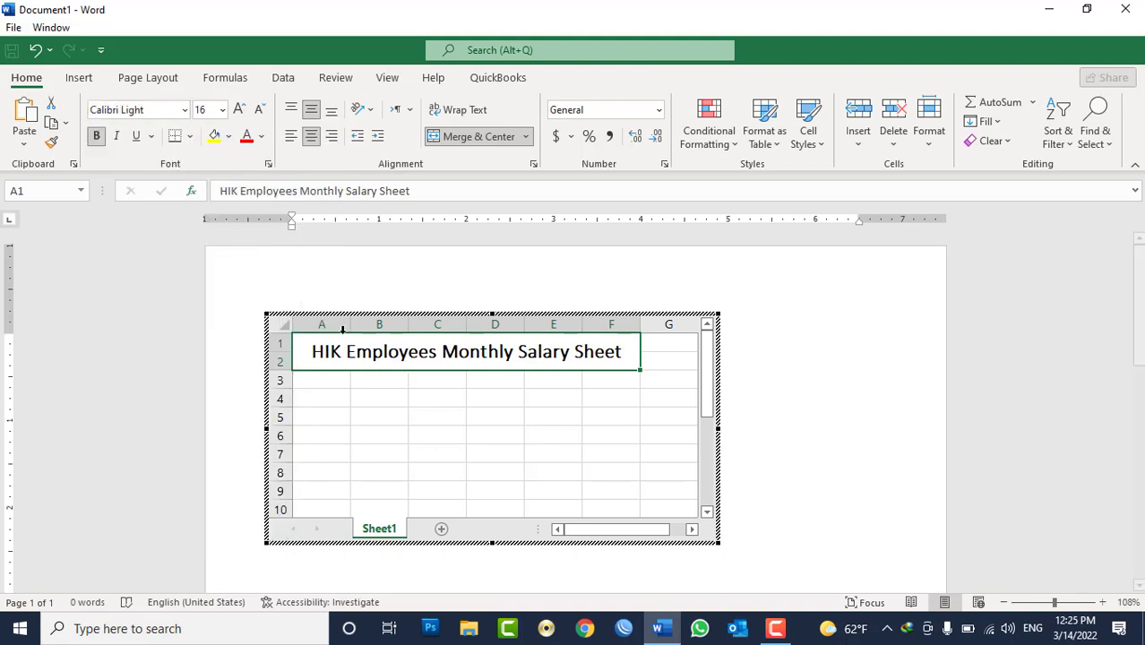
left_click(333, 379)
Enter the headings S.No, E.Name, Position and Salary in A3:D3
type("S.No")
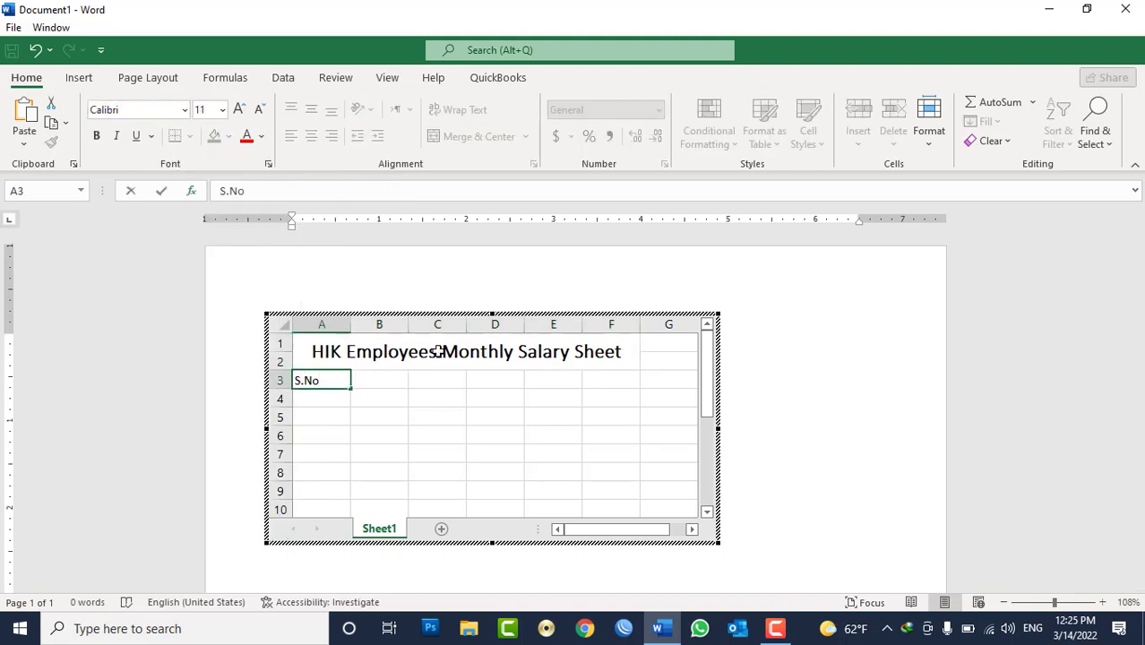
key("Tab")
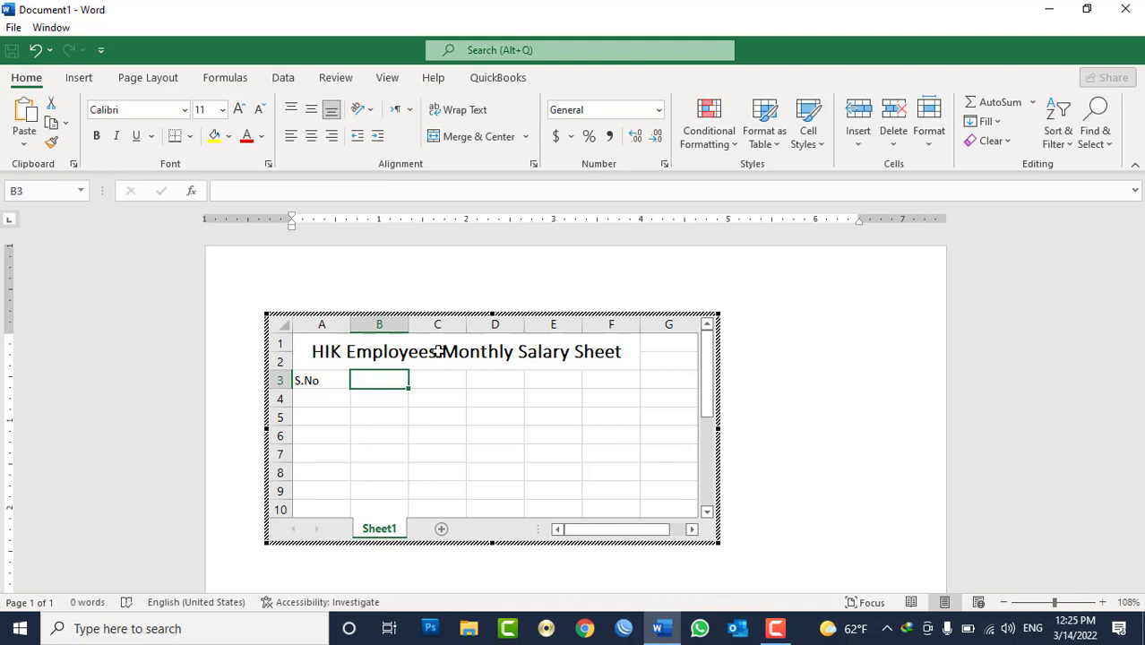
type("E.Nam")
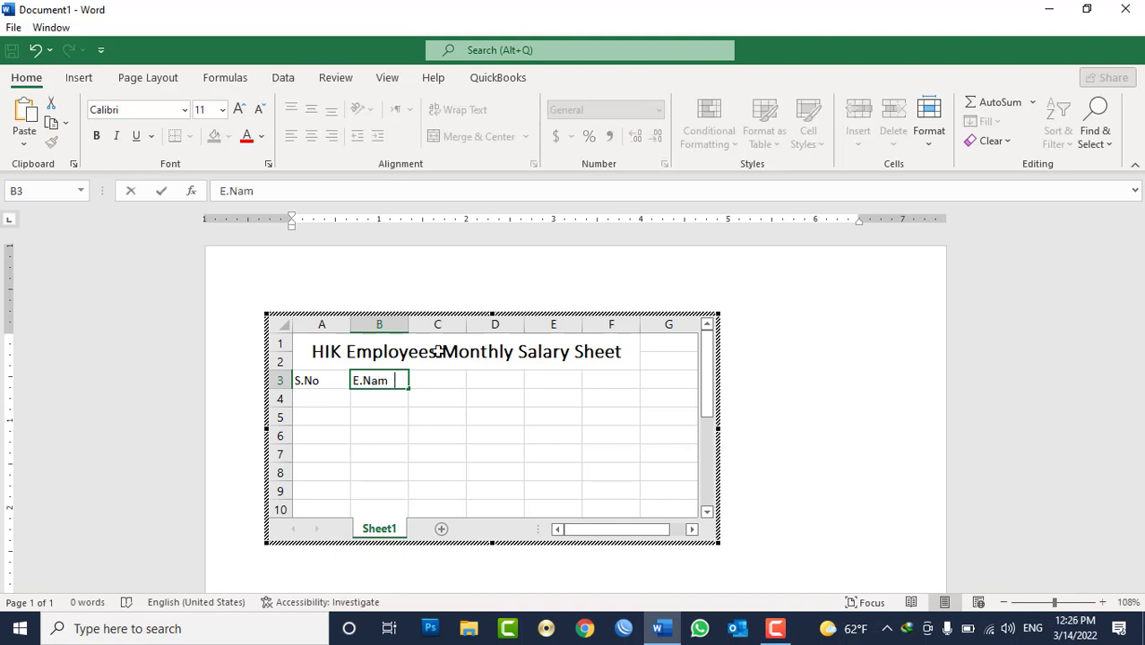
type("e")
key("Tab")
type("Po")
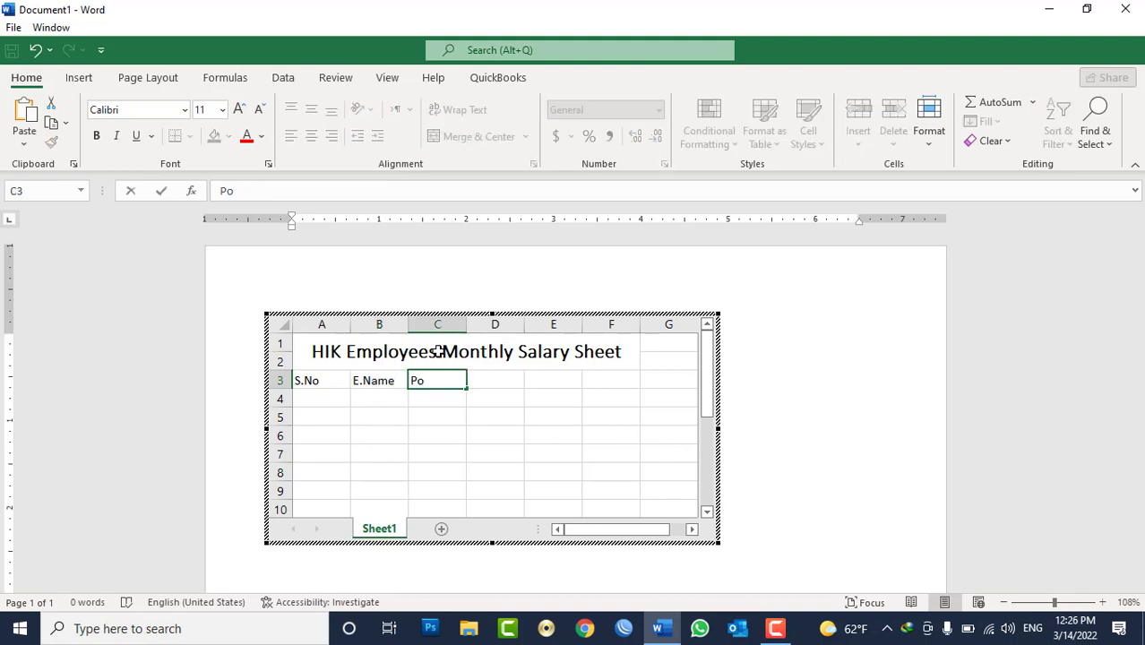
key("Tab")
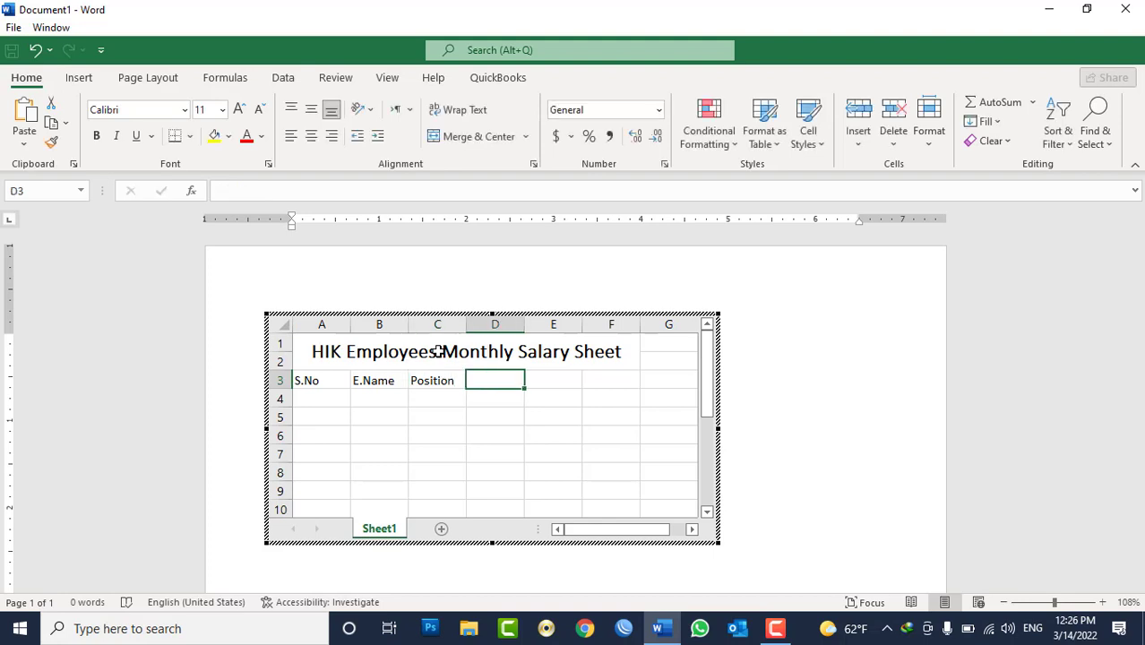
type("Salary")
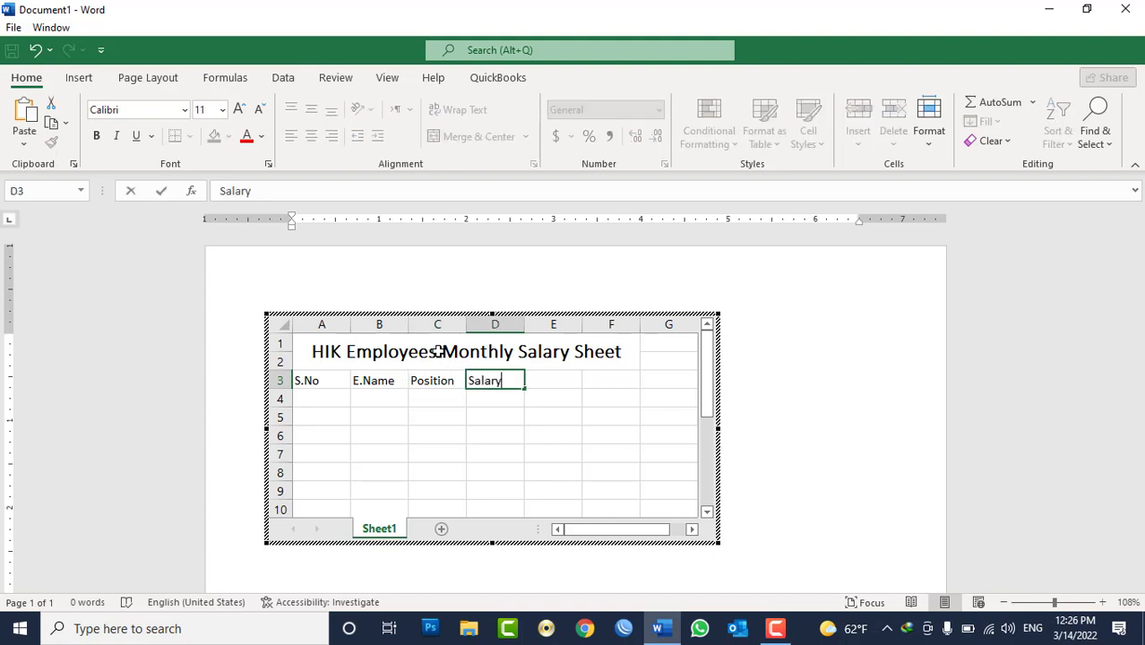
key("Tab")
Correct cell E3 to hold the heading 'Comment'
type("Ov")
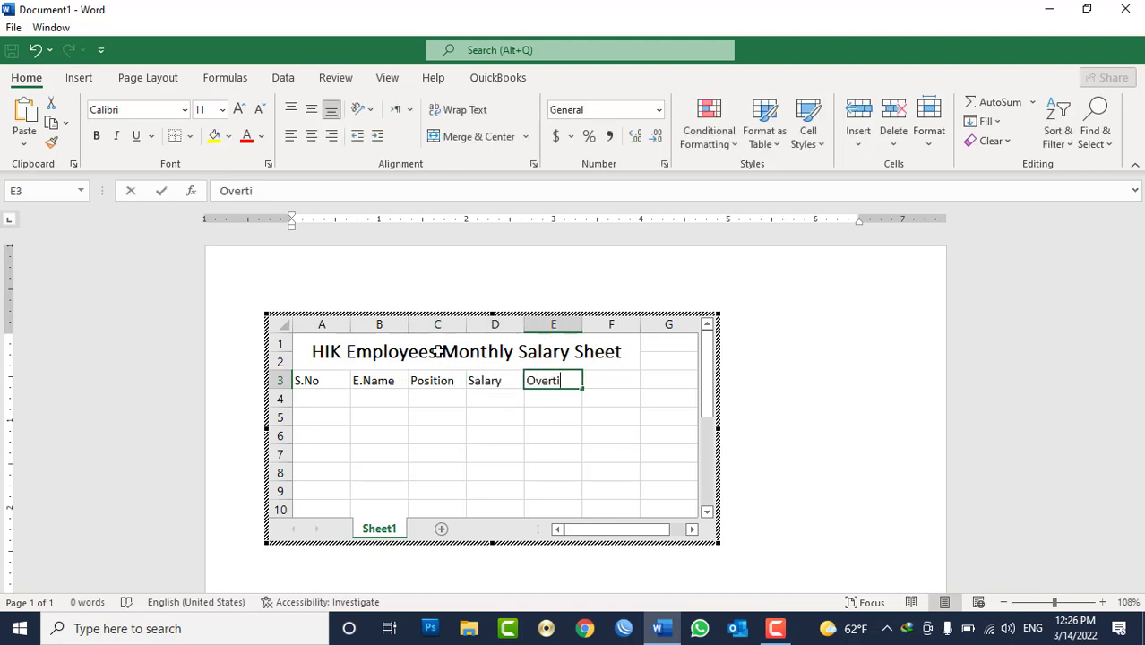
key("BackSpace")
key("BackSpace")
key("BackSpace")
key("BackSpace")
key("BackSpace")
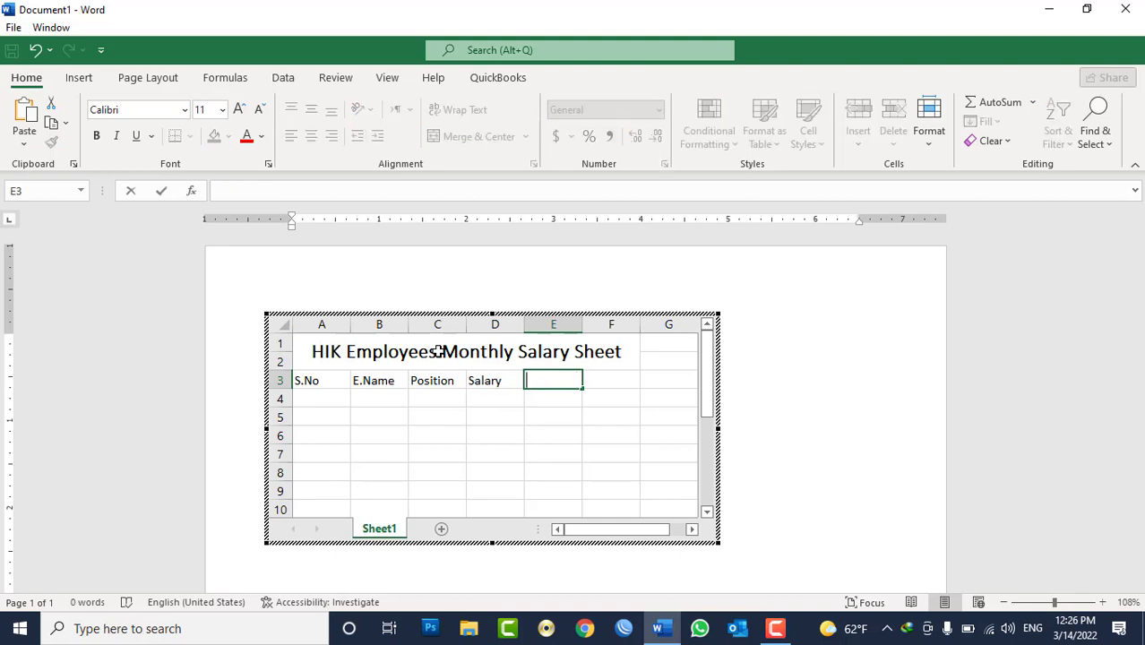
type("Ne")
key("Escape")
key("Right")
key("Left")
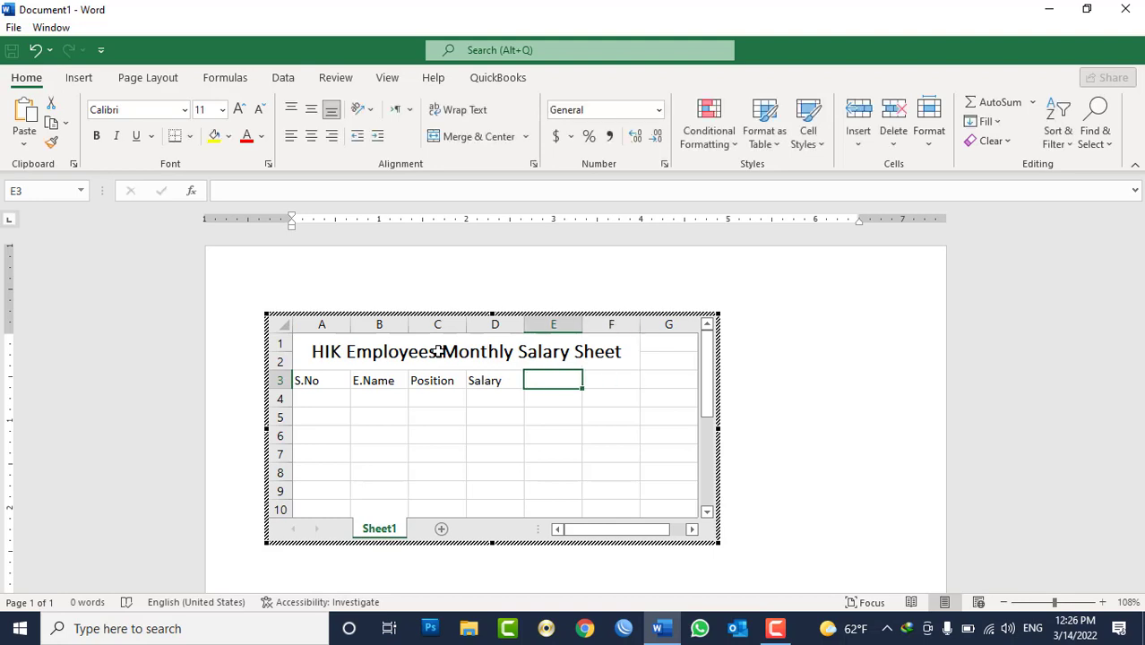
type("Comment")
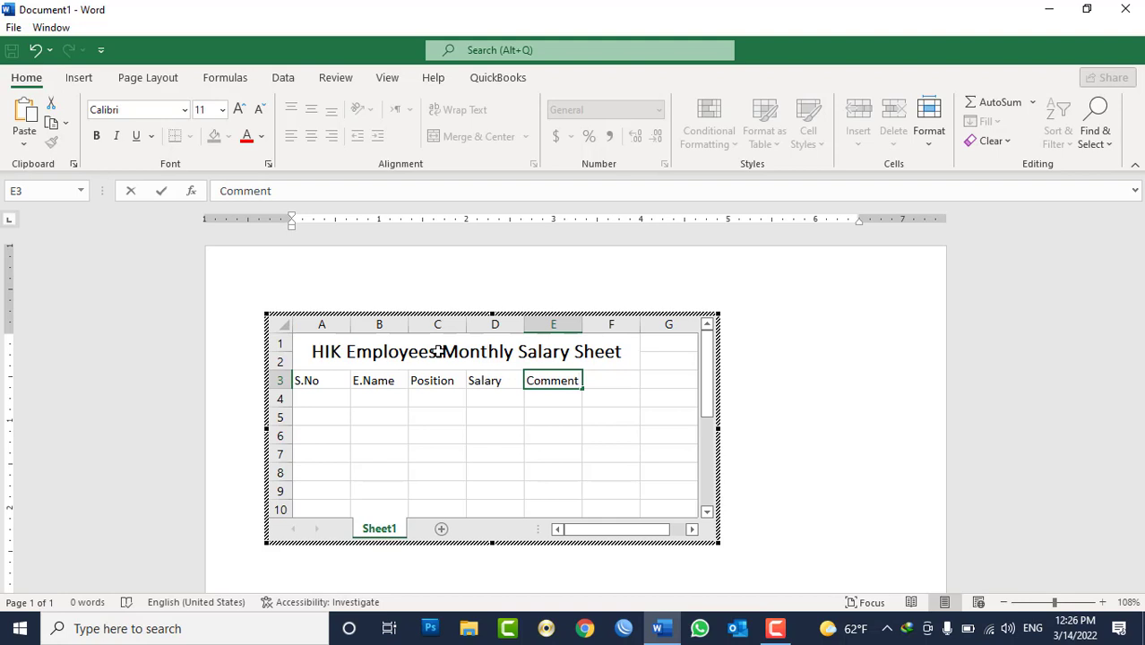
key("Return")
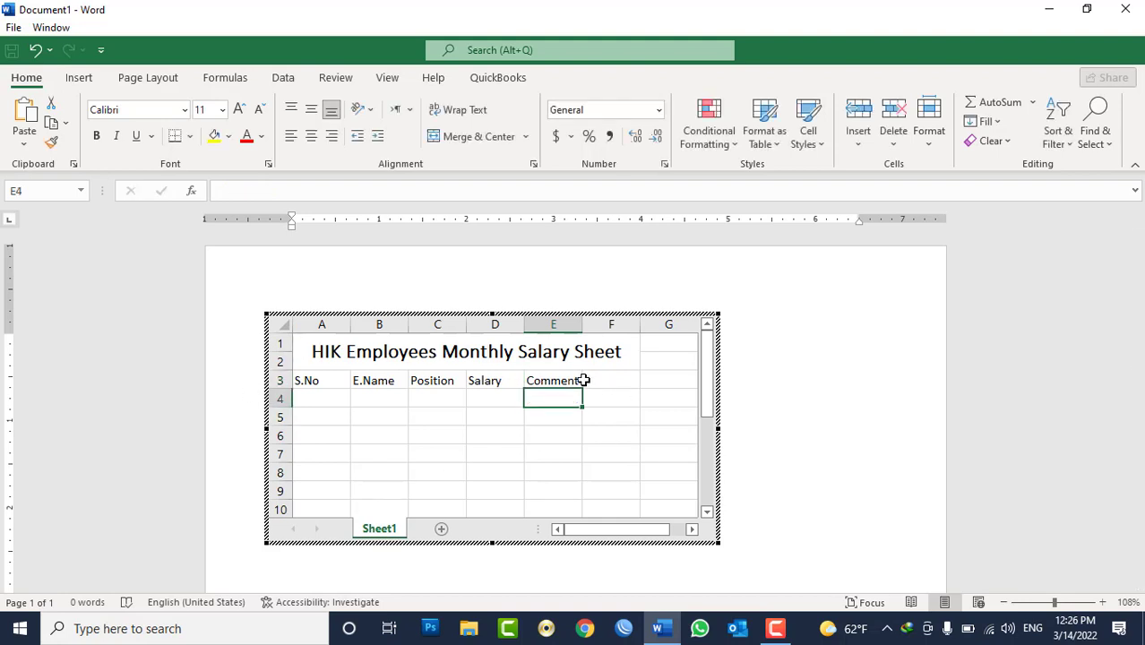
left_click(566, 379)
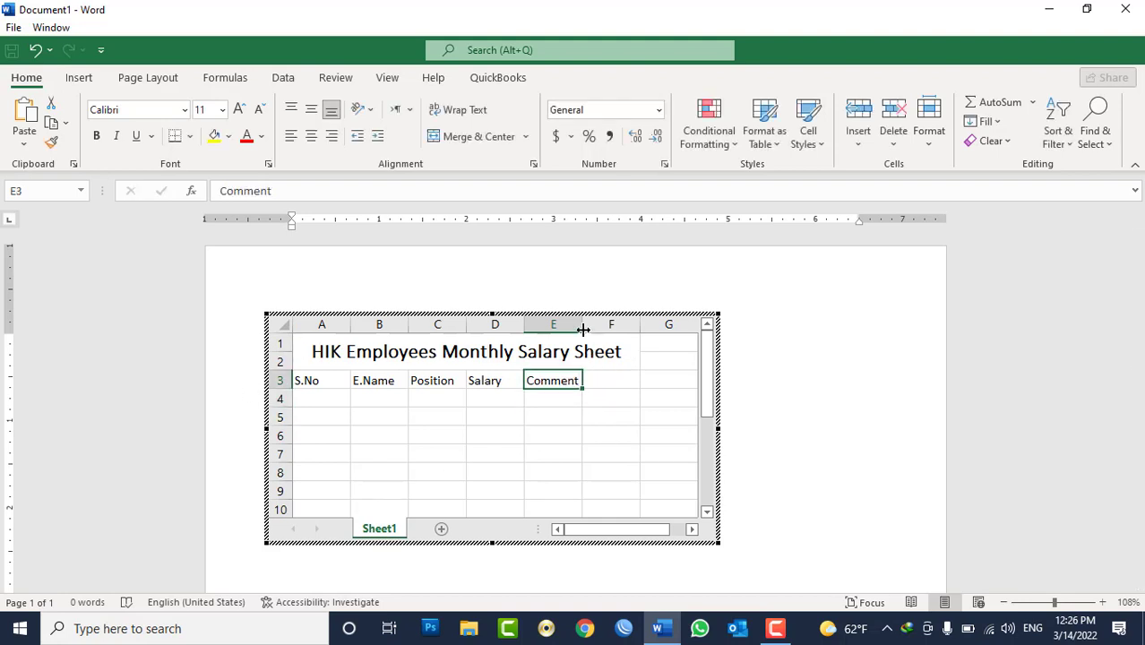
Try re-merging the title across A1:E2, then undo and redo to keep it merged across A1:F2
left_click(620, 354)
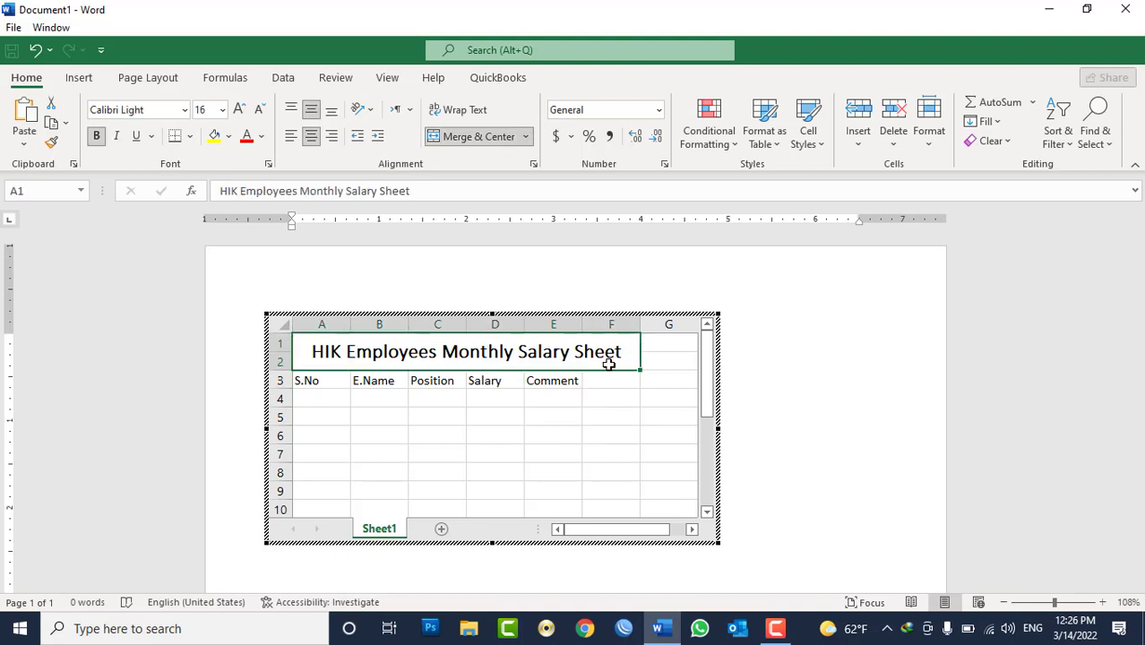
left_click(491, 139)
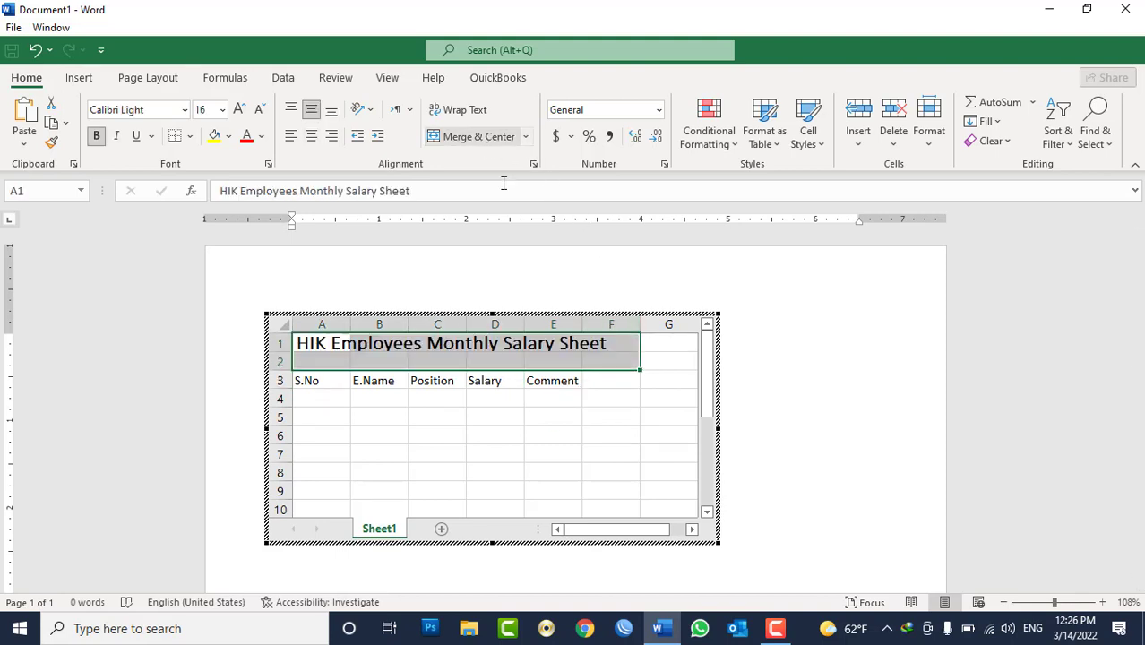
left_click_drag(528, 351, 324, 359)
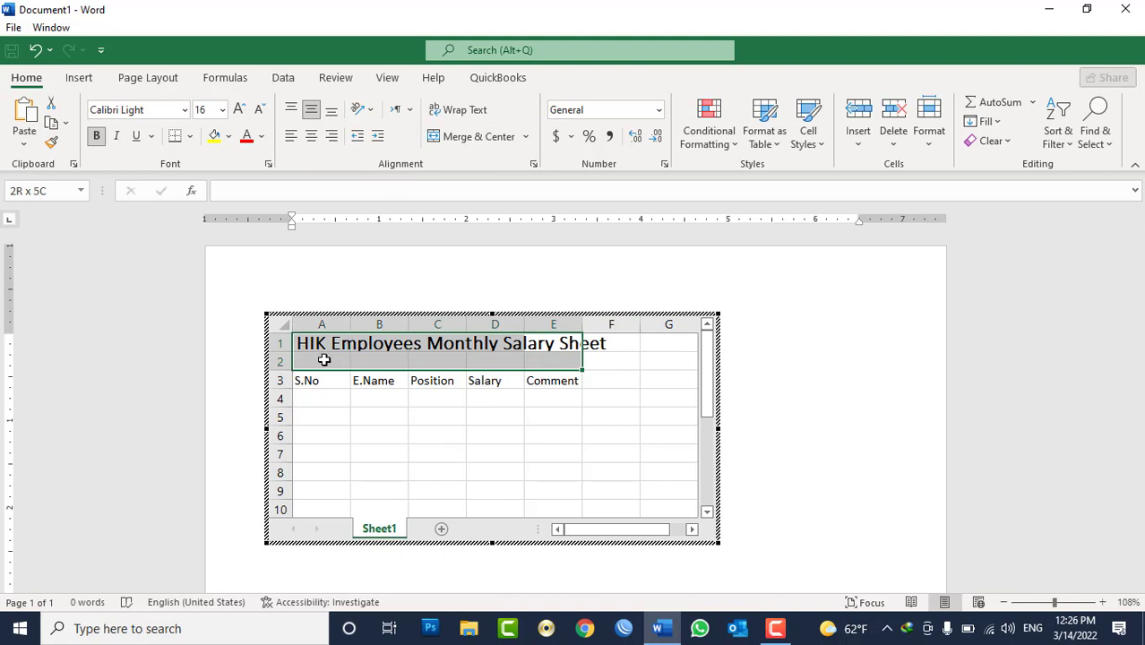
left_click(463, 144)
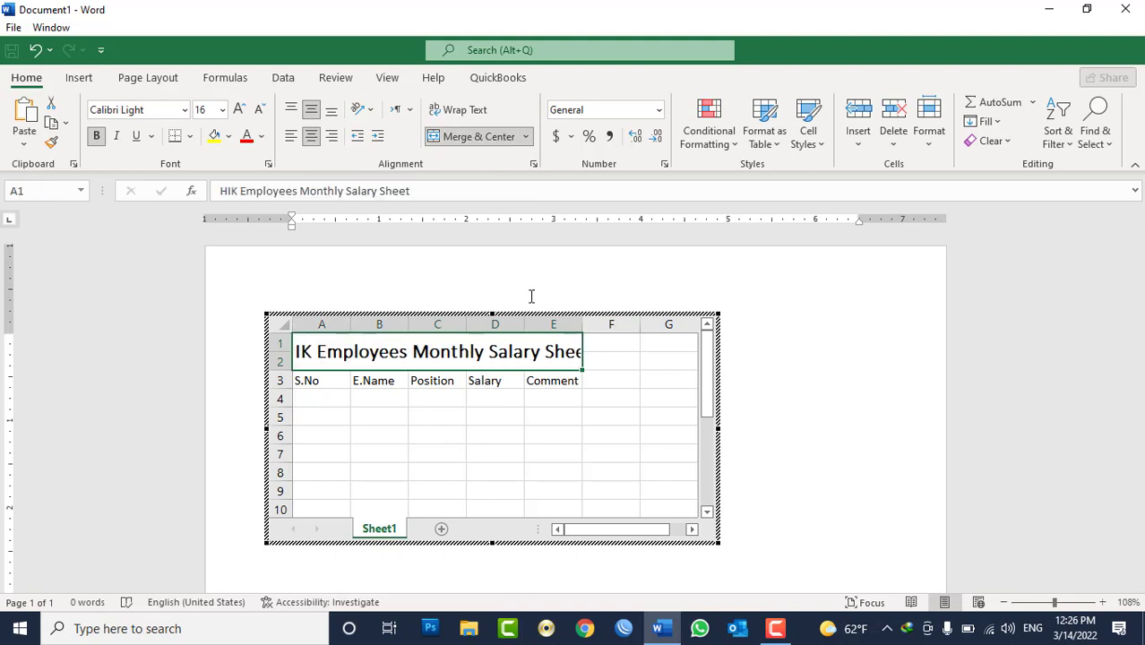
left_click_drag(582, 325, 605, 328)
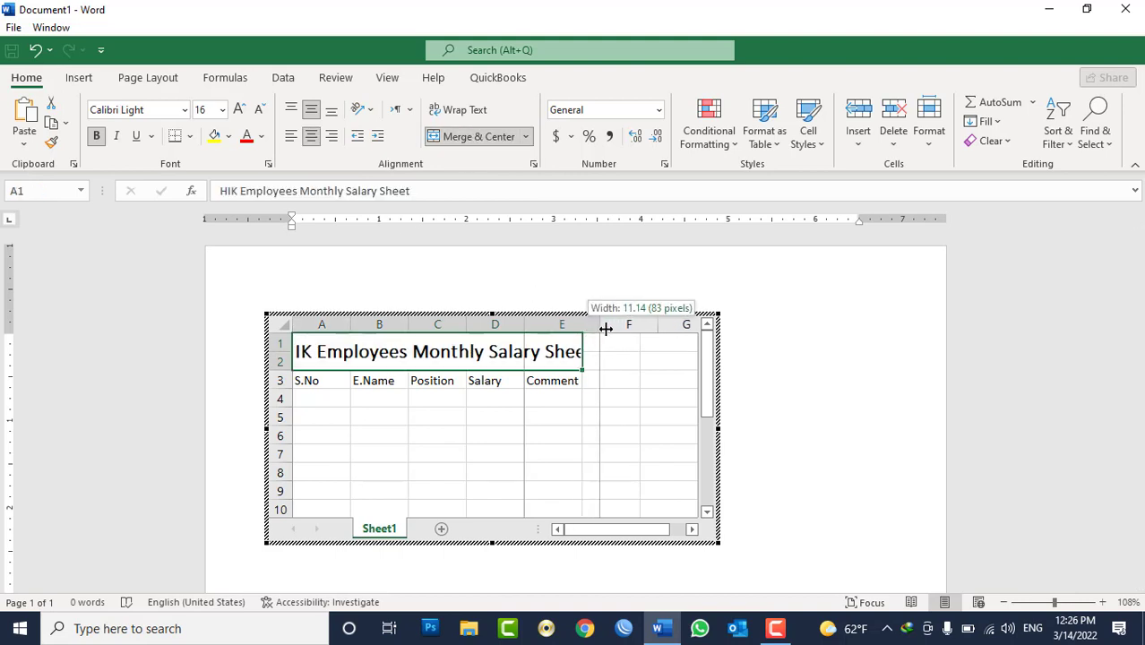
key("ctrl+z")
key("ctrl+z")
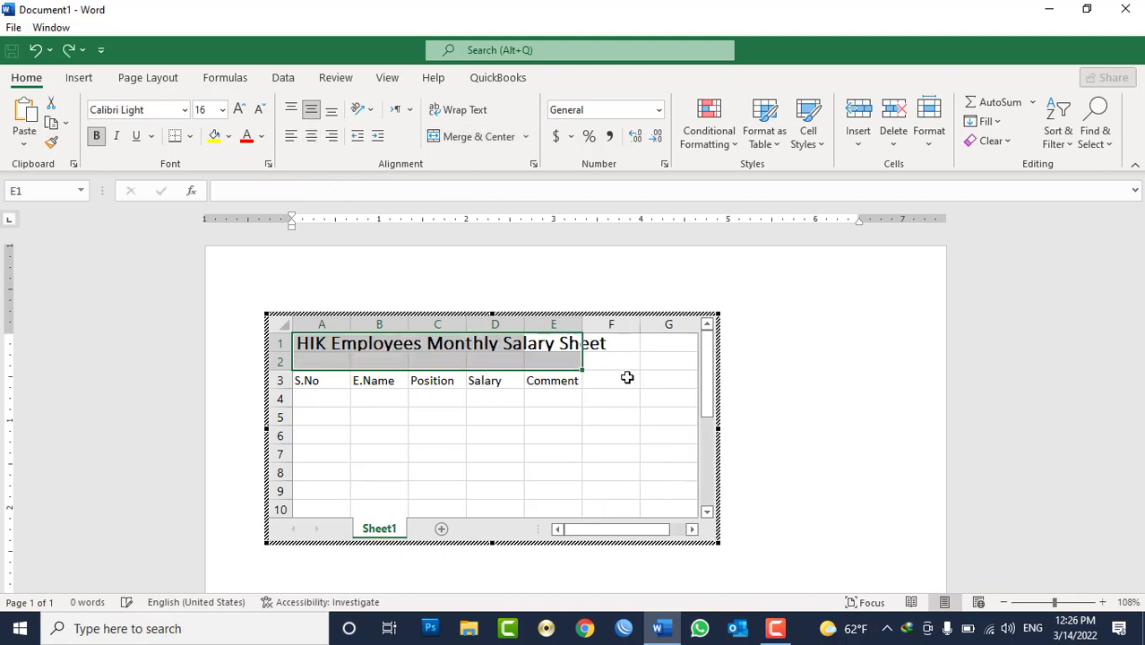
key("ctrl+y")
Replace the E3 heading with 'Advance' and set F3 to 'Net Salary'
left_click(572, 384)
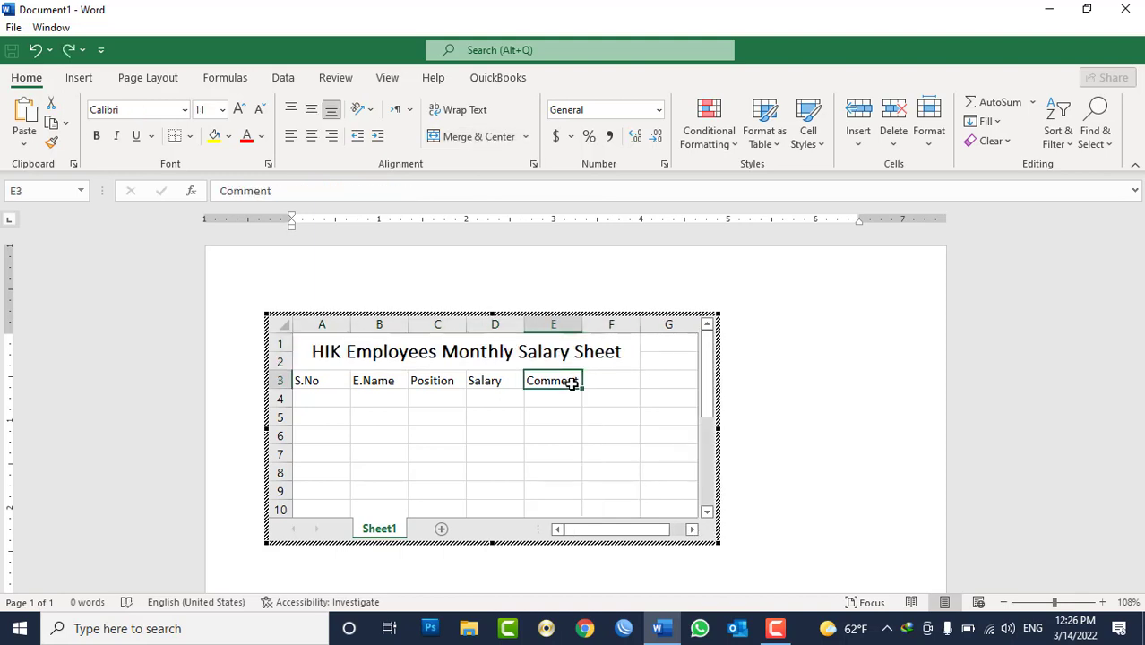
type("Advance")
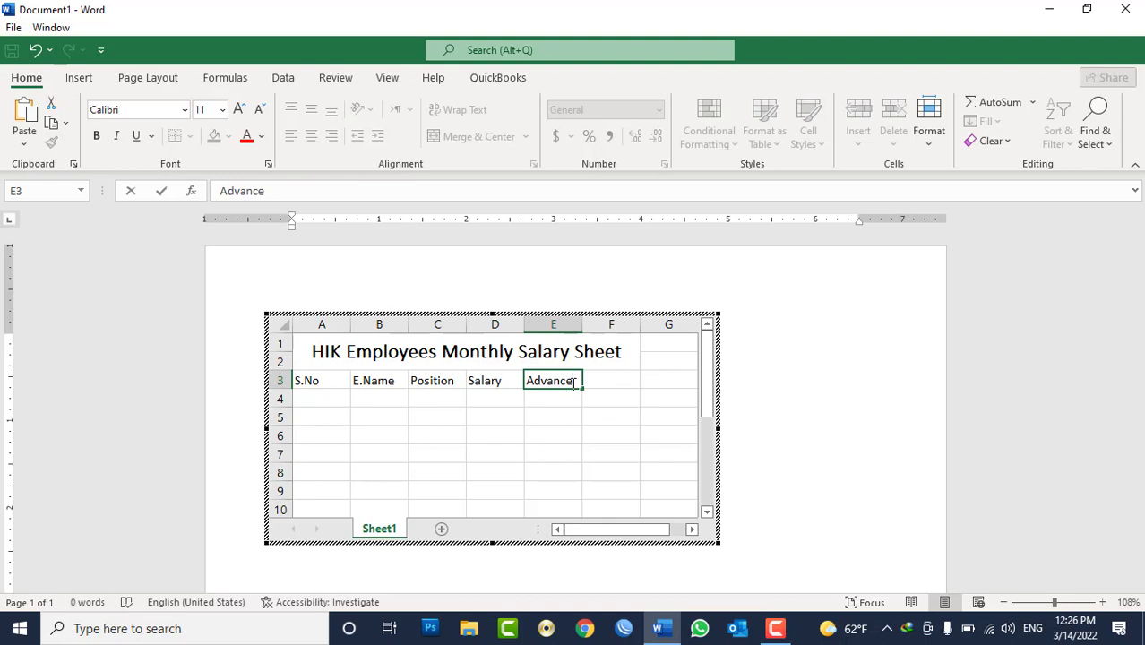
key("Tab")
type("Net")
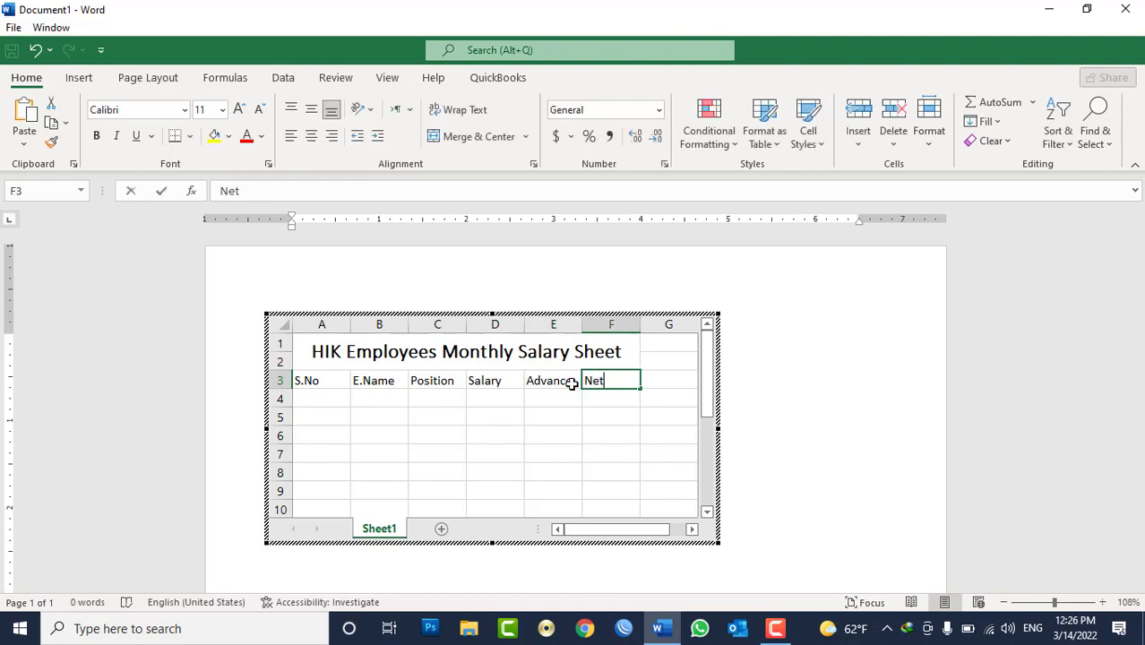
type(" Salray")
key("Return")
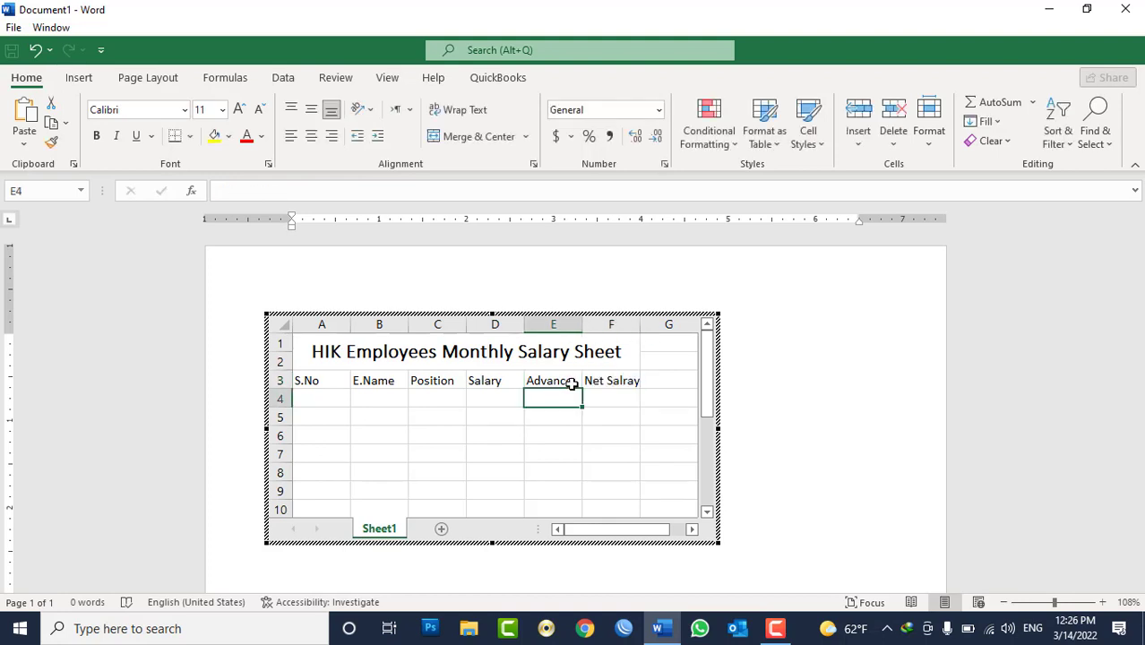
left_click(571, 383)
key("Tab")
type("Net ")
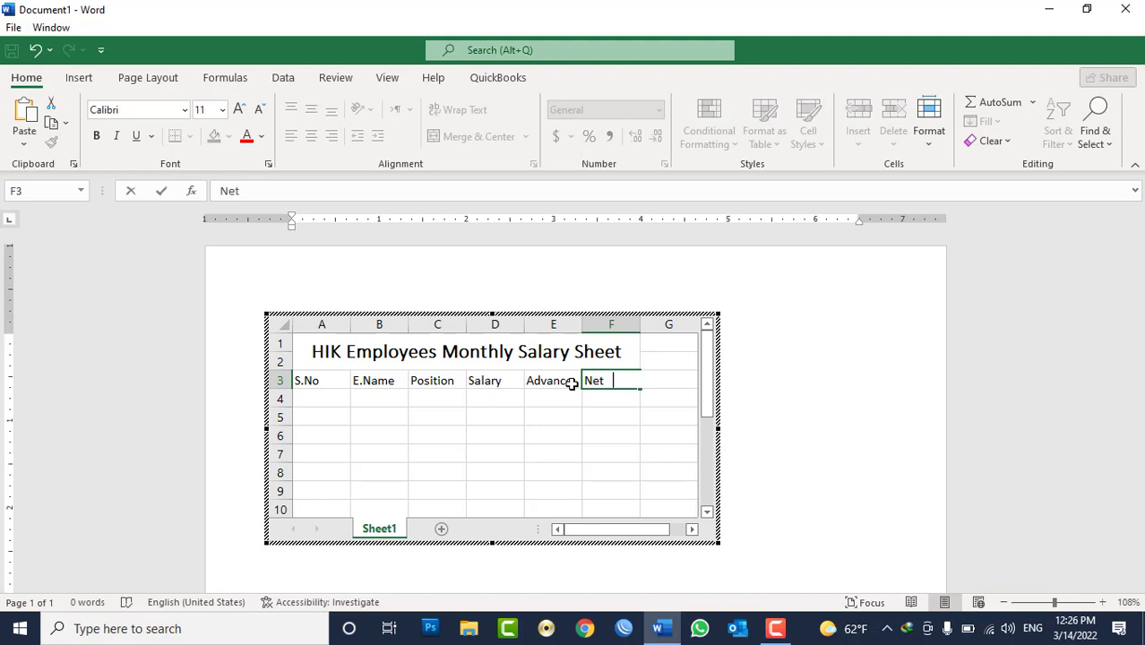
type("Salary")
key("Return")
Fill serial numbers 1–5 in A4:A8 and enter the first employee's name in B4
key("Left")
key("Left")
key("Left")
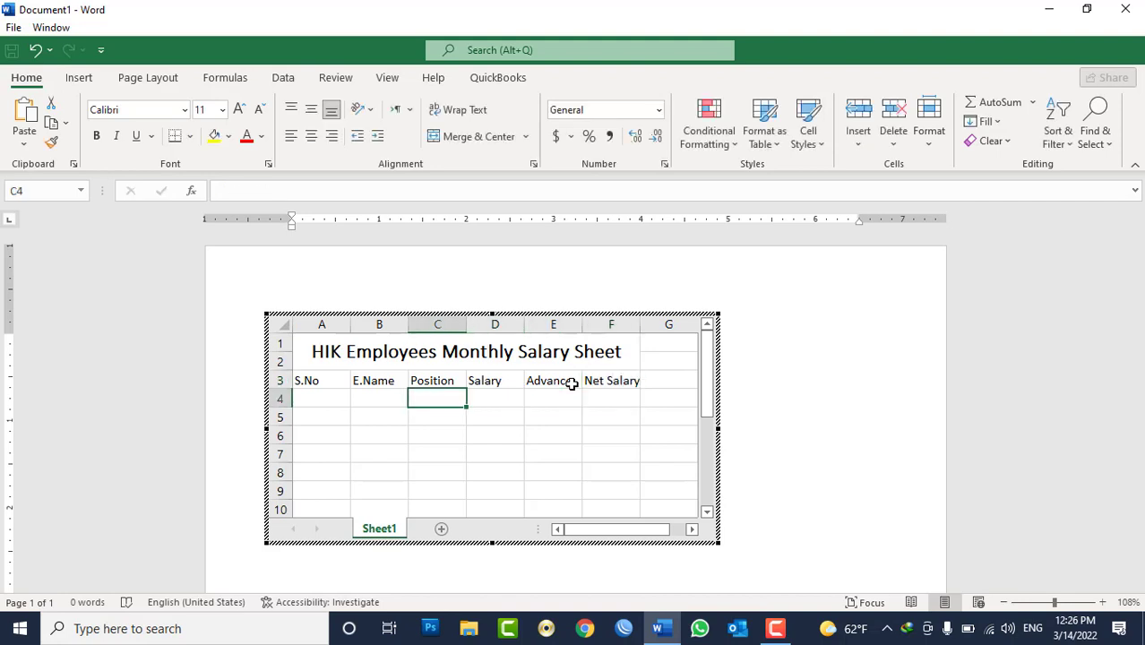
key("Left")
key("Left")
type("1 2 3 4 5")
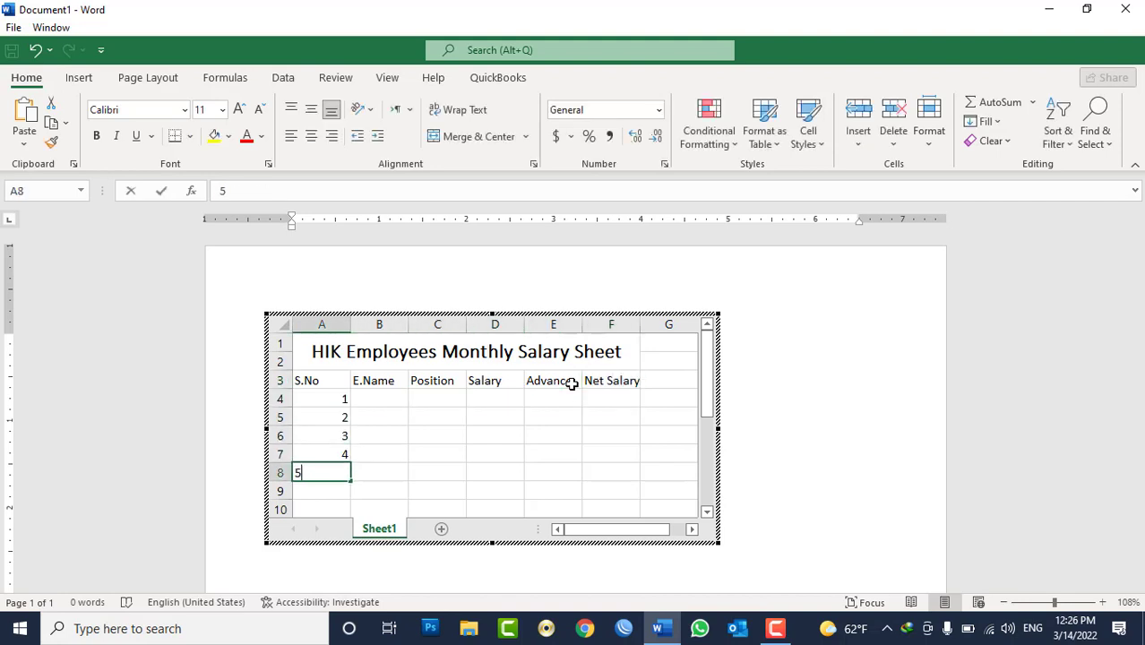
key("Tab")
key("Up")
key("Up")
key("Up")
key("Up")
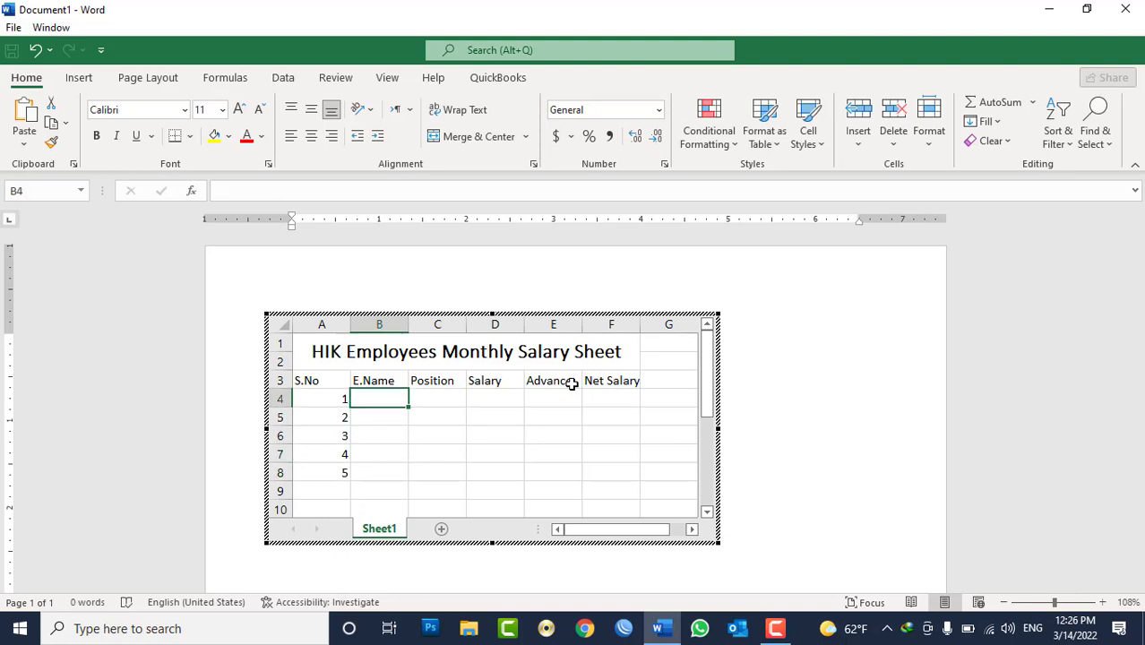
type("Islam")
key("Tab")
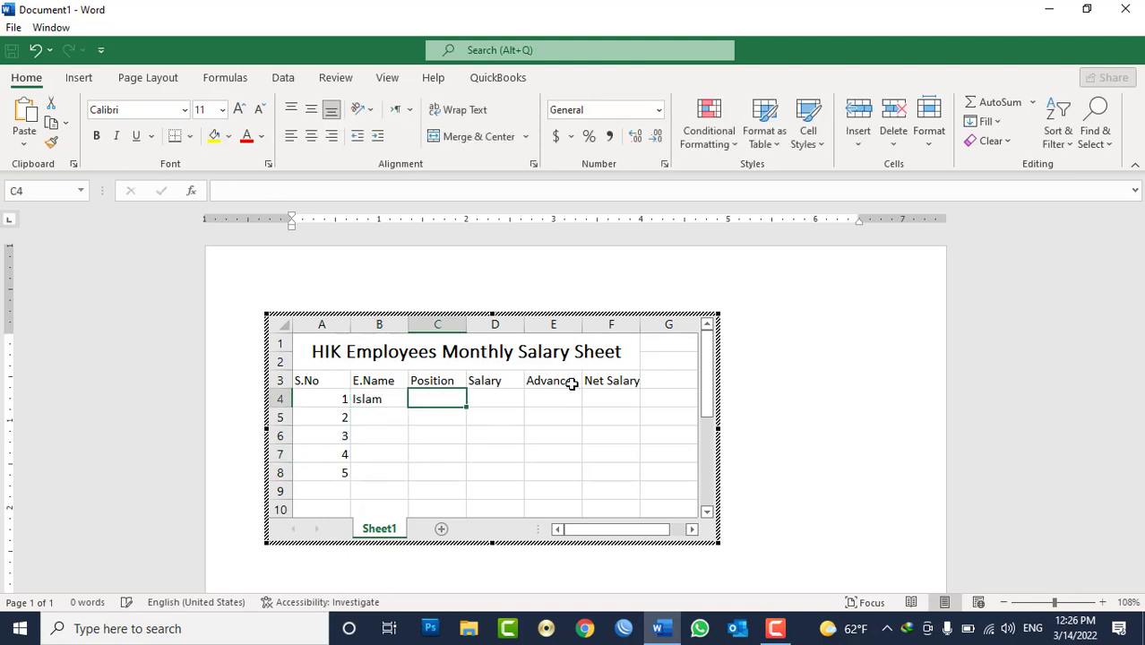
Give row 4 the position 'Head of IT', salary 20000 and advance 5000
type("Head o")
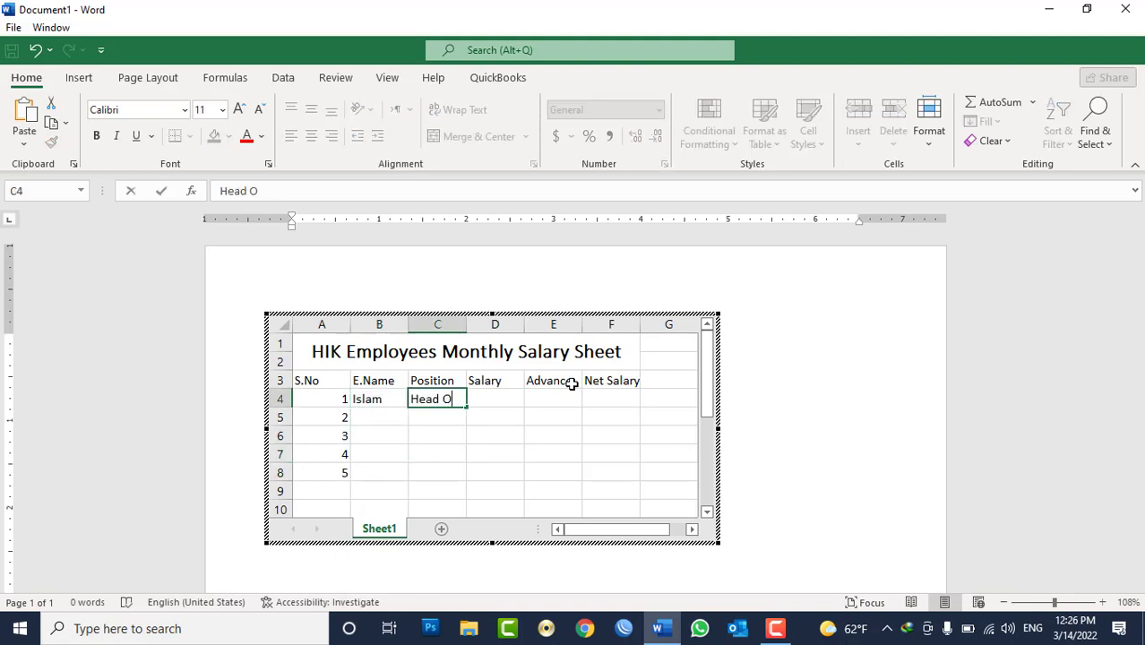
type("f")
key("BackSpace")
key("BackSpace")
type("of IT")
key("Tab")
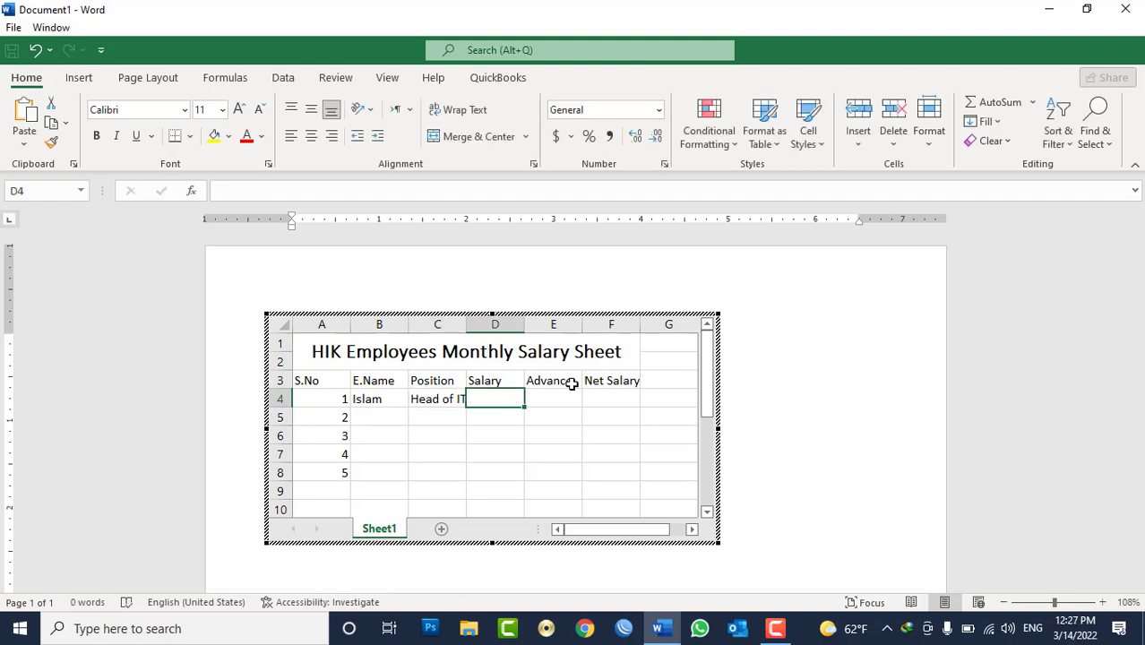
type("20000")
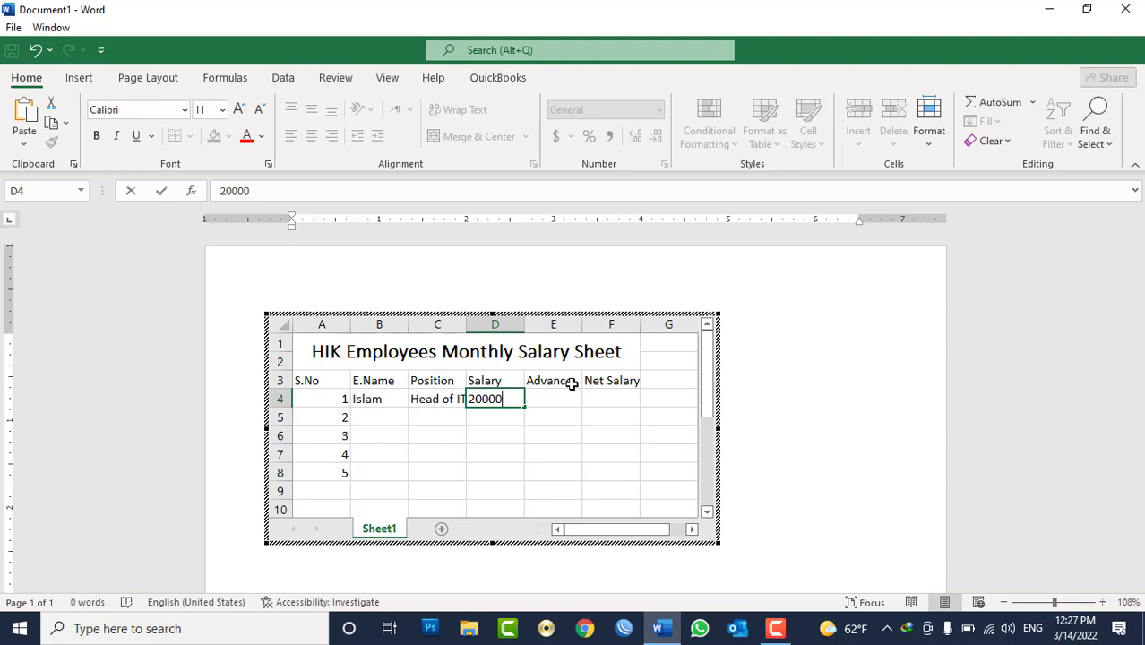
key("Tab")
type("50")
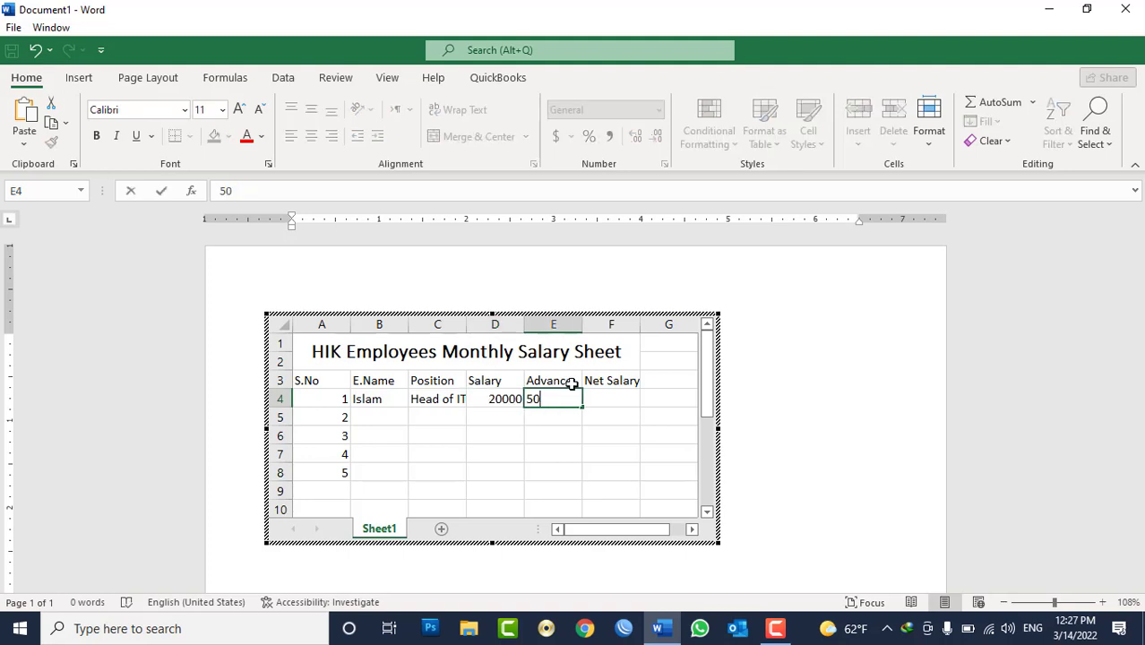
key("Tab")
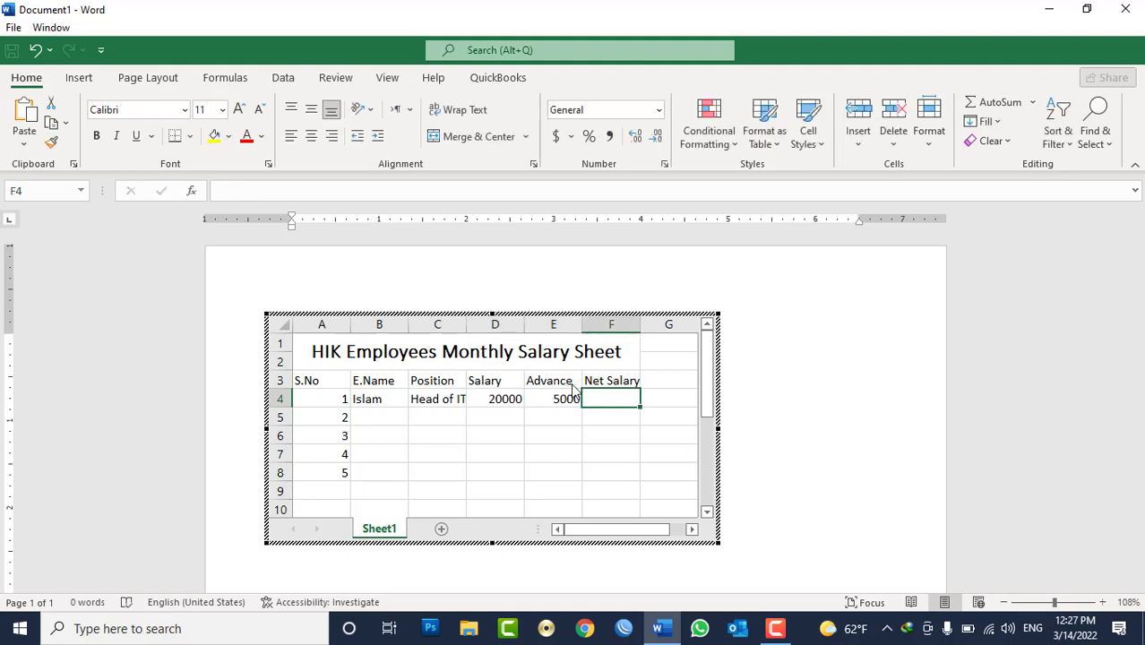
Enter the Net Salary formula =D4-E4 in F4 and fill it down to F8
type("=")
left_click(516, 399)
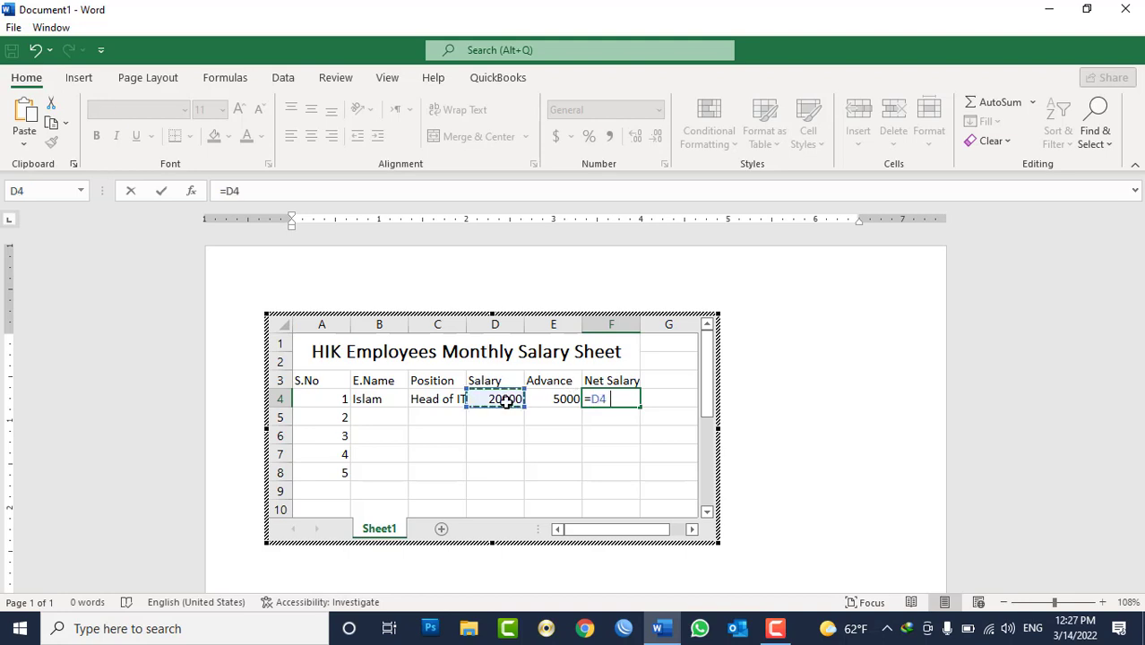
type("-")
left_click(549, 401)
key("Return")
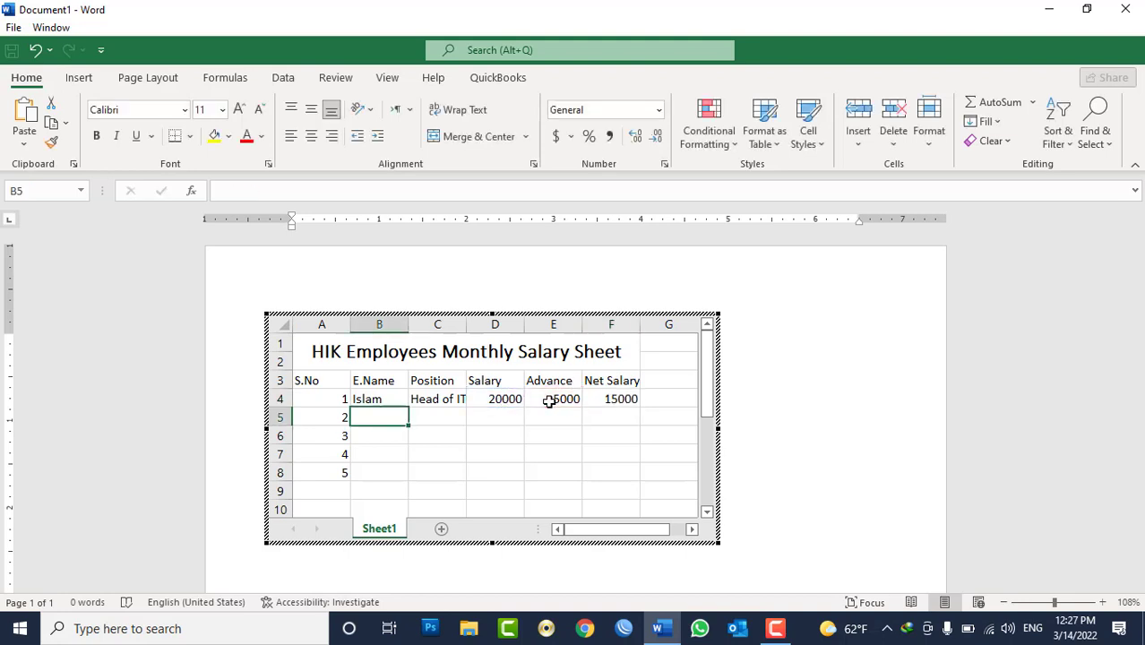
key("Up")
key("Right")
key("Right")
key("Right")
key("Right")
key("shift+Down")
key("shift+Down")
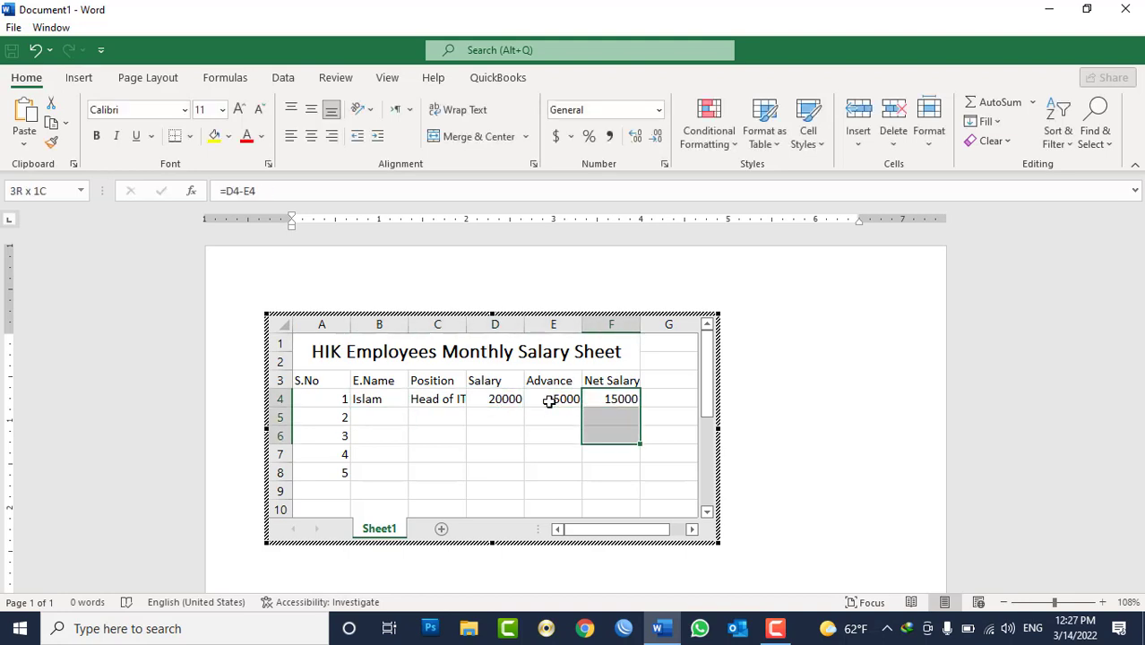
key("shift+Down")
key("shift+Down")
key("ctrl+d")
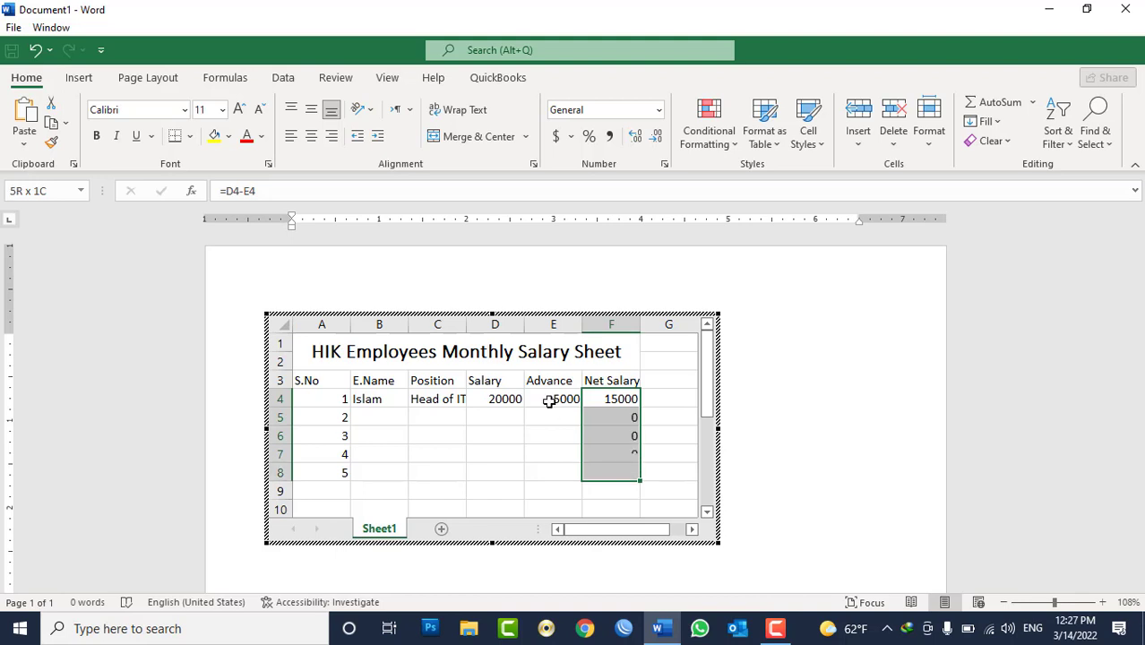
Fill row 5 with the second employee's name, Finance Manager, salary 10000 and advance 1000
key("Left")
key("Left")
key("Left")
key("Left")
key("Down")
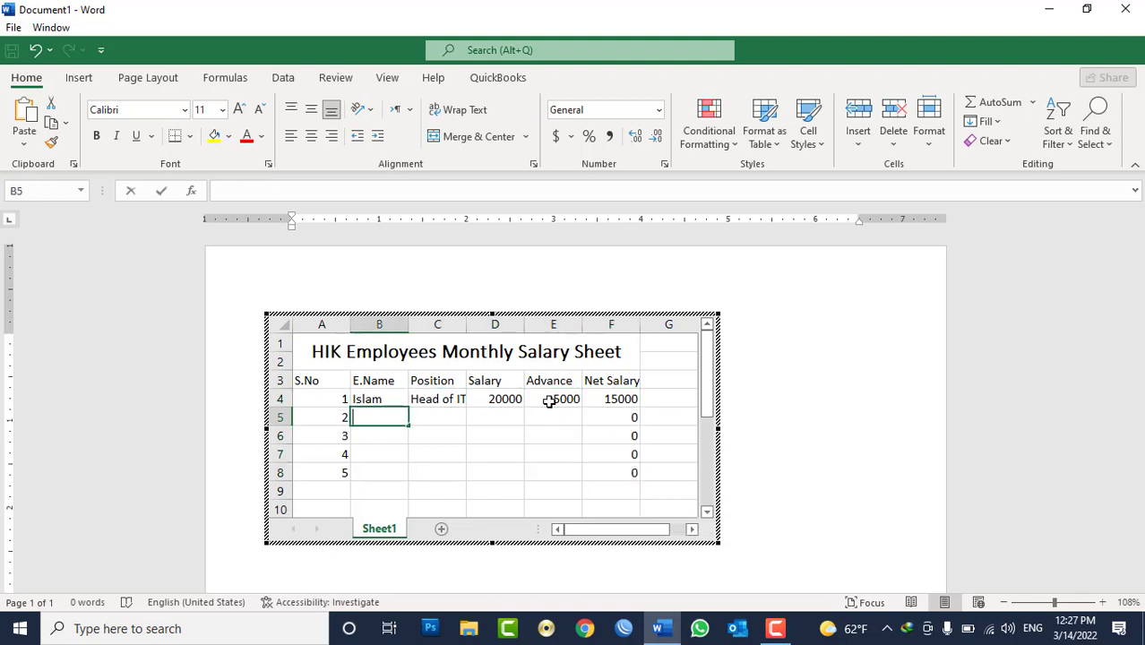
type("Wali")
key("Tab")
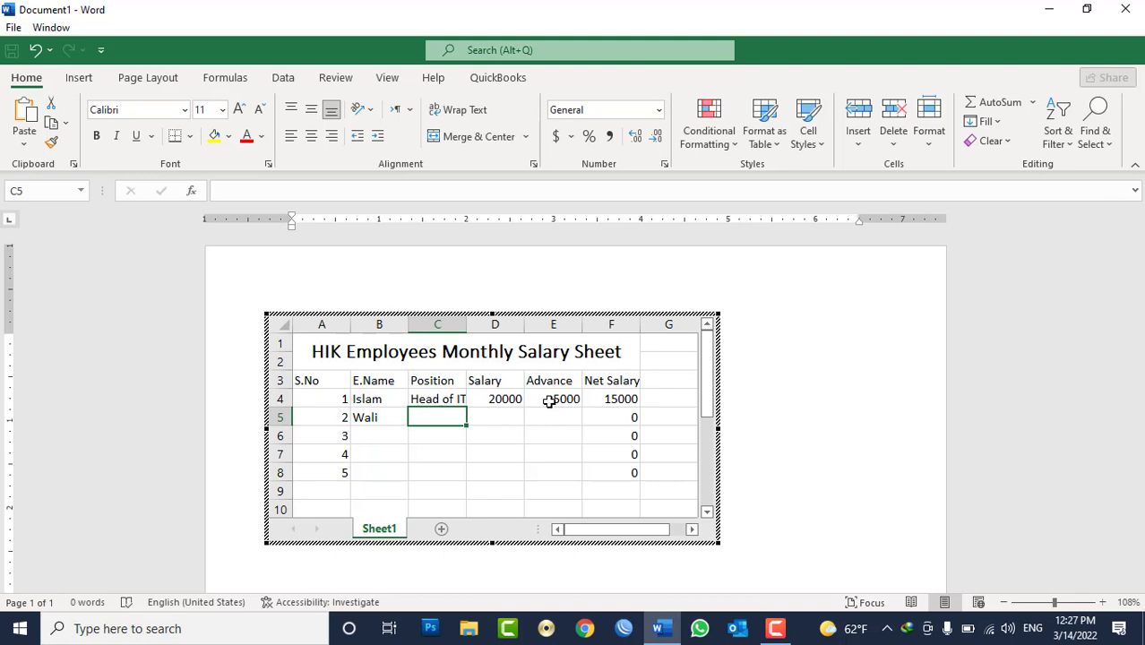
type("Finance Manager")
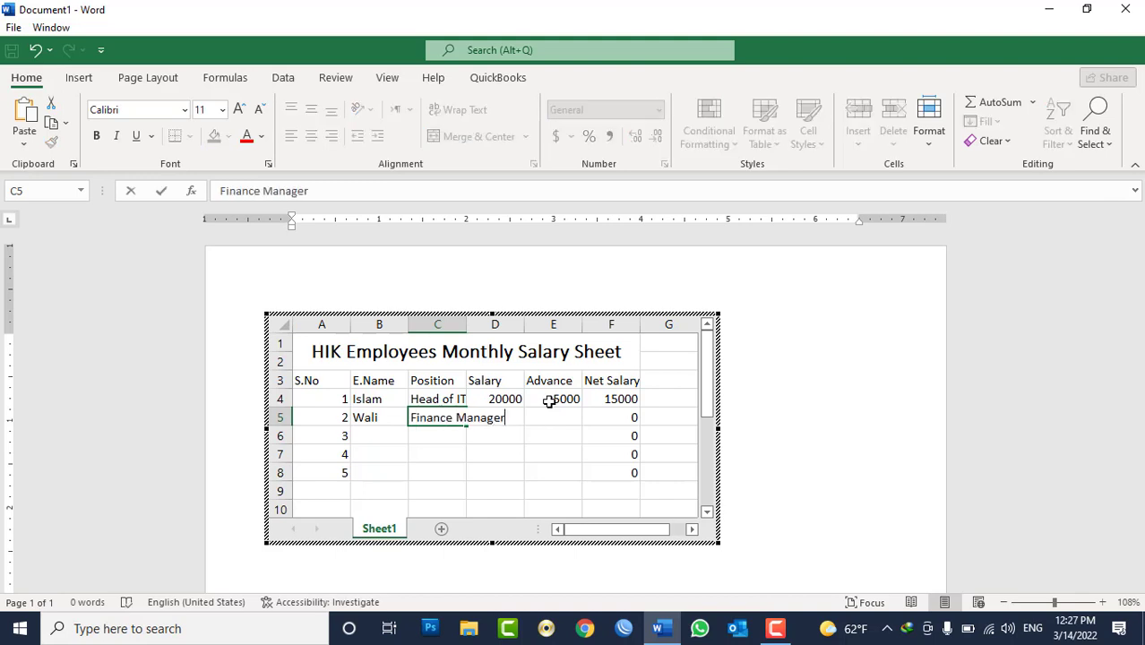
key("Tab")
type("1000")
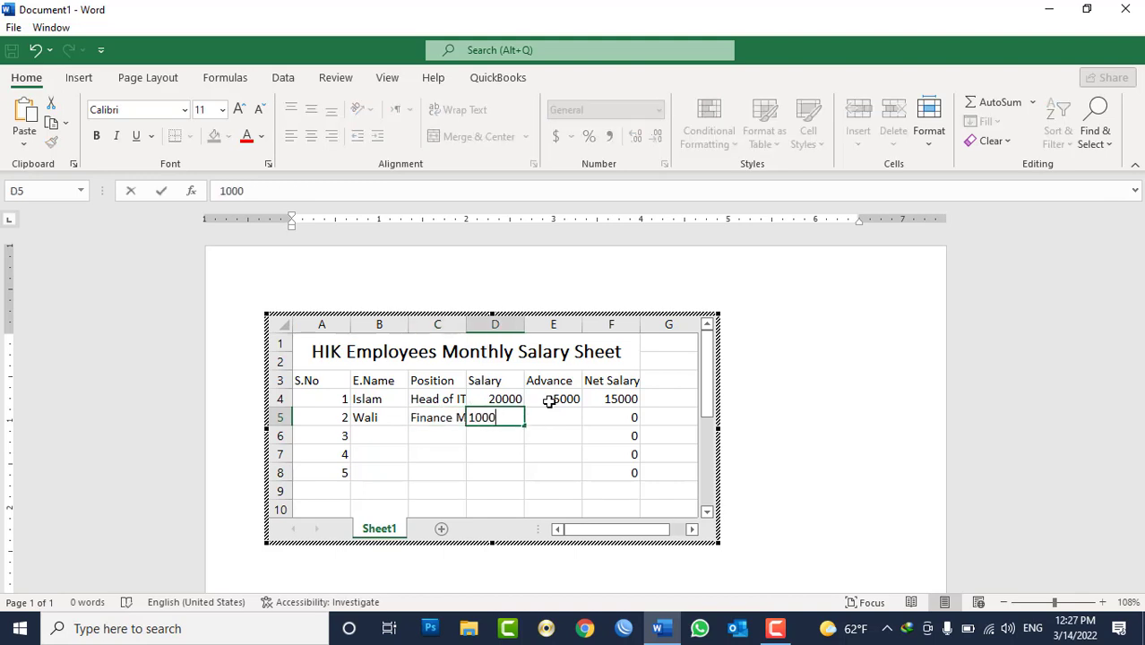
key("Tab")
type("100")
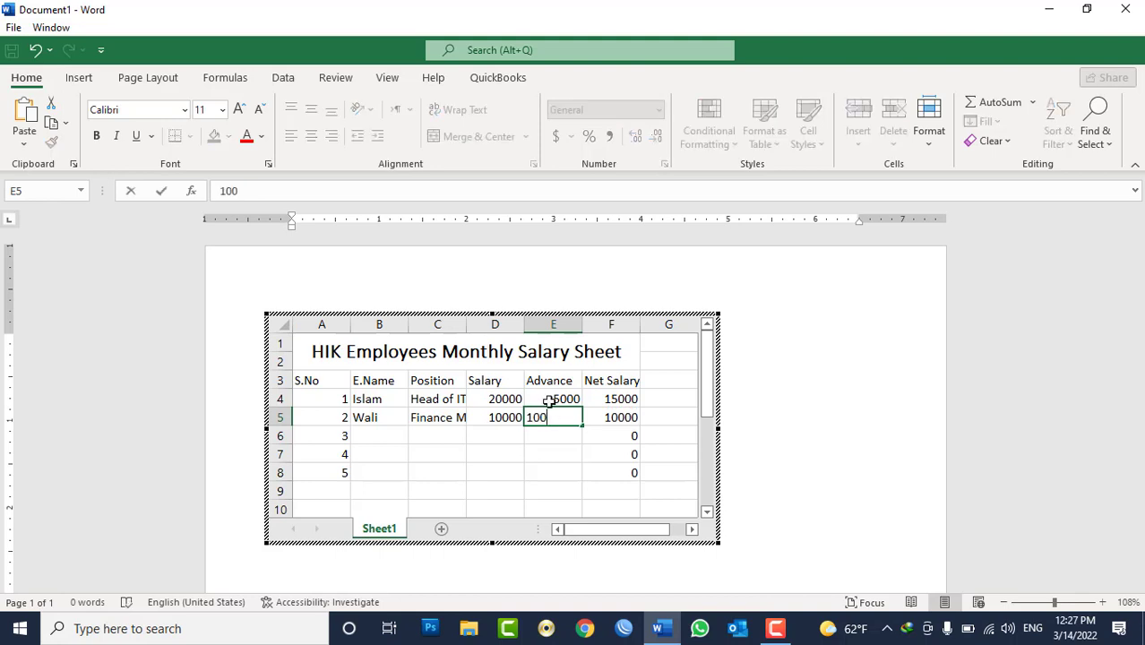
type("0")
key("Return")
key("Down")
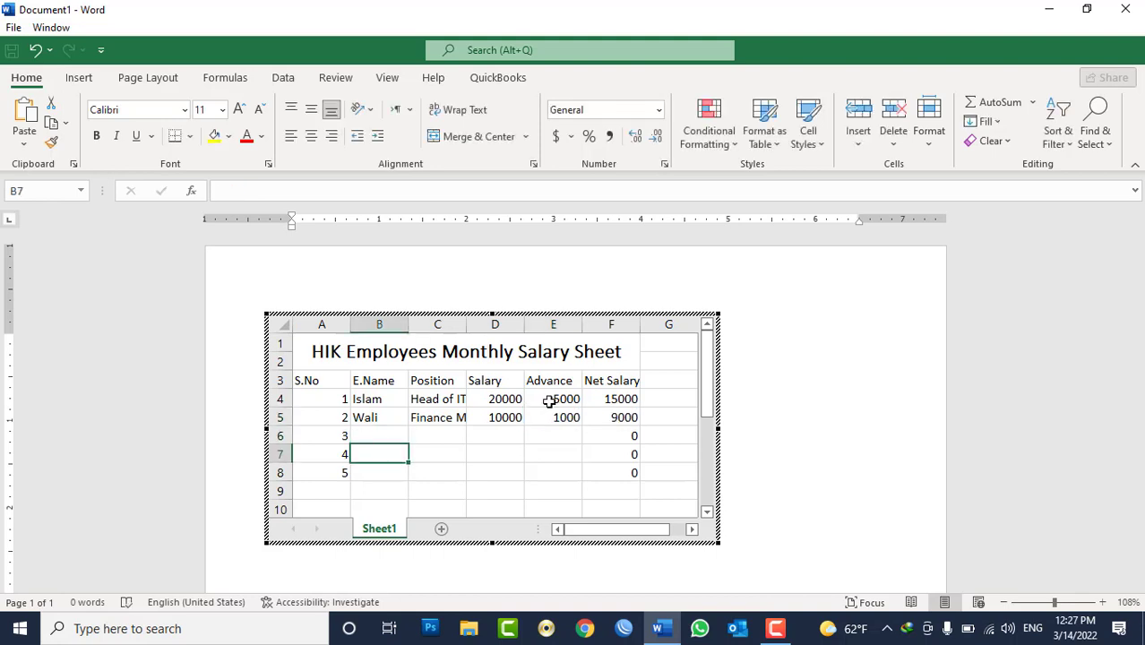
key("Up")
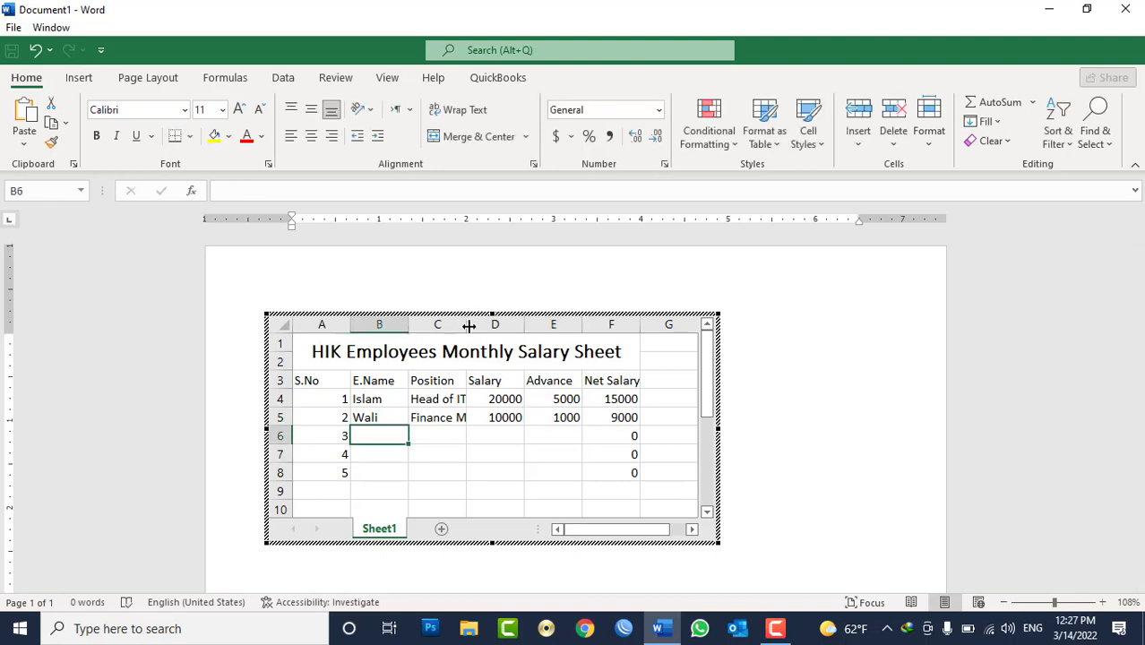
Autofit column C and give the table A1:F8 the 20% - Accent6 cell style
double_click(465, 324)
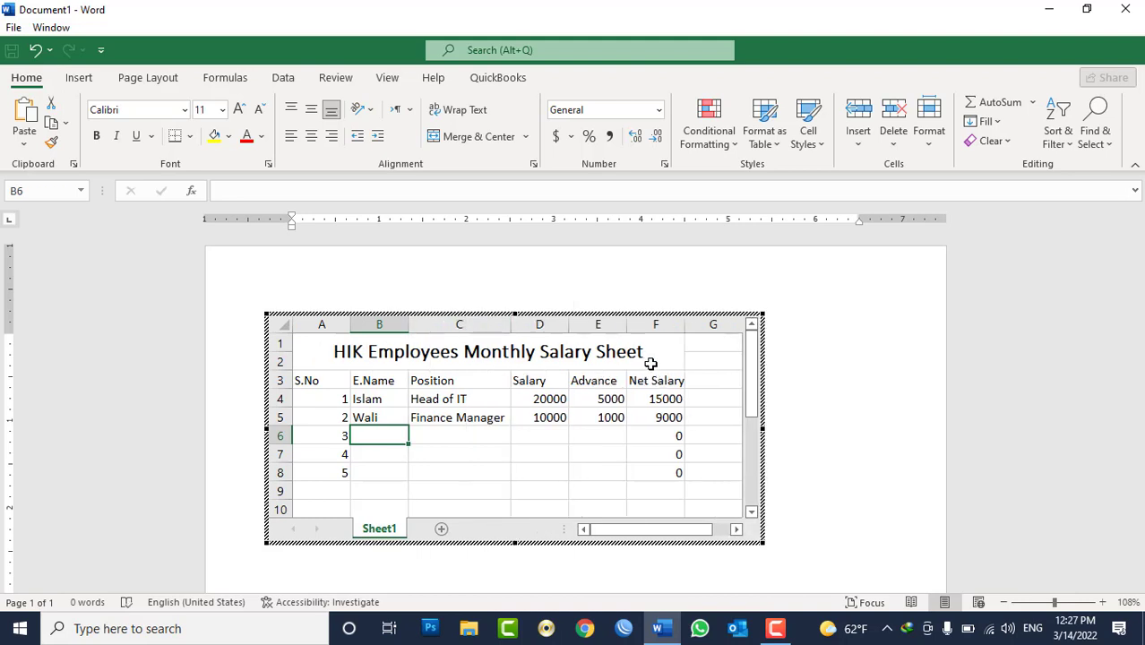
left_click_drag(650, 363, 582, 470)
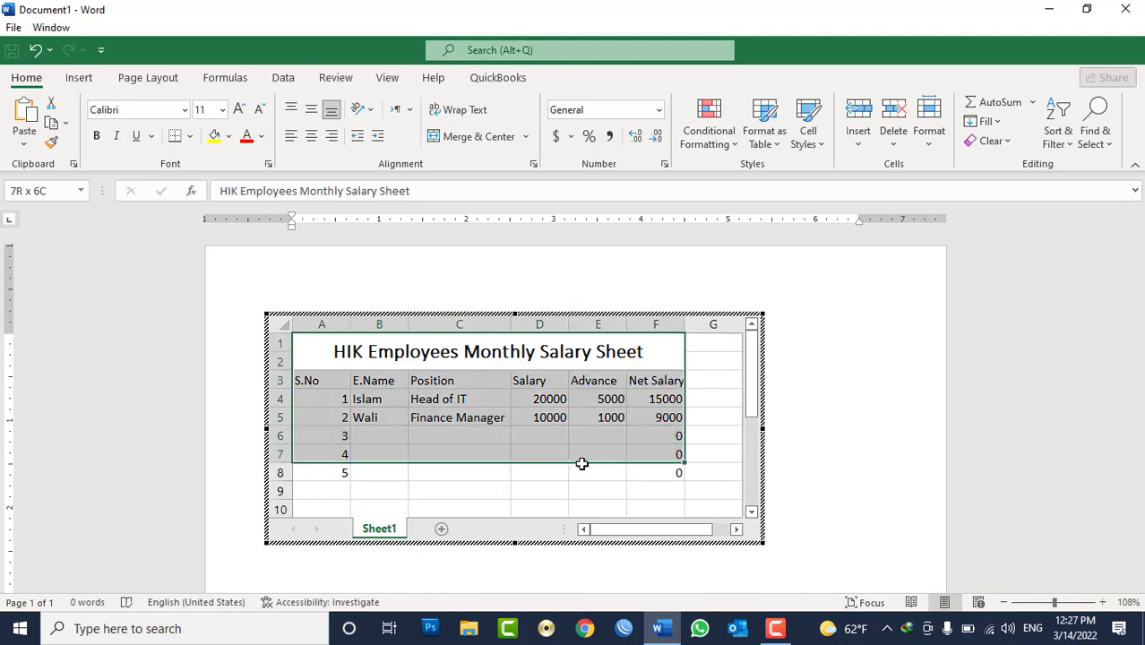
left_click(806, 136)
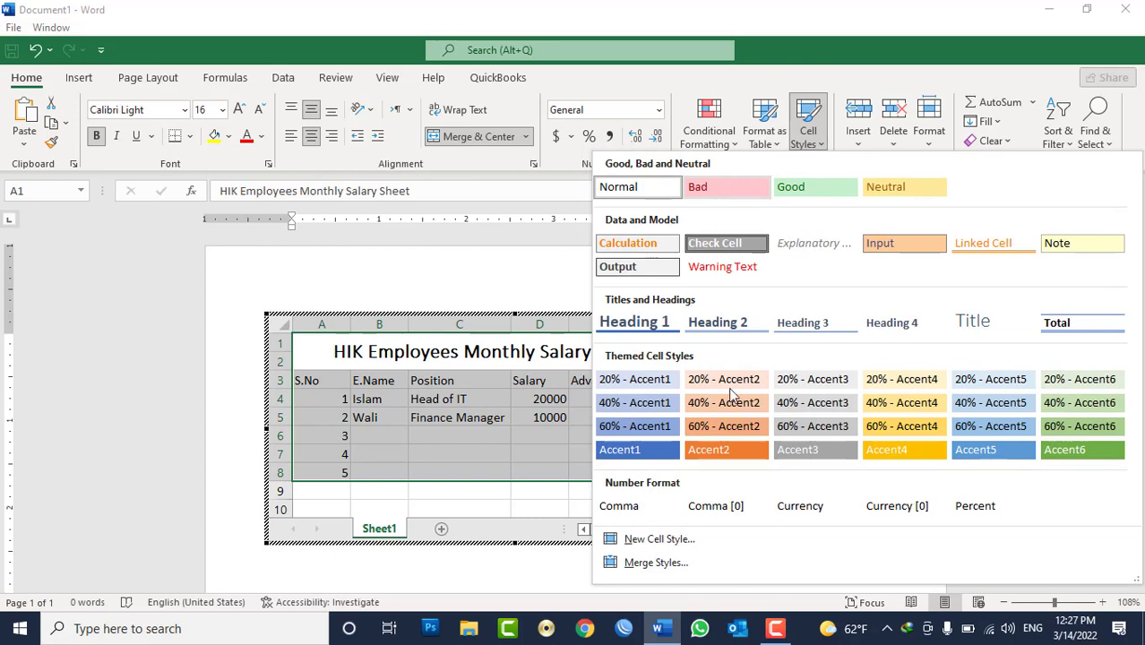
left_click(722, 449)
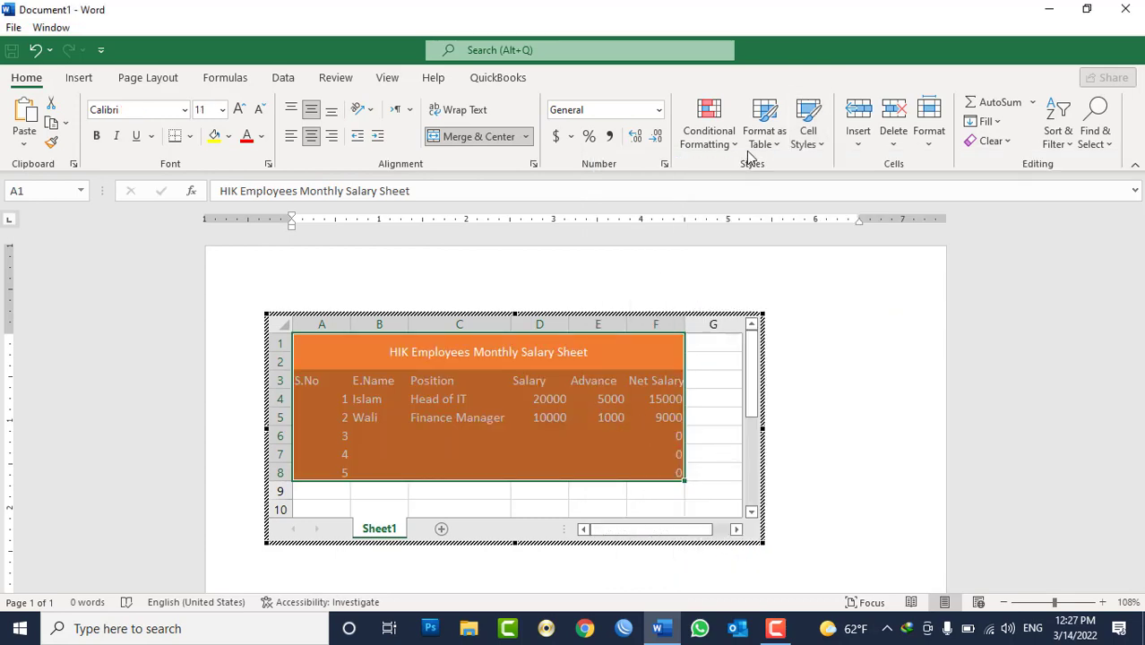
left_click(810, 139)
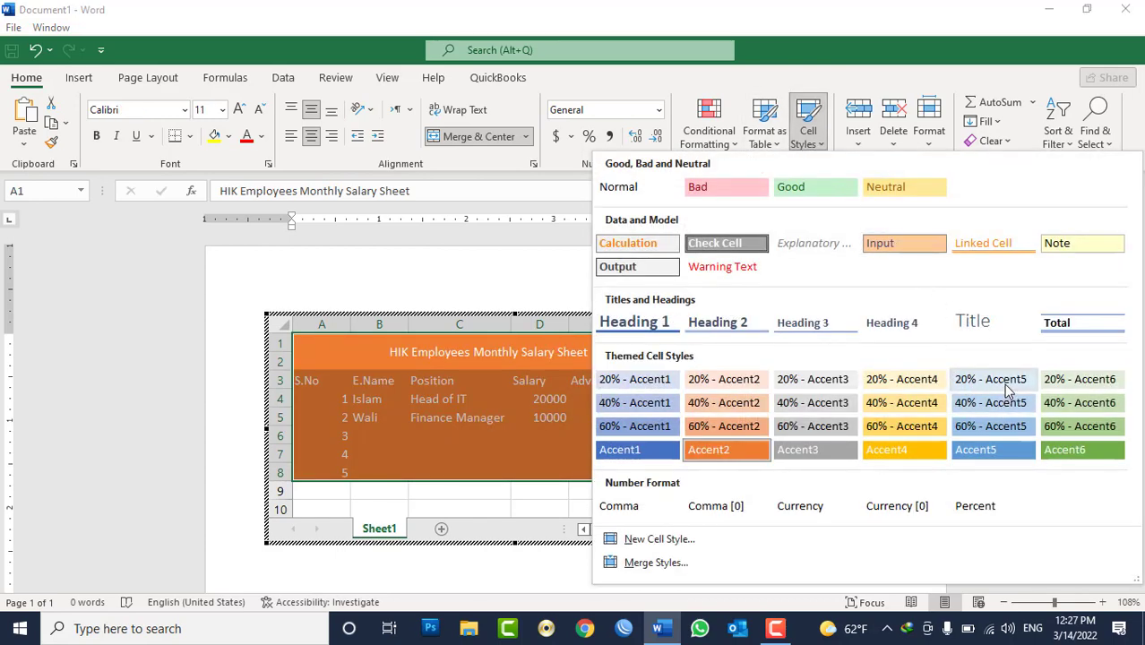
left_click(1045, 381)
left_click(592, 401)
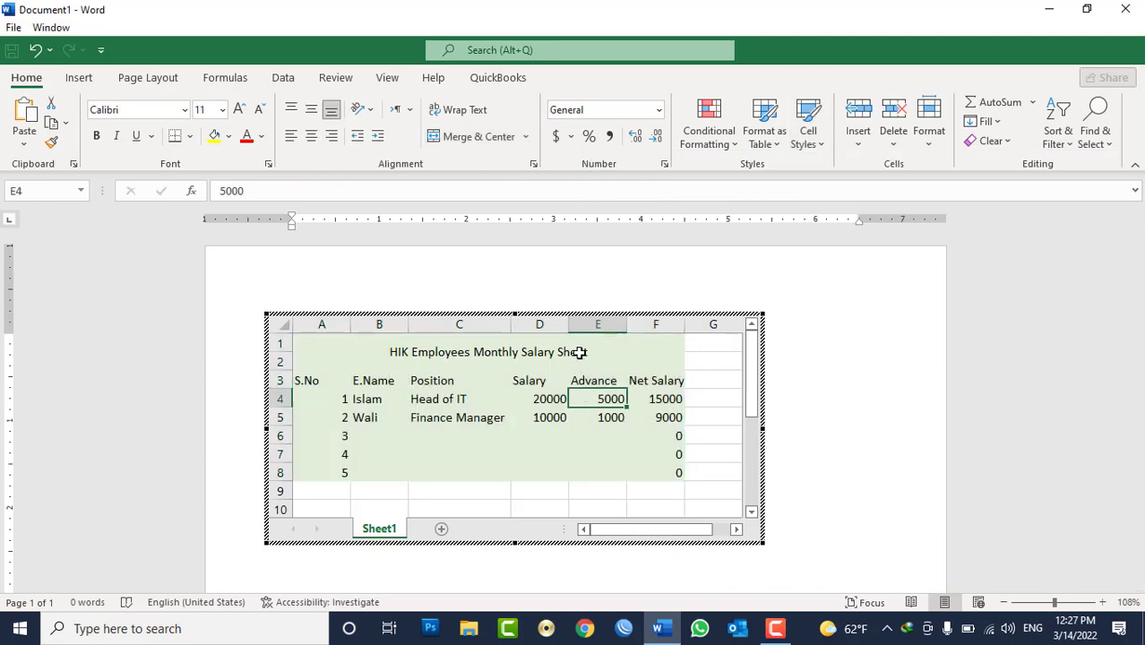
Give the title the orange Input style, bold, enlarged to 16 point
left_click(595, 351)
left_click(804, 152)
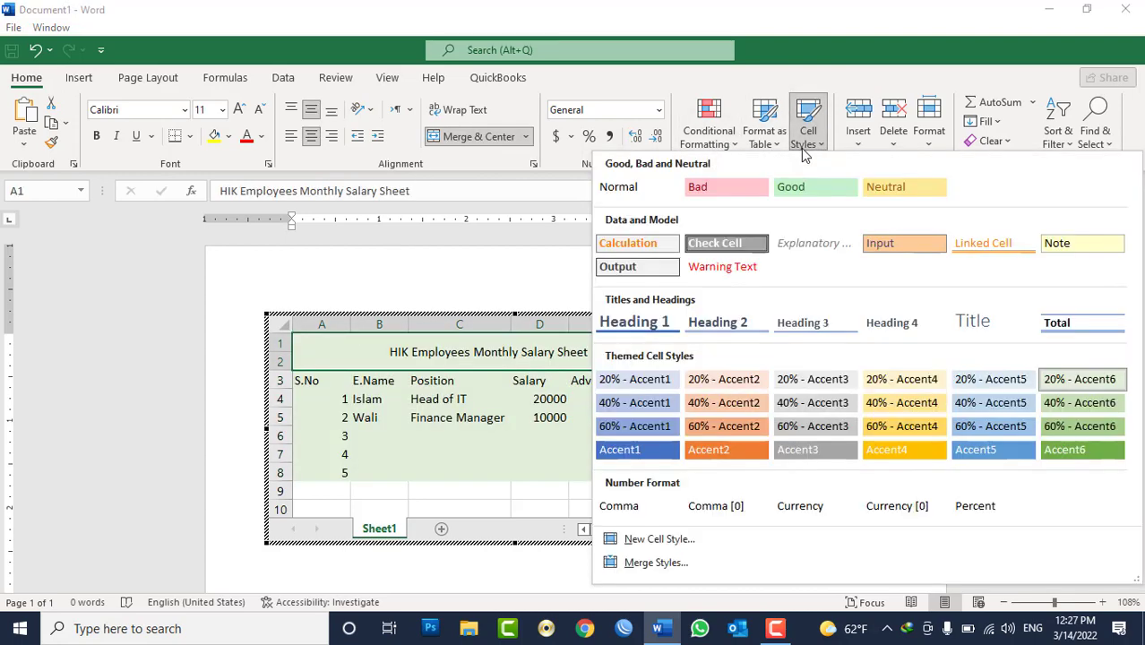
left_click(894, 243)
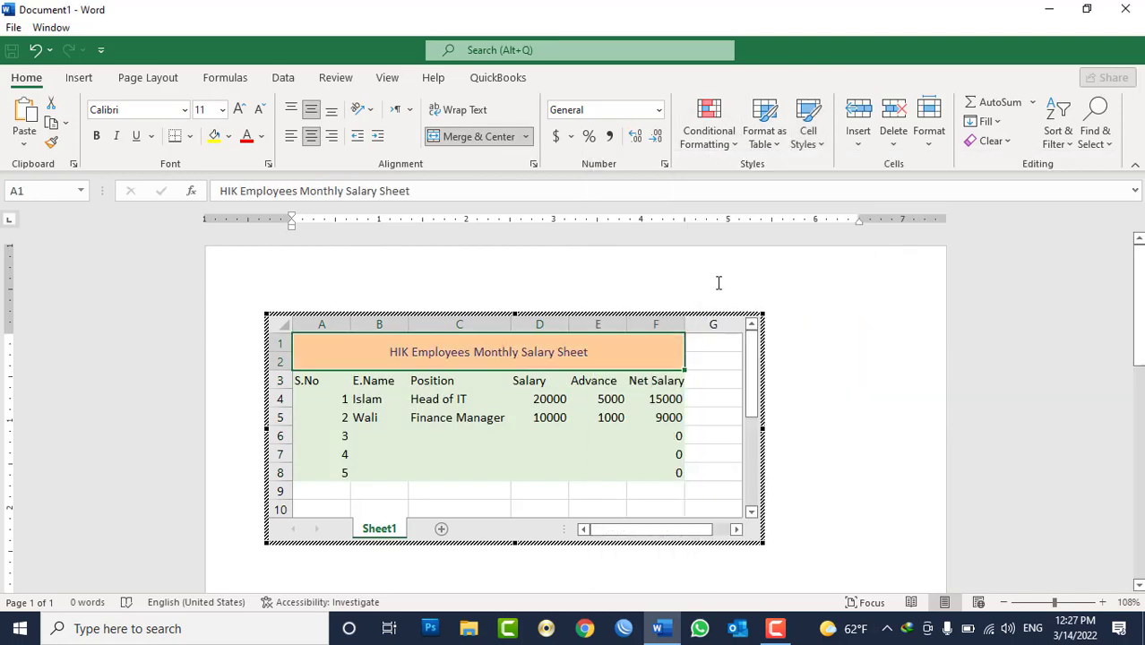
left_click(95, 136)
left_click(239, 110)
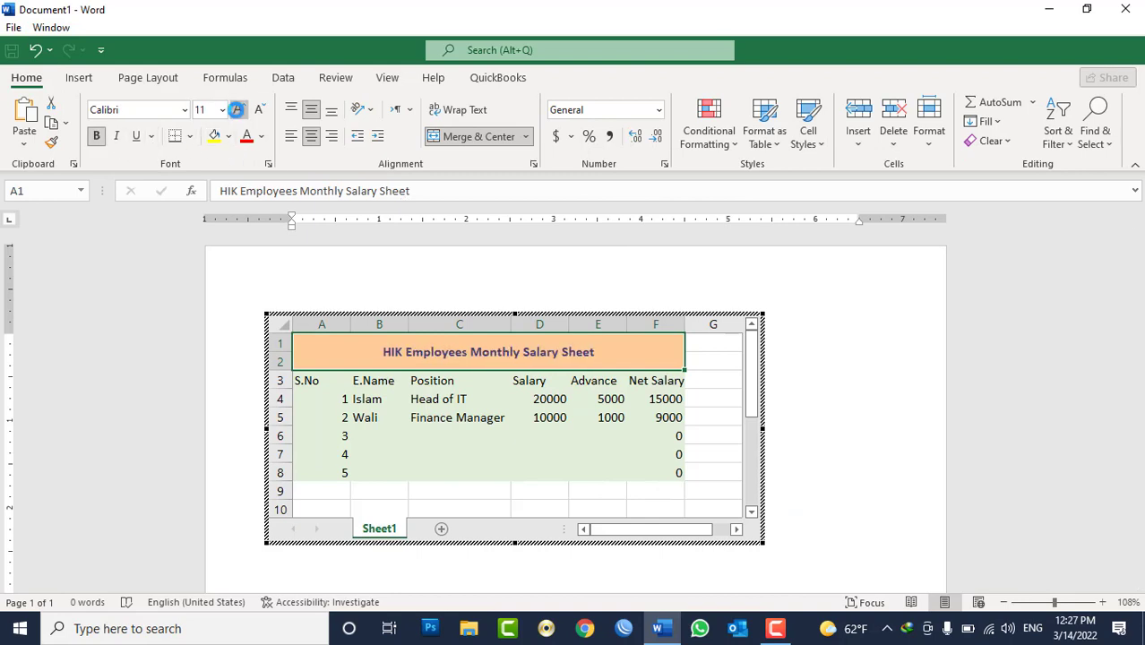
left_click(239, 110)
left_click(239, 109)
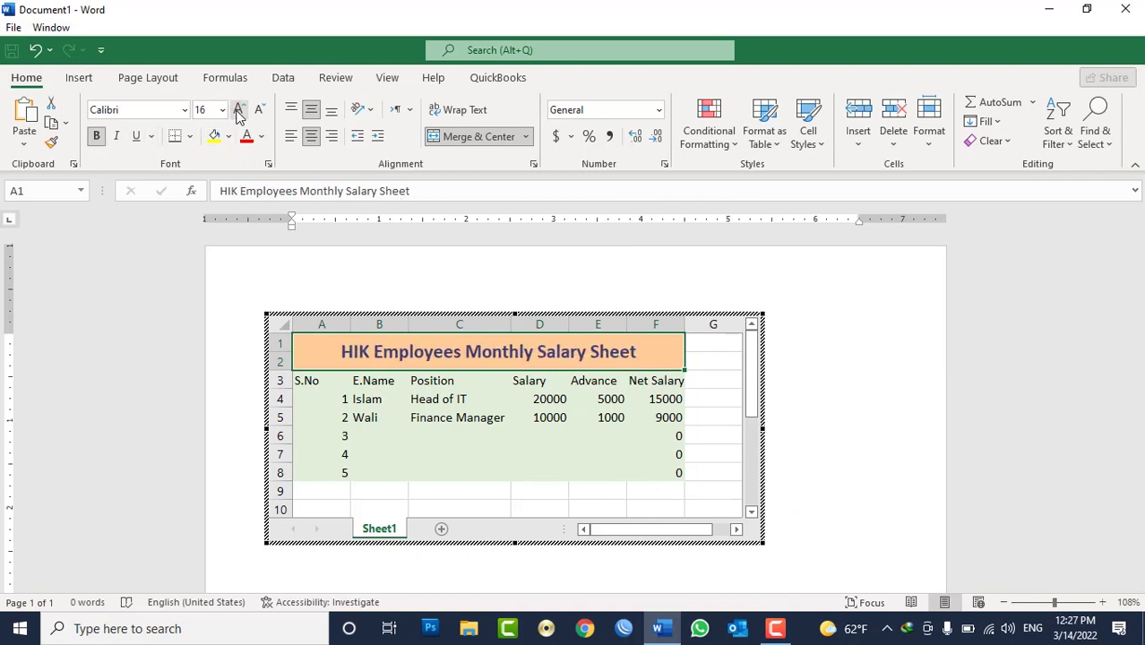
left_click(651, 471)
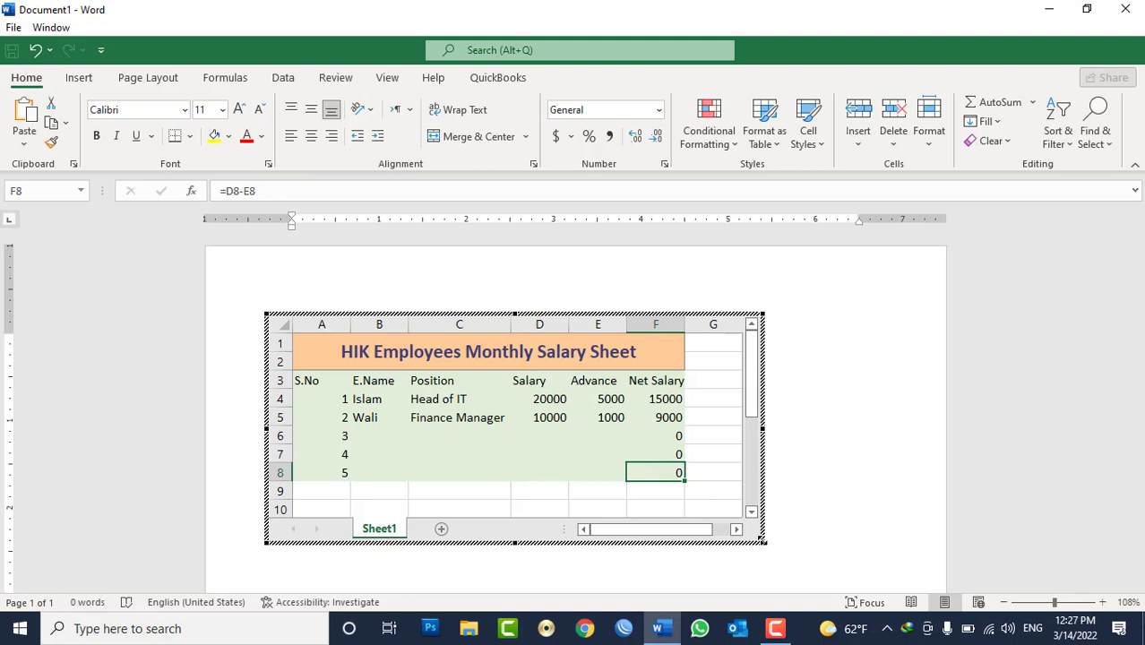
Shrink the embedded sheet's frame by dragging its corner handle, then leave editing
left_click_drag(763, 541, 719, 509)
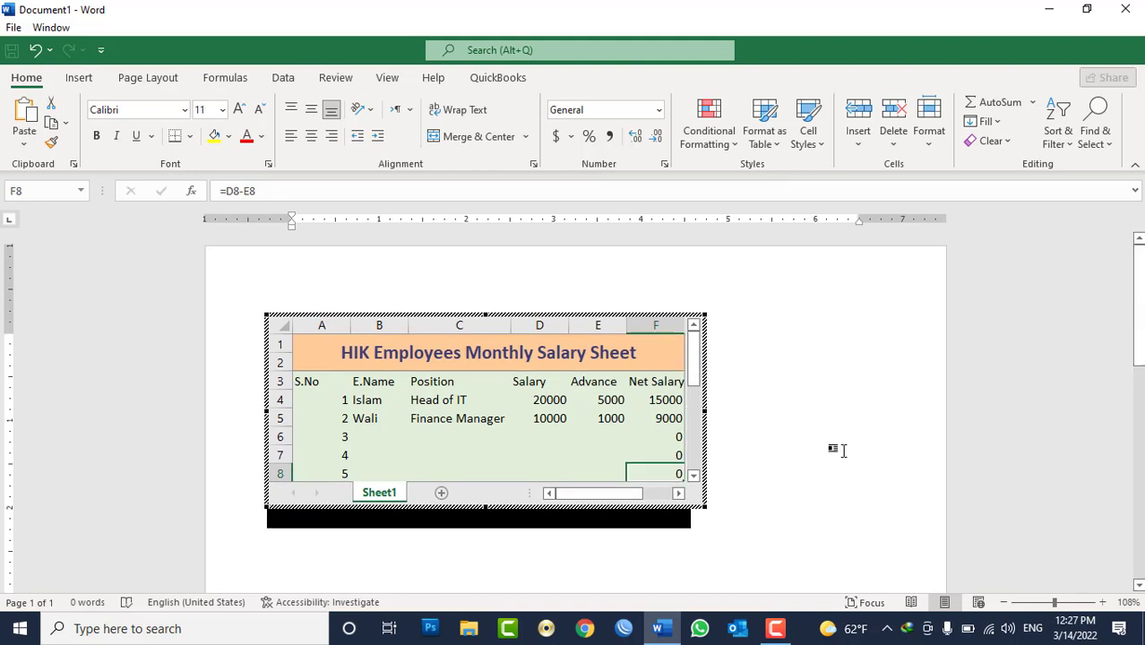
left_click(546, 440)
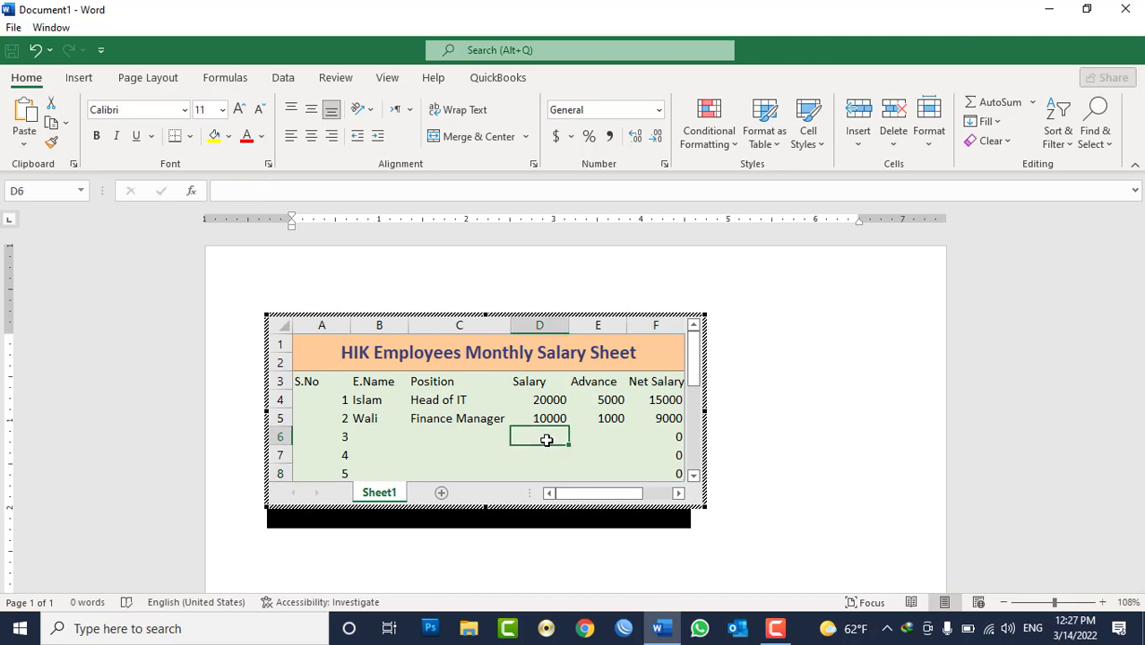
left_click(775, 432)
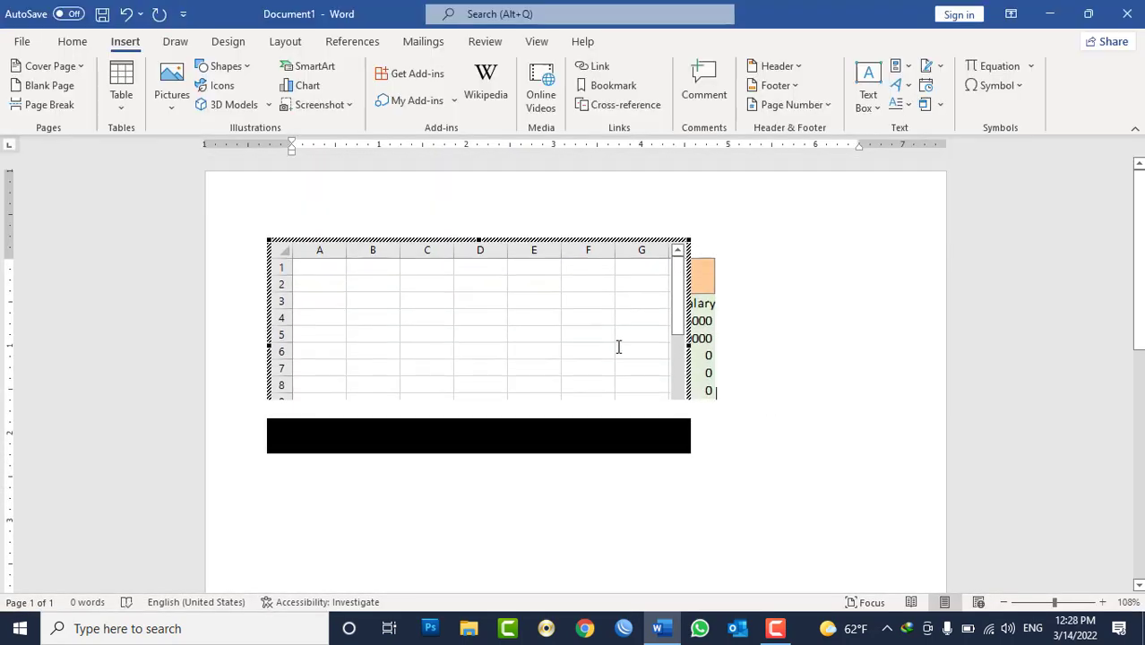
scroll(660, 455, "down", 3)
scroll(659, 455, "up", 3)
Reopen the embedded sheet and enlarge its frame to show row 9 and the Net Salary column
left_click(631, 292)
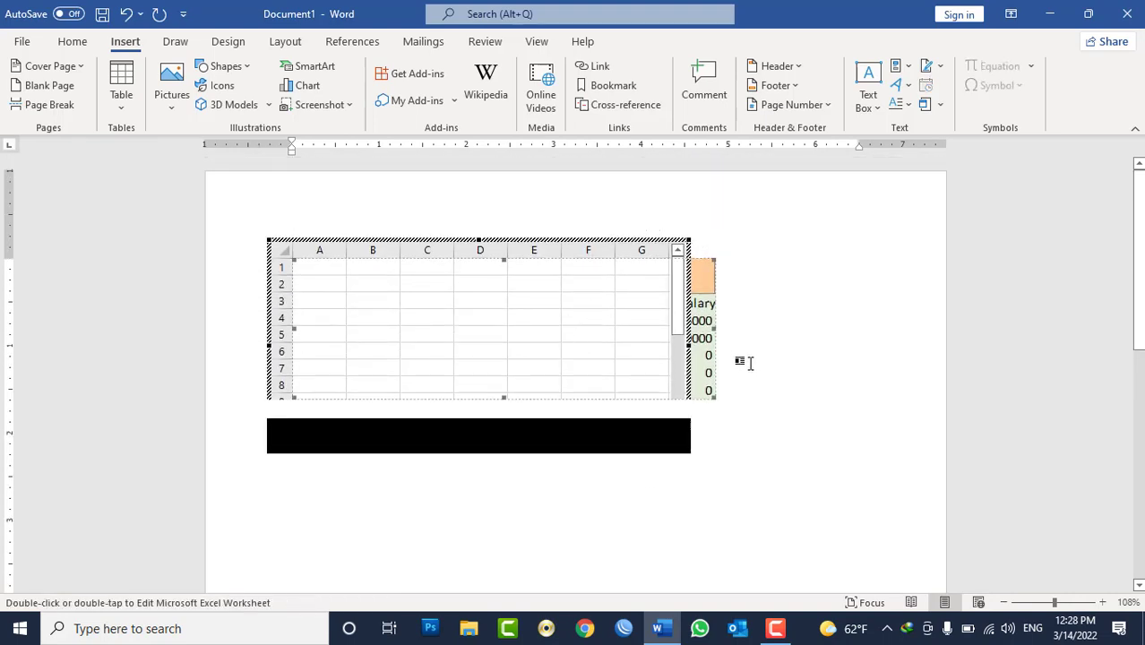
left_click(742, 361)
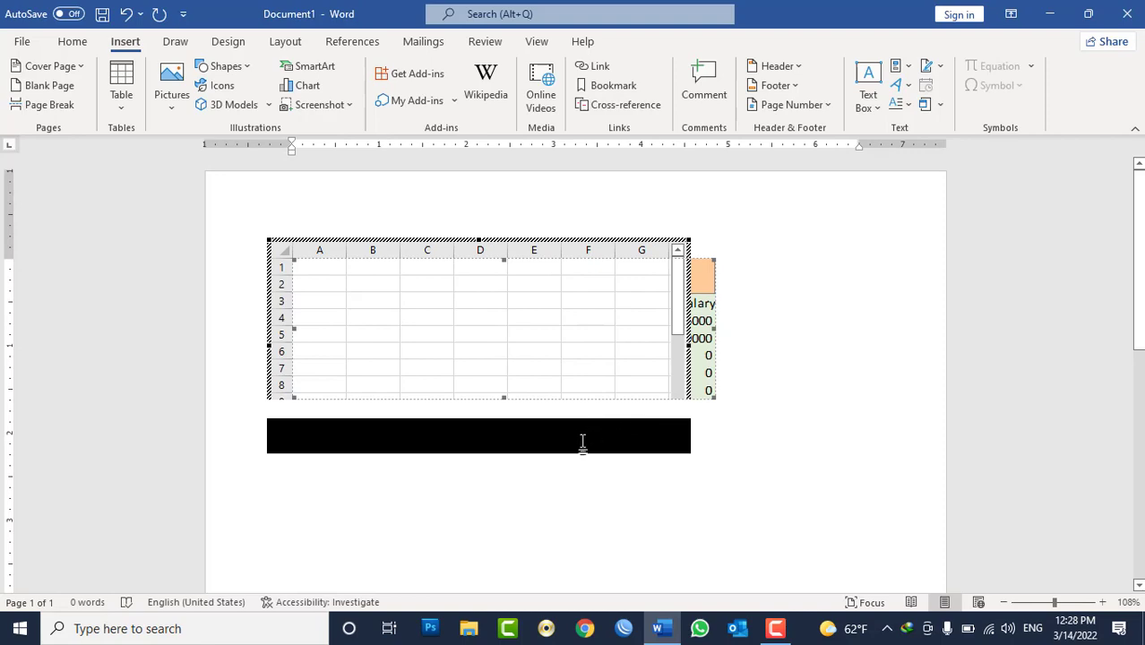
double_click(556, 336)
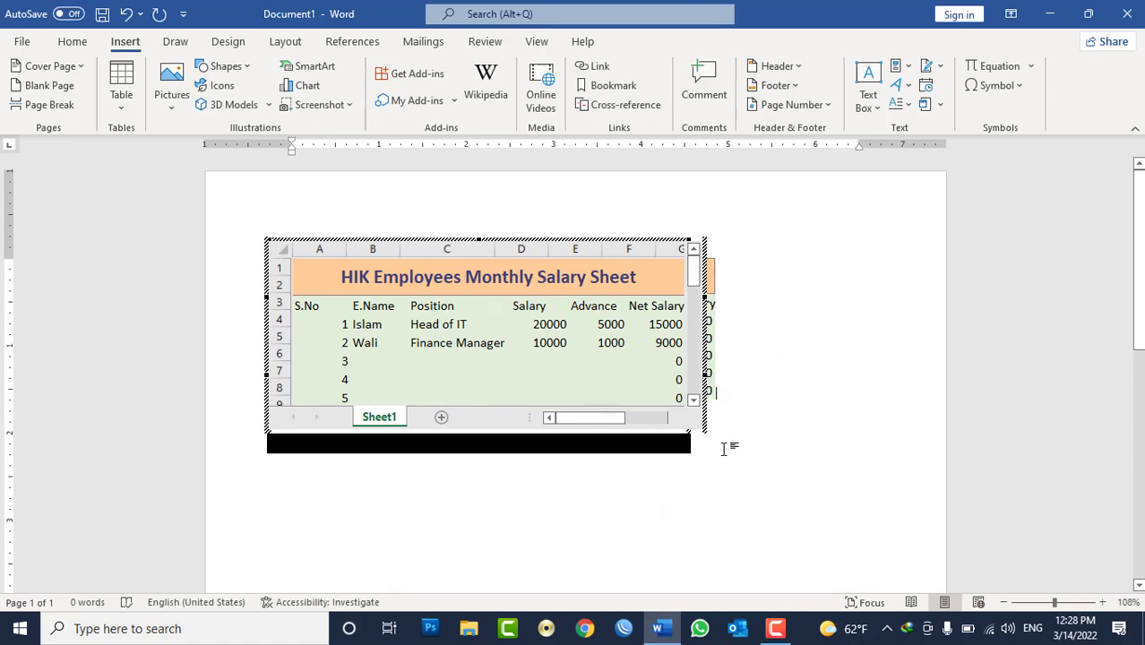
double_click(654, 369)
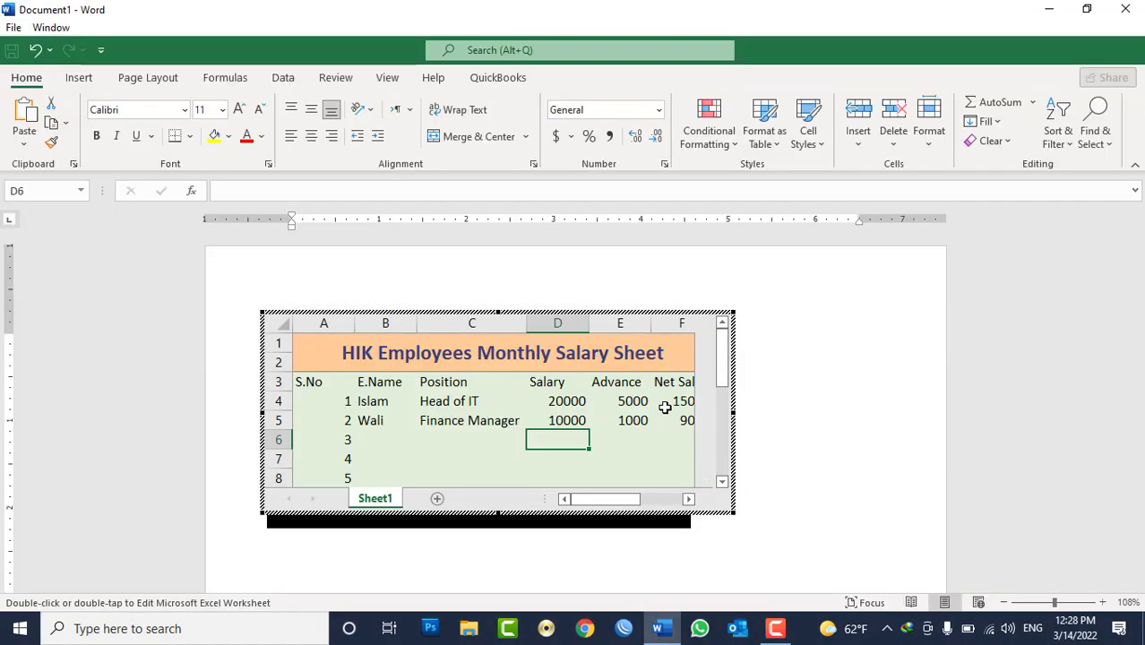
mouse_move(732, 513)
left_mouse_down()
mouse_move(746, 532)
mouse_move(760, 522)
mouse_move(757, 532)
left_mouse_up()
left_click(812, 502)
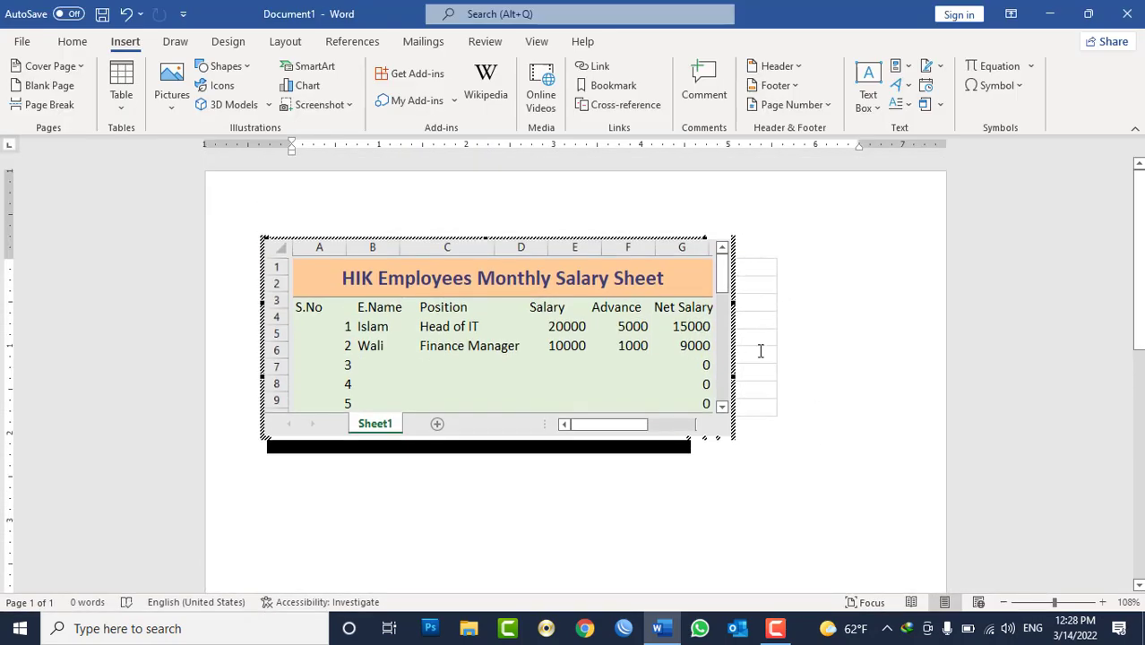
left_click(774, 347)
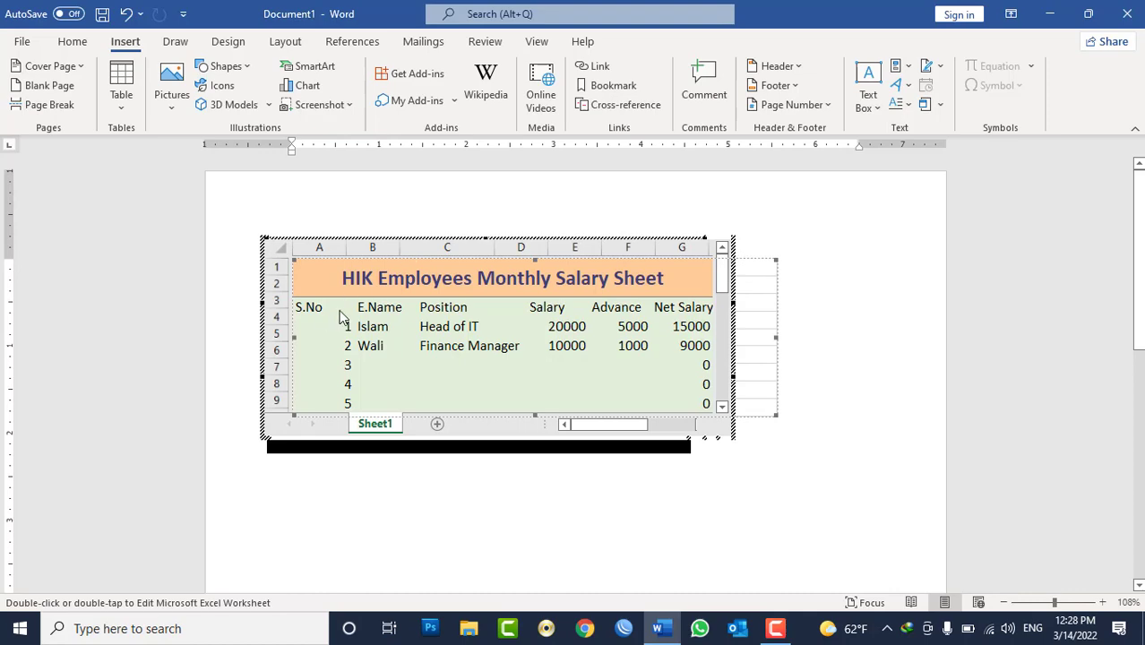
Copy rows A3:F8 from the embedded sheet and create a new blank document
double_click(343, 317)
left_click_drag(327, 383, 671, 481)
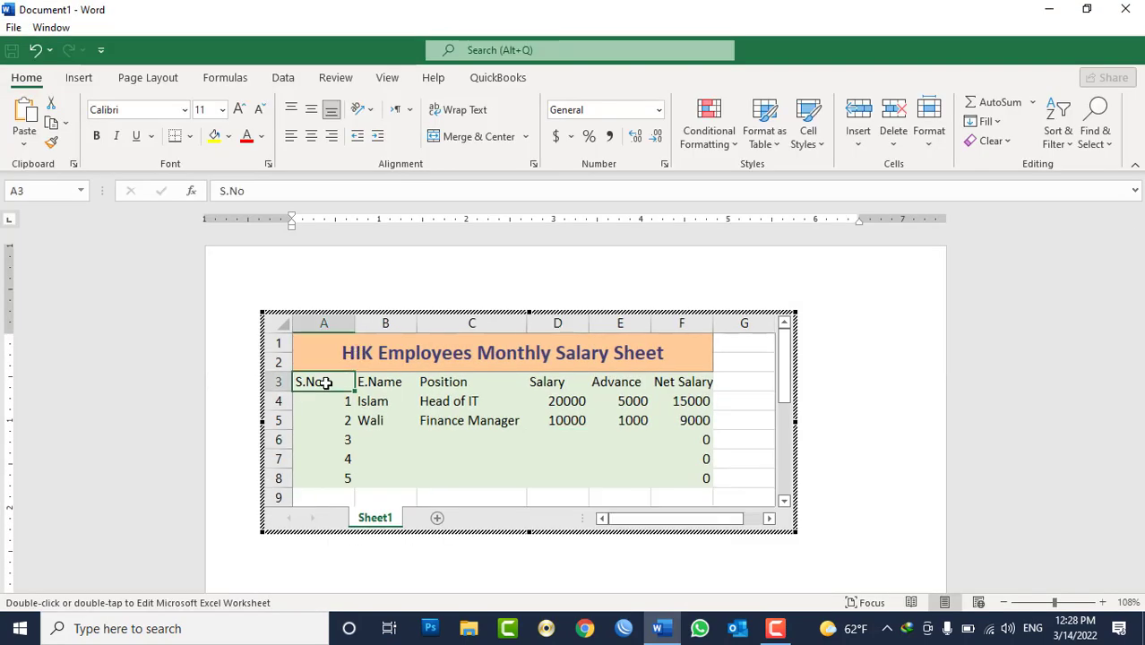
left_click(800, 457)
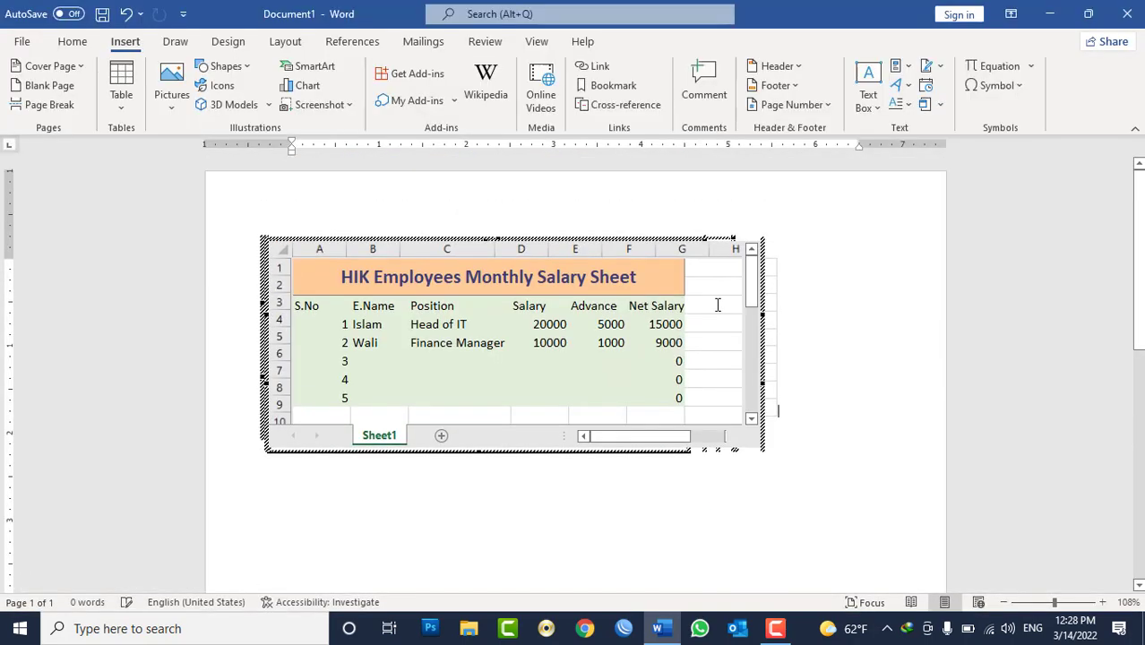
left_click(719, 314)
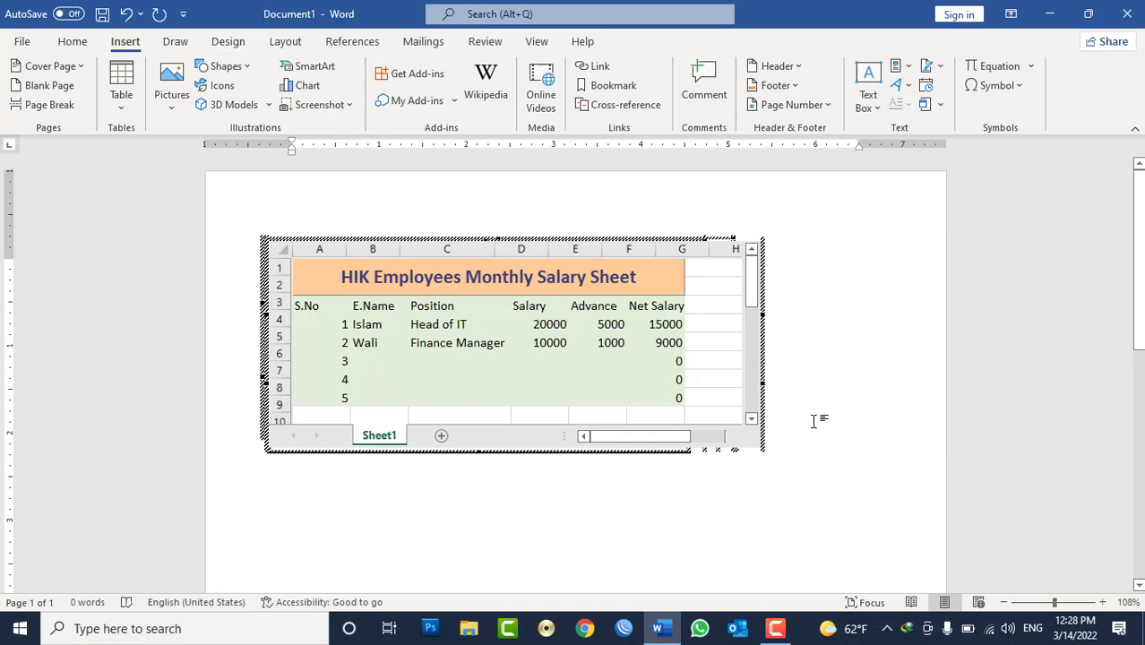
key("ctrl+n")
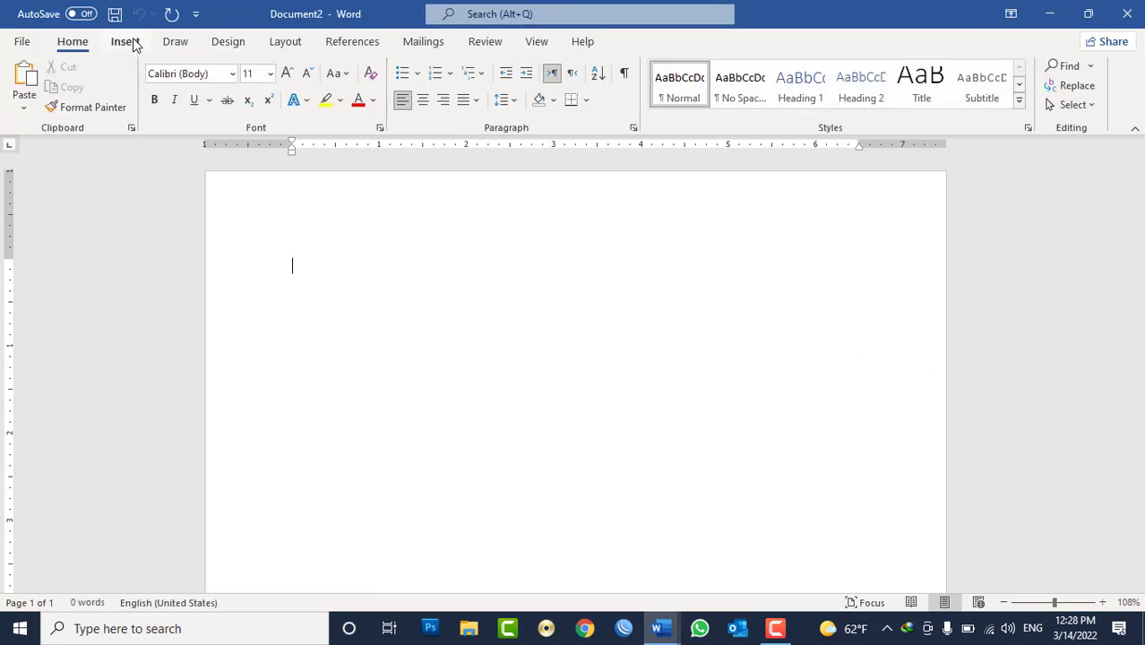
Insert an embedded Excel spreadsheet in Document2 and paste the copied salary rows into it
left_click(126, 41)
left_click(121, 89)
left_click(147, 365)
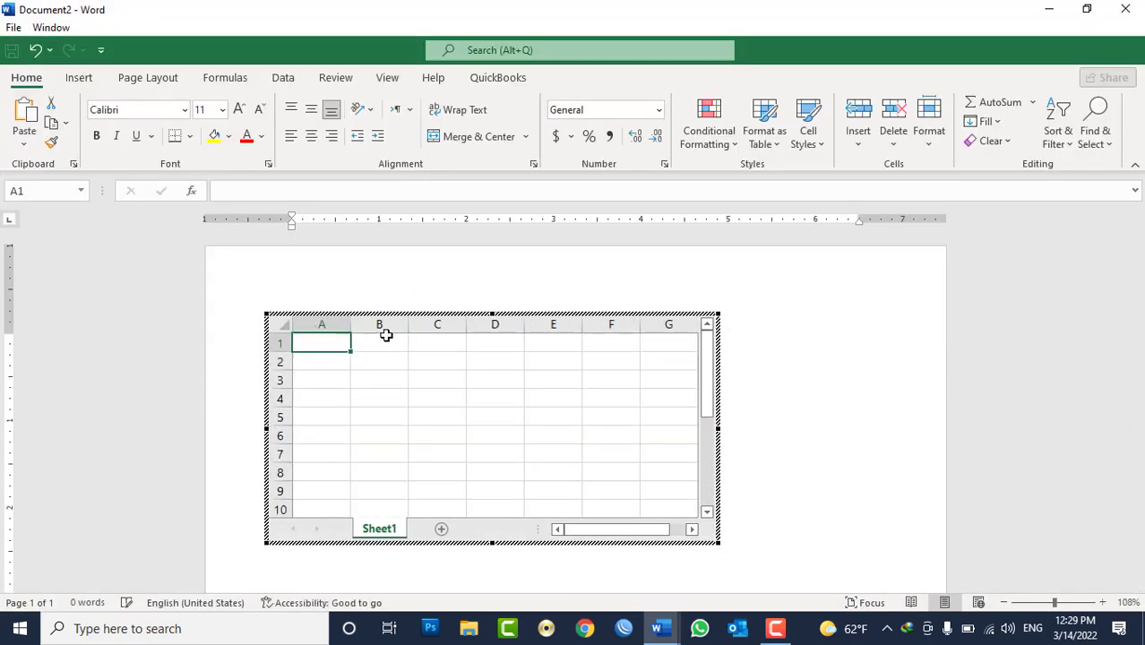
key("ctrl+v")
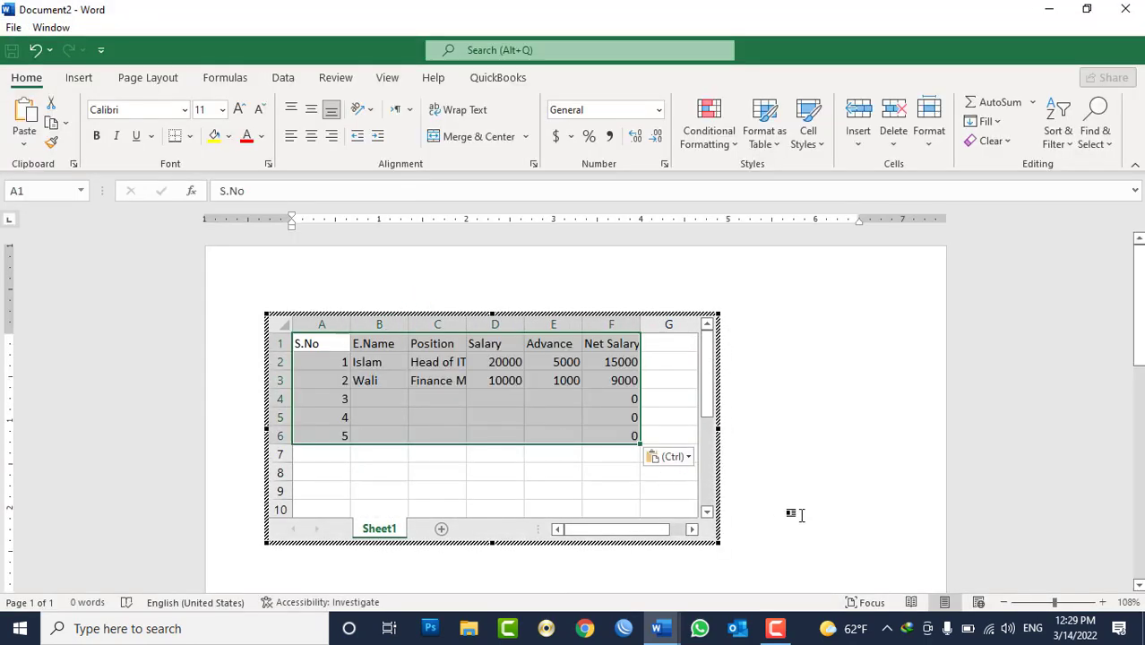
left_click(855, 532)
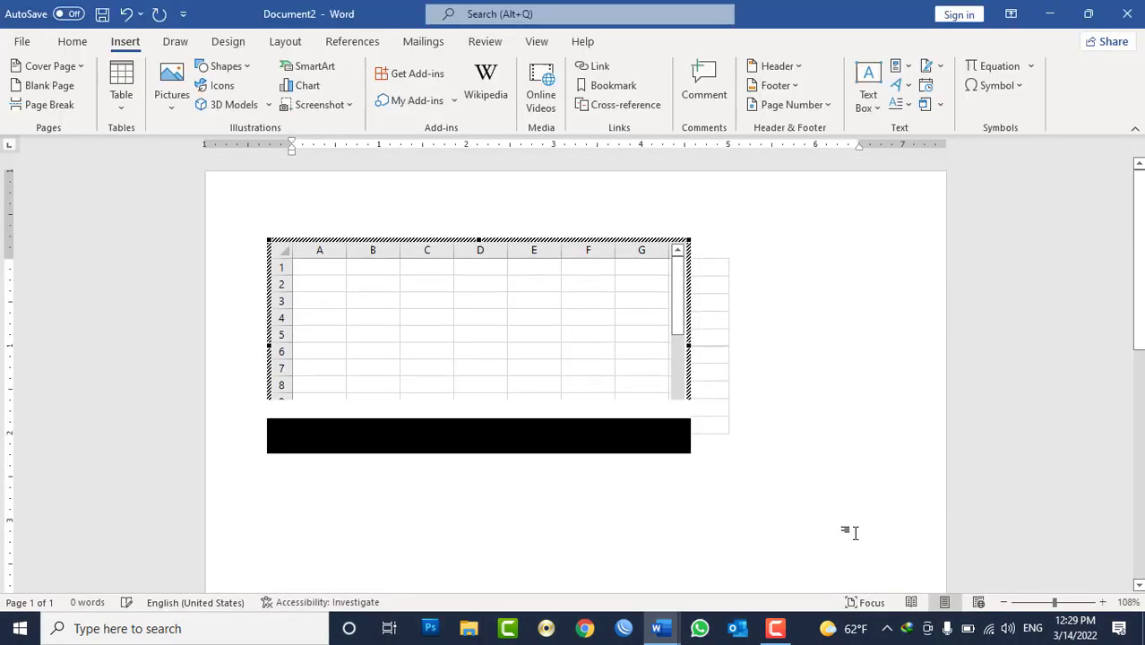
Shrink the embedded salary sheet by its corner handle to show fewer rows
double_click(530, 298)
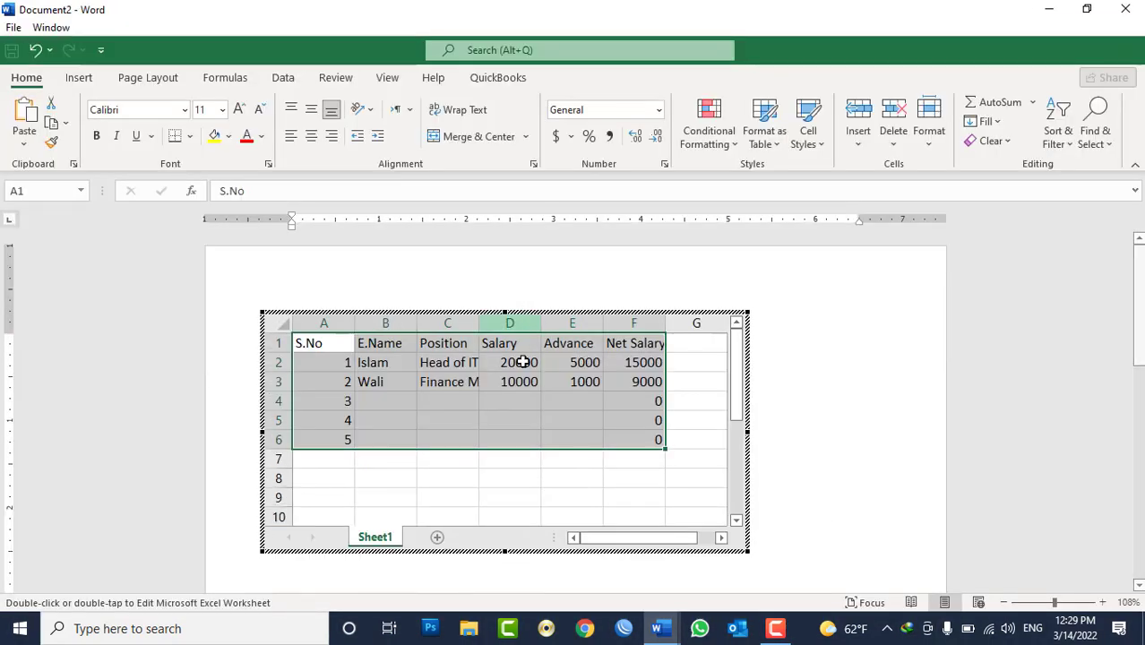
left_click(592, 402)
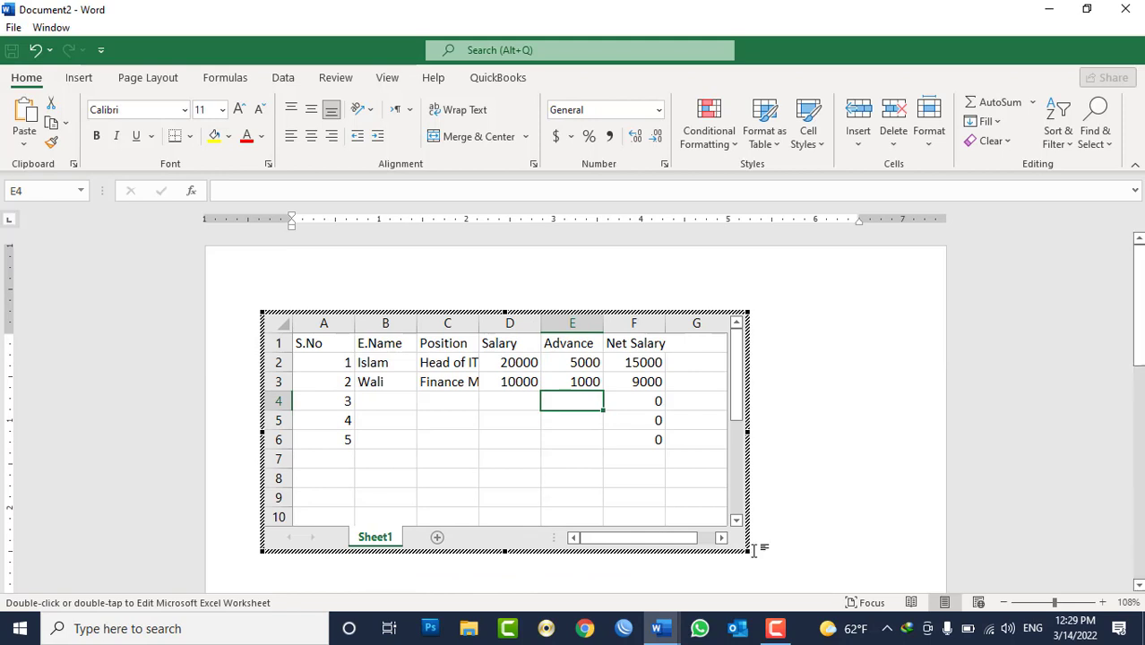
left_click_drag(750, 553, 694, 477)
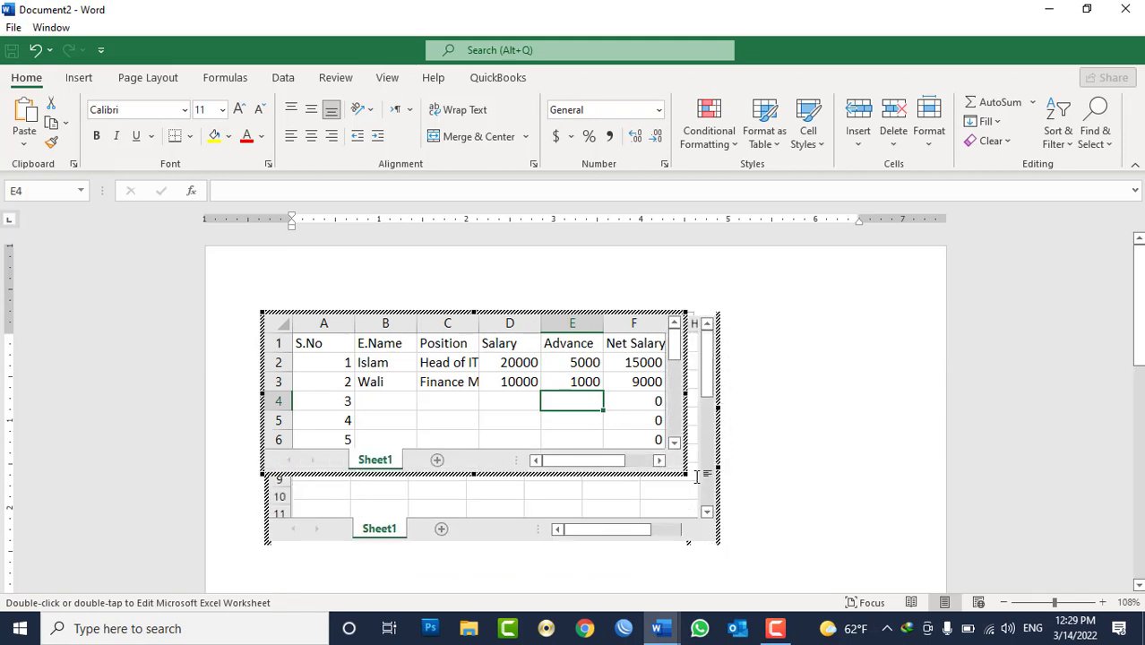
left_click(721, 478)
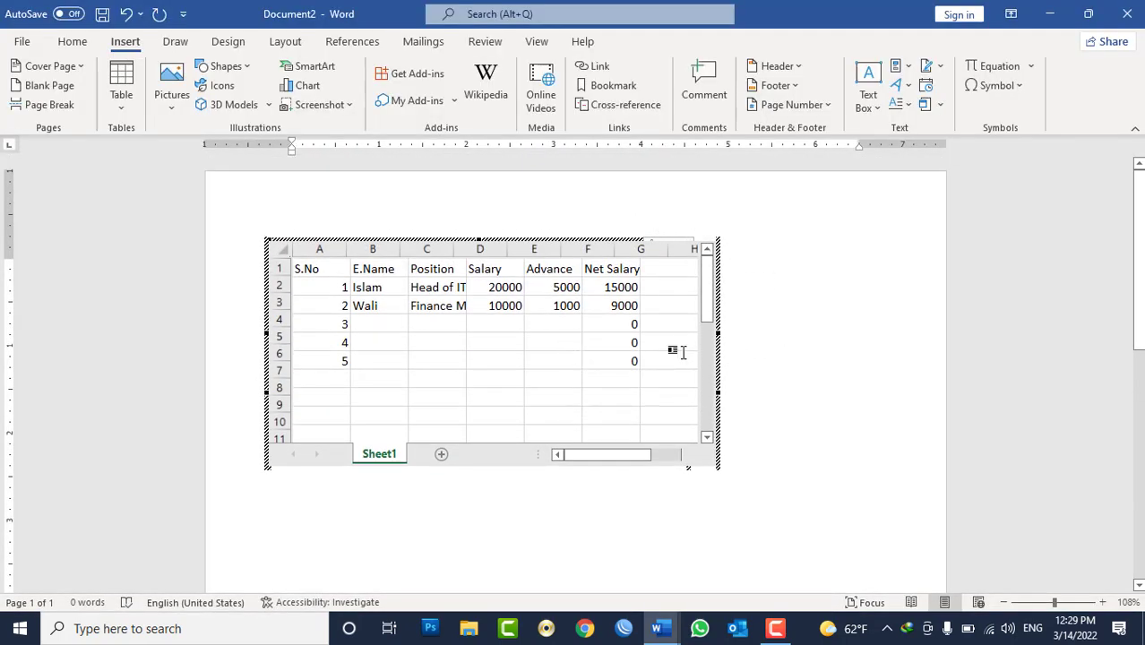
Close Document2, choosing the Don't Save option
scroll(682, 352, "down", 1)
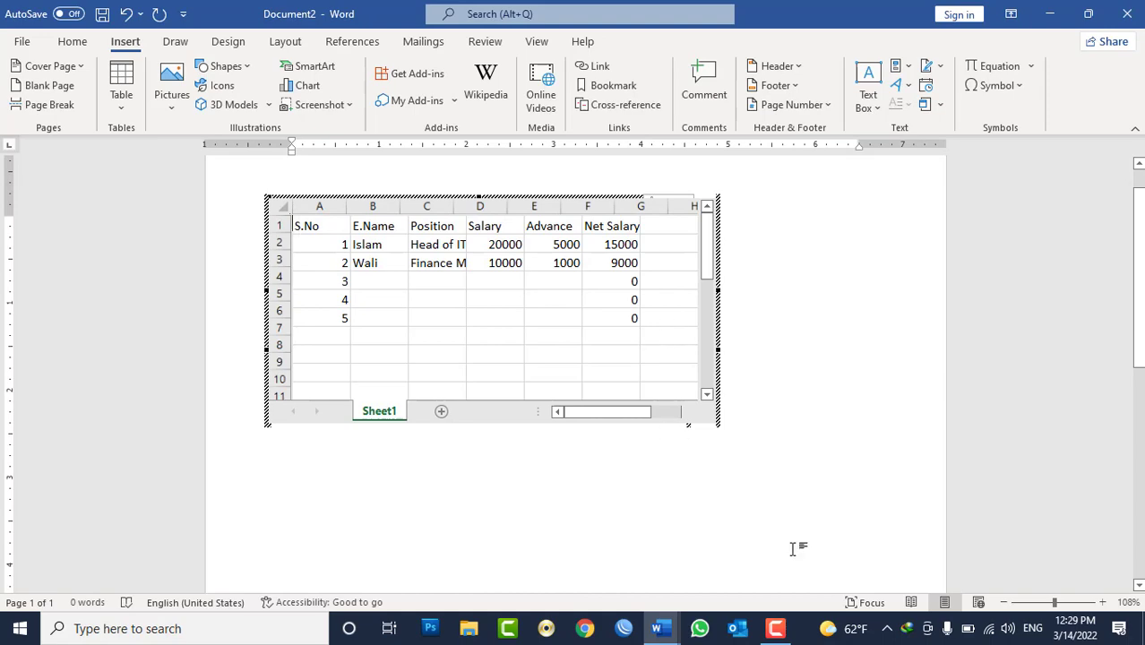
key("alt+F4")
key("Tab")
Discard Document2's changes, then close Document1 without saving
key("Return")
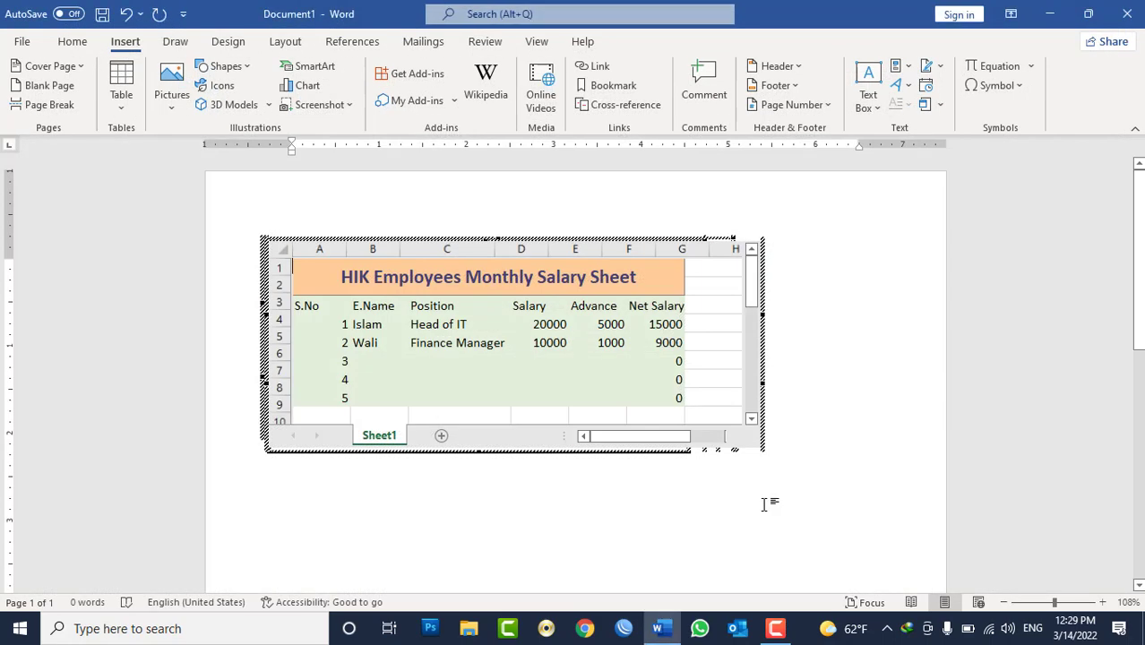
key("alt+F4")
key("Tab")
key("Return")
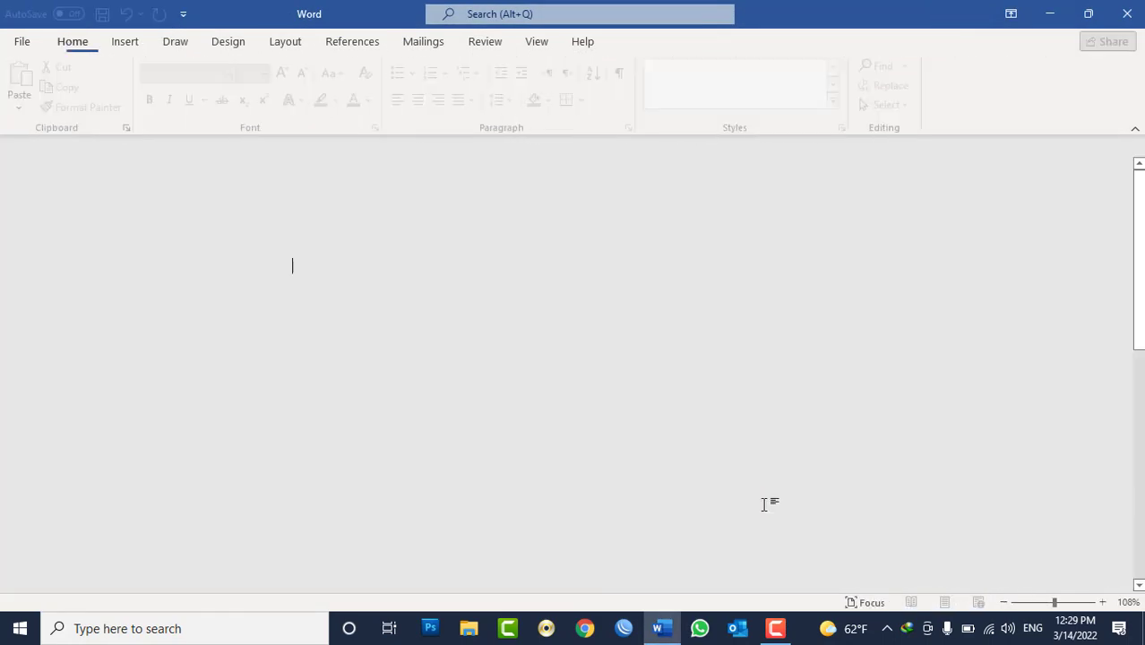
Create new blank Document3 and browse the Quick Tables gallery under Insert > Table
key("ctrl+n")
left_click(123, 41)
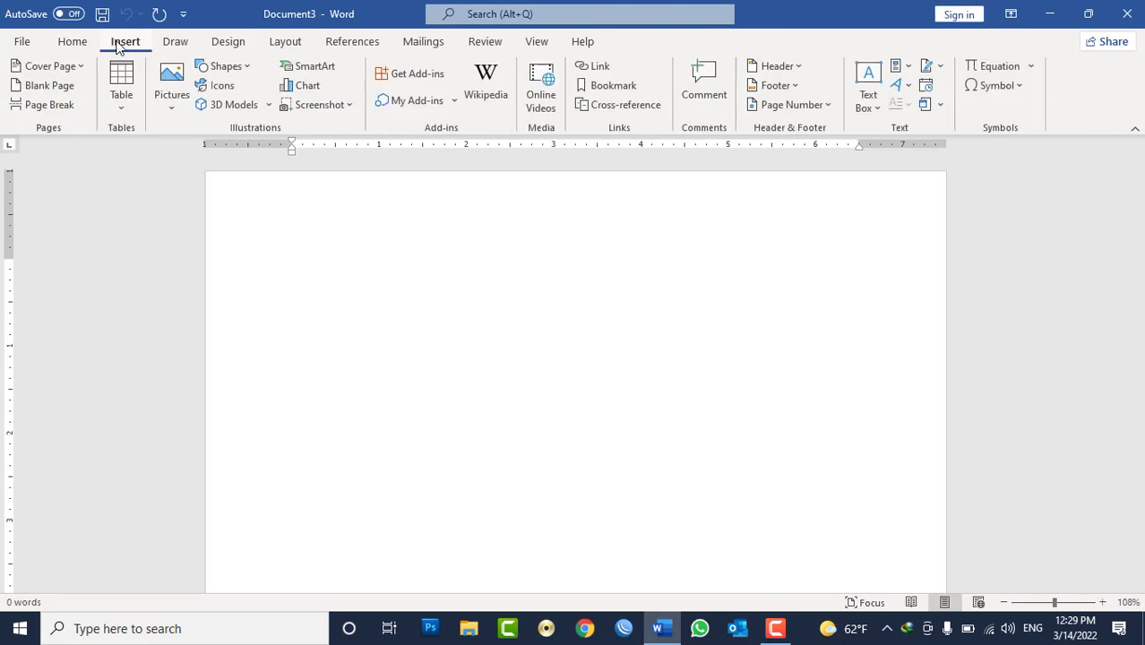
left_click(121, 106)
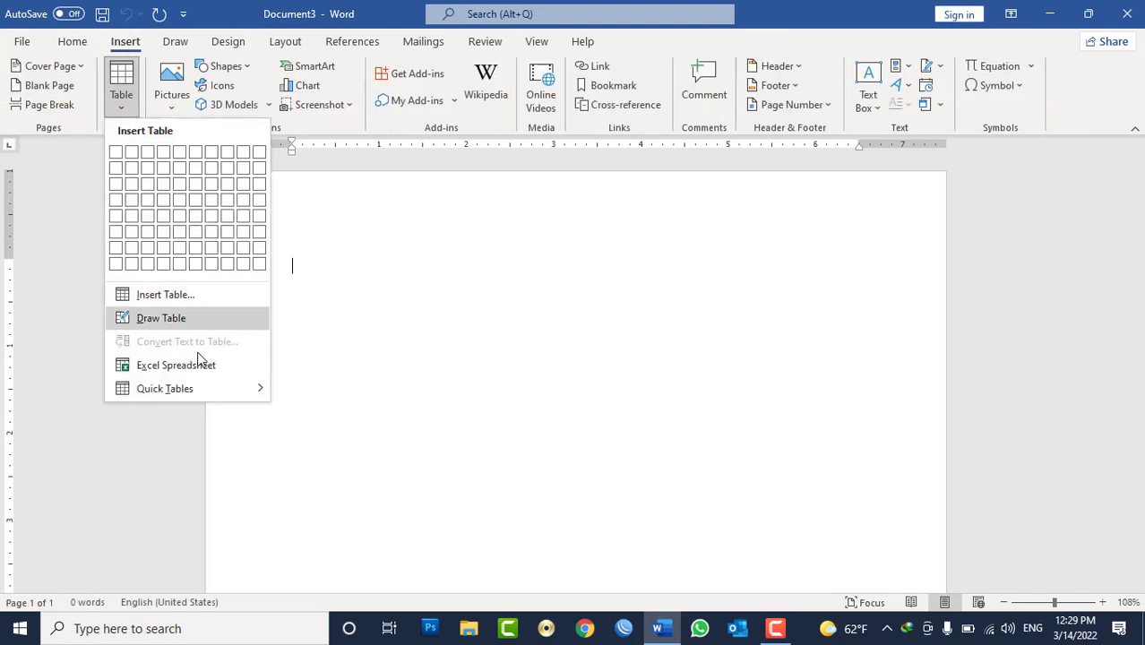
left_click(176, 386)
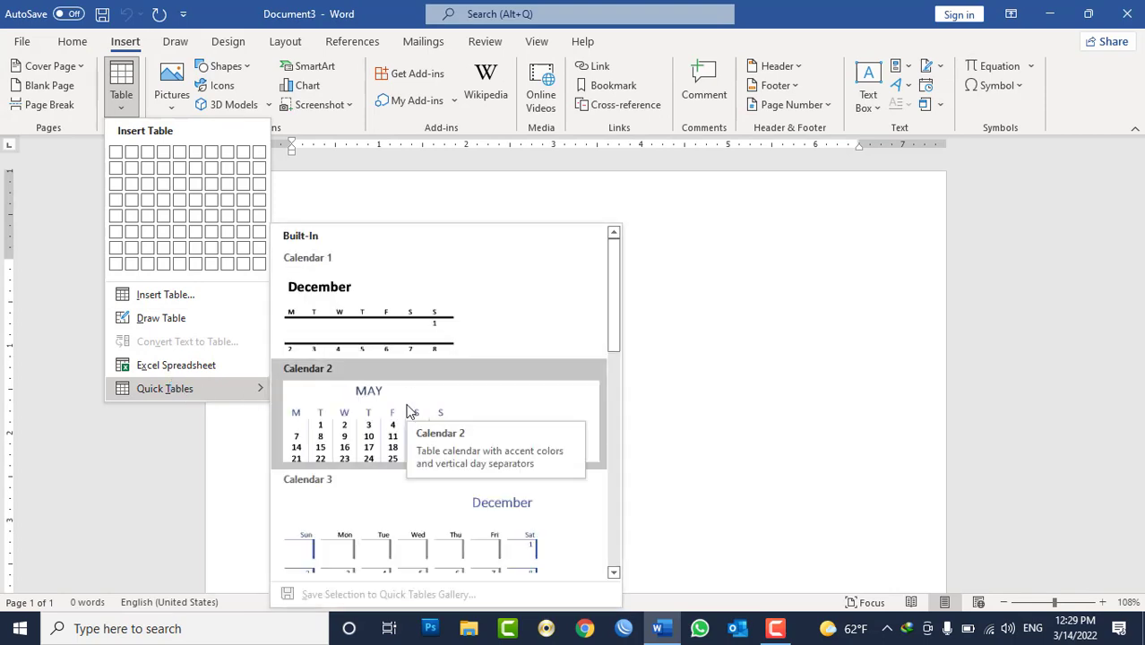
scroll(409, 411, "down", 3)
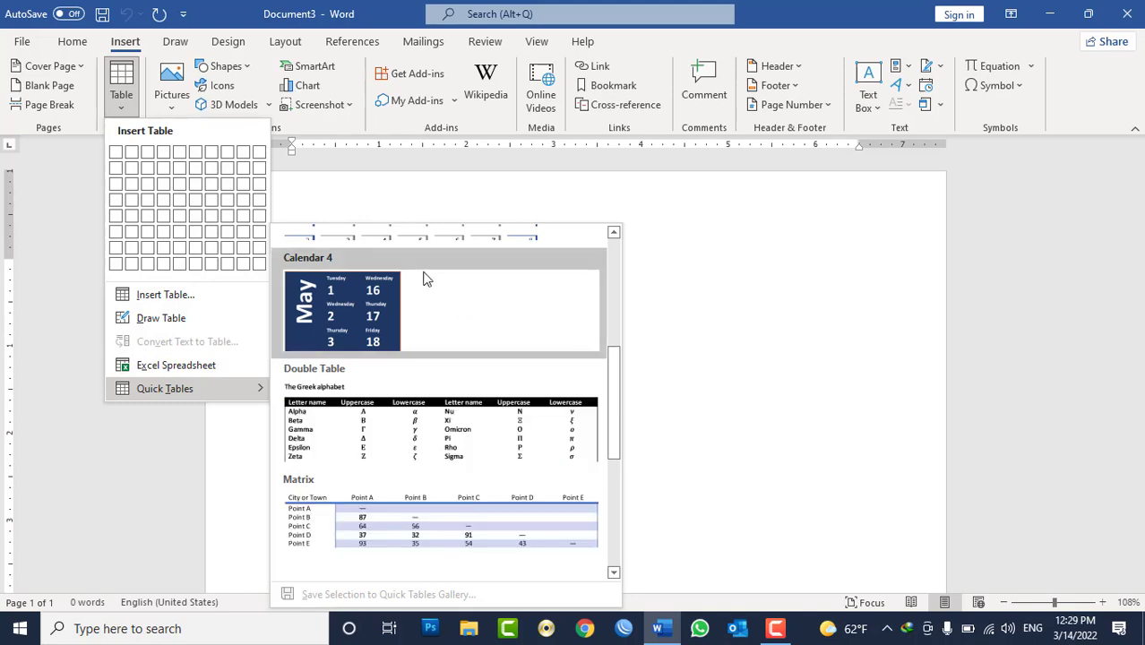
scroll(521, 477, "down", 3)
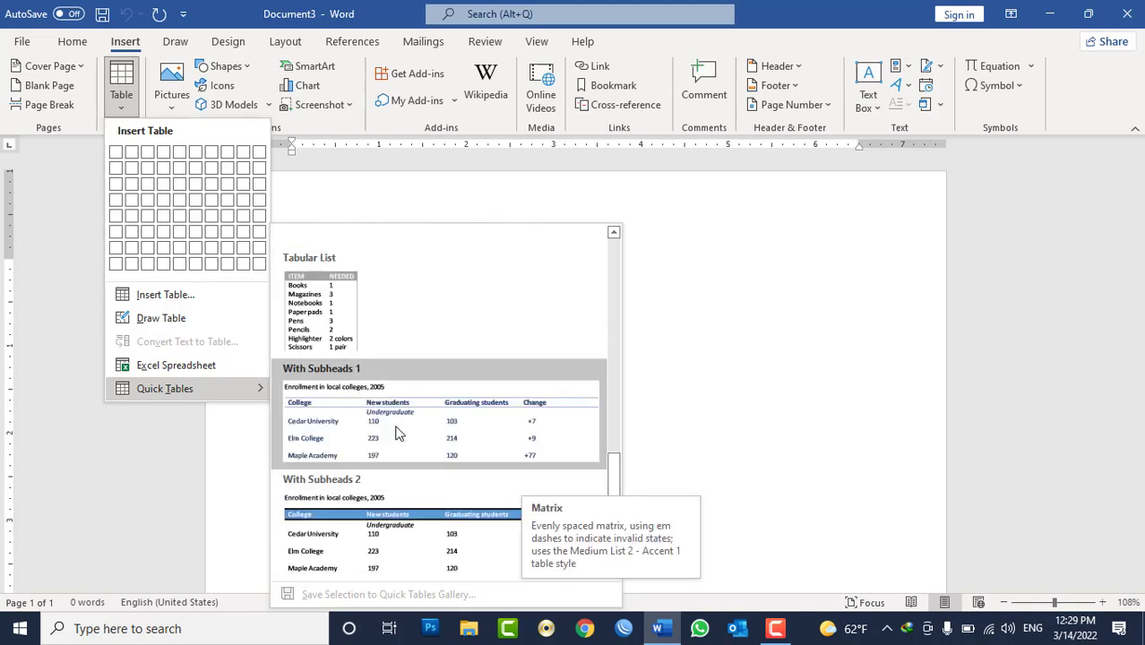
Insert the With Subheads 1 quick table and retype its headers to Name, Position, Salary, Comments
left_click(495, 429)
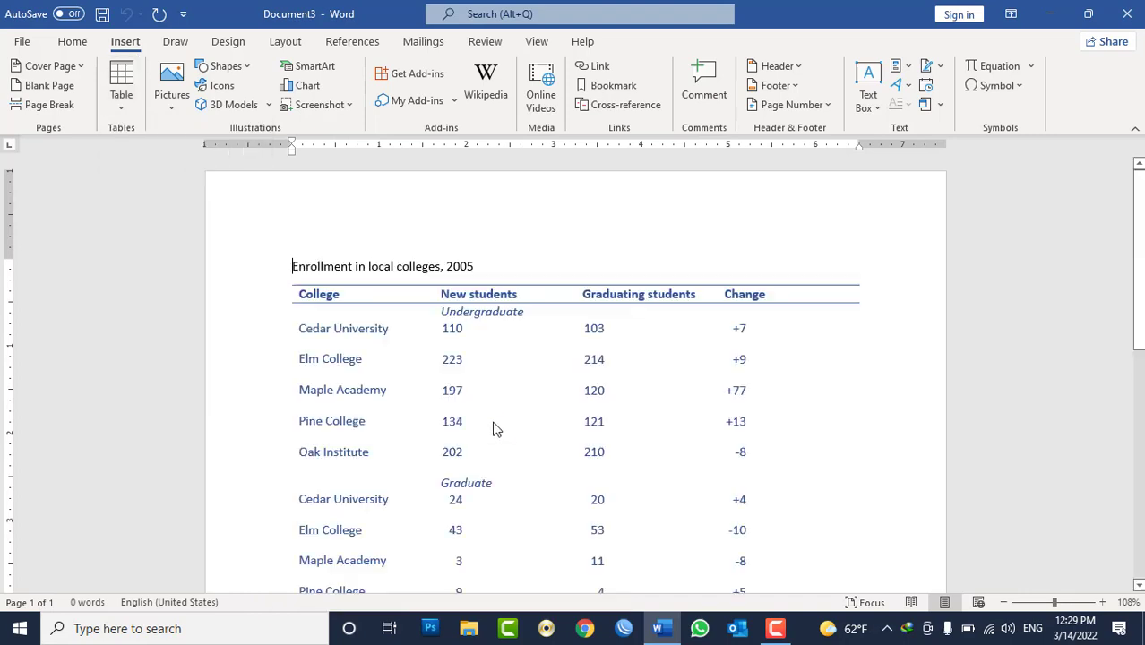
double_click(329, 289)
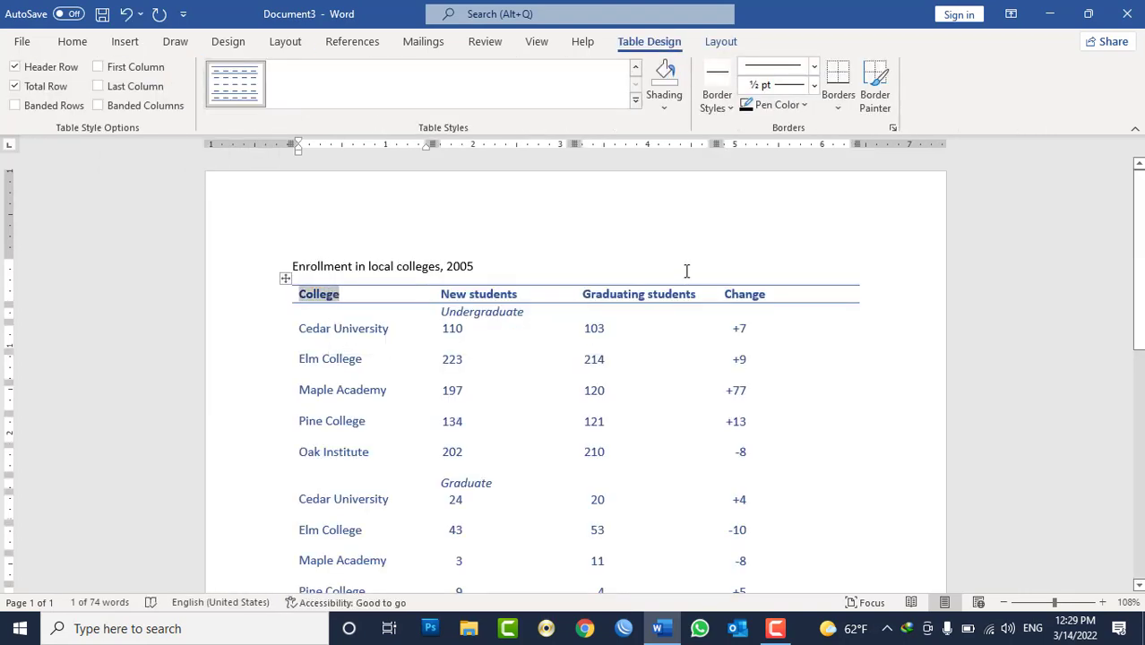
type("Name")
key("Tab")
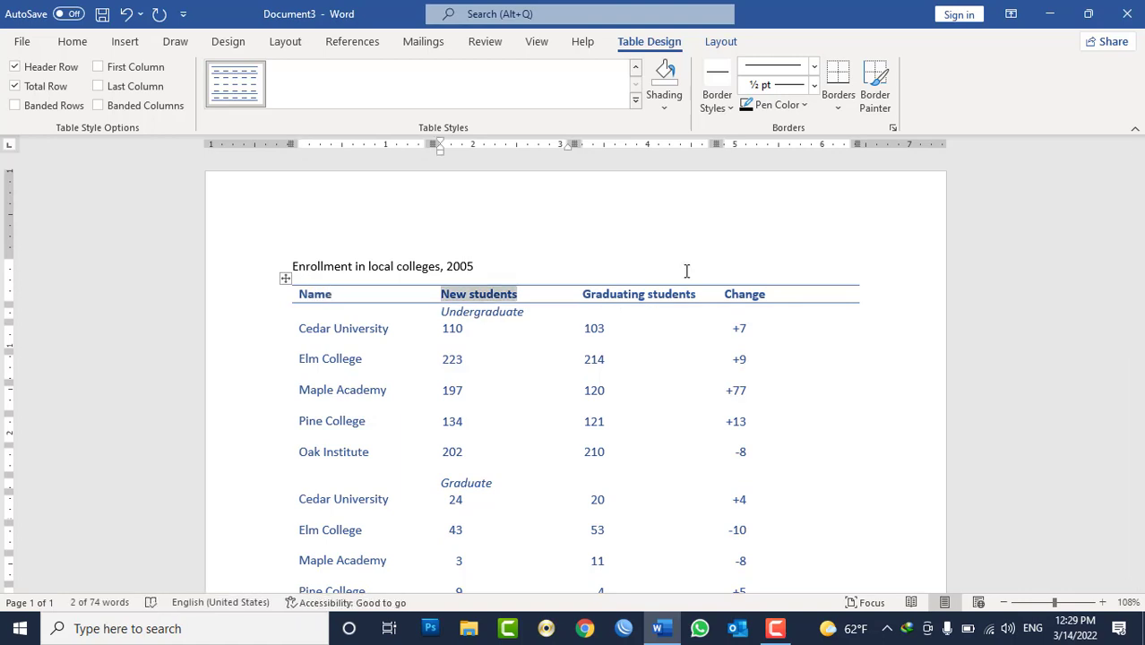
type("P")
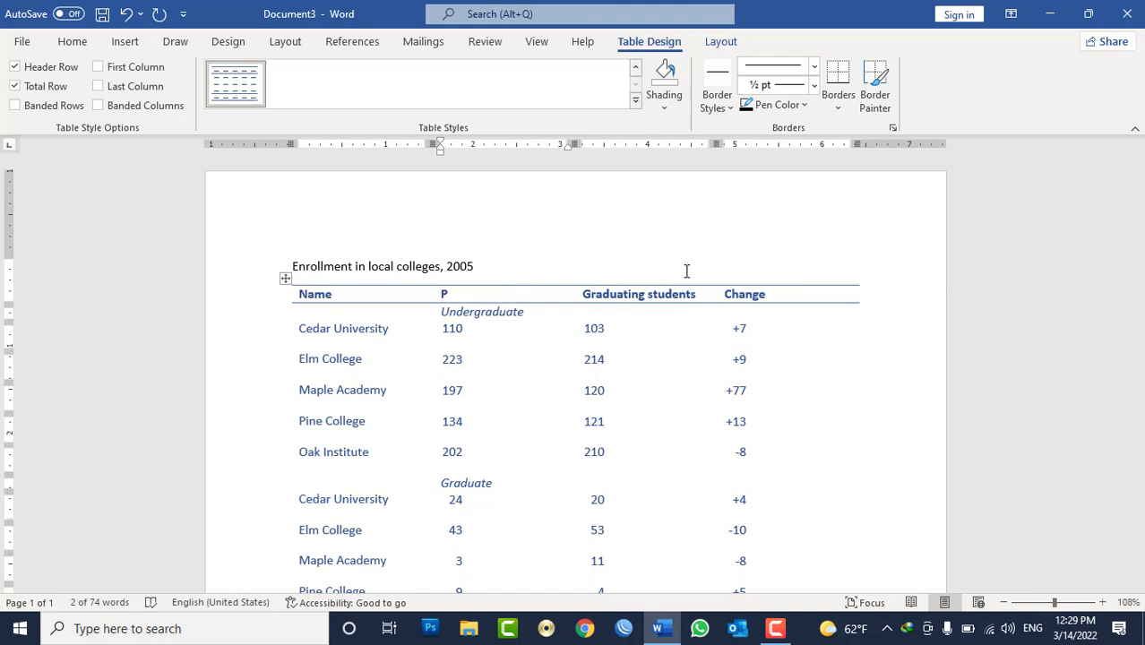
type("osition")
key("Tab")
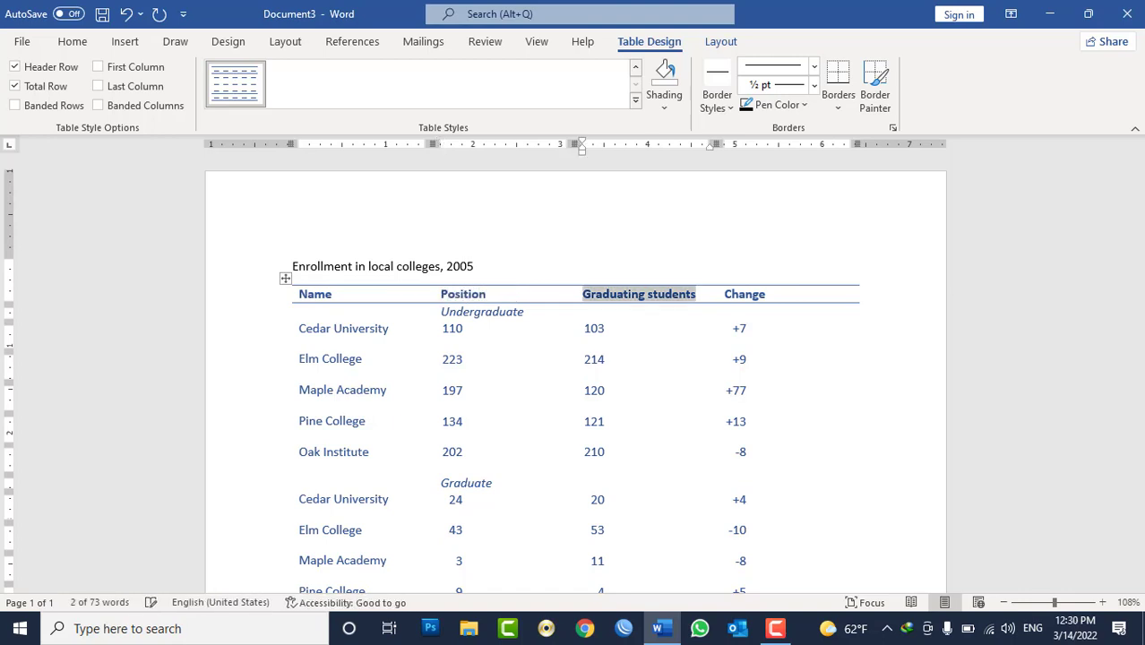
type("M")
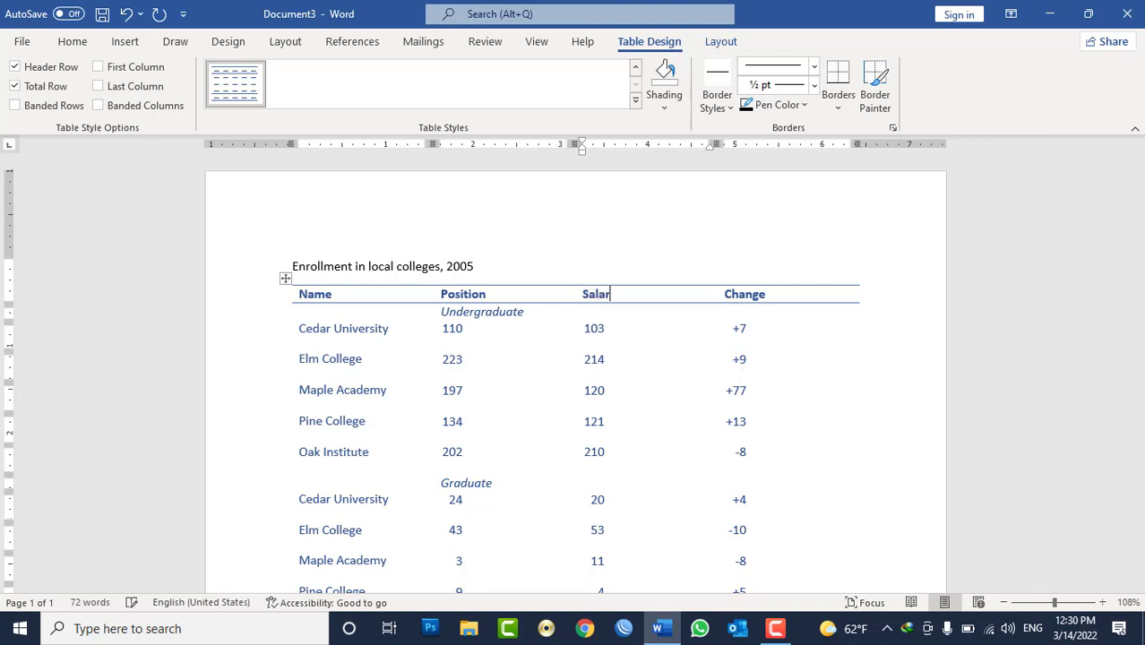
type("y")
key("Tab")
type("C")
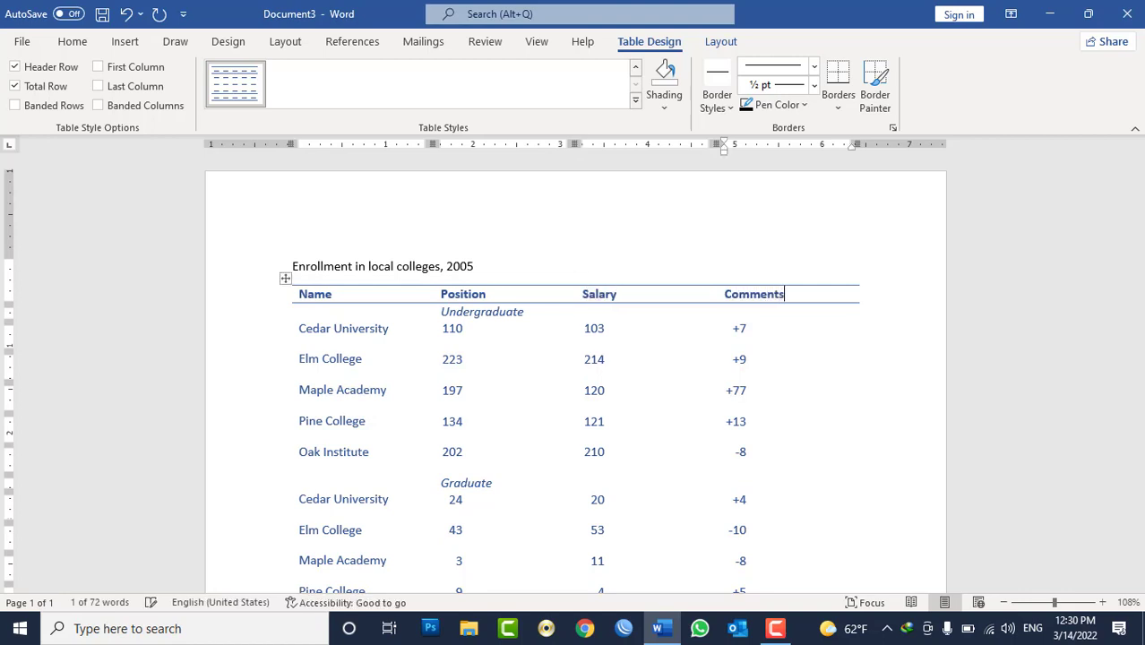
left_click(685, 269)
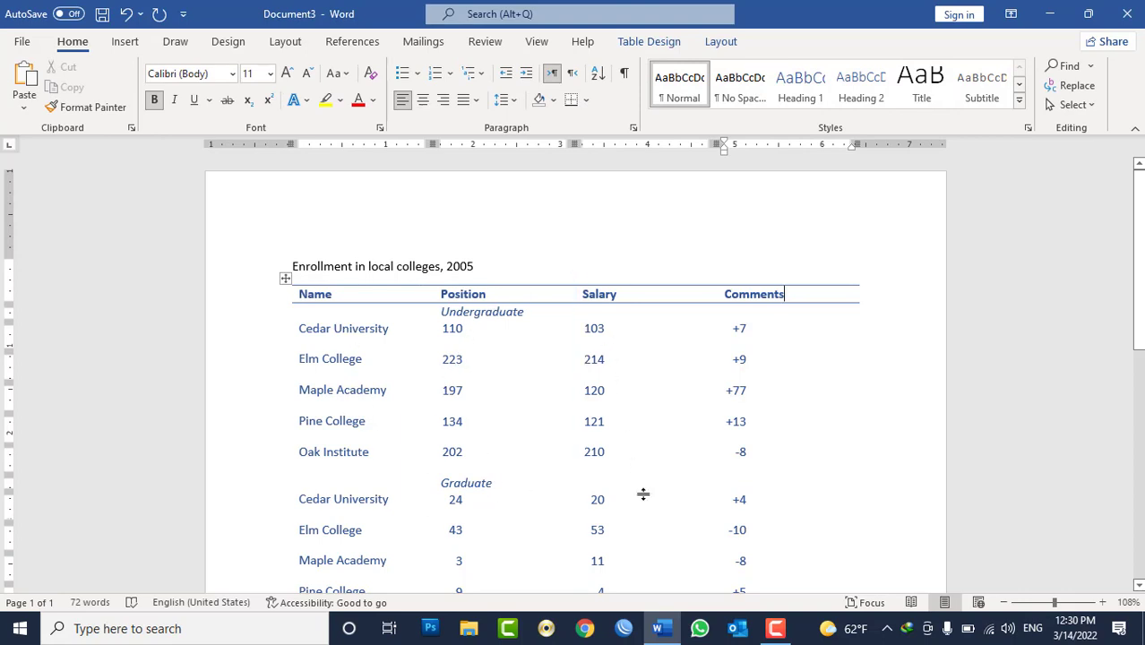
Select all the quick table content in Document3
scroll(770, 421, "down", 6)
scroll(770, 421, "up", 3)
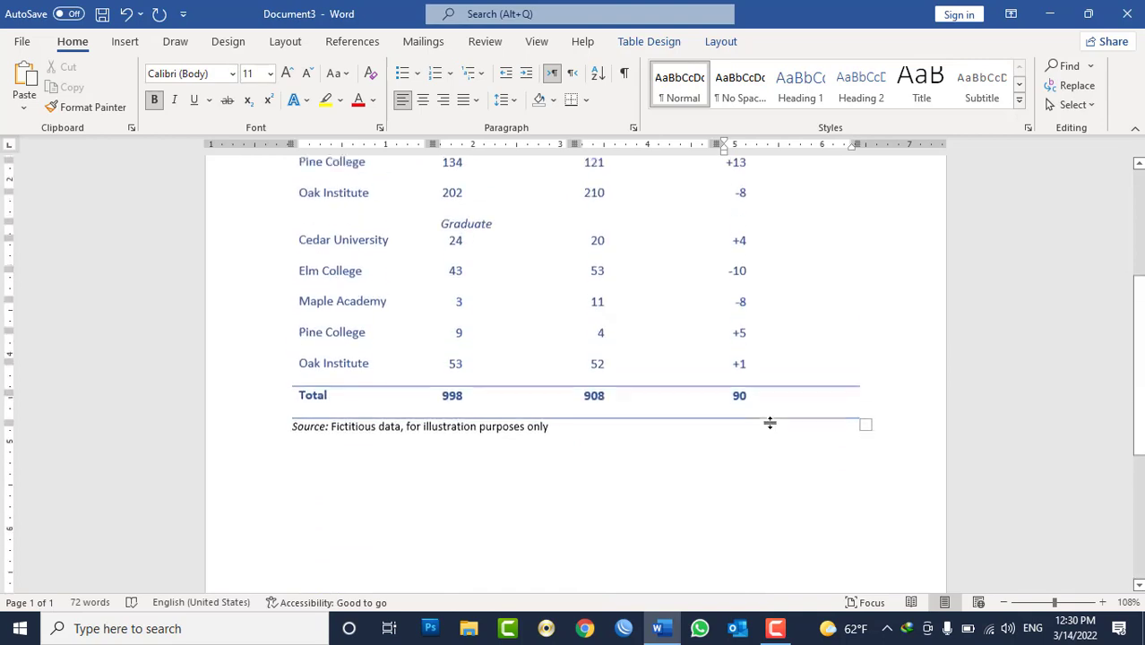
scroll(771, 423, "up", 5)
key("ctrl+a")
Delete the quick table to clear the page, dismissing the table choices without inserting
key("Delete")
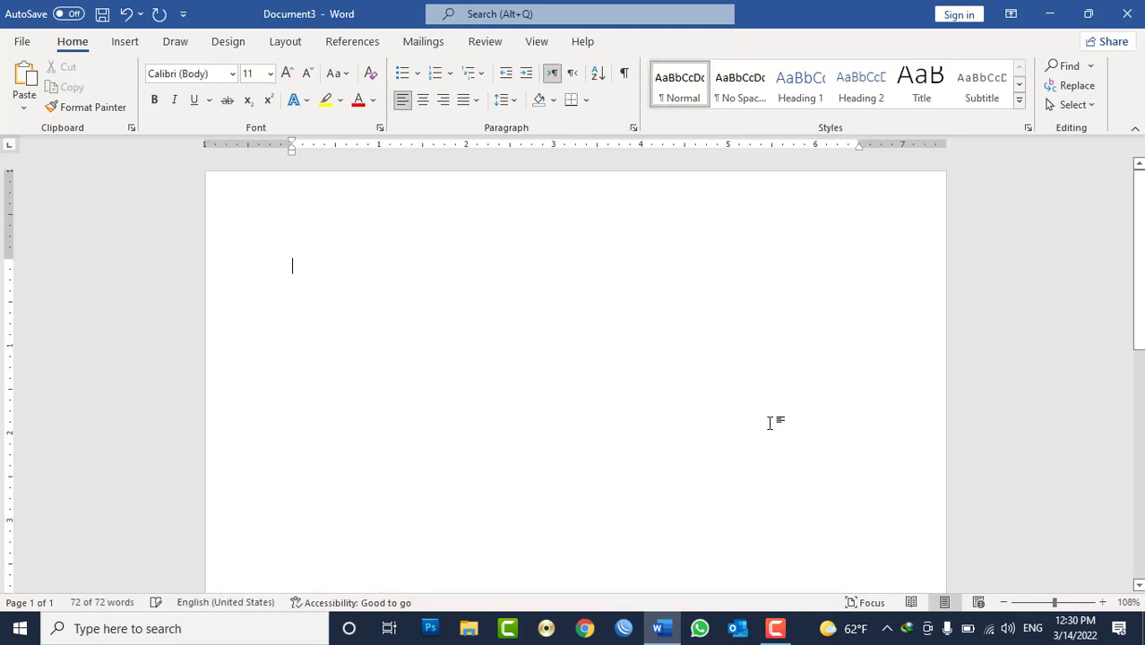
left_click(124, 42)
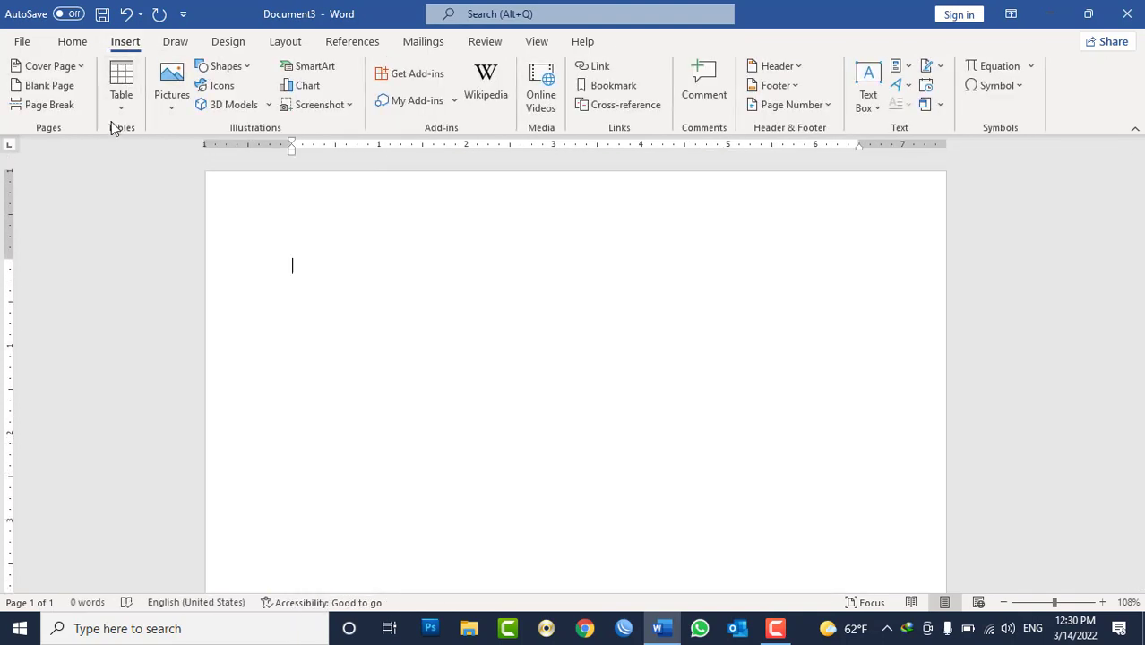
left_click(120, 94)
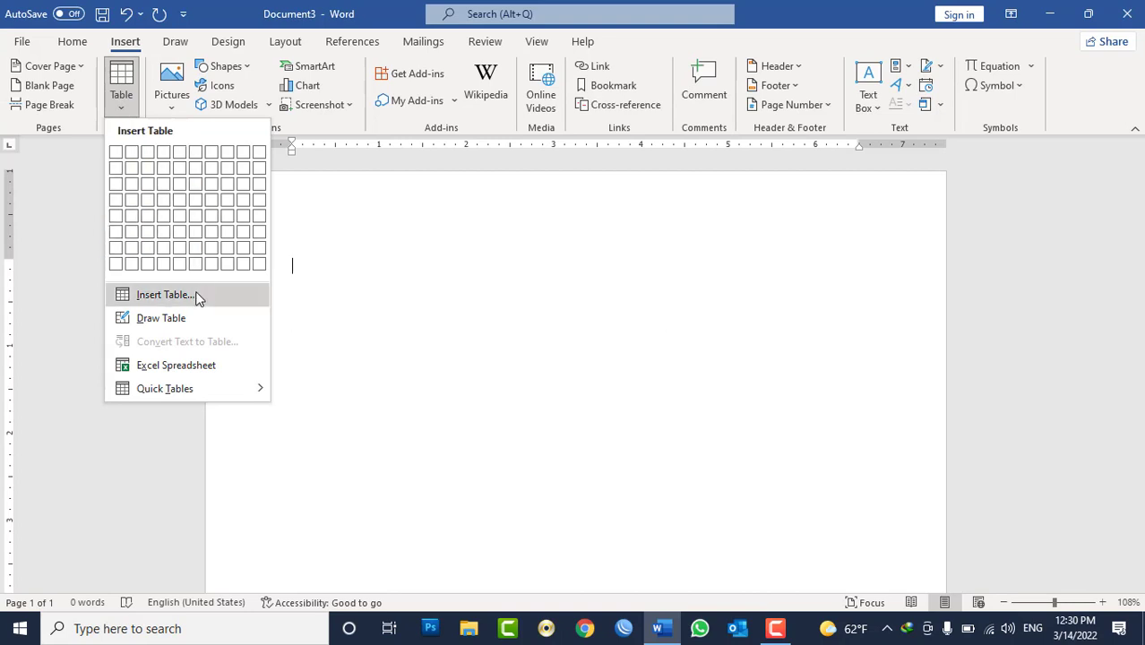
left_click(349, 285)
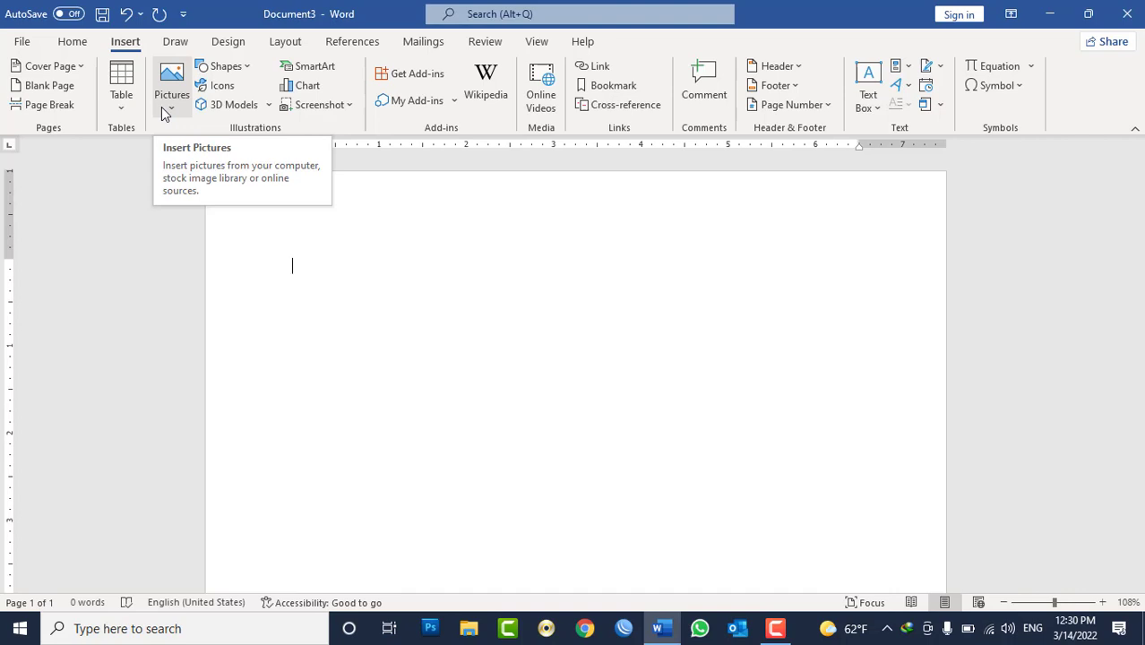
Insert the Picture1 maple leaf image from this computer
left_click(162, 106)
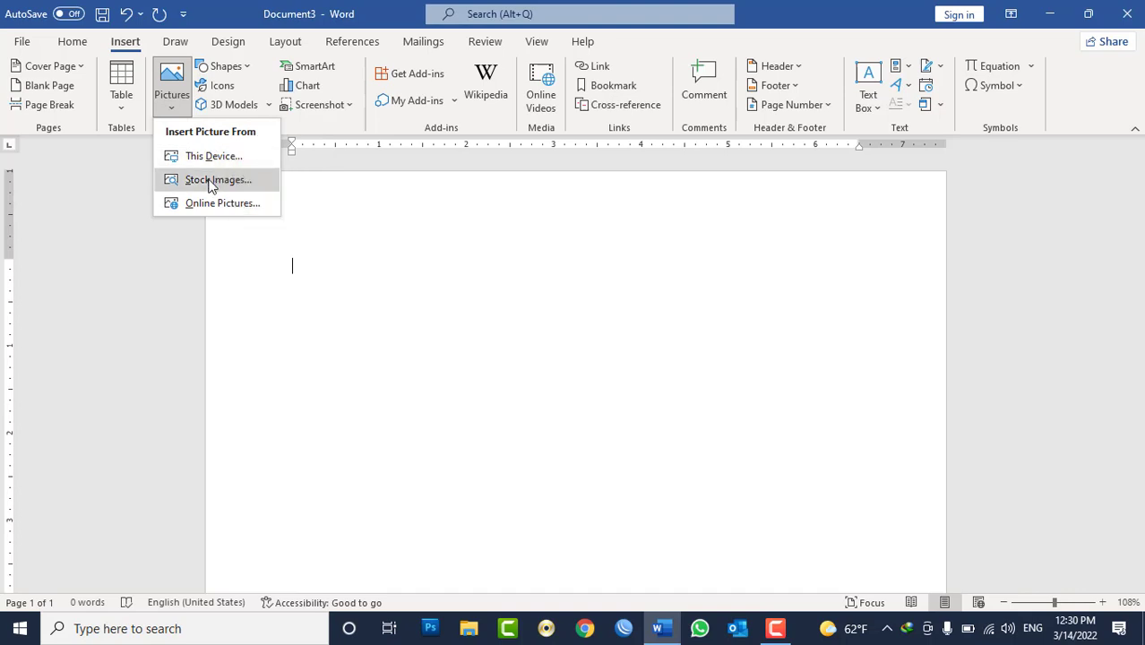
left_click(211, 158)
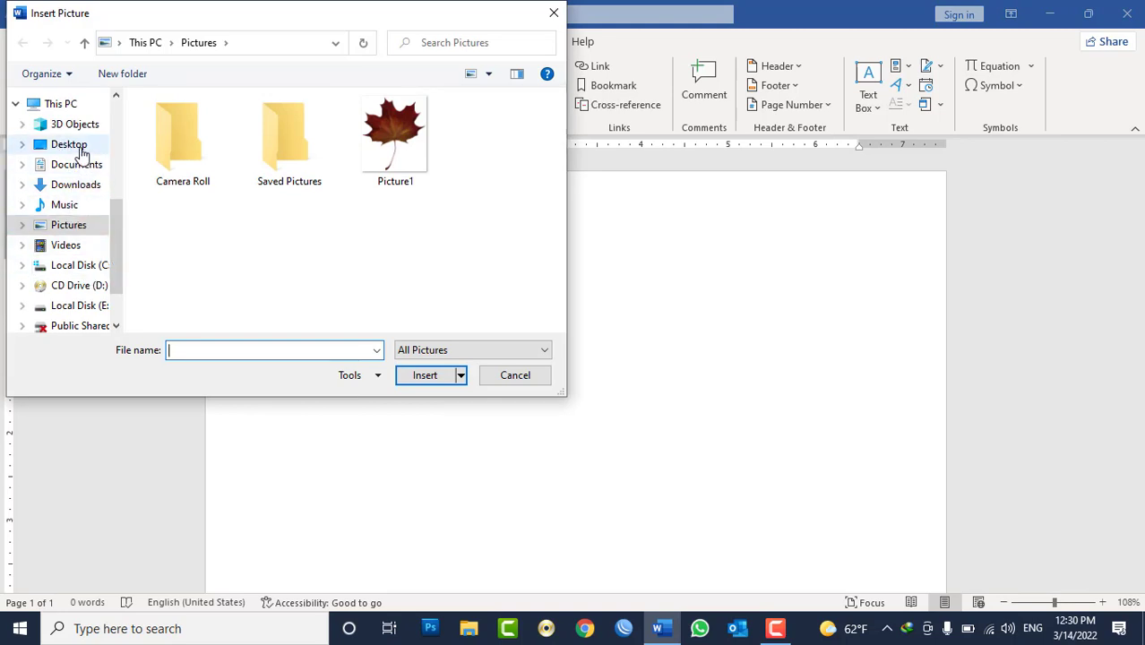
left_click(401, 150)
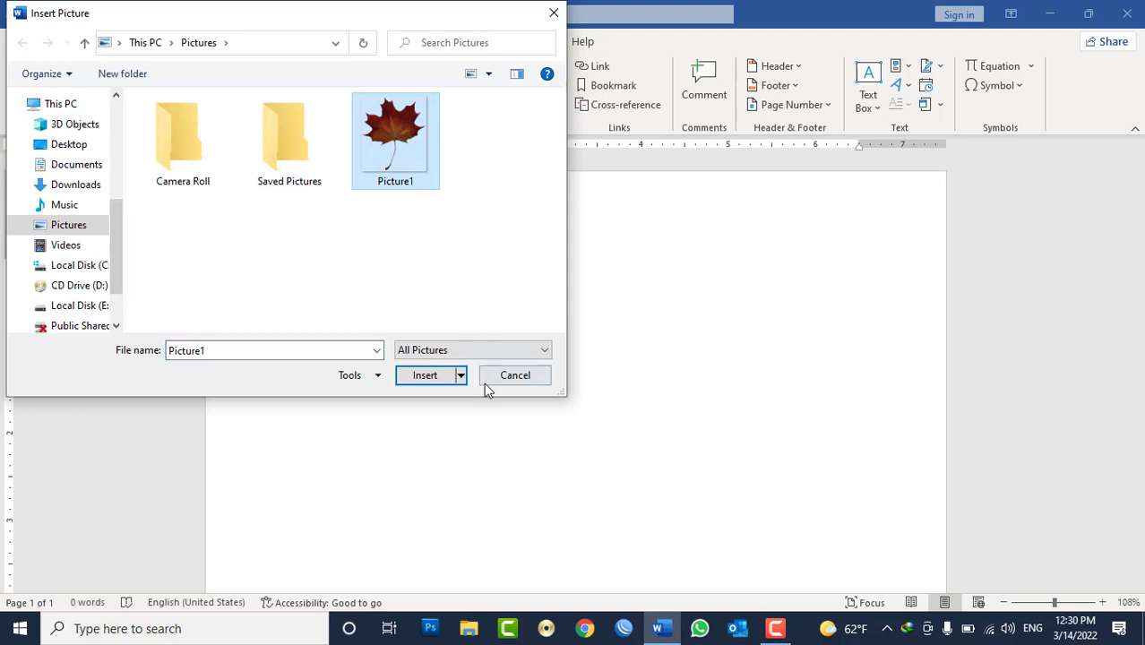
left_click(426, 374)
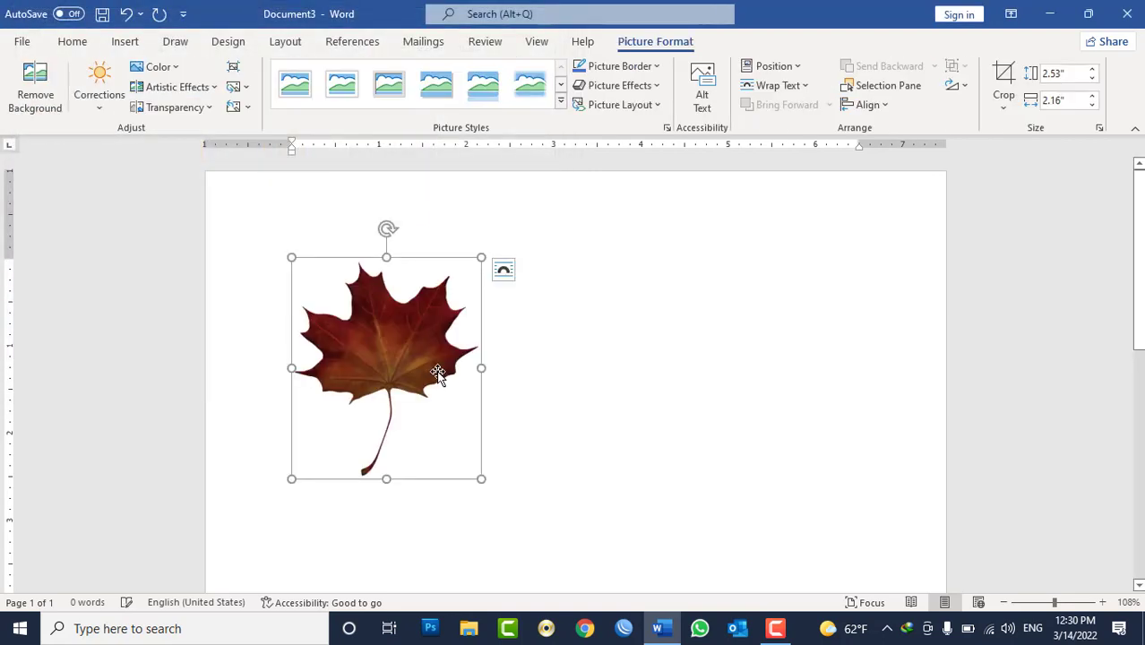
Select the maple leaf picture and delete it
left_click(575, 322)
left_click(408, 335)
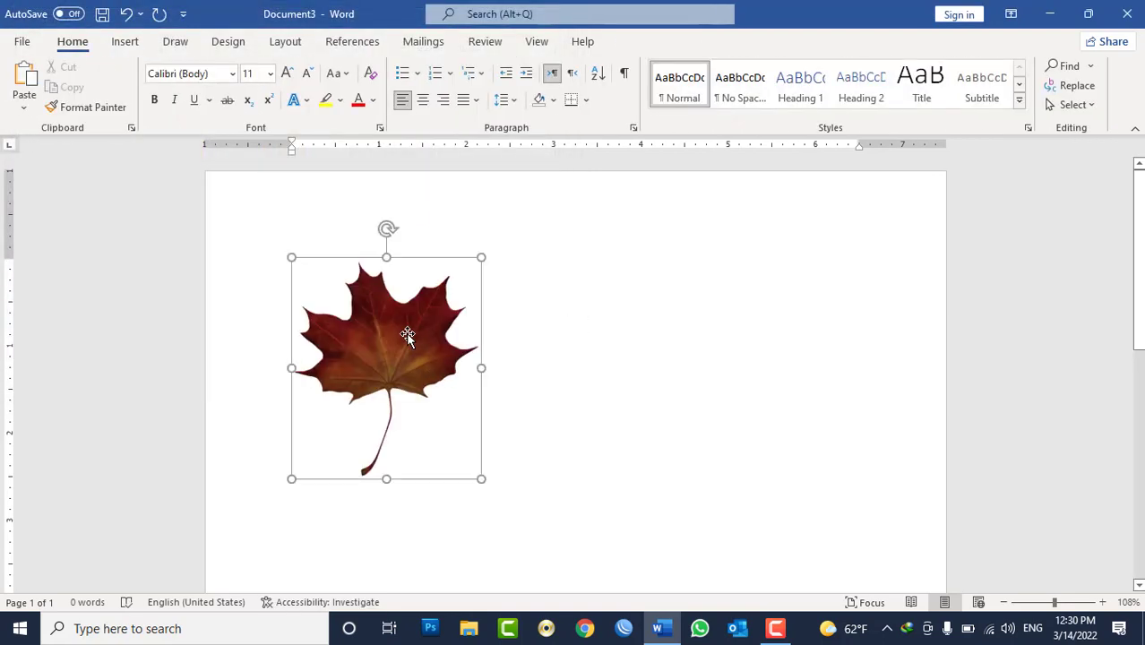
key("Delete")
left_click(134, 41)
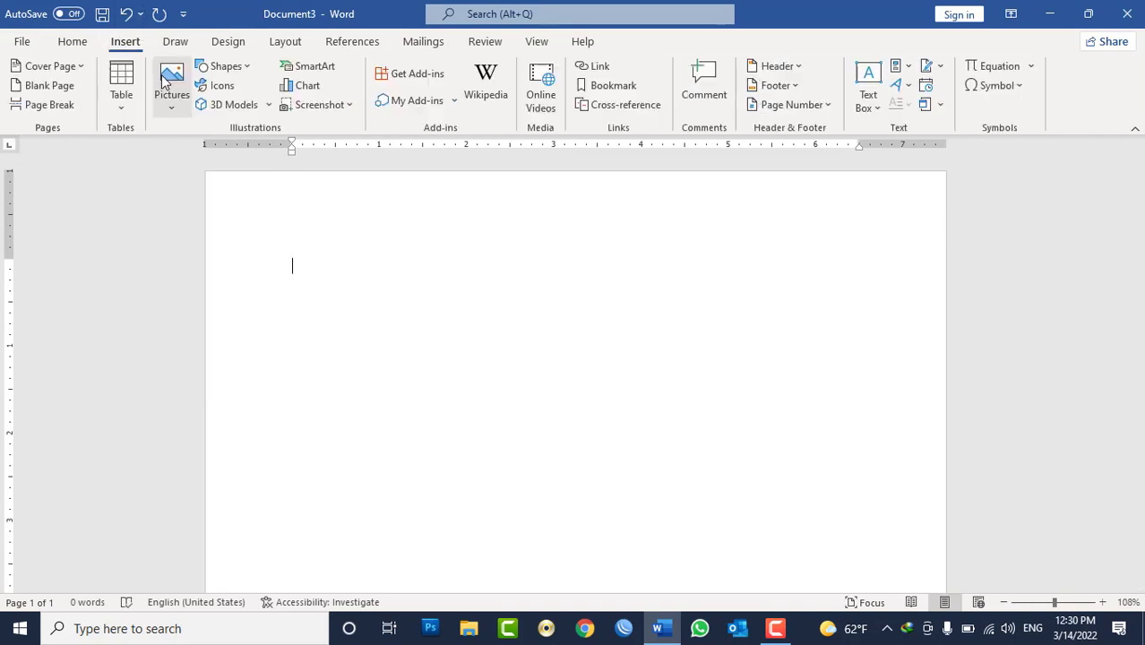
left_click(172, 98)
left_click(216, 201)
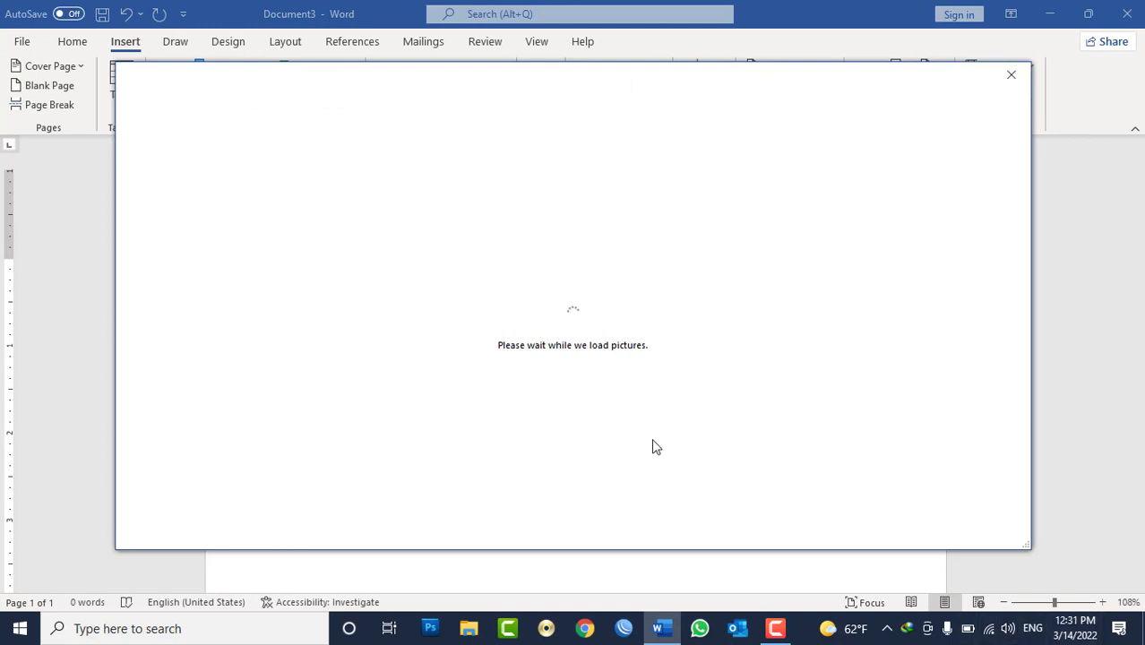
left_click(1011, 81)
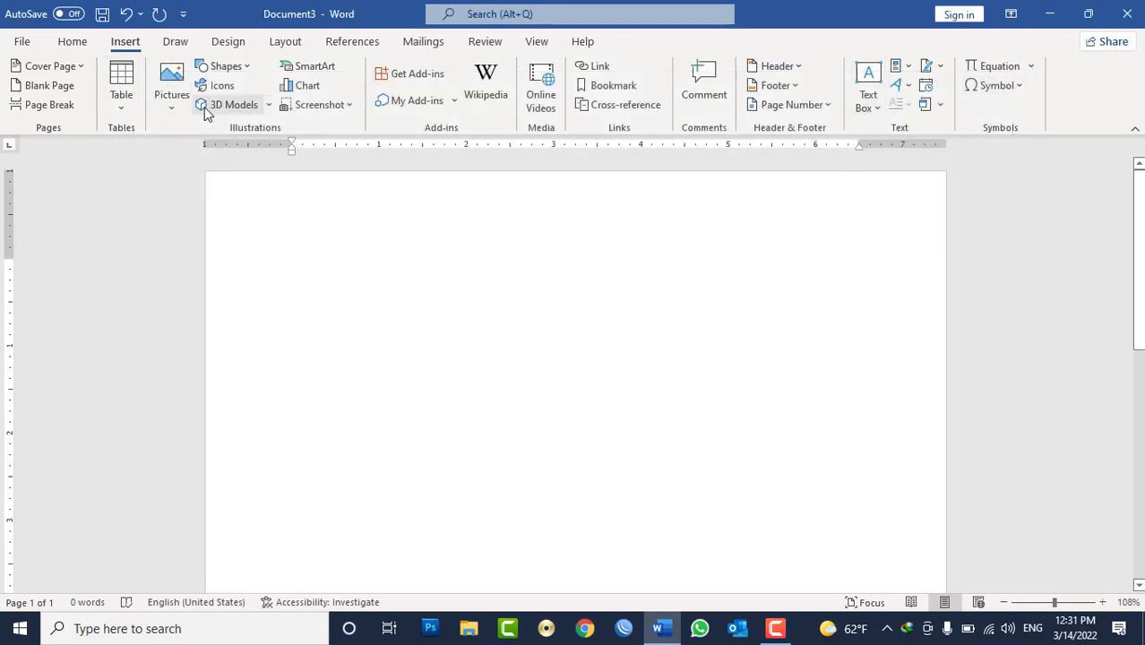
left_click(244, 70)
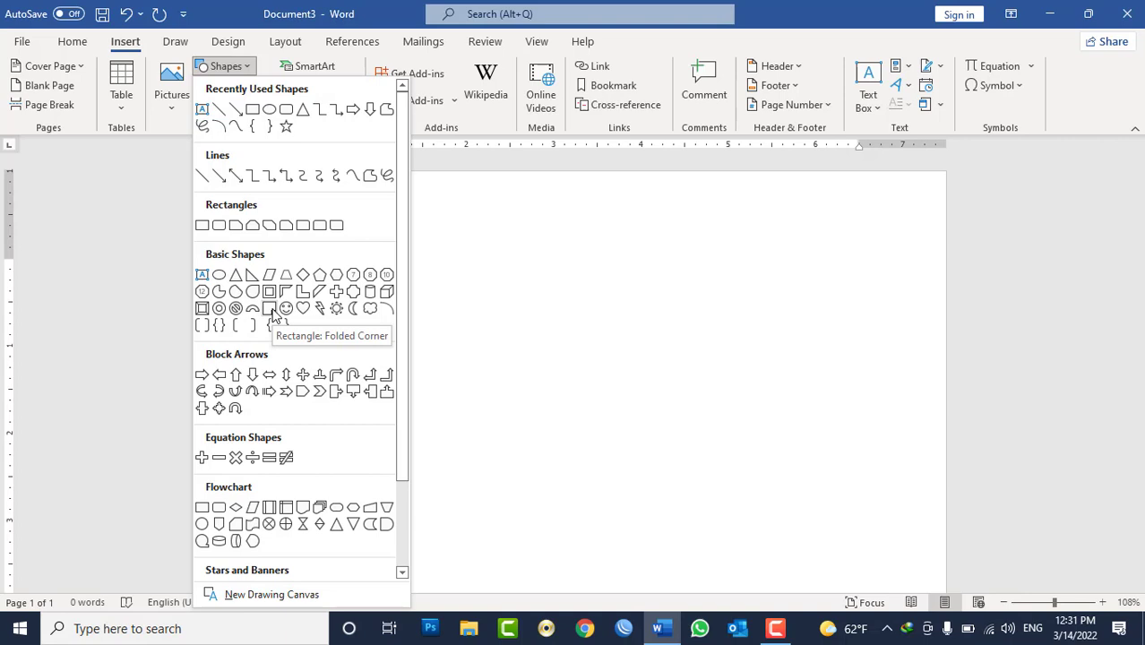
left_click(537, 306)
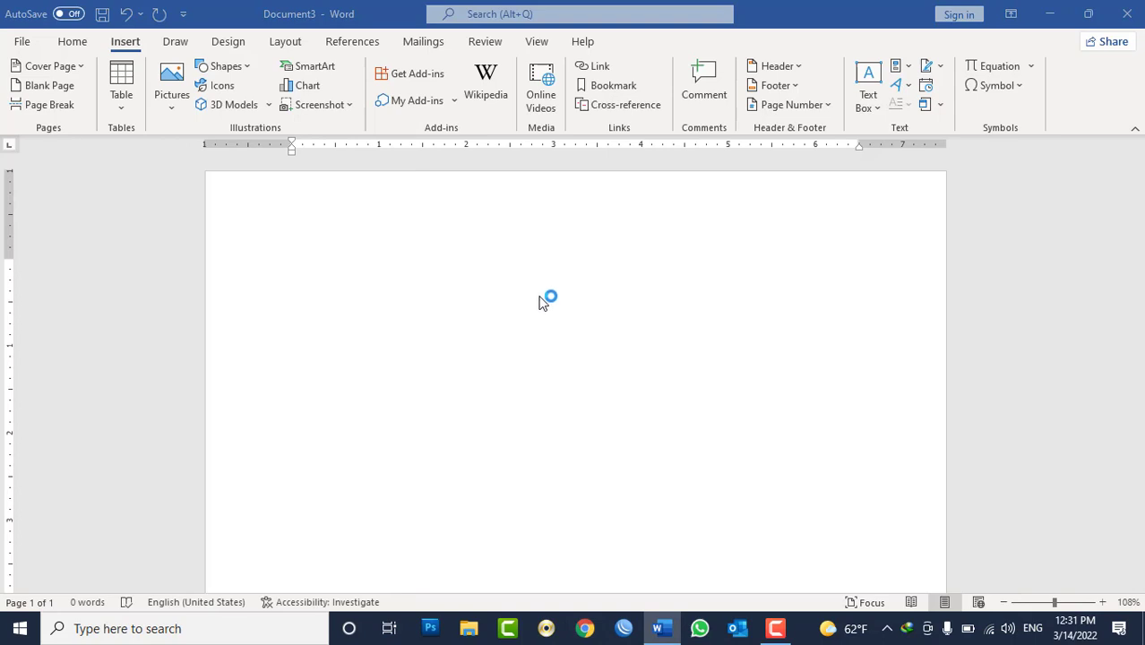
Go to google.com and search for 'weapon picture'
type("google.com")
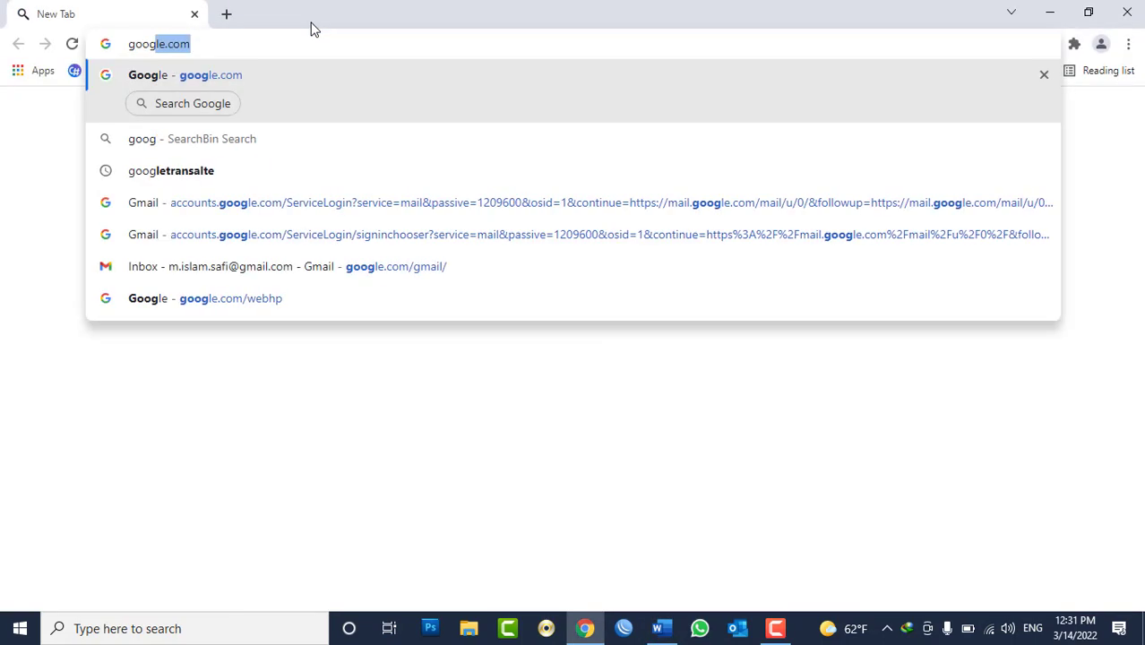
key("Return")
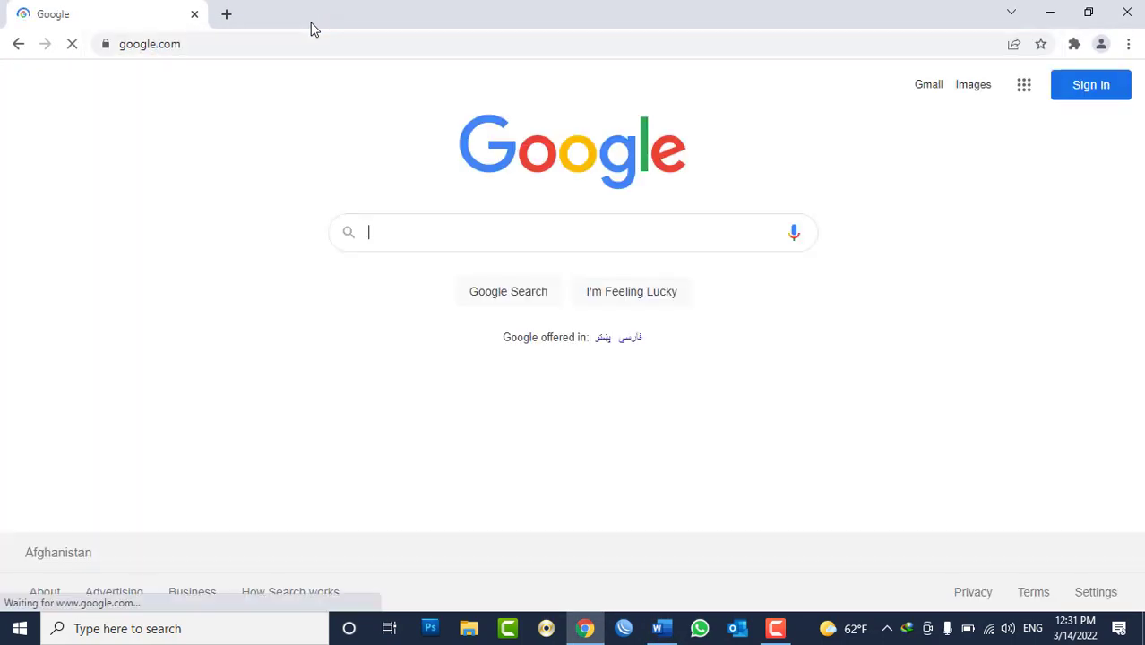
type("we")
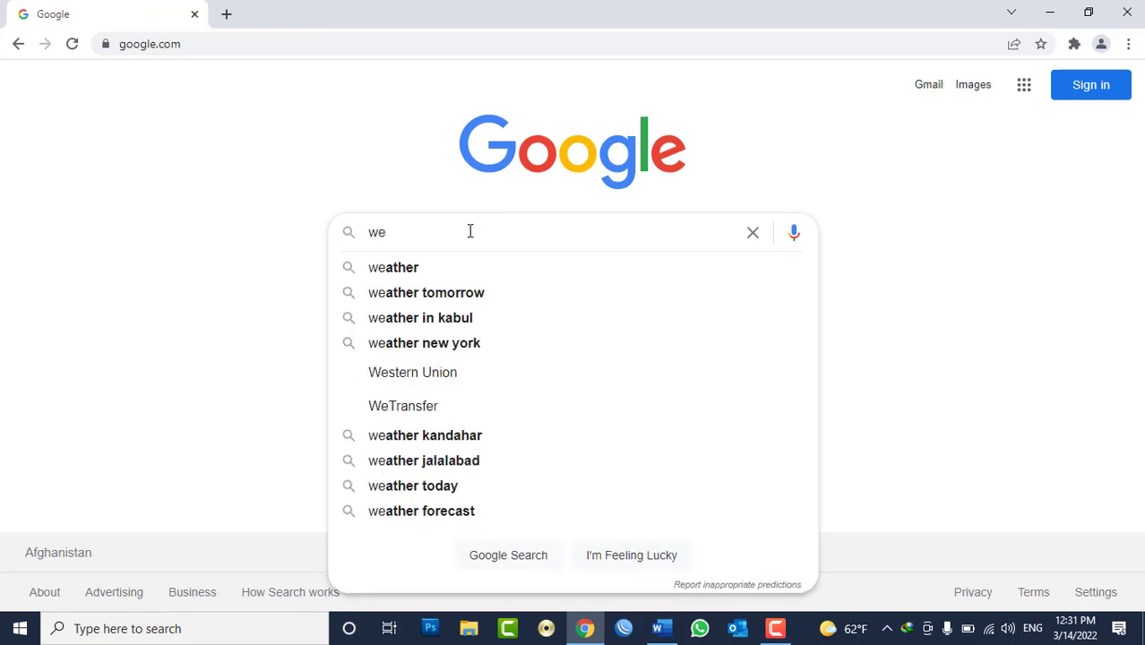
key("BackSpace")
type("eap")
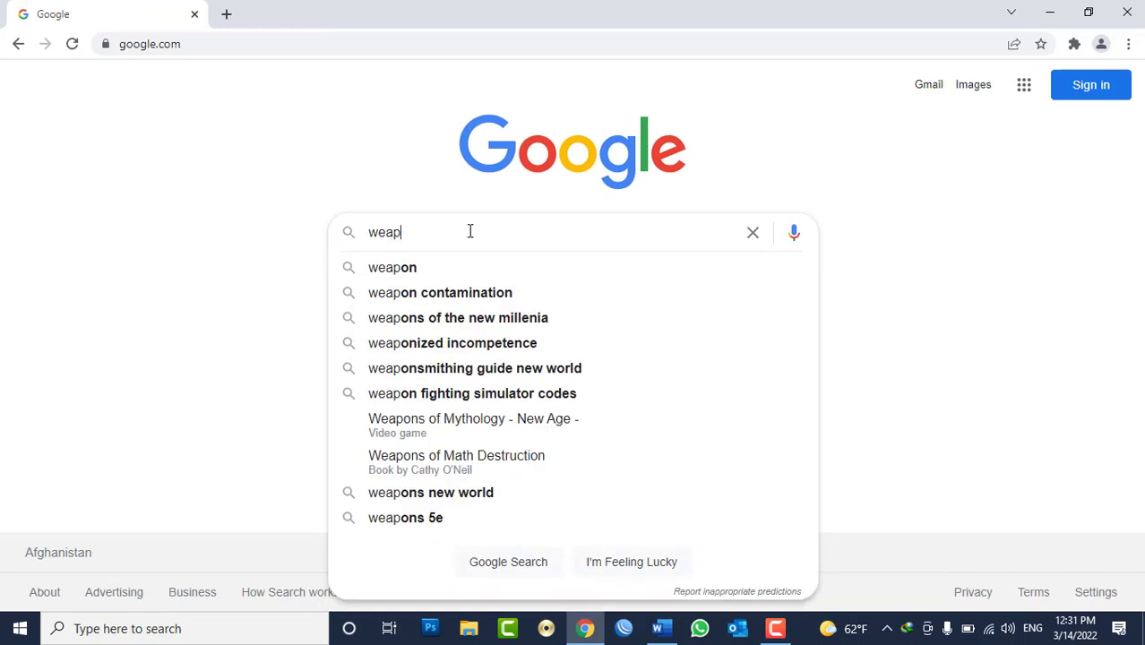
type("on")
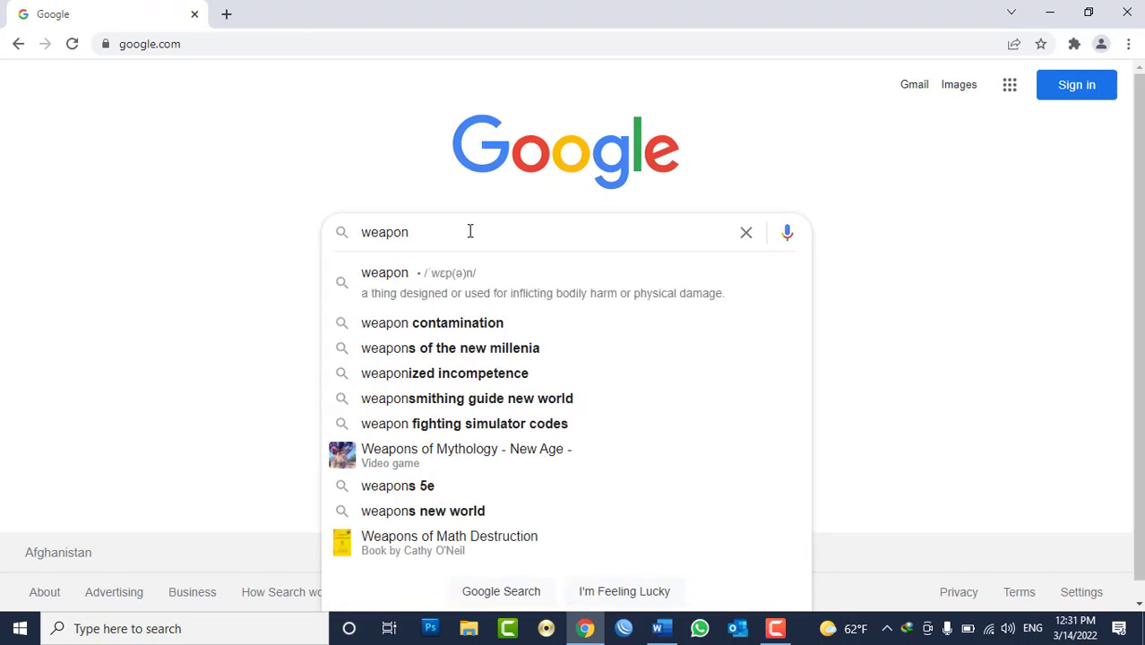
type(" picture")
key("Return")
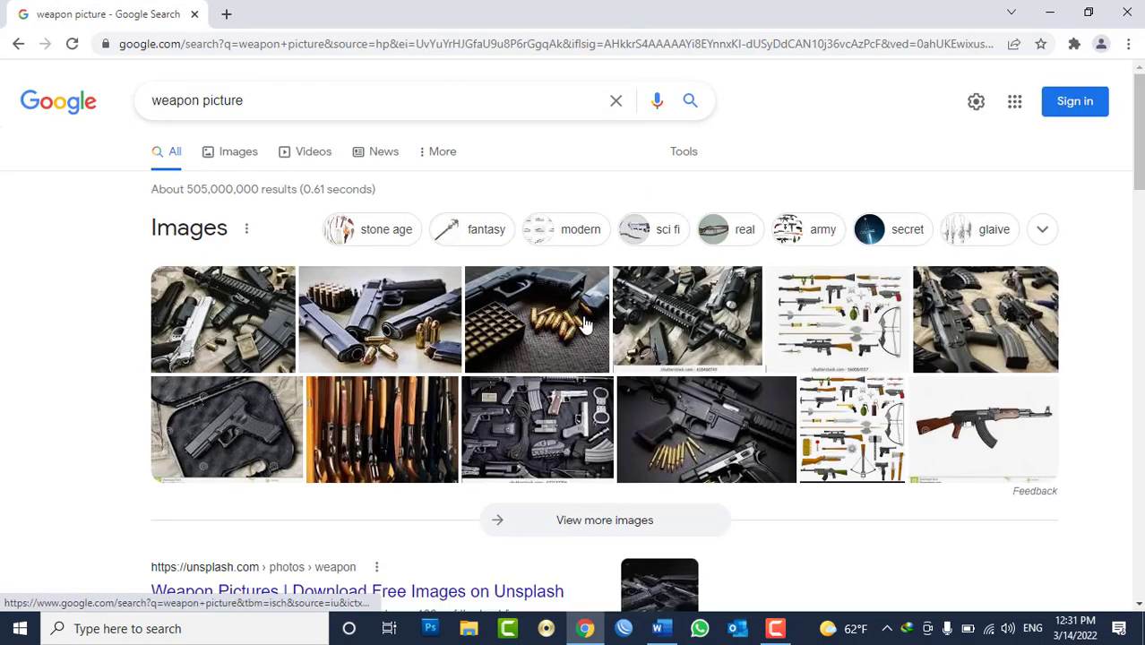
scroll(584, 323, "down", 2)
scroll(583, 322, "up", 2)
Search images for 'Mobile Phone', then narrow the query to 'Phone'
left_click_drag(266, 101, 2, 87)
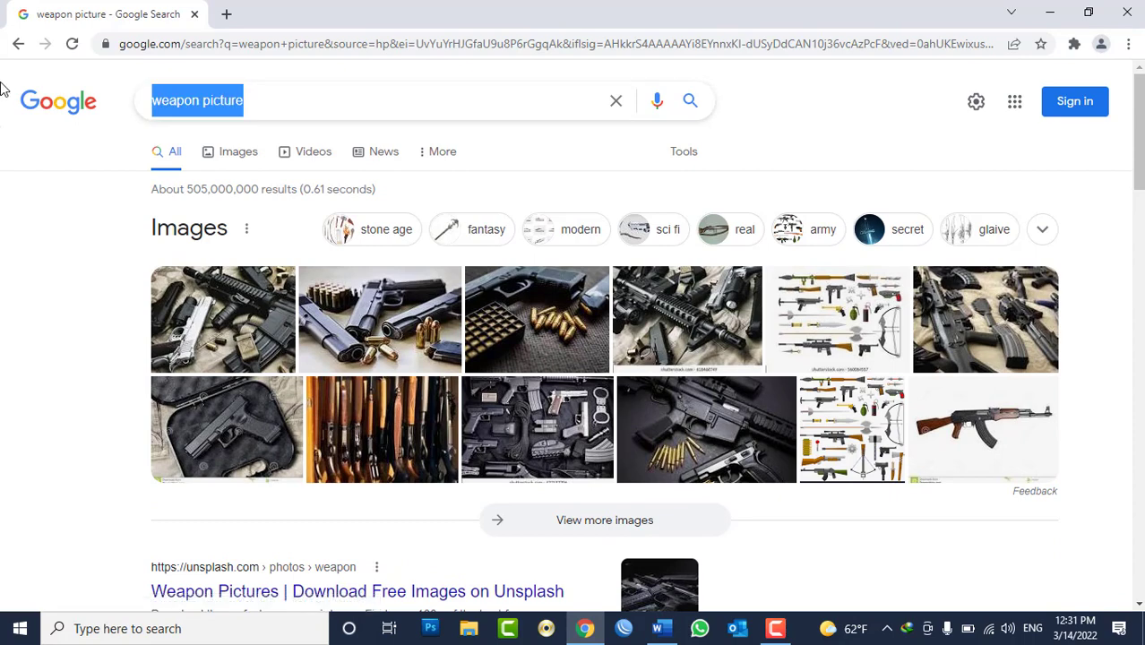
type("Mobile Ph")
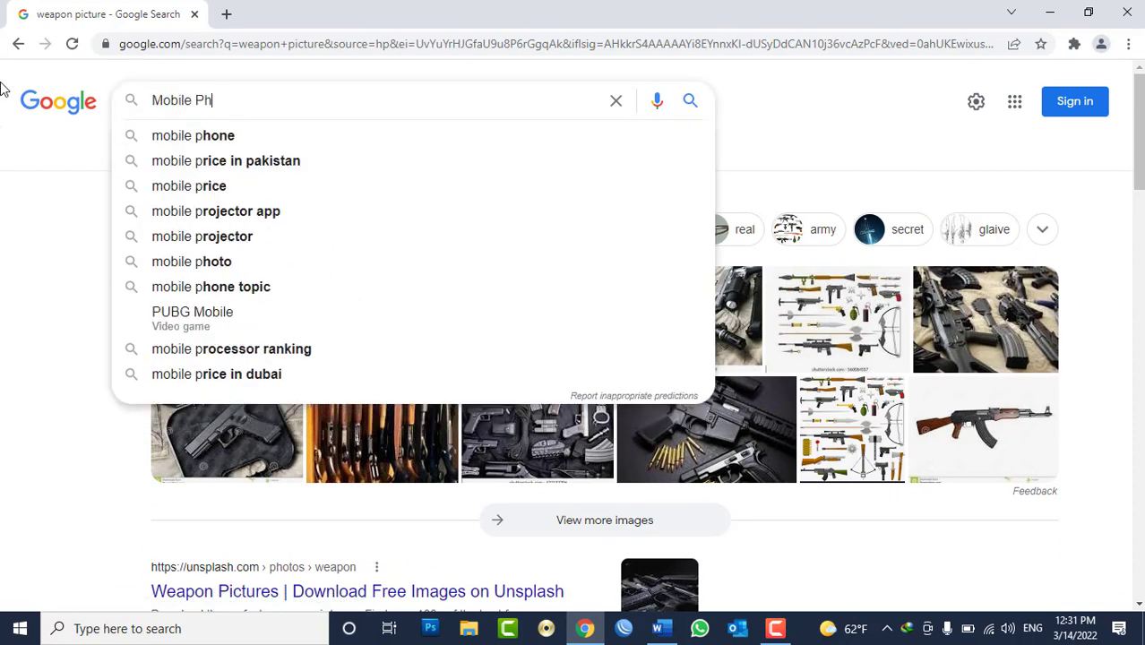
type("one")
key("Return")
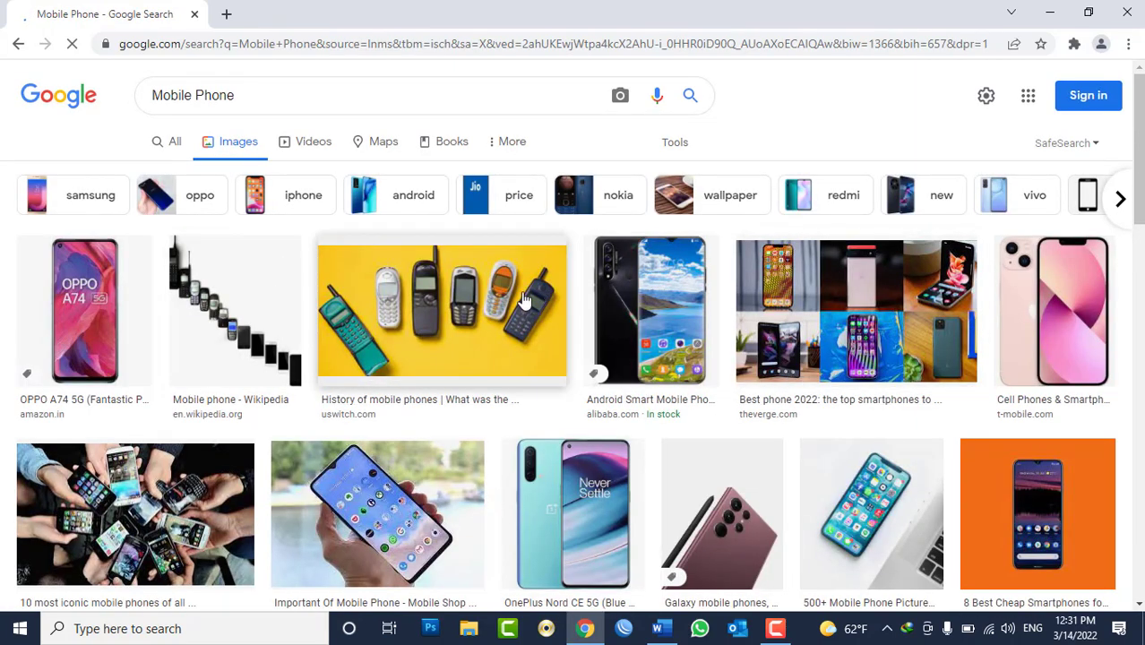
double_click(192, 95)
key("BackSpace")
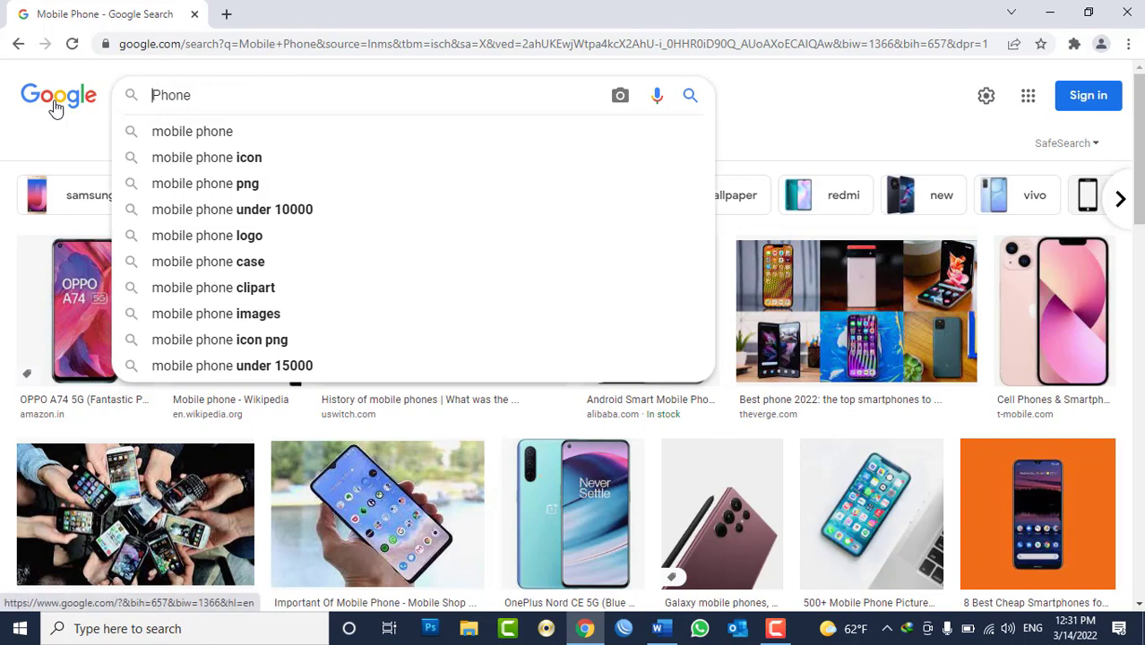
key("Return")
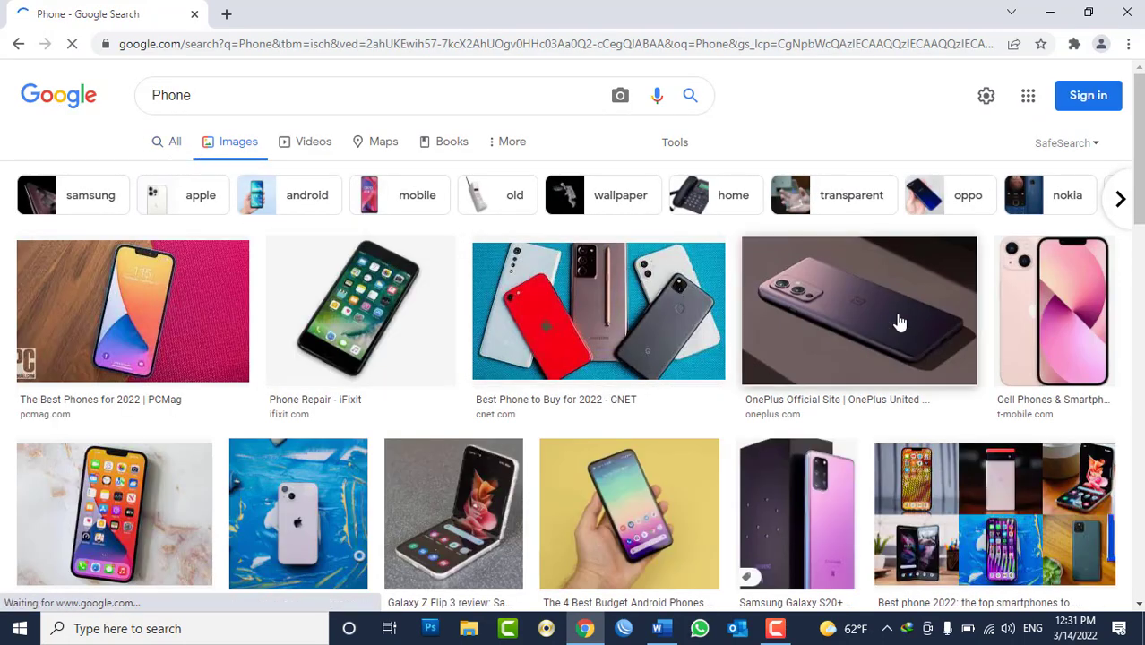
scroll(235, 260, "down", 1)
scroll(235, 260, "up", 1)
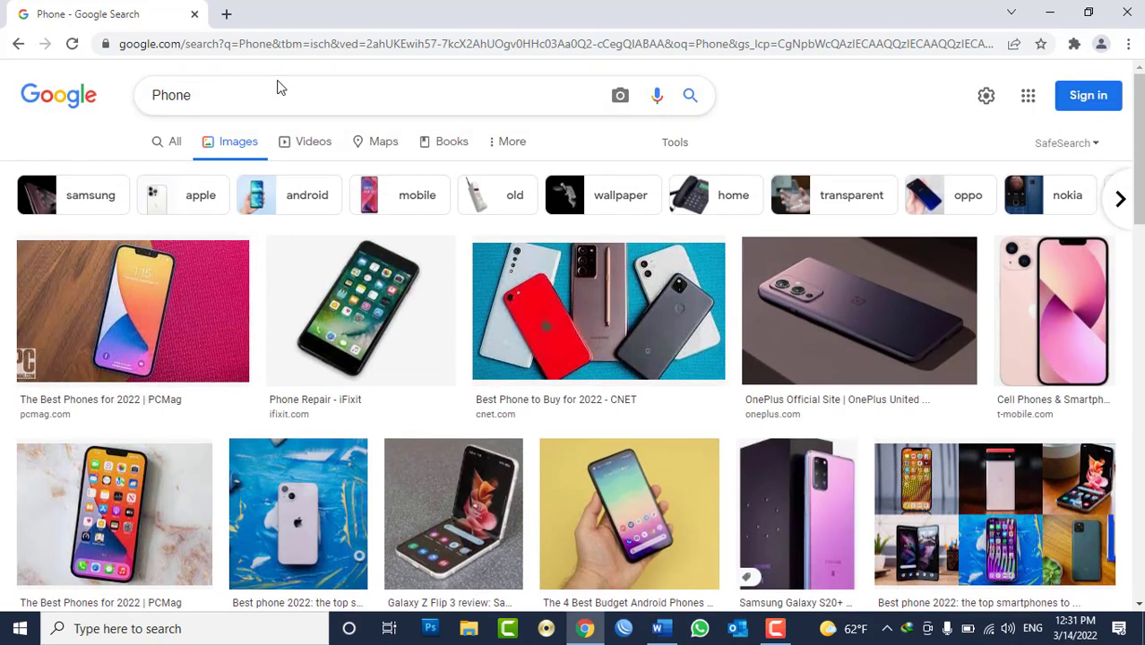
Search images for 'Phone symbol' and preview the Mobile Phone Symbol Clip Art image
left_click(282, 95)
type("sy")
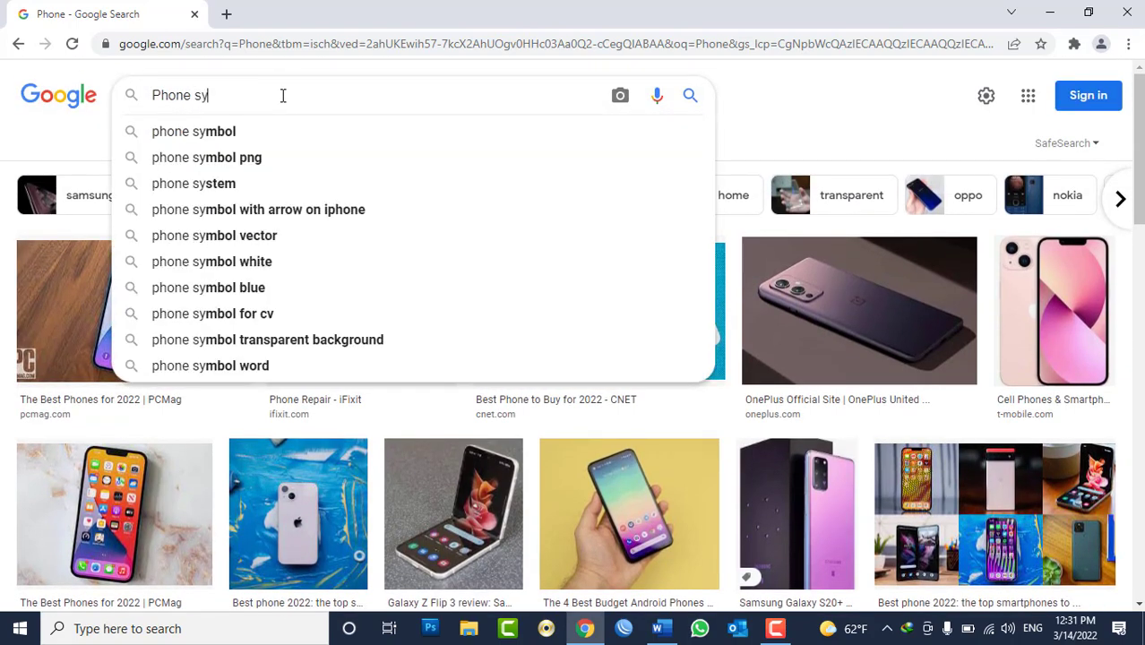
type("mbol")
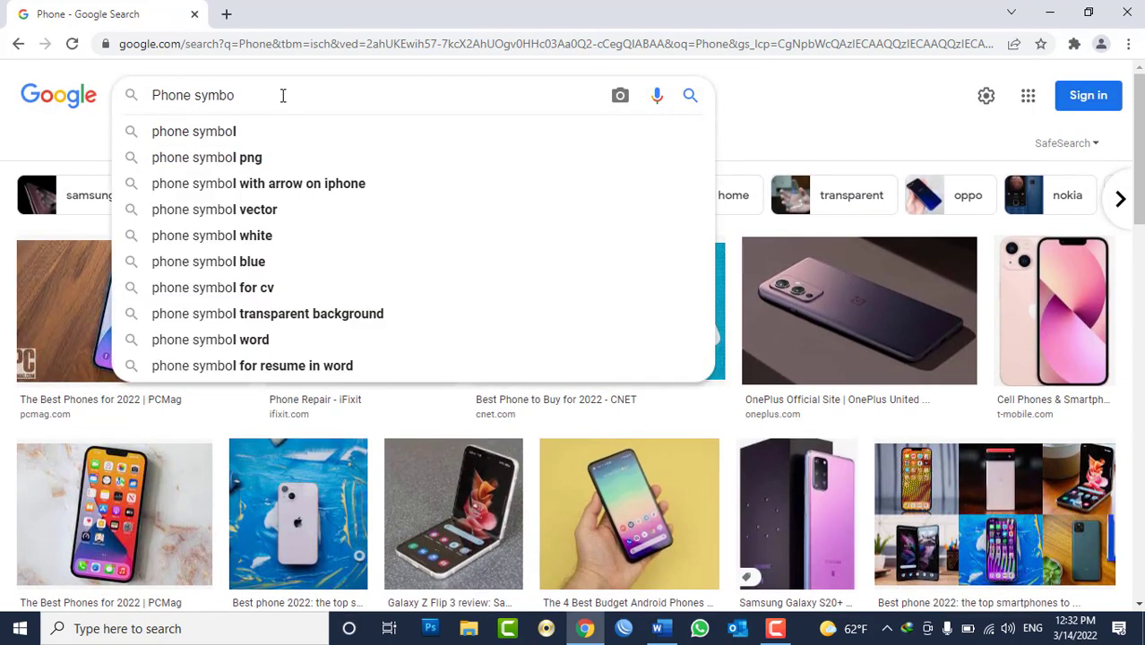
key("Return")
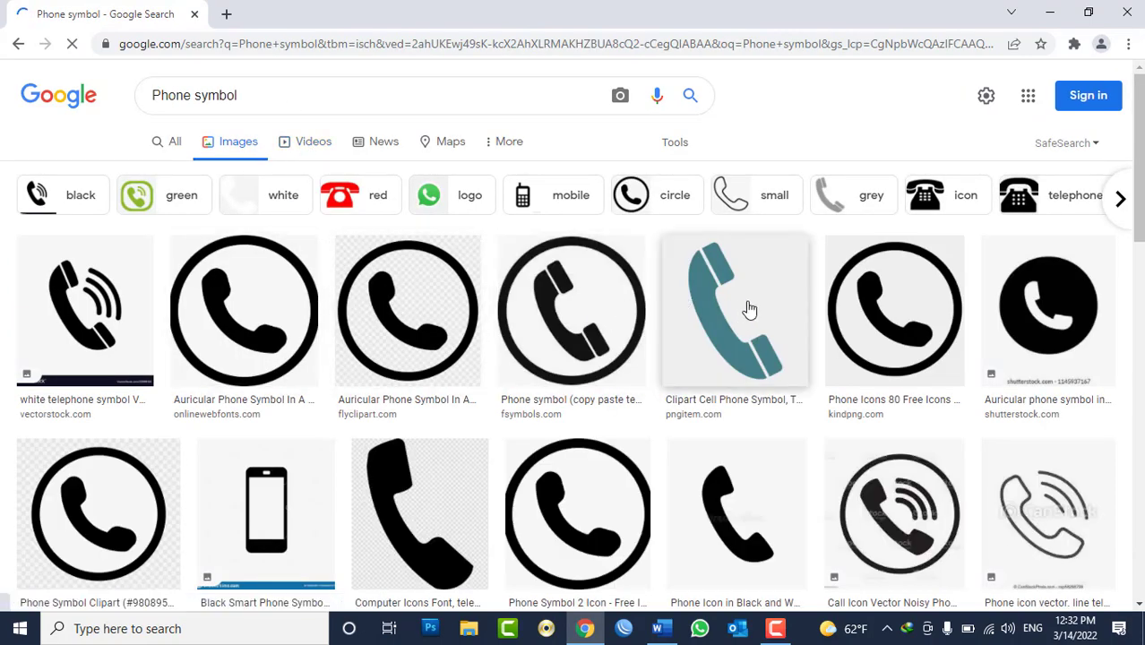
scroll(749, 309, "down", 3)
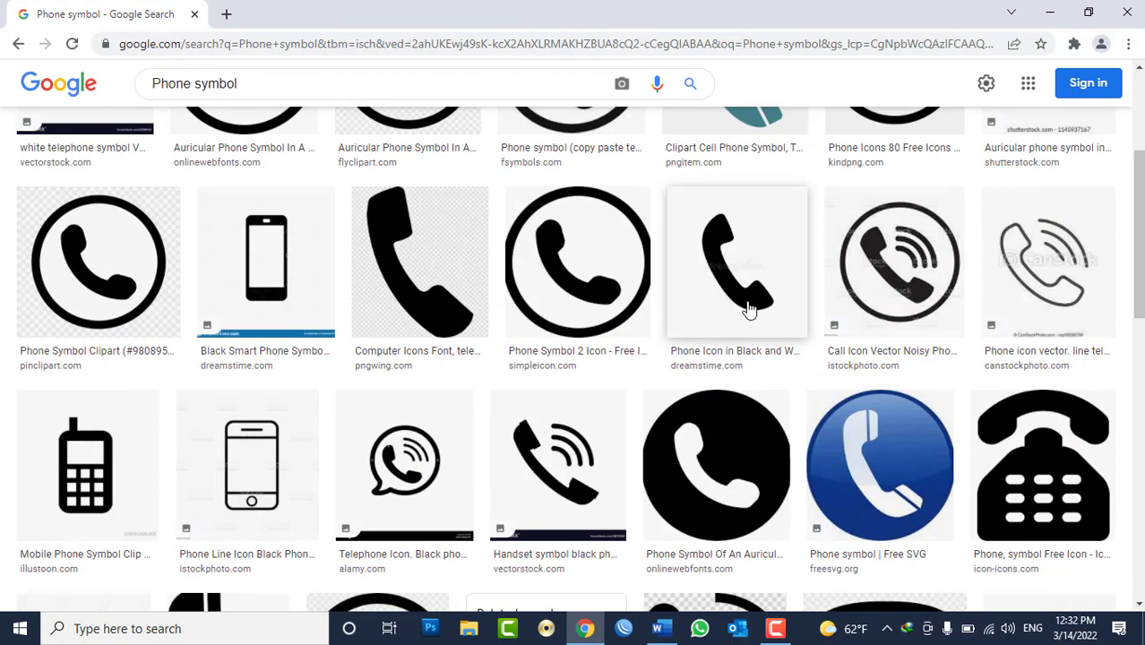
left_click(85, 466)
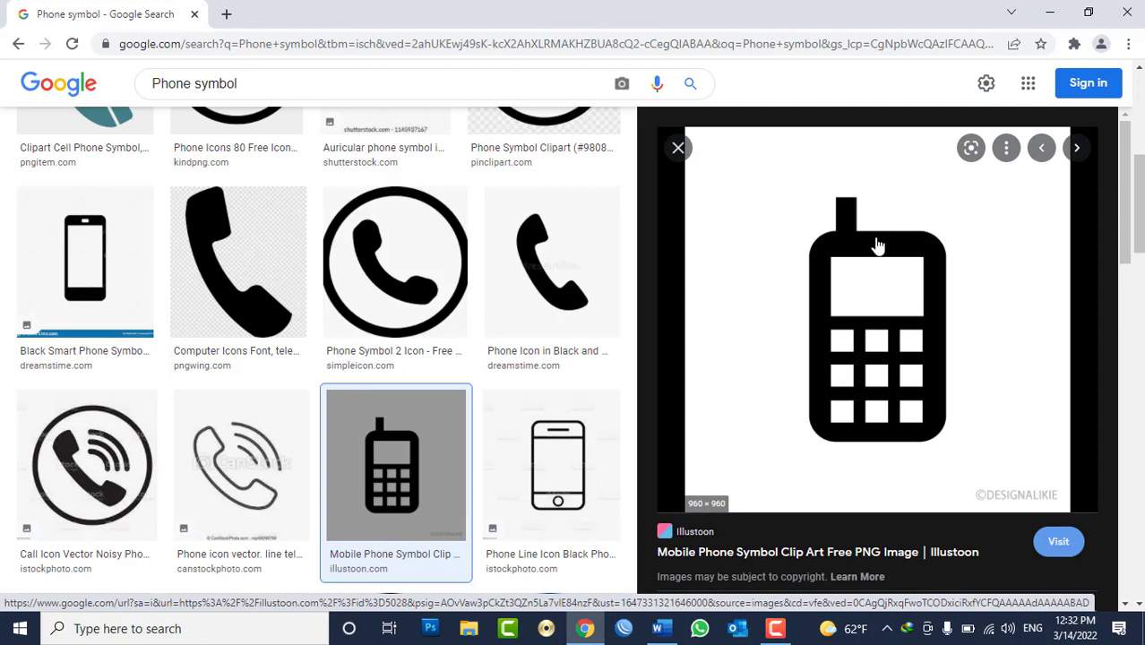
Save the previewed image to the Desktop as Phone
right_click(858, 206)
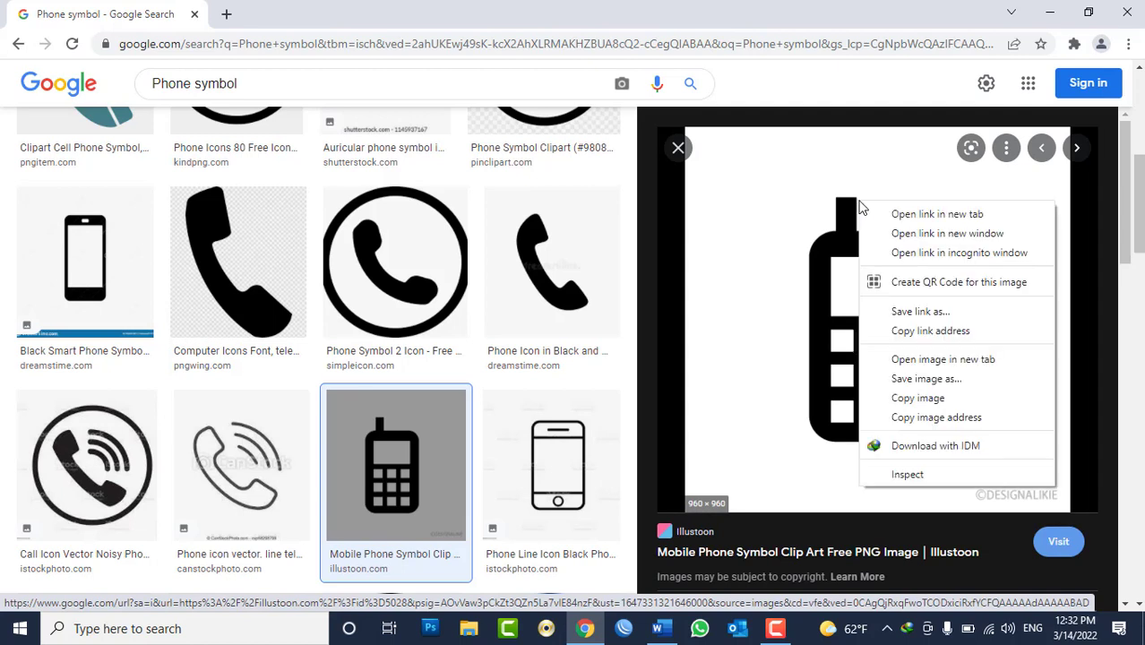
left_click(930, 381)
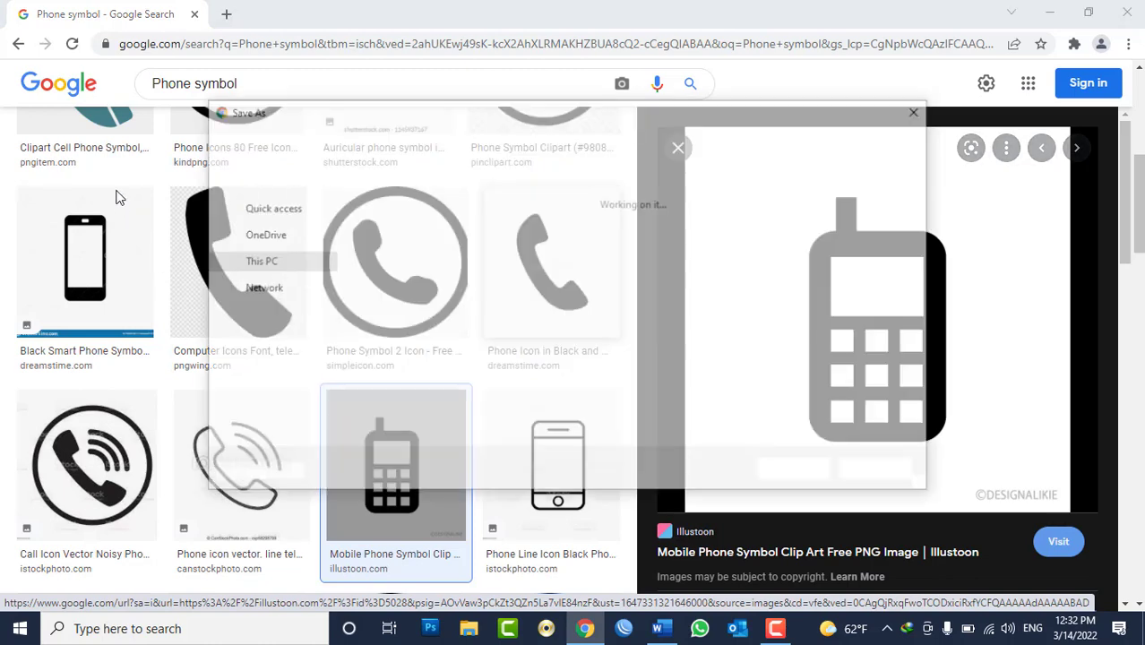
left_click(336, 414)
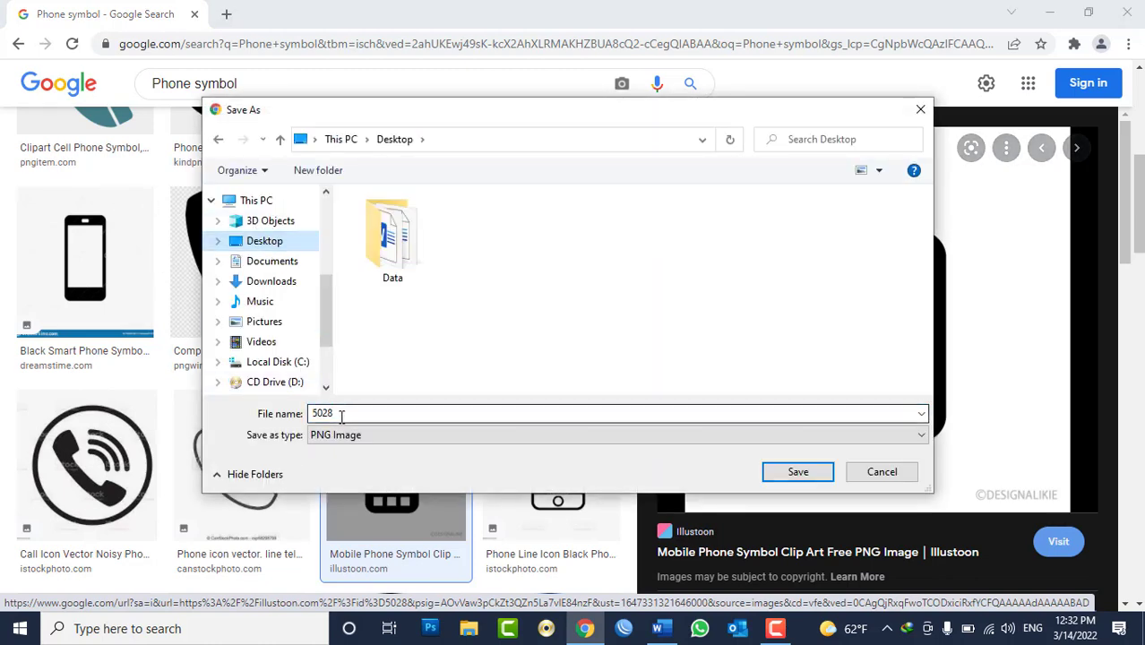
double_click(342, 416)
type("e")
key("Return")
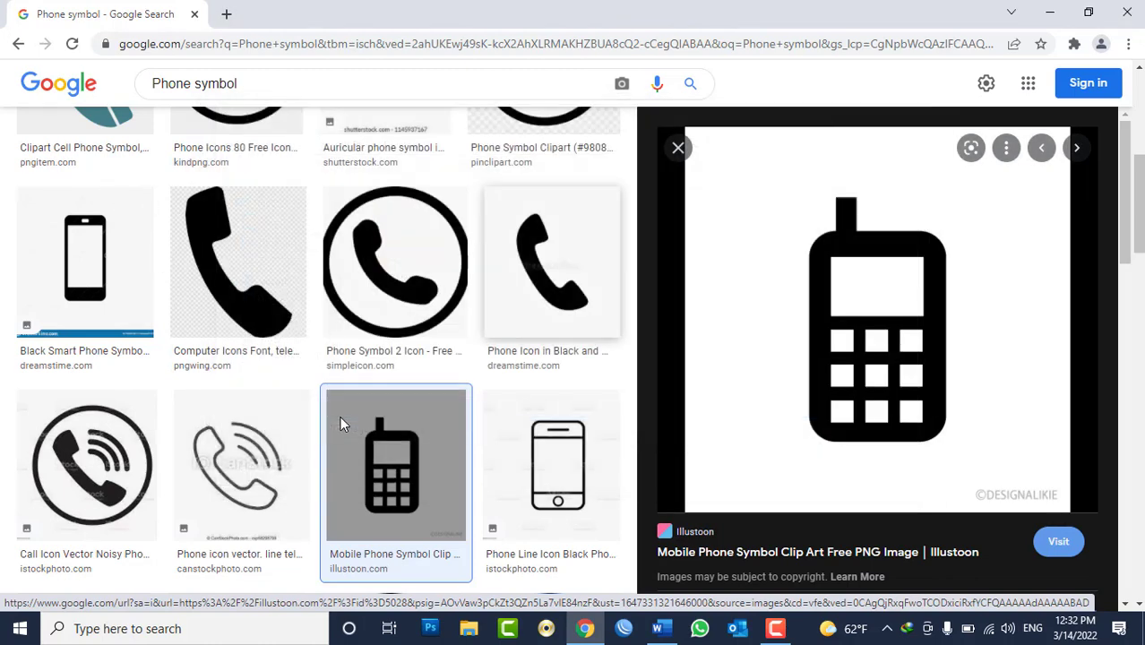
Close Chrome and insert the Phone picture from the Desktop into Document3
left_click(1126, 19)
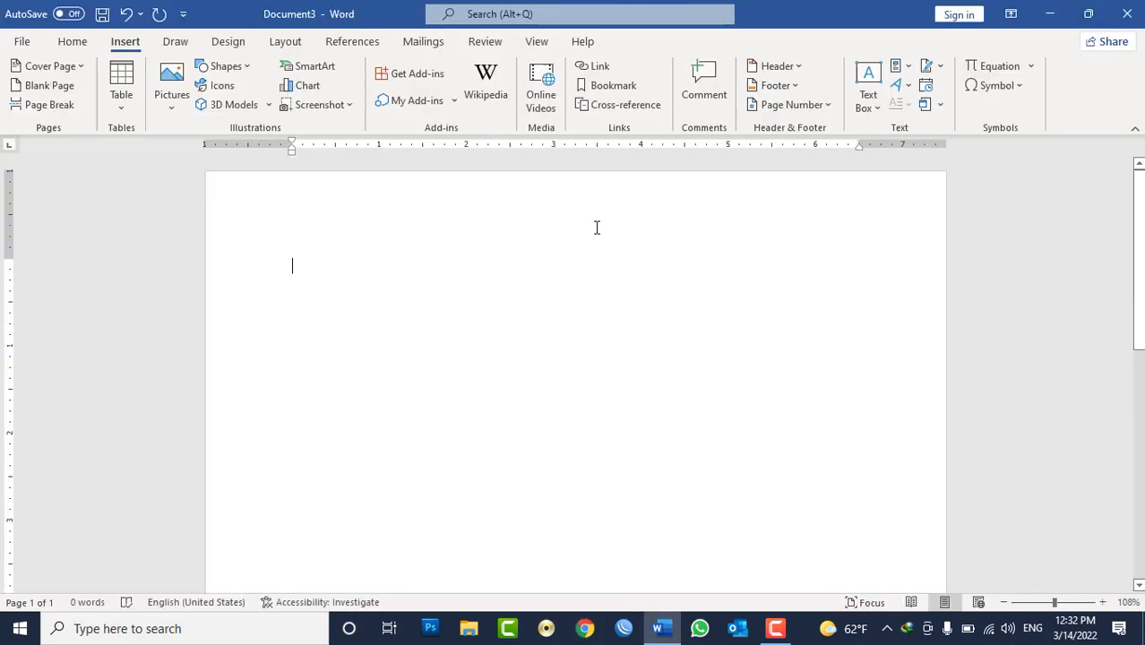
left_click(178, 108)
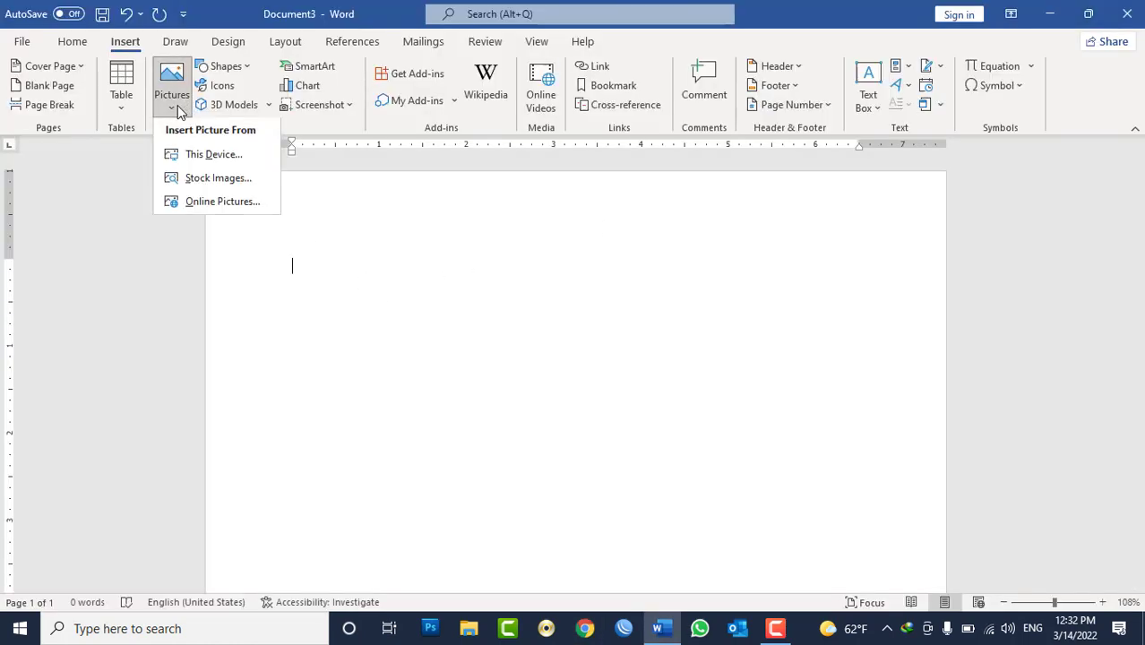
left_click(204, 154)
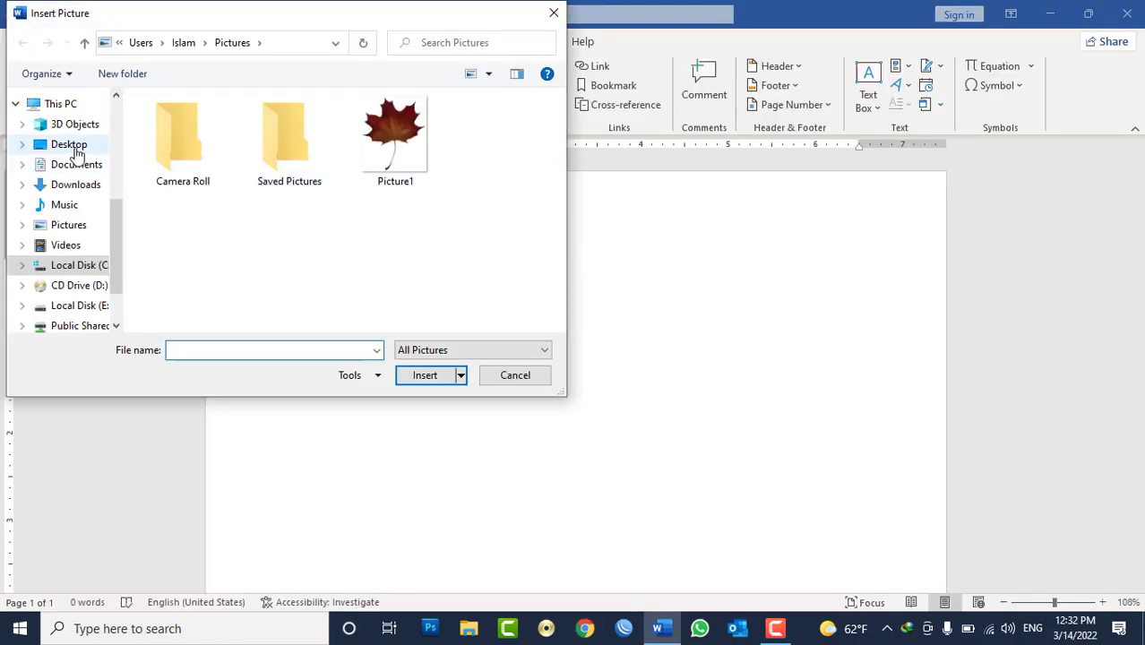
left_click(76, 149)
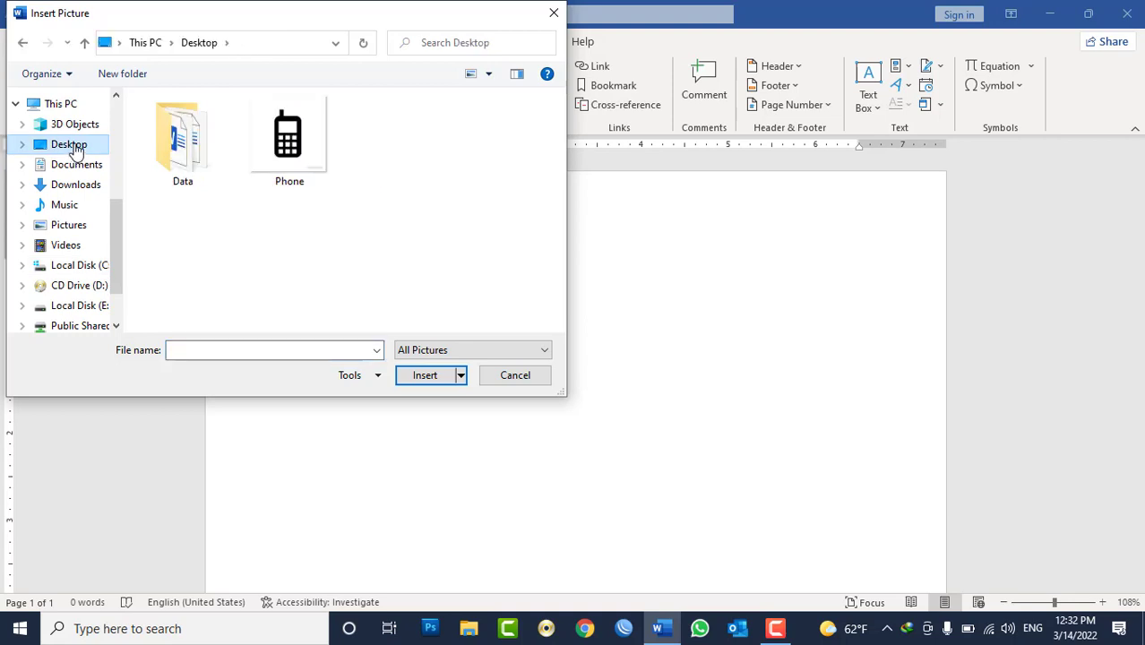
double_click(288, 143)
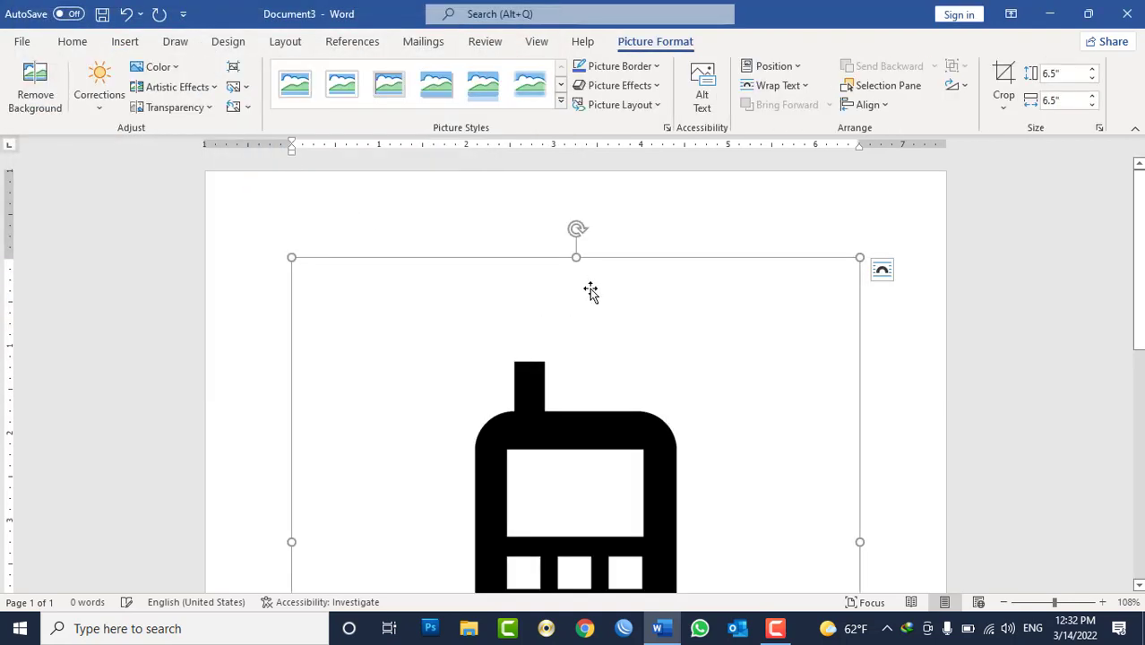
scroll(874, 309, "down", 1)
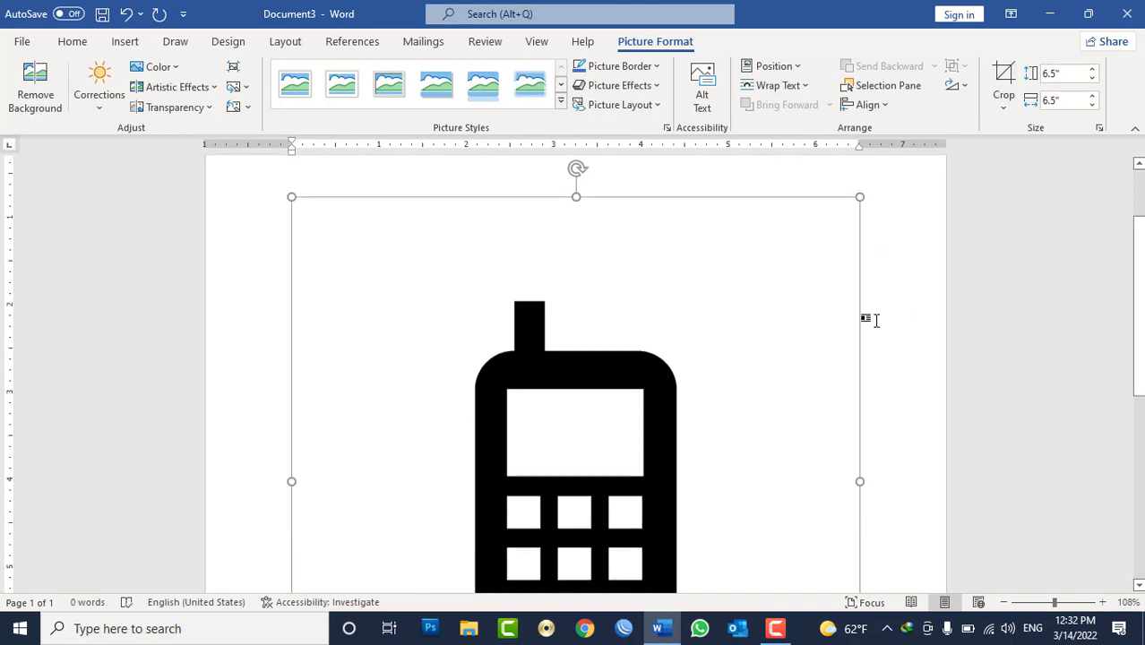
scroll(876, 314, "down", 3)
scroll(876, 316, "down", 2)
scroll(882, 319, "down", 4)
scroll(882, 318, "up", 2)
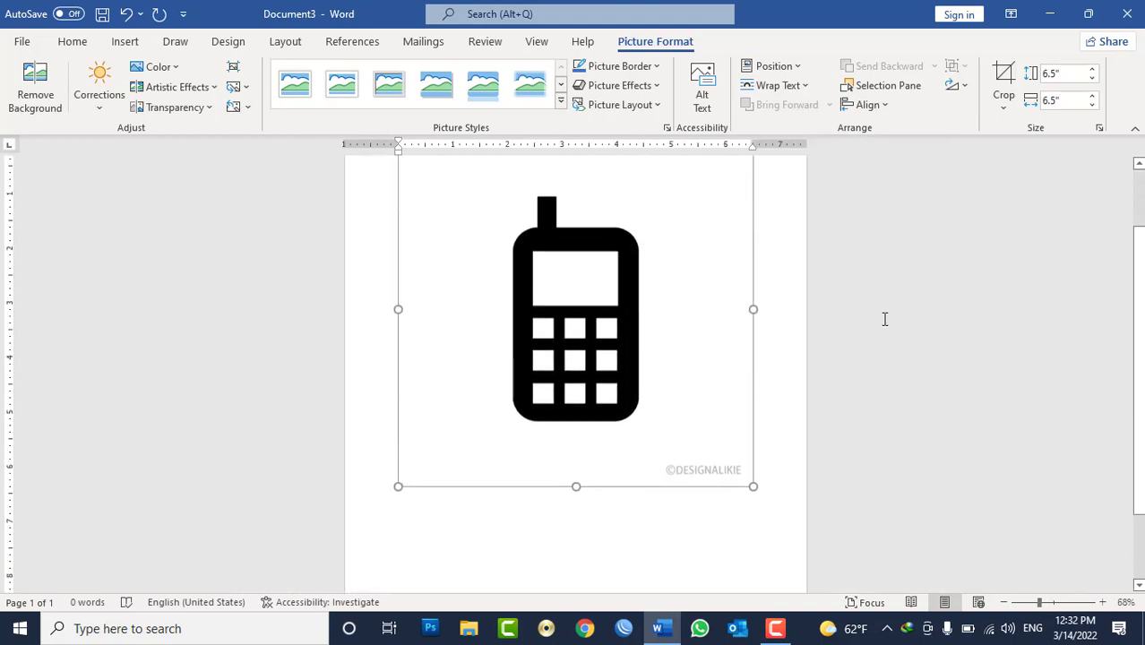
scroll(678, 295, "up", 2)
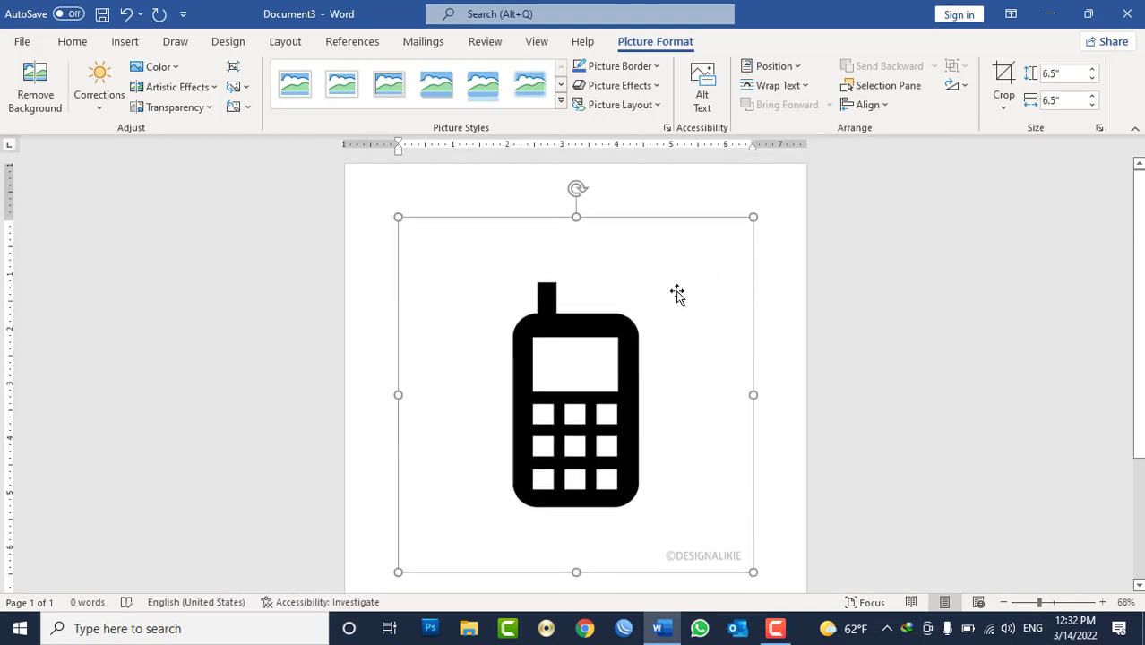
Crop the phone picture to the handset, dropping the ©DESIGNALIKIE caption, and enlarge it to 7.29" by 5.12"
left_click(1003, 76)
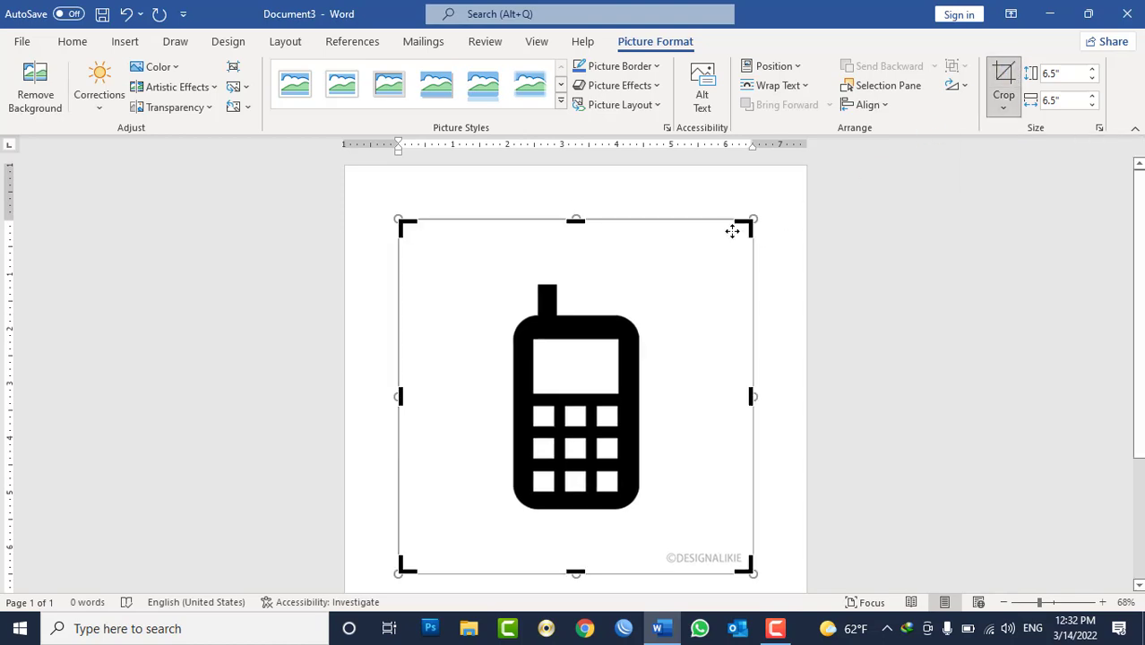
mouse_move(742, 226)
left_mouse_down()
mouse_move(629, 264)
mouse_move(667, 267)
left_mouse_up()
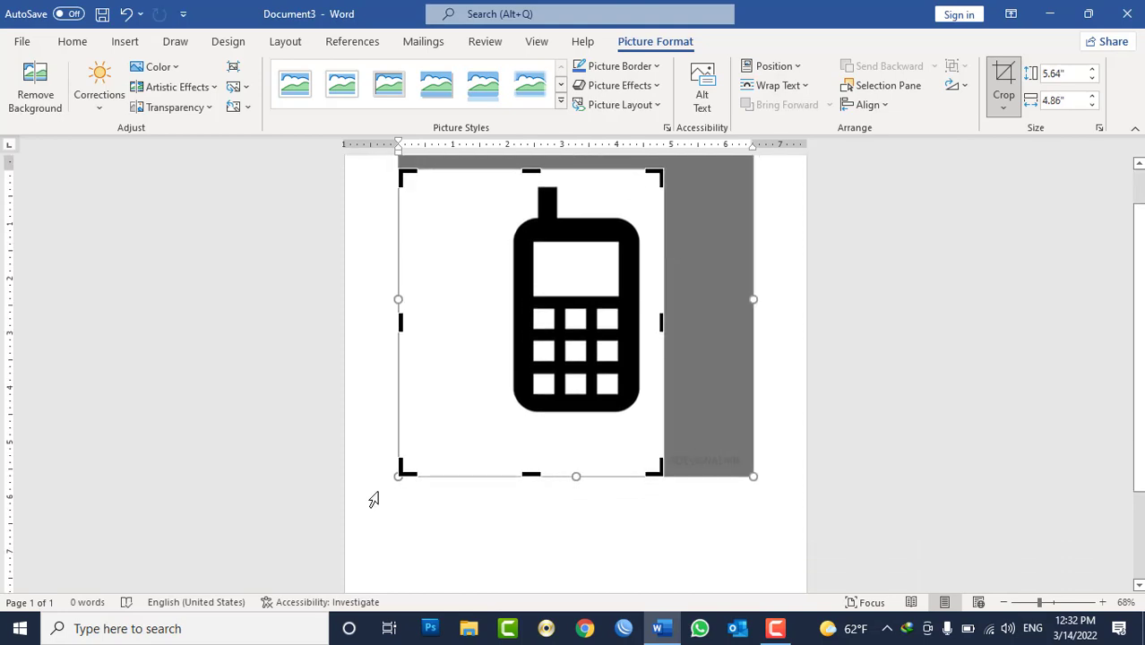
left_click_drag(402, 467, 487, 419)
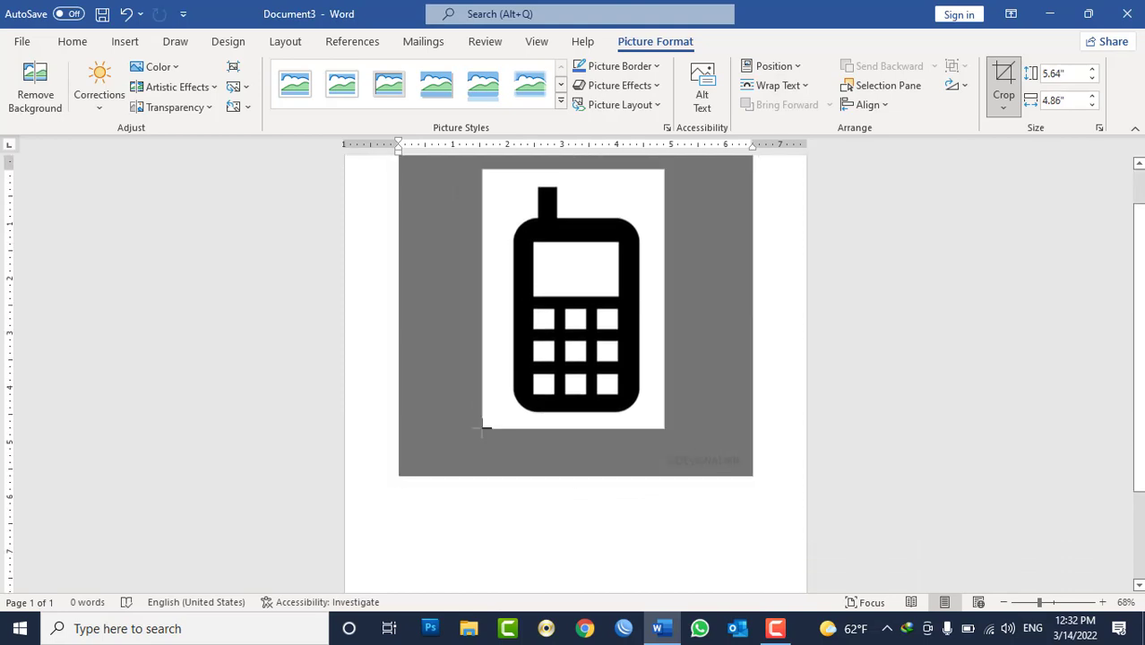
left_click(1002, 81)
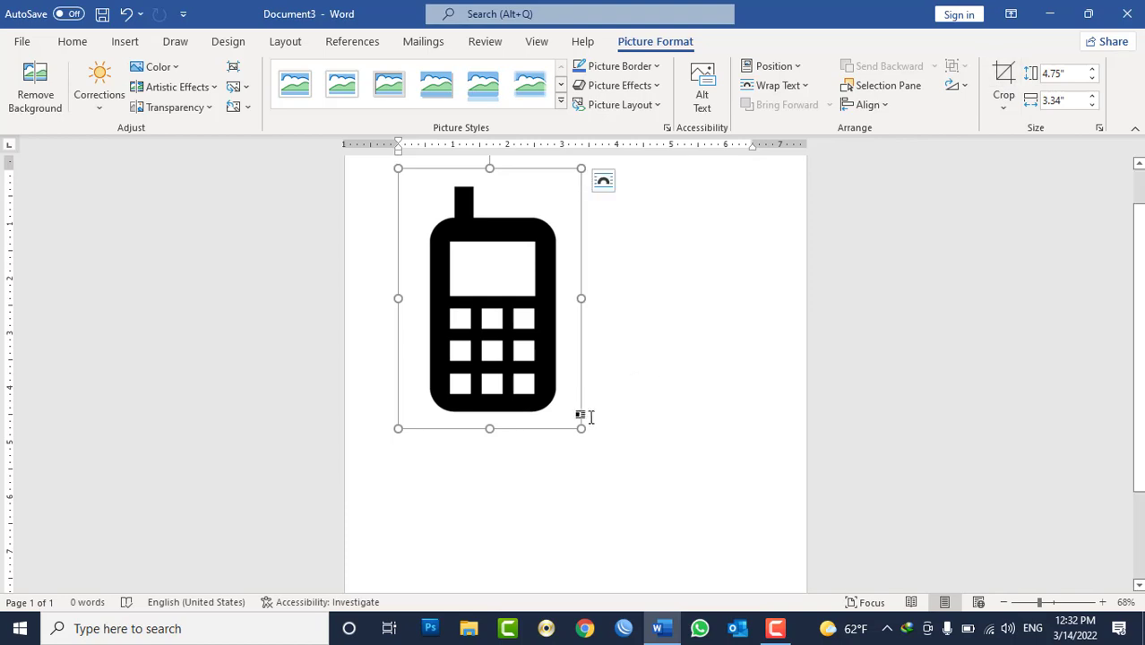
left_click_drag(582, 431, 678, 480)
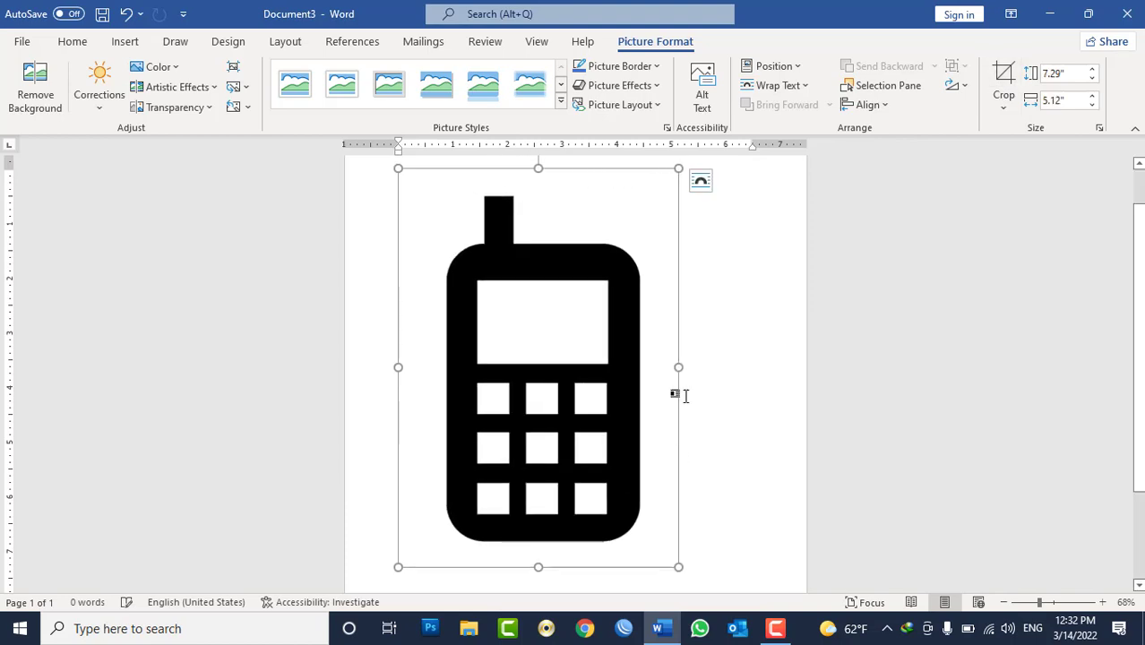
left_click(713, 464)
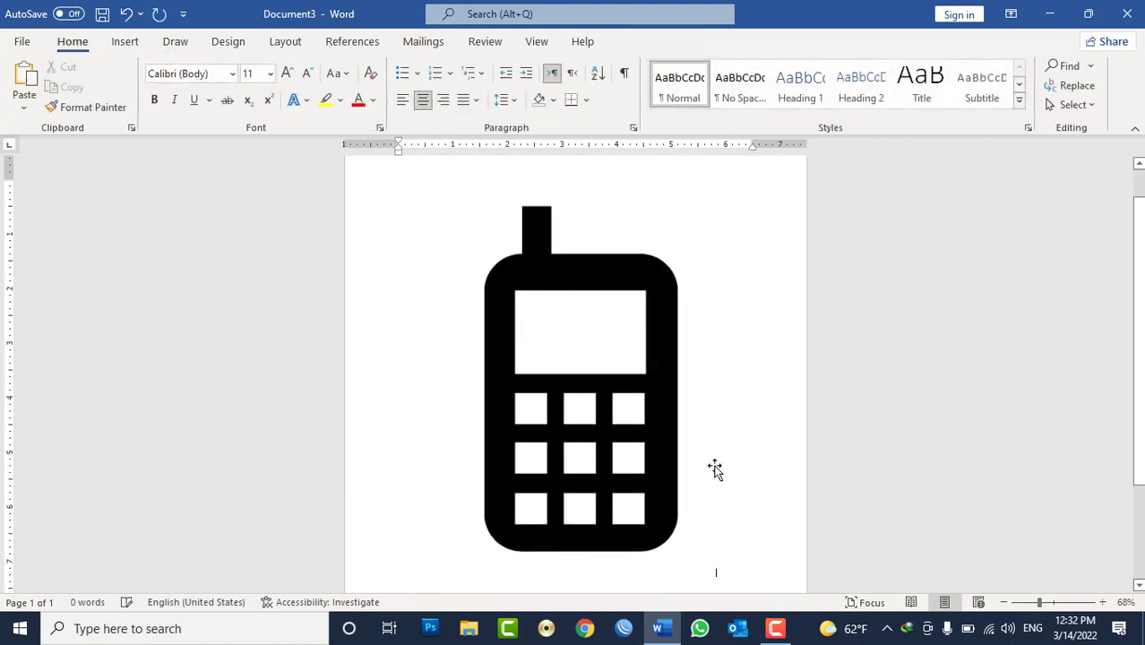
scroll(736, 415, "up", 1)
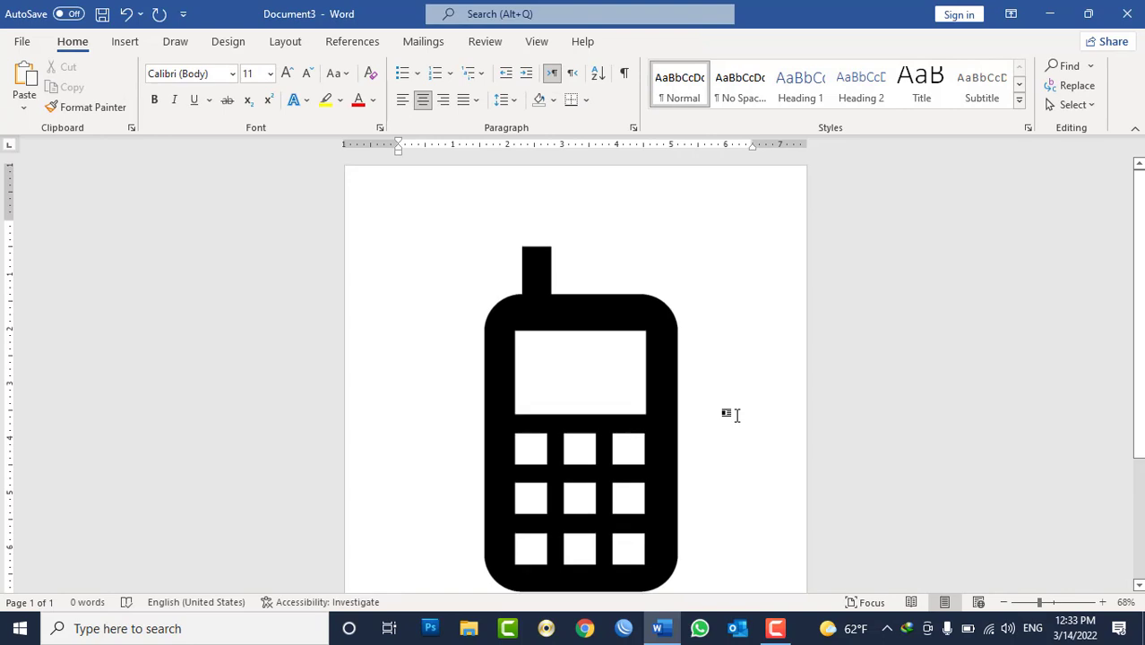
Draw a red straight line diagonally across the phone from lower left to upper right
left_click(125, 42)
left_click(235, 69)
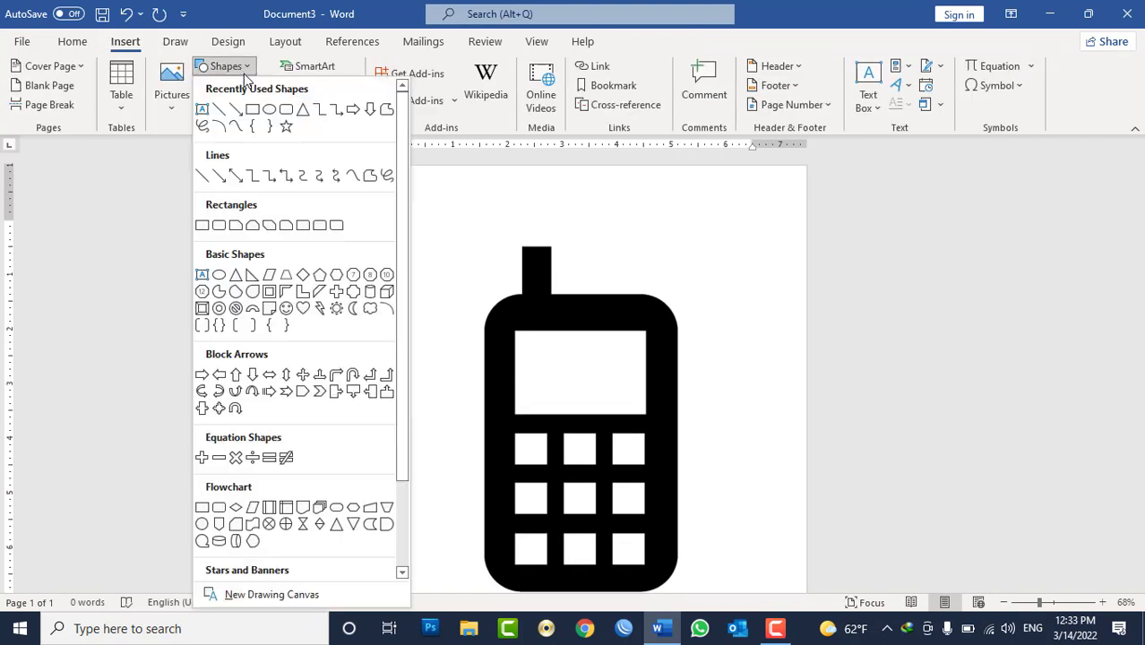
left_click(202, 179)
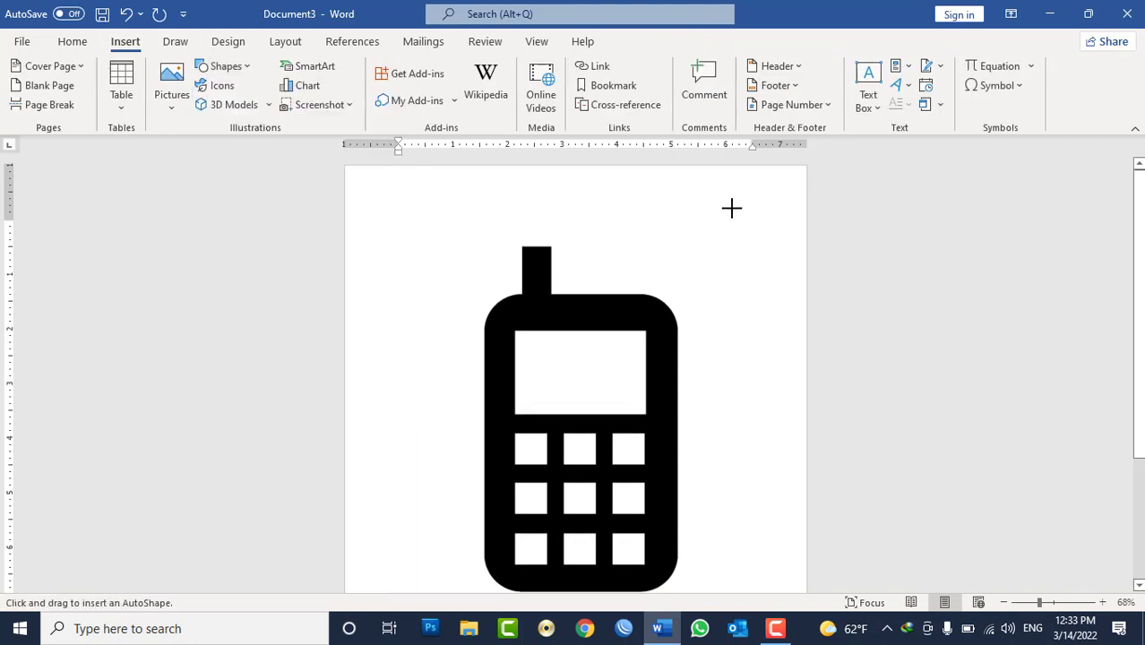
left_click_drag(759, 205, 399, 583)
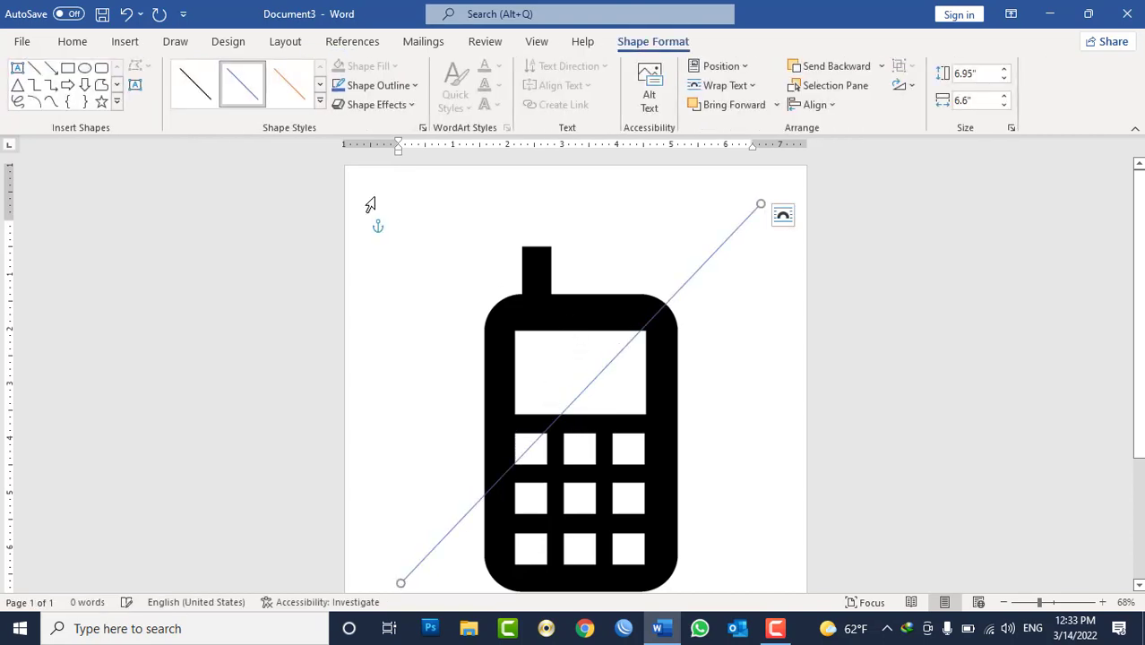
left_click(389, 86)
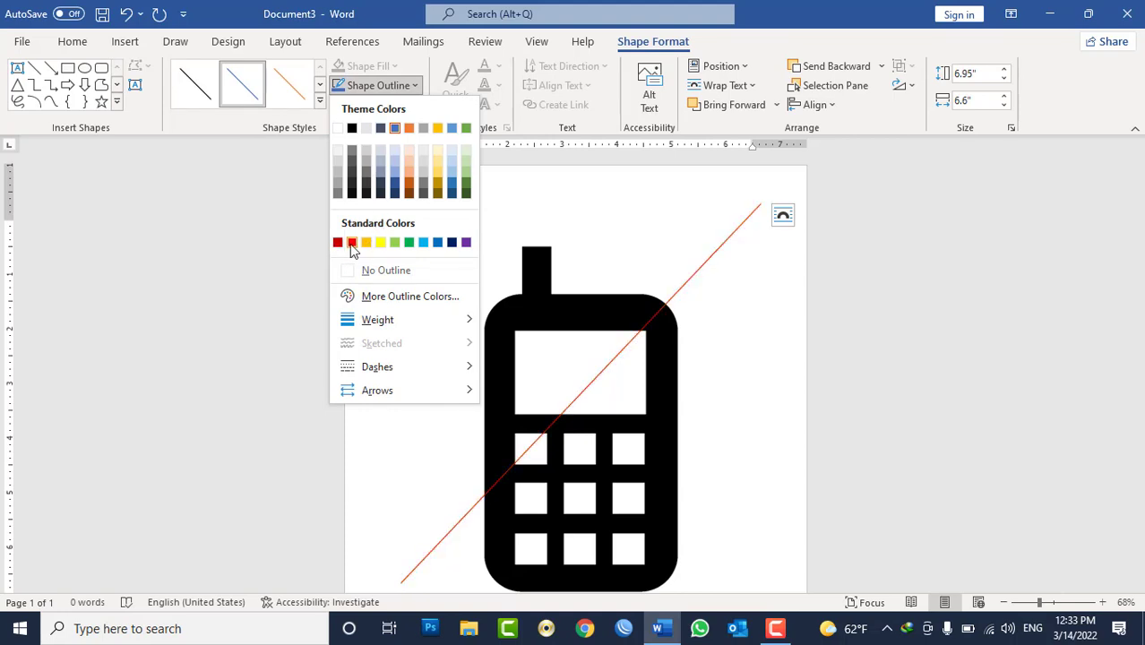
left_click(339, 243)
Set the red line's width to 10 pt
left_click(380, 86)
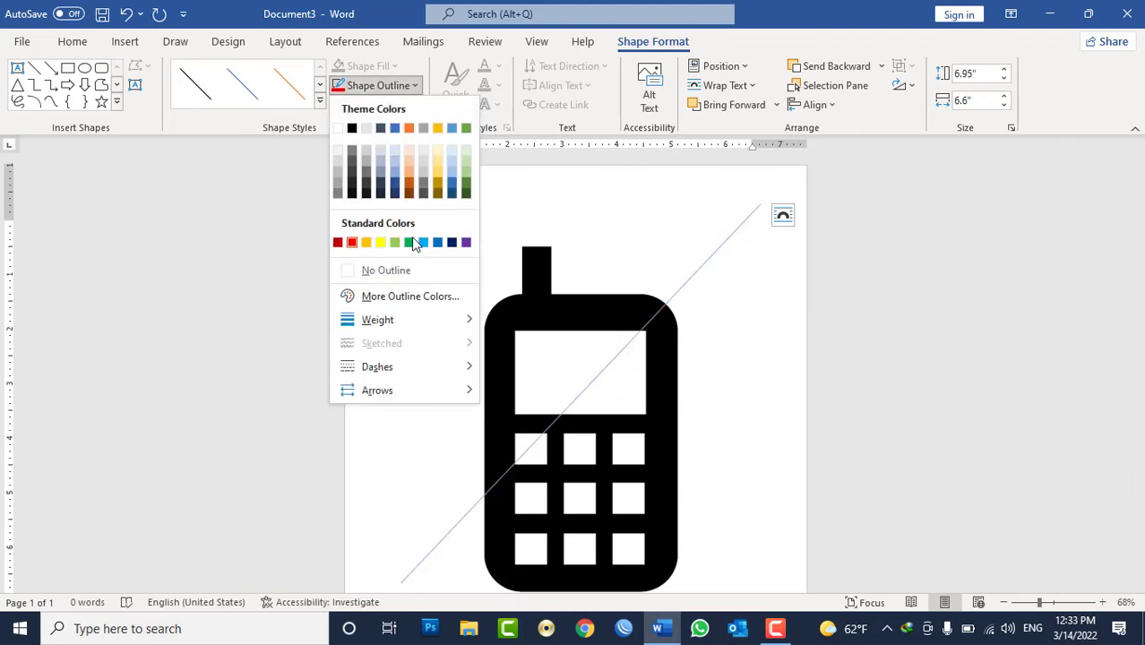
mouse_move(414, 321)
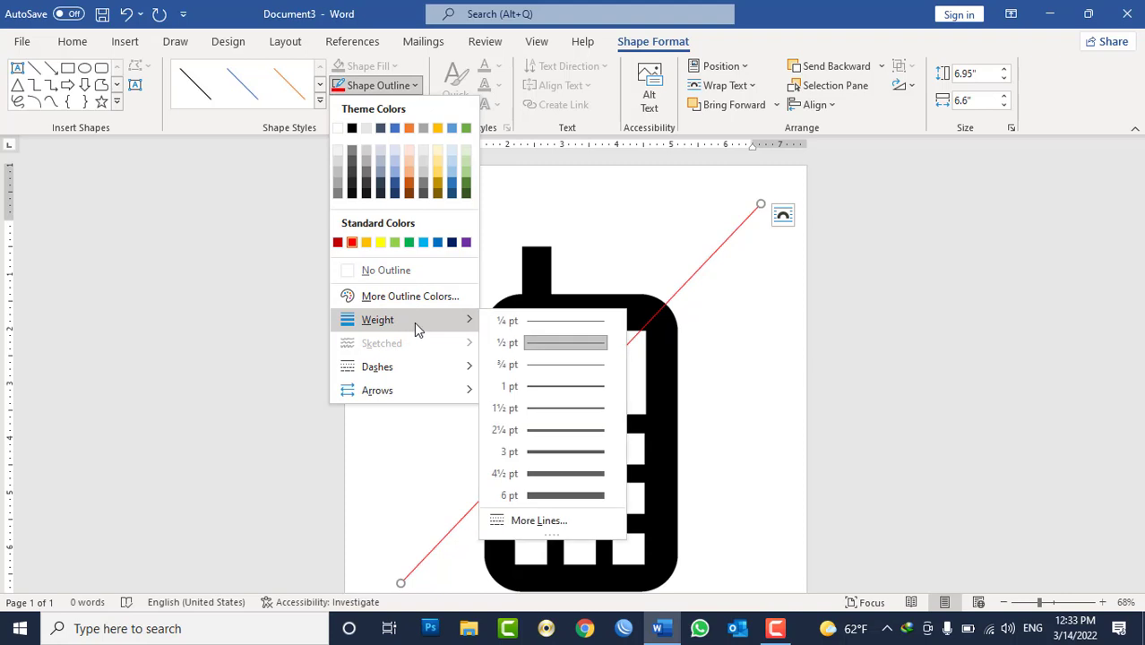
left_click(573, 522)
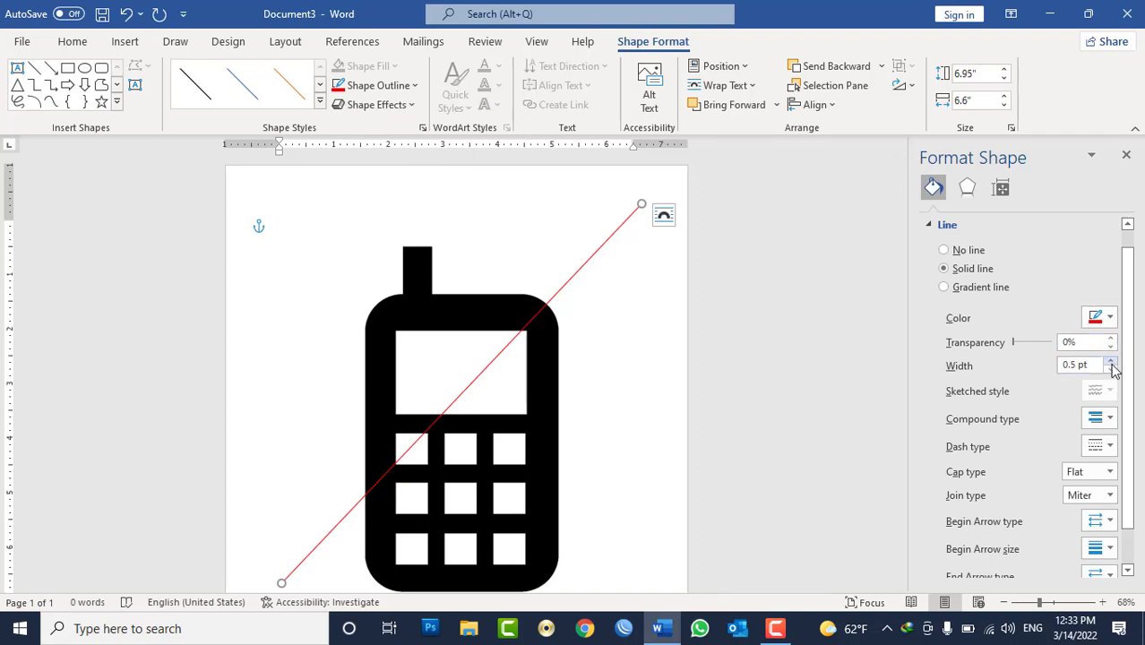
left_click_drag(1094, 365, 1011, 365)
type("10")
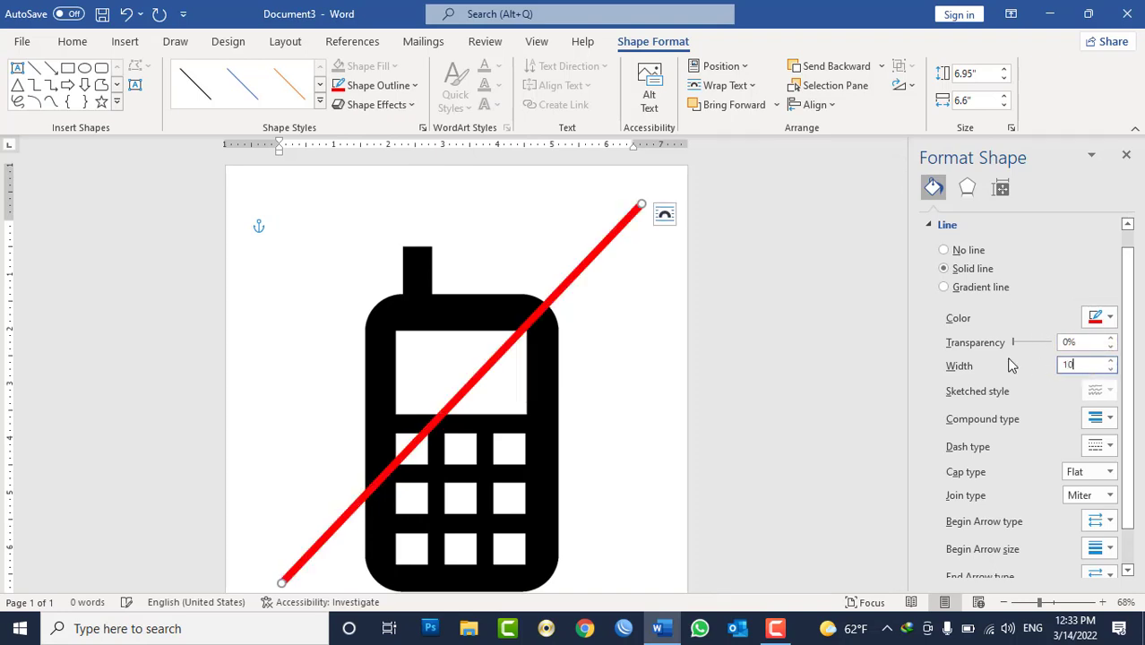
left_click(1126, 153)
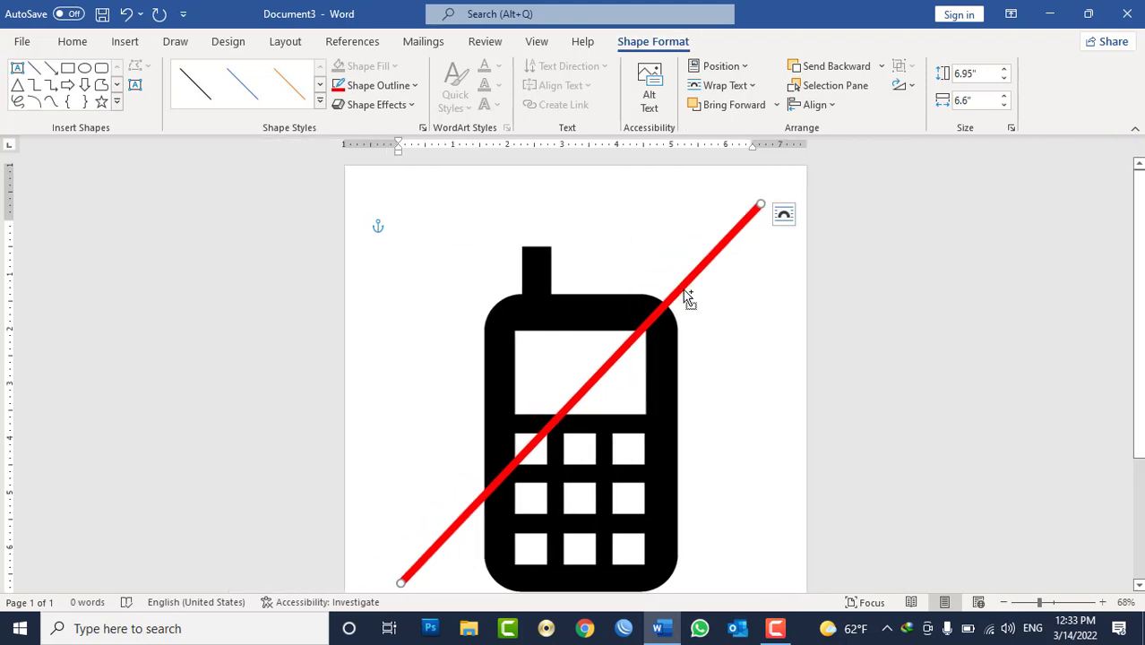
Duplicate the red line and nudge the copy up and right
mouse_move(687, 298)
left_mouse_down("ctrl")
mouse_move(628, 273)
mouse_move(681, 260)
mouse_move(669, 285)
left_mouse_up("ctrl")
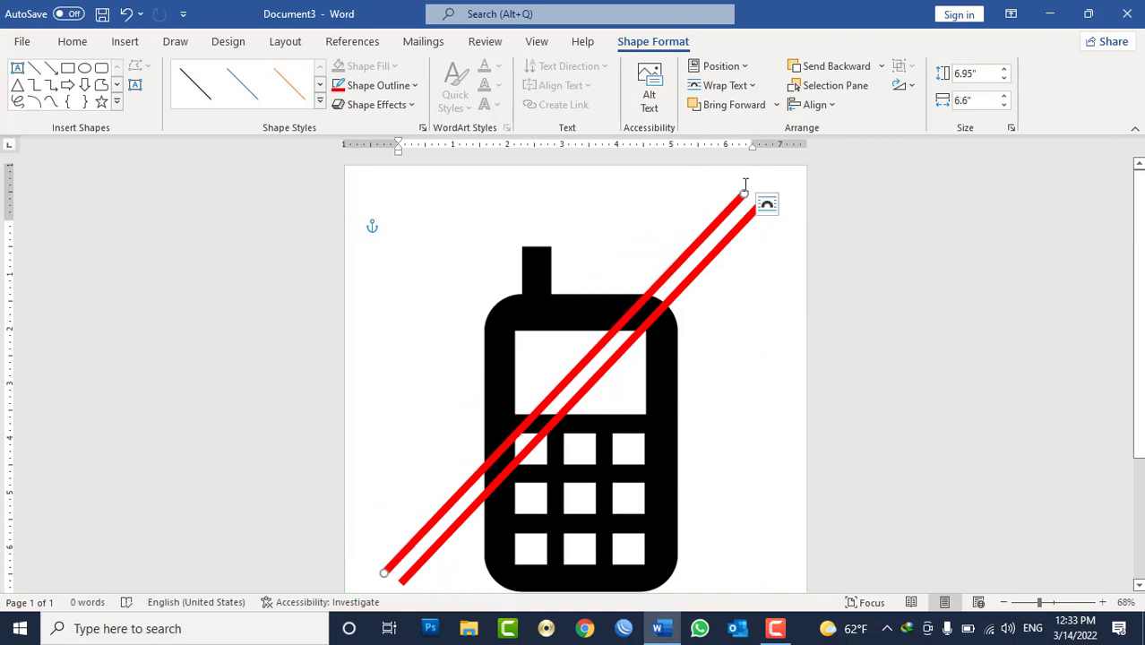
left_click(767, 204)
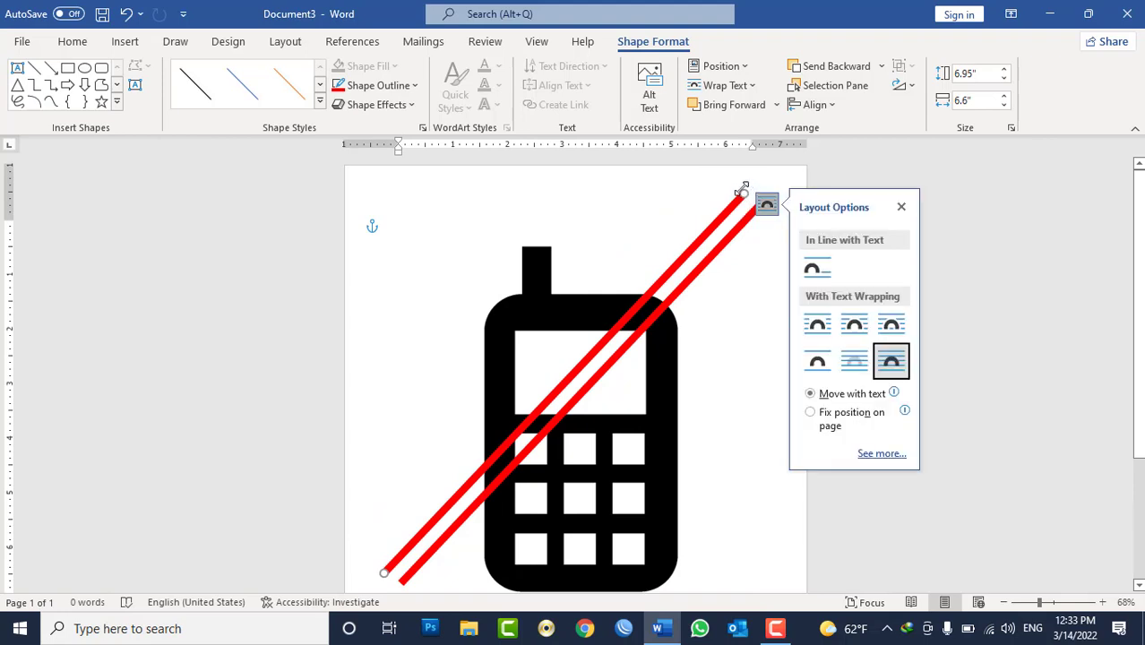
left_click(728, 209)
left_click(737, 199)
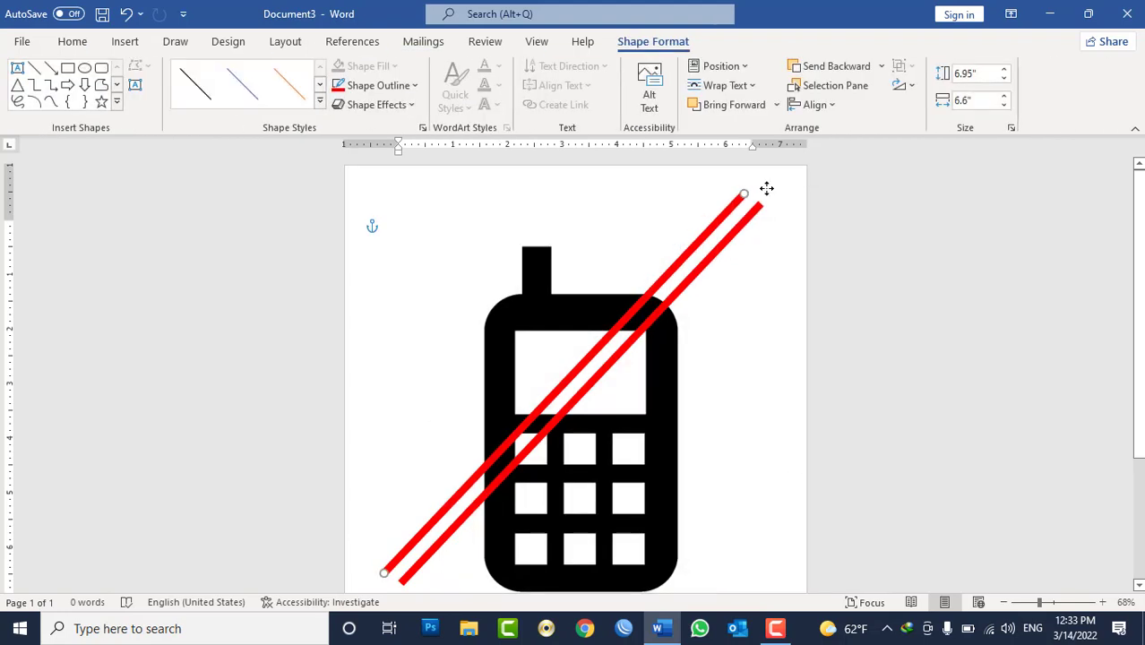
left_click_drag(765, 188, 736, 192)
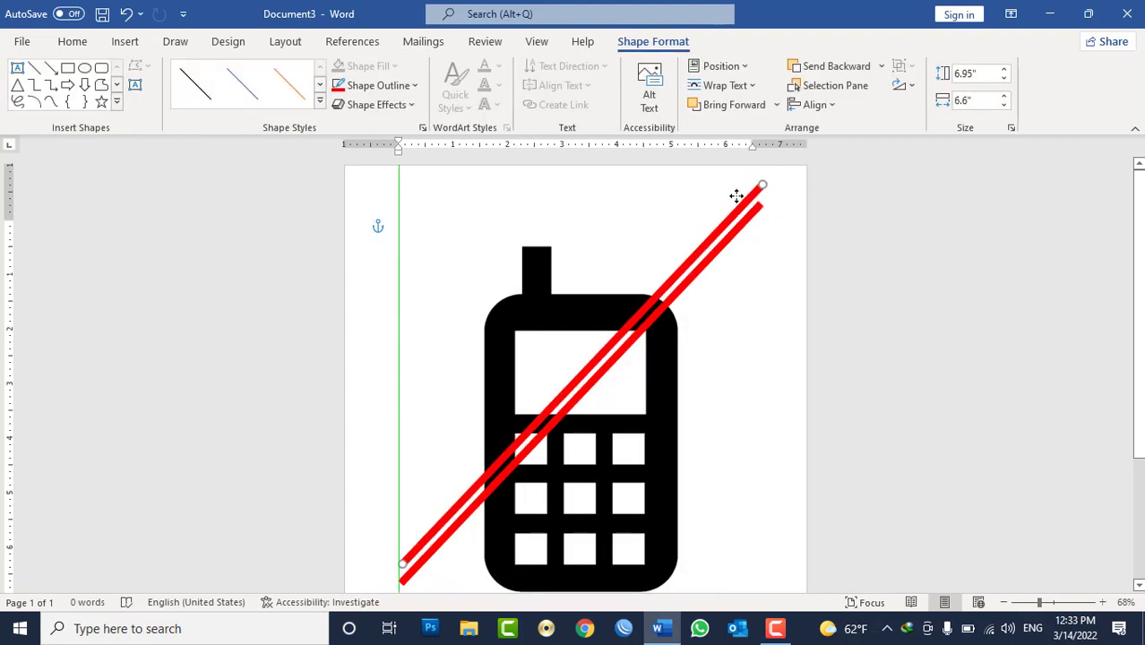
Rotate the duplicate line left 90° and position it to complete the red X
left_click(911, 88)
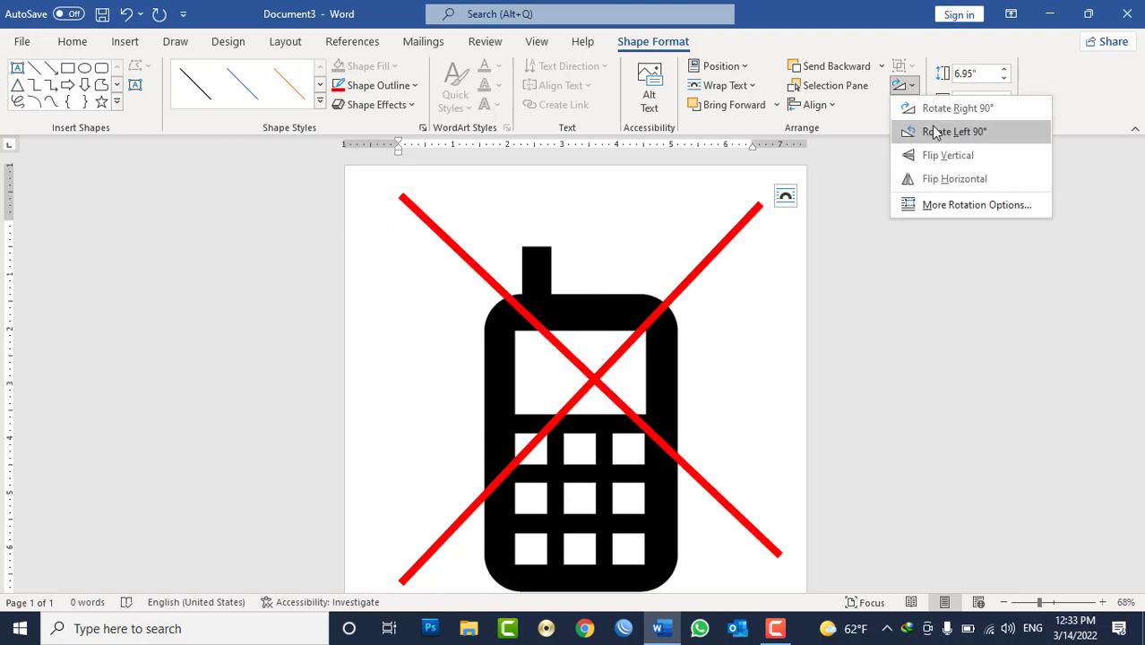
left_click(935, 132)
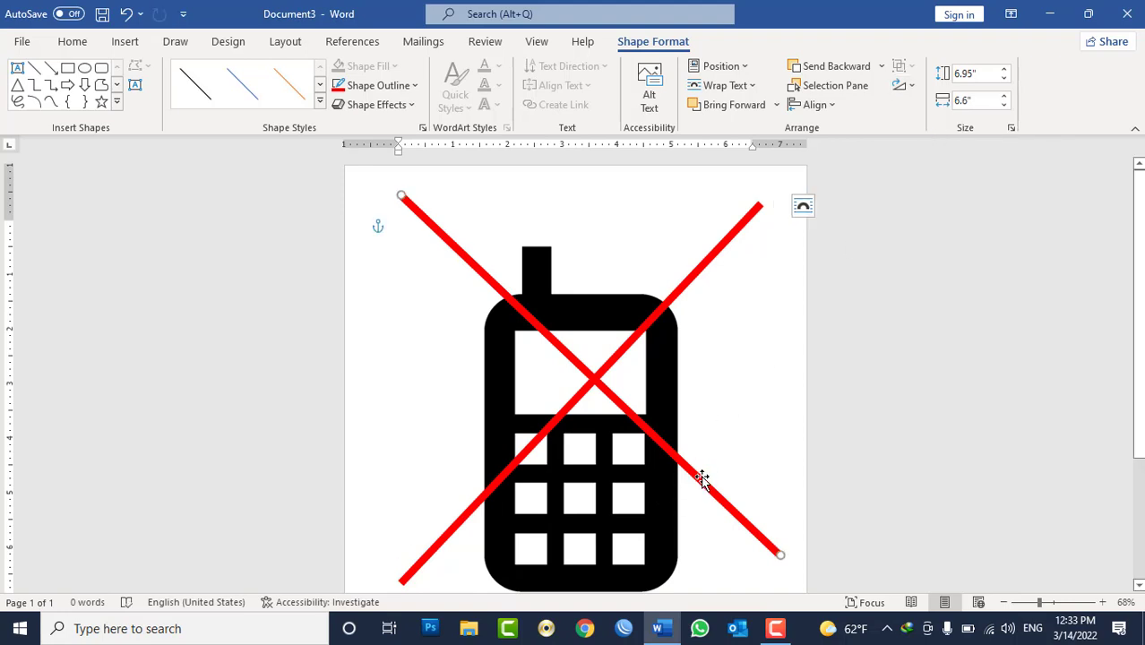
left_click_drag(703, 475, 694, 499)
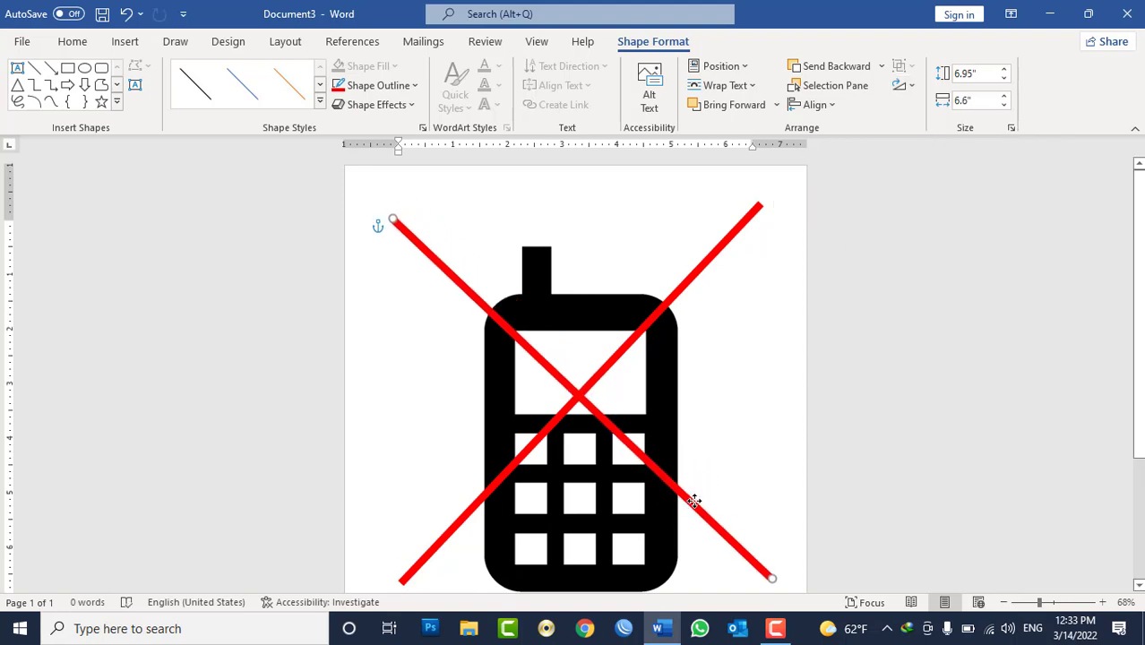
scroll(716, 421, "down", 1)
scroll(716, 421, "down", 2)
scroll(716, 421, "up", 3)
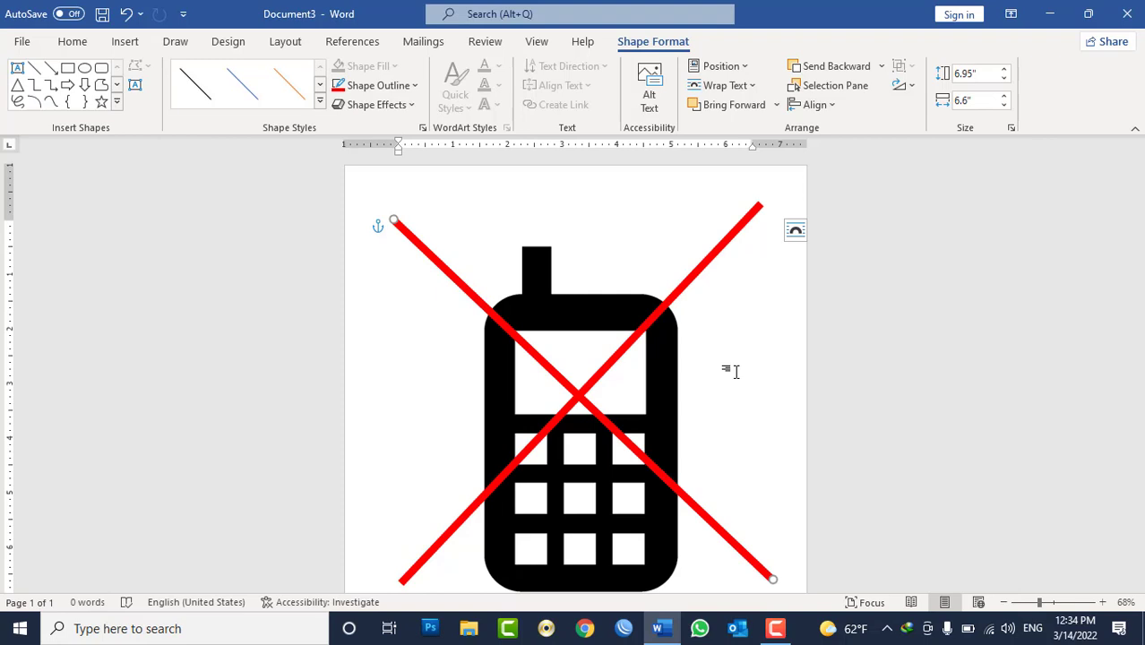
Undo the phone and red X, then insert the Wingdings telephone symbol
key("ctrl+z")
left_click(120, 45)
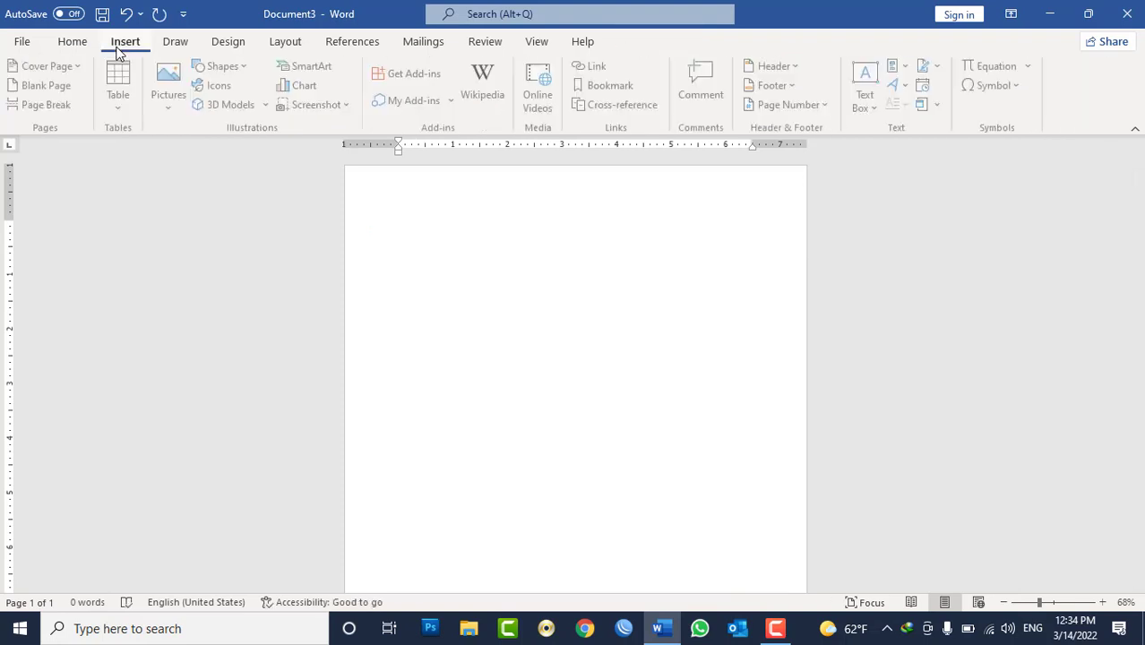
left_click(1014, 89)
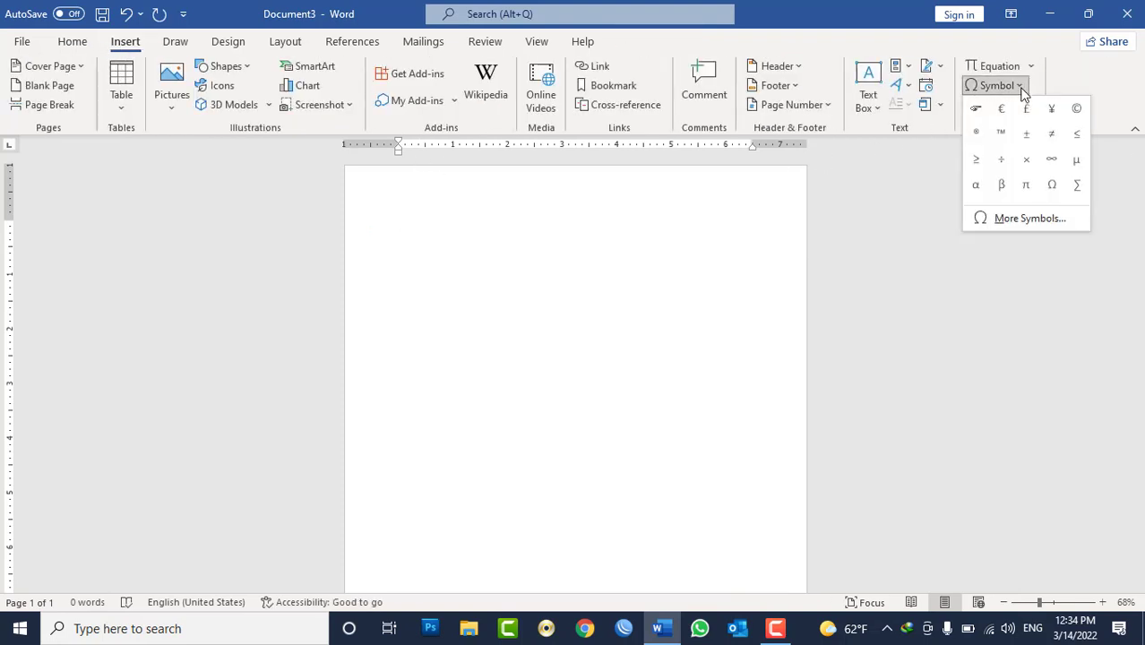
left_click(1024, 218)
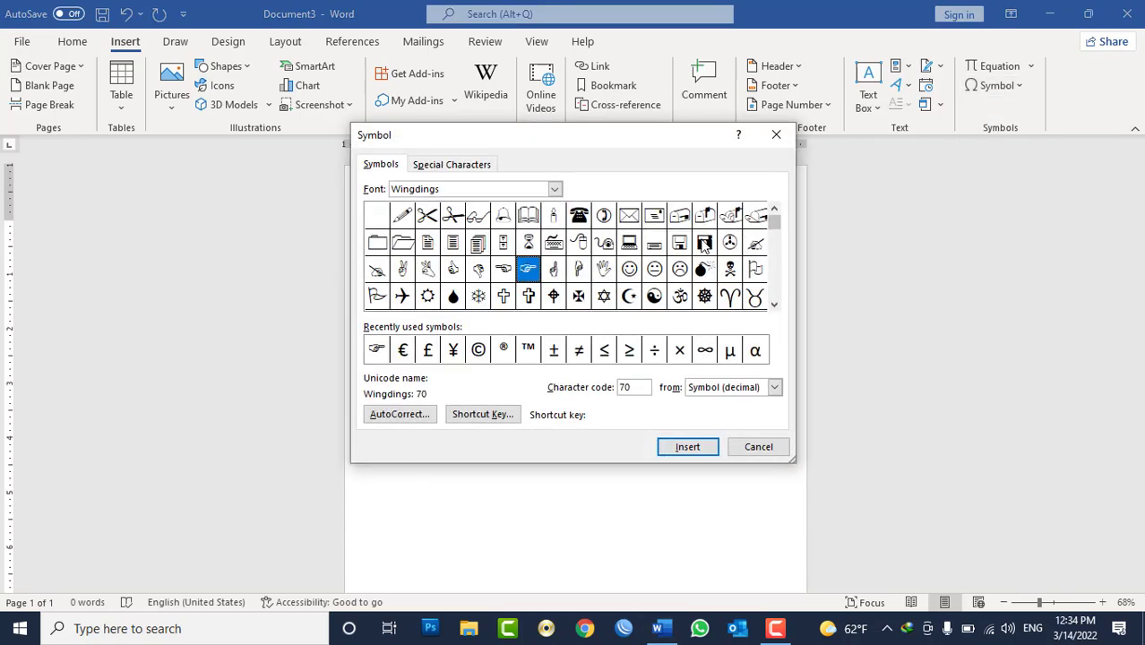
left_click(579, 217)
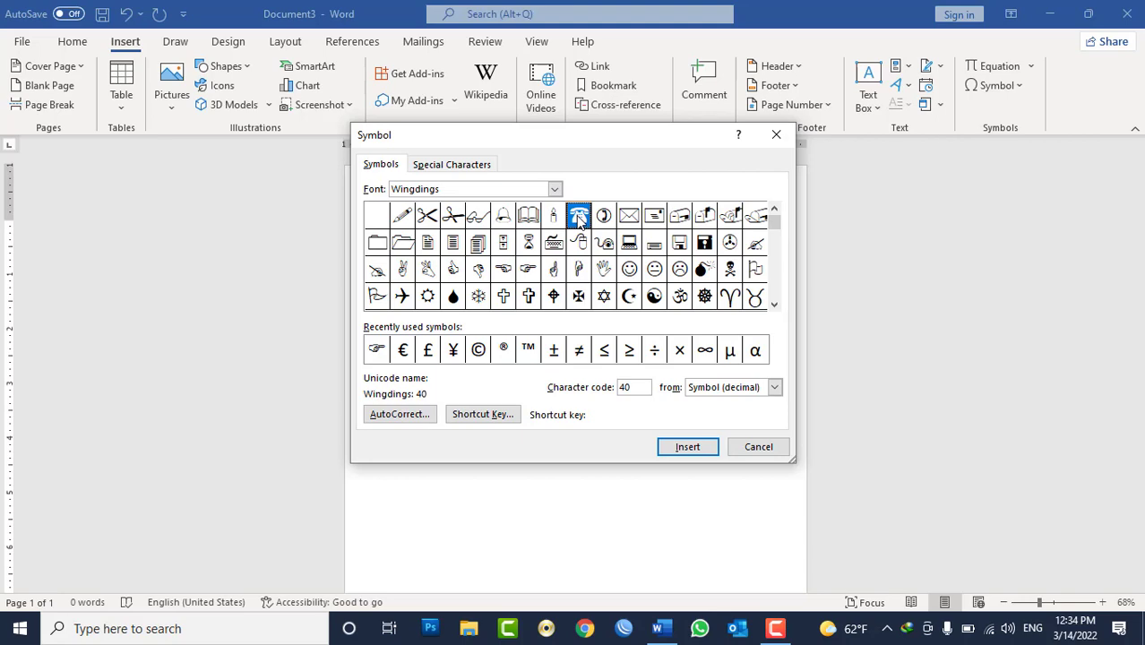
left_click(686, 446)
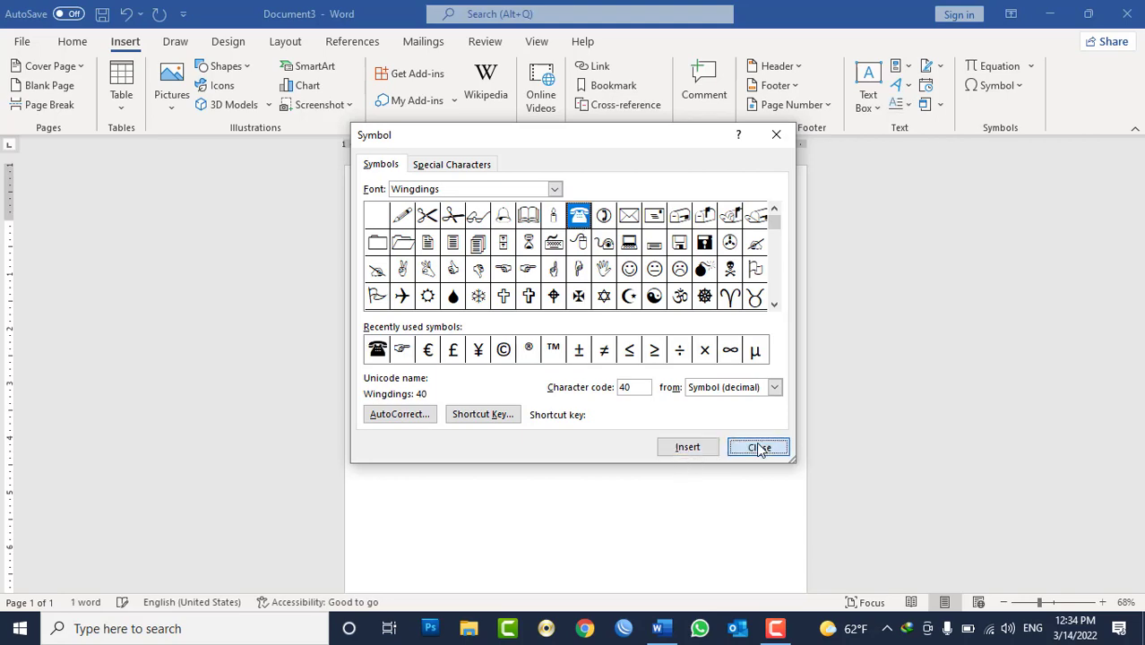
left_click(756, 446)
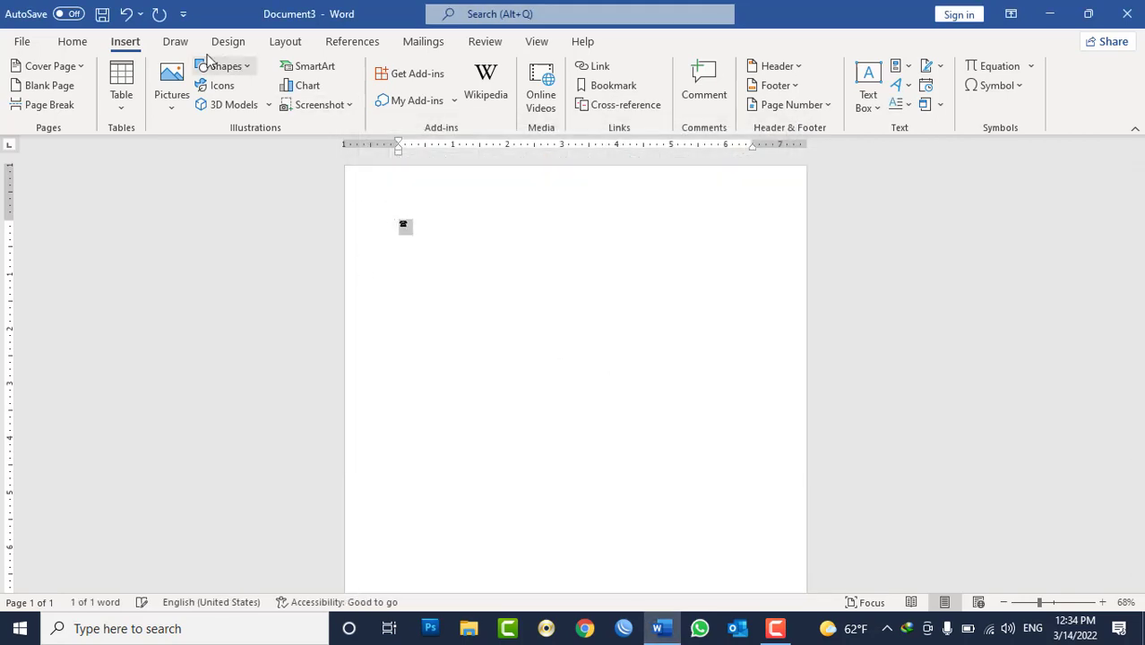
Enlarge the telephone to font size 400 and centre it on the page
left_click(73, 42)
left_click(248, 72)
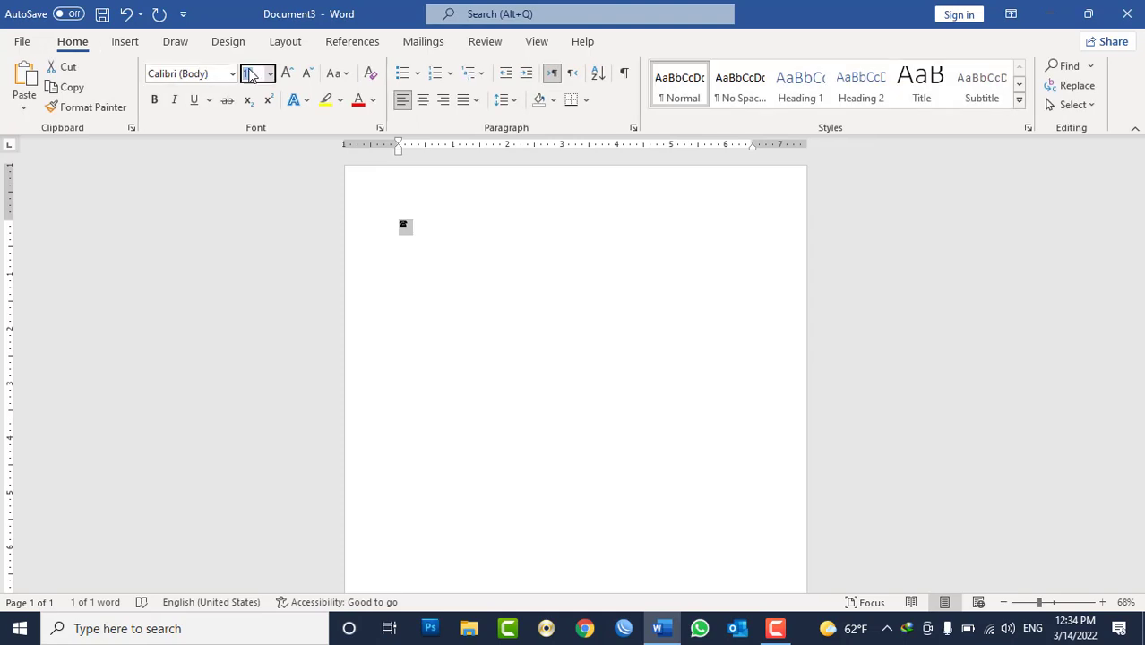
type("200")
key("Return")
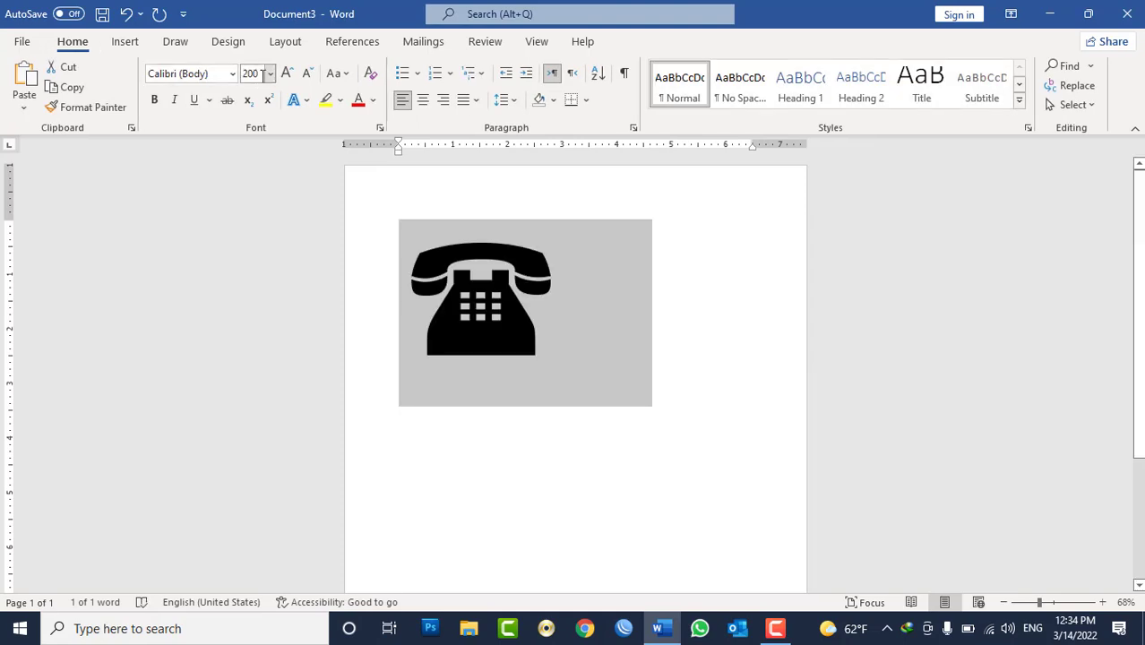
left_click(259, 74)
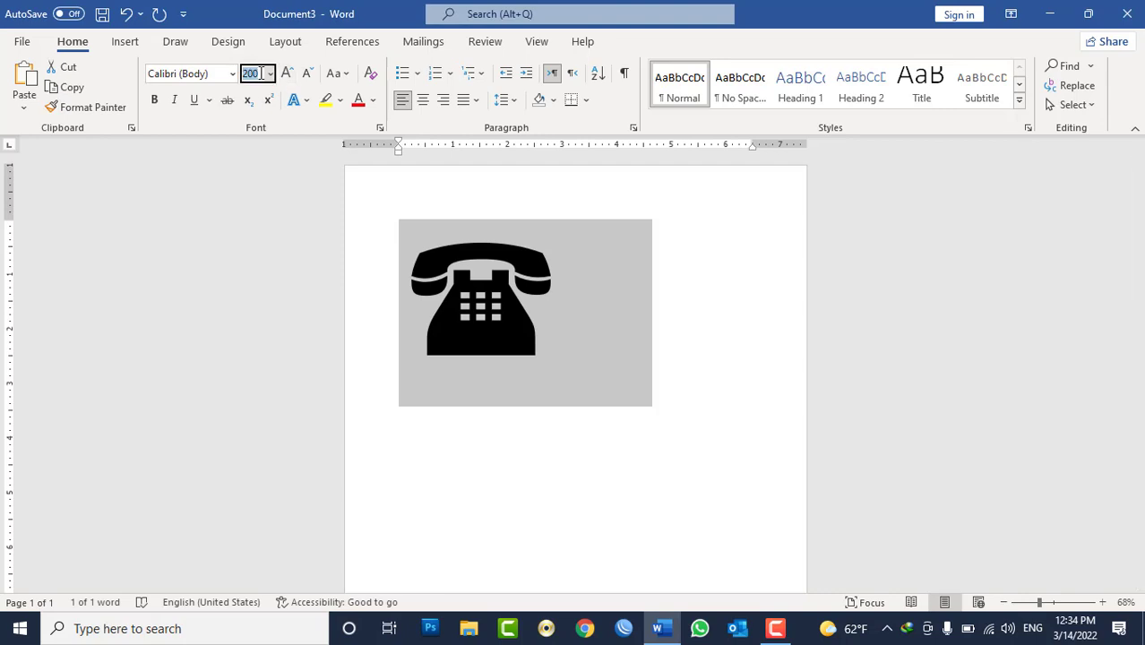
type("600")
key("Return")
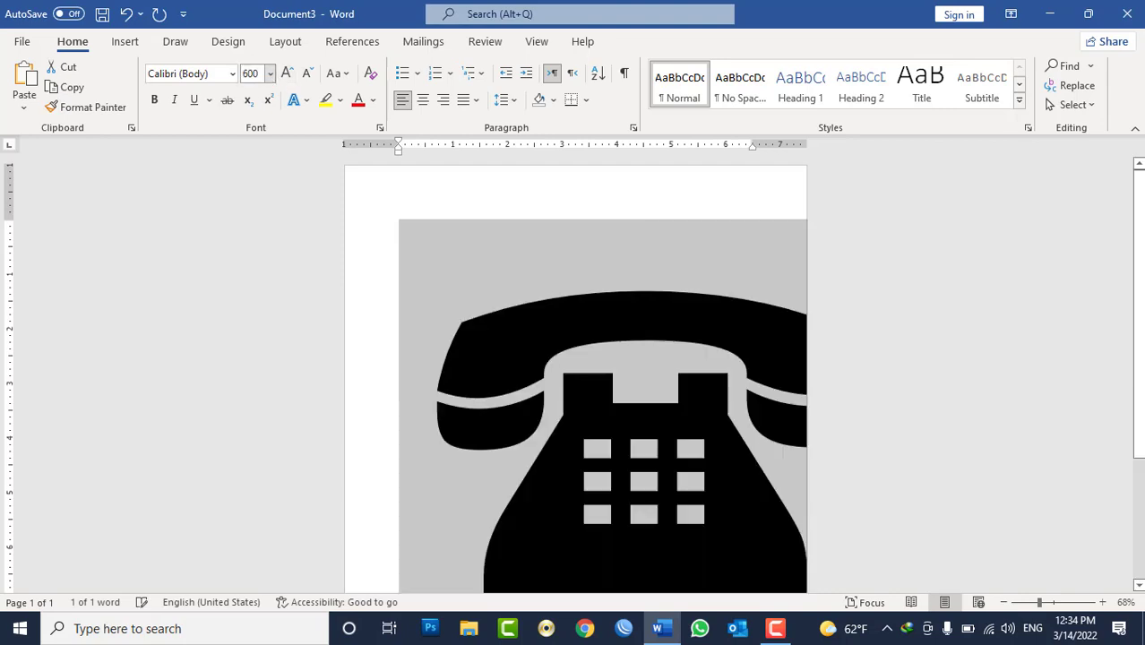
left_click(244, 73)
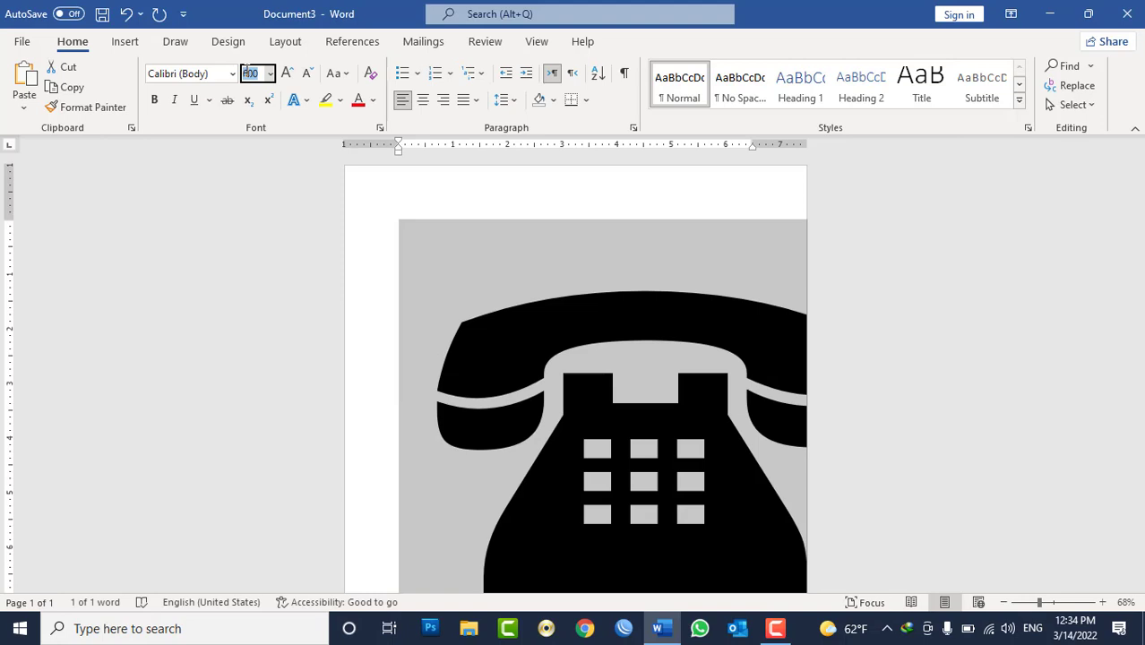
type("400")
key("Return")
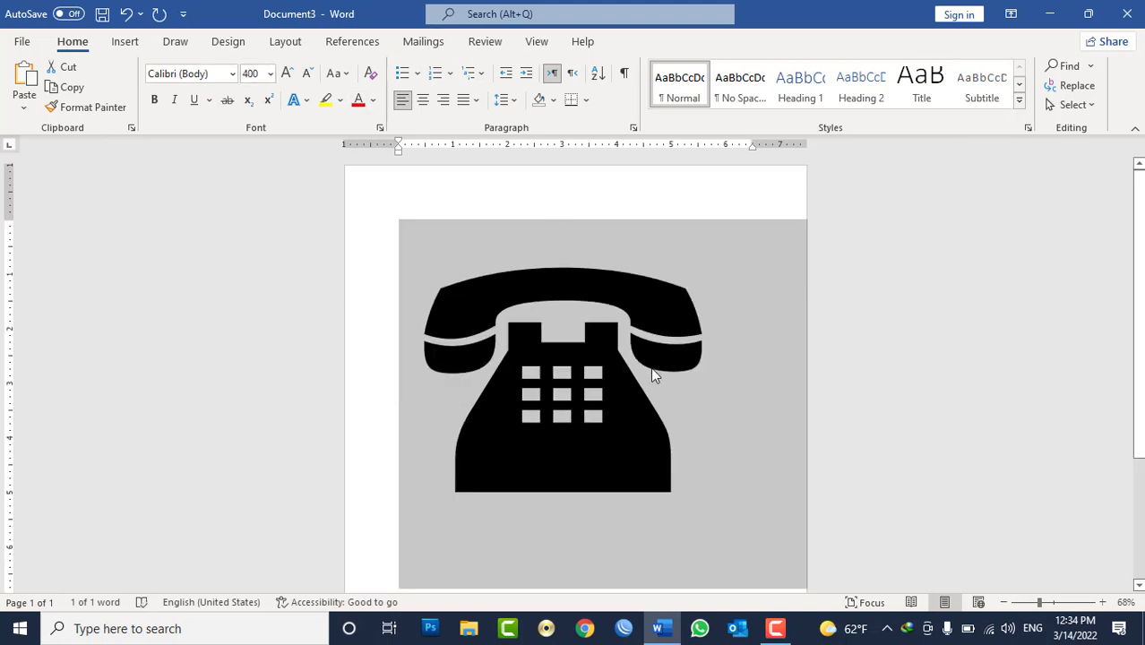
left_click(666, 405)
key("ctrl+e")
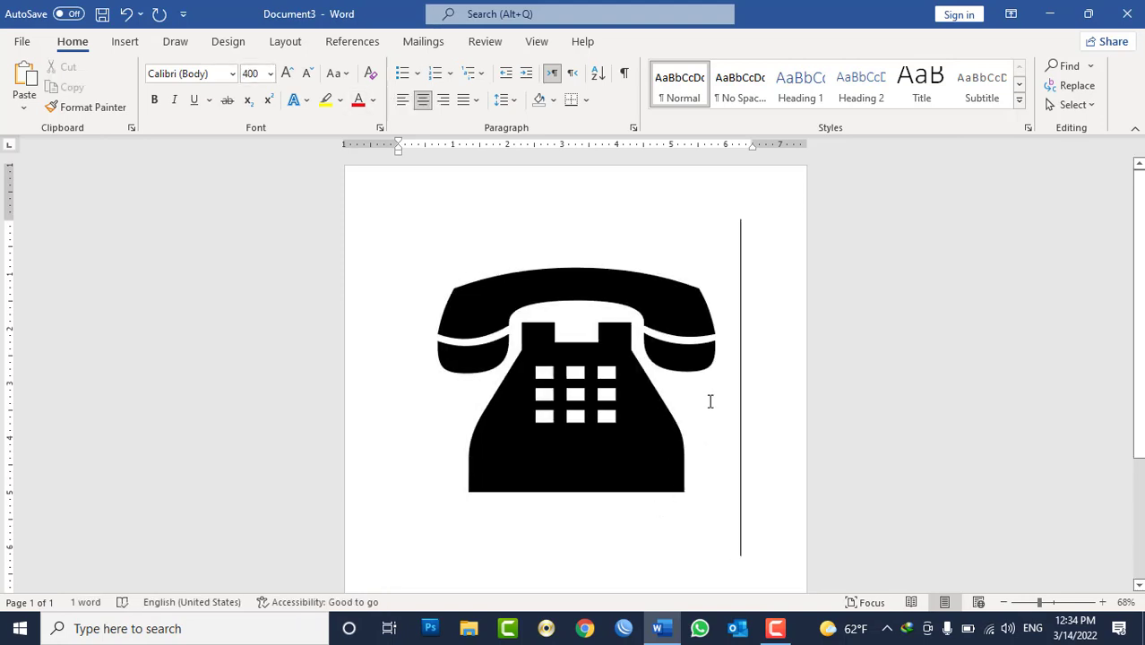
left_click(126, 43)
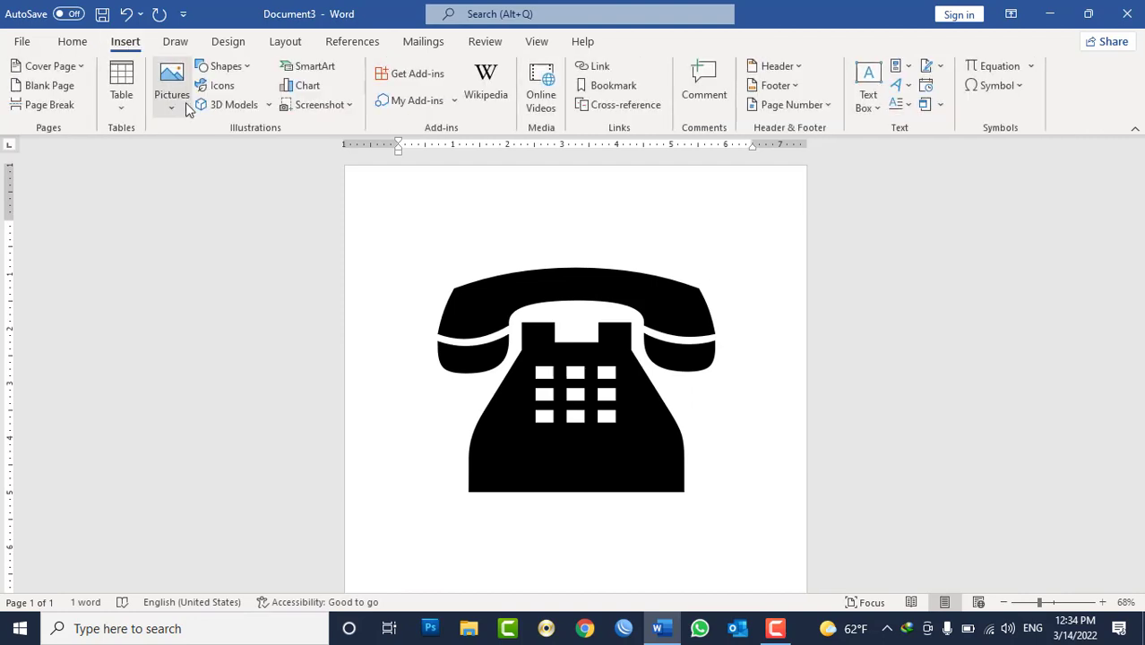
Draw a red diagonal line across the telephone with a 10 pt width
left_click(246, 71)
left_click(220, 109)
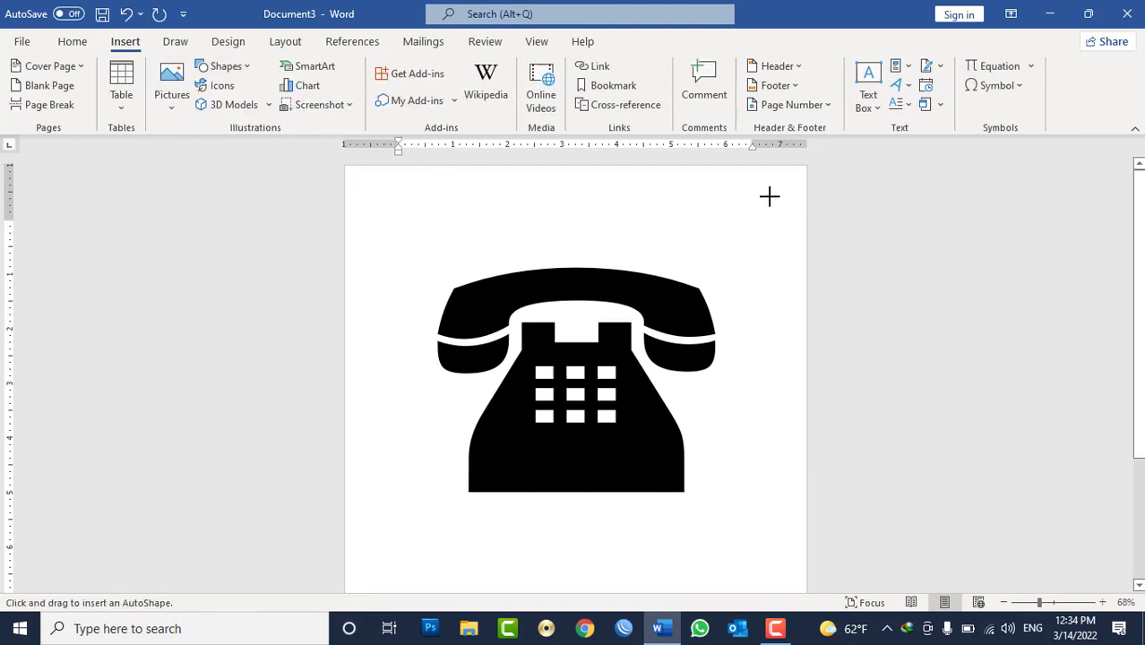
mouse_move(768, 191)
left_mouse_down()
mouse_move(566, 404)
mouse_move(384, 556)
left_mouse_up()
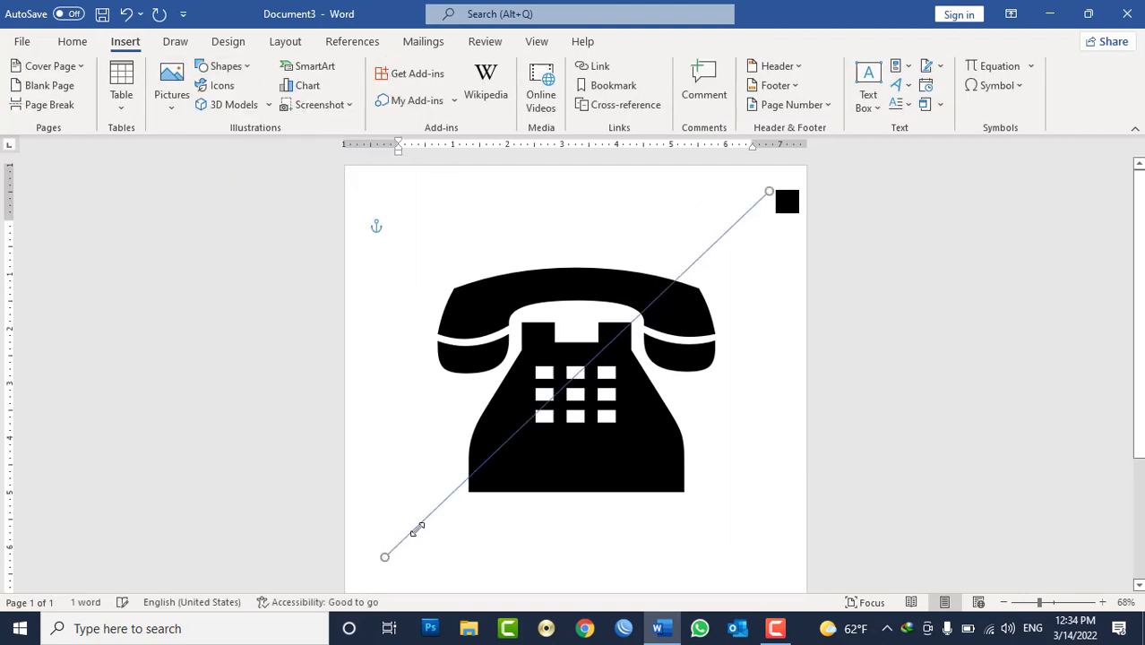
left_click(385, 89)
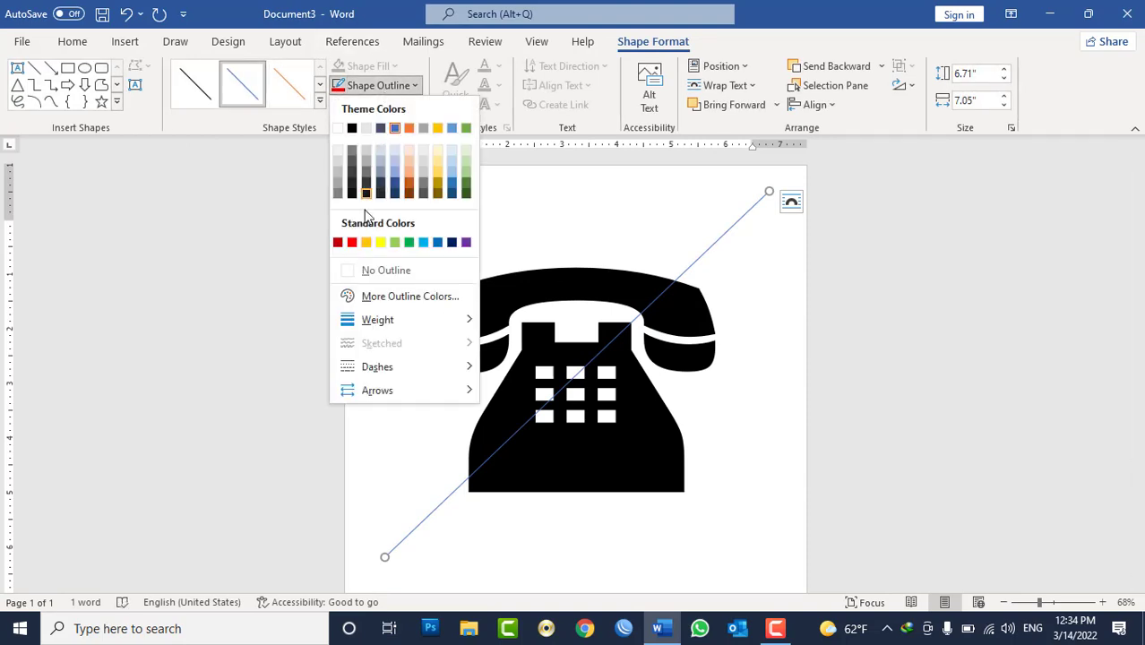
left_click(351, 241)
left_click(367, 85)
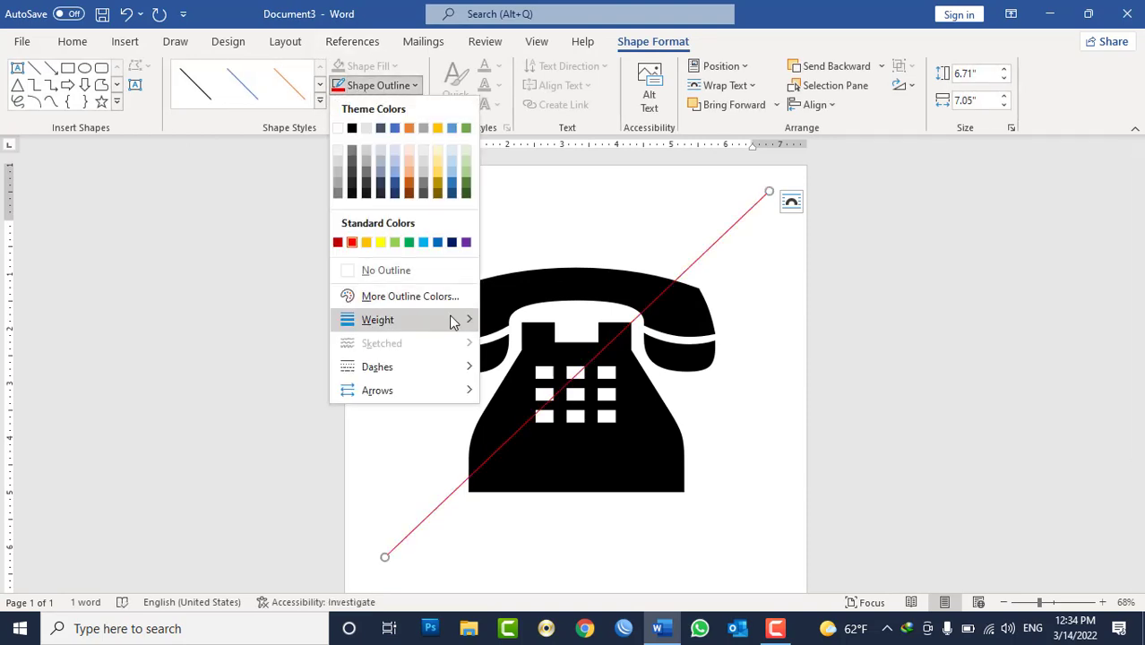
mouse_move(453, 323)
left_click(571, 522)
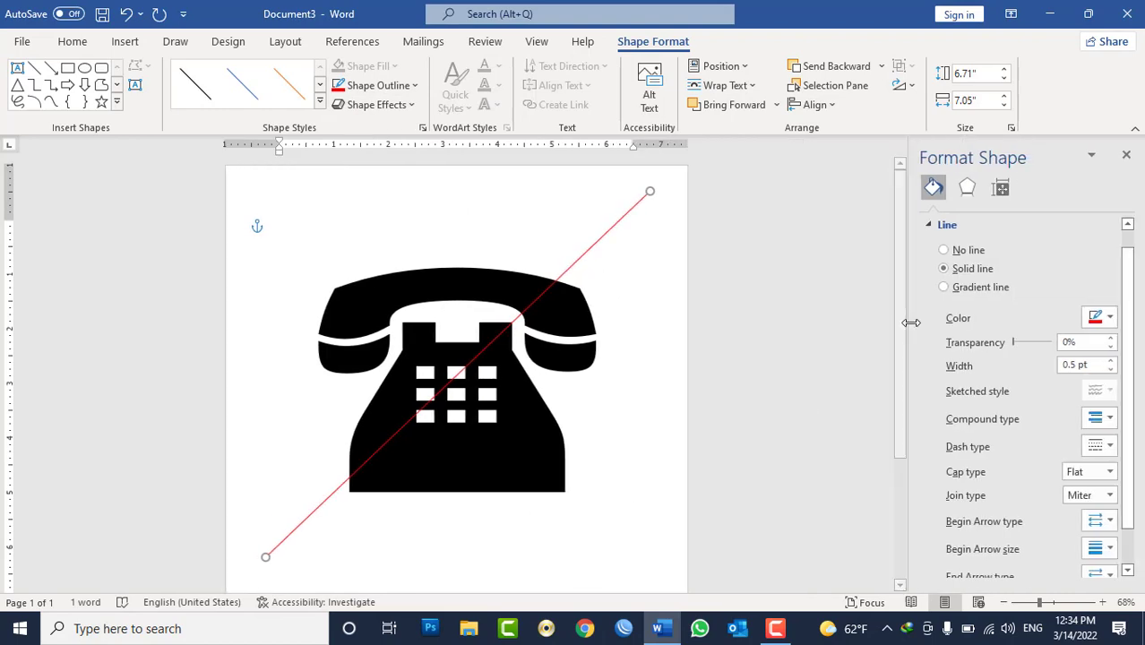
left_click_drag(1090, 364, 1016, 362)
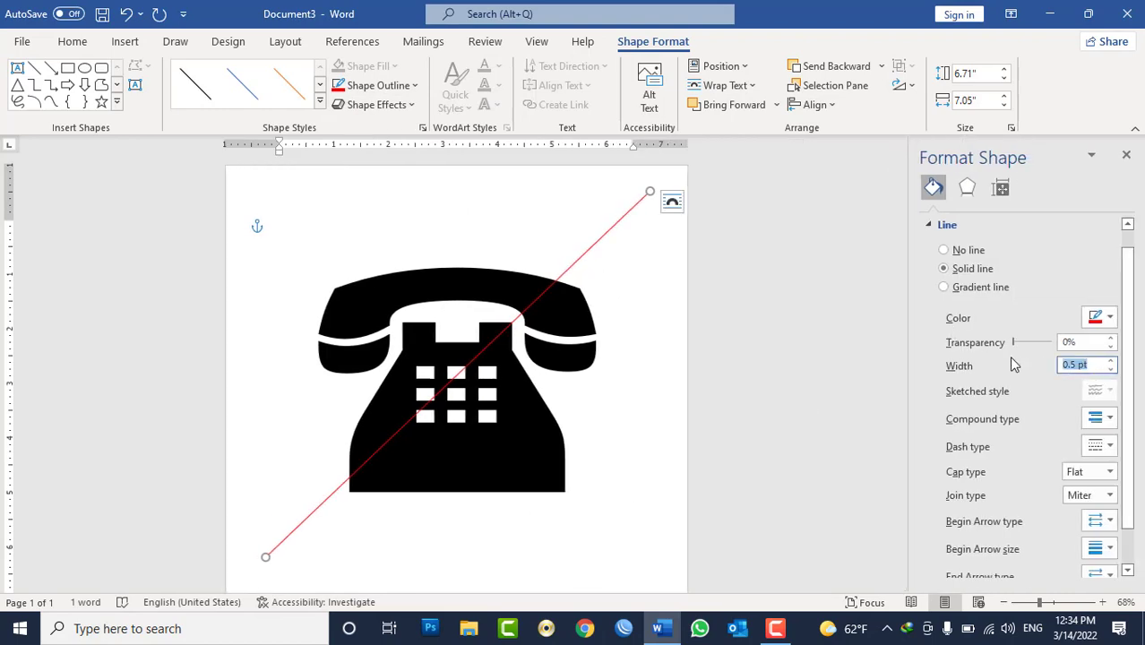
type("10")
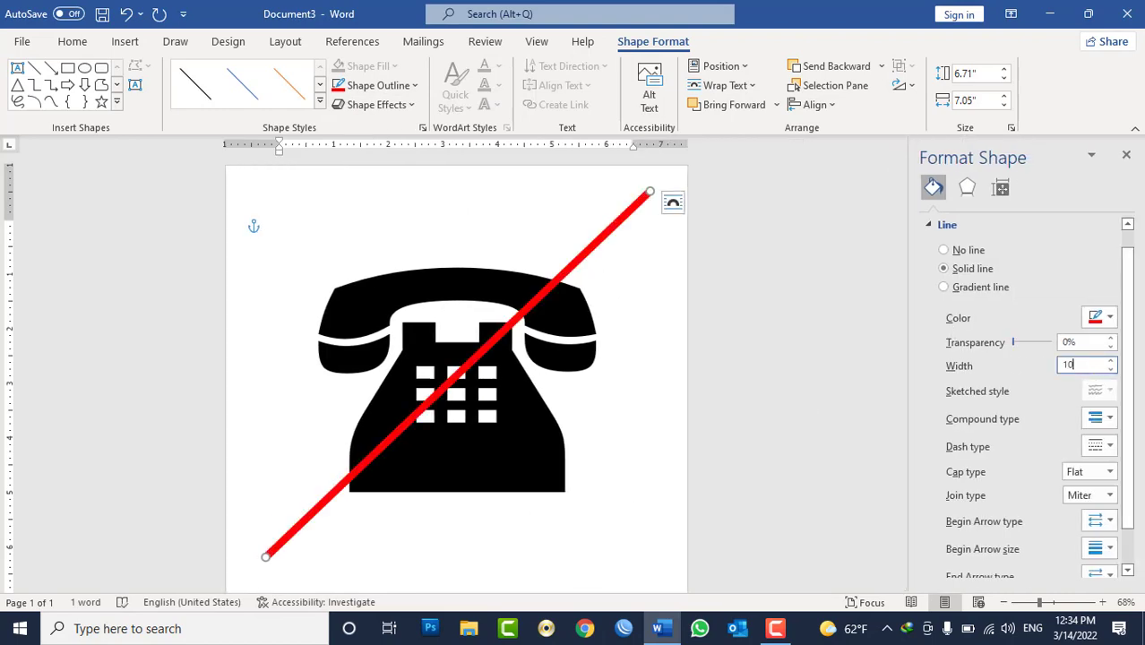
left_click(1127, 149)
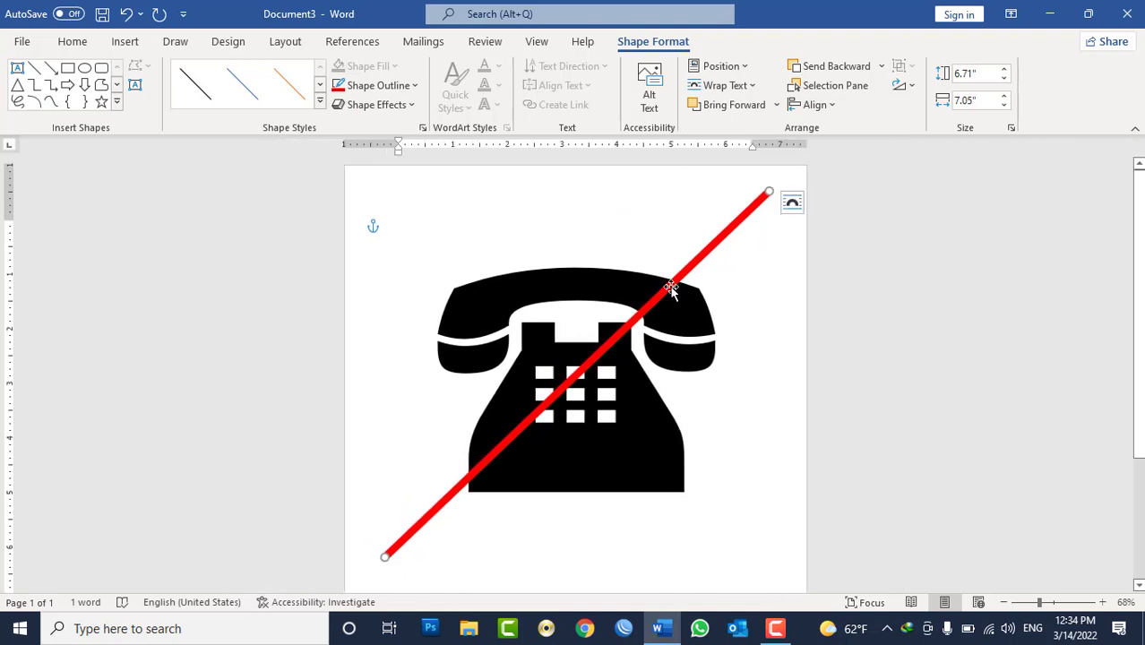
Copy the red line, rotate it 90° left, and position it to form an X
left_click_drag(677, 293, 659, 278, "ctrl")
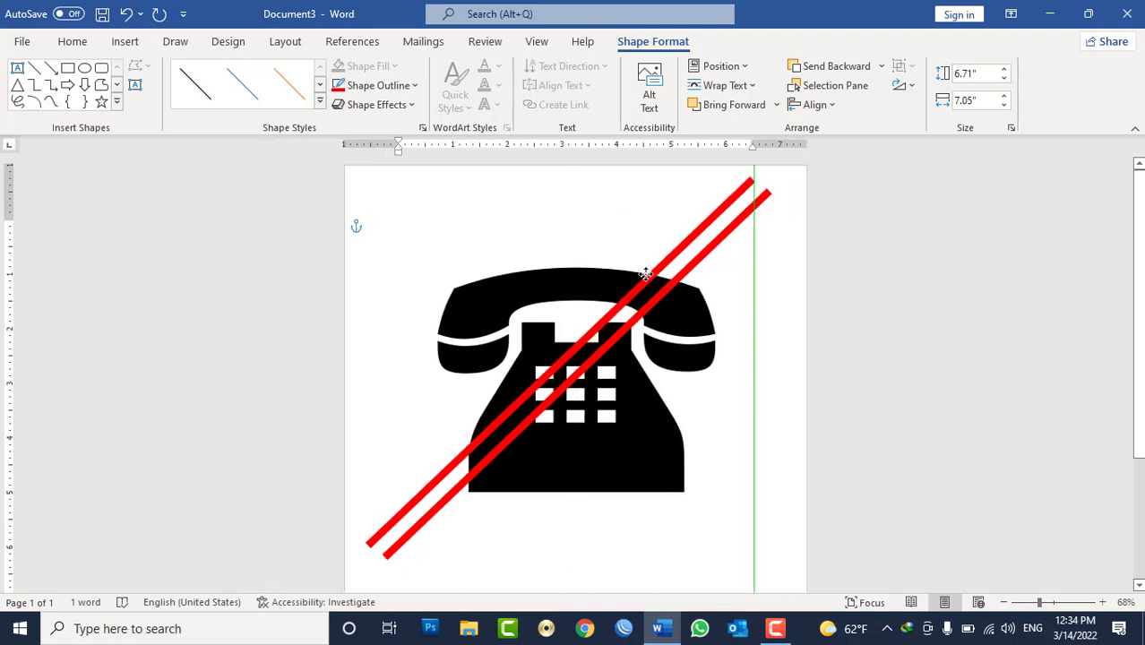
left_click(911, 87)
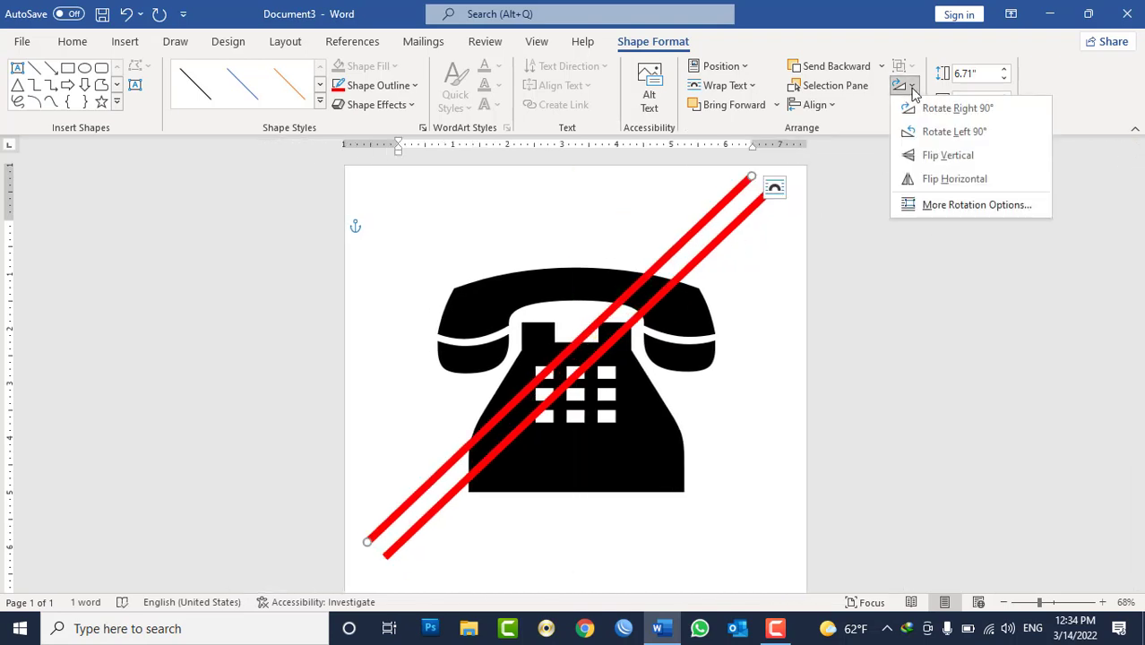
left_click(917, 133)
left_click_drag(451, 235, 464, 263)
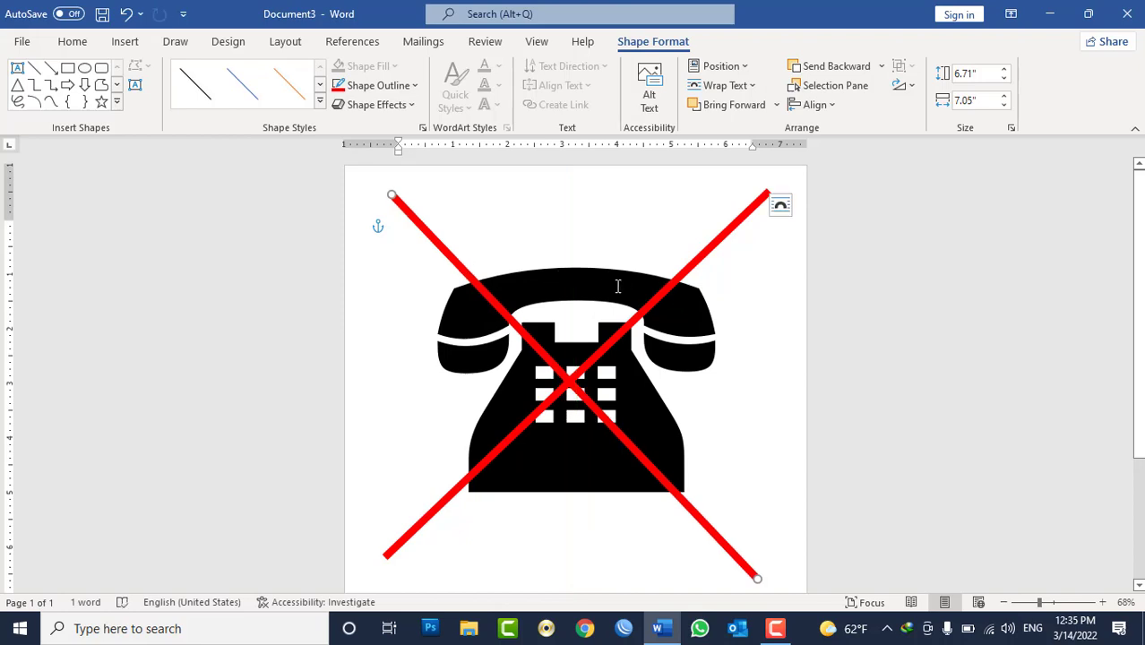
left_click(688, 331)
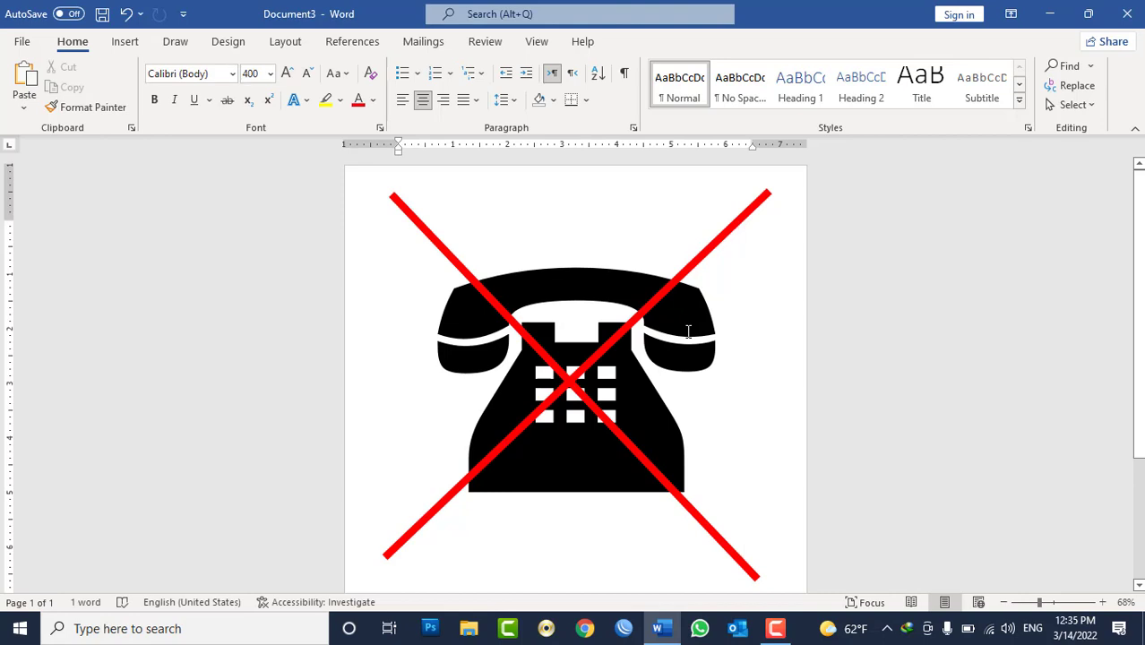
left_click(126, 42)
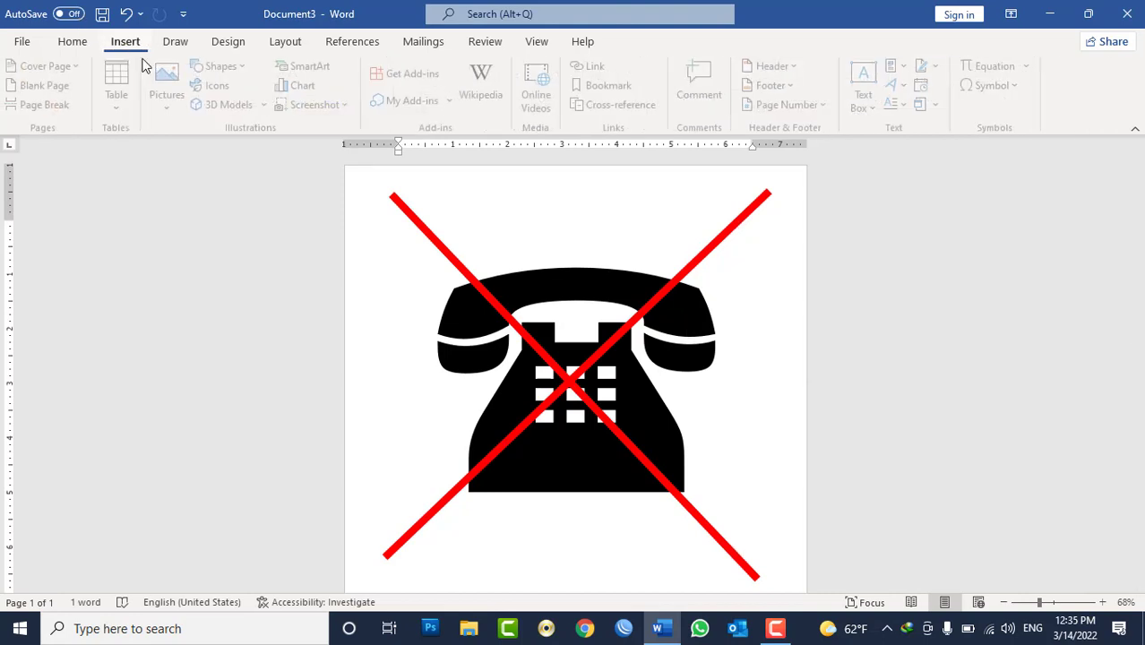
left_click(222, 66)
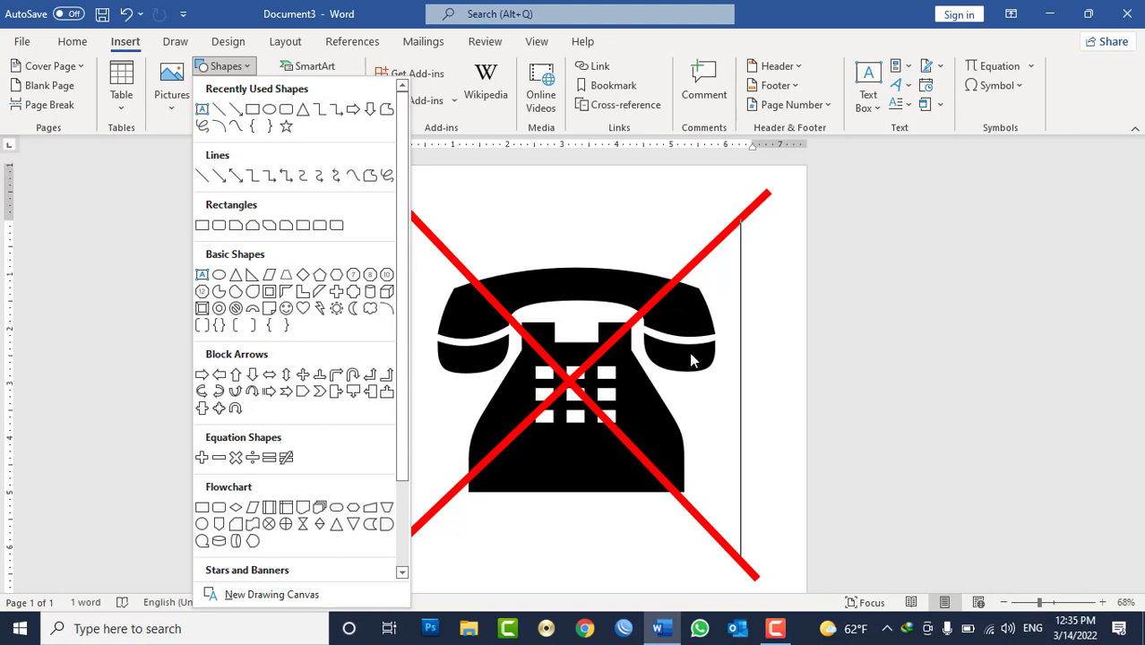
left_click(741, 347)
key("ctrl+a")
key("Delete")
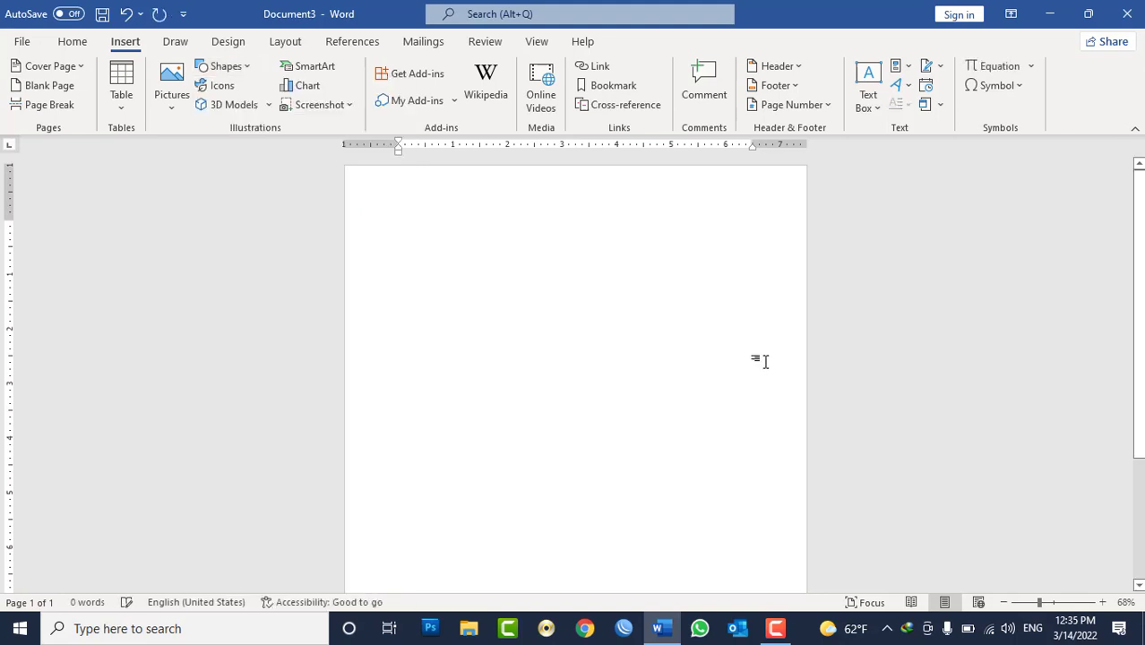
scroll(708, 322, "up", 3)
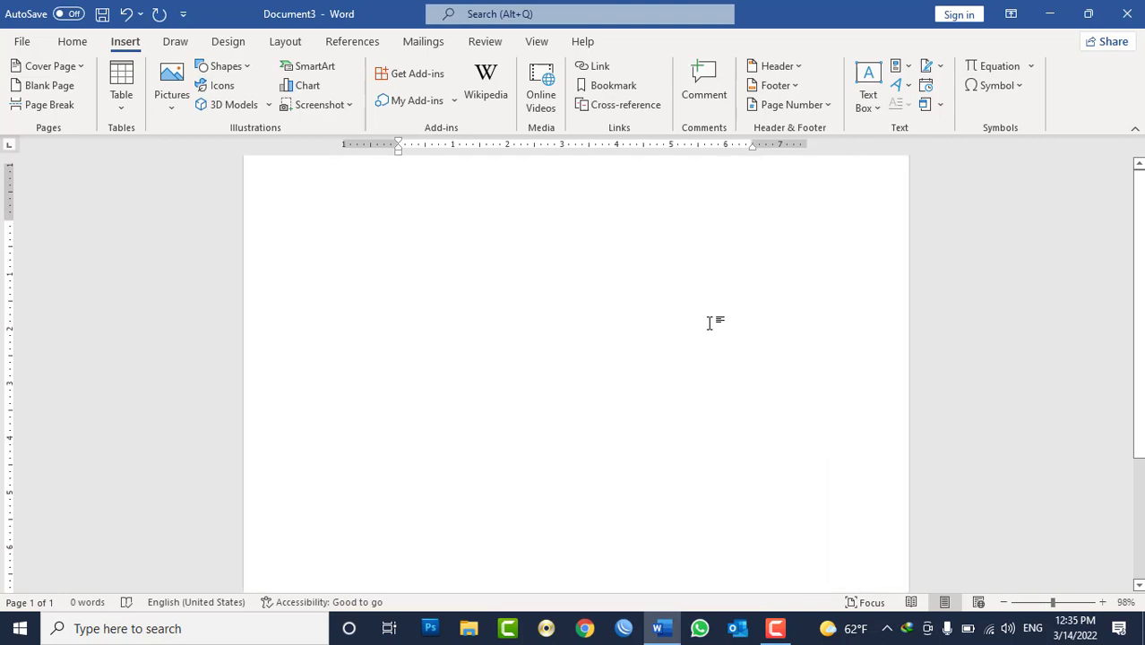
scroll(490, 281, "up", 1)
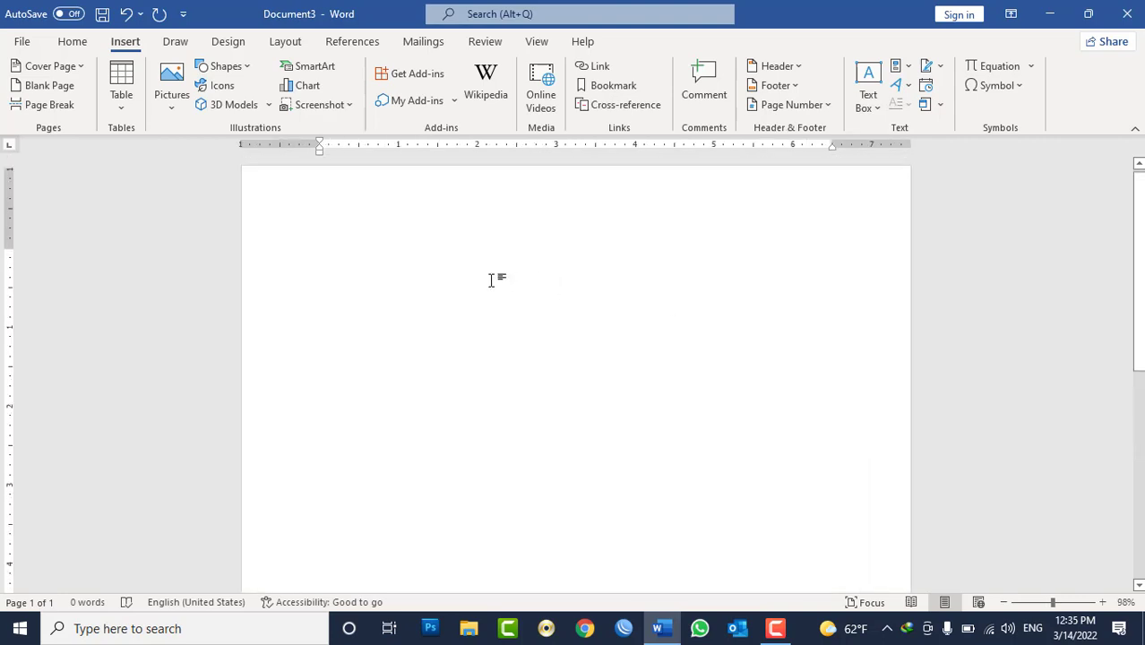
left_click(225, 67)
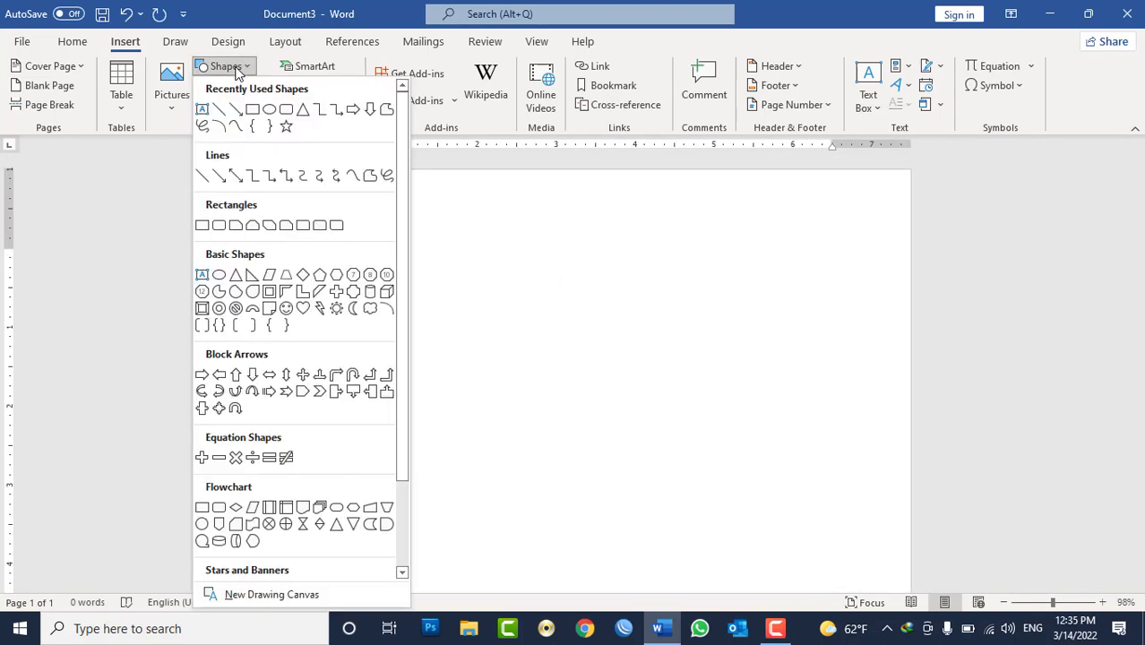
left_click(286, 309)
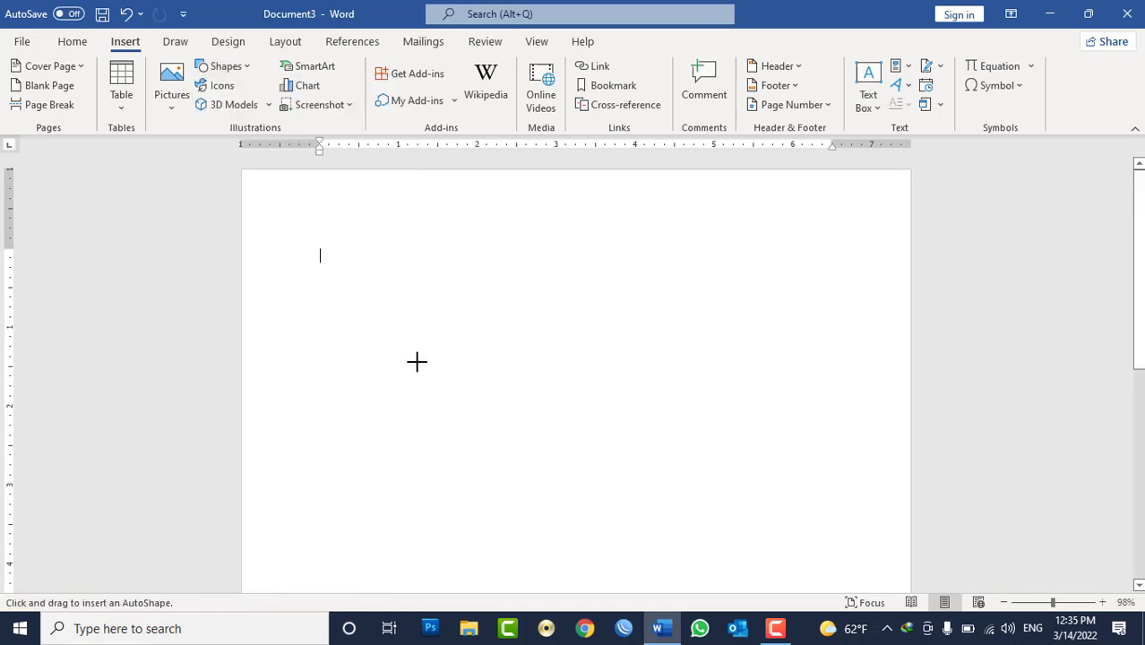
left_click_drag(348, 295, 513, 449)
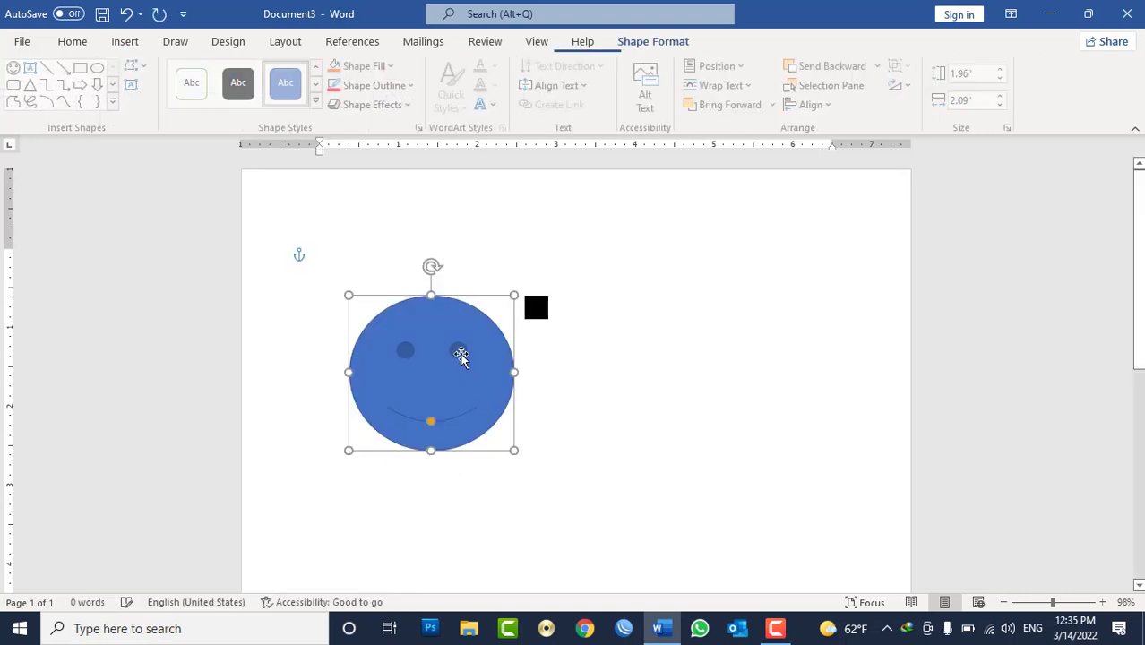
left_click(531, 307)
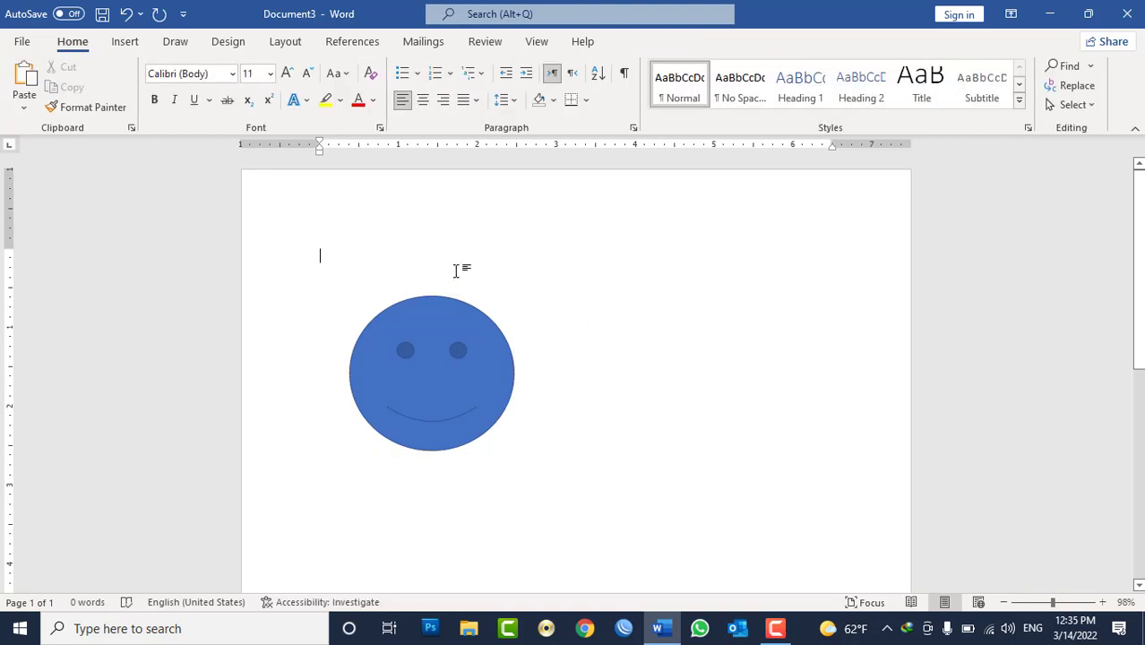
left_click(125, 41)
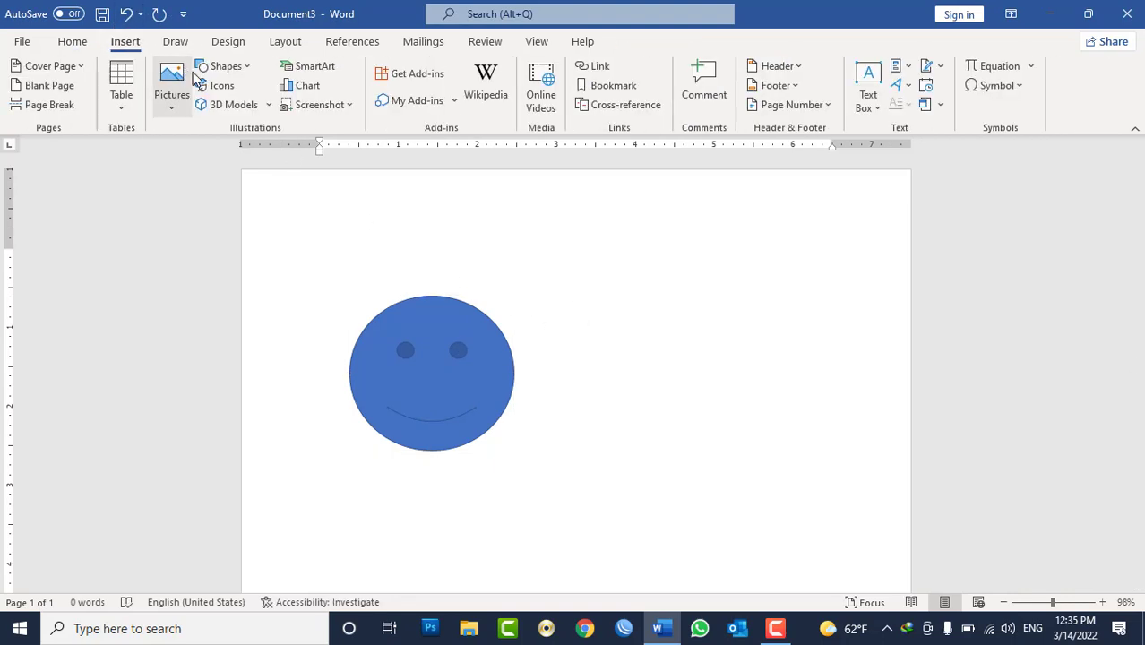
left_click(248, 71)
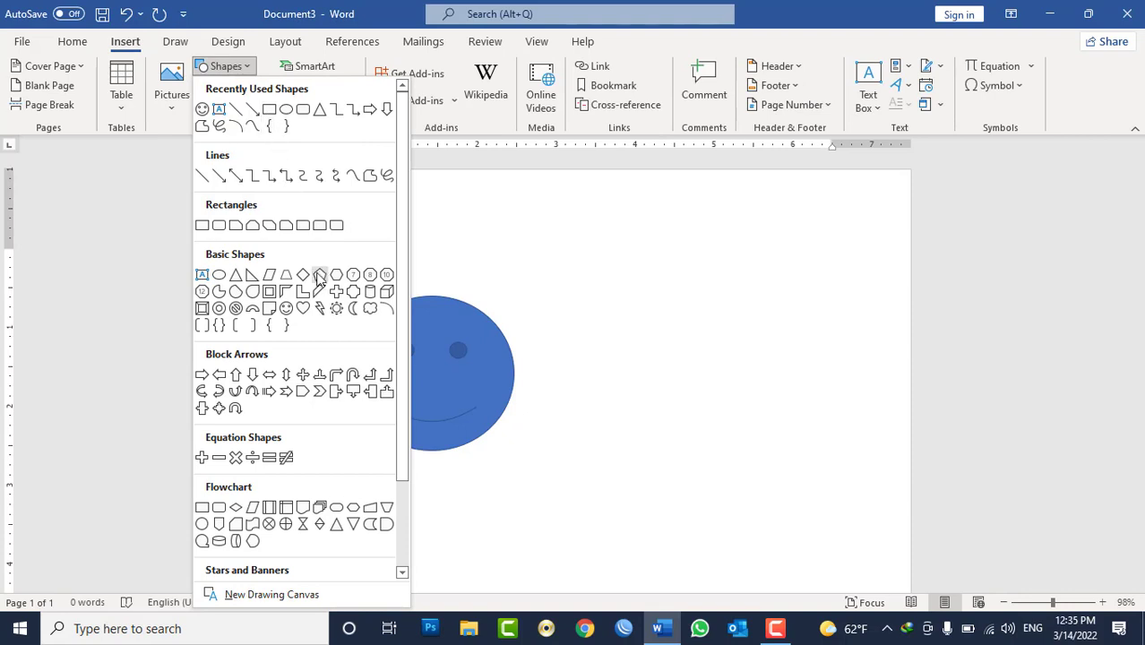
scroll(321, 278, "down", 2)
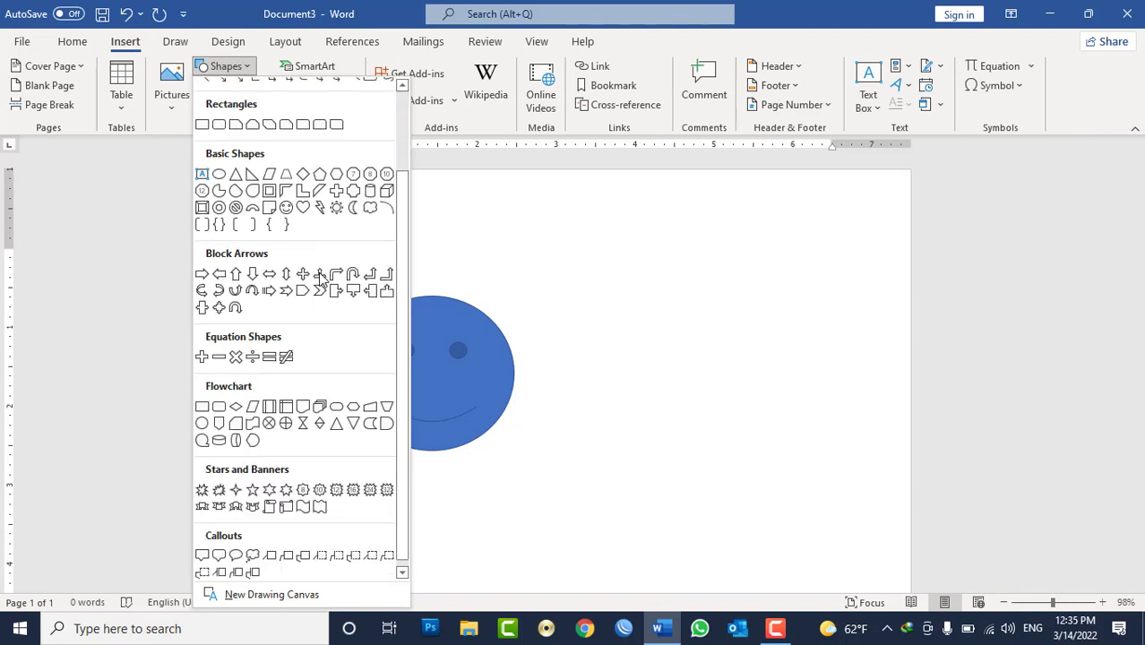
left_click(253, 553)
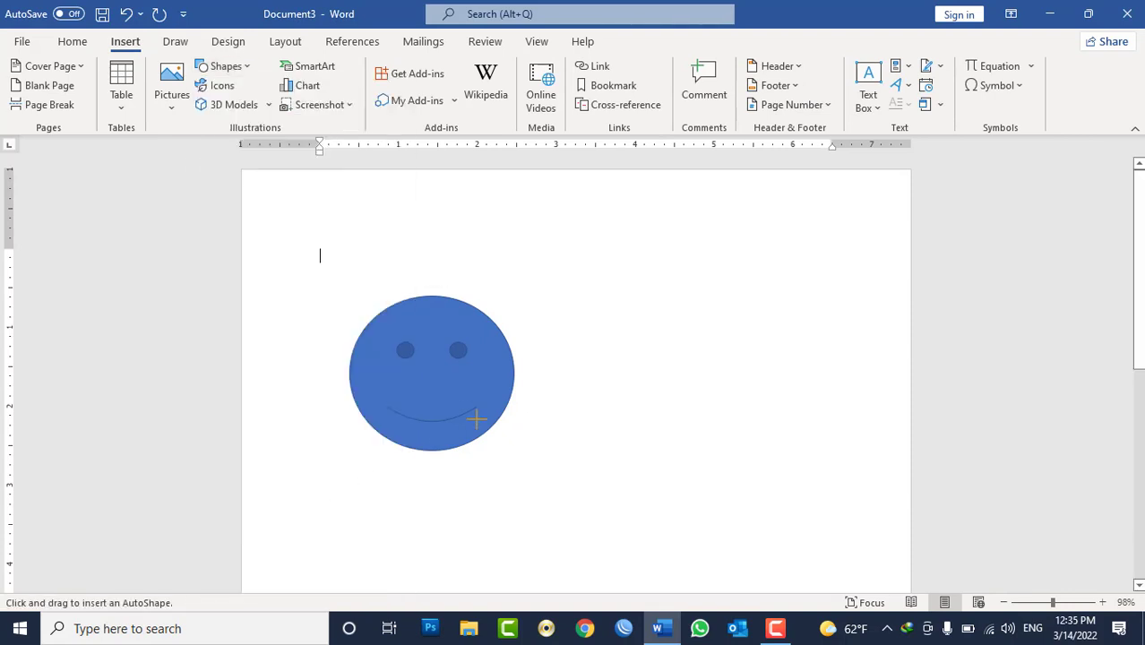
mouse_move(546, 313)
left_mouse_down()
mouse_move(645, 208)
mouse_move(670, 203)
left_mouse_up()
left_click_drag(592, 311, 568, 313)
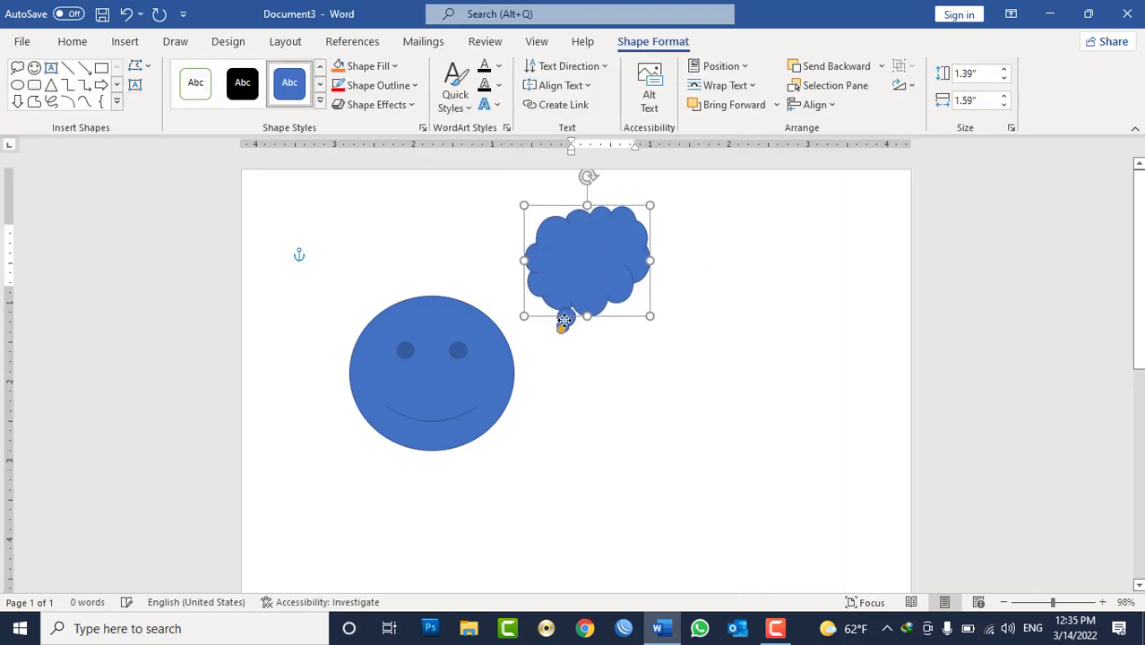
right_click(636, 267)
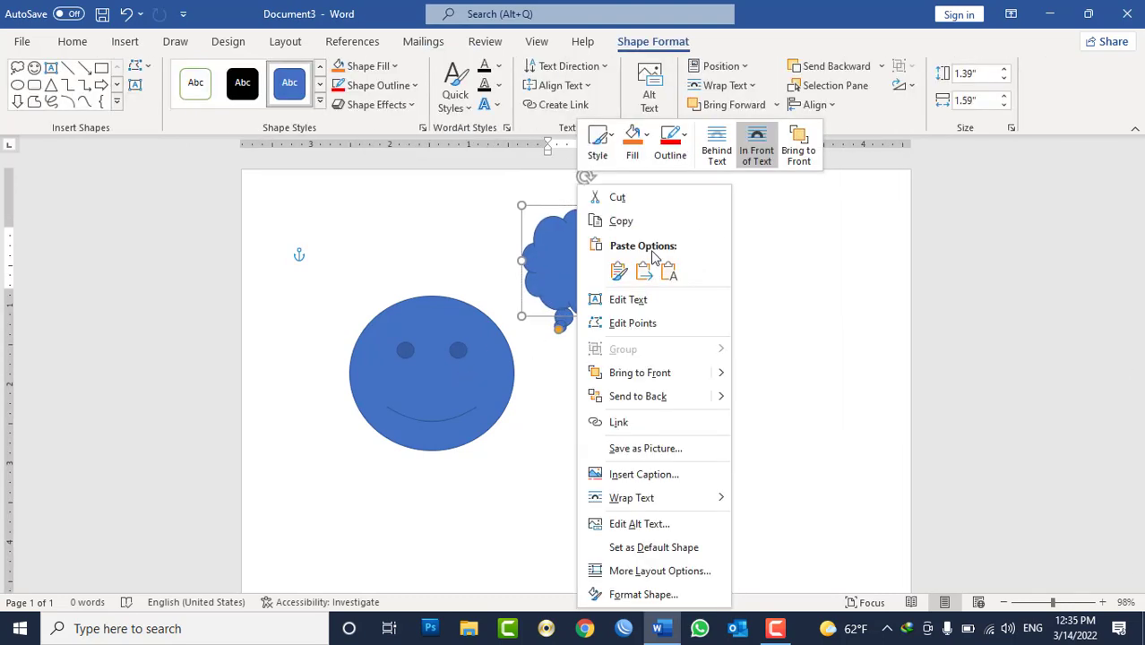
left_click(552, 204)
right_click(551, 207)
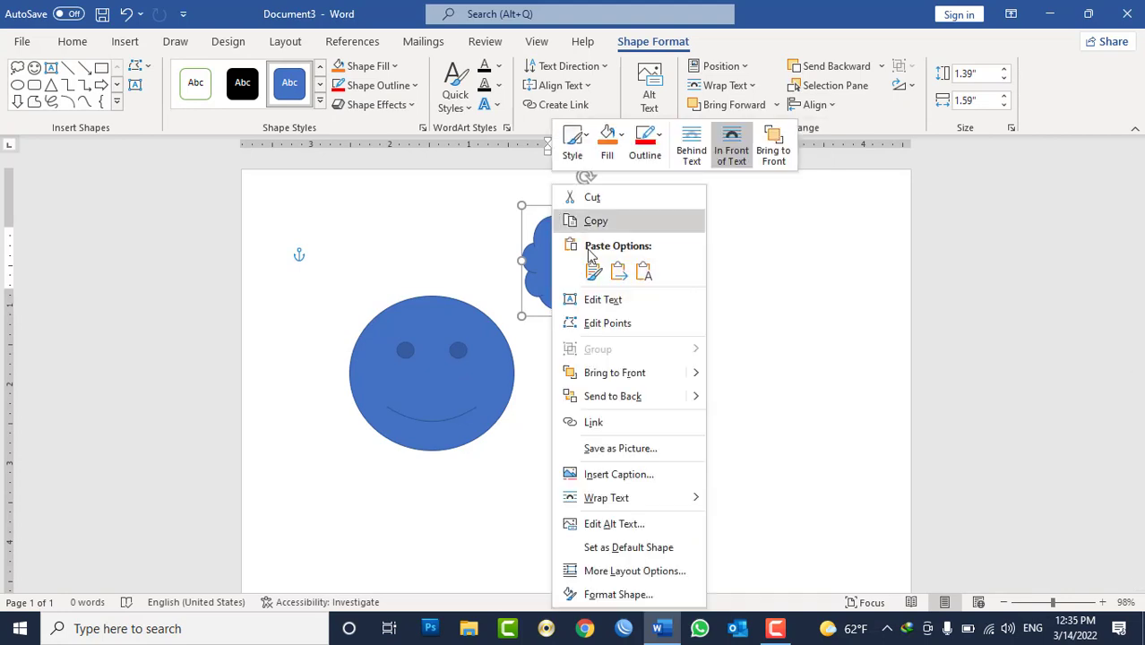
left_click(595, 300)
type("wel")
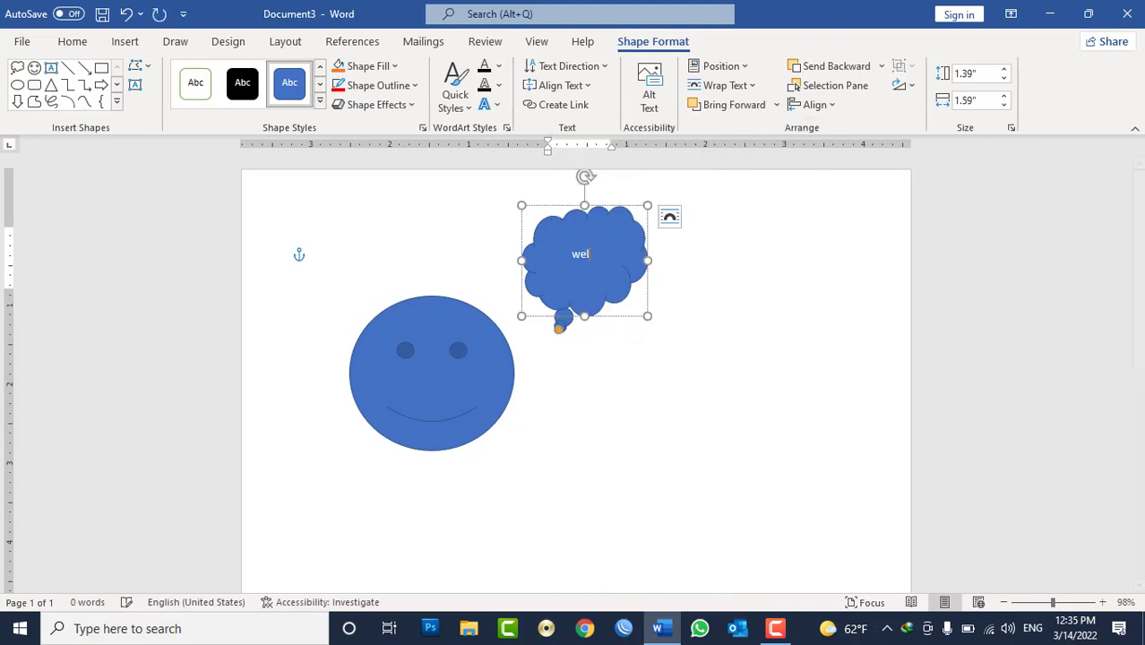
type("Welcome to afgh")
type("anistan")
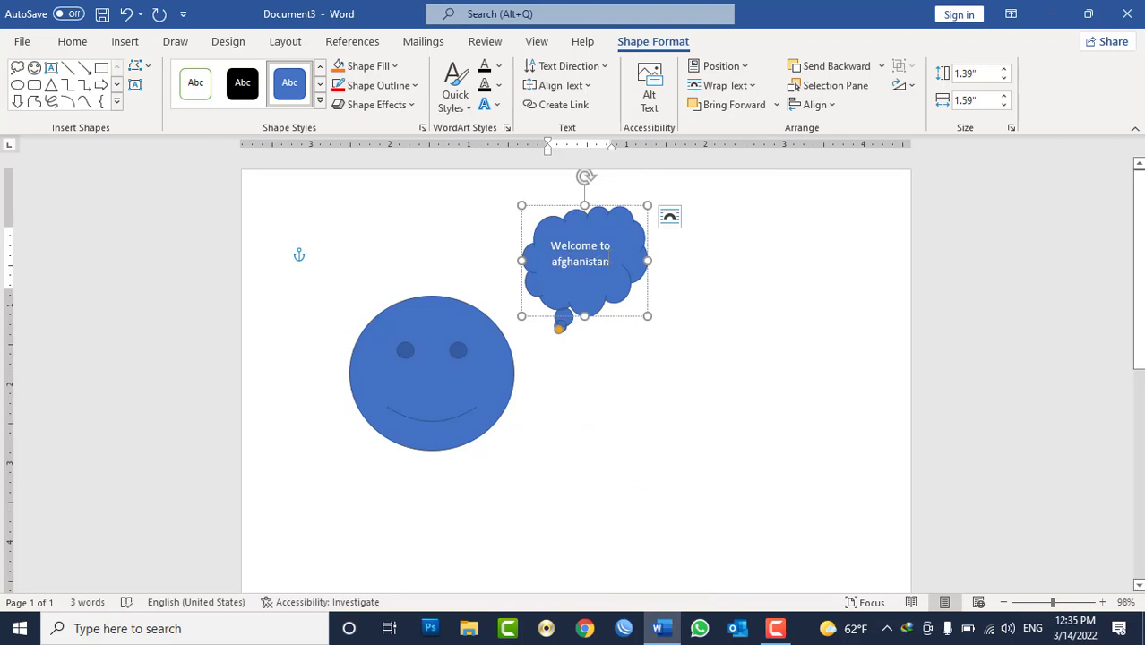
triple_click(611, 262)
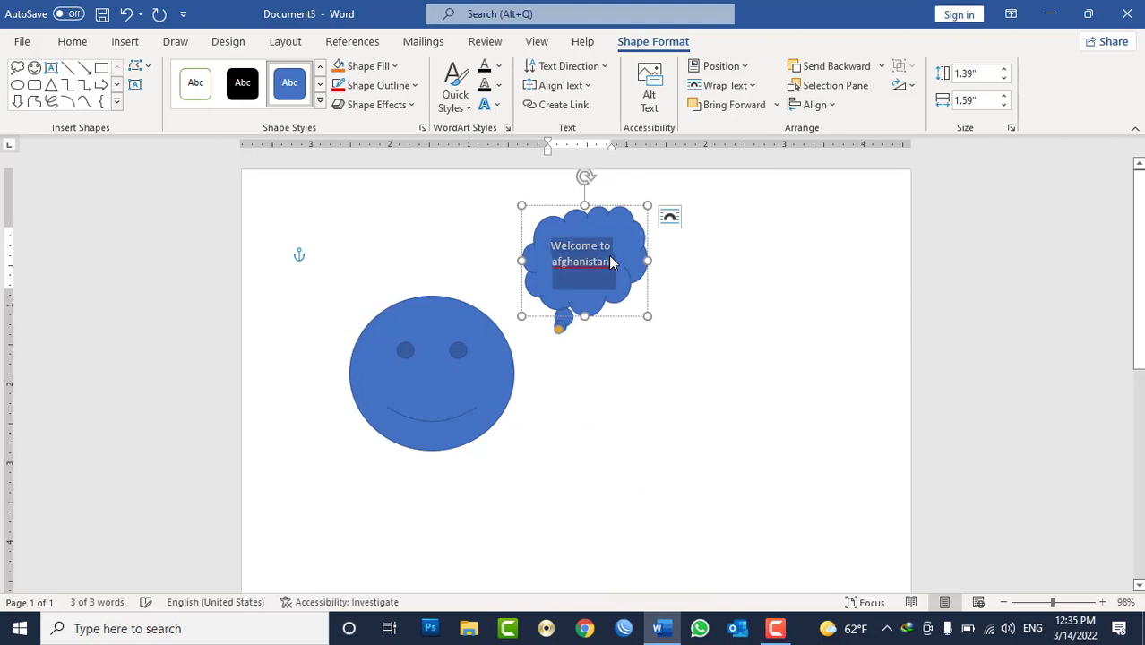
left_click(647, 288)
key("Delete")
left_click(392, 334)
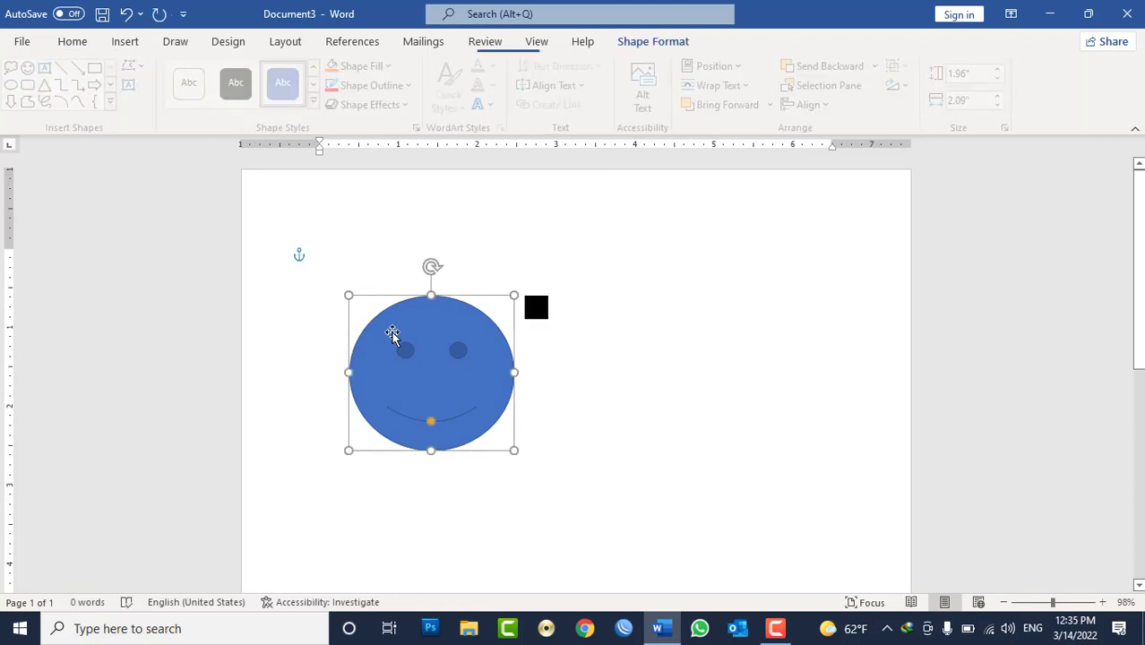
key("Delete")
left_click(125, 42)
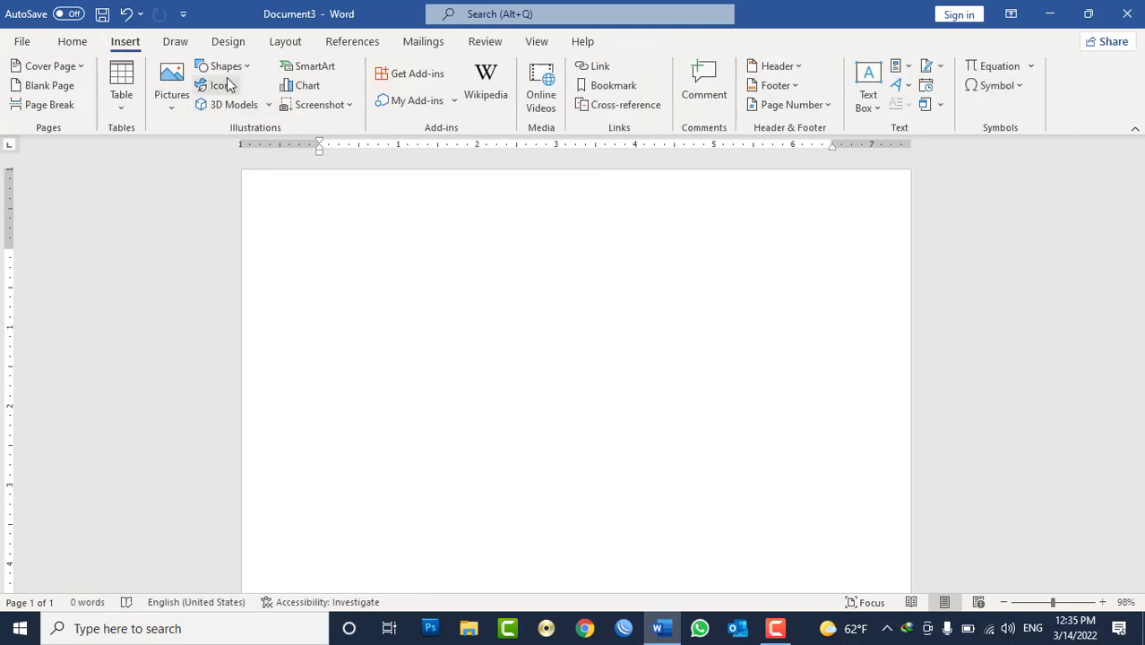
Draw an oval circle and move it toward the page centre
left_click(240, 67)
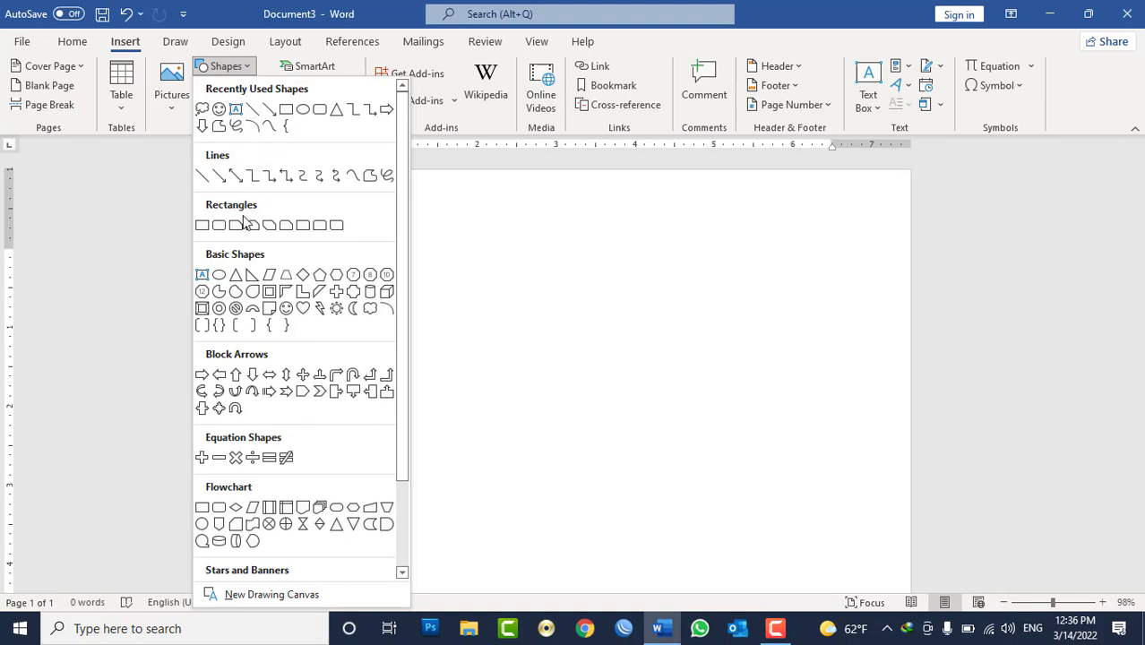
left_click(219, 276)
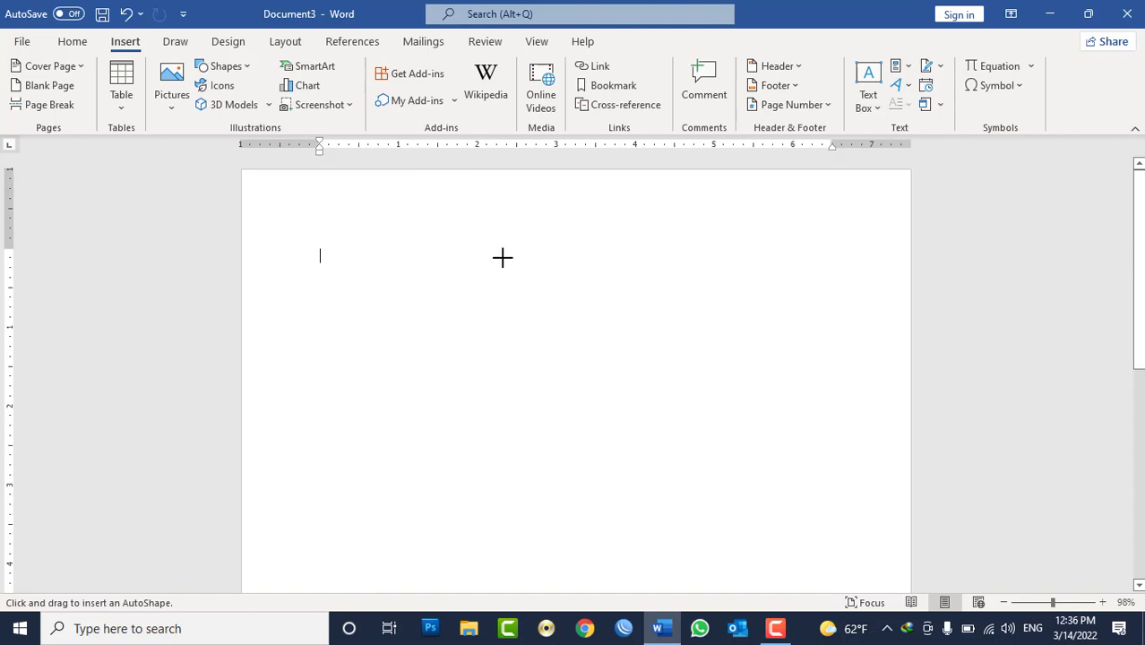
mouse_move(506, 279)
left_mouse_down()
mouse_move(538, 283)
mouse_move(575, 262)
left_mouse_up()
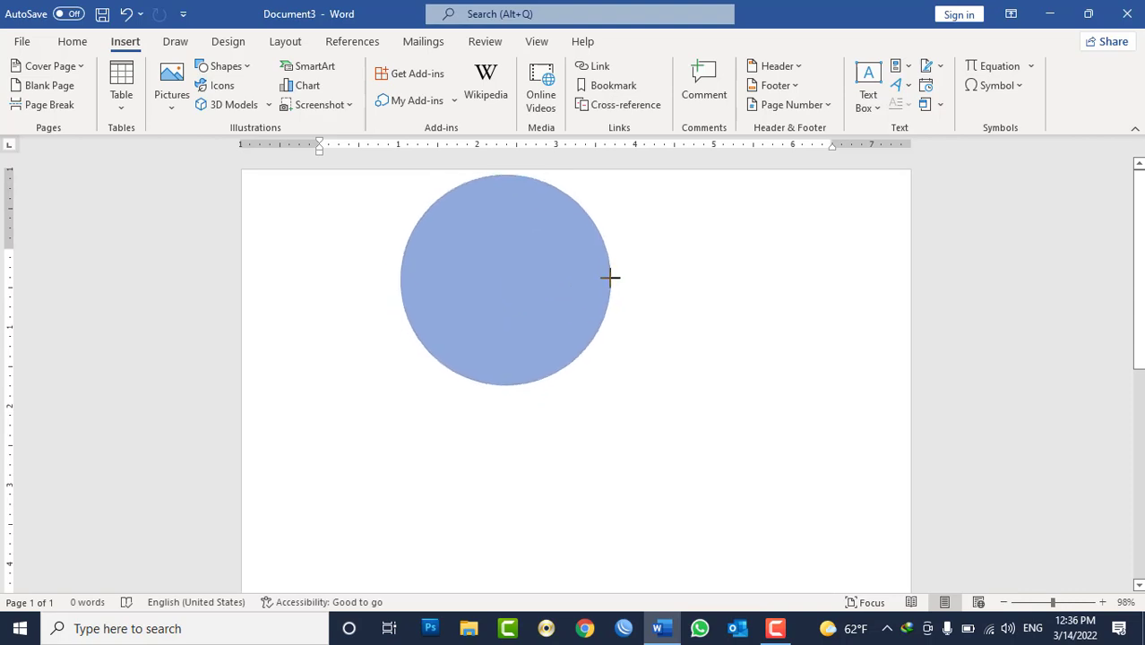
left_click_drag(575, 262, 608, 277)
left_click_drag(542, 297, 605, 358)
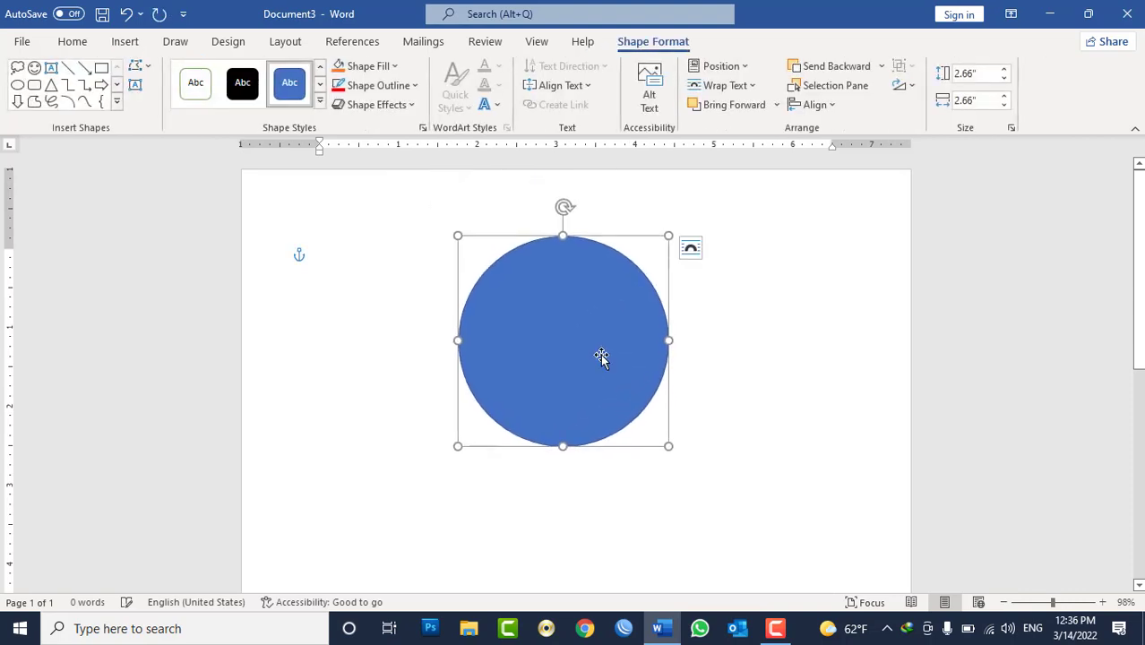
Give the circle no fill and a black outline
left_click(374, 68)
left_click(385, 254)
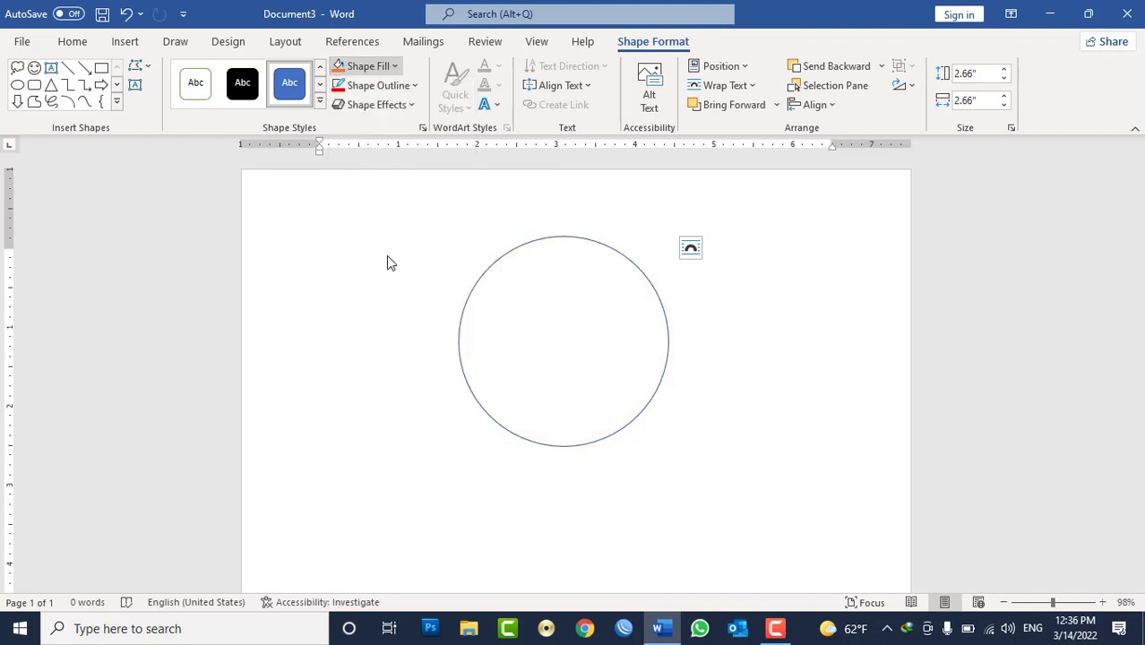
left_click(382, 90)
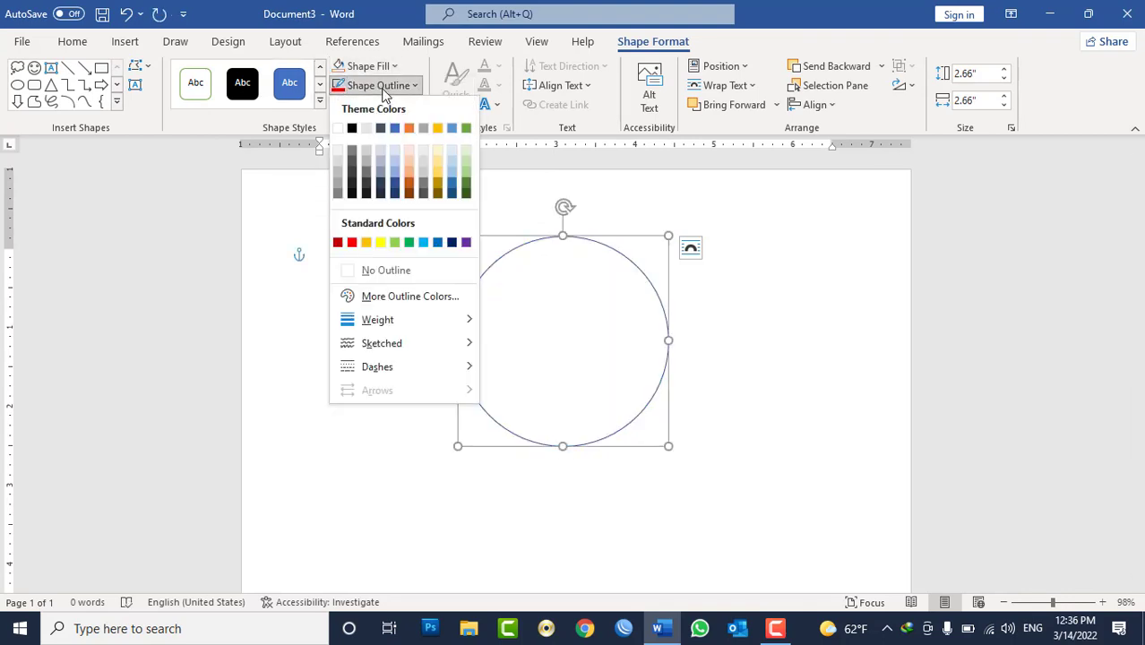
left_click(352, 129)
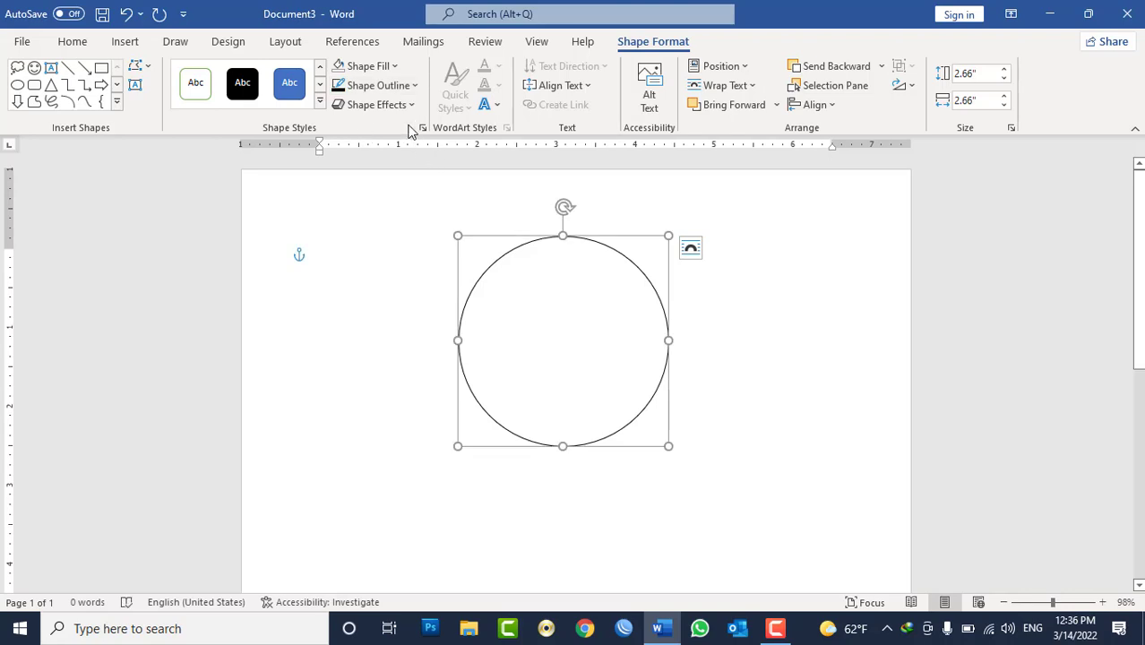
Make the circle's outline a round-dot dashed line with a heavier weight
left_click(378, 85)
mouse_move(413, 321)
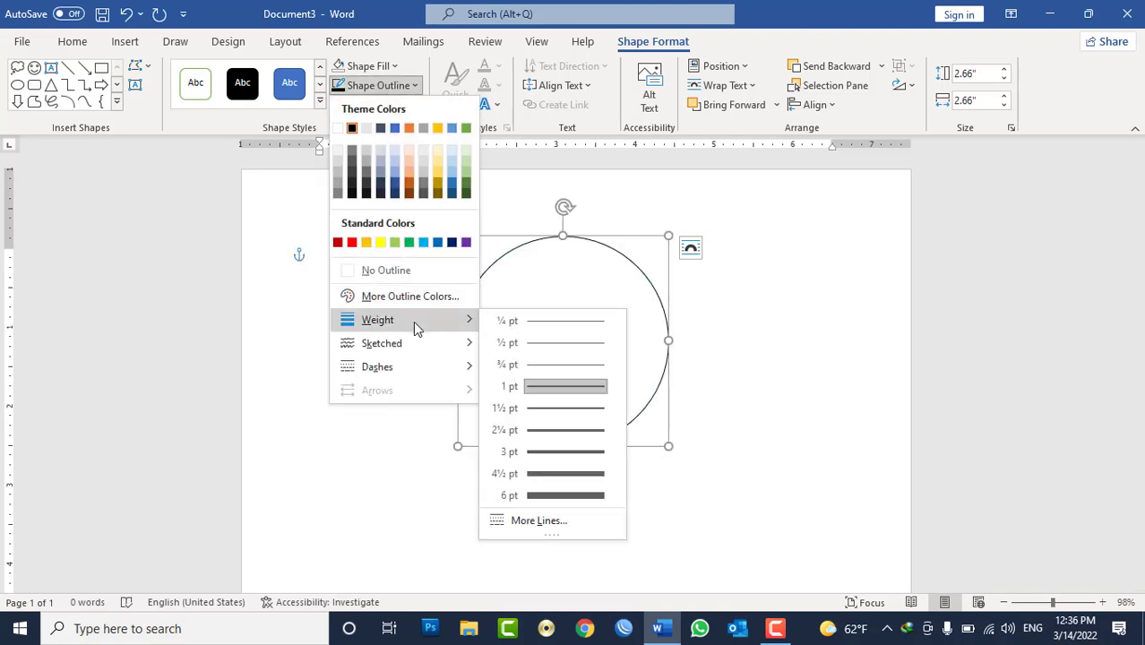
mouse_move(423, 365)
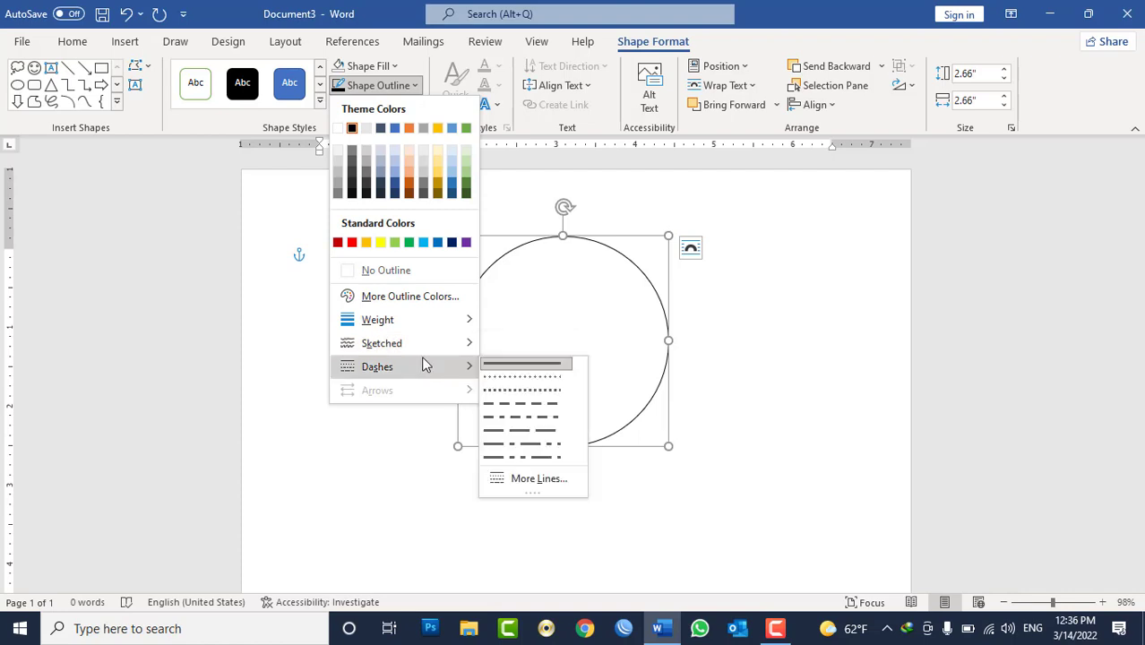
left_click(515, 377)
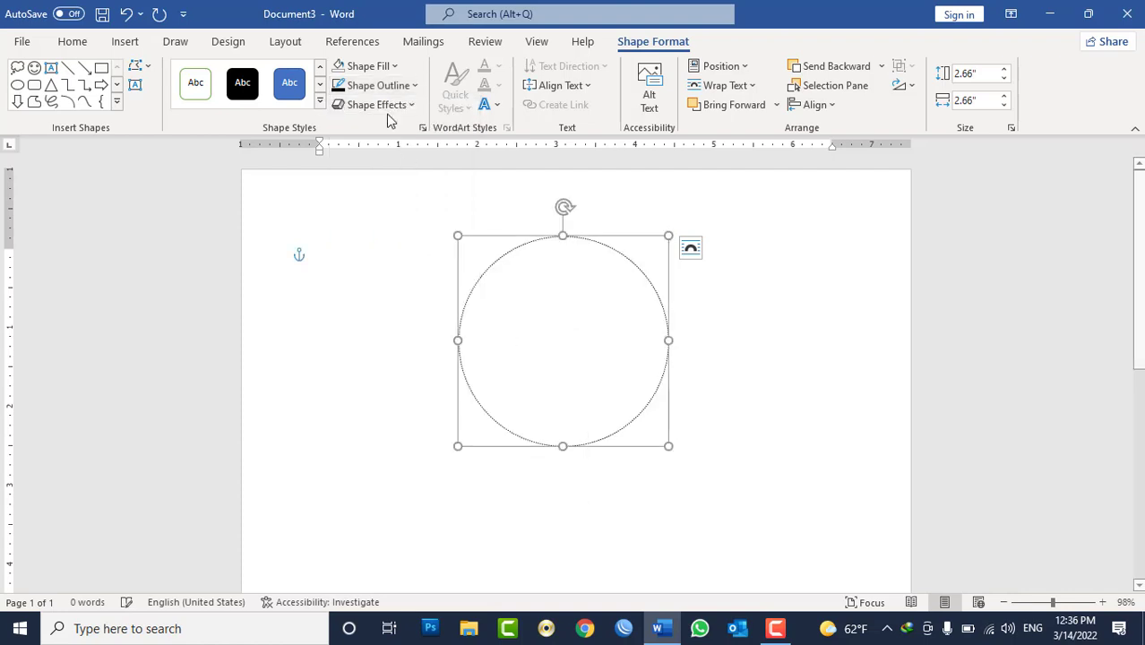
left_click(383, 86)
mouse_move(424, 318)
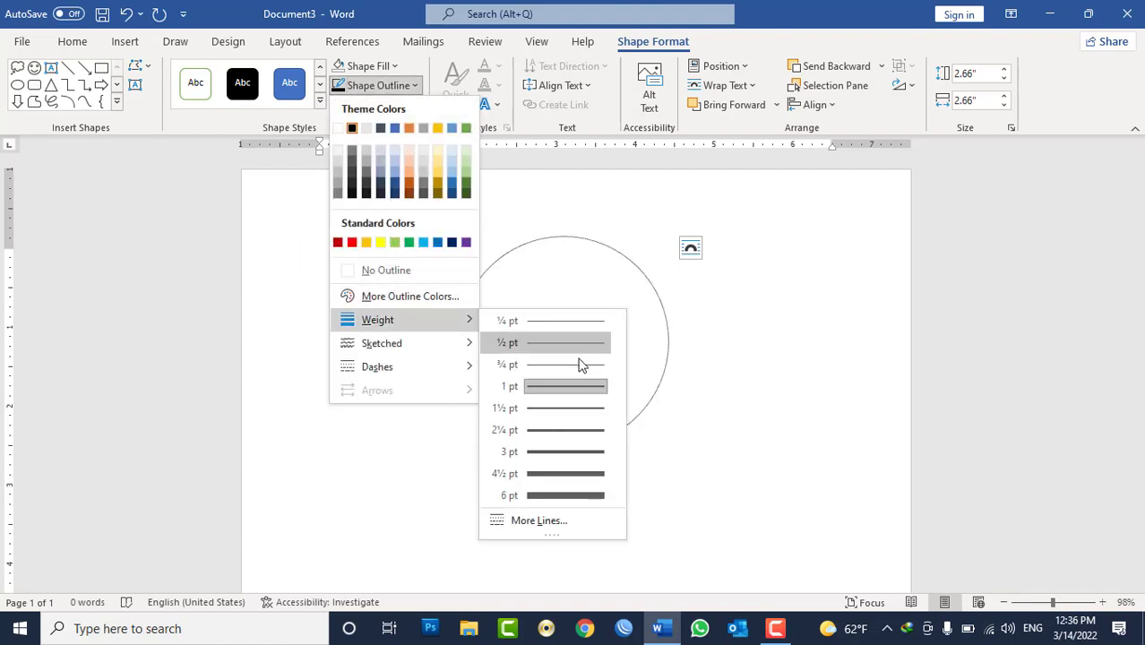
left_click(583, 408)
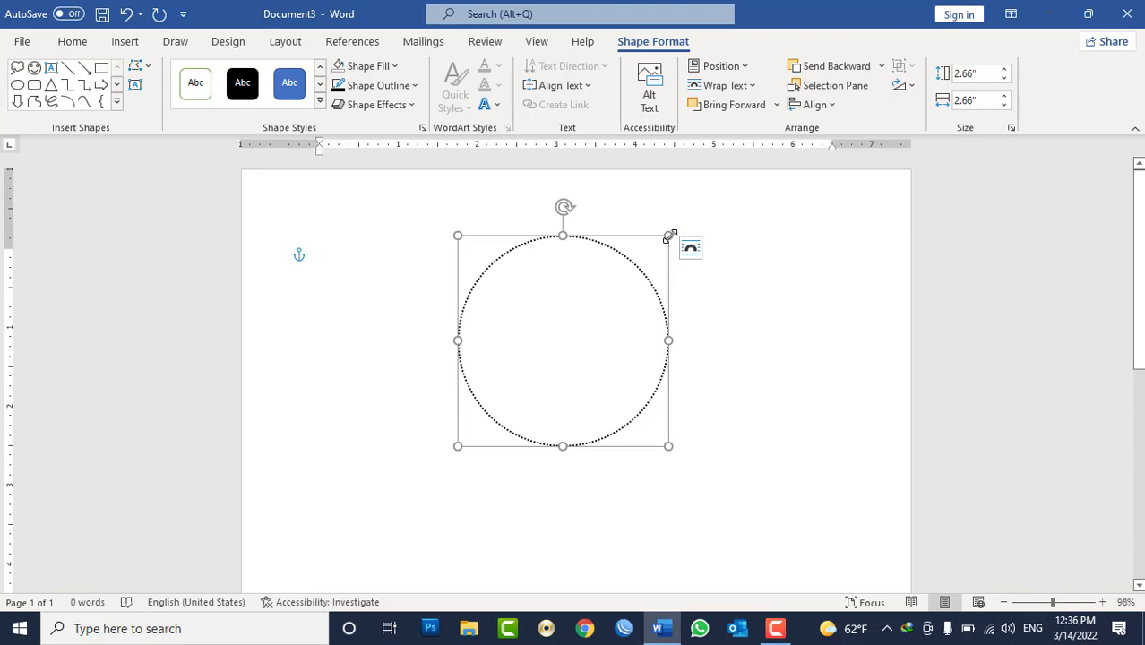
Resize the dotted circle, undoing an accidental move
left_click_drag(668, 236, 644, 260)
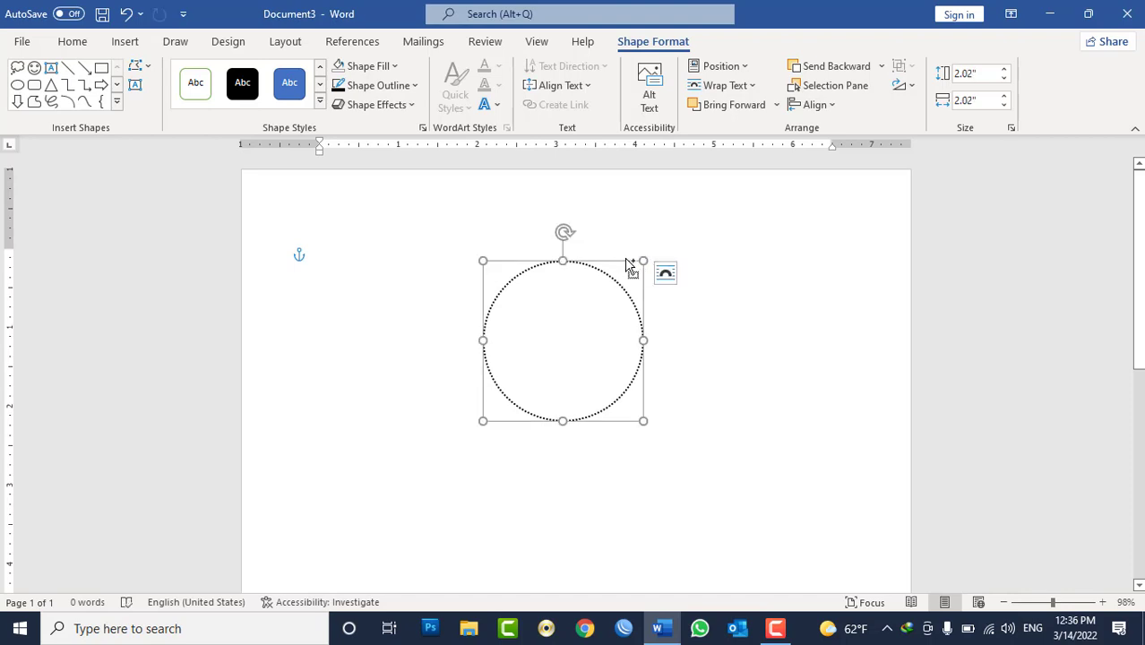
mouse_move(642, 260)
left_mouse_down()
mouse_move(673, 248)
mouse_move(661, 403)
left_mouse_up()
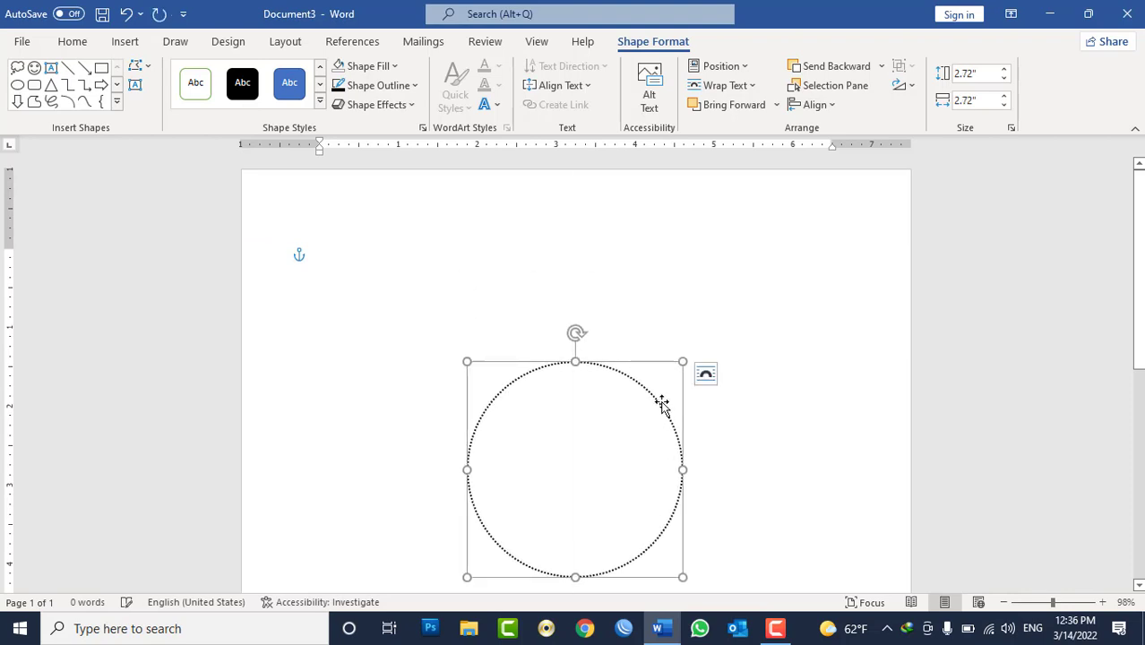
key("ctrl+z")
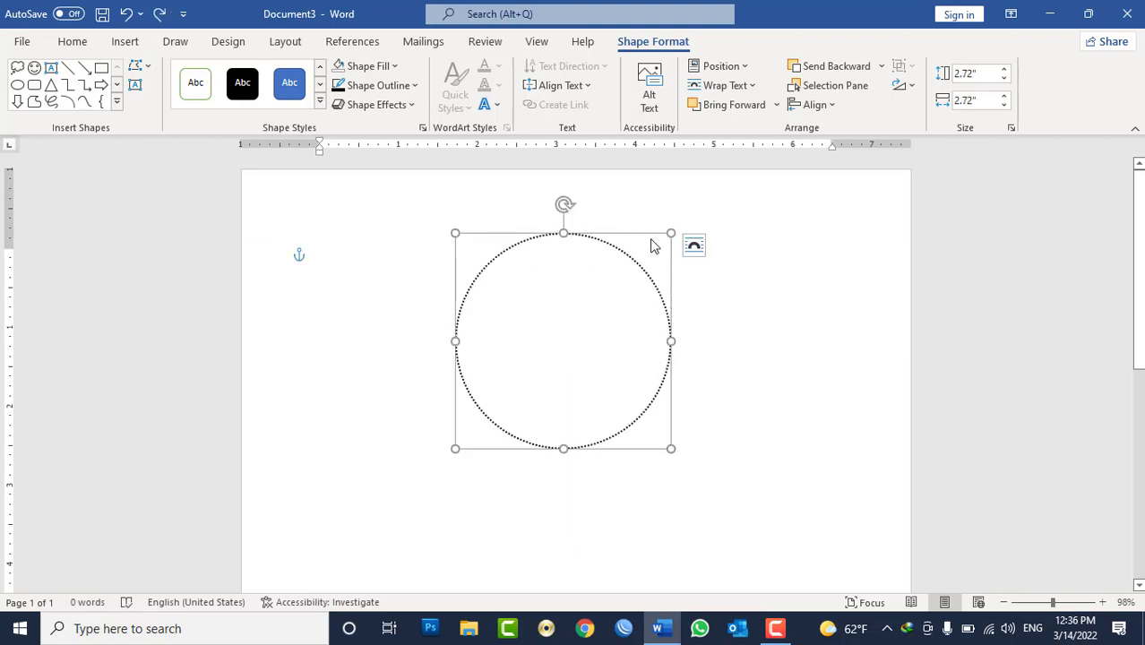
Copy the dotted circle, shrink the copy to 1.77" and centre it inside the outer circle
left_click_drag(644, 235, 659, 258)
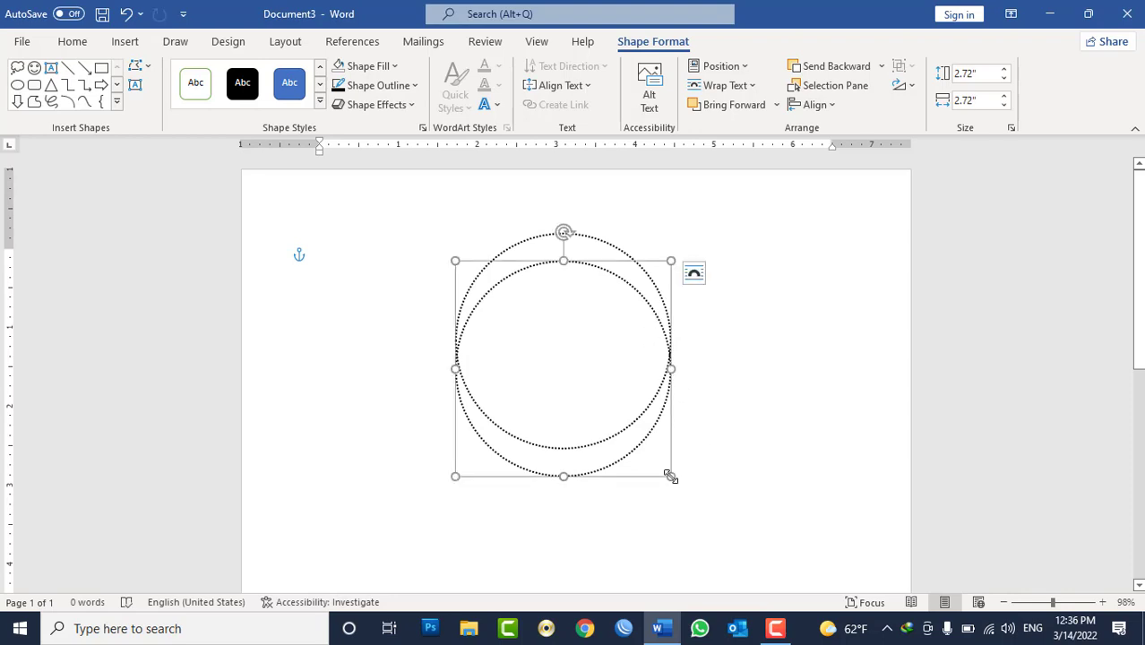
left_click_drag(670, 476, 633, 432)
left_click(584, 350)
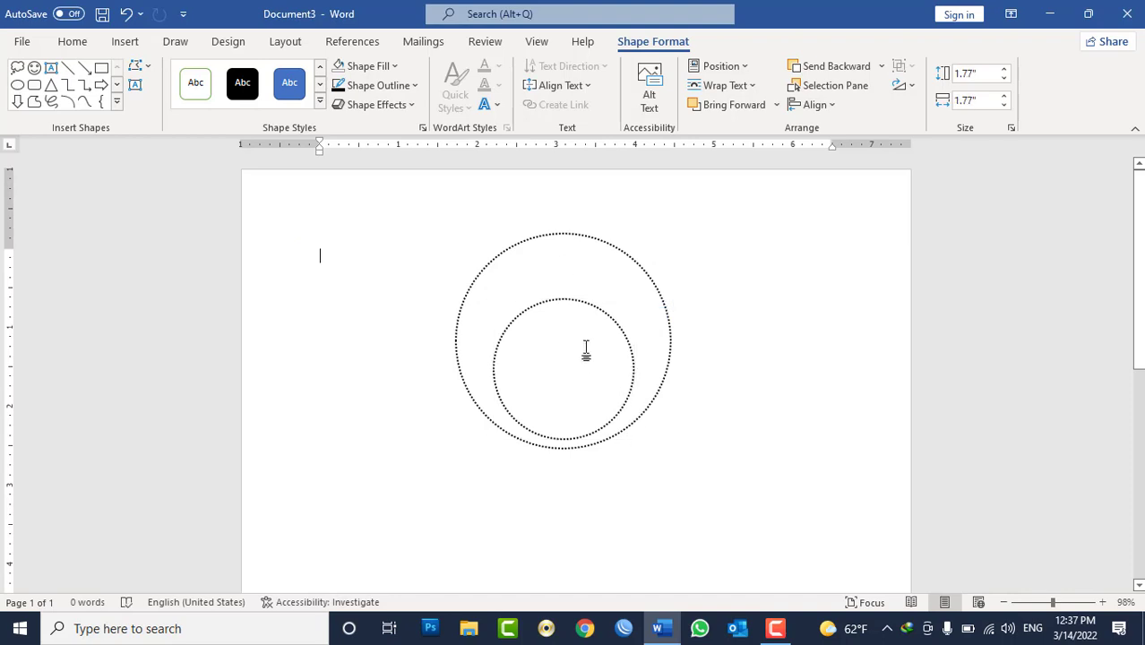
left_click_drag(567, 302, 566, 268)
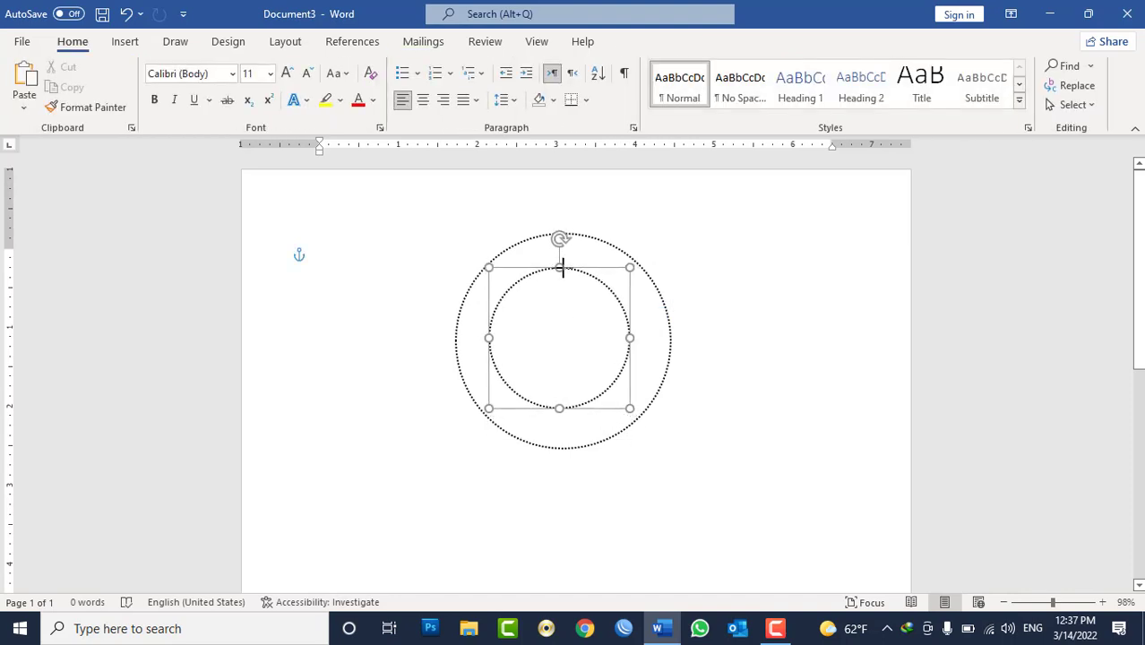
left_click_drag(566, 272, 562, 275)
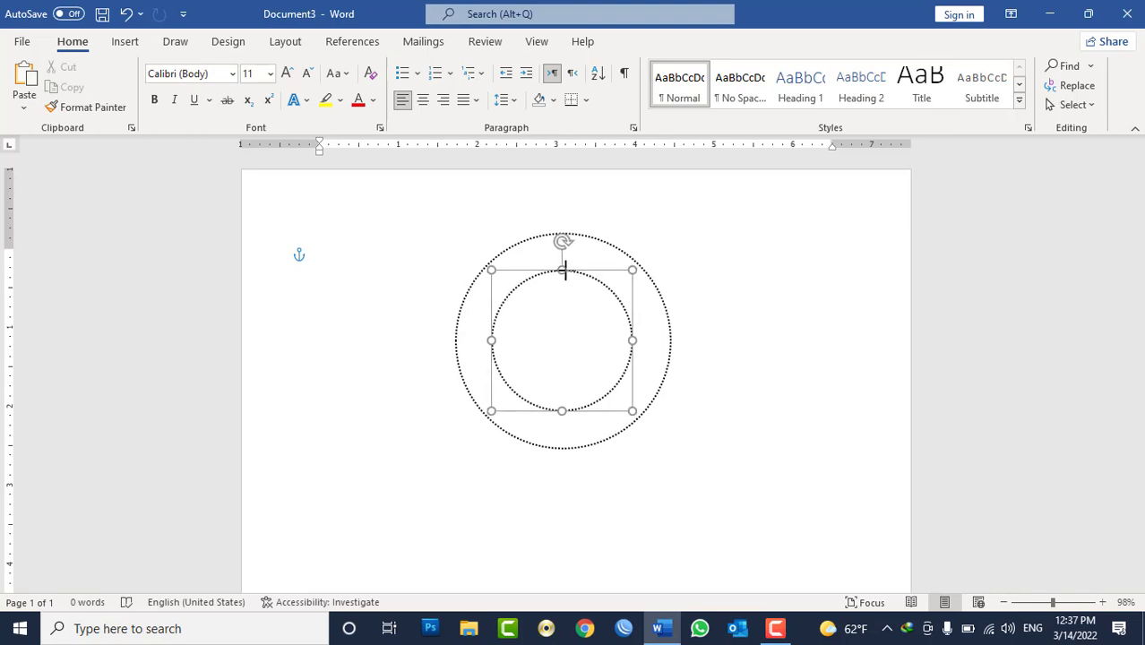
left_click(759, 339)
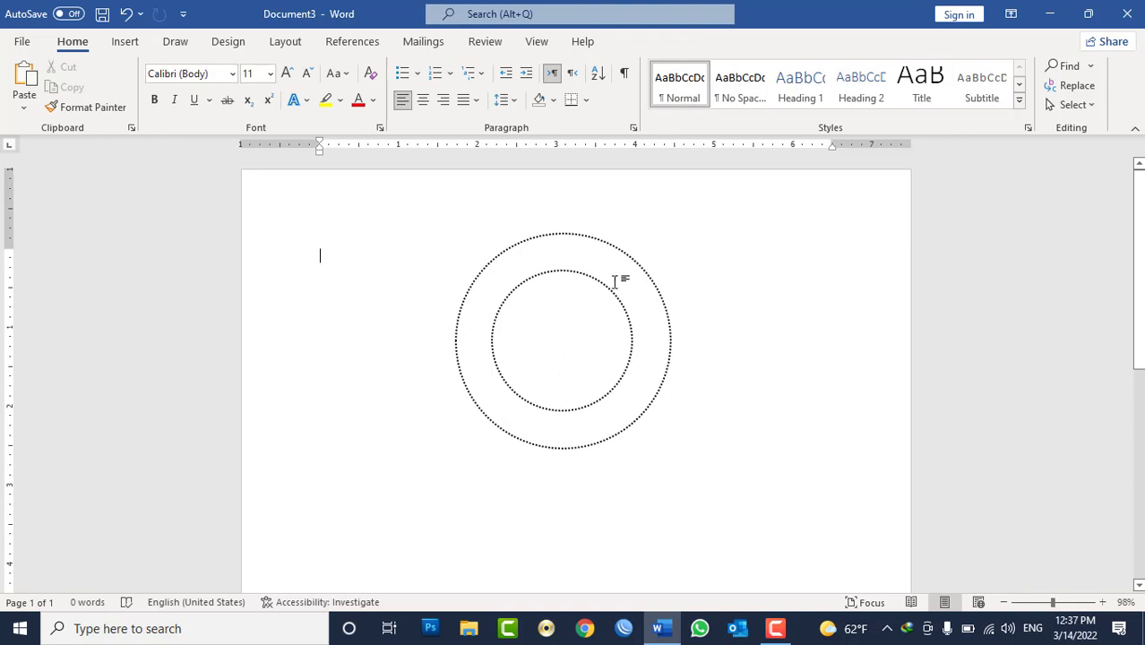
Fill the inner dotted circle with the black Phone picture from the Desktop
left_click(542, 279)
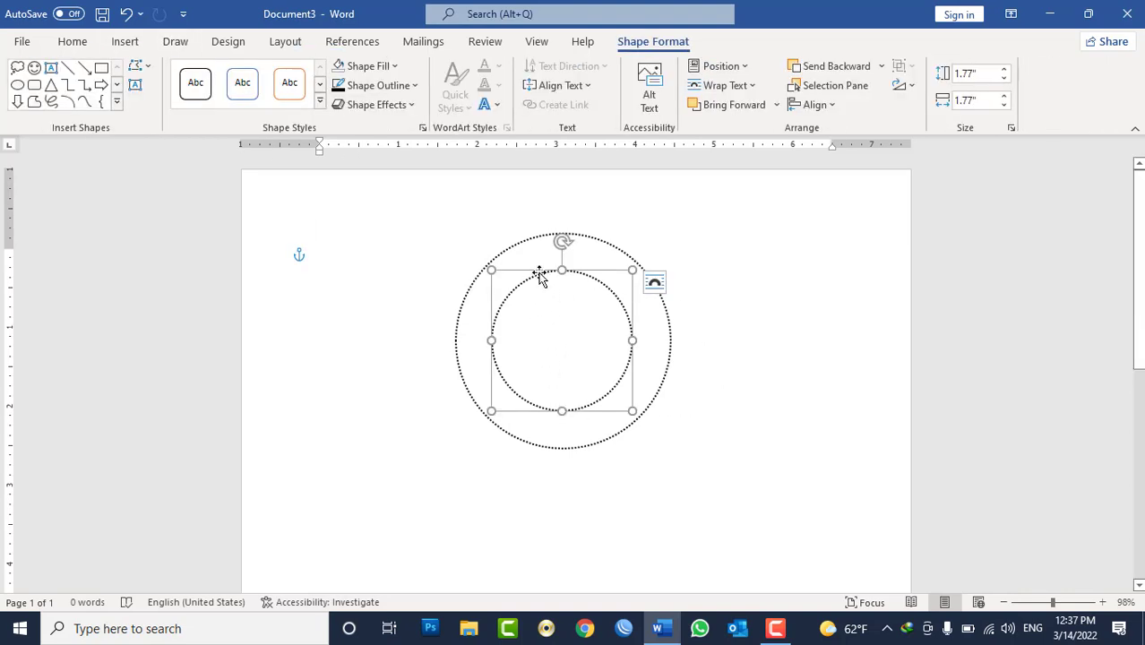
left_click(376, 67)
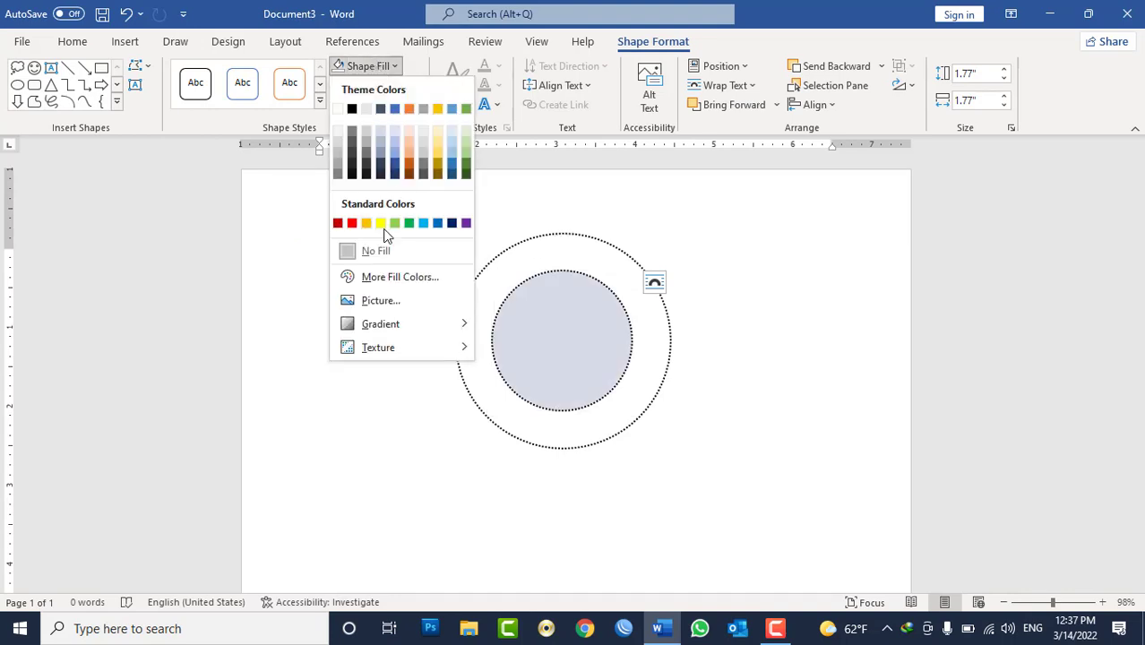
left_click(381, 304)
left_click(536, 260)
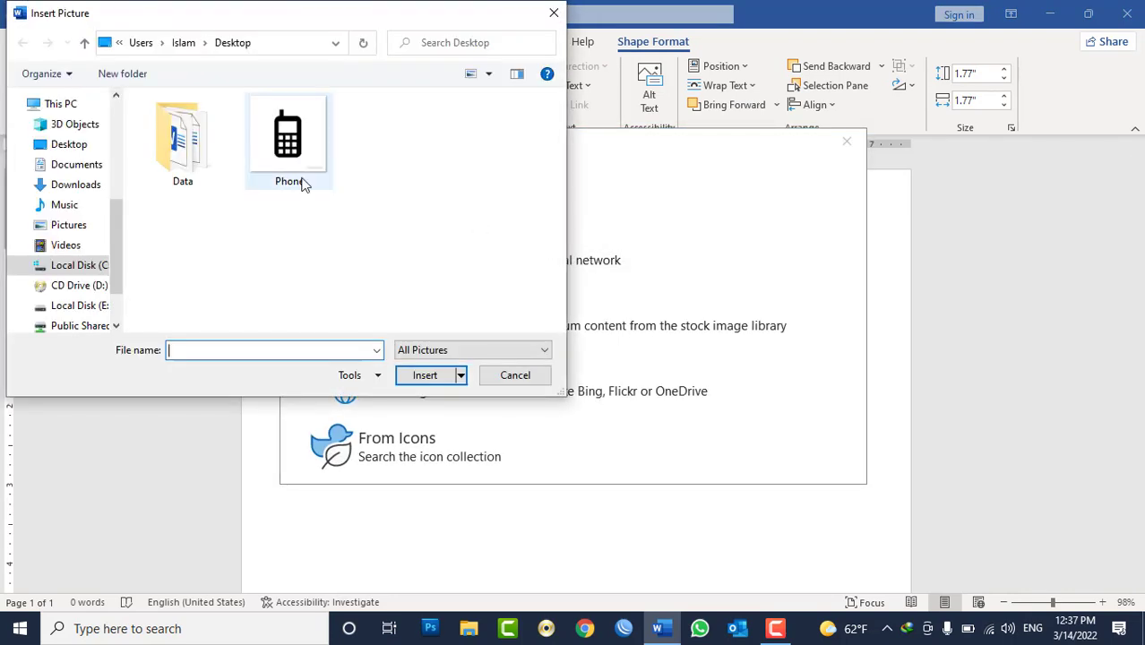
left_click(71, 124)
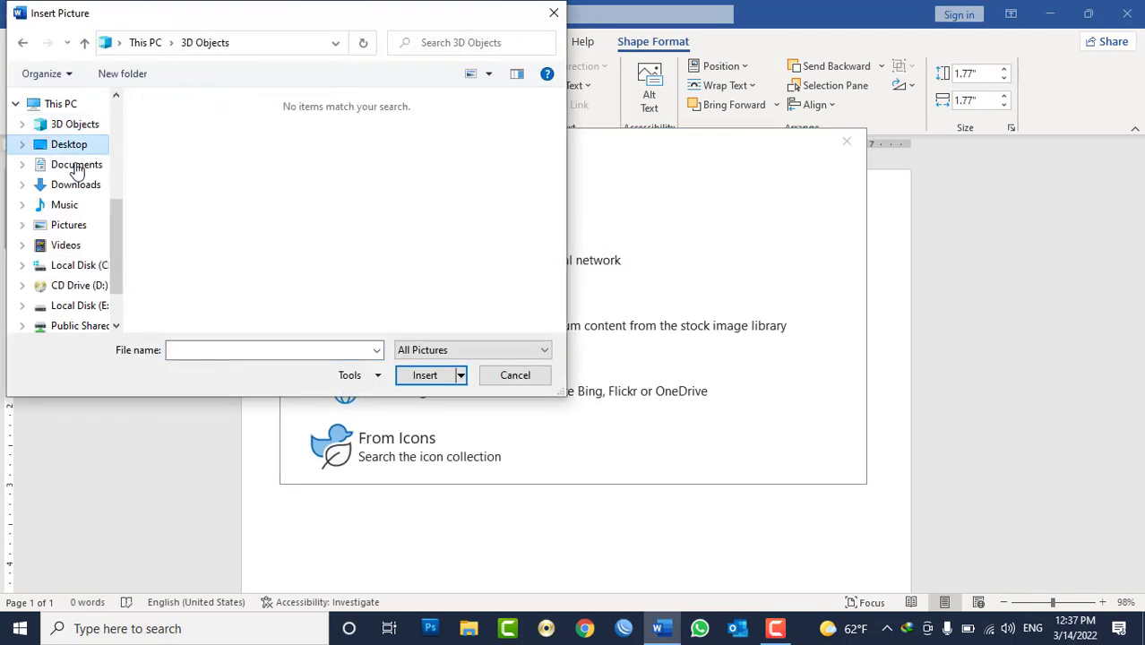
left_click(69, 145)
double_click(295, 148)
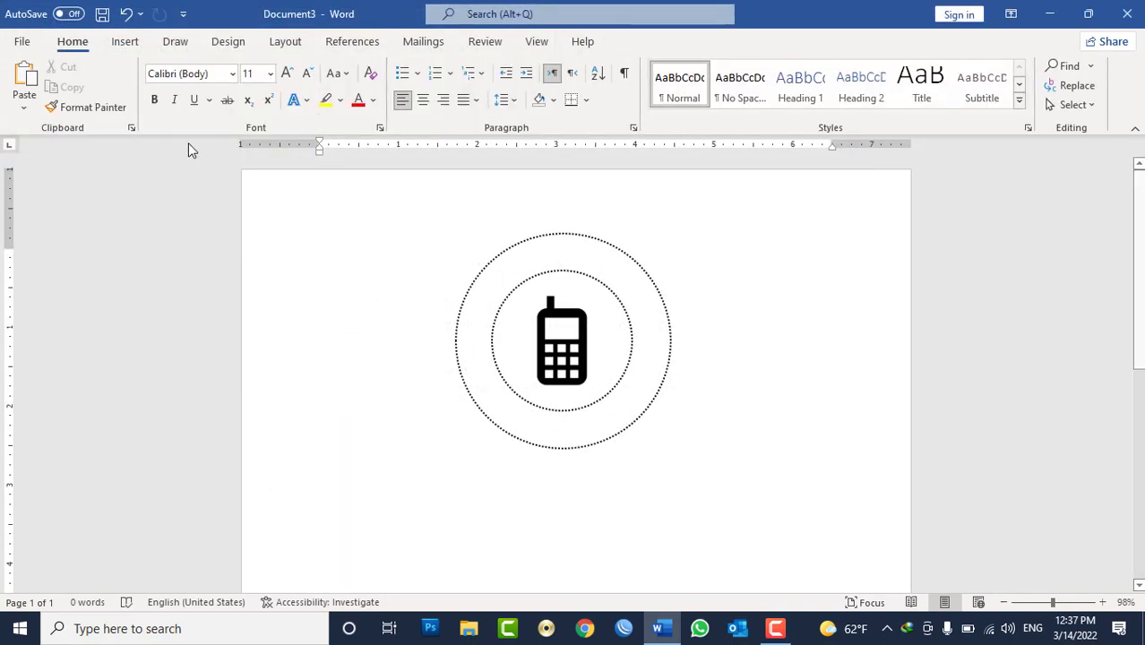
left_click(125, 42)
Draw a Stars and Banners ribbon across the bottom of the circles
left_click(224, 67)
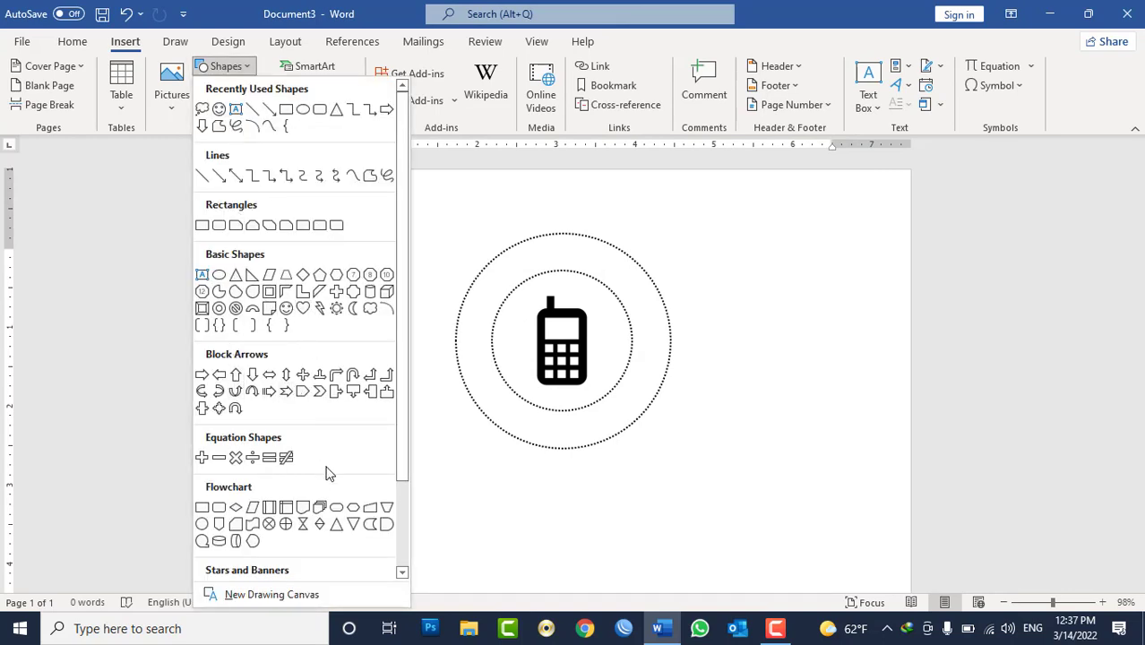
scroll(285, 459, "down", 3)
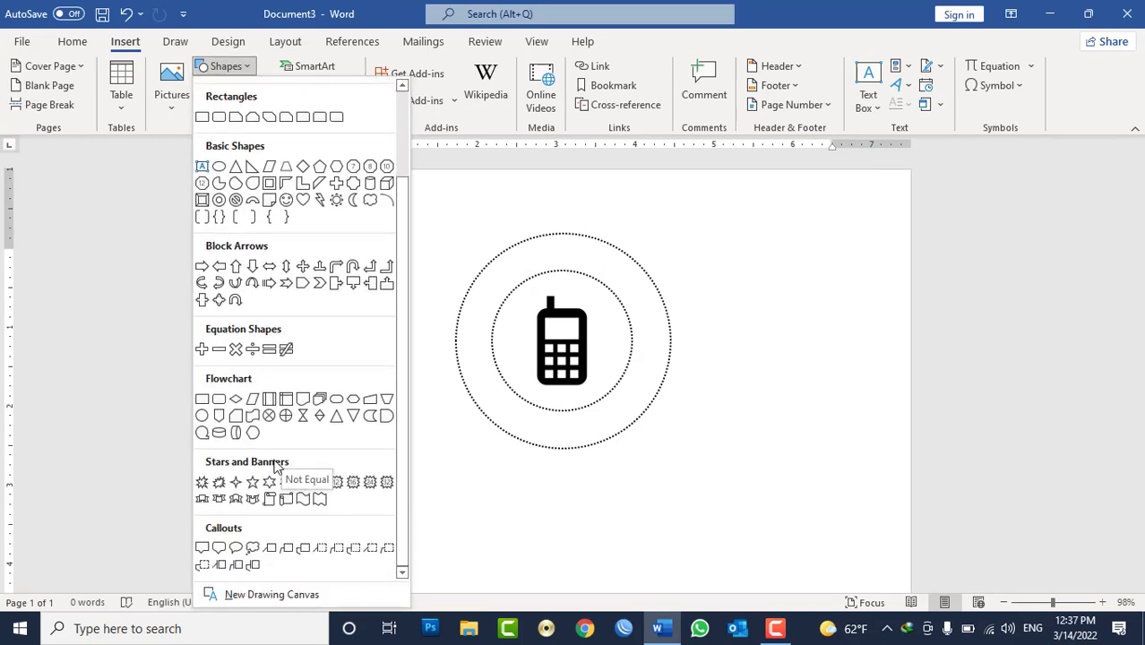
left_click(236, 504)
left_click_drag(429, 493, 695, 426)
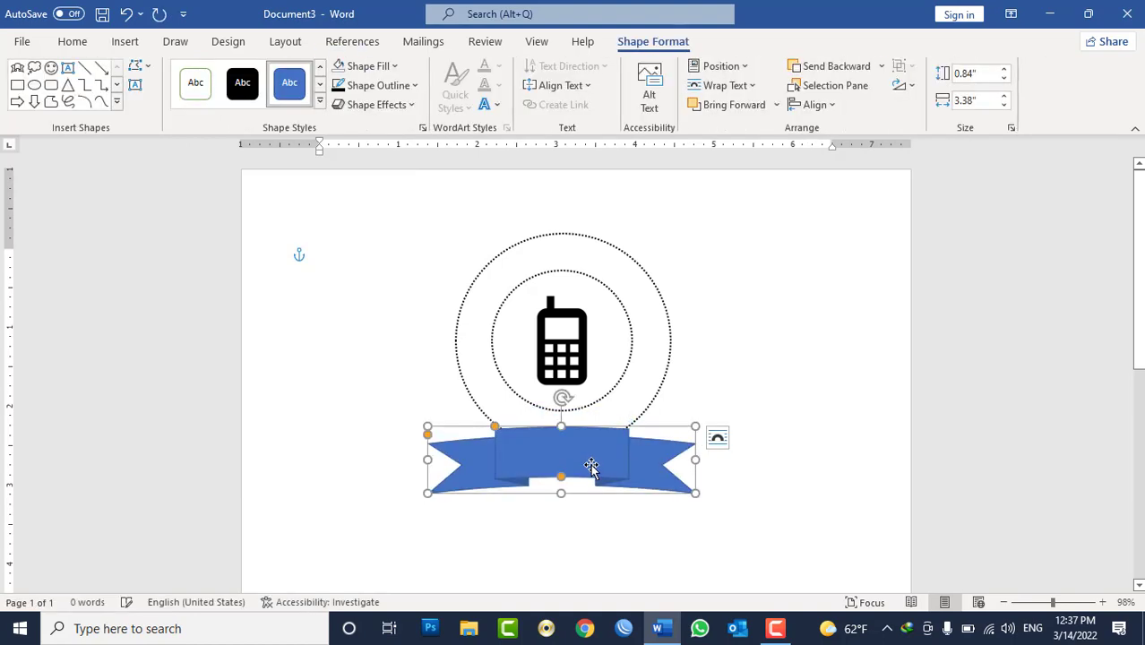
left_click_drag(591, 467, 591, 443)
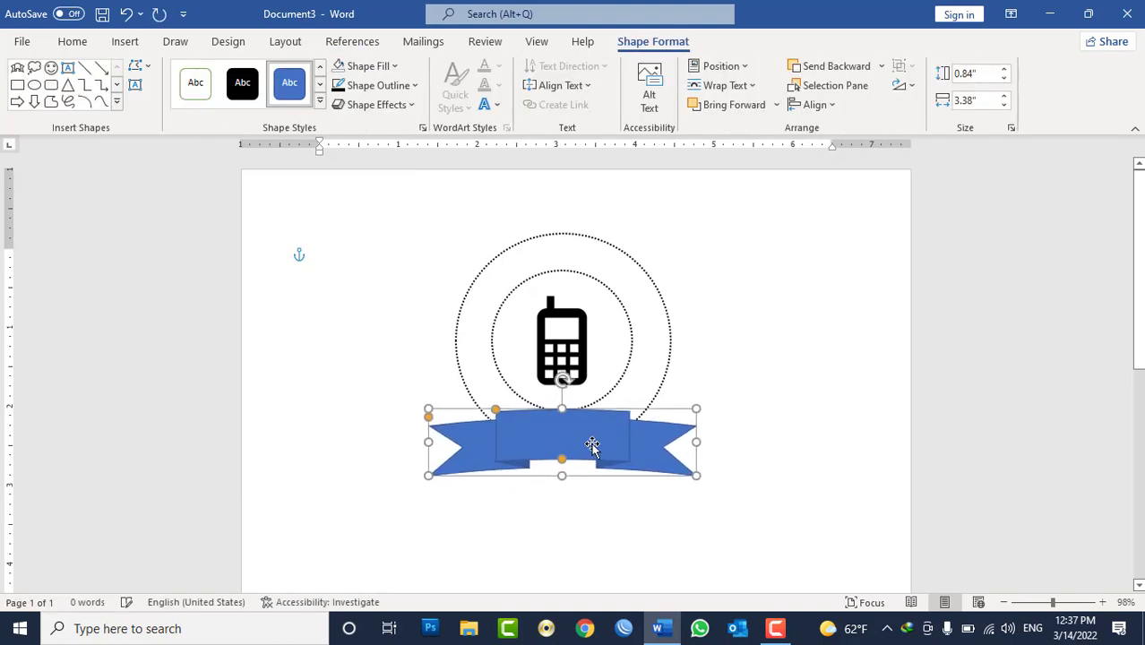
Give the banner a light grey fill and outline, then add text to it
left_click(377, 68)
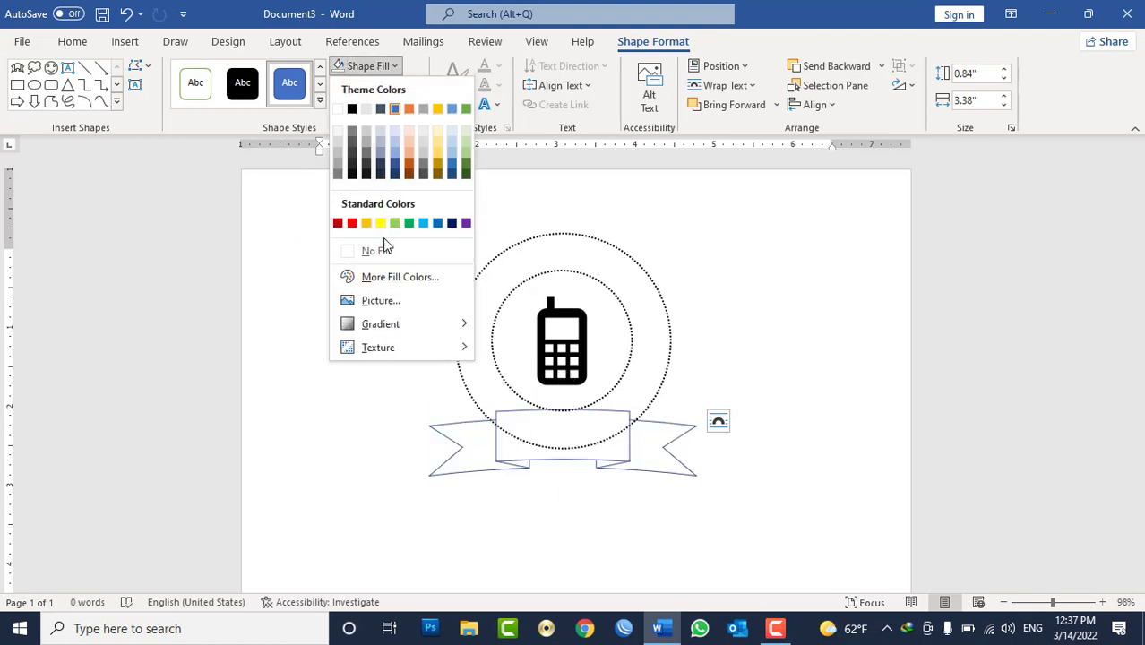
left_click(336, 133)
left_click(372, 85)
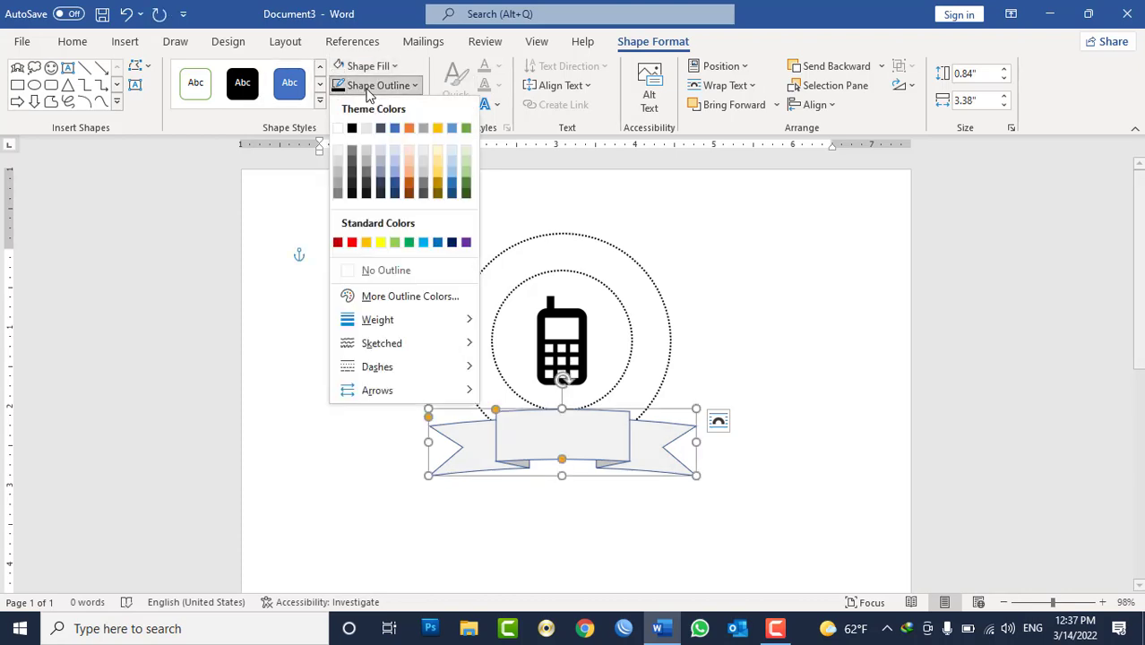
left_click(338, 164)
right_click(573, 431)
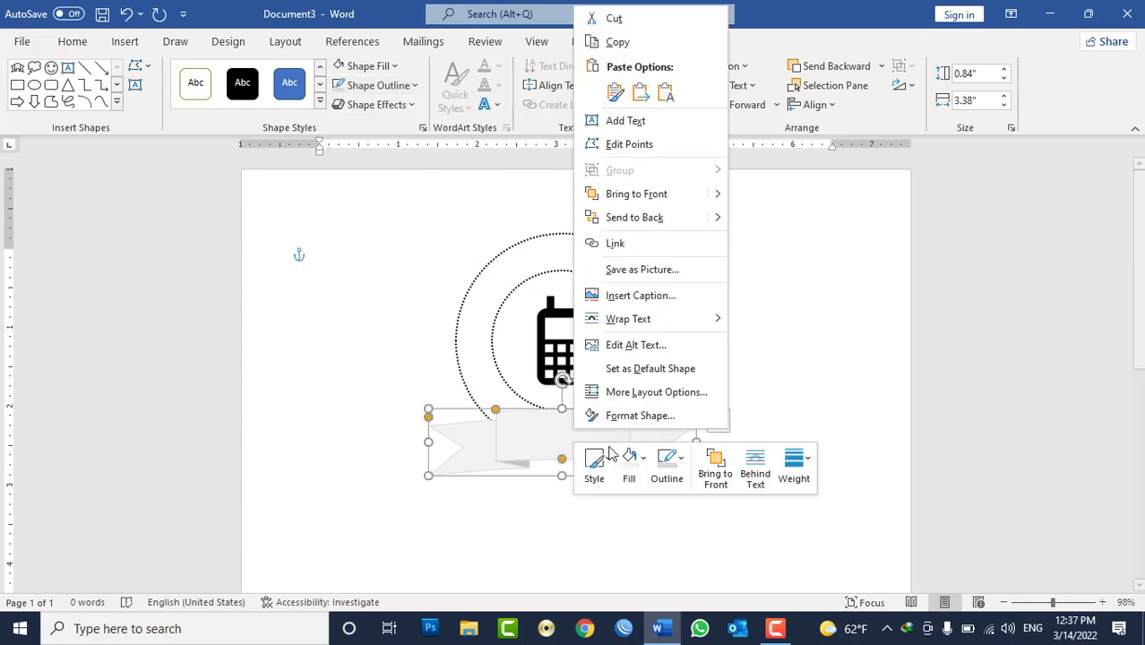
left_click(627, 120)
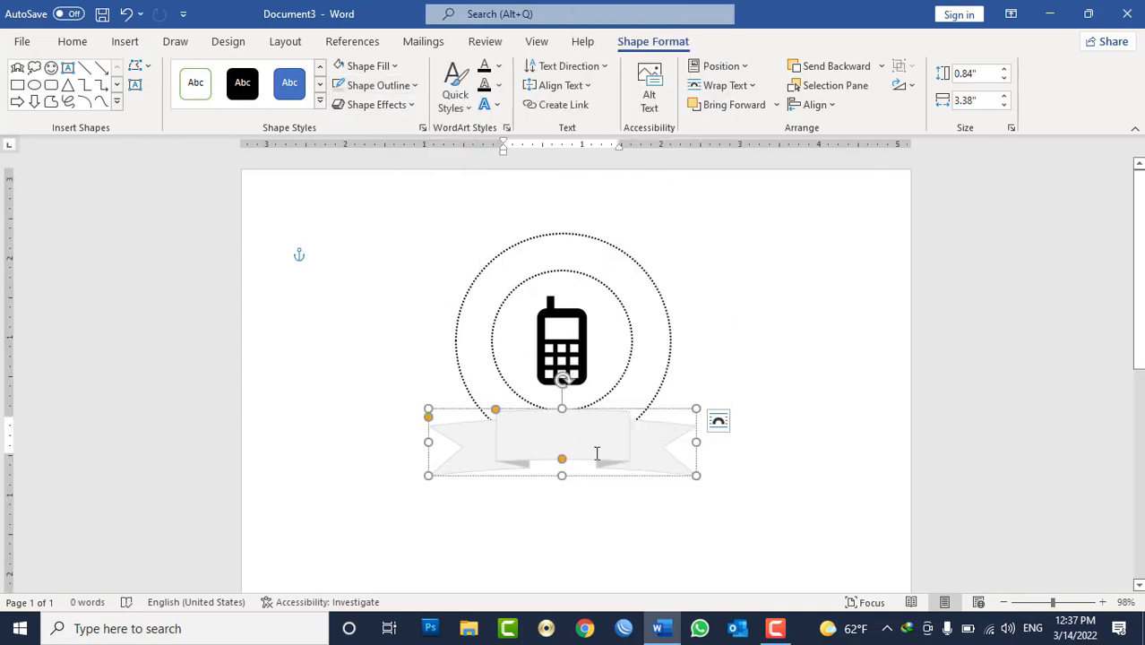
Enter a Persian caption and 1990 in the banner and set the text colour to Automatic black
key("alt+shift")
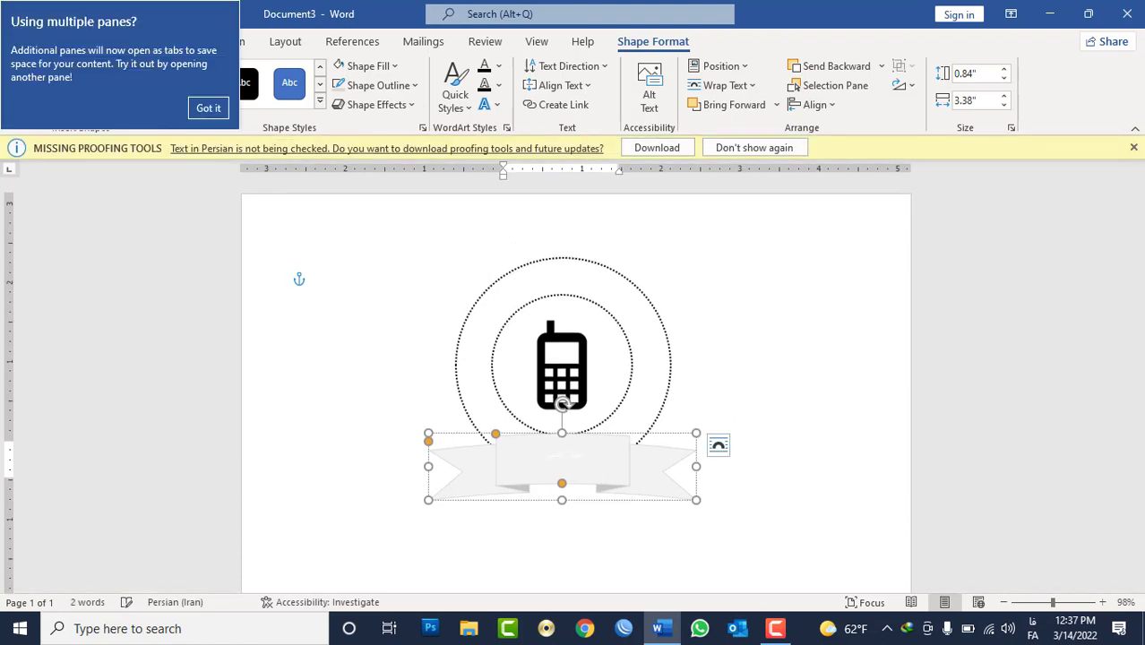
double_click(594, 459)
left_click(208, 108)
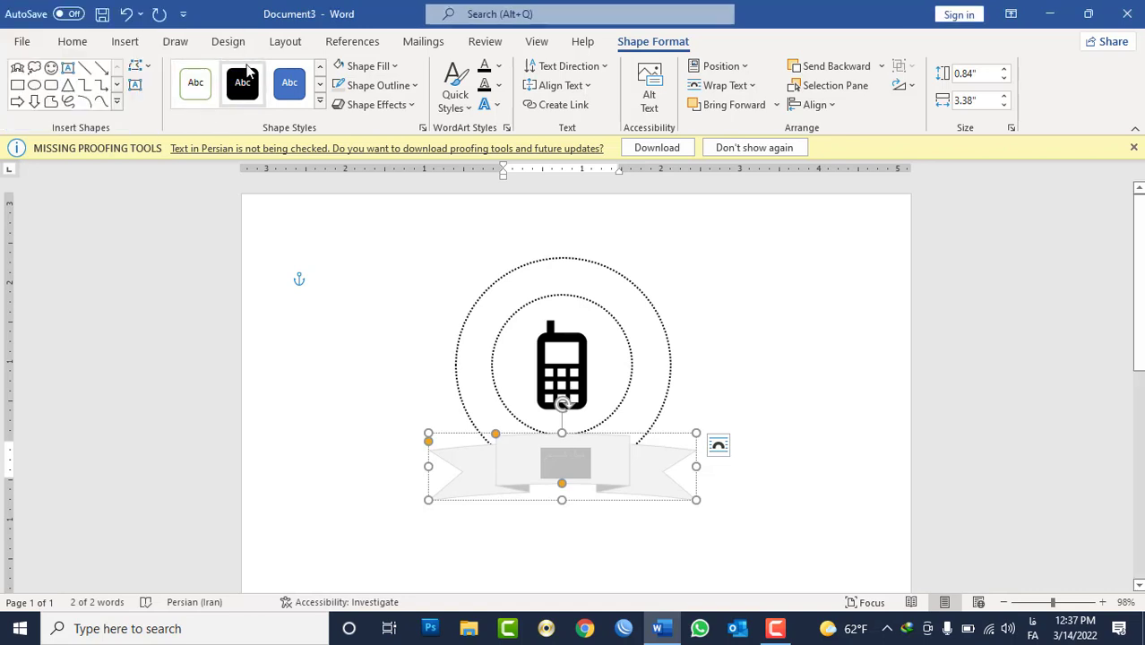
left_click(73, 42)
left_click(372, 99)
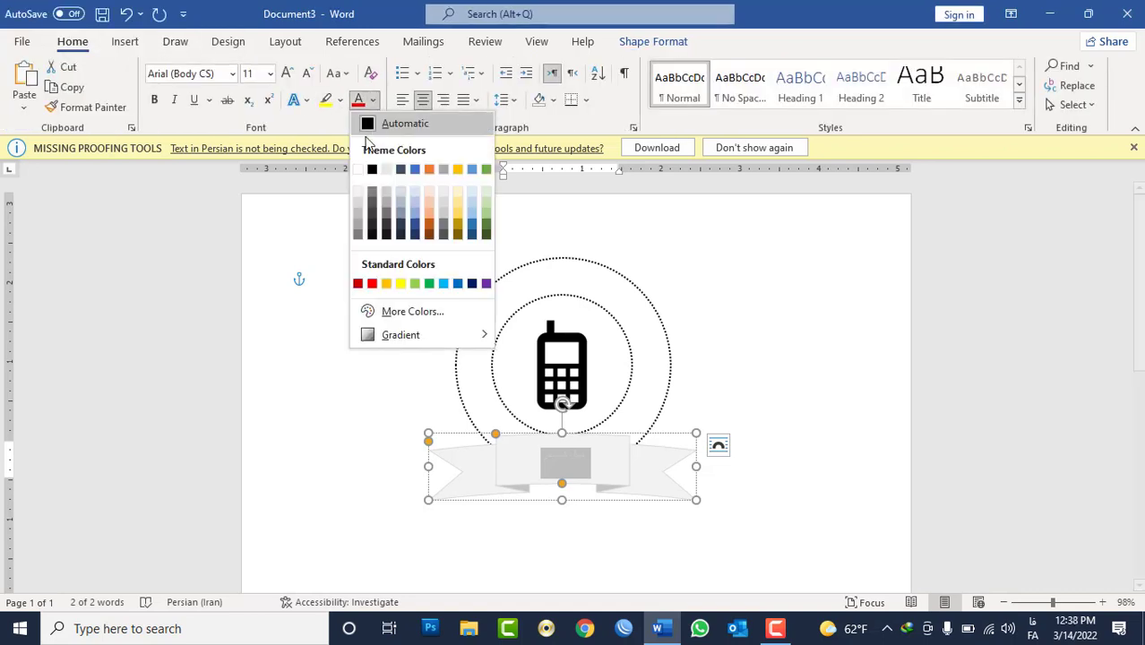
left_click(373, 171)
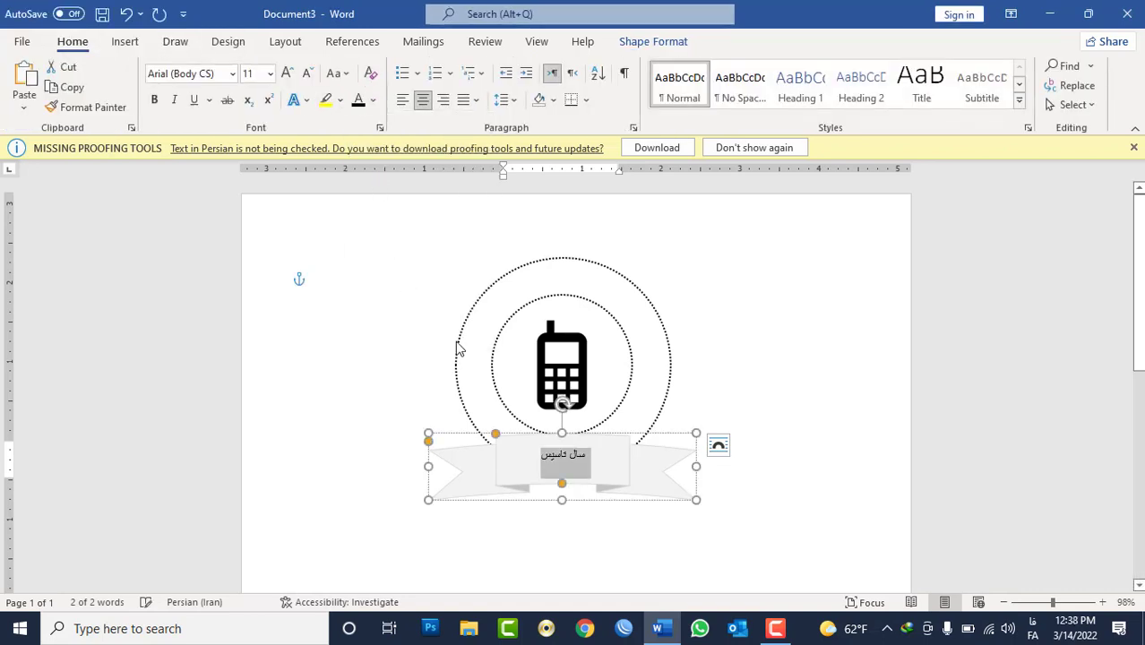
left_click(539, 453)
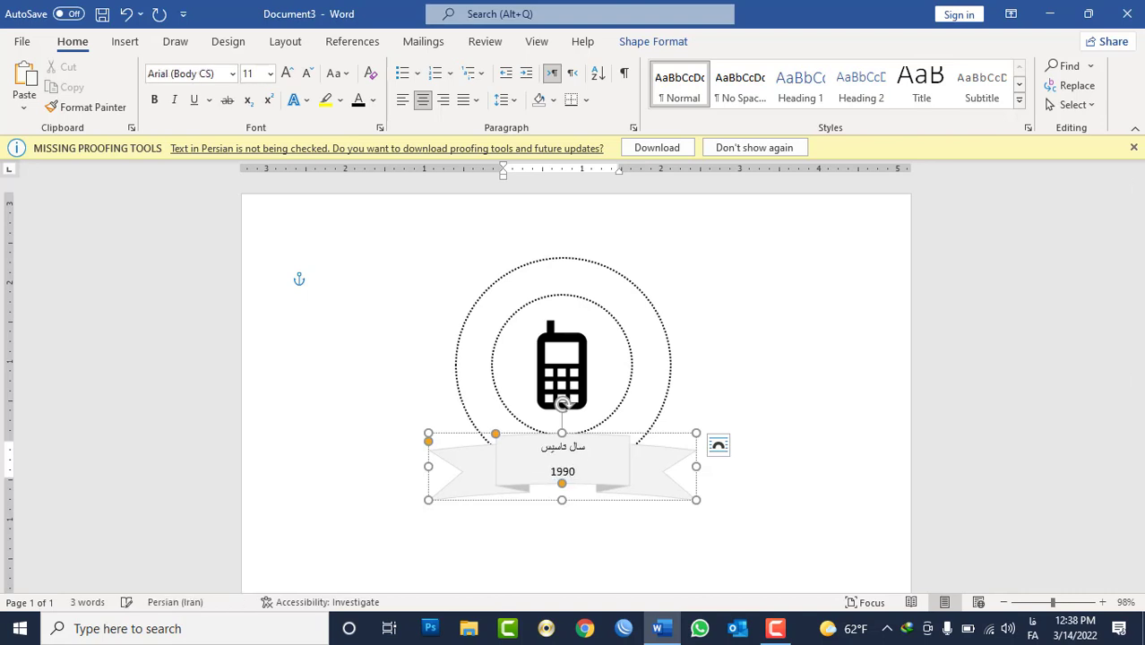
left_click(654, 363)
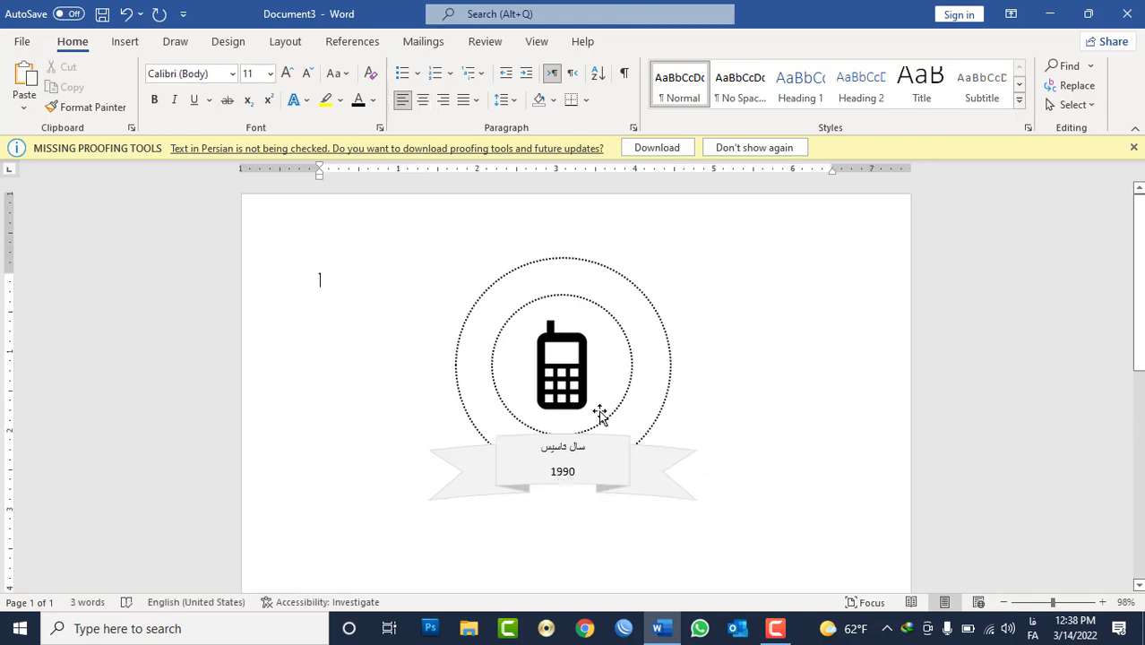
Insert a white-fill, blue-outline WordArt reading 'انترکانتیننتال هوتل کابل'
left_click(125, 41)
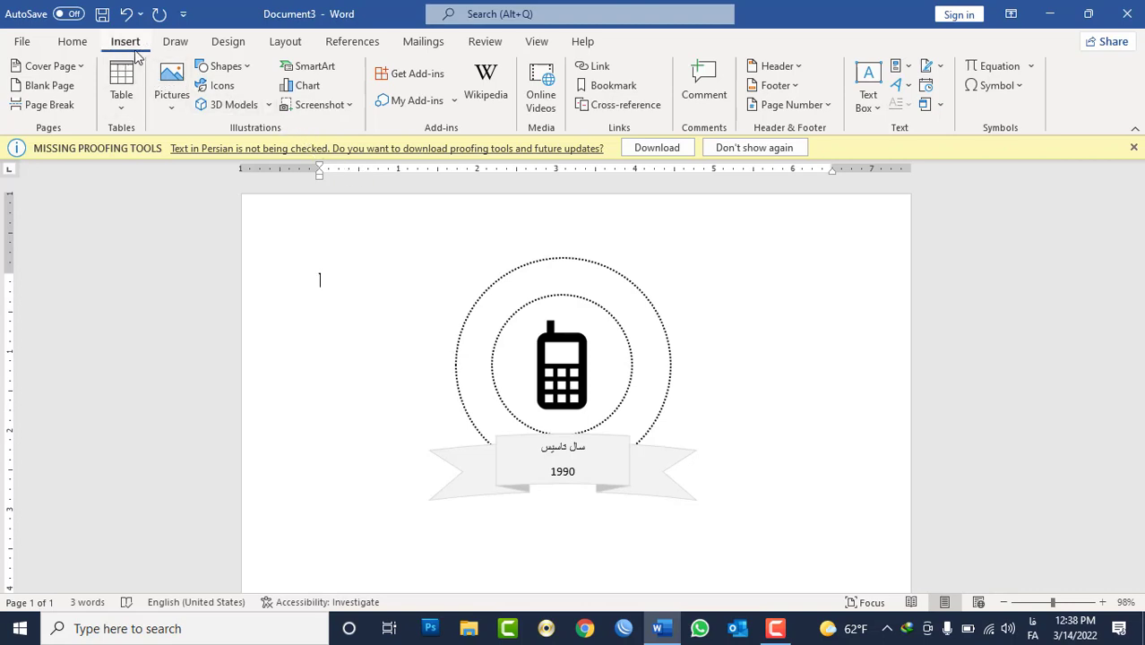
left_click(908, 84)
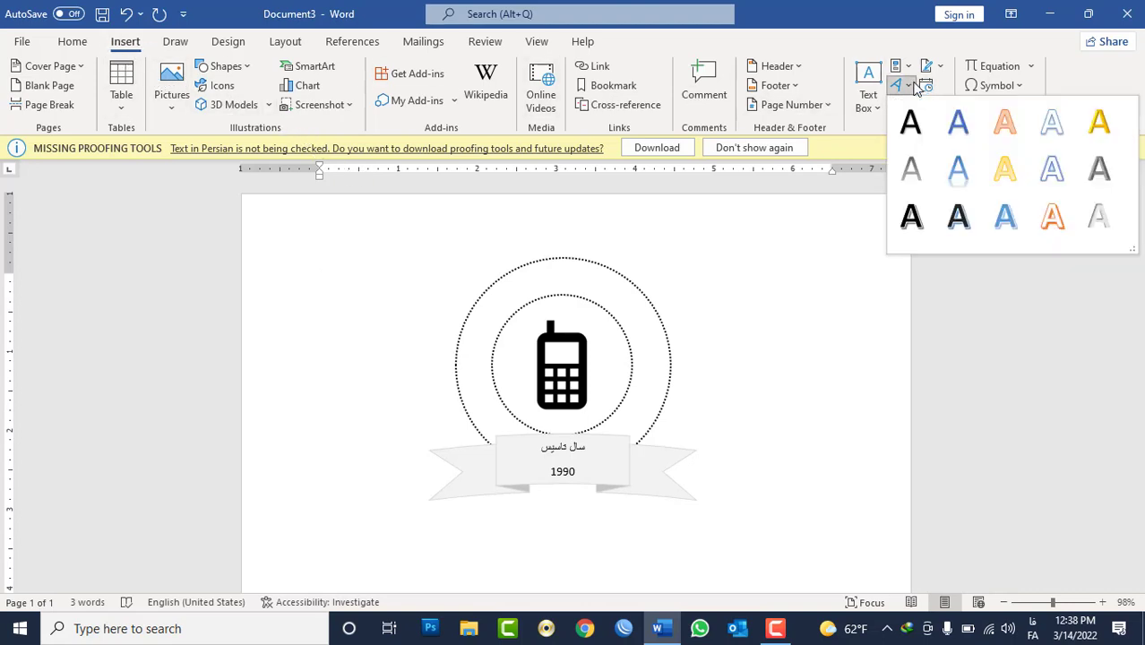
left_click(1061, 135)
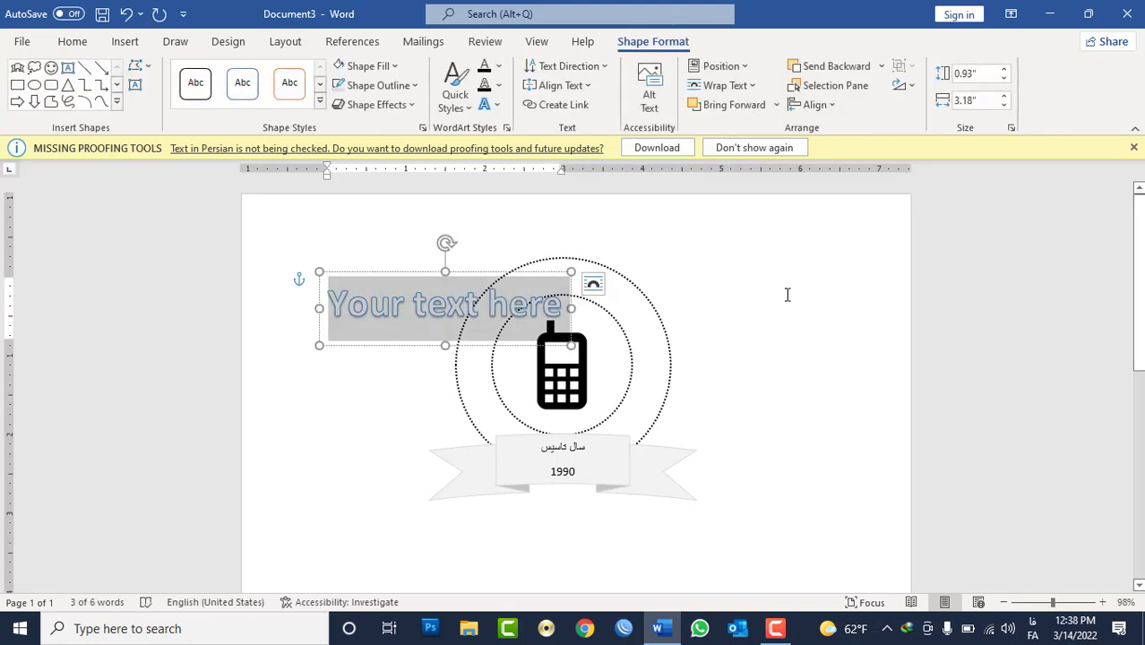
type("موبایل")
key("alt+shift")
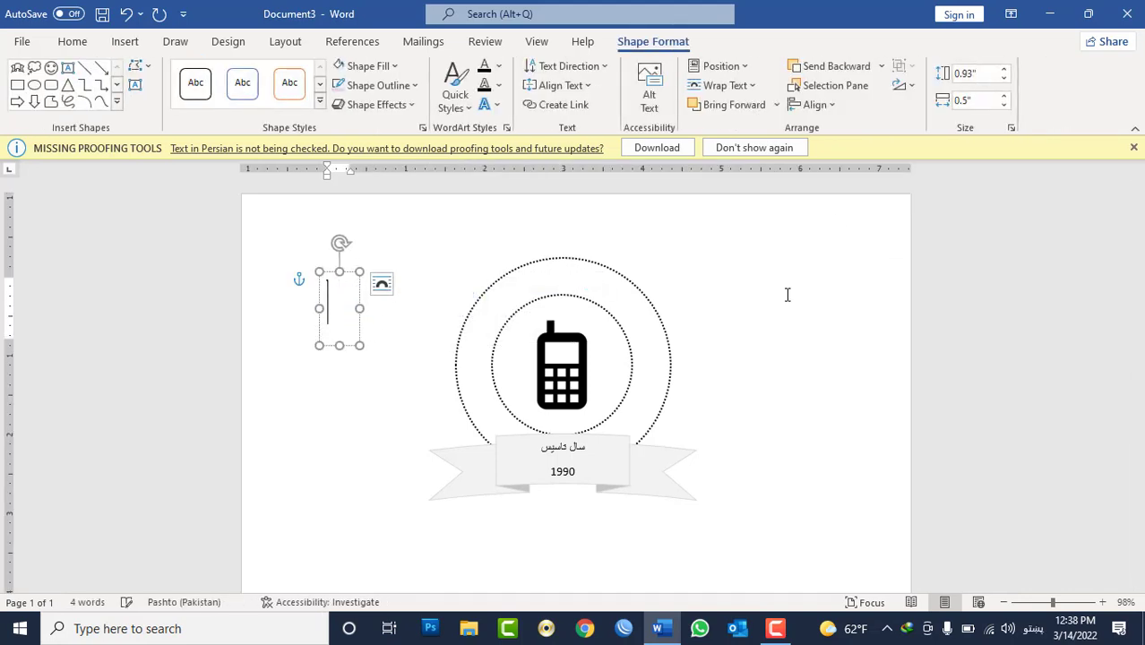
key("alt+shift")
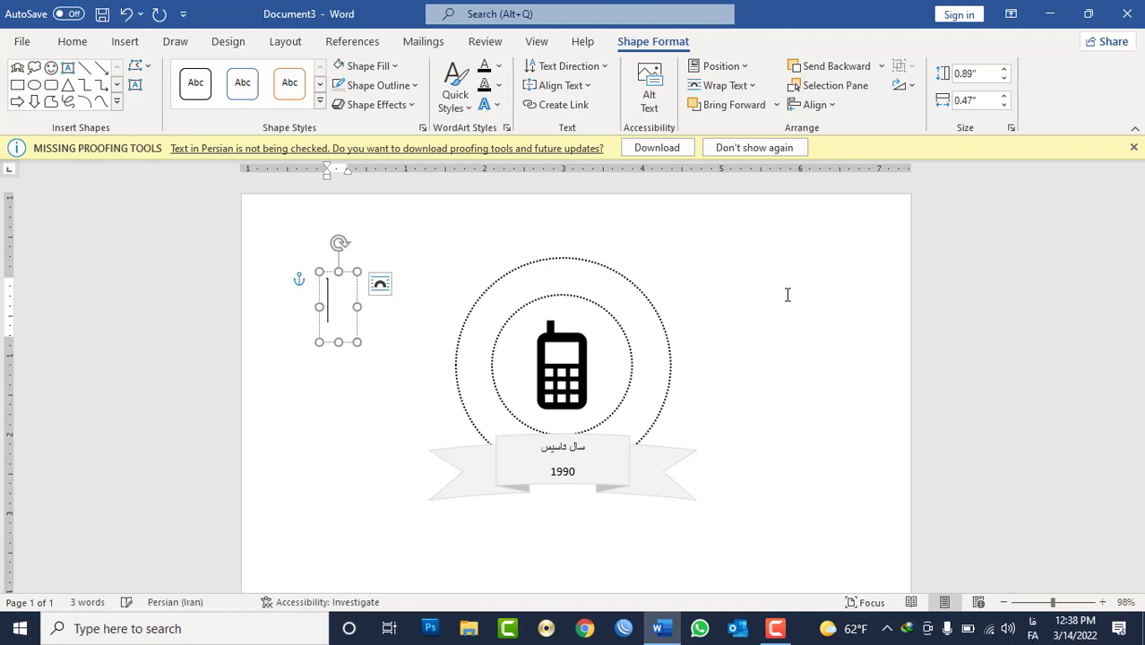
key("alt+shift")
type("انترکا")
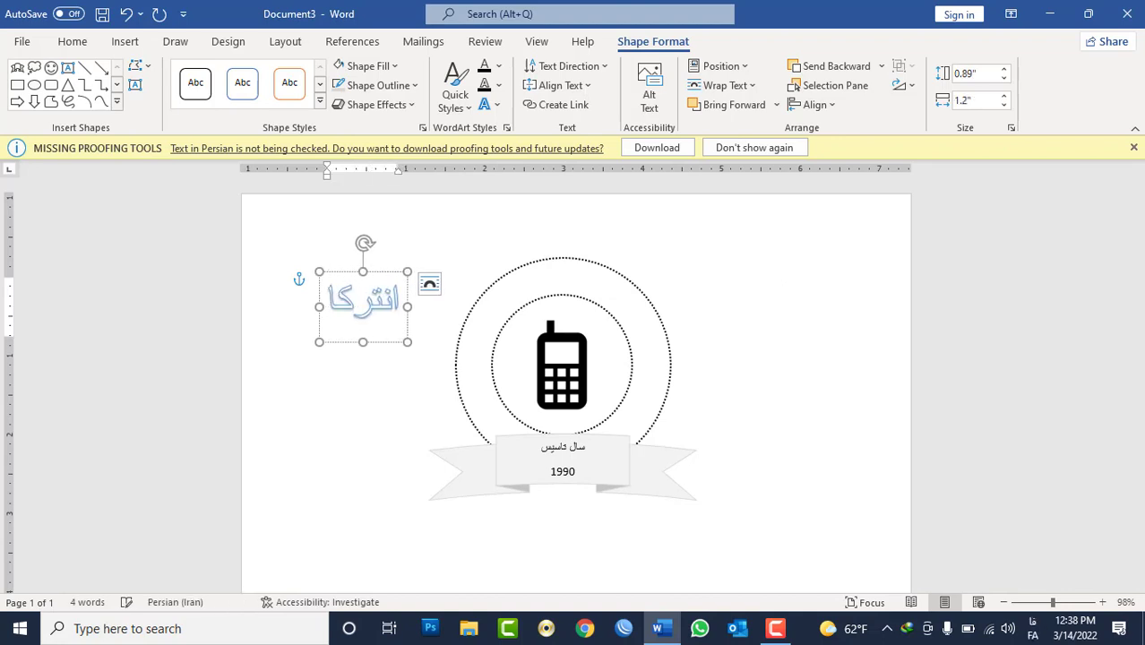
type("نتیننت")
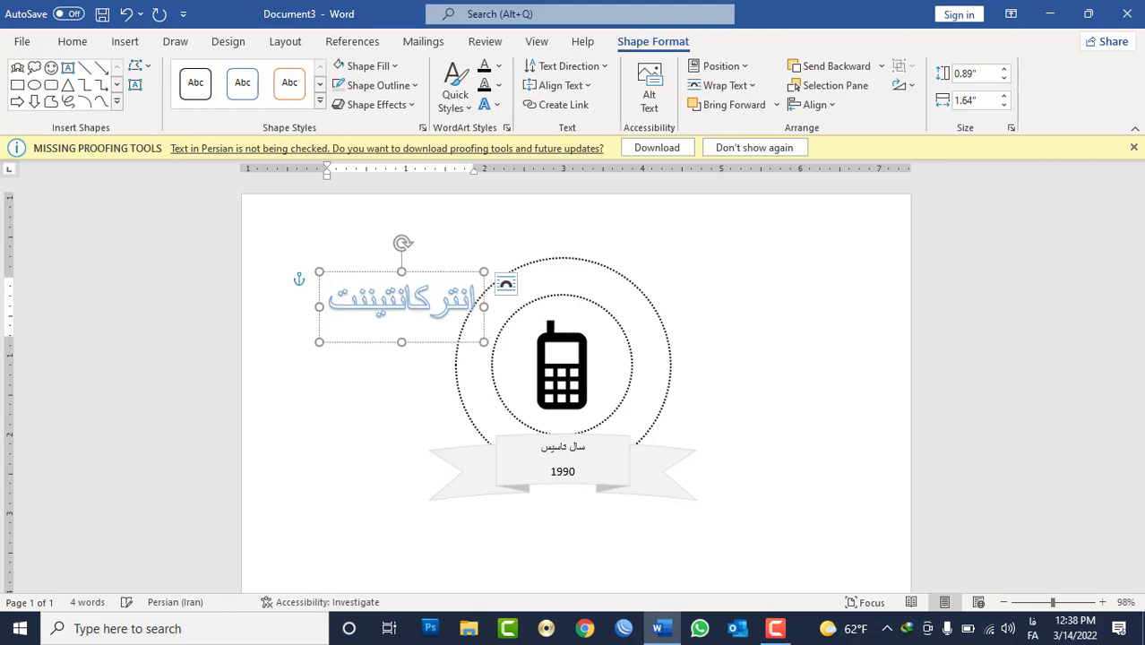
type("ال هوتل کا")
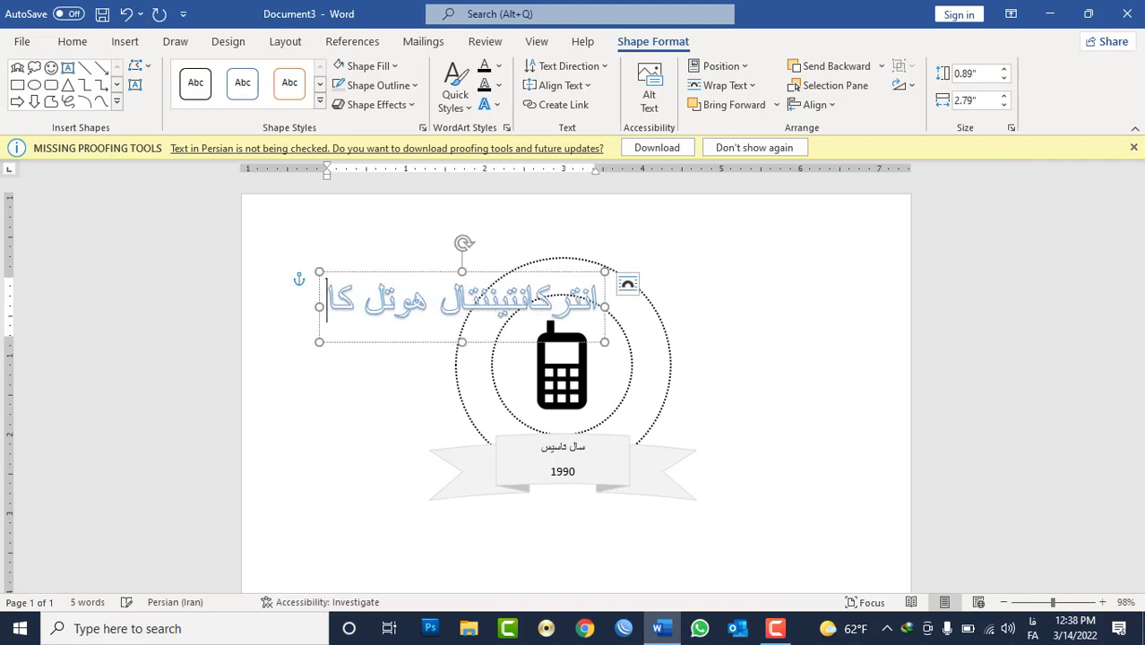
type("بل")
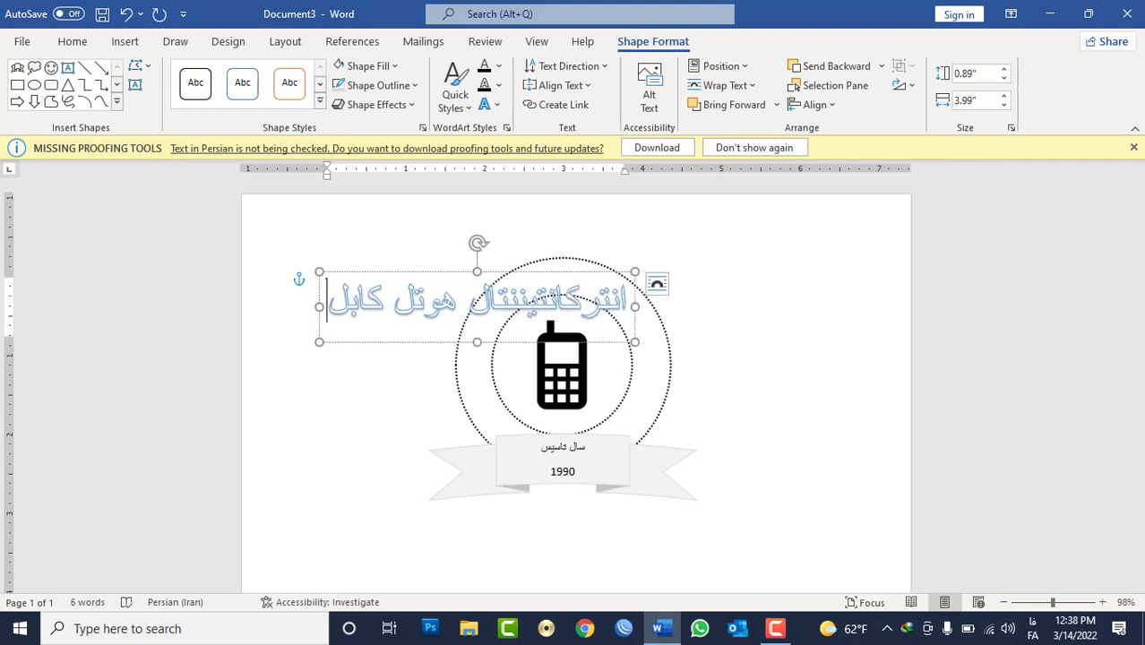
Make the WordArt text bold at 22 pt and shrink its box to fit
triple_click(526, 308)
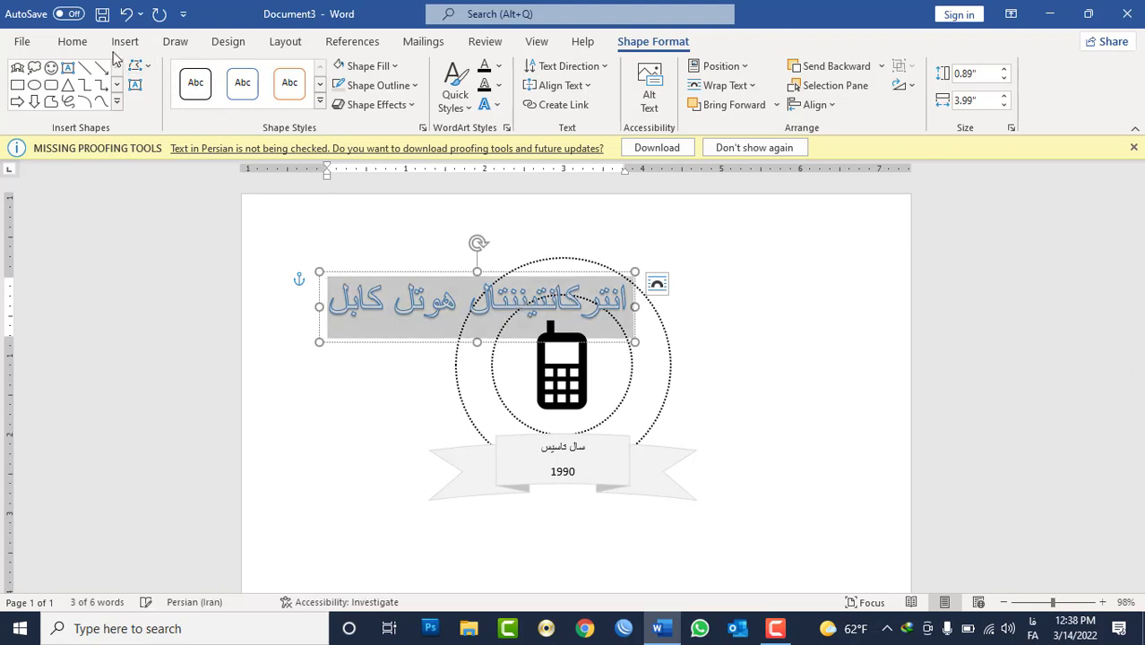
left_click(72, 41)
left_click(308, 79)
left_click(308, 79)
left_click(309, 79)
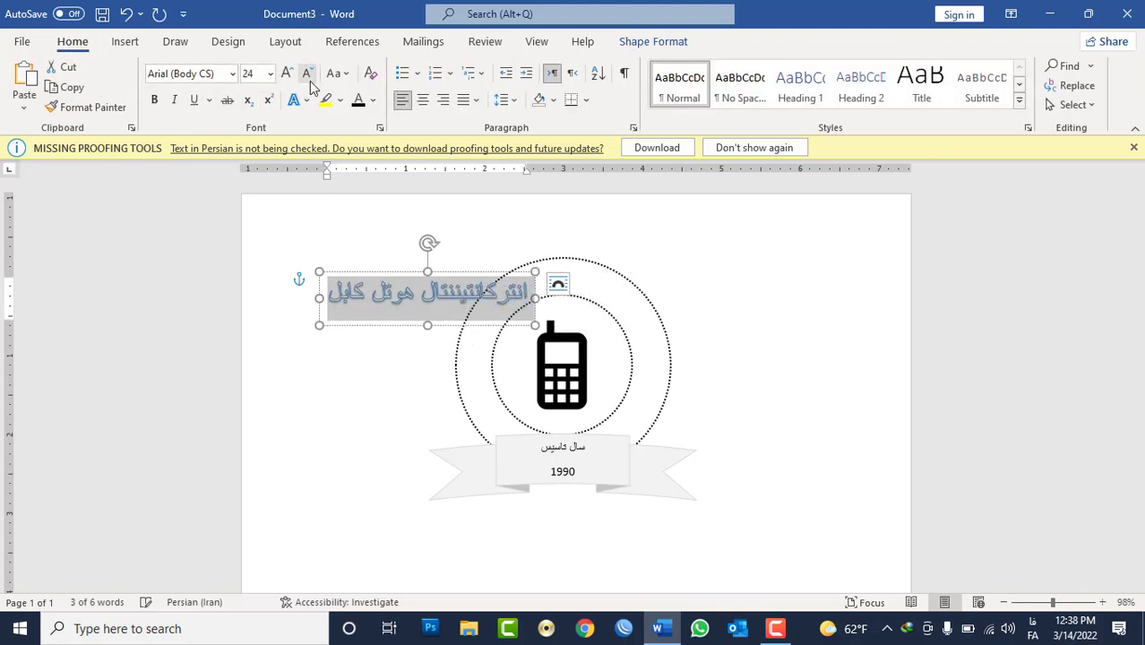
left_click(158, 102)
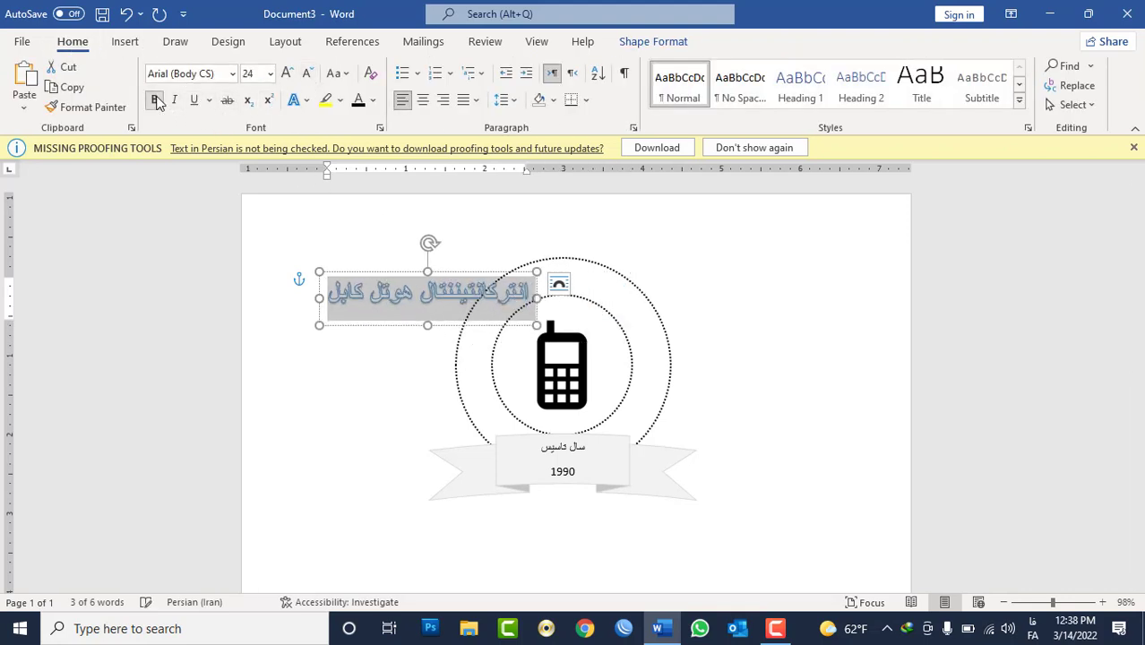
left_click(308, 74)
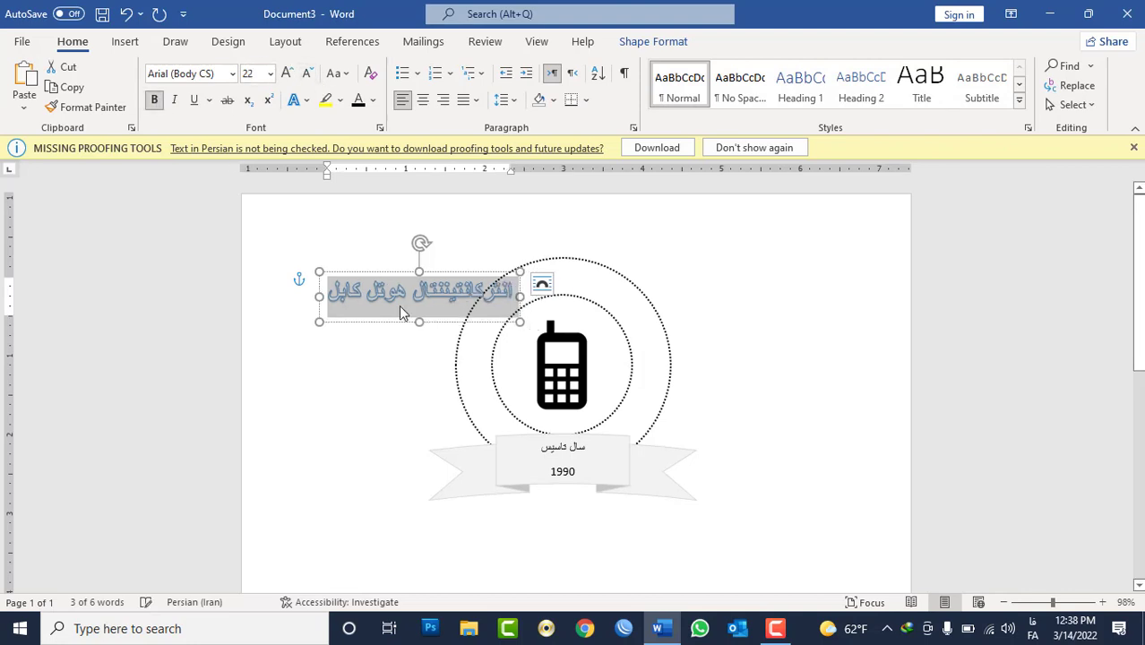
left_click_drag(420, 321, 422, 309)
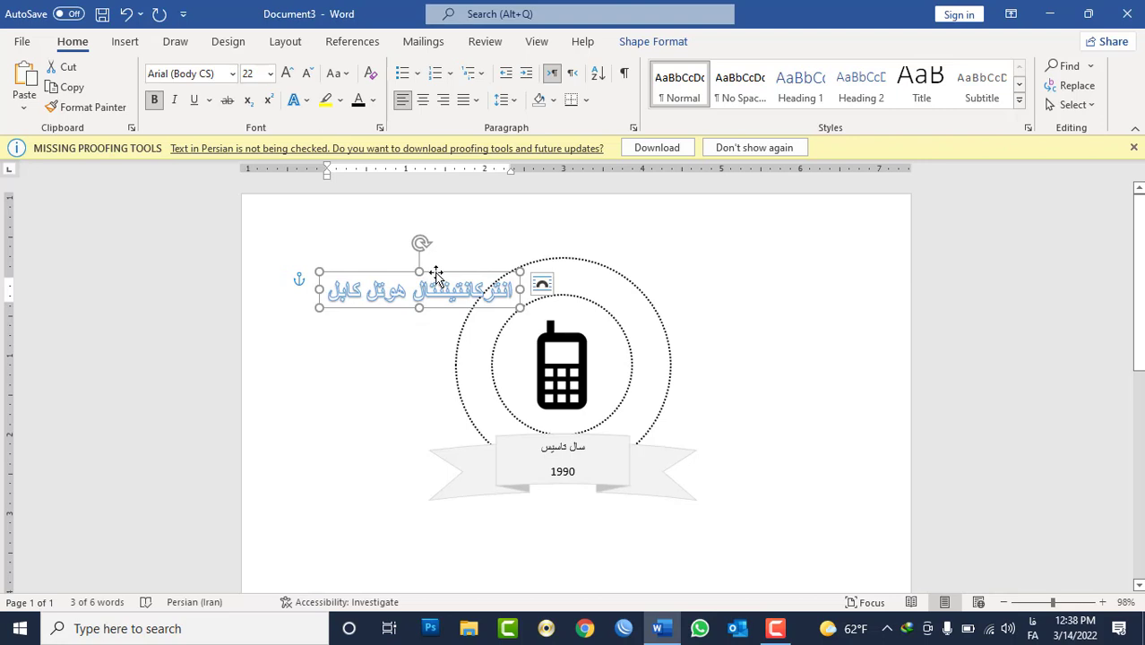
double_click(436, 274)
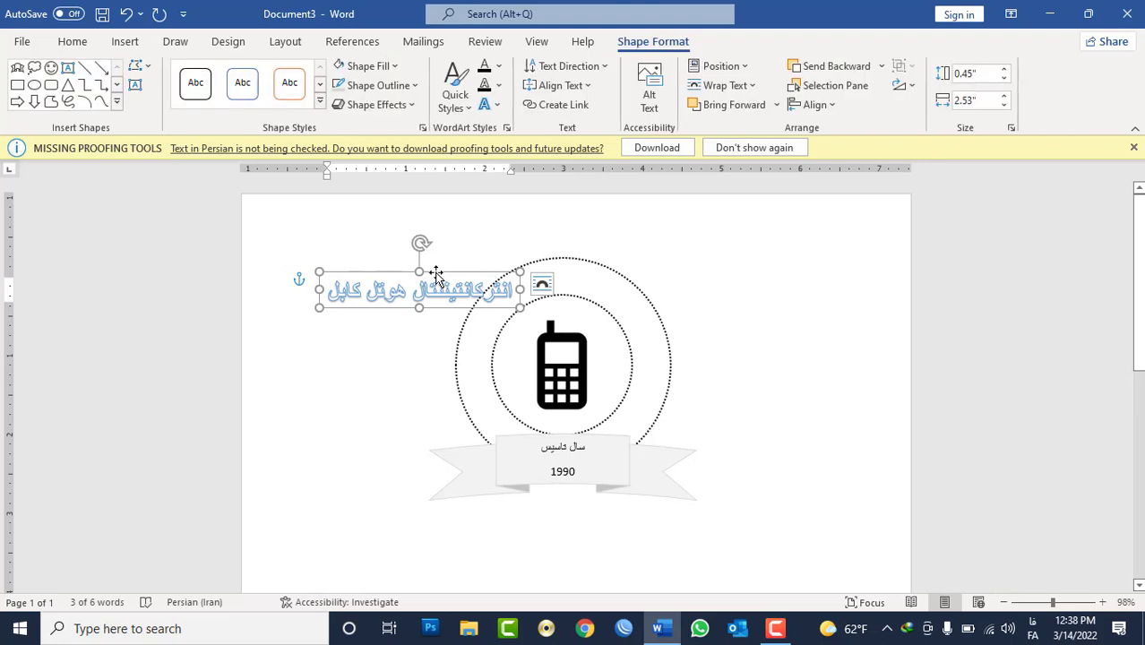
Apply the Arch transform to the WordArt, then rotate and place it along the outer circle's top
left_click(484, 105)
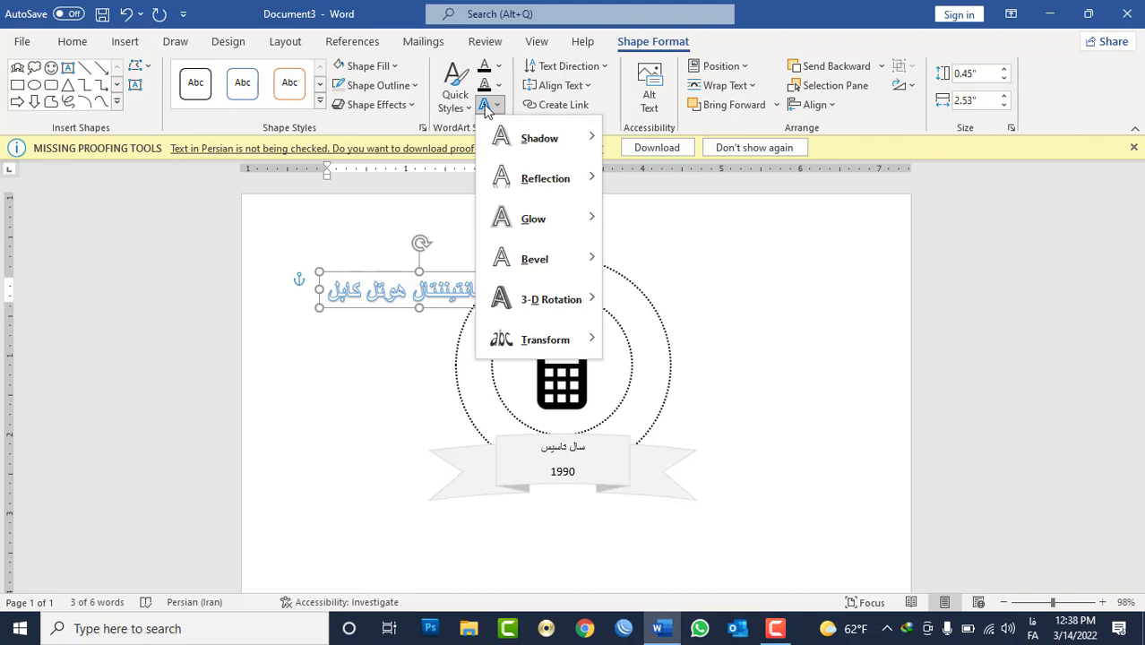
mouse_move(530, 299)
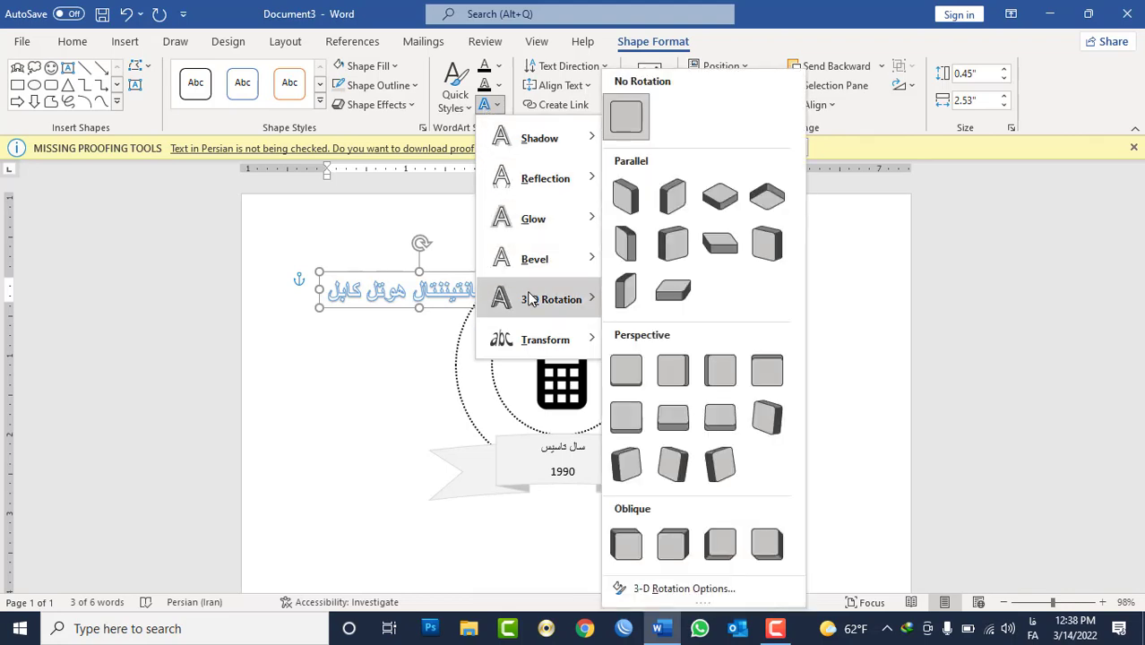
mouse_move(519, 339)
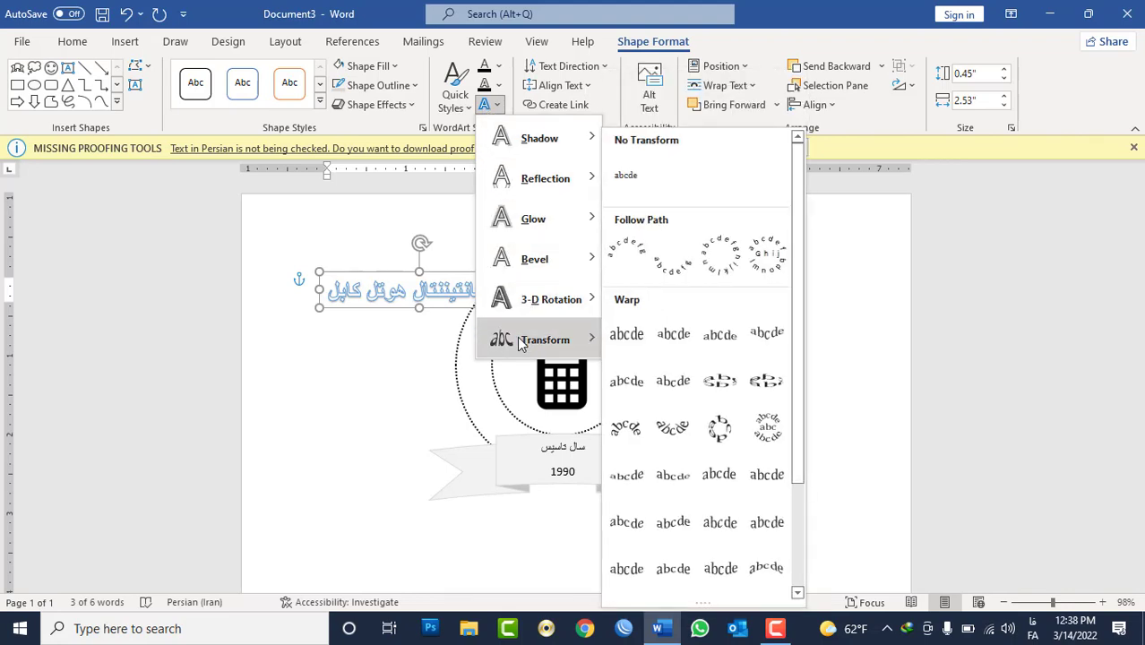
left_click(633, 258)
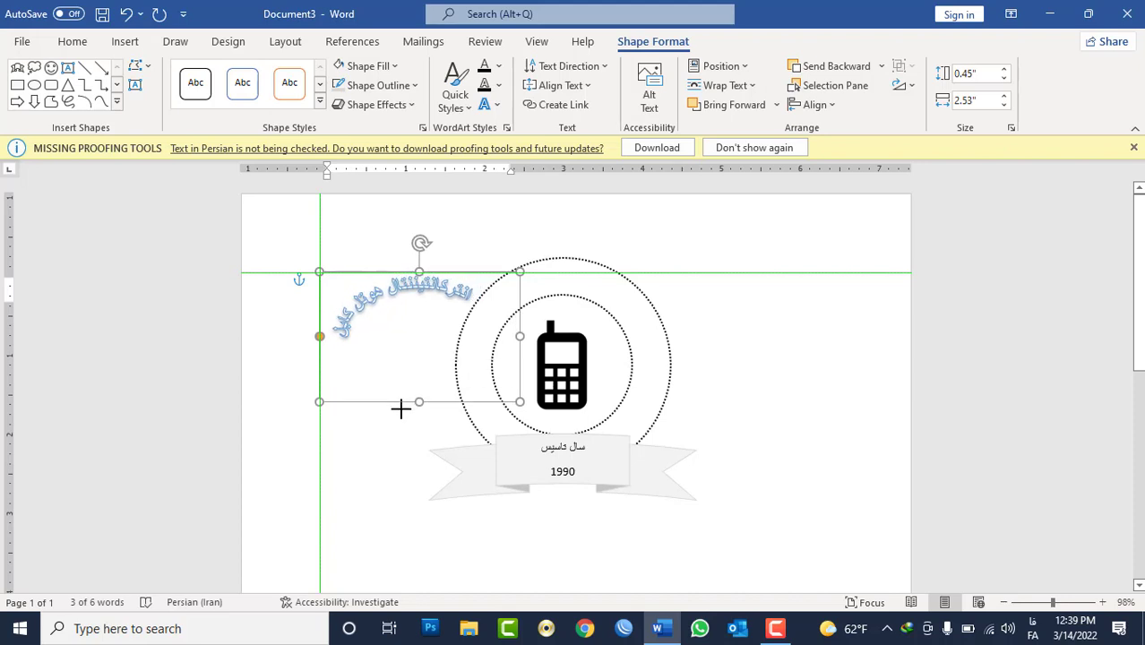
left_click_drag(414, 364, 418, 410)
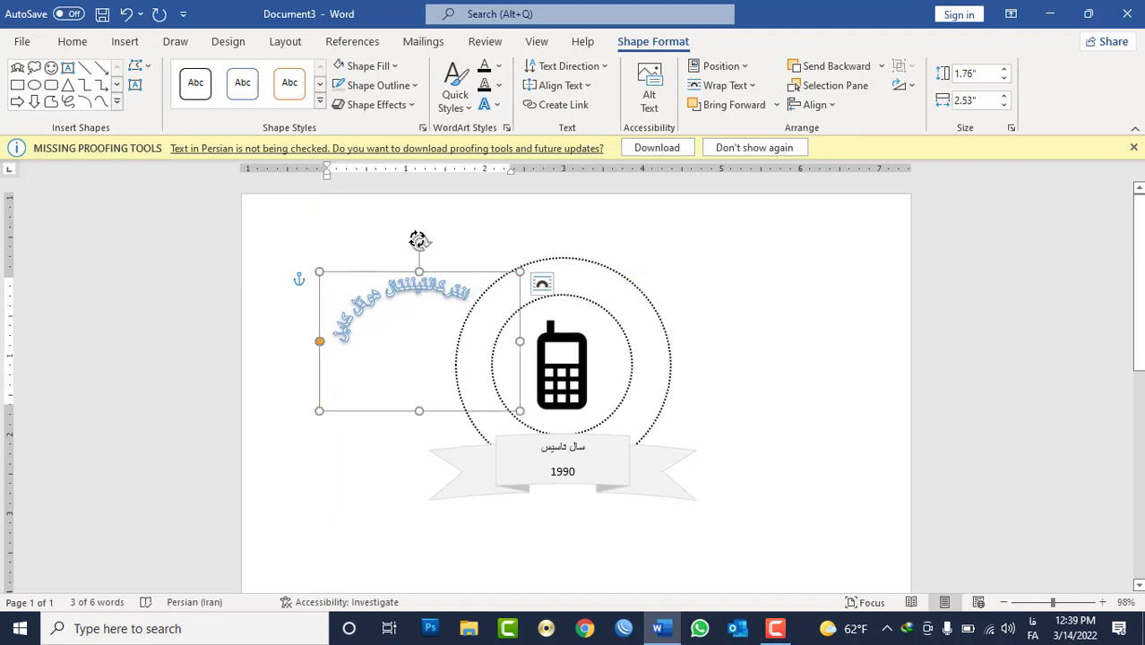
mouse_move(414, 243)
left_mouse_down()
mouse_move(440, 224)
mouse_move(434, 215)
left_mouse_up()
left_click_drag(441, 279, 585, 264)
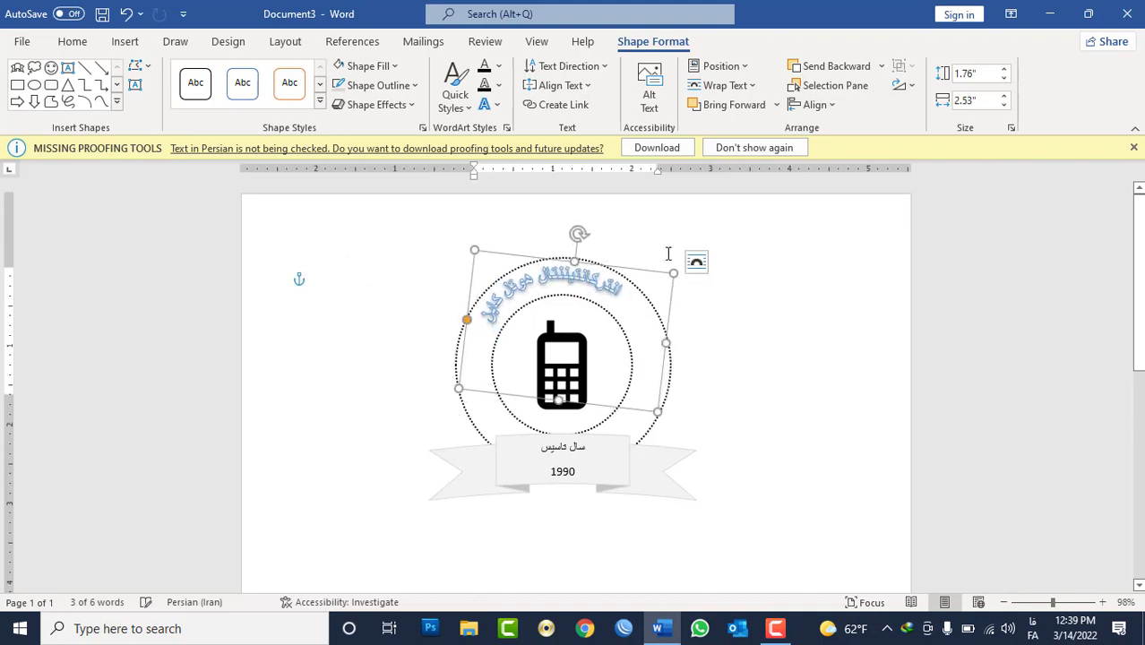
mouse_move(579, 234)
left_mouse_down()
mouse_move(600, 240)
mouse_move(608, 272)
left_mouse_up()
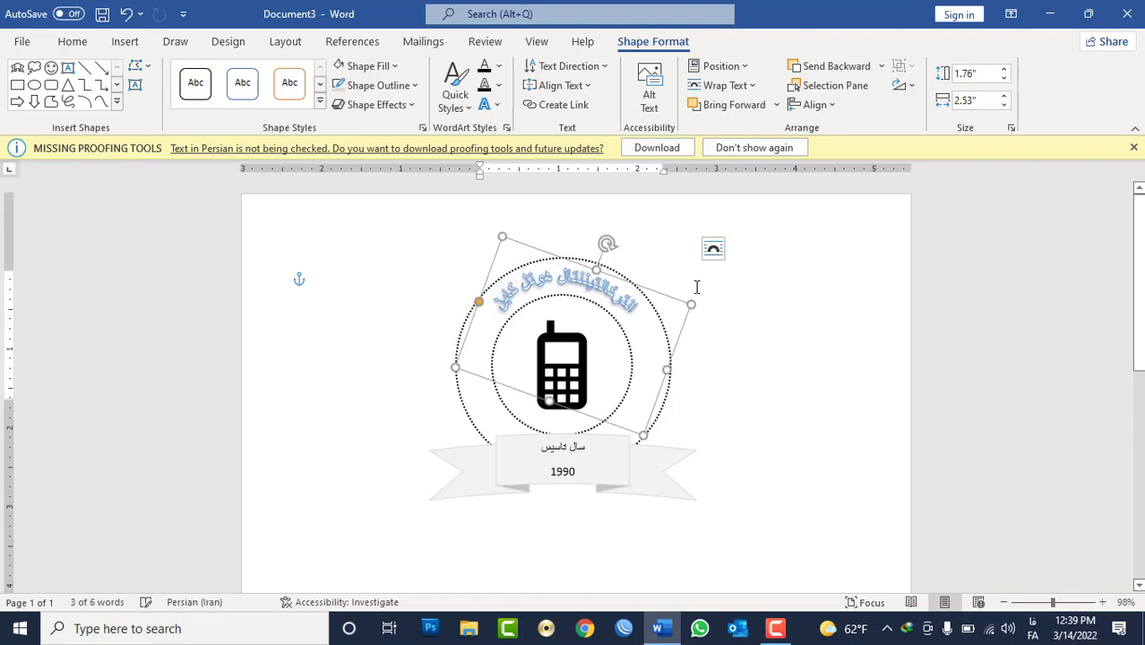
left_click(760, 304)
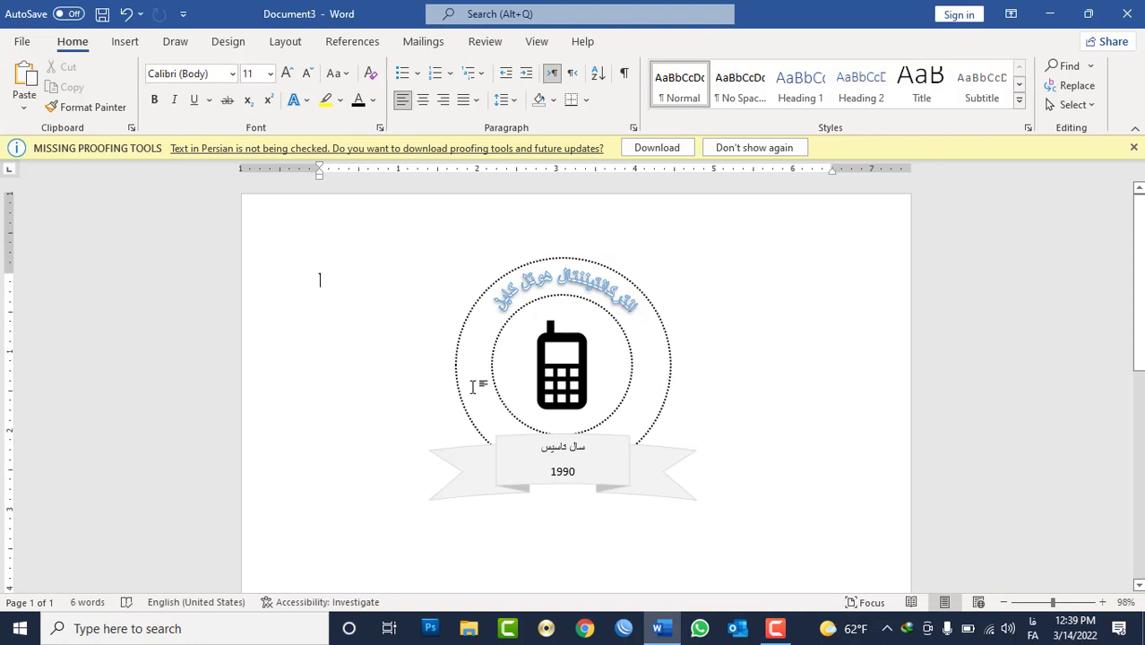
Tighten the banner text's line spacing and move the banner slightly lower on the rings
left_click(561, 482)
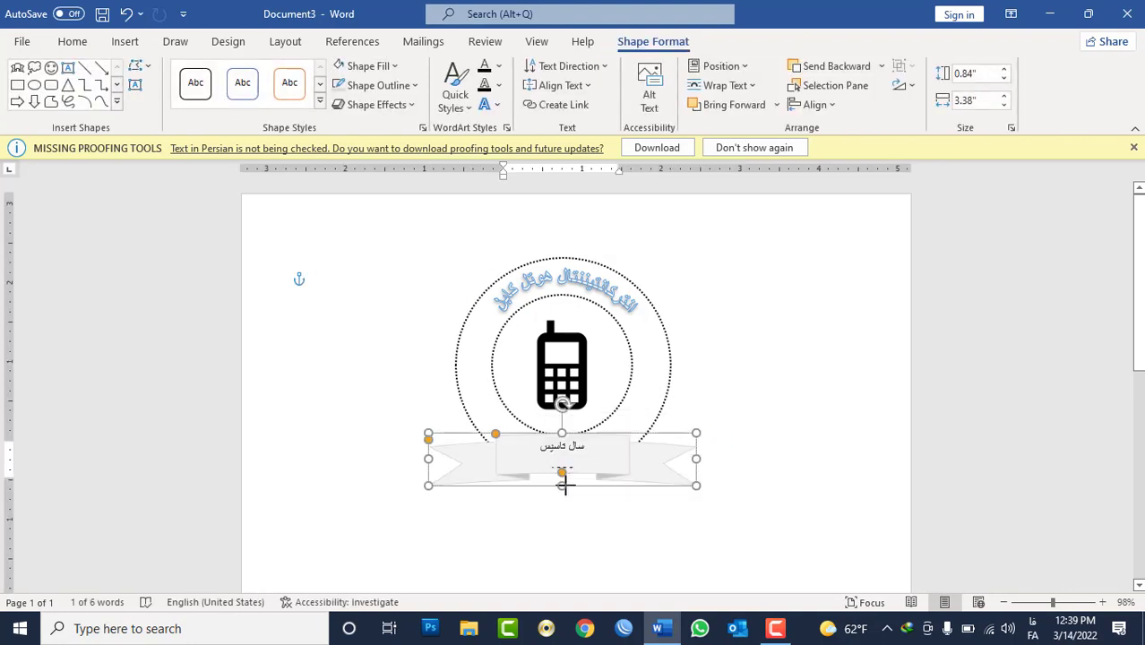
left_click_drag(561, 482, 561, 490)
triple_click(568, 461)
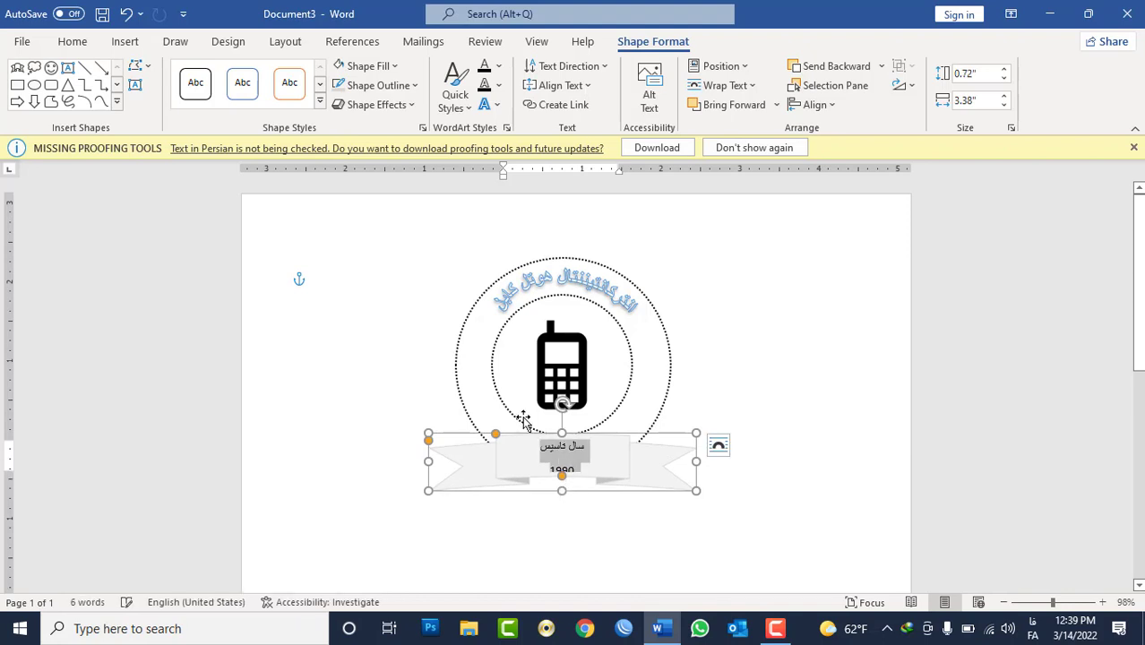
left_click(74, 41)
left_click(504, 100)
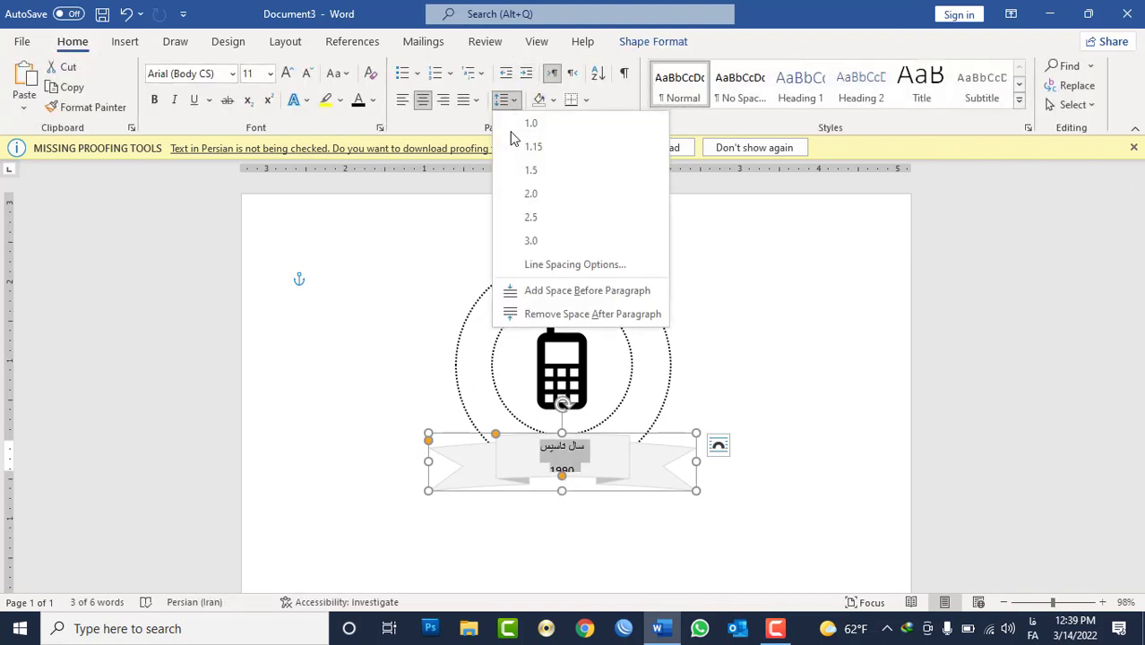
left_click(556, 314)
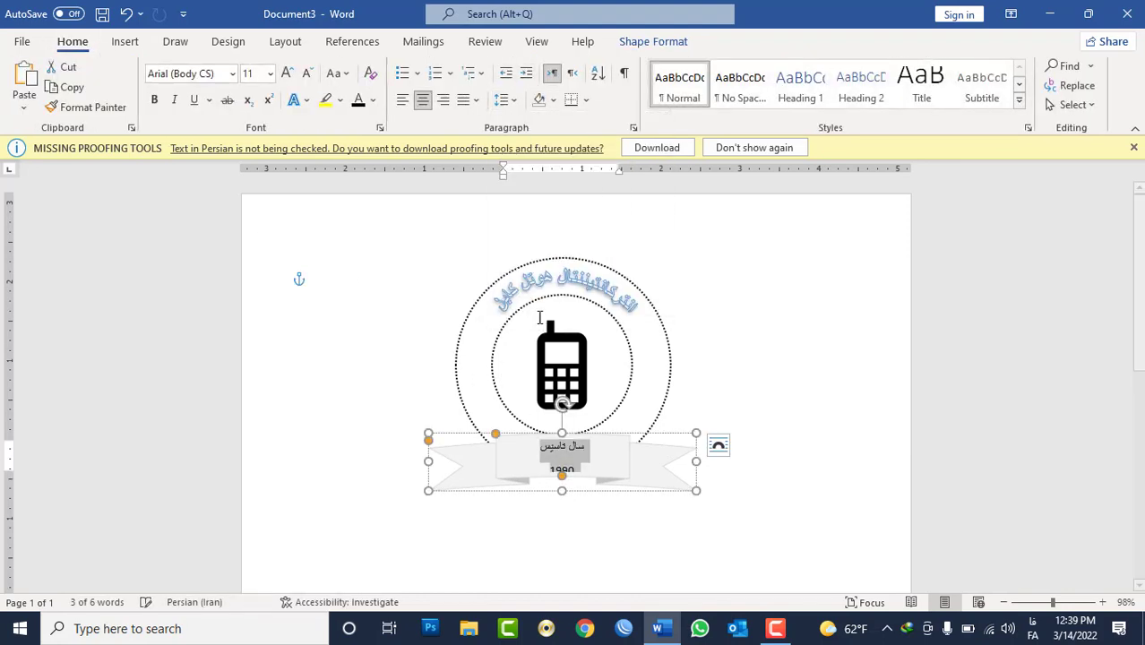
left_click(626, 445)
left_click_drag(626, 445, 622, 454)
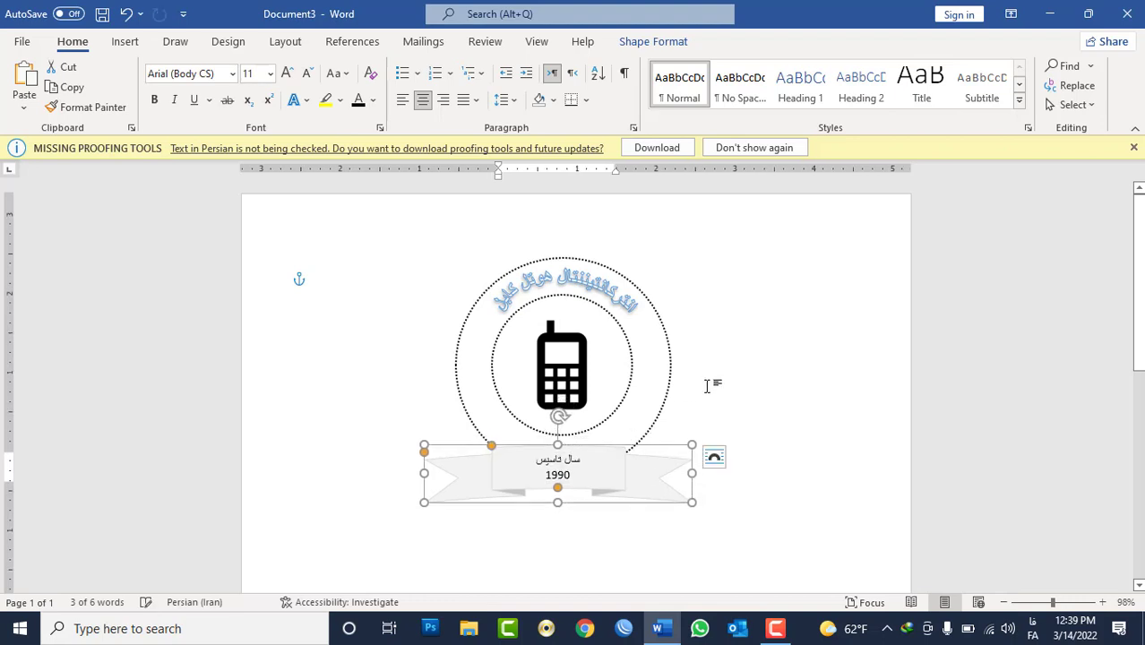
left_click(733, 374)
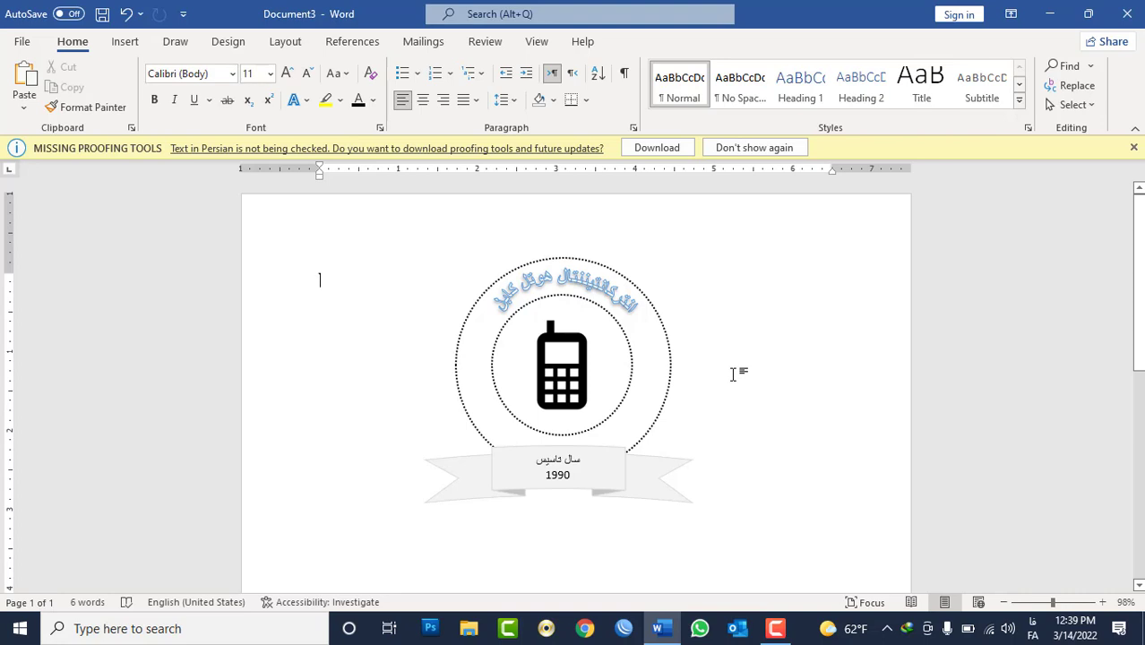
Delete the entire logo and switch the typing language to English
key("ctrl+a")
key("Delete")
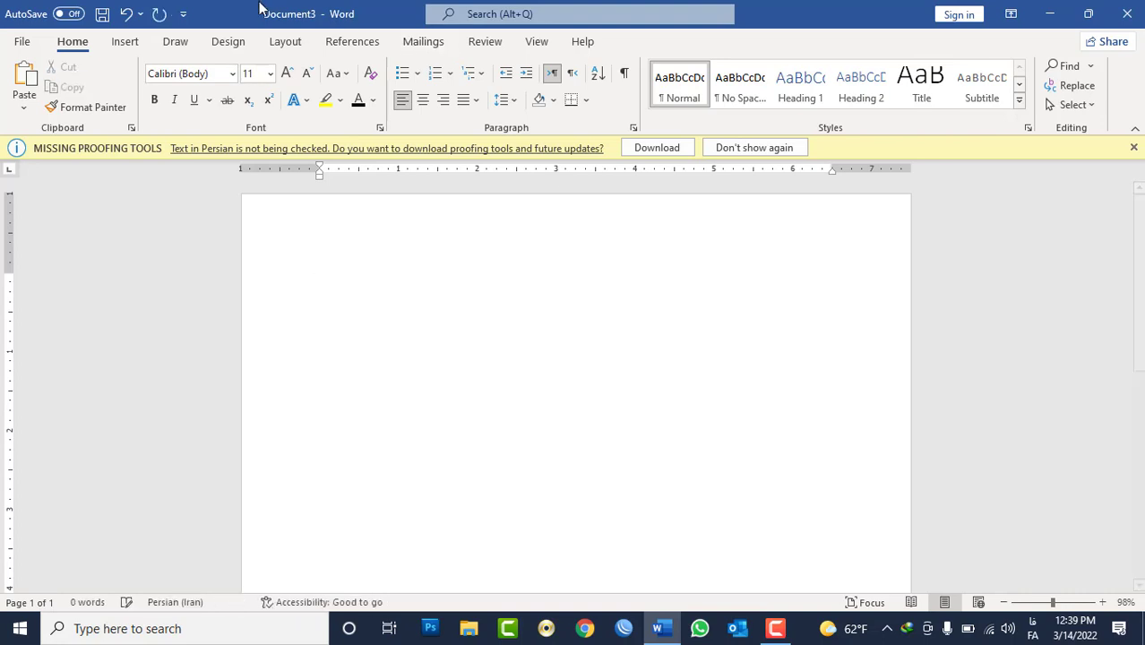
left_click(126, 42)
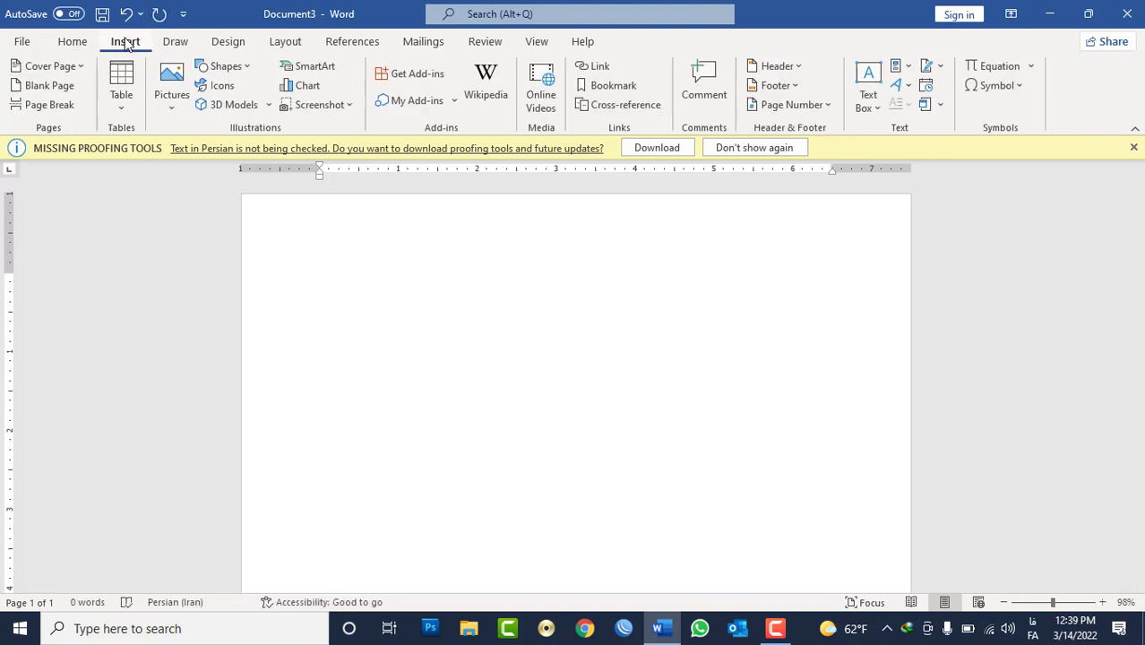
key("alt+shift")
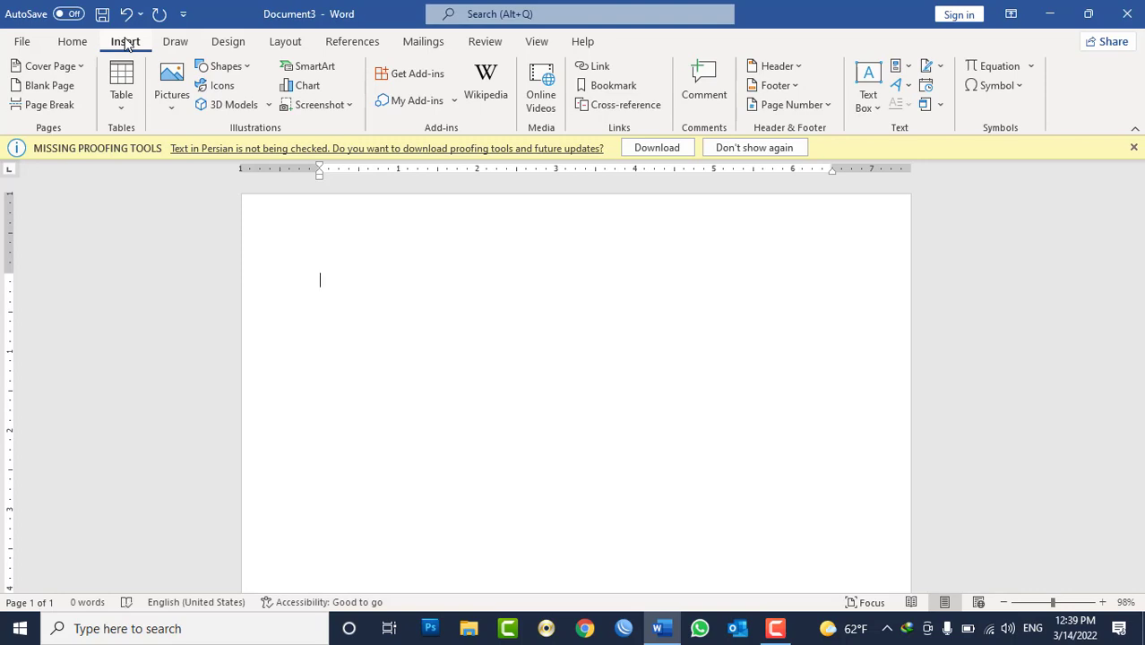
Open and close the Shapes gallery and the Icons library
left_click(240, 70)
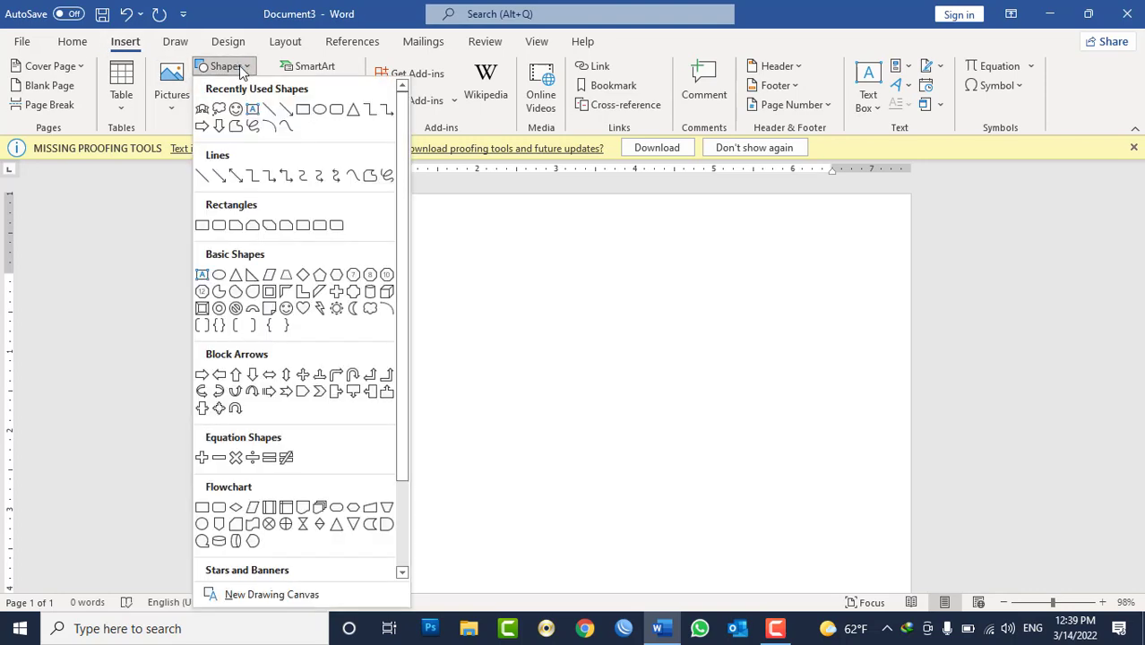
left_click(243, 72)
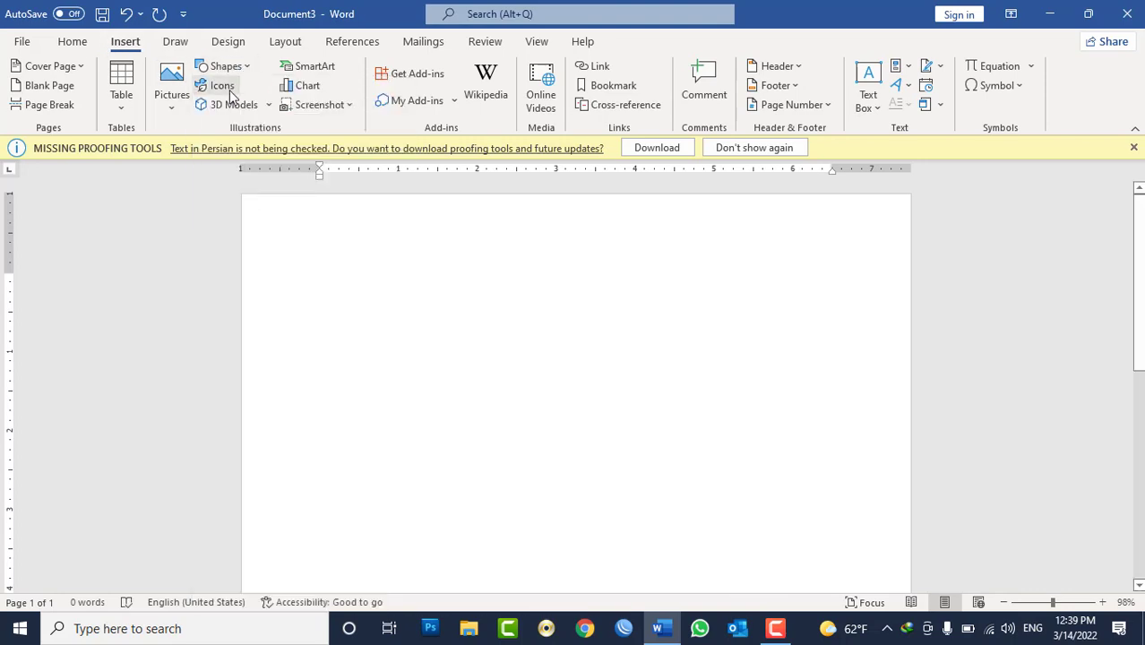
left_click(222, 86)
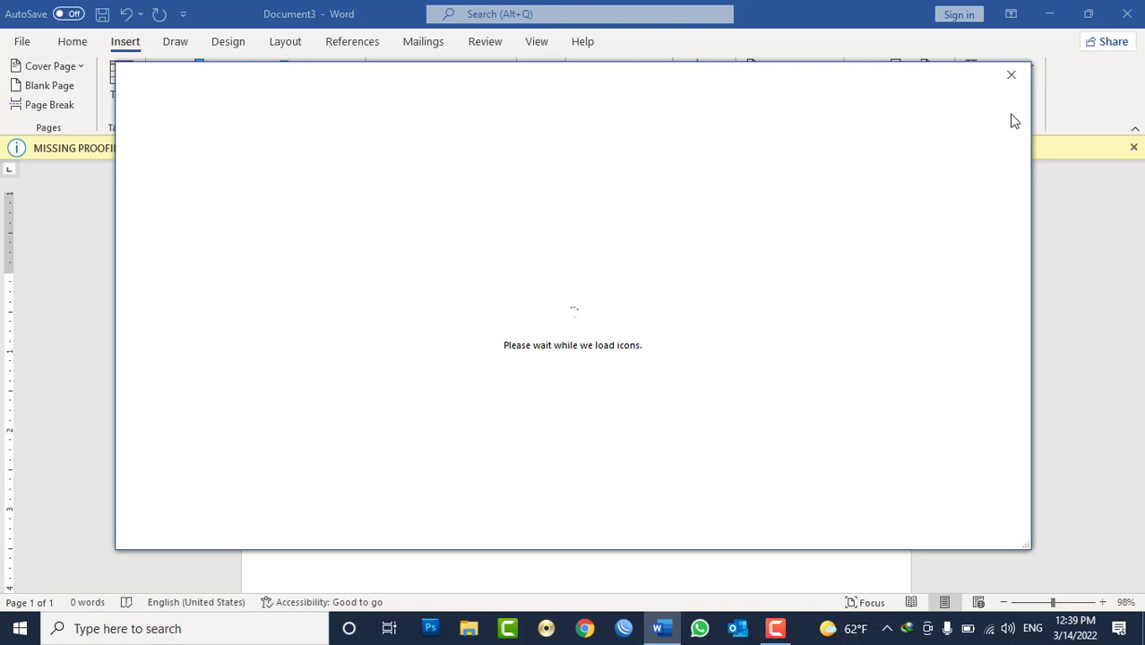
left_click(1012, 77)
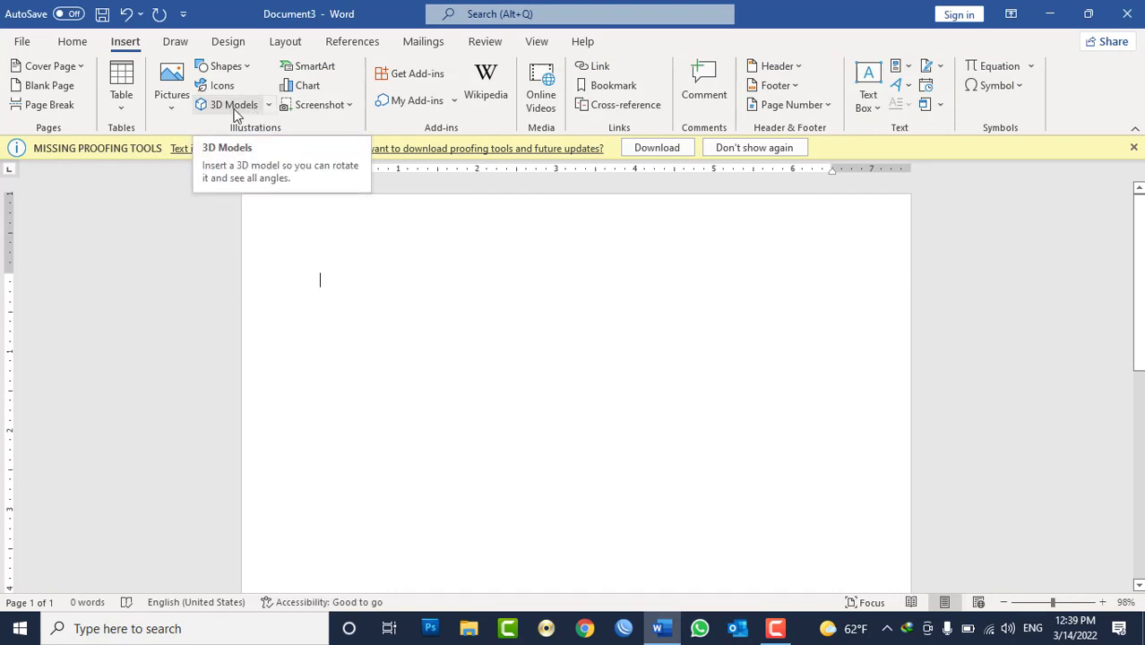
left_click(234, 105)
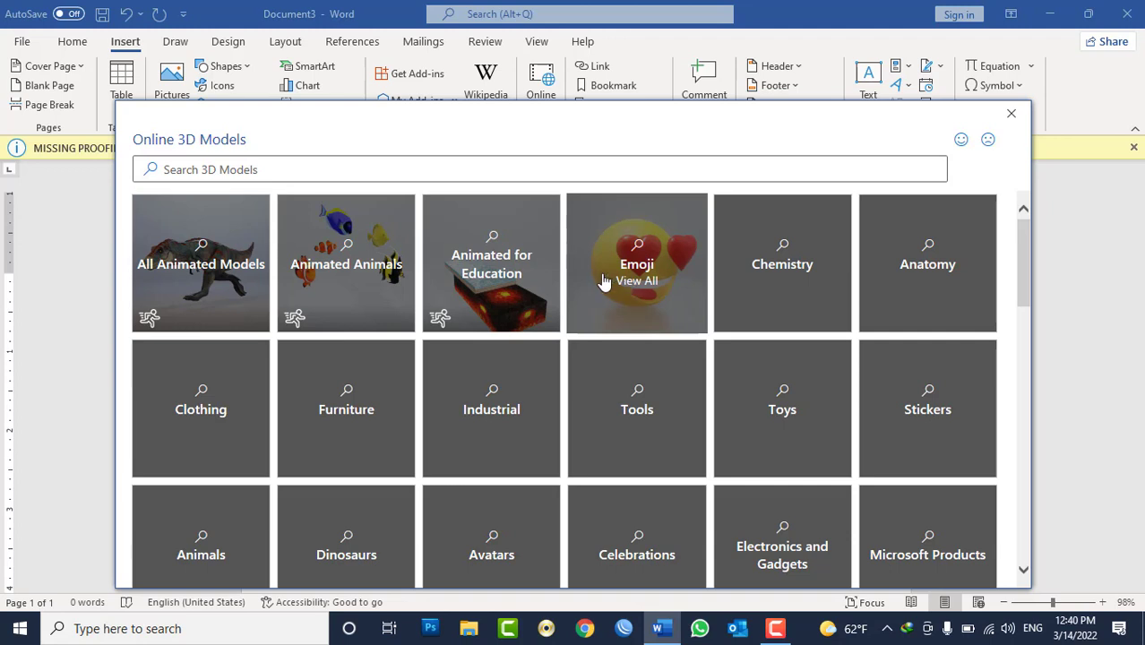
scroll(582, 349, "down", 2)
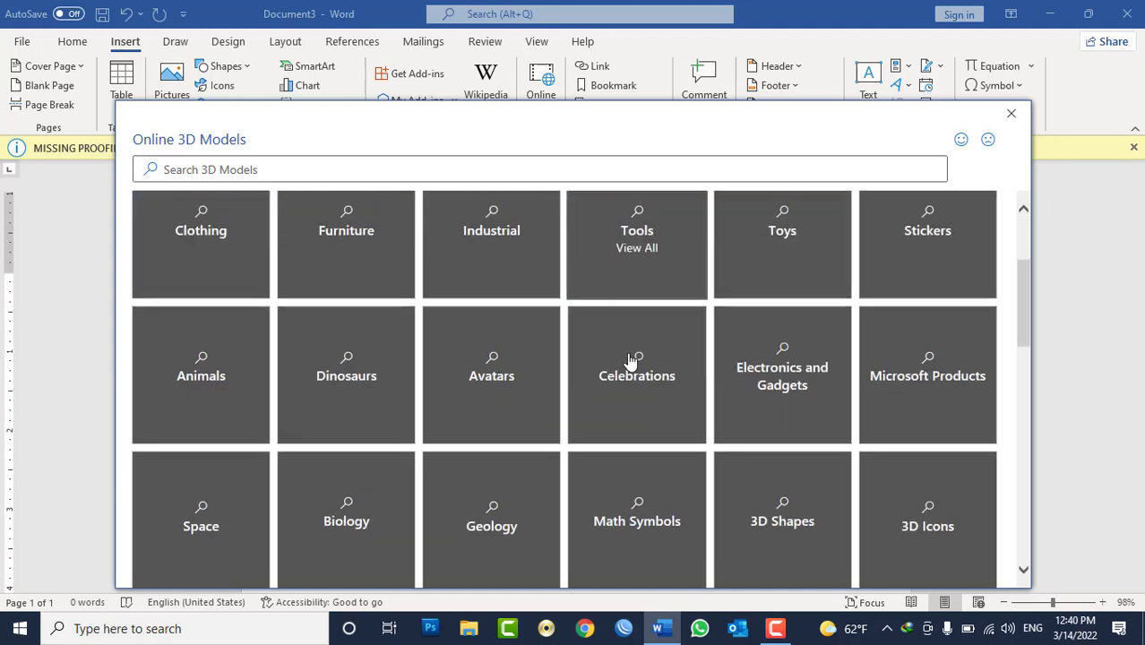
scroll(600, 297, "up", 2)
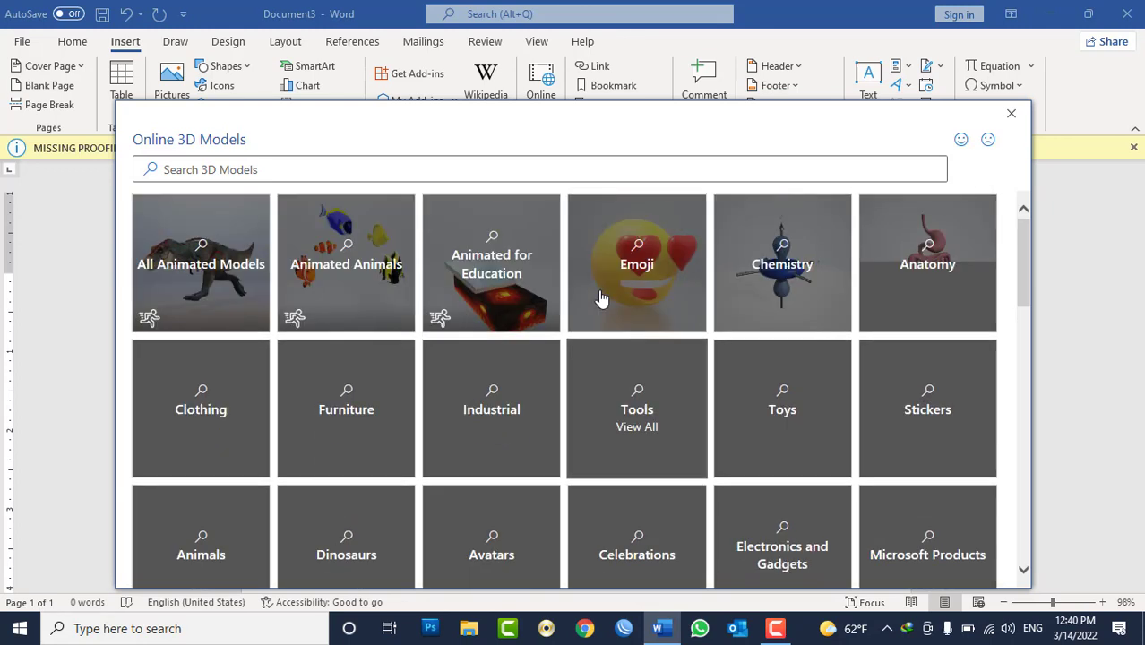
left_click(217, 207)
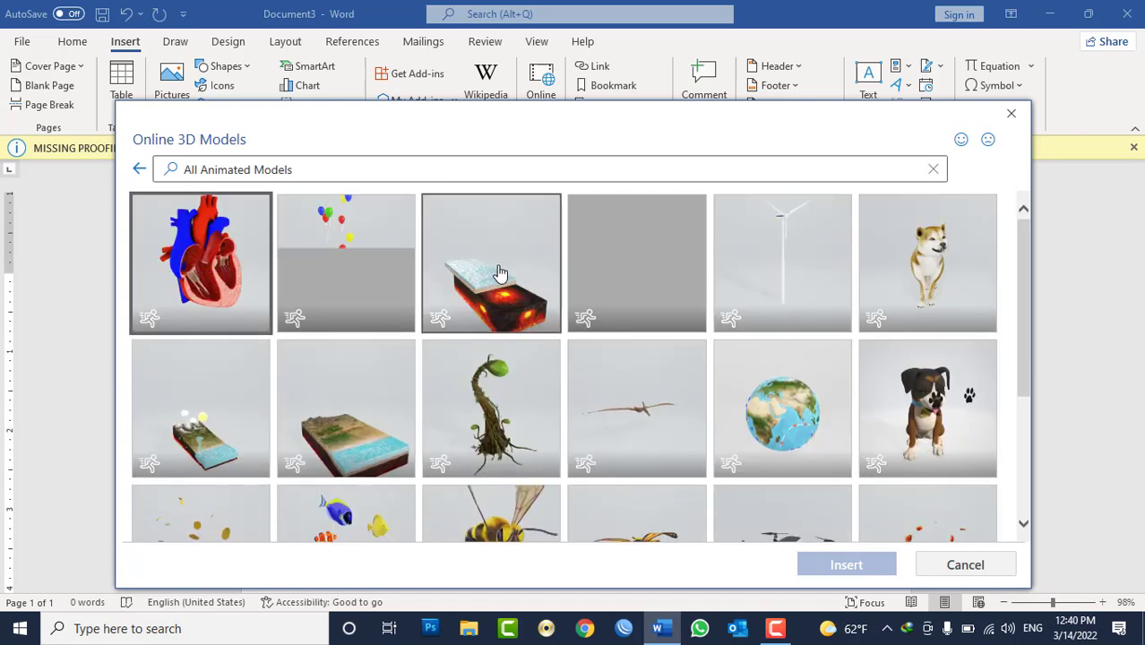
scroll(706, 285, "down", 1)
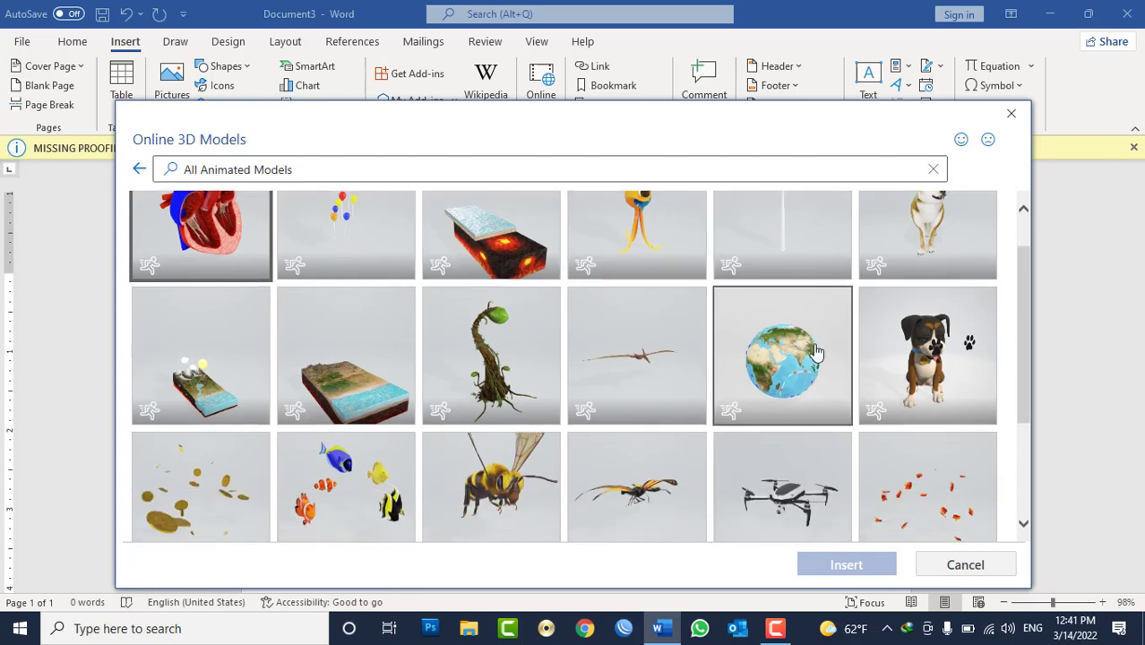
left_click(795, 360)
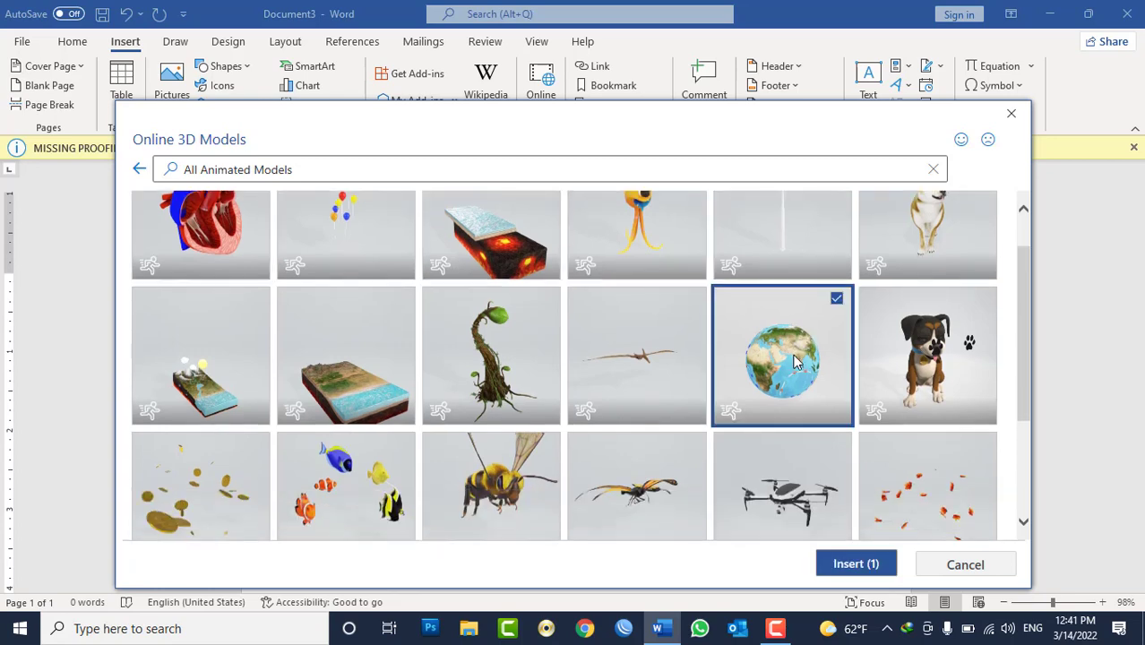
left_click(846, 564)
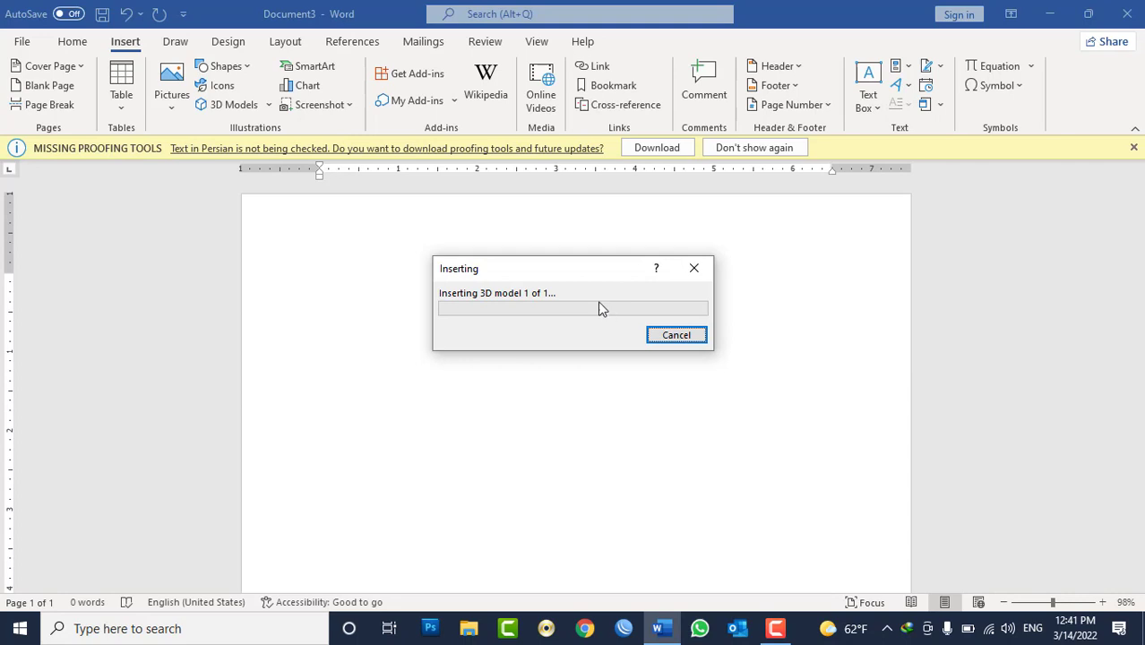
left_click_drag(576, 276, 583, 275)
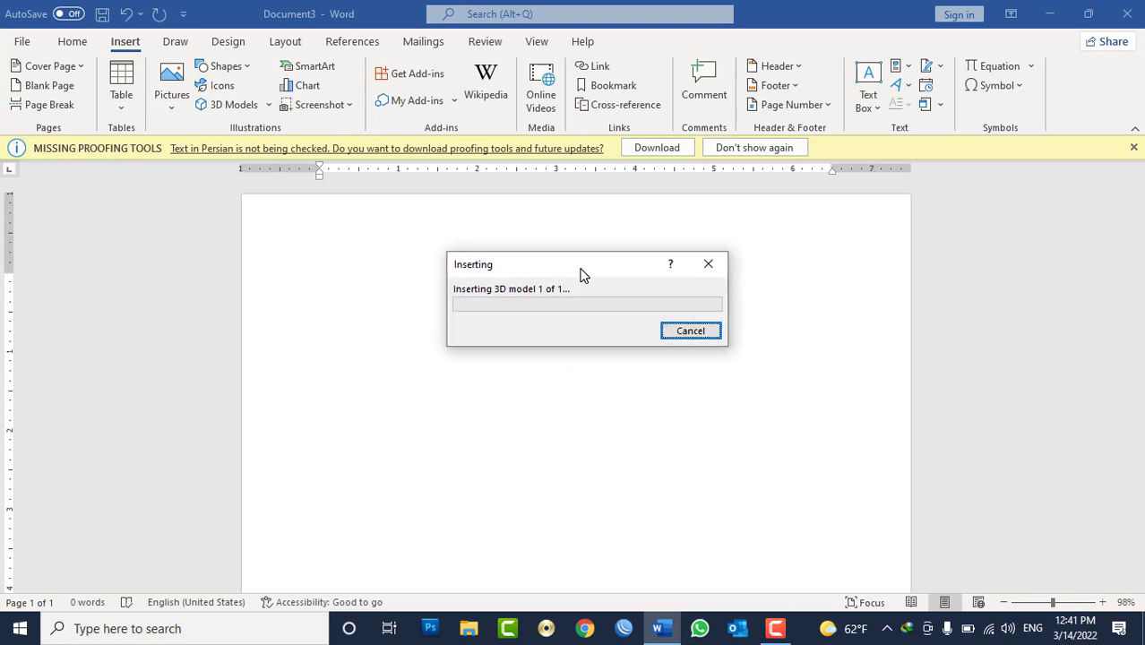
left_click(707, 263)
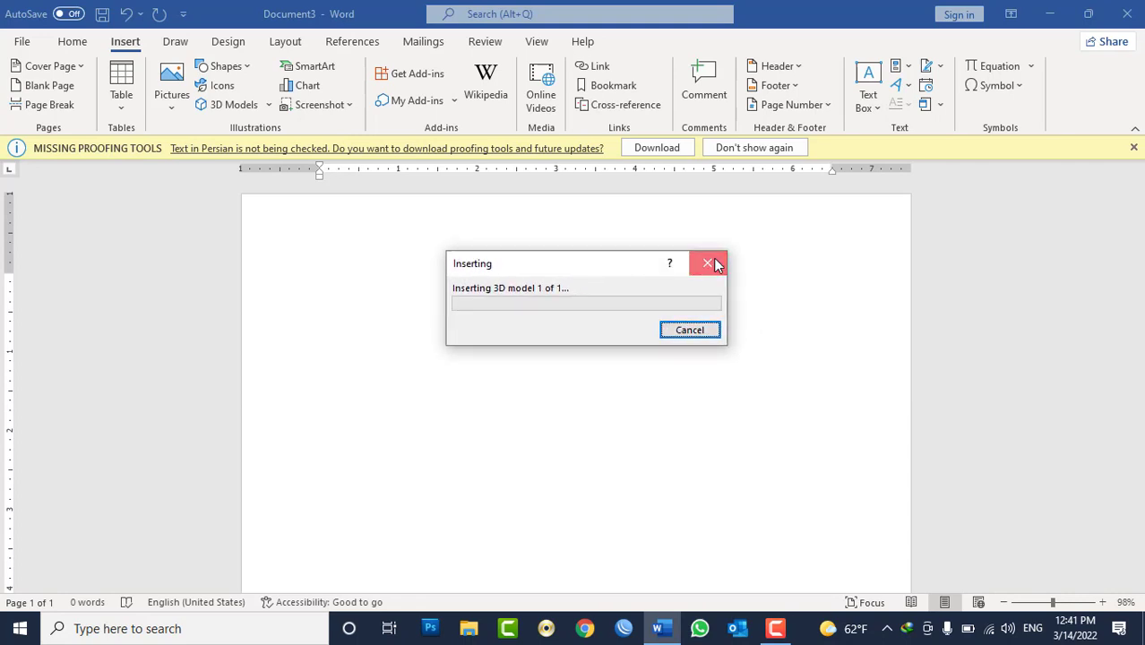
left_click(172, 96)
left_click(189, 159)
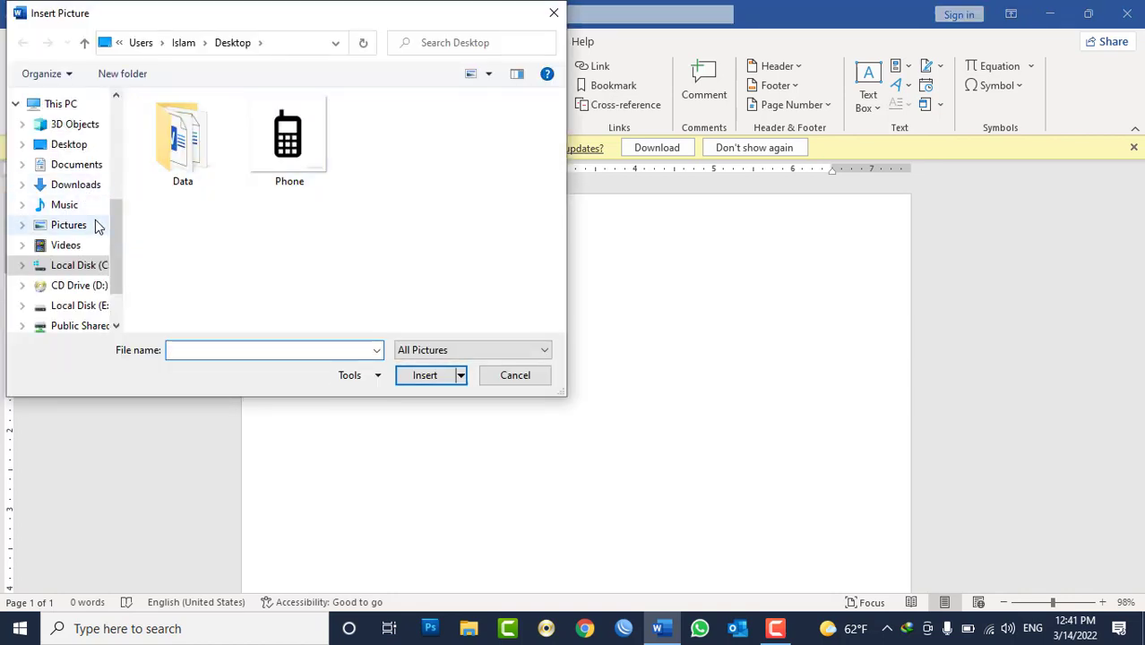
left_click(90, 225)
double_click(394, 134)
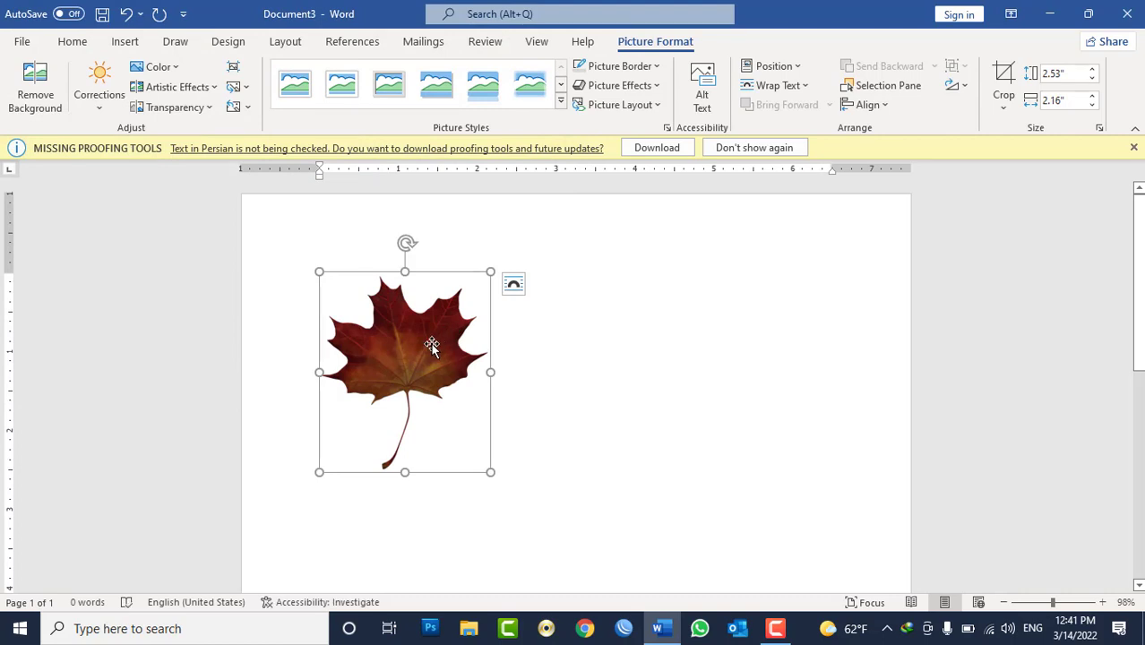
key("Delete")
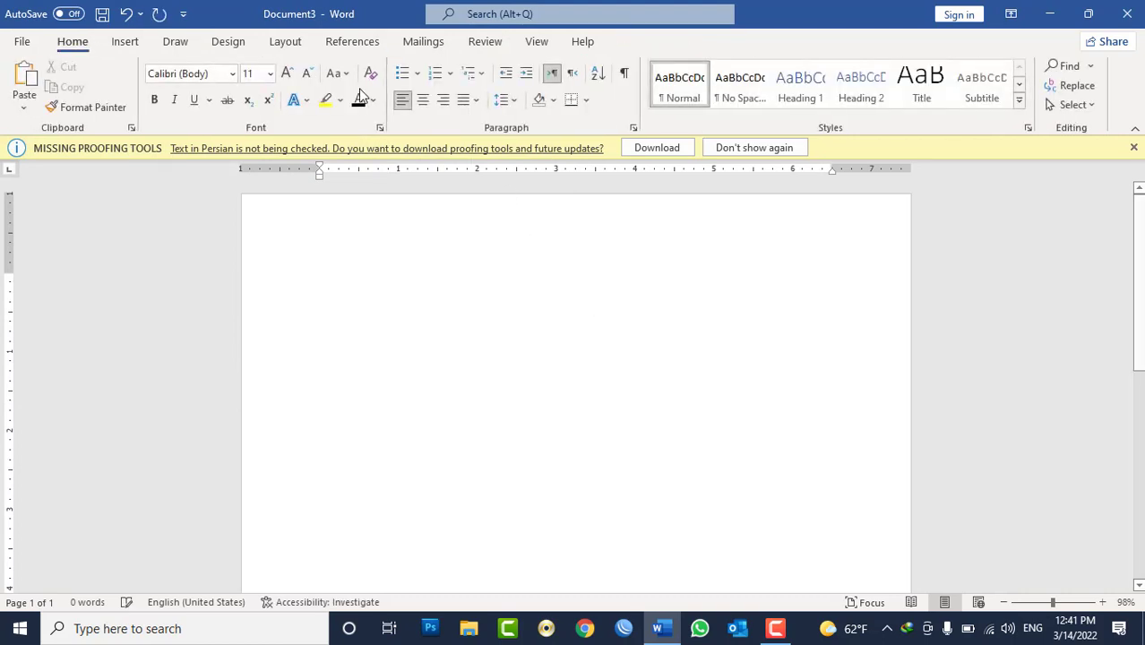
left_click(124, 41)
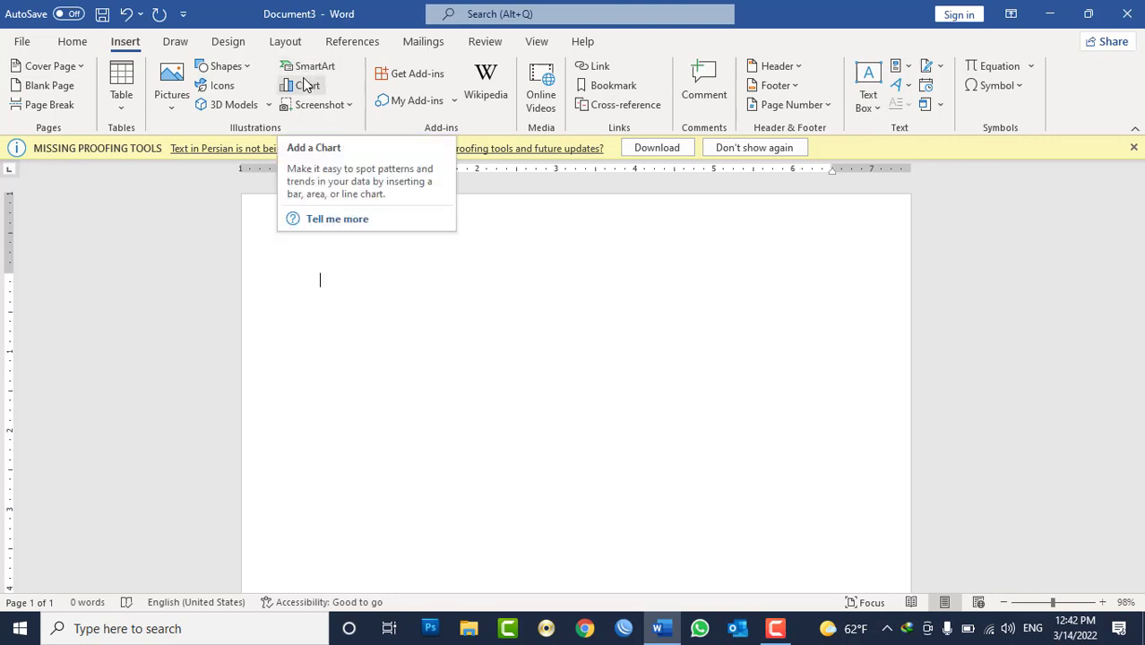
left_click(347, 106)
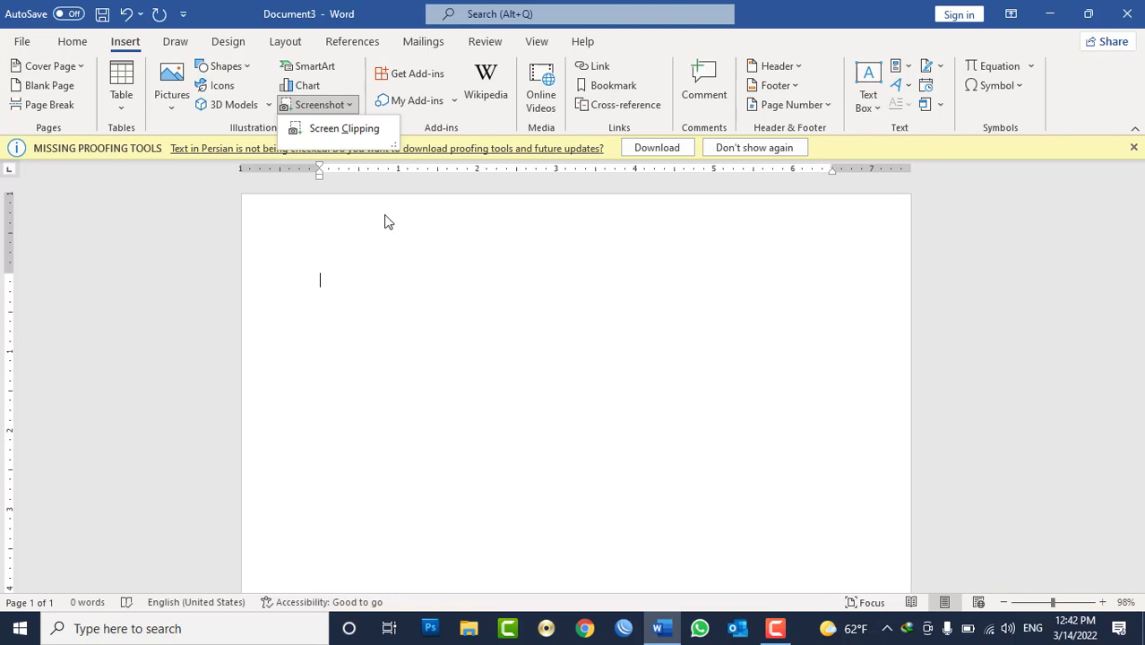
left_click(344, 131)
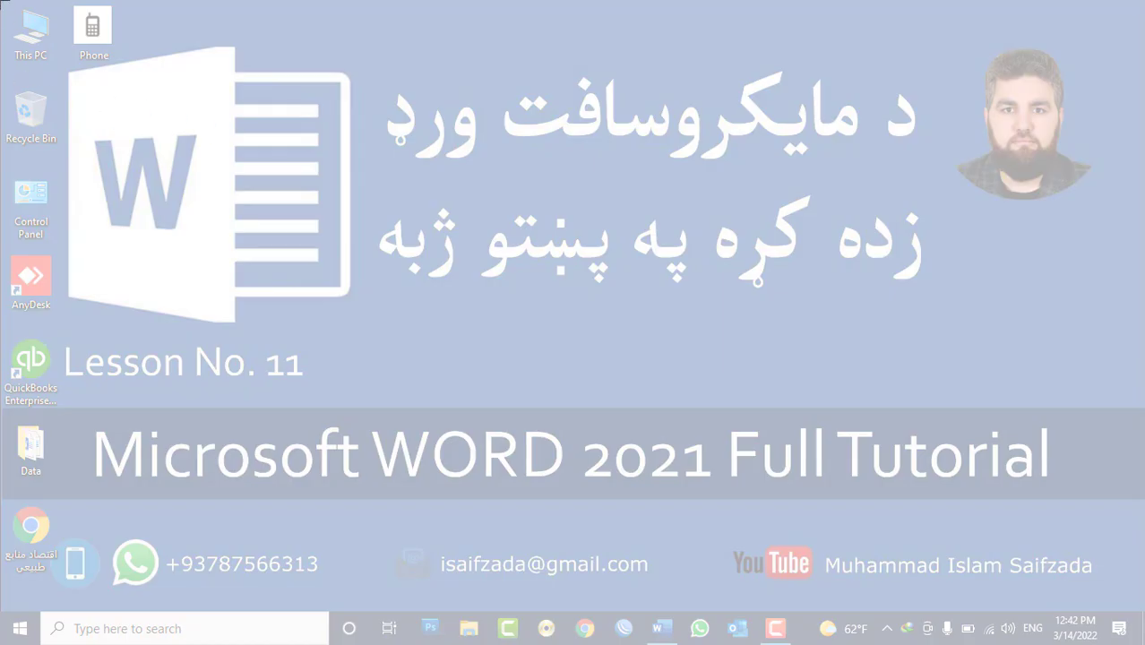
mouse_move(1, 2)
left_mouse_down()
mouse_move(36, 588)
mouse_move(66, 600)
left_mouse_up()
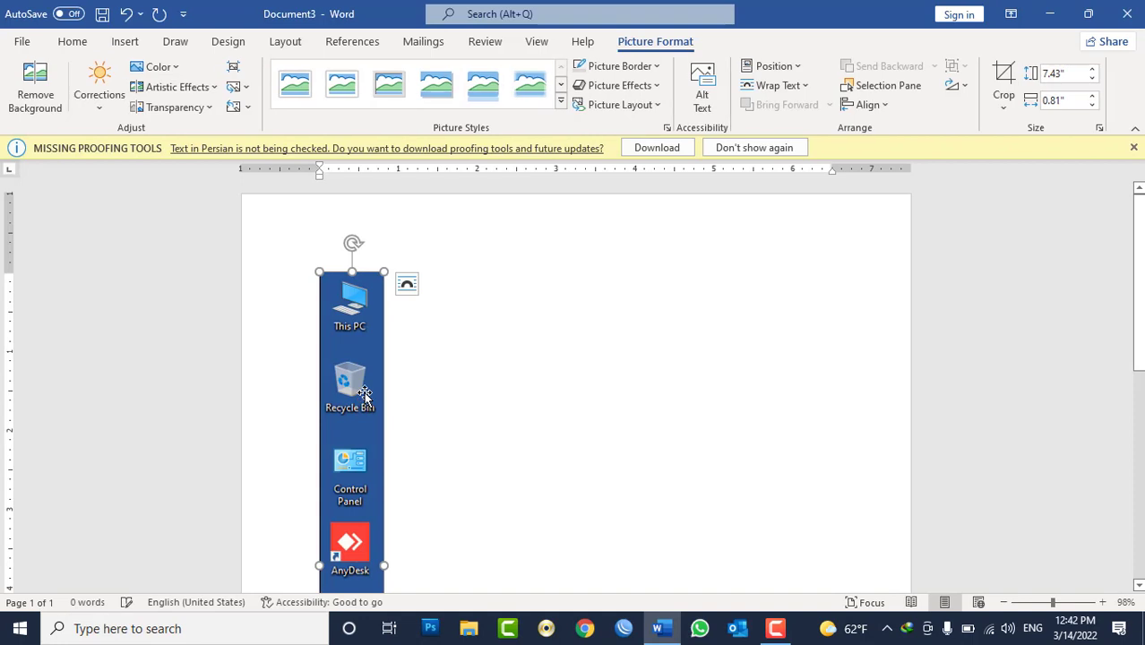
key("Delete")
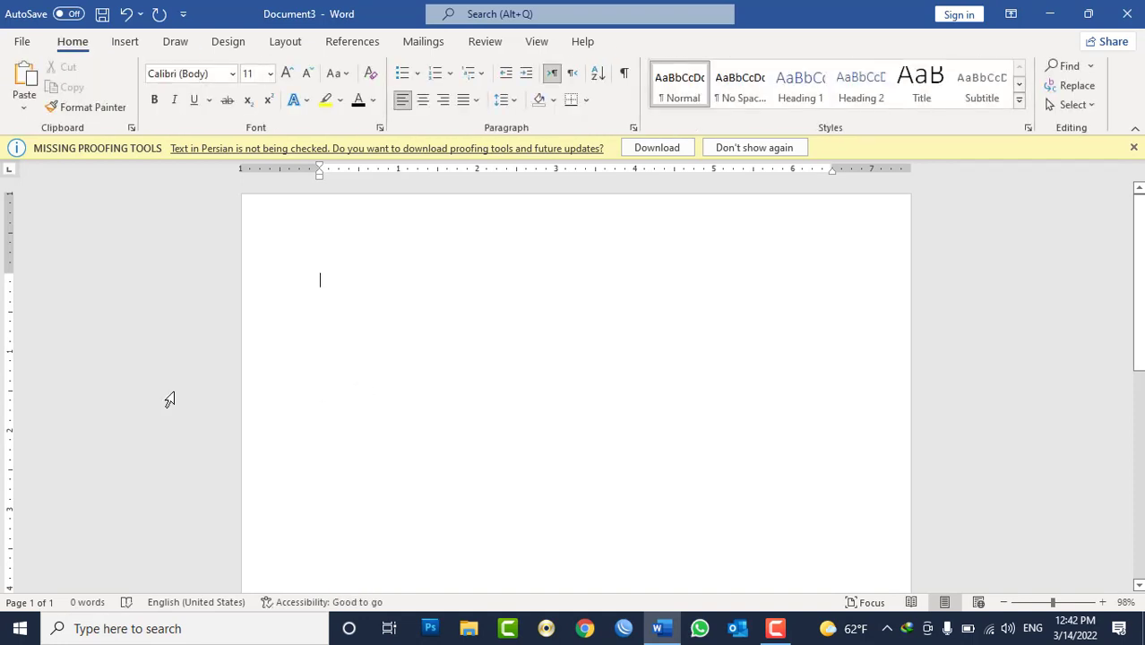
left_click(125, 41)
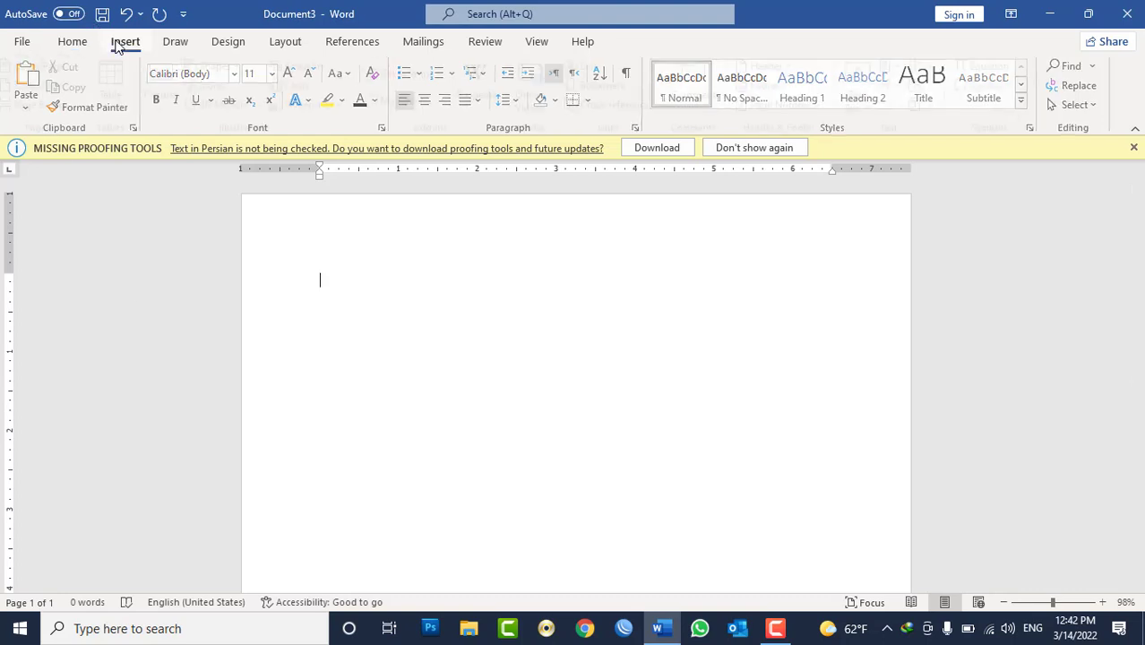
left_click(341, 105)
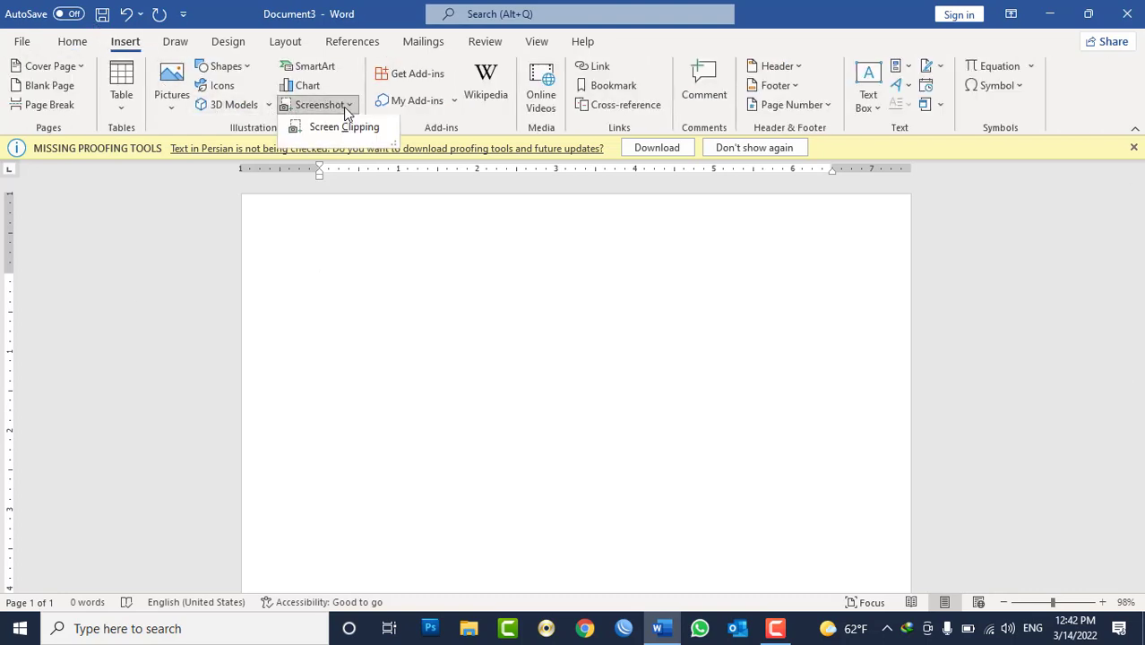
left_click(341, 131)
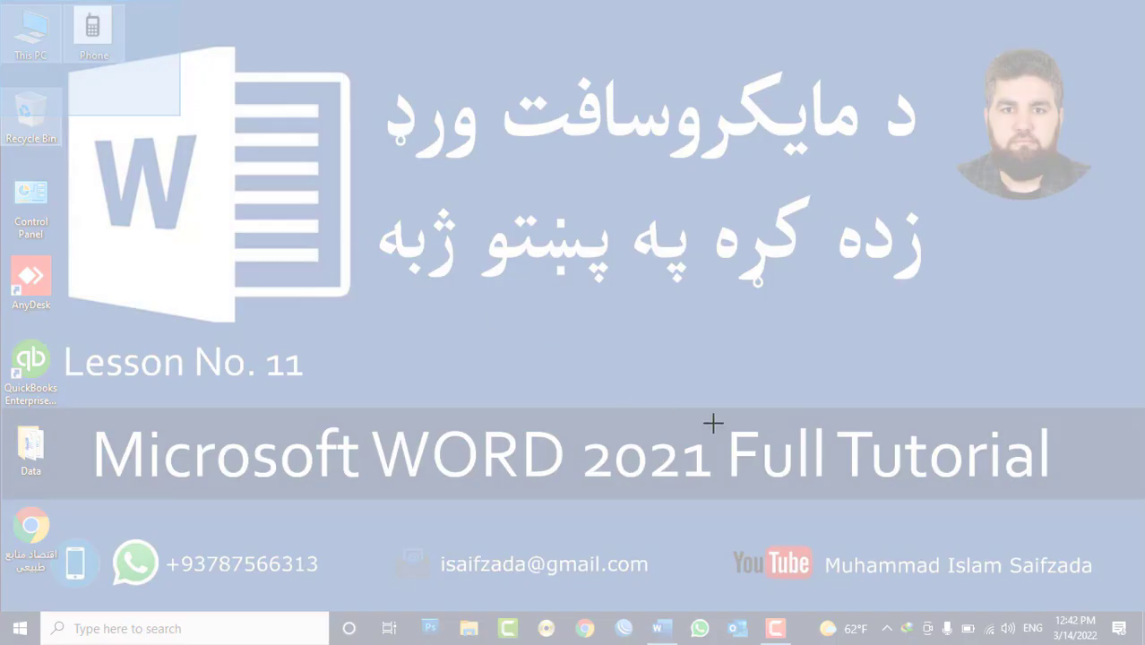
left_click_drag(192, 4, 1143, 643)
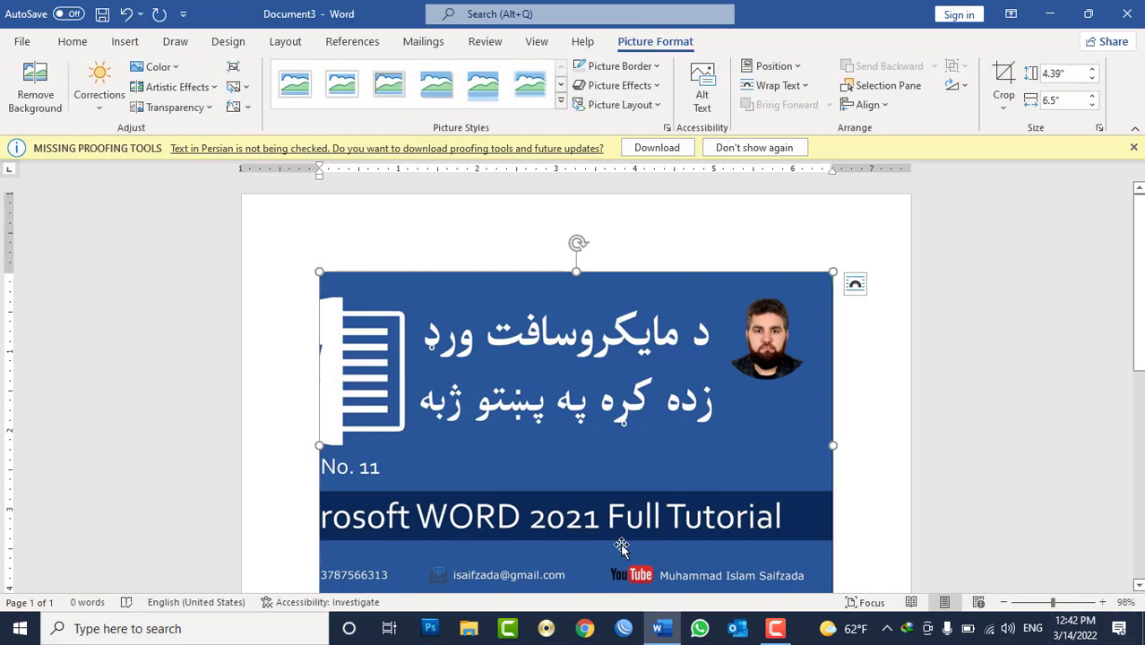
key("Delete")
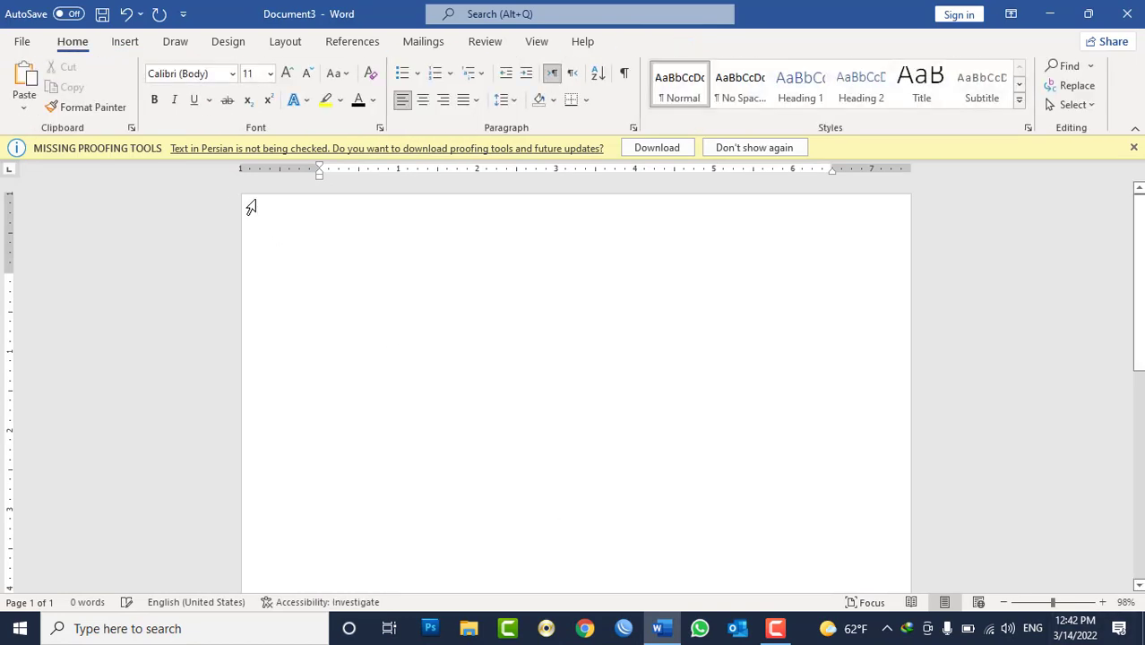
left_click(136, 41)
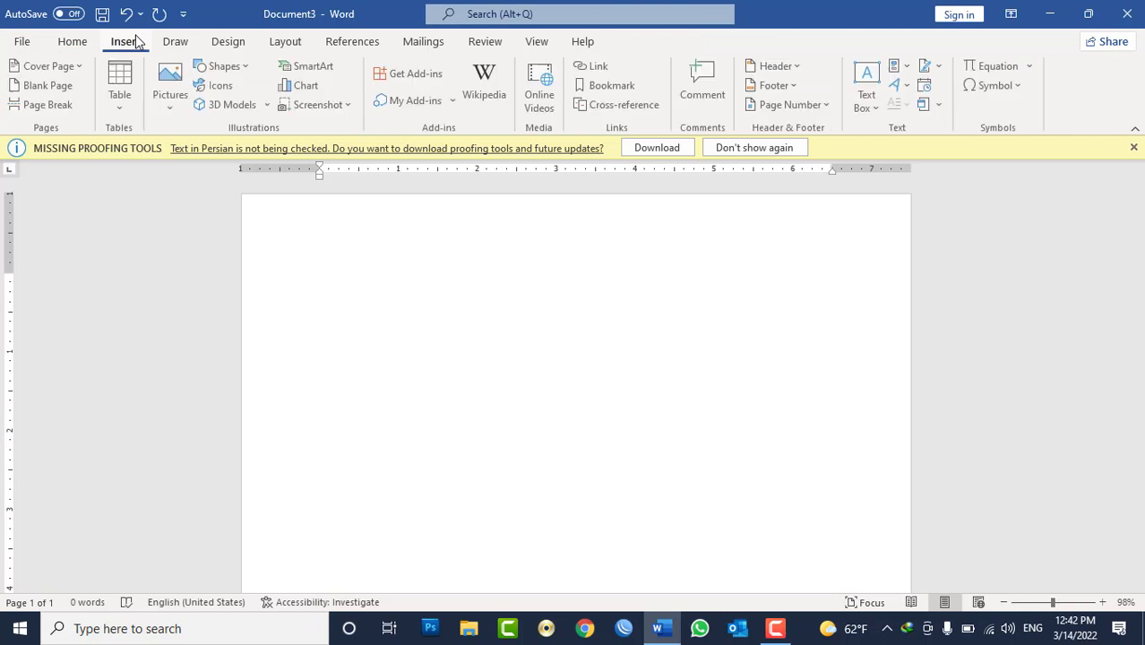
Launch Snipping Tool and capture the strip showing Word's ribbon
left_click(352, 105)
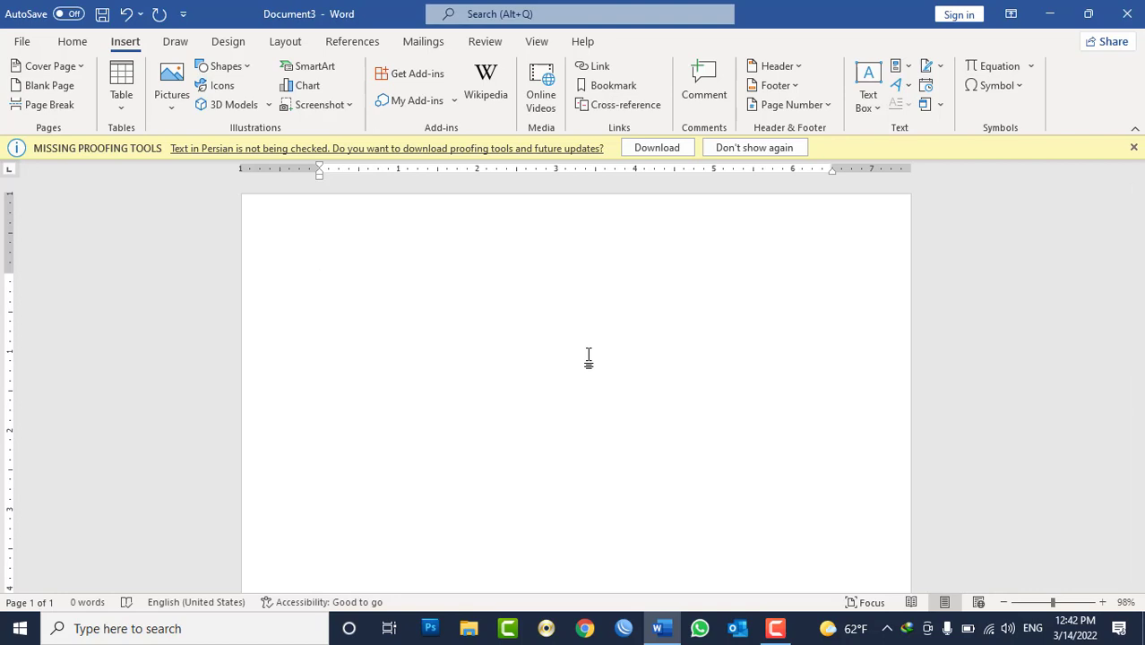
key("super")
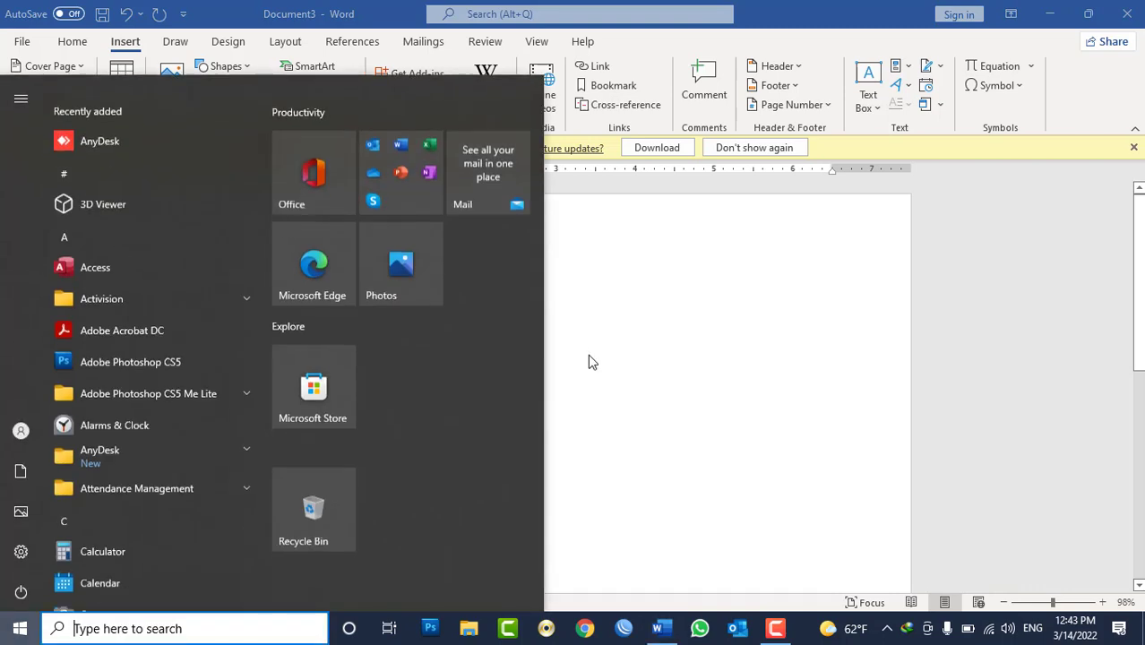
type("sn")
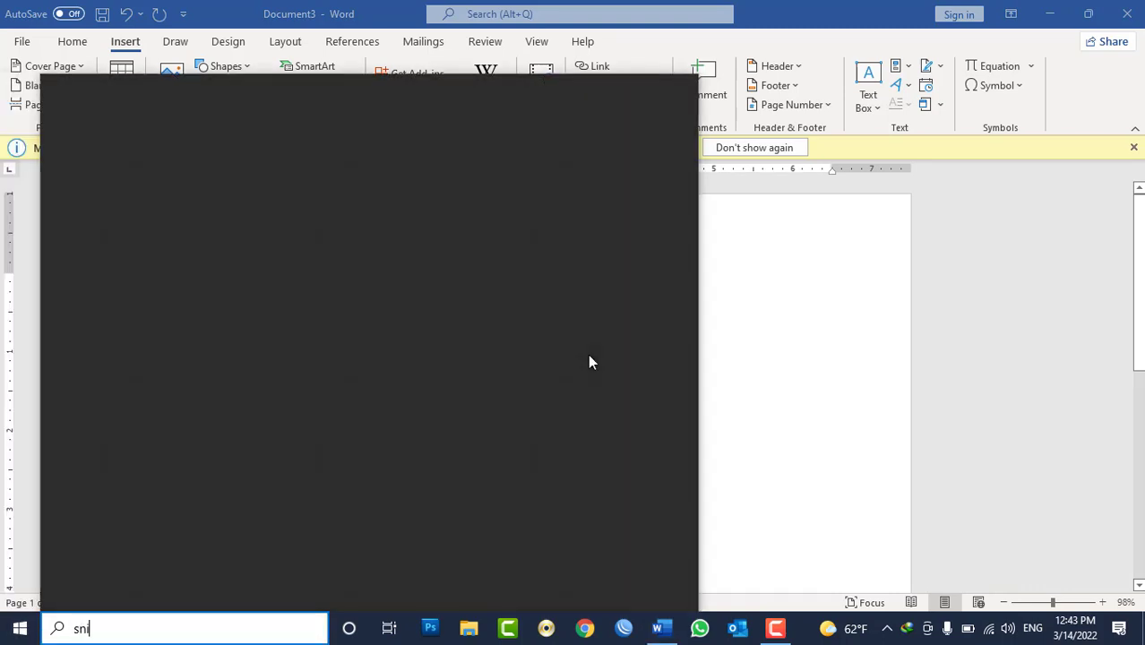
type("i")
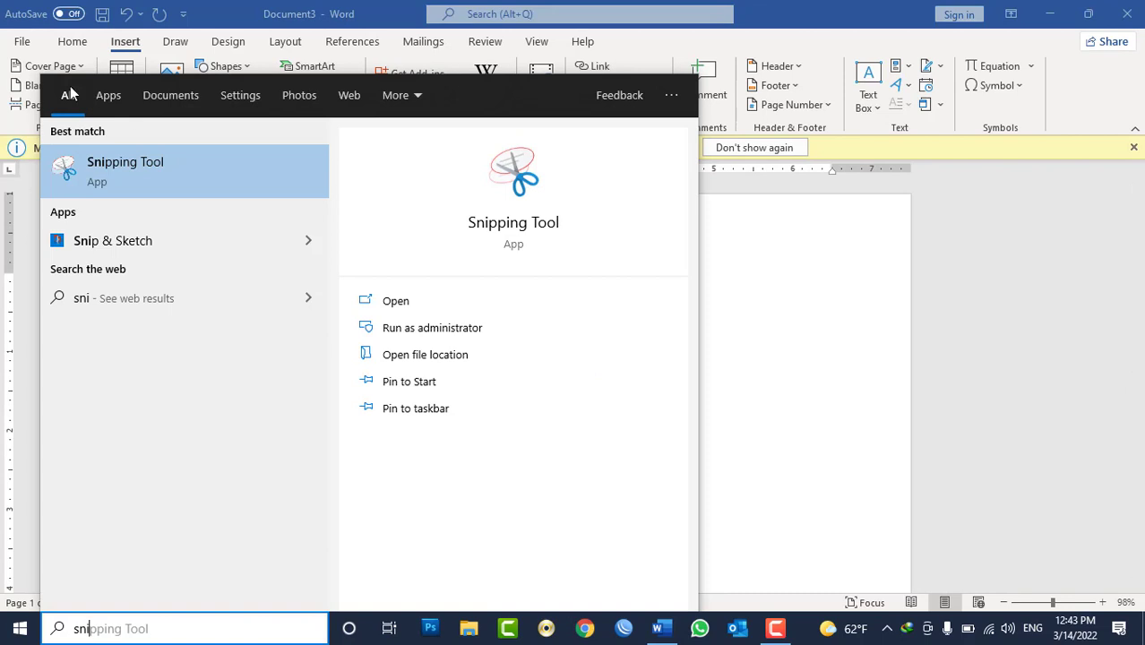
left_click(152, 170)
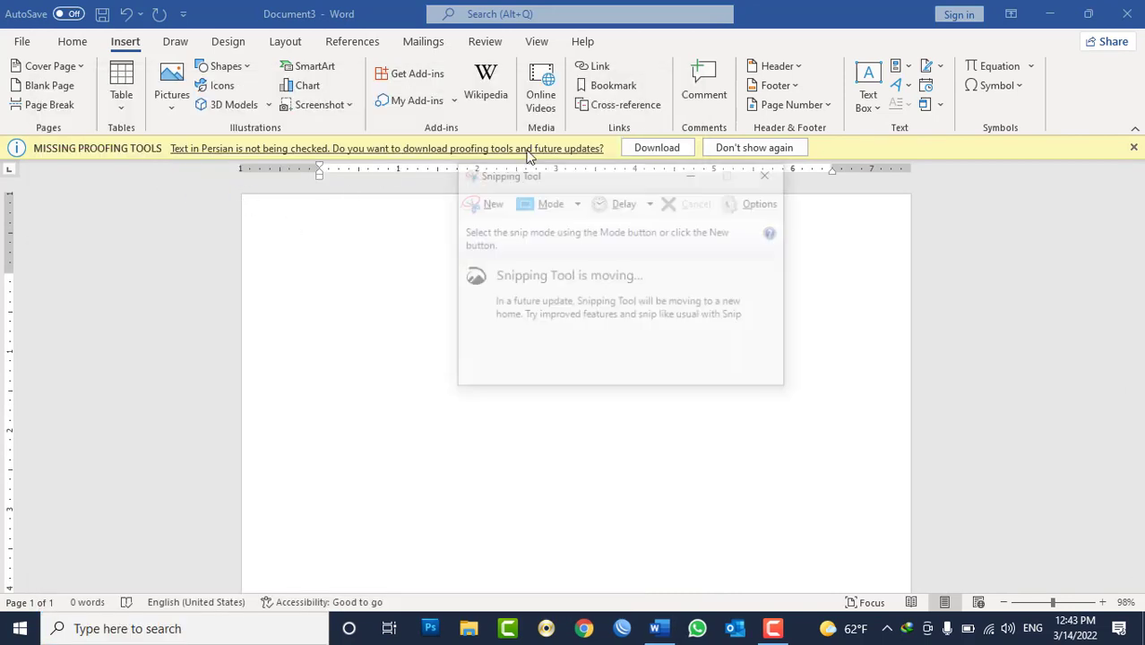
left_click(490, 203)
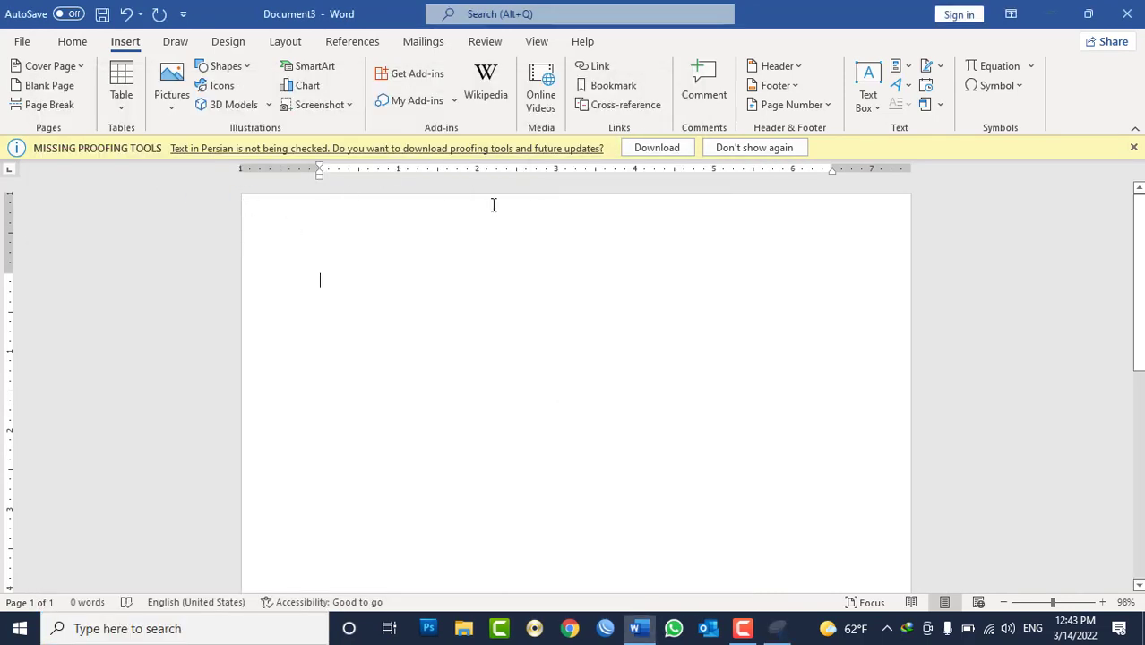
left_click_drag(2, 3, 1143, 163)
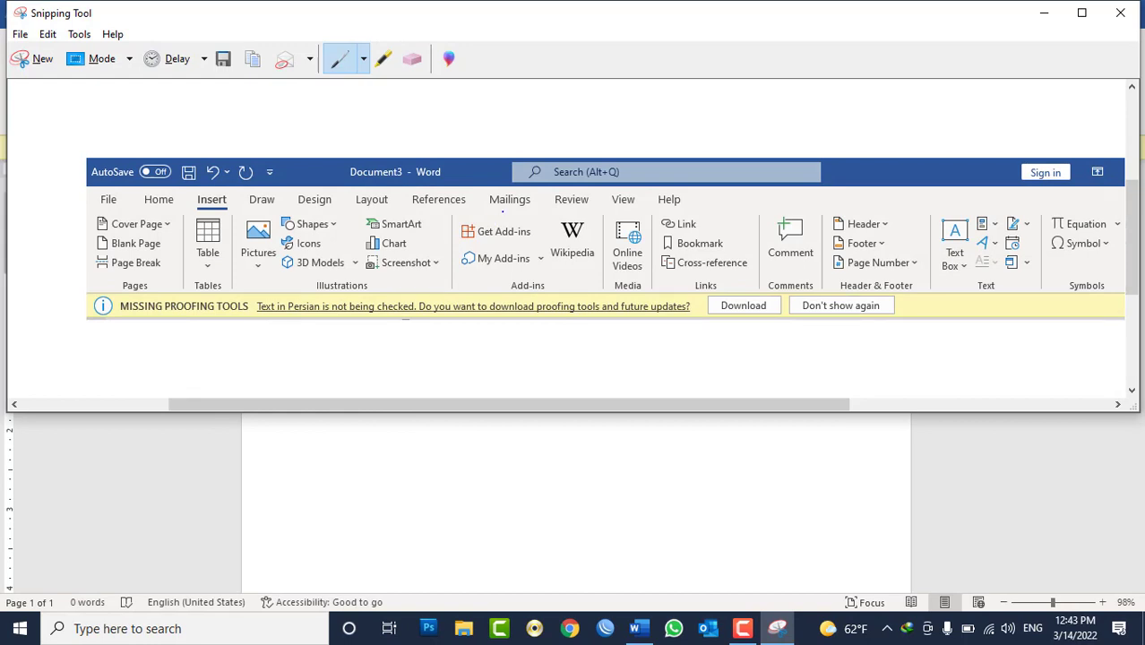
Save the snip to the Desktop as 'MS WORD tabs' and close Snipping Tool
key("ctrl+s")
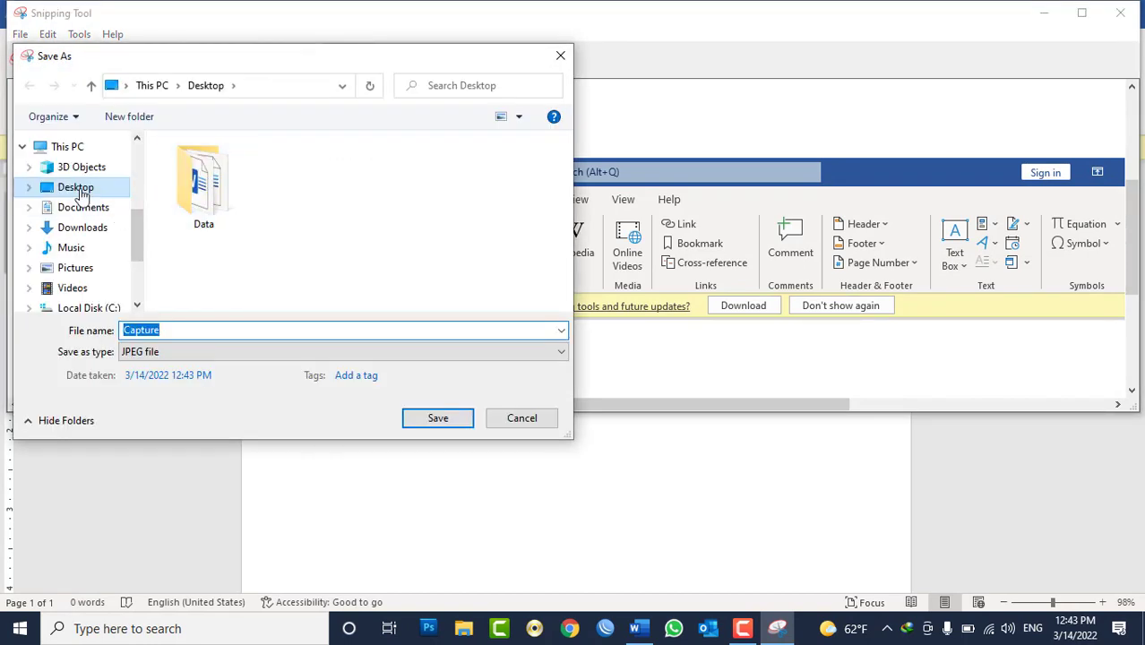
left_click(180, 330)
double_click(182, 331)
type("MS WORD tabs")
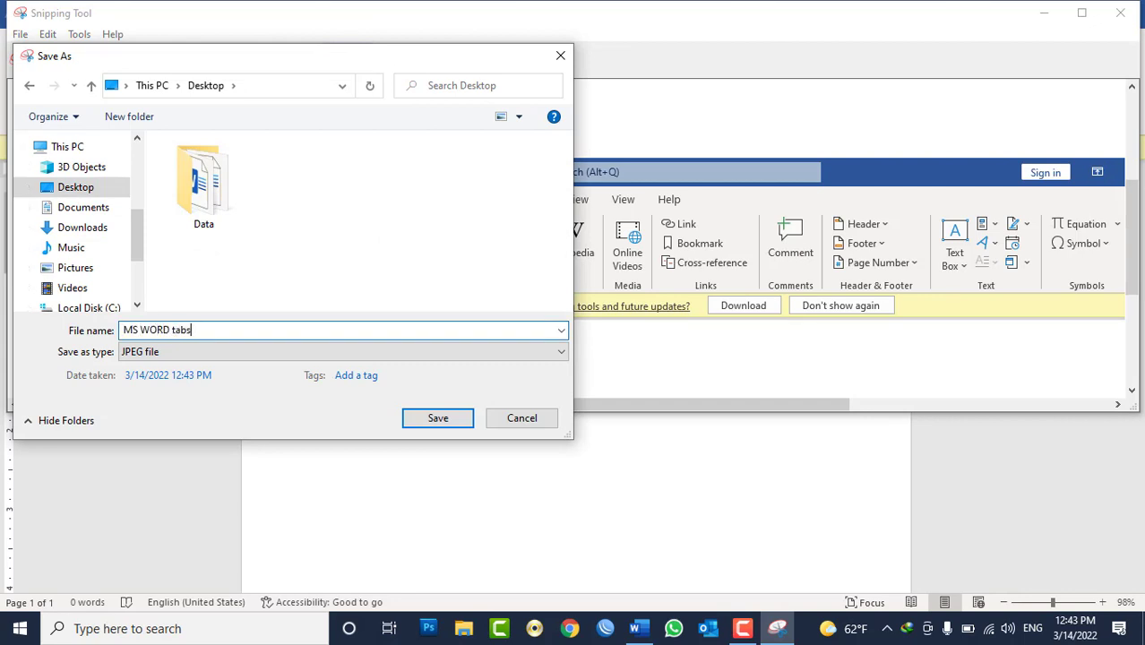
left_click(460, 413)
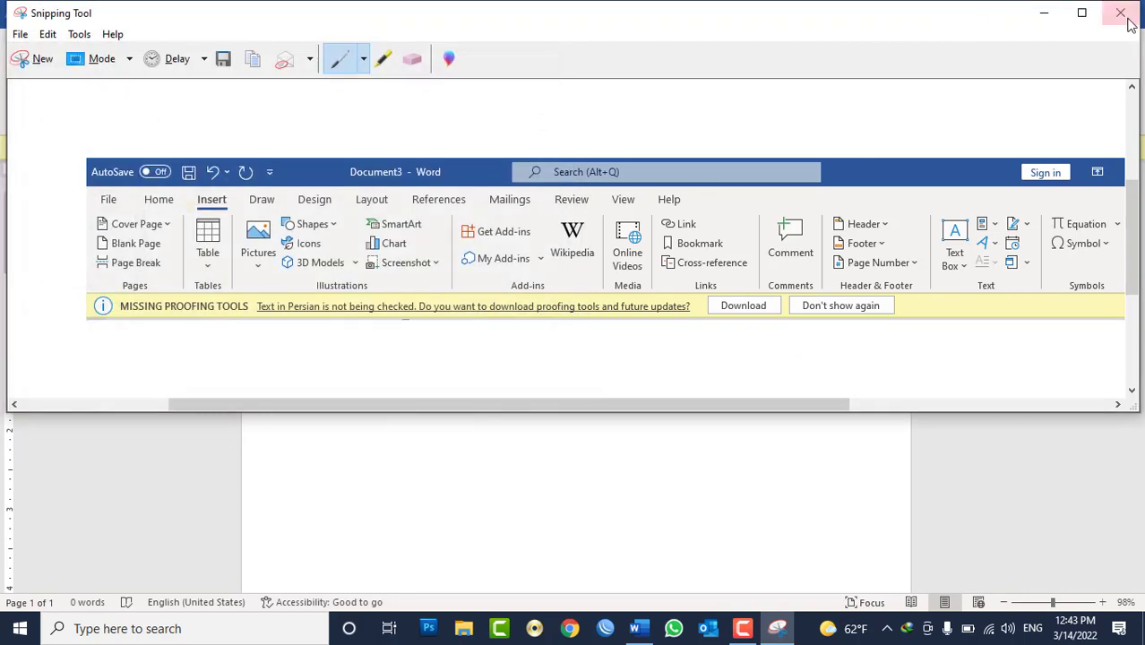
key("alt+F4")
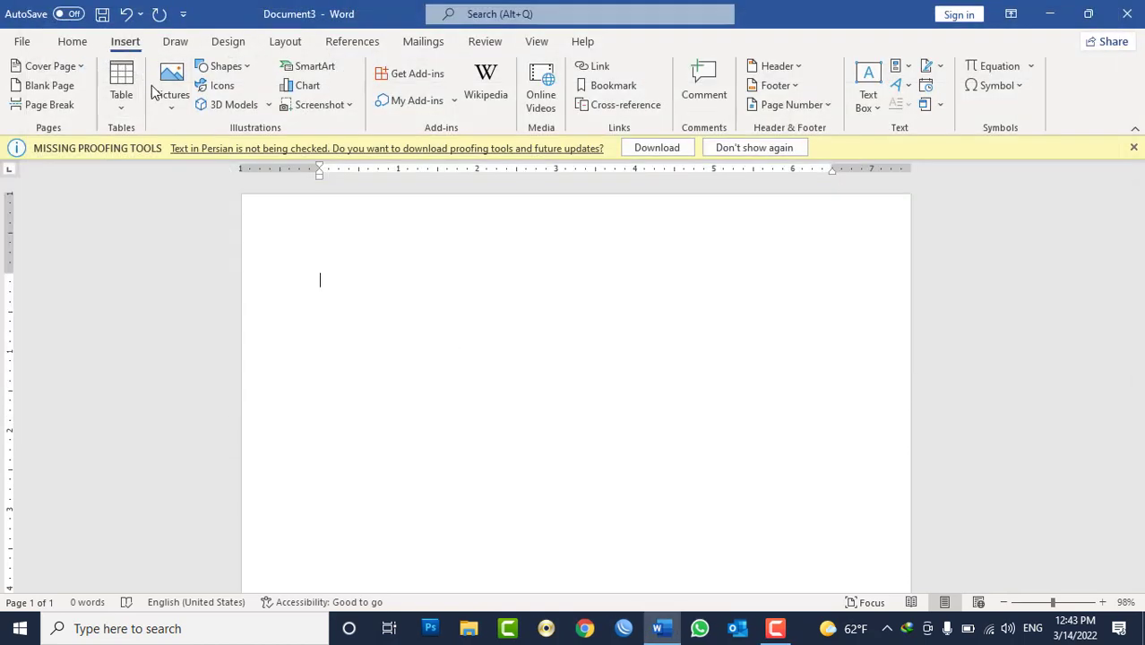
Insert the 'MS WORD tabs' image from the Desktop into the document
left_click(171, 89)
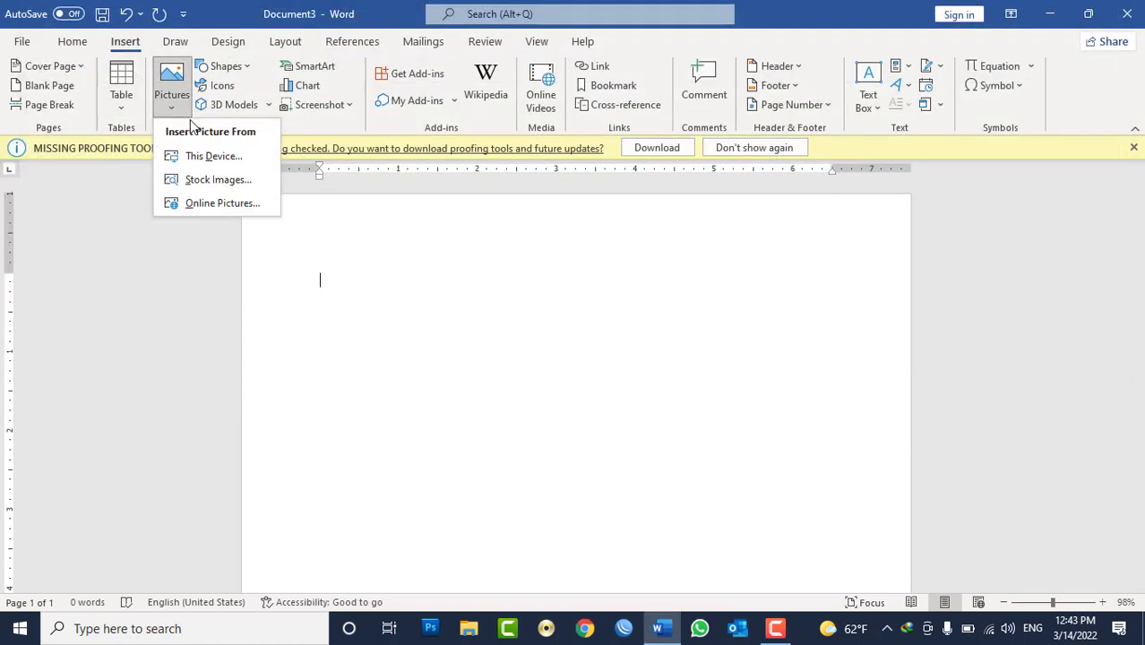
left_click(216, 156)
scroll(84, 179, "down", 5)
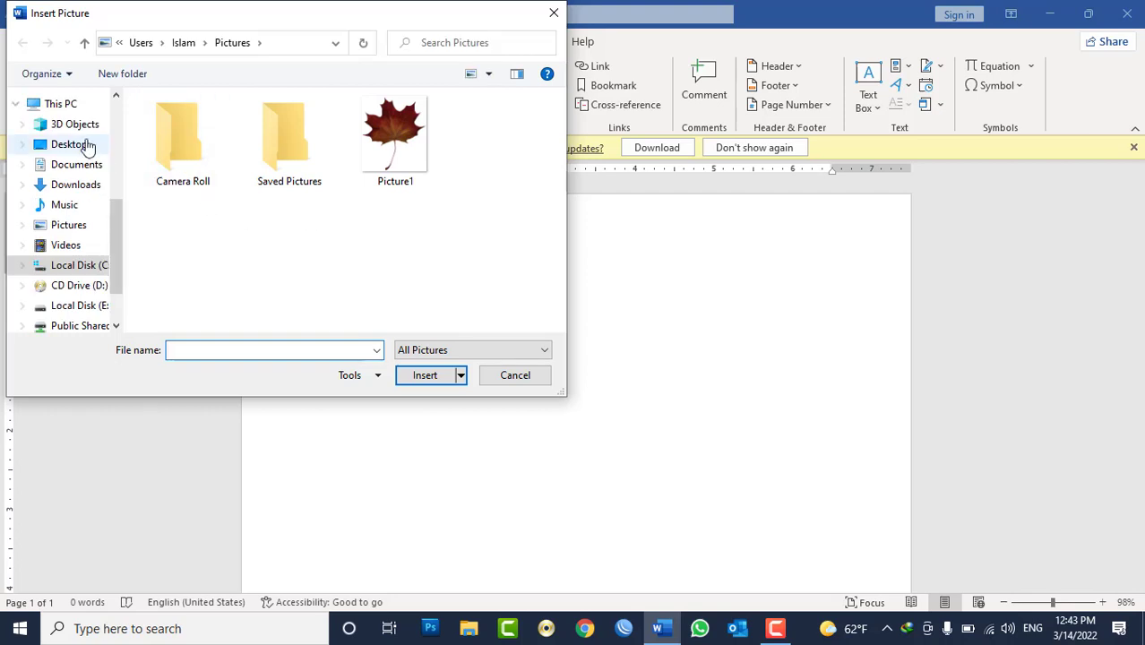
left_click(74, 124)
left_click(79, 145)
left_click(291, 163)
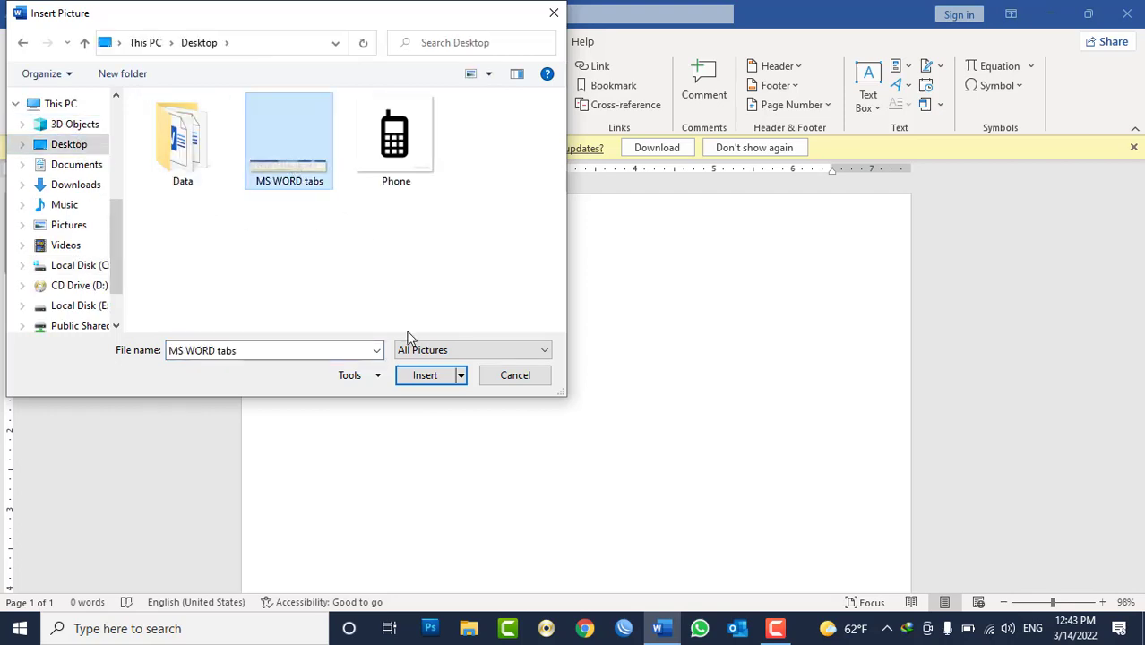
left_click(425, 375)
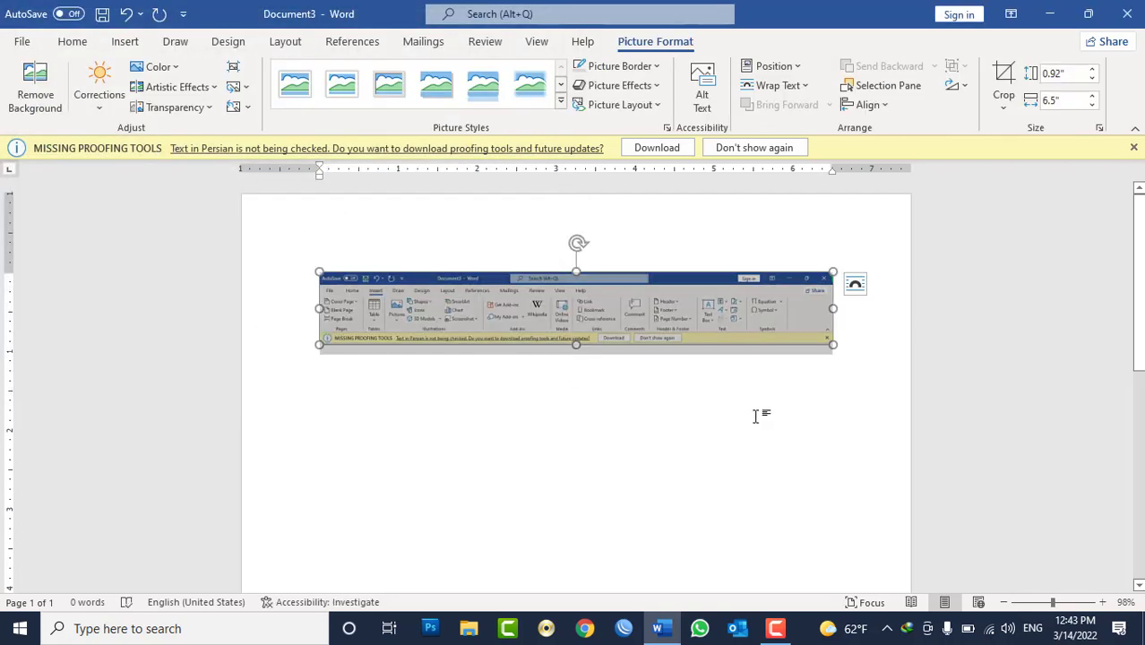
Select the inserted 'MS WORD tabs' picture and delete it
left_click(882, 326)
left_click(754, 333)
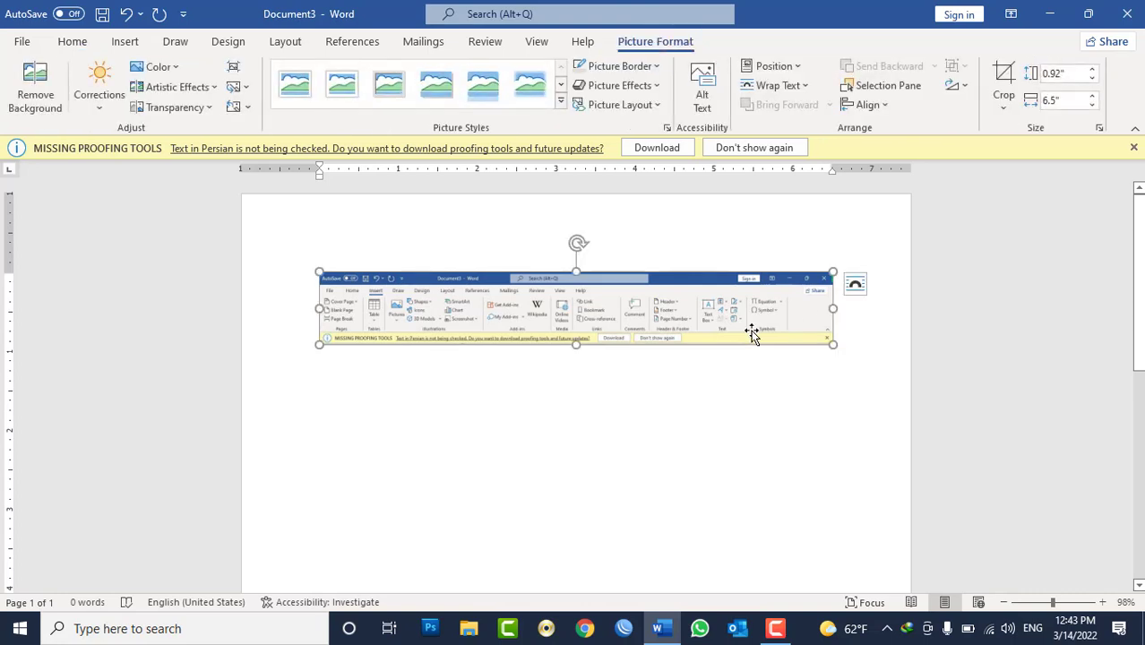
key("Delete")
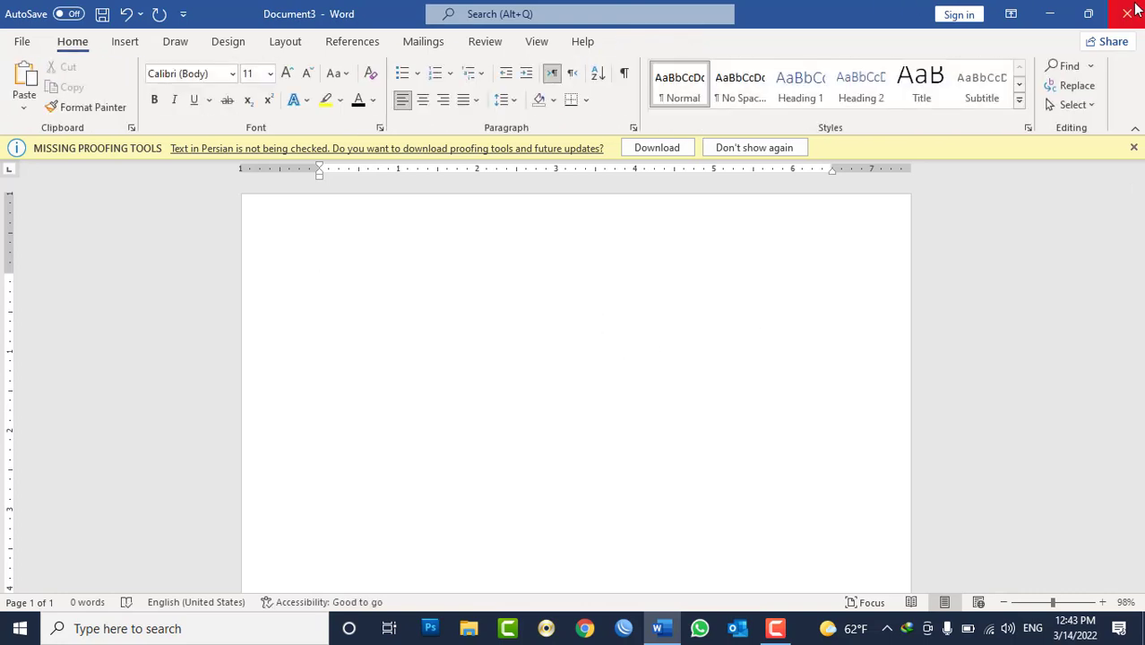
Close Word without saving Document3, then refresh the desktop
left_click(1130, 9)
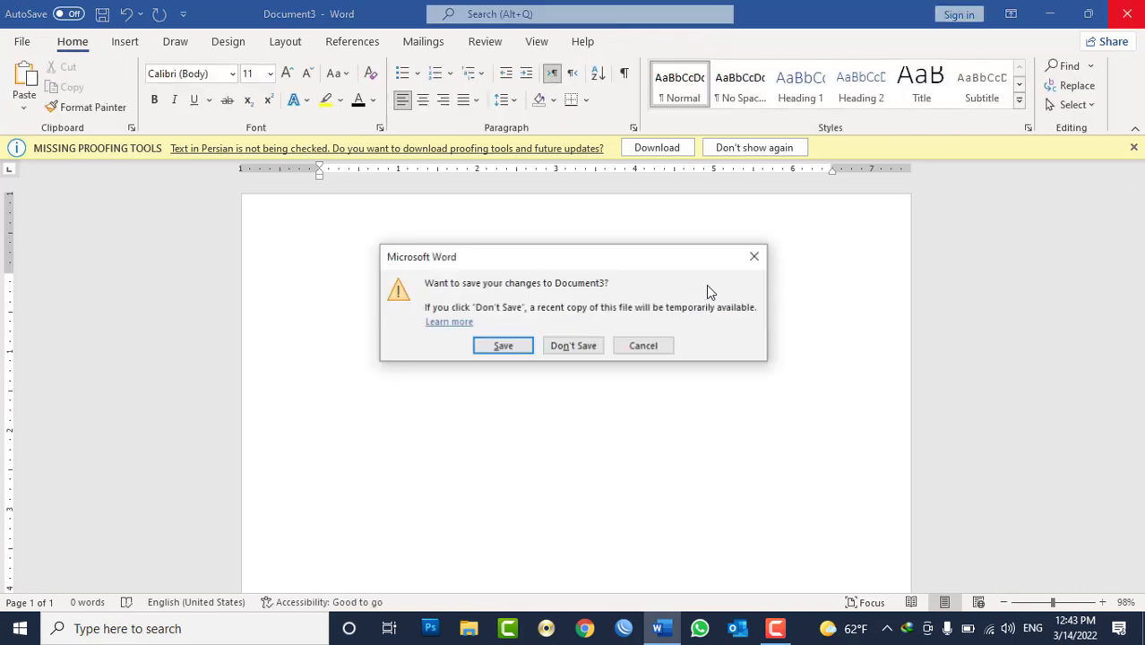
left_click(591, 346)
right_click(451, 256)
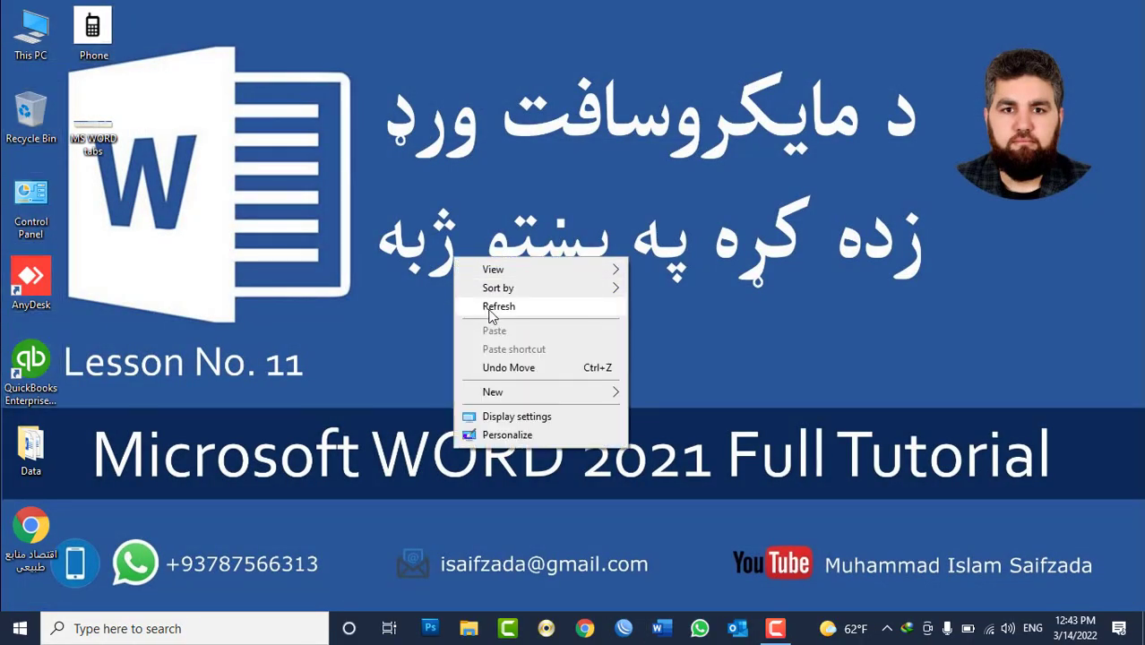